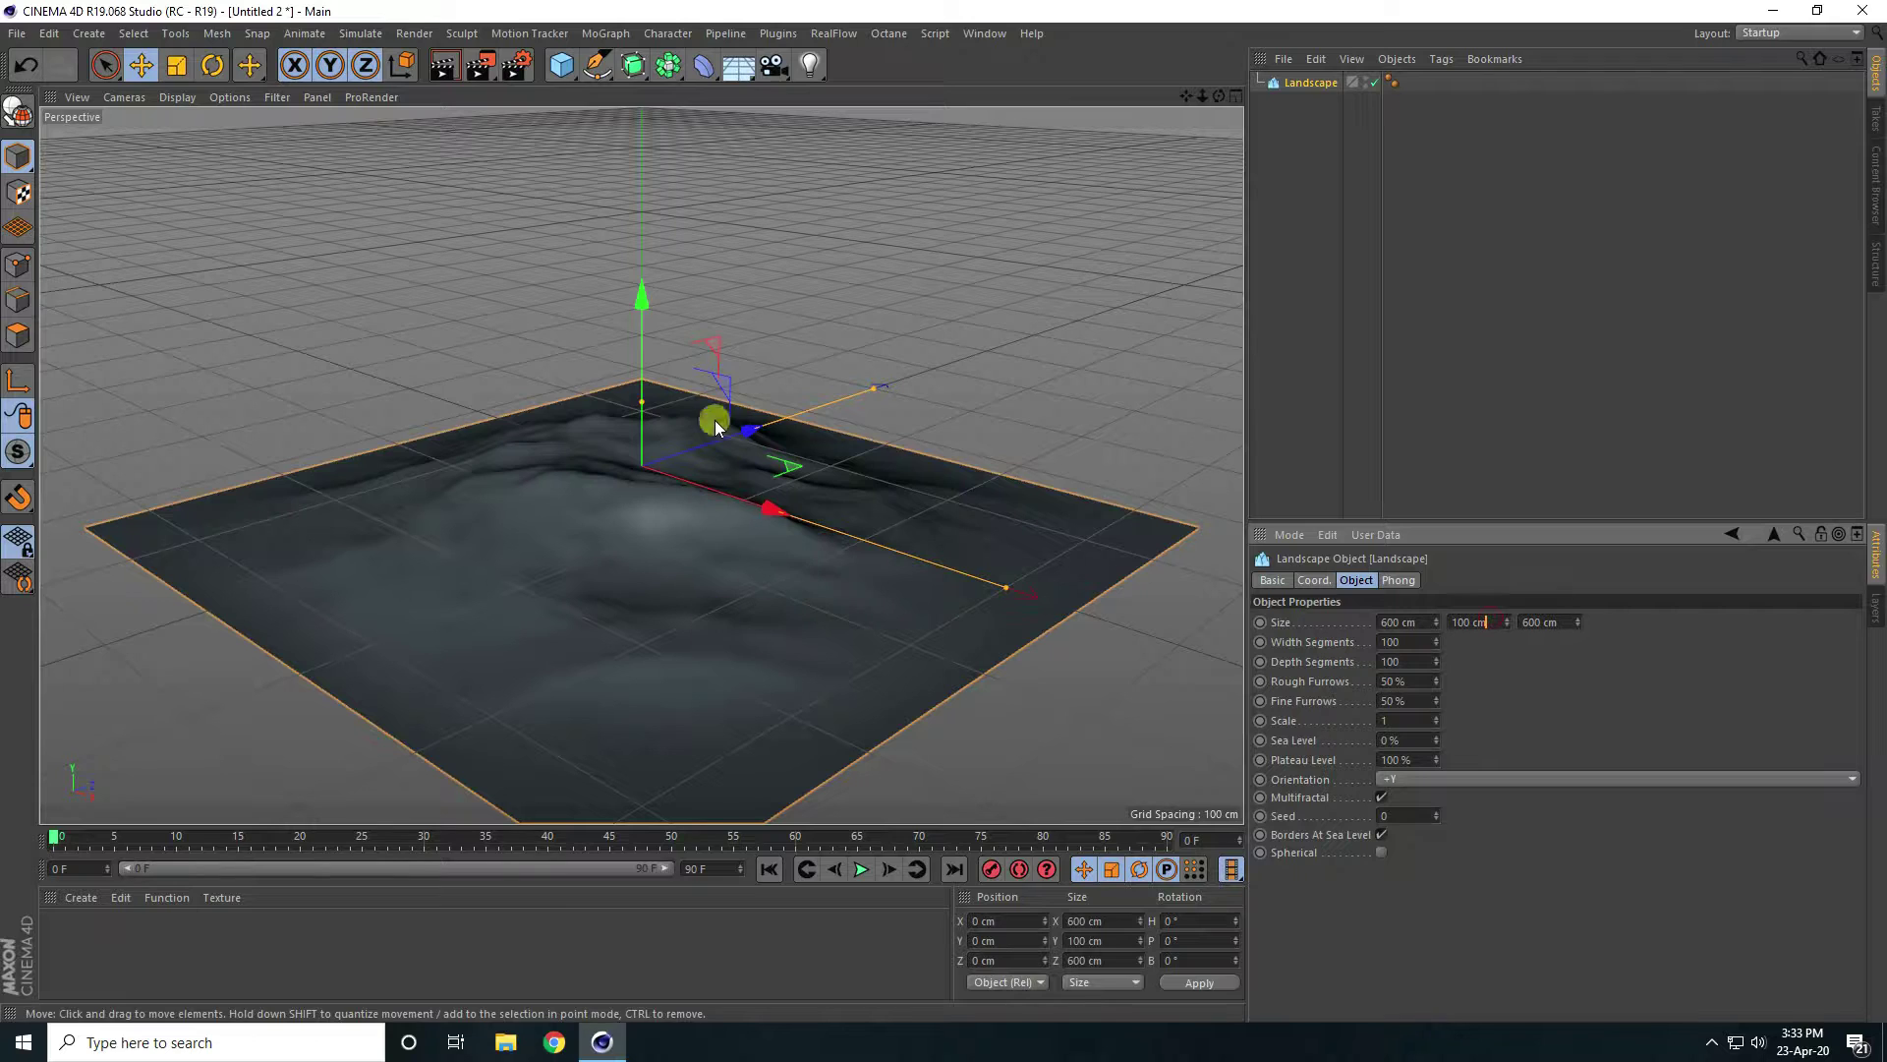
# Set the landscape's height to 200 cm.
pyautogui.click(1486, 620)
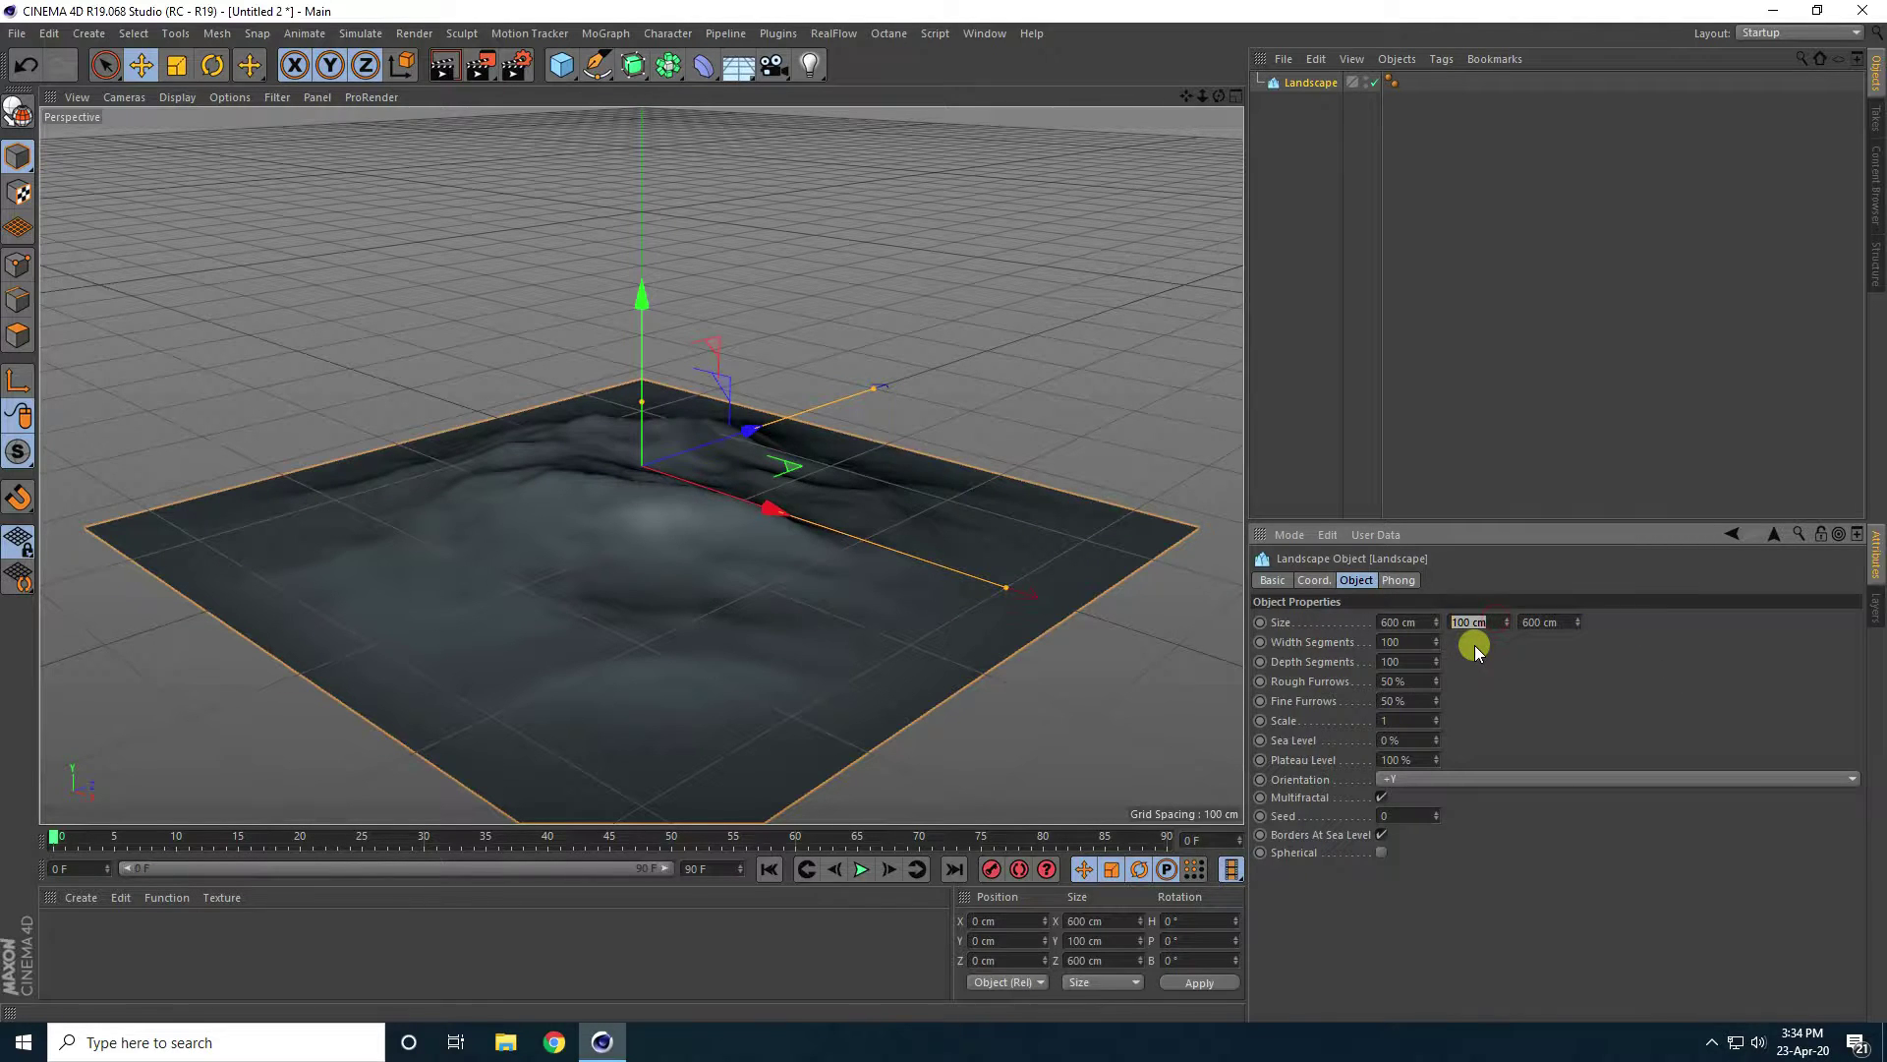
pyautogui.press('Return')
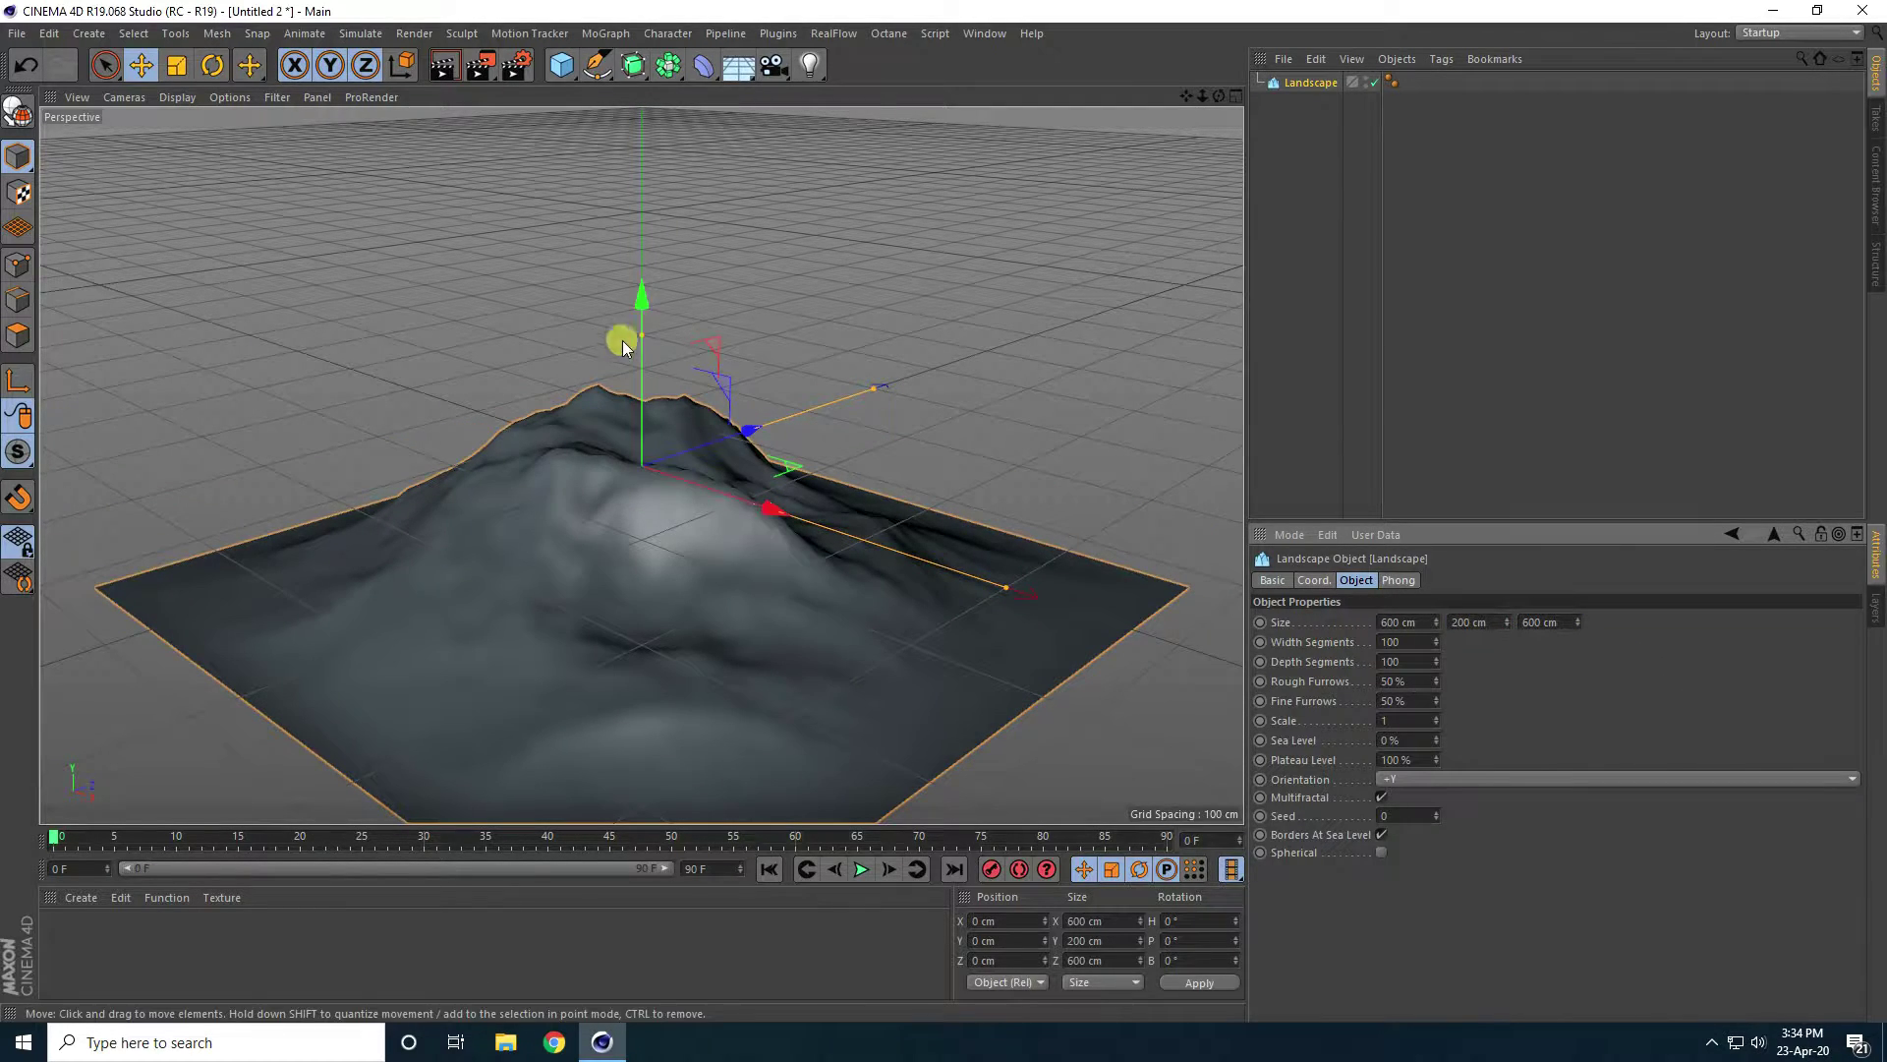
pyautogui.keyDown('alt'); pyautogui.moveTo(587, 427); pyautogui.dragTo(646, 474); pyautogui.keyUp('alt')
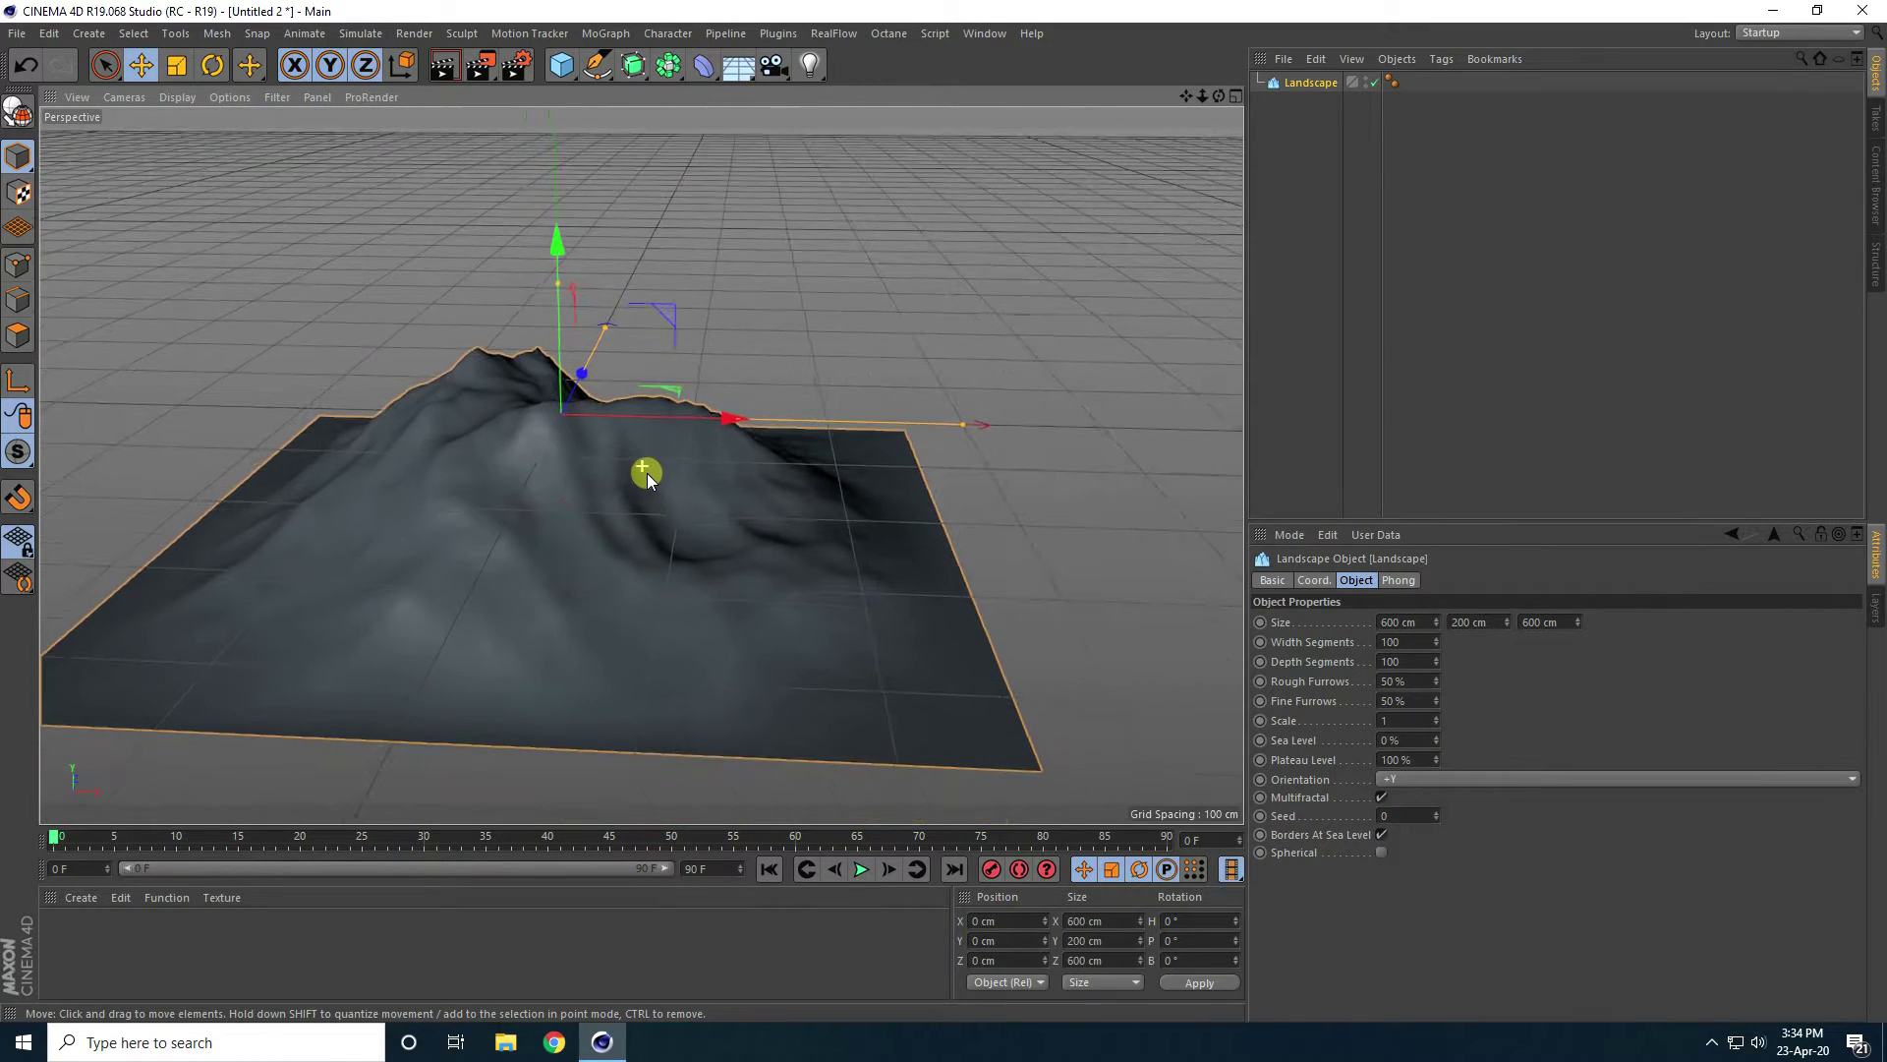
# Duplicate the landscape along the X axis to place a second mountain beside the first.
pyautogui.keyDown('ctrl'); pyautogui.moveTo(732, 418); pyautogui.dragTo(946, 511); pyautogui.keyUp('ctrl')
pyautogui.keyDown('alt'); pyautogui.moveTo(724, 465); pyautogui.dragTo(464, 538); pyautogui.keyUp('alt')
pyautogui.scroll(-5, 351, 519)
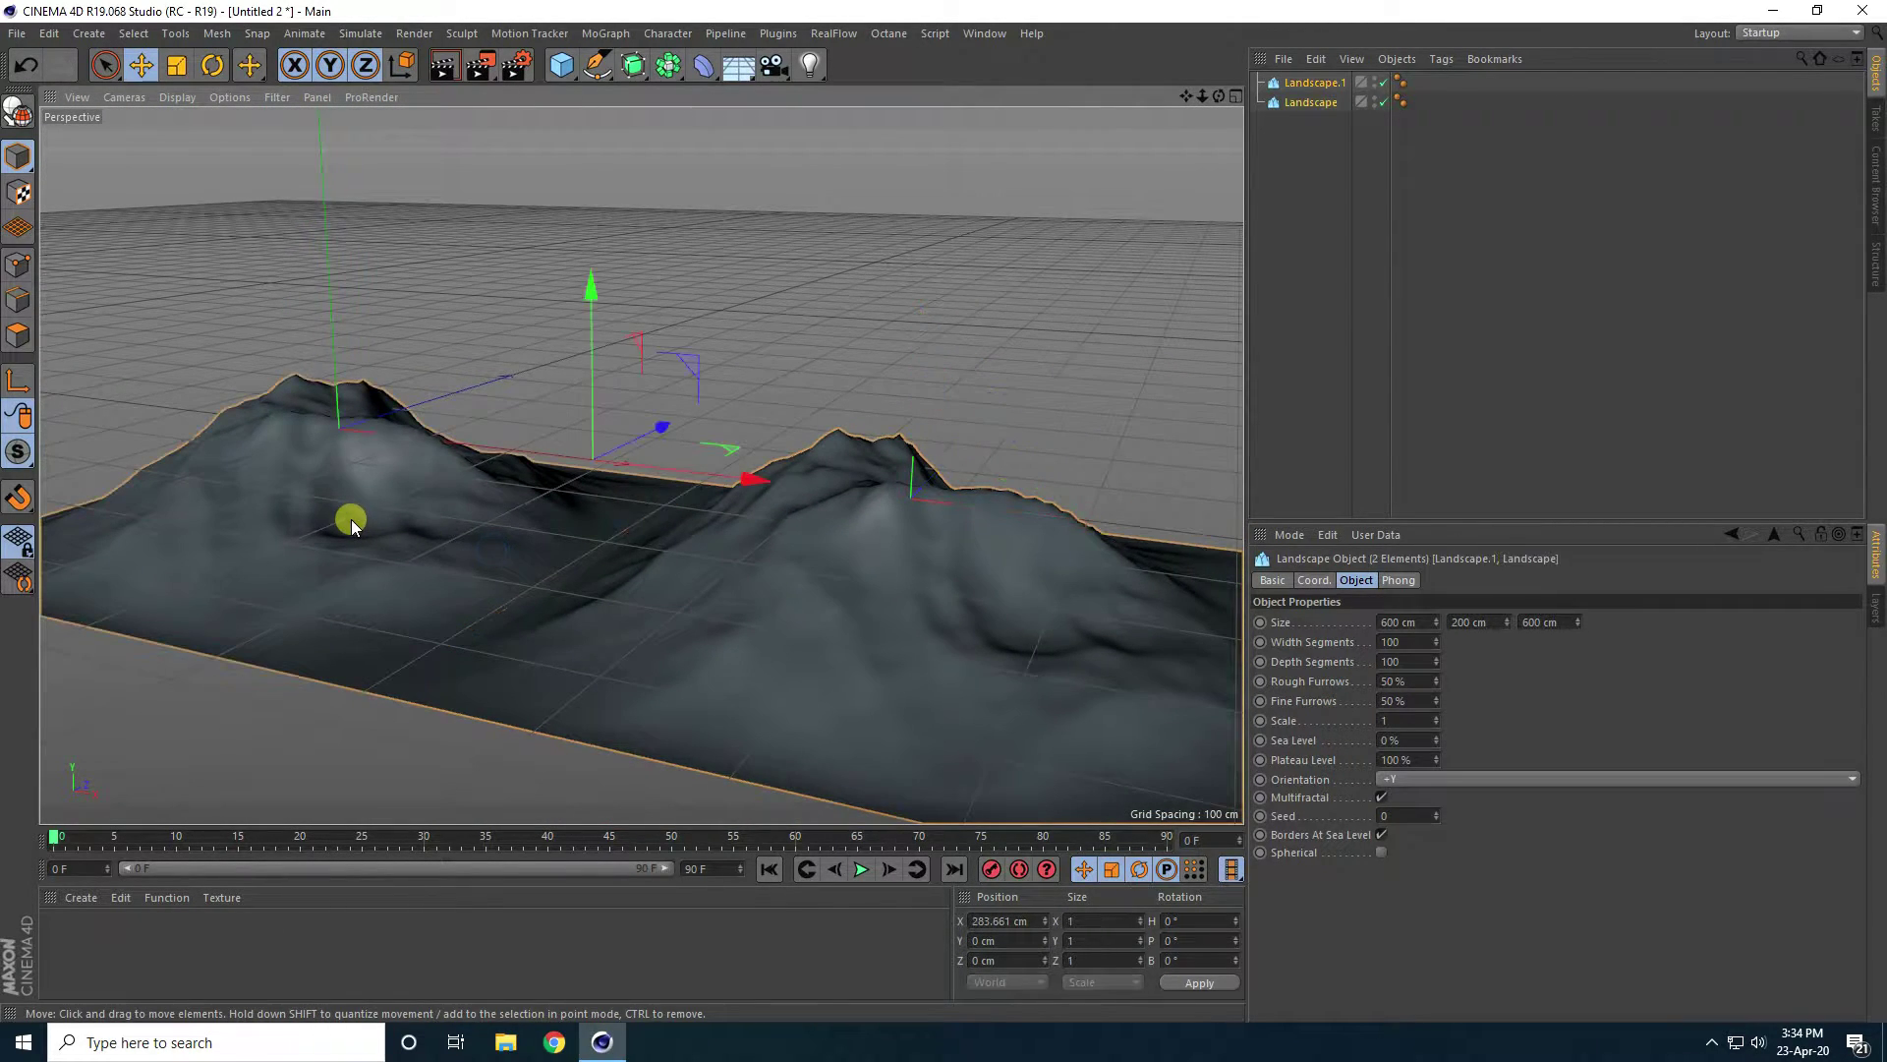
# Move both landscapes together along X to about -4 cm and duplicate the pair behind them at Z about 572 cm.
pyautogui.keyDown('shift'); pyautogui.click(459, 590); pyautogui.keyUp('shift')
pyautogui.keyDown('alt'); pyautogui.moveTo(375, 590); pyautogui.dragTo(699, 598, button='right'); pyautogui.keyUp('alt')
pyautogui.moveTo(883, 544); pyautogui.dragTo(729, 541)
pyautogui.scroll(6, 574, 528)
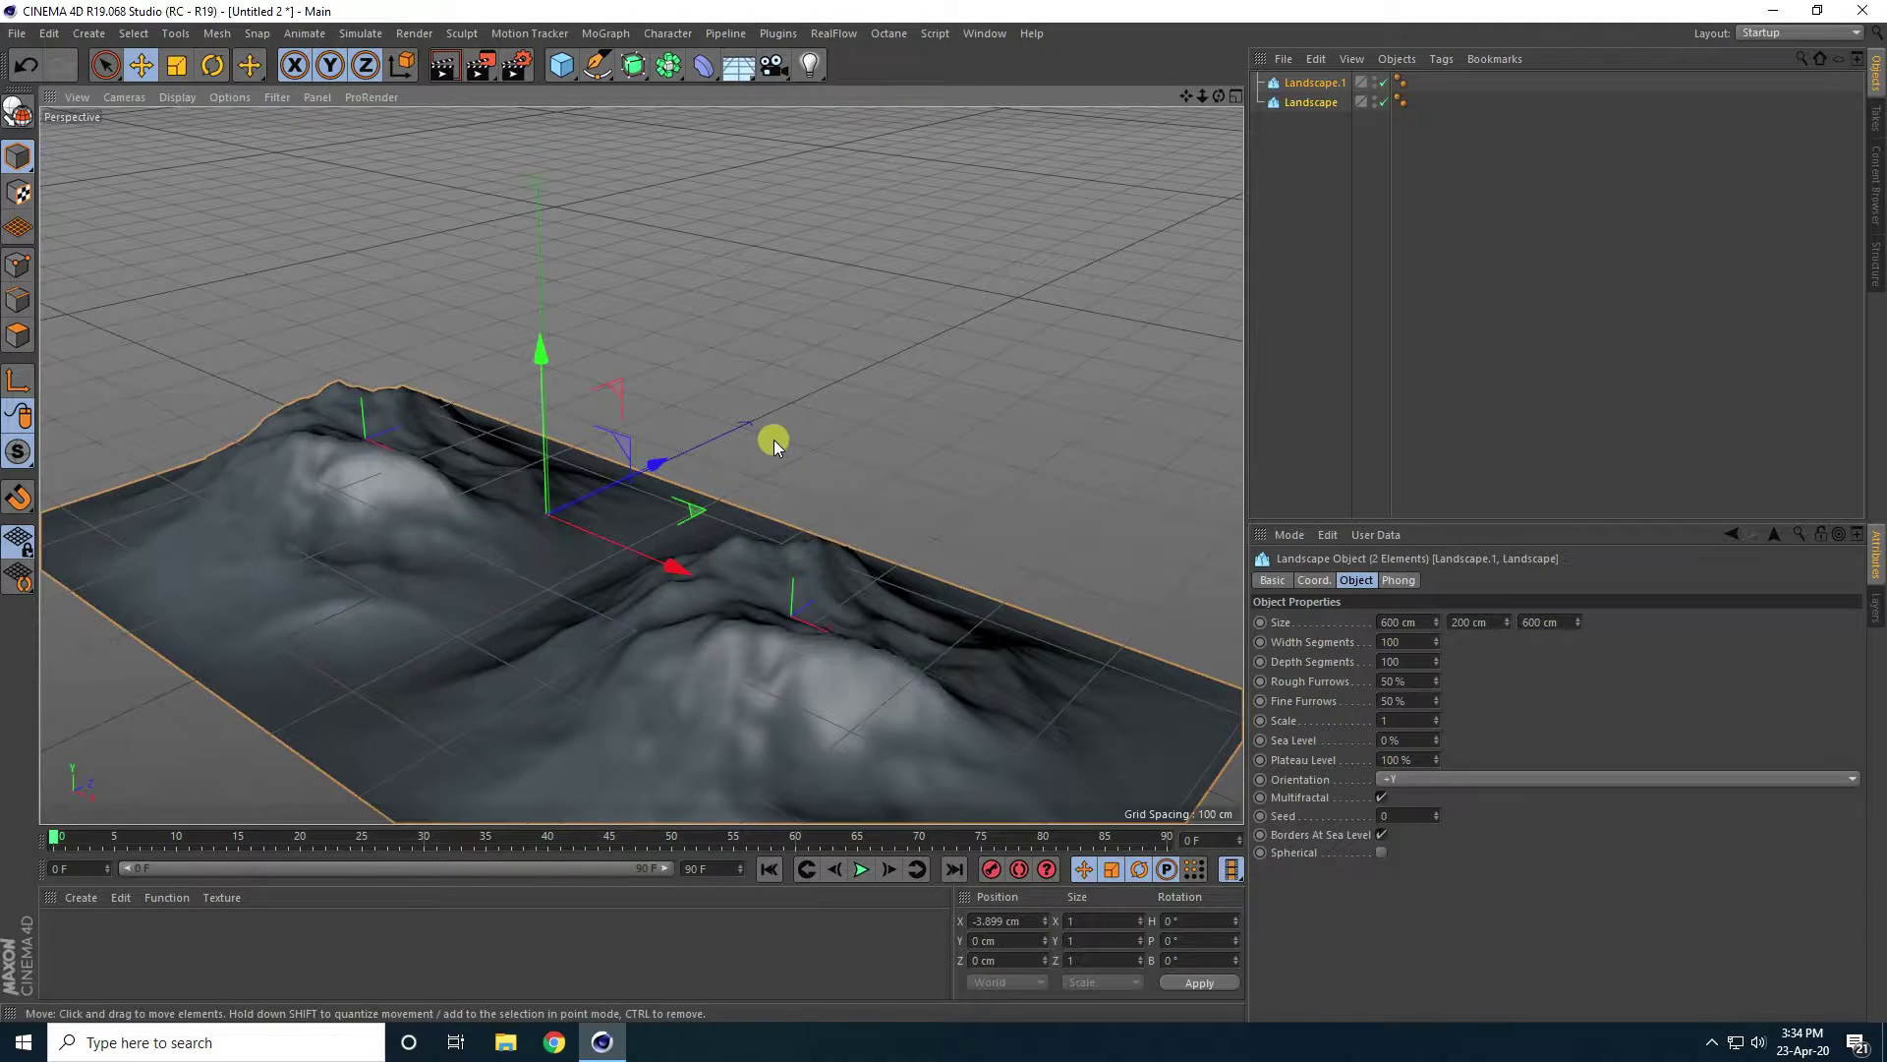
pyautogui.keyDown('ctrl'); pyautogui.moveTo(659, 462); pyautogui.dragTo(954, 336); pyautogui.keyUp('ctrl')
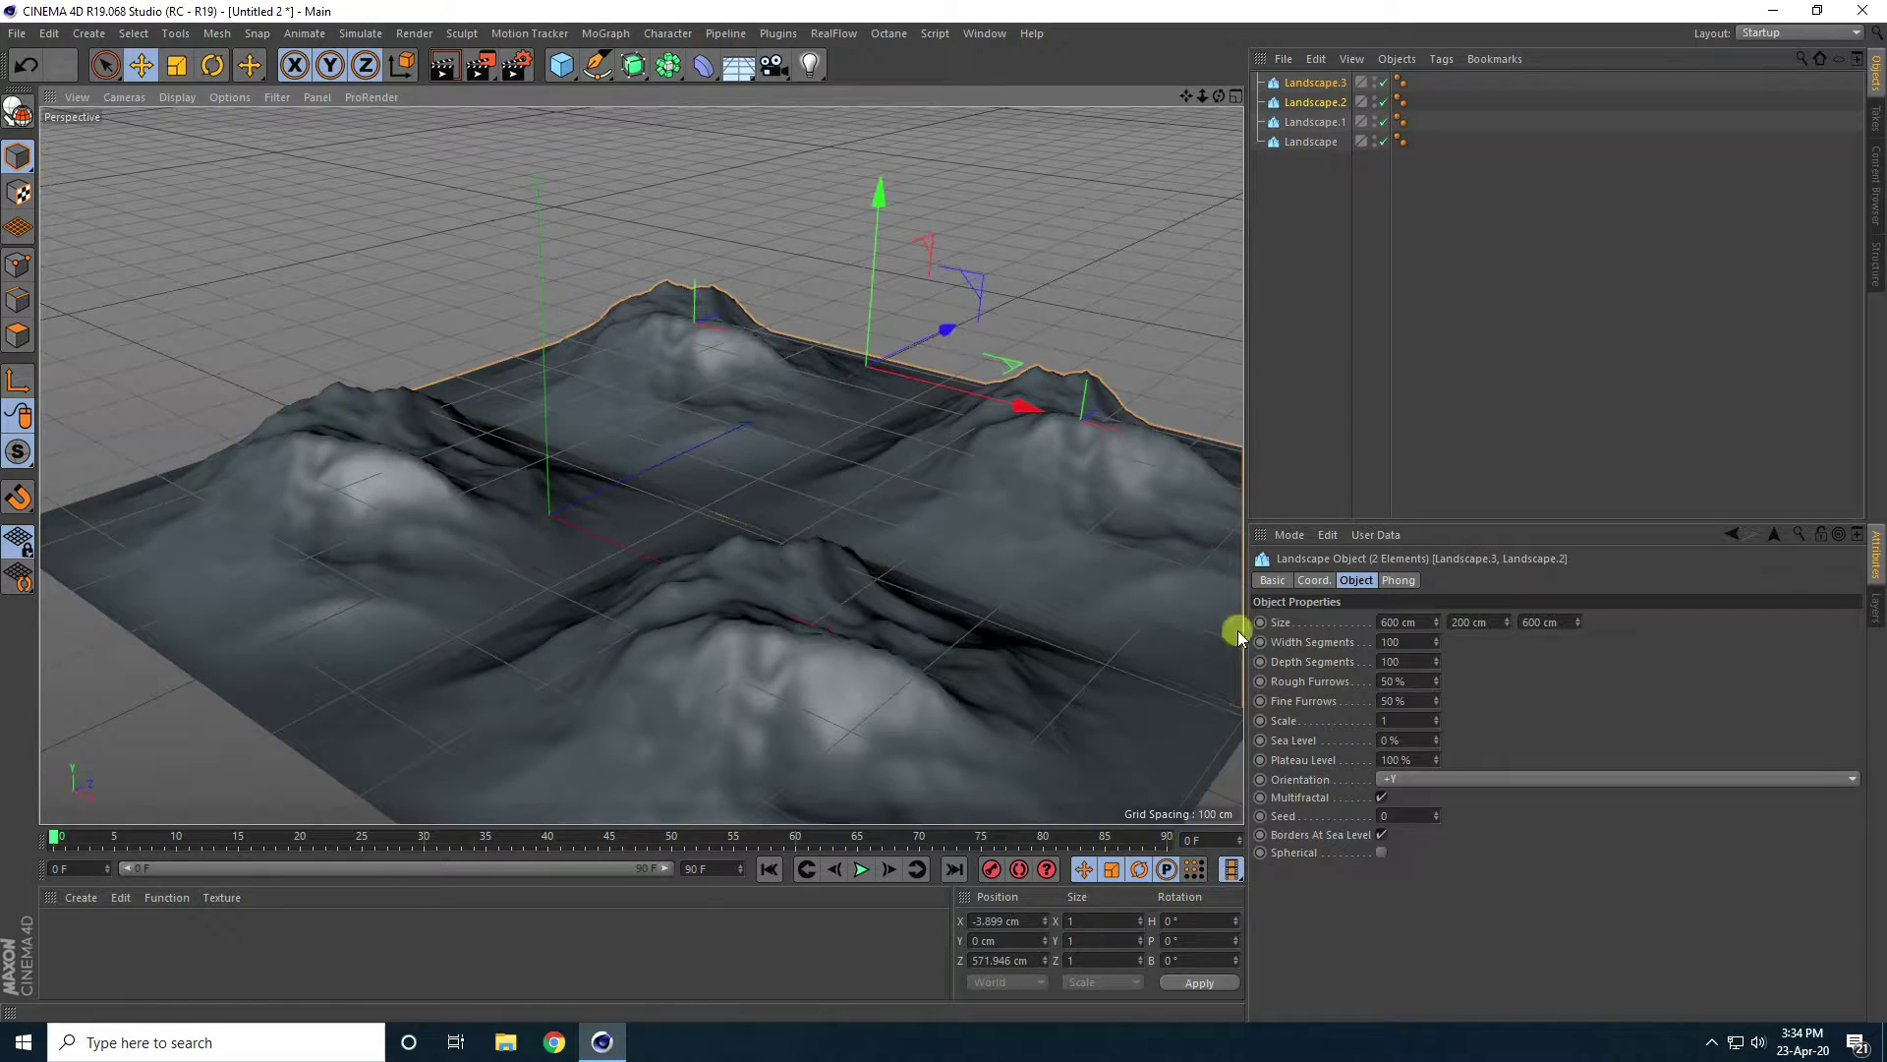
# Set the height of the two rear landscapes to 500 cm and raise them to Y about 140 cm.
pyautogui.click(1480, 622)
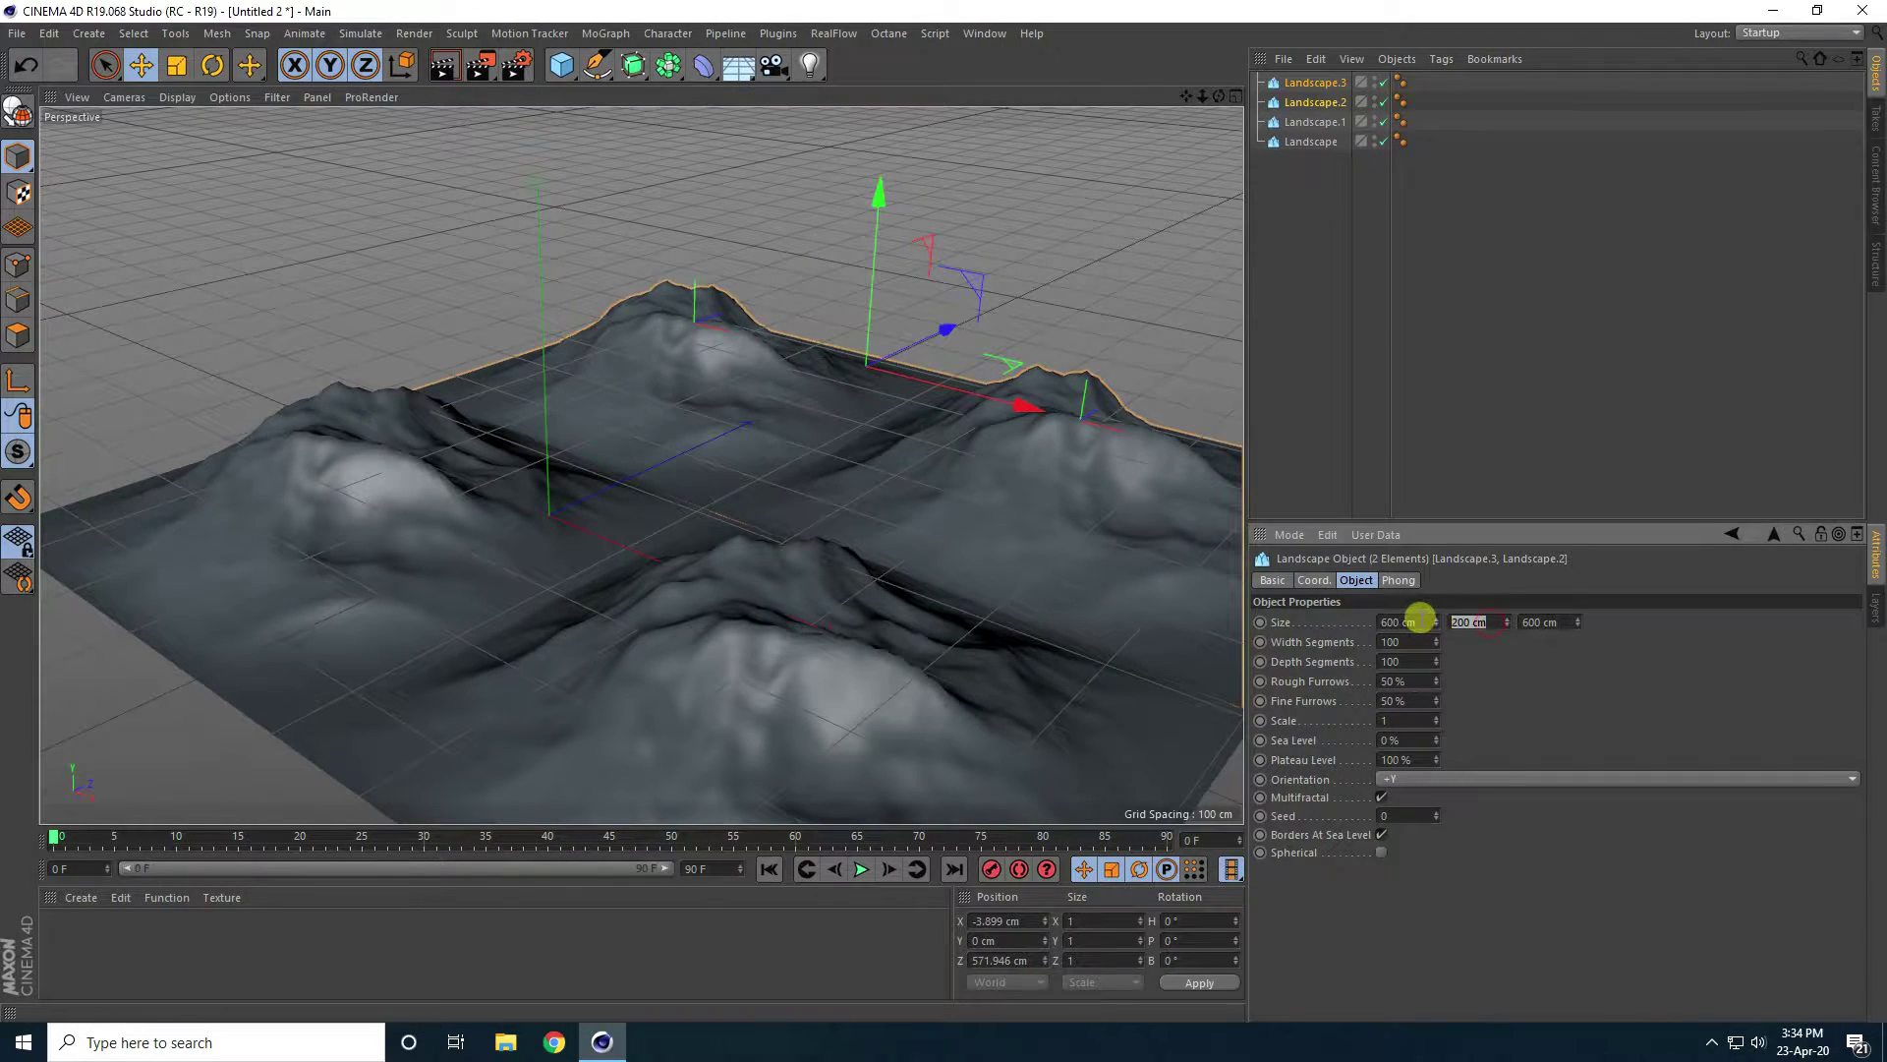
pyautogui.press('Return')
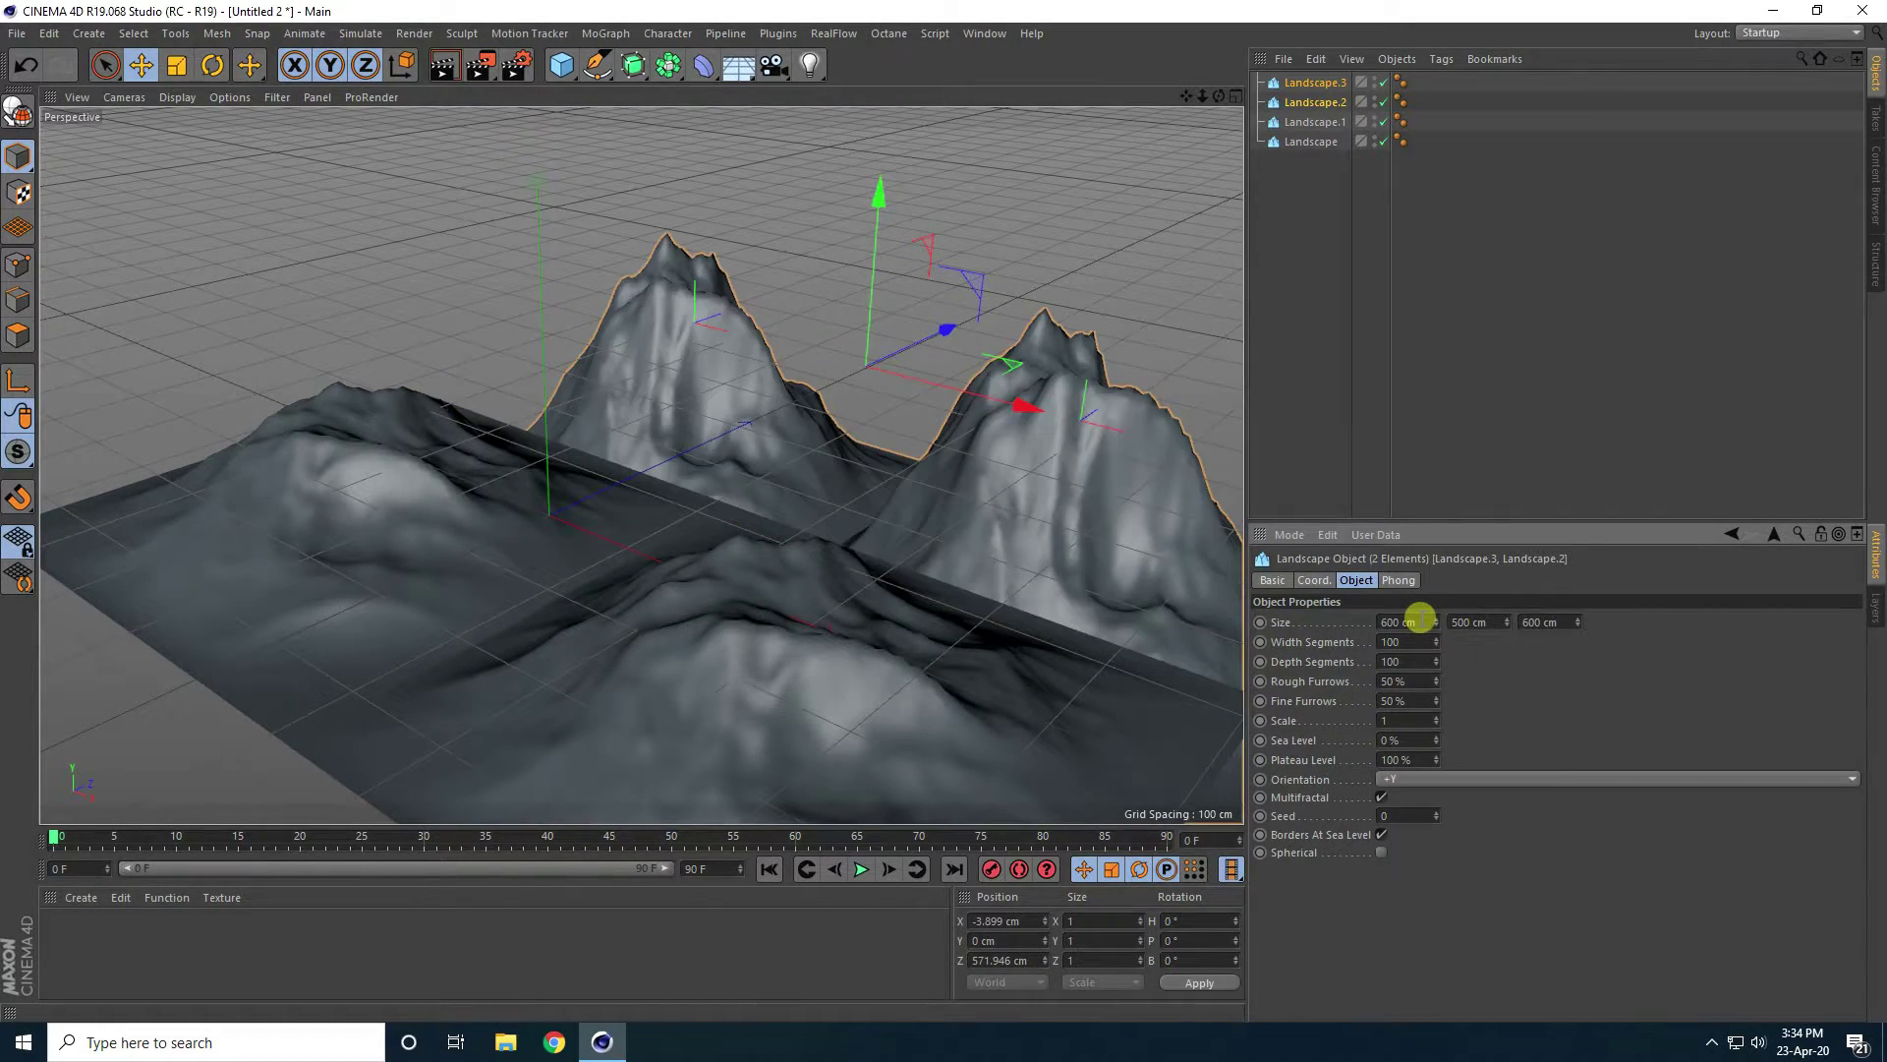
pyautogui.moveTo(887, 279); pyautogui.dragTo(943, 512)
# Set the seed of the rear left landscape to 4.
pyautogui.click(717, 285)
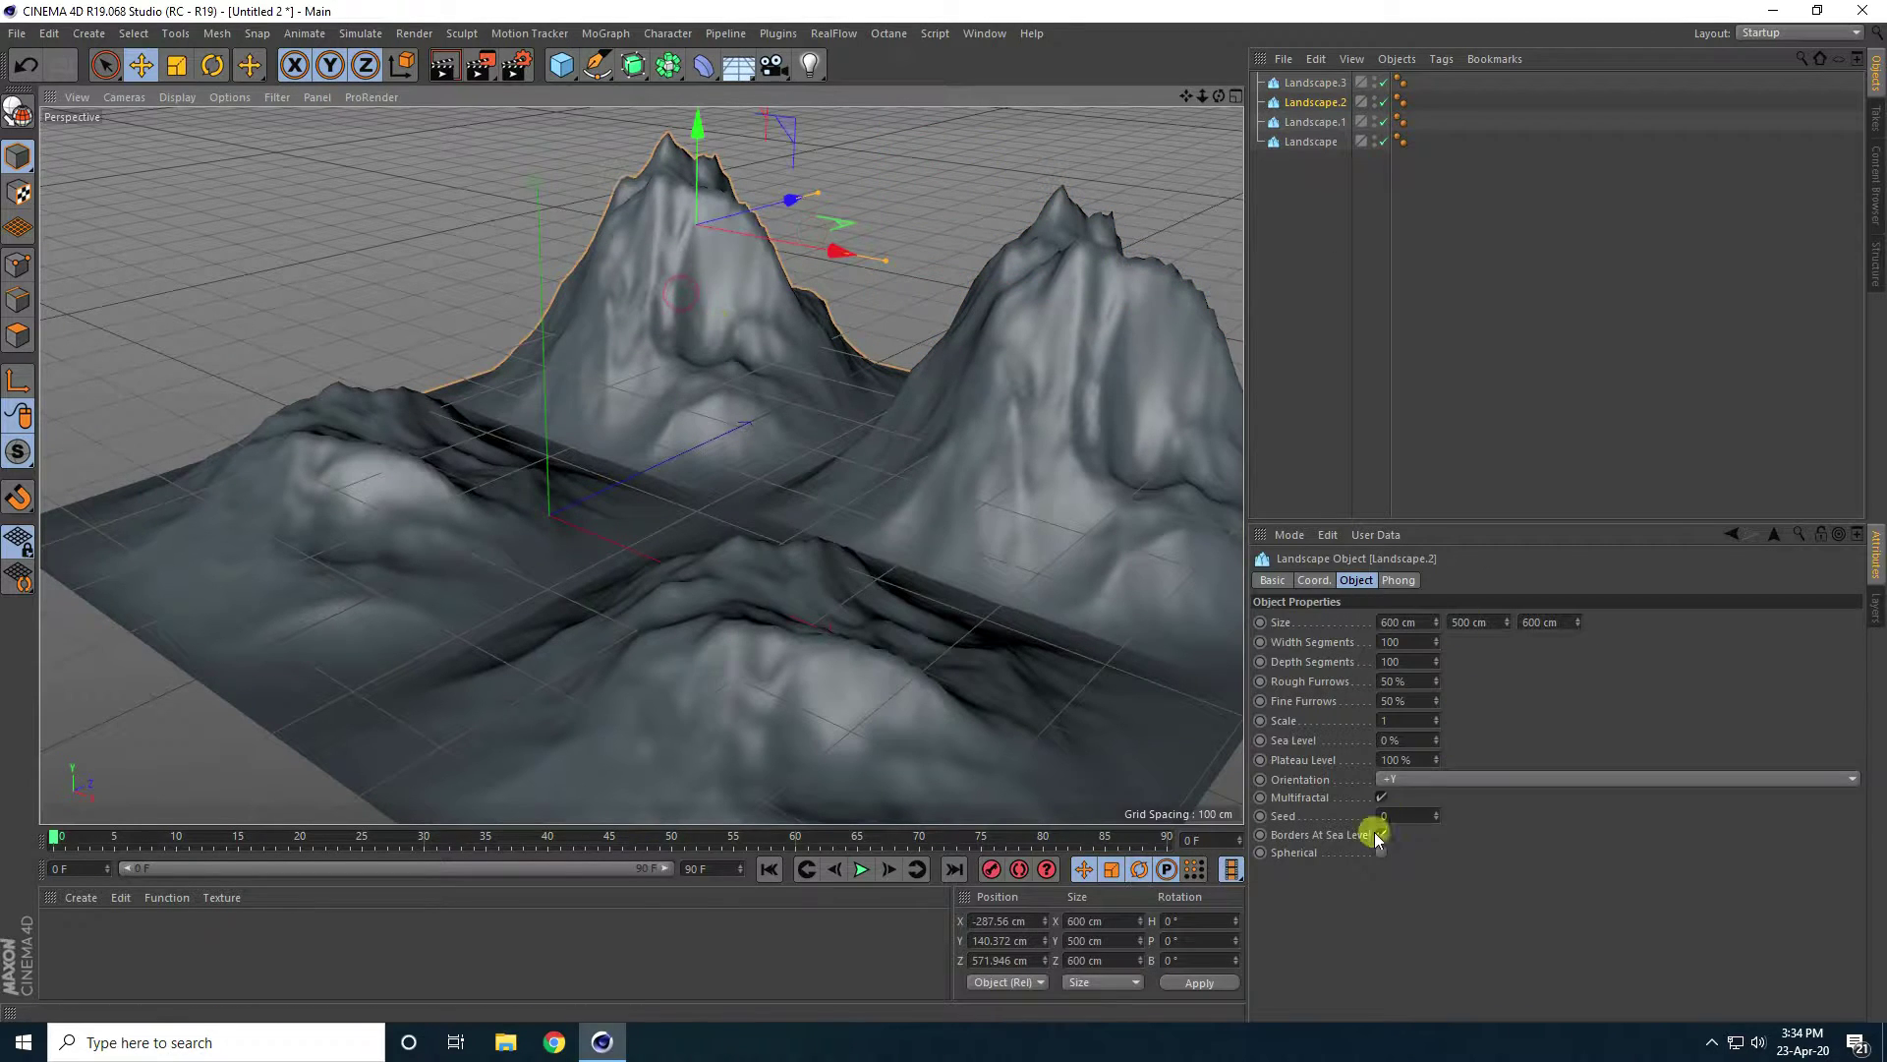
pyautogui.click(1436, 810)
pyautogui.click(1436, 811)
pyautogui.click(1436, 811)
pyautogui.click(1436, 811)
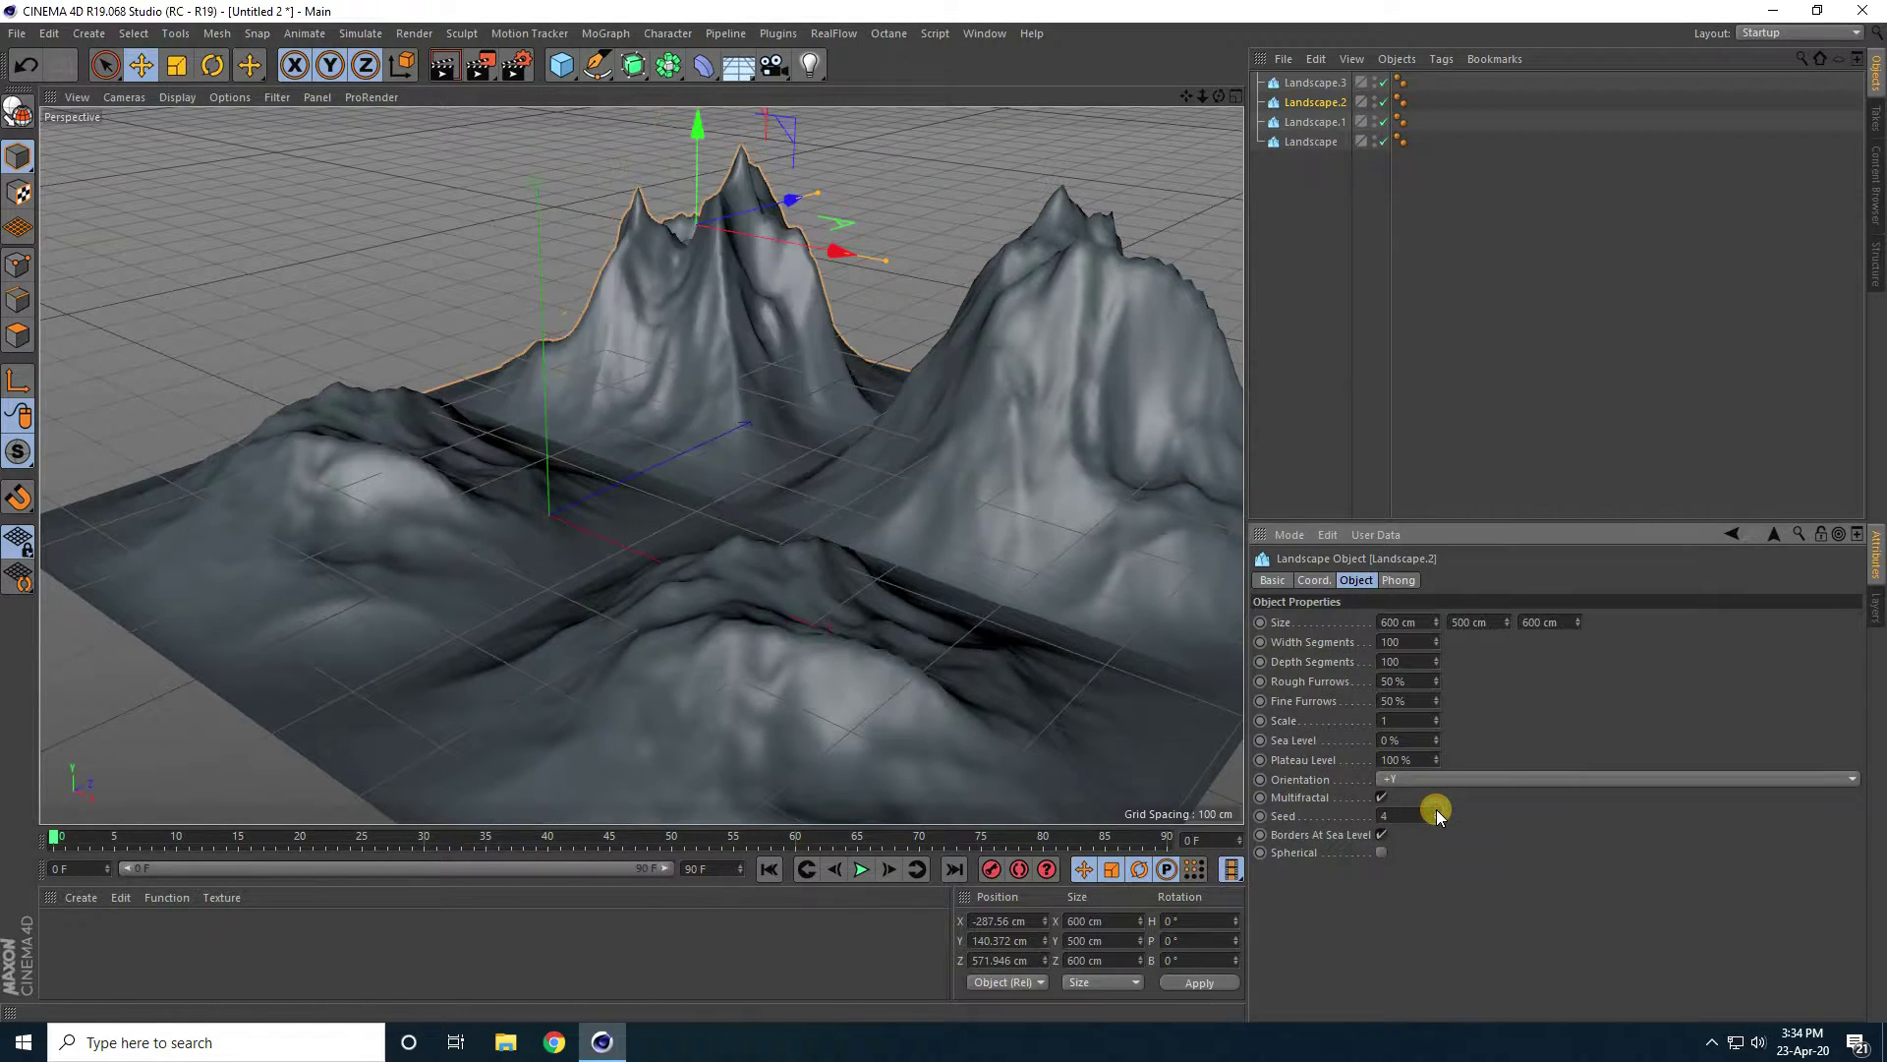
# Change the seed of the rear right landscape to give it a different mountain shape.
pyautogui.click(1148, 488)
pyautogui.click(1438, 811)
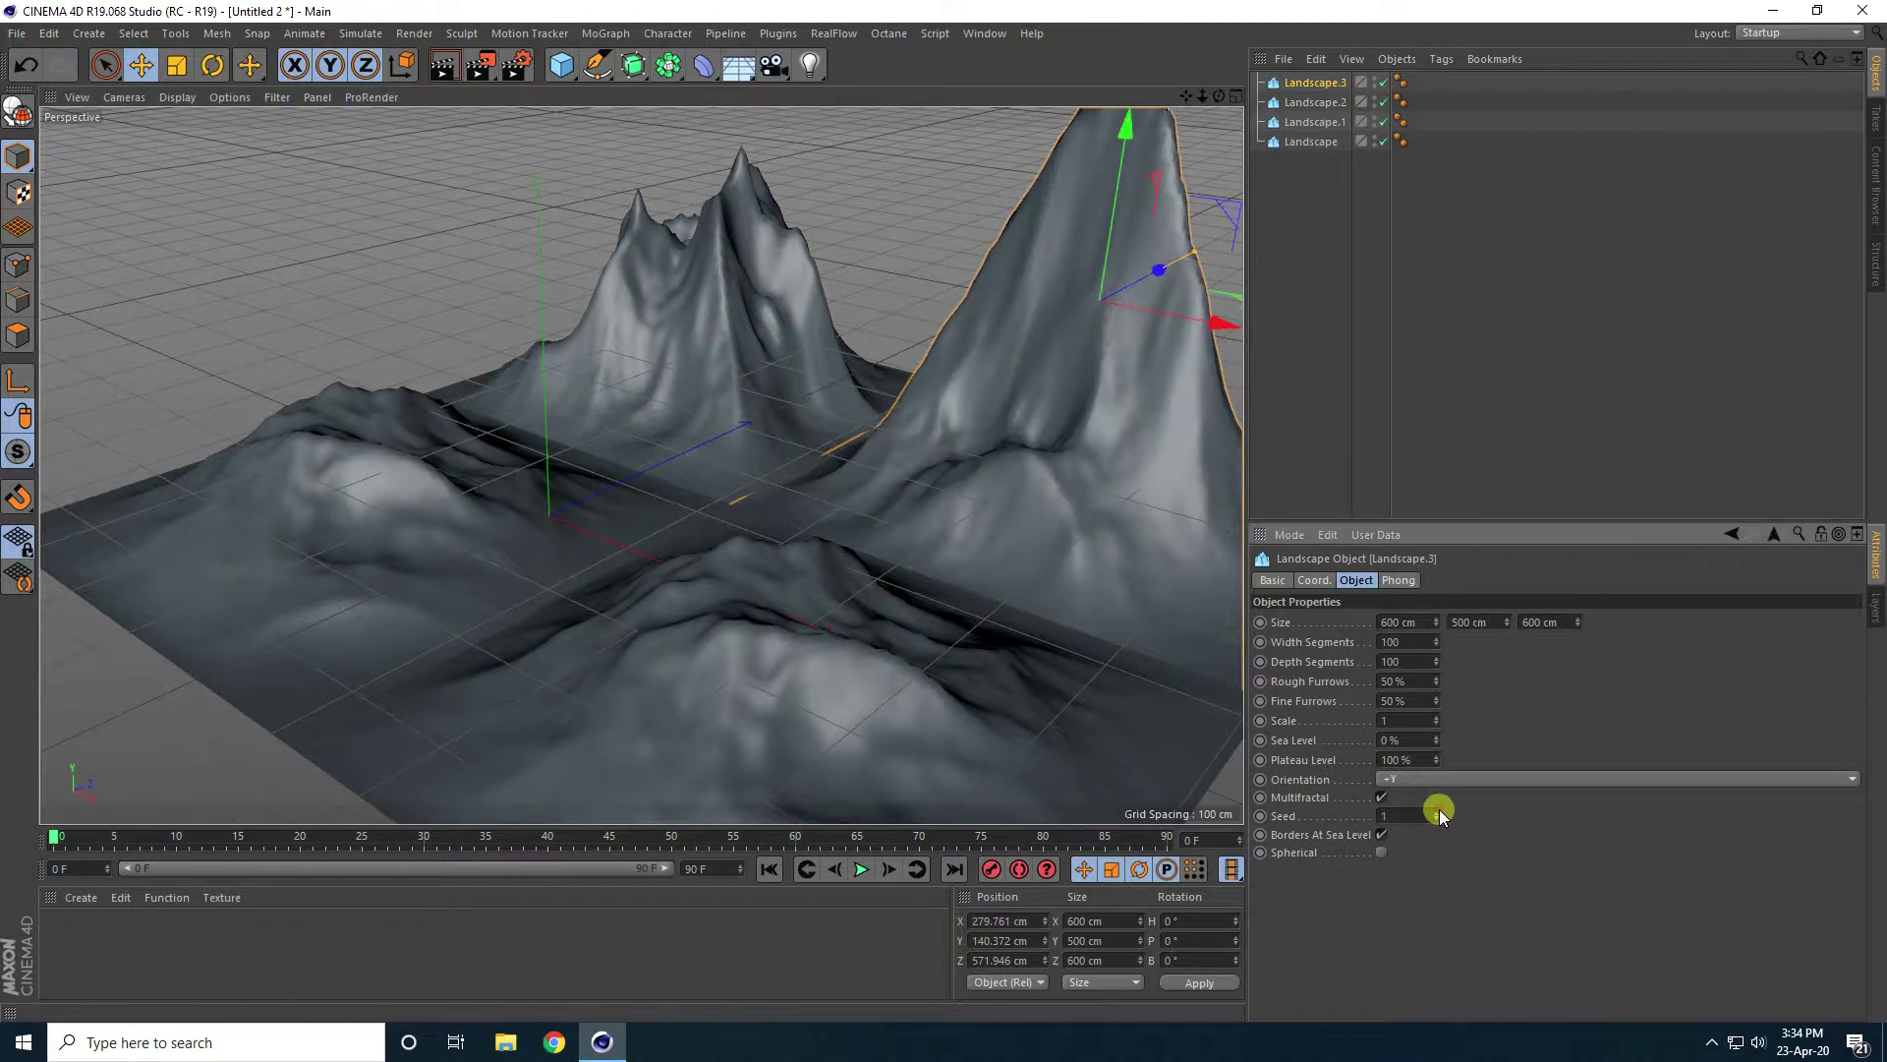
pyautogui.click(1438, 811)
# Paste a copy of the rear left landscape and move it to about X -583 cm, Z 381 cm.
pyautogui.keyDown('alt'); pyautogui.moveTo(771, 468); pyautogui.dragTo(746, 565); pyautogui.keyUp('alt')
pyautogui.click(639, 404)
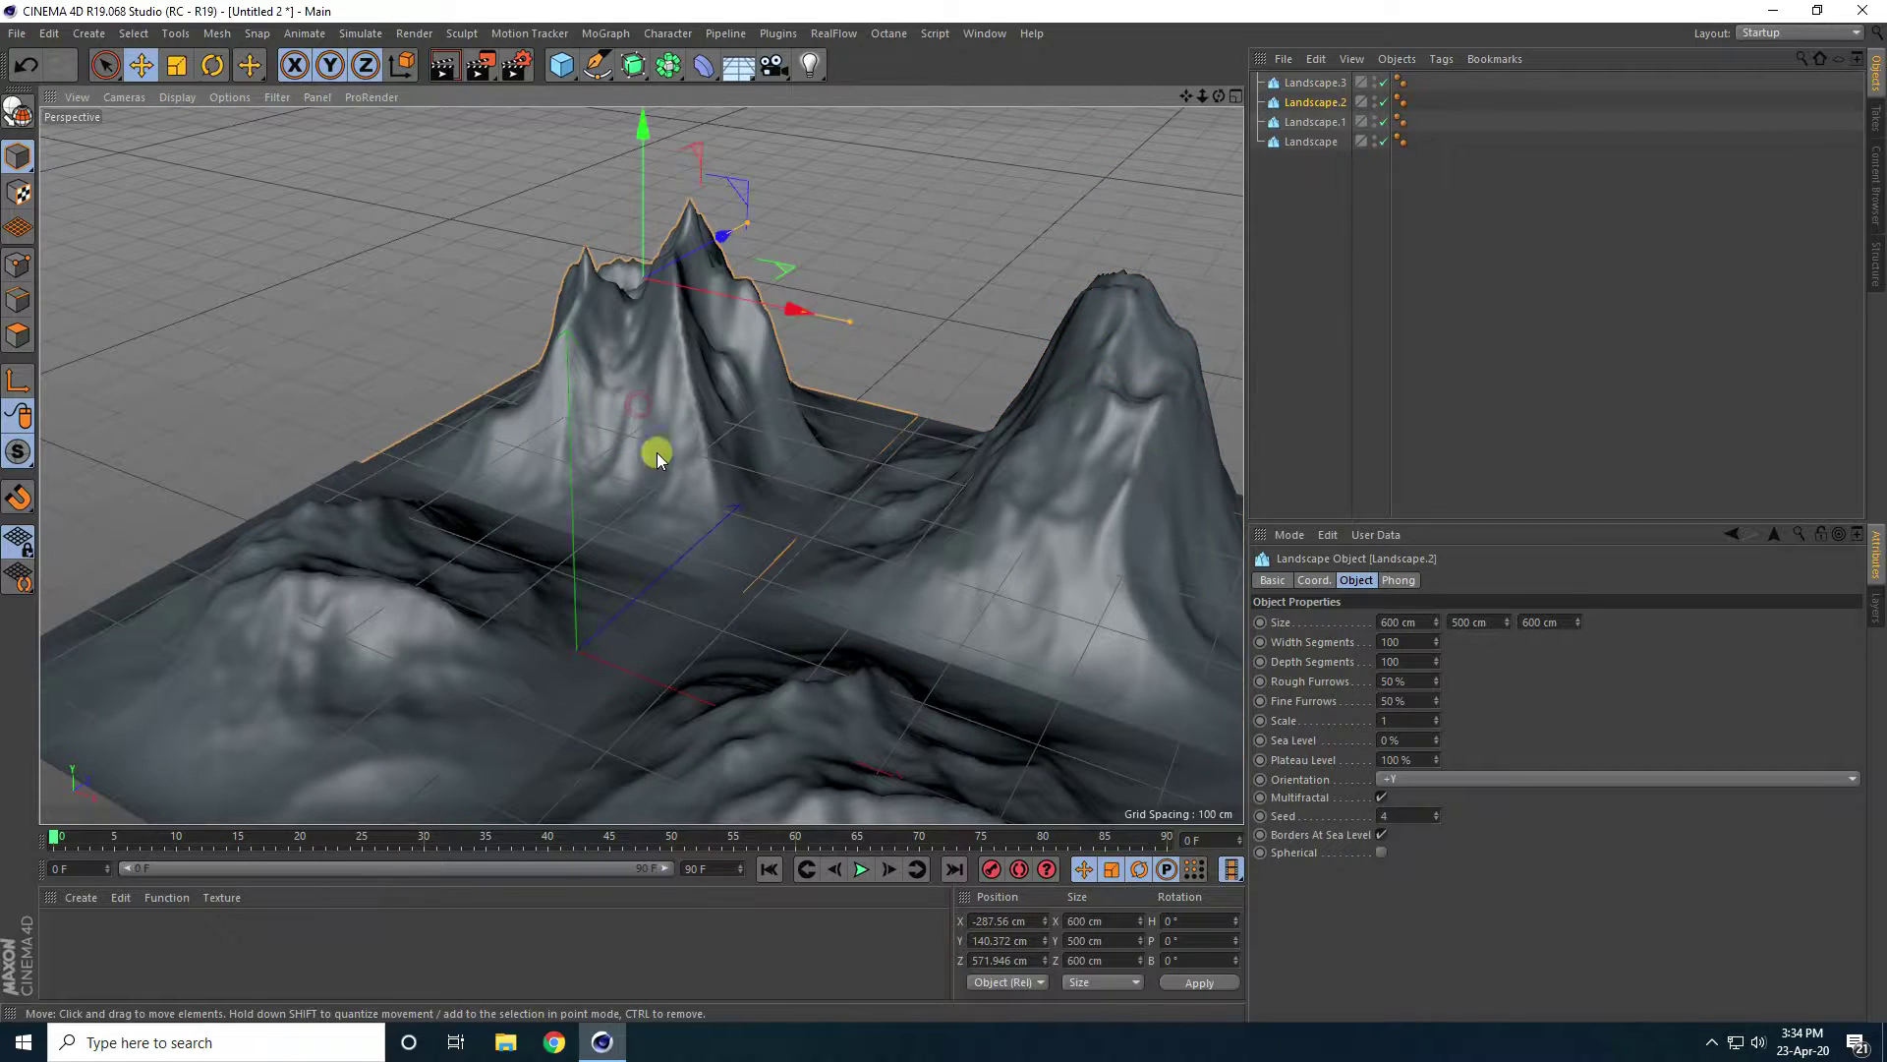
pyautogui.hotkey('ctrl', 'c')
pyautogui.hotkey('ctrl', 'v')
pyautogui.moveTo(778, 307); pyautogui.dragTo(488, 242)
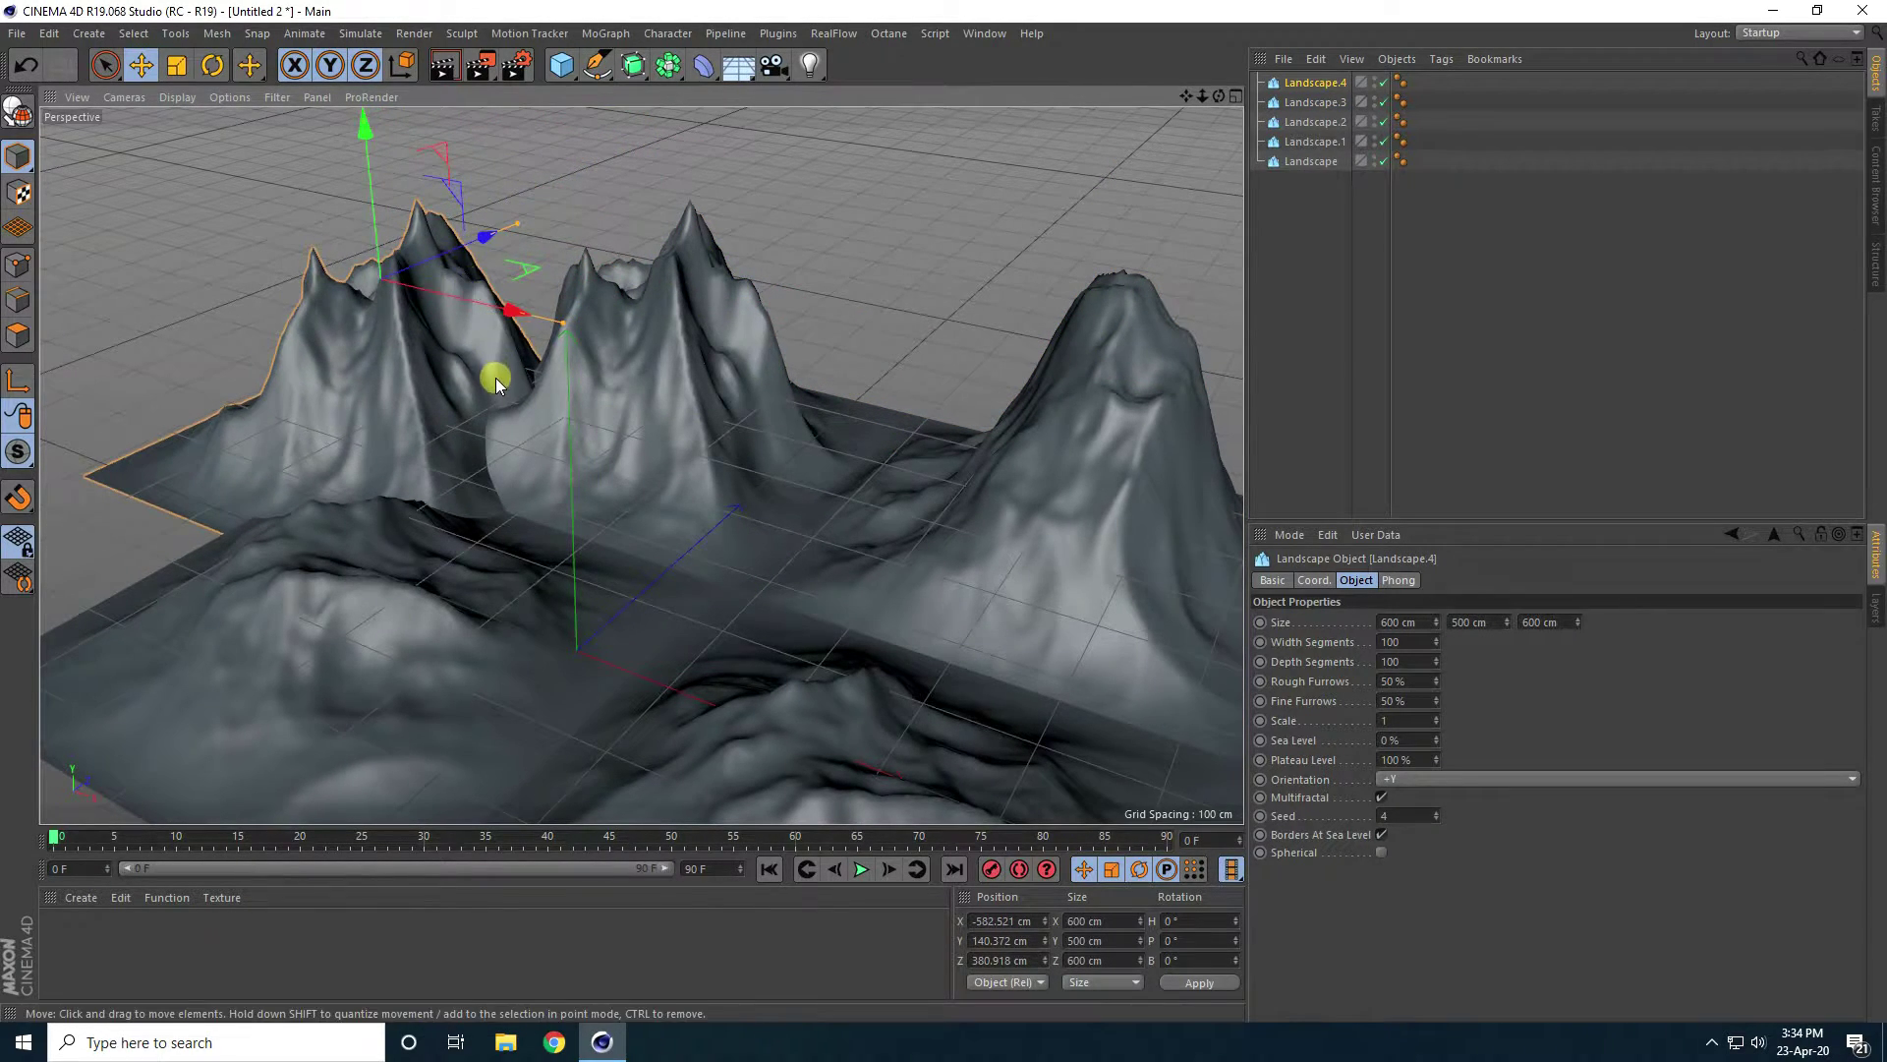
# Reshape the copied landscape with seed 6 and a height of 354 cm, lowering it to Y about 46 cm.
pyautogui.click(1435, 814)
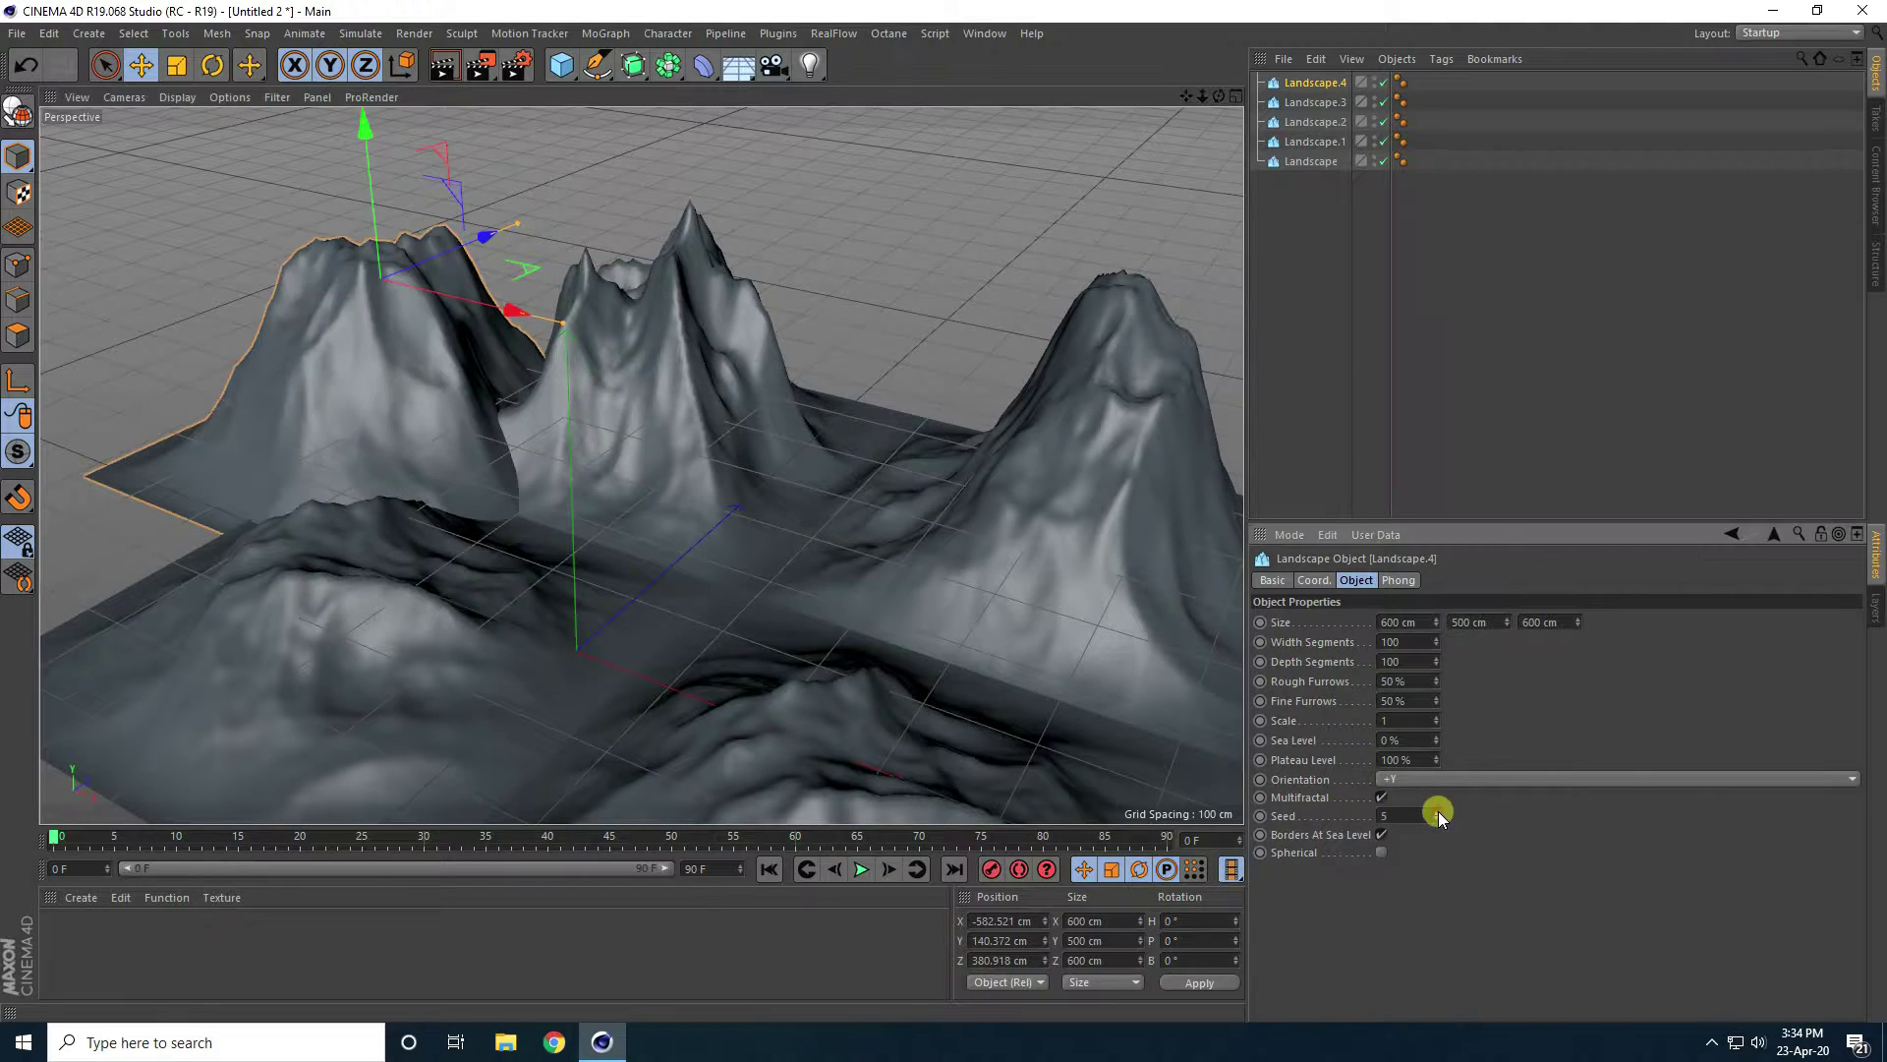
pyautogui.click(1436, 814)
pyautogui.moveTo(1506, 623); pyautogui.dragTo(1509, 634)
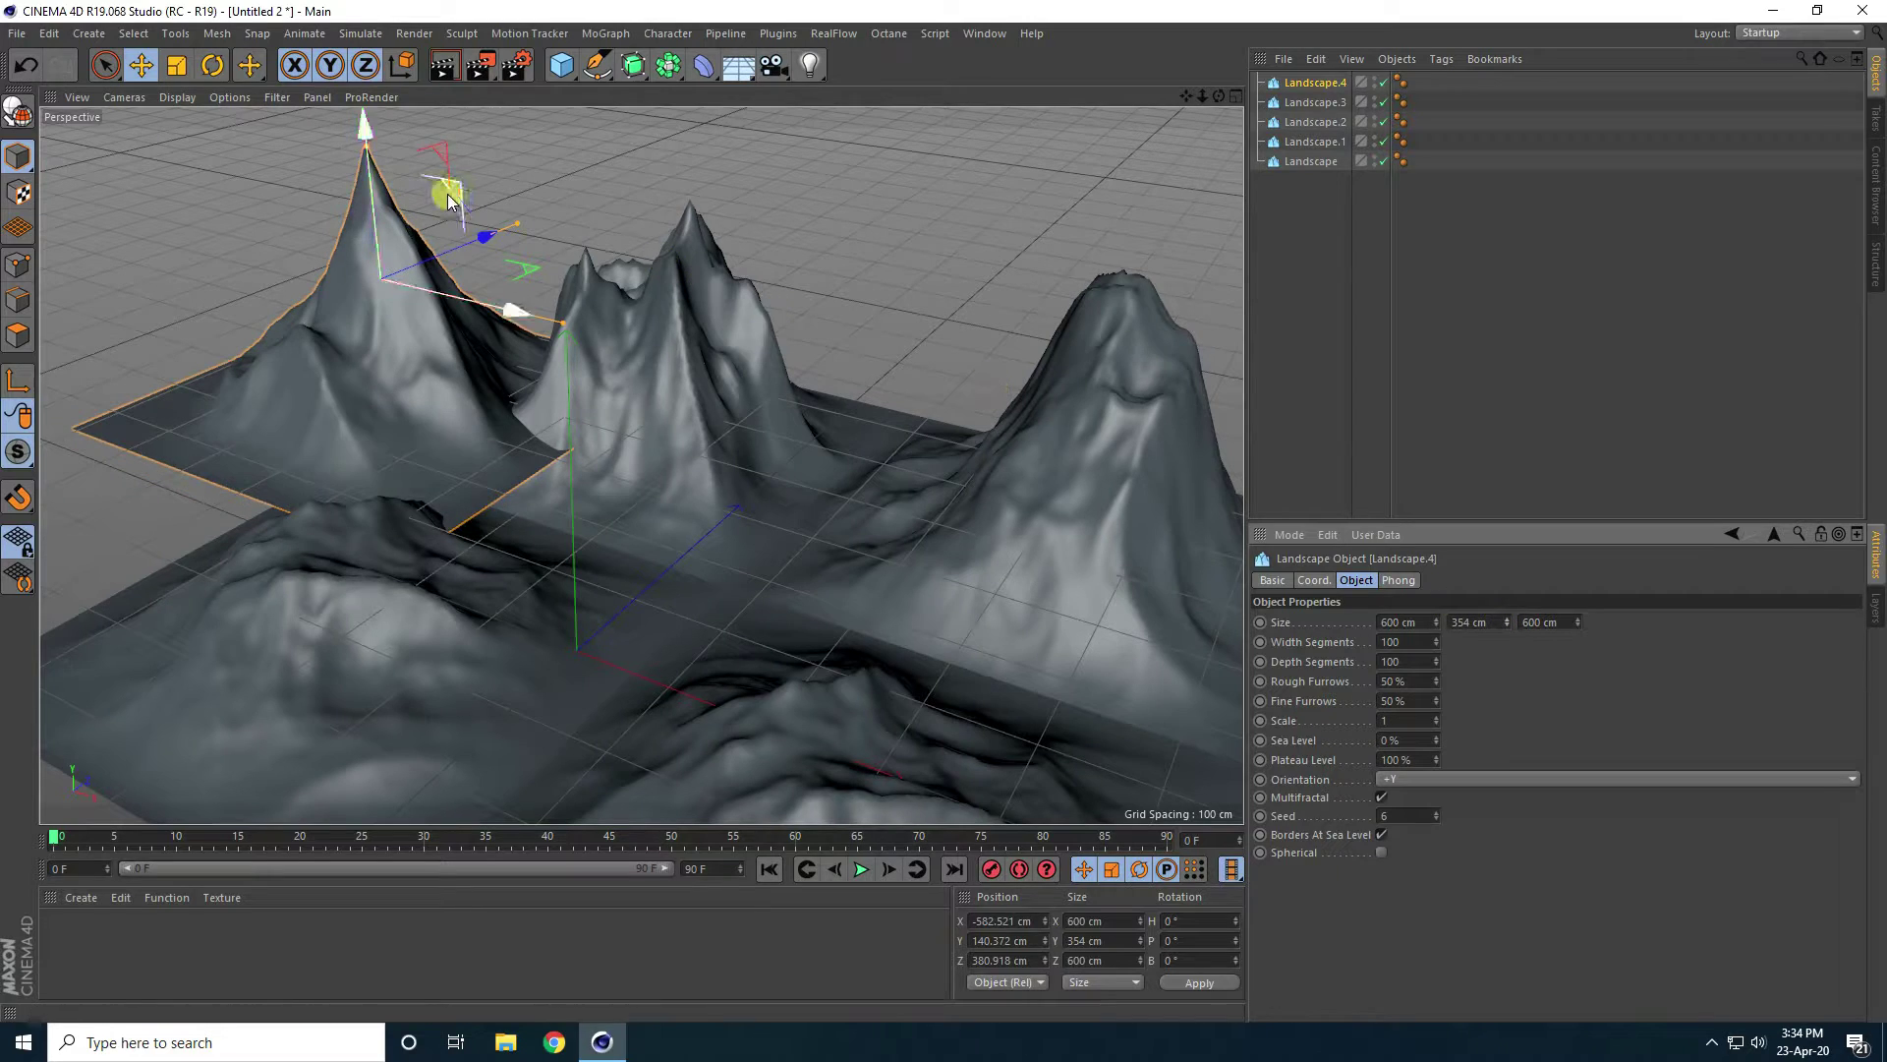
pyautogui.moveTo(363, 156); pyautogui.dragTo(372, 244)
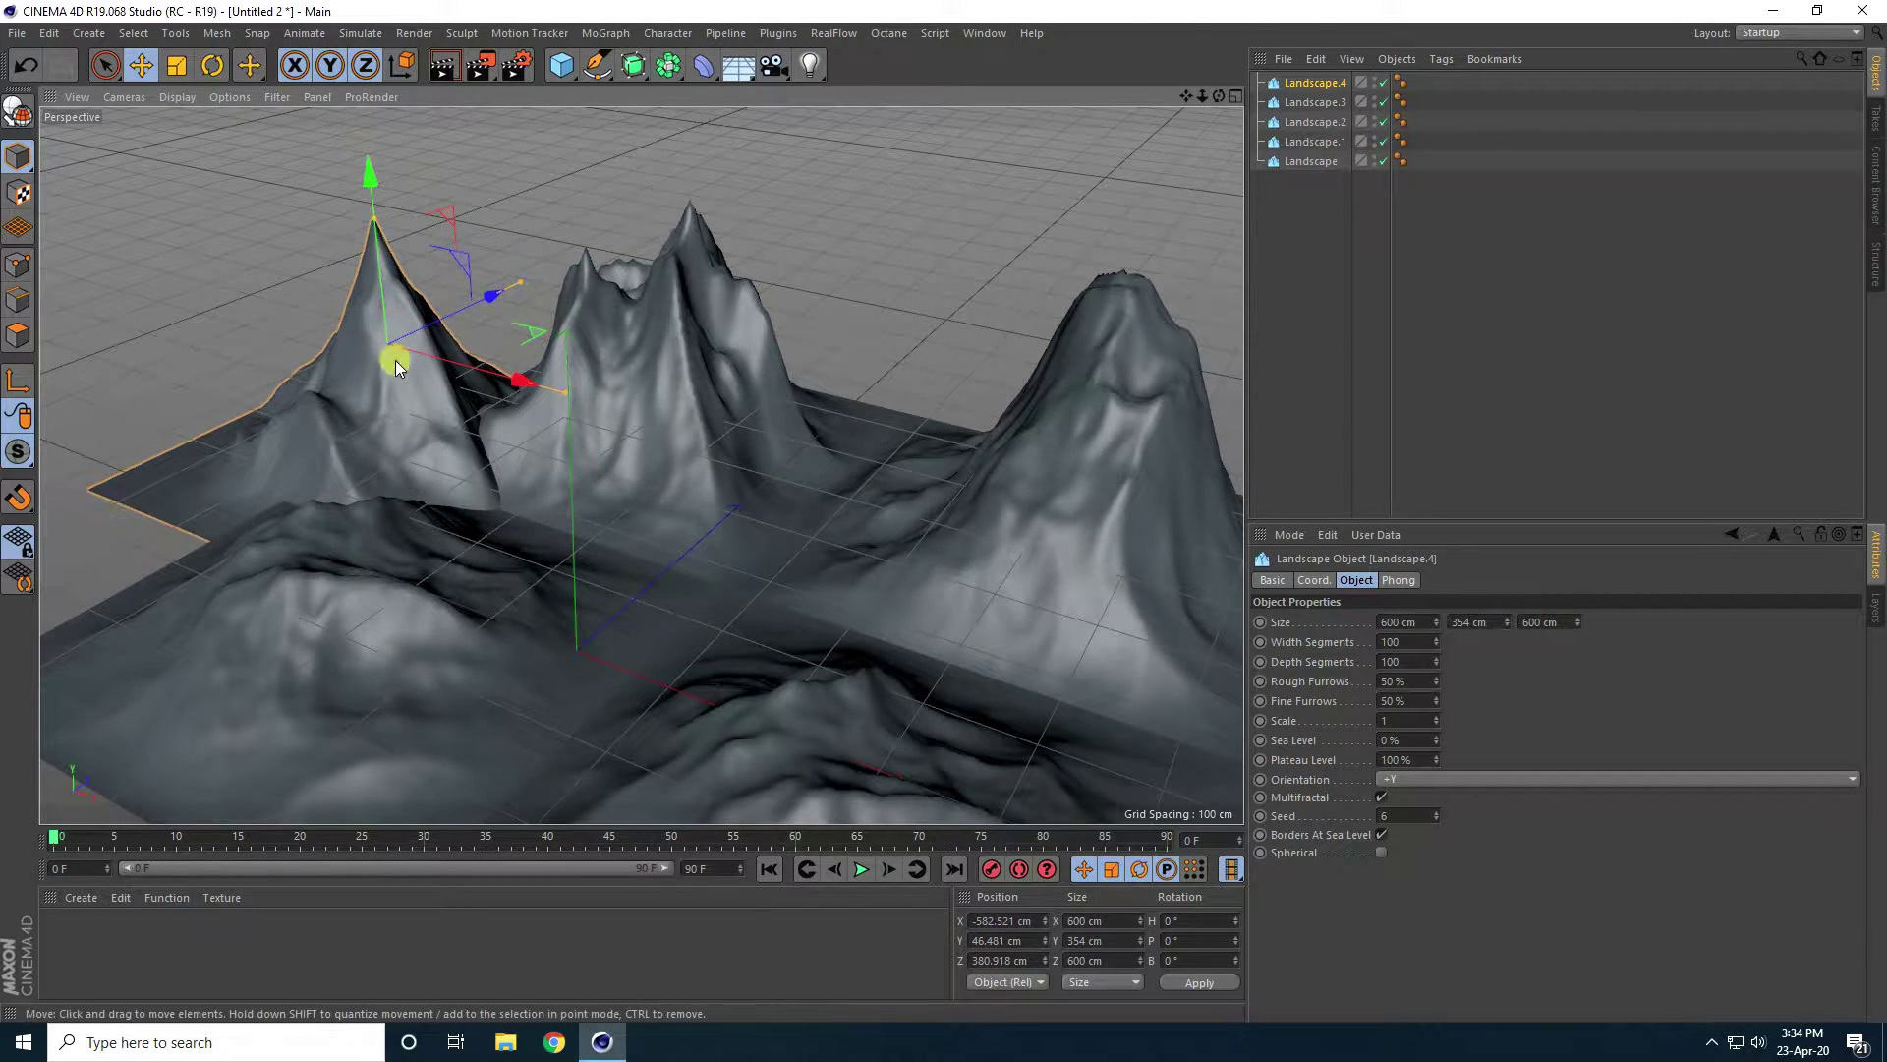
# Paste a copy of the 354 cm high landscape and move it behind the others to about X -1 cm, Z 800 cm.
pyautogui.hotkey('ctrl', 'c')
pyautogui.hotkey('ctrl', 'v')
pyautogui.moveTo(476, 304); pyautogui.dragTo(1038, 403)
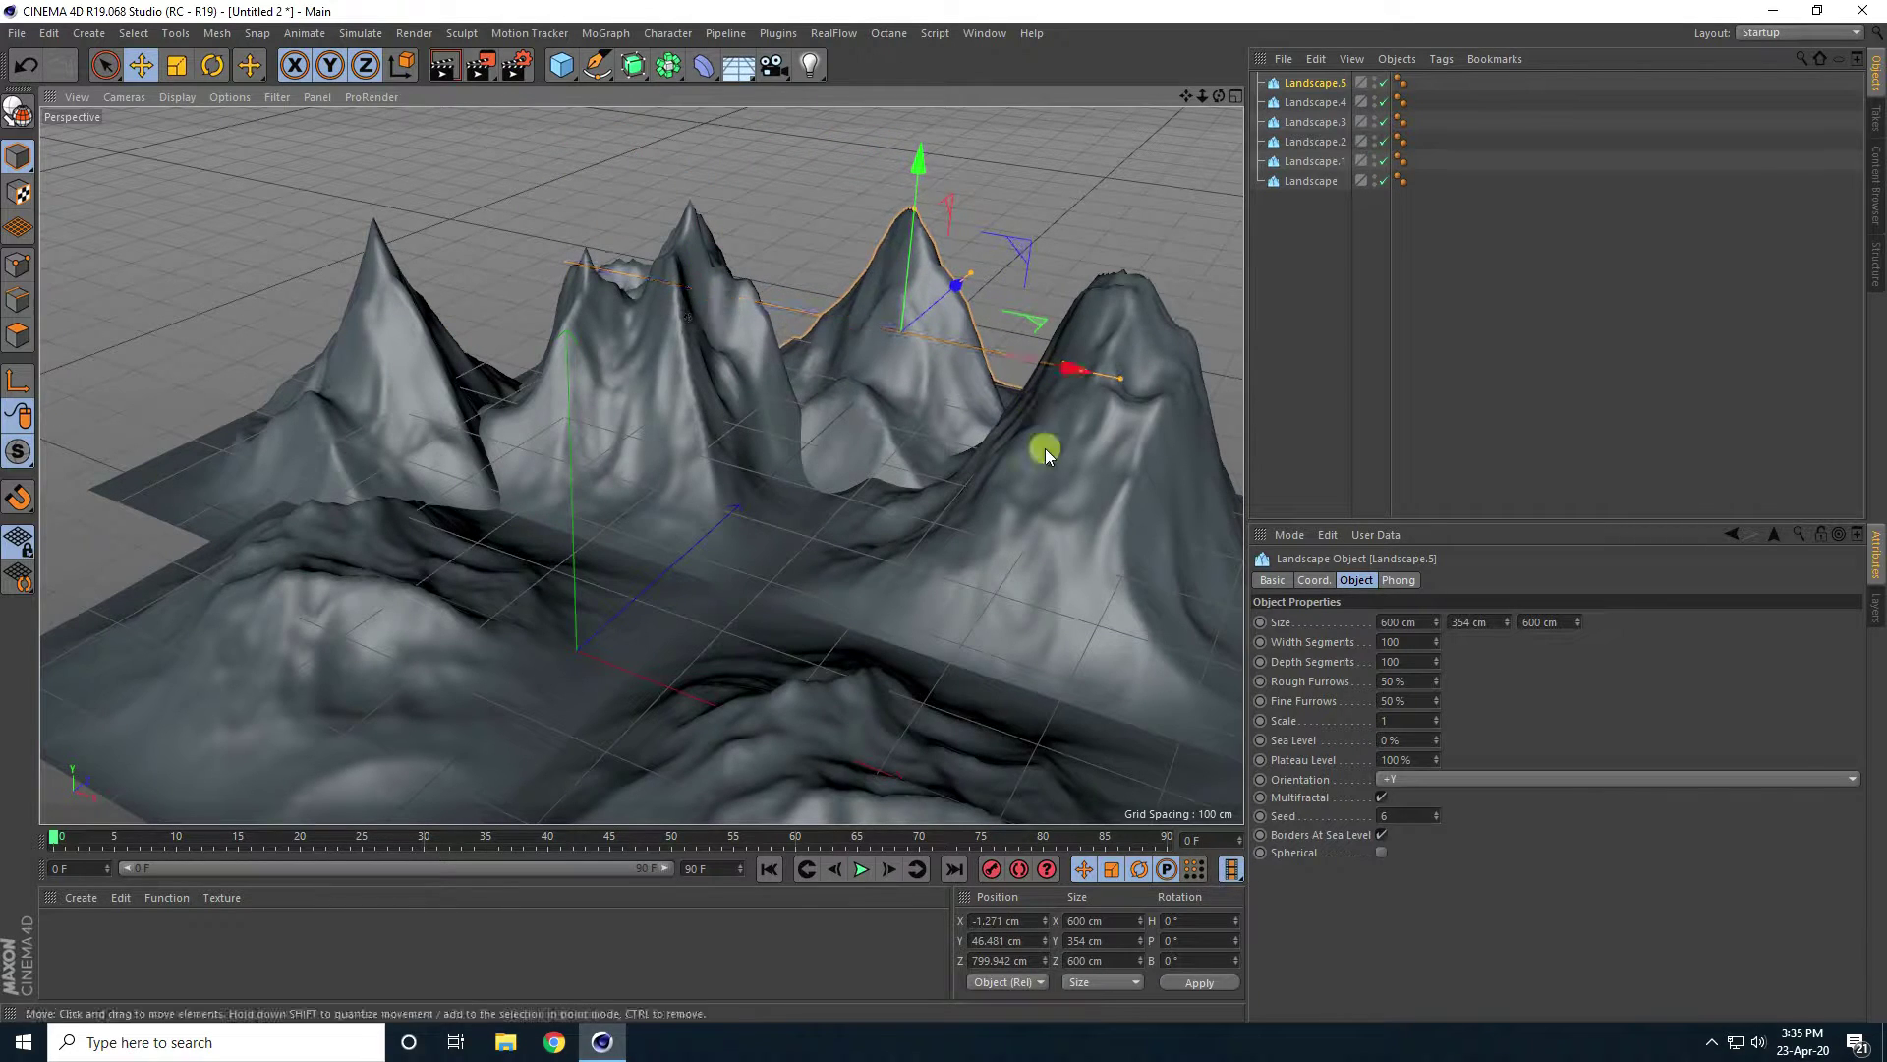
# Set the seed of the rearmost landscape to 11.
pyautogui.click(1436, 812)
pyautogui.click(1438, 811)
pyautogui.click(1437, 812)
pyautogui.click(1438, 812)
pyautogui.click(1438, 812)
# Add a cylinder to the scene and switch the viewport display to Gouraud Shading (Lines).
pyautogui.keyDown('alt'); pyautogui.moveTo(786, 462); pyautogui.dragTo(666, 391); pyautogui.keyUp('alt')
pyautogui.click(565, 86)
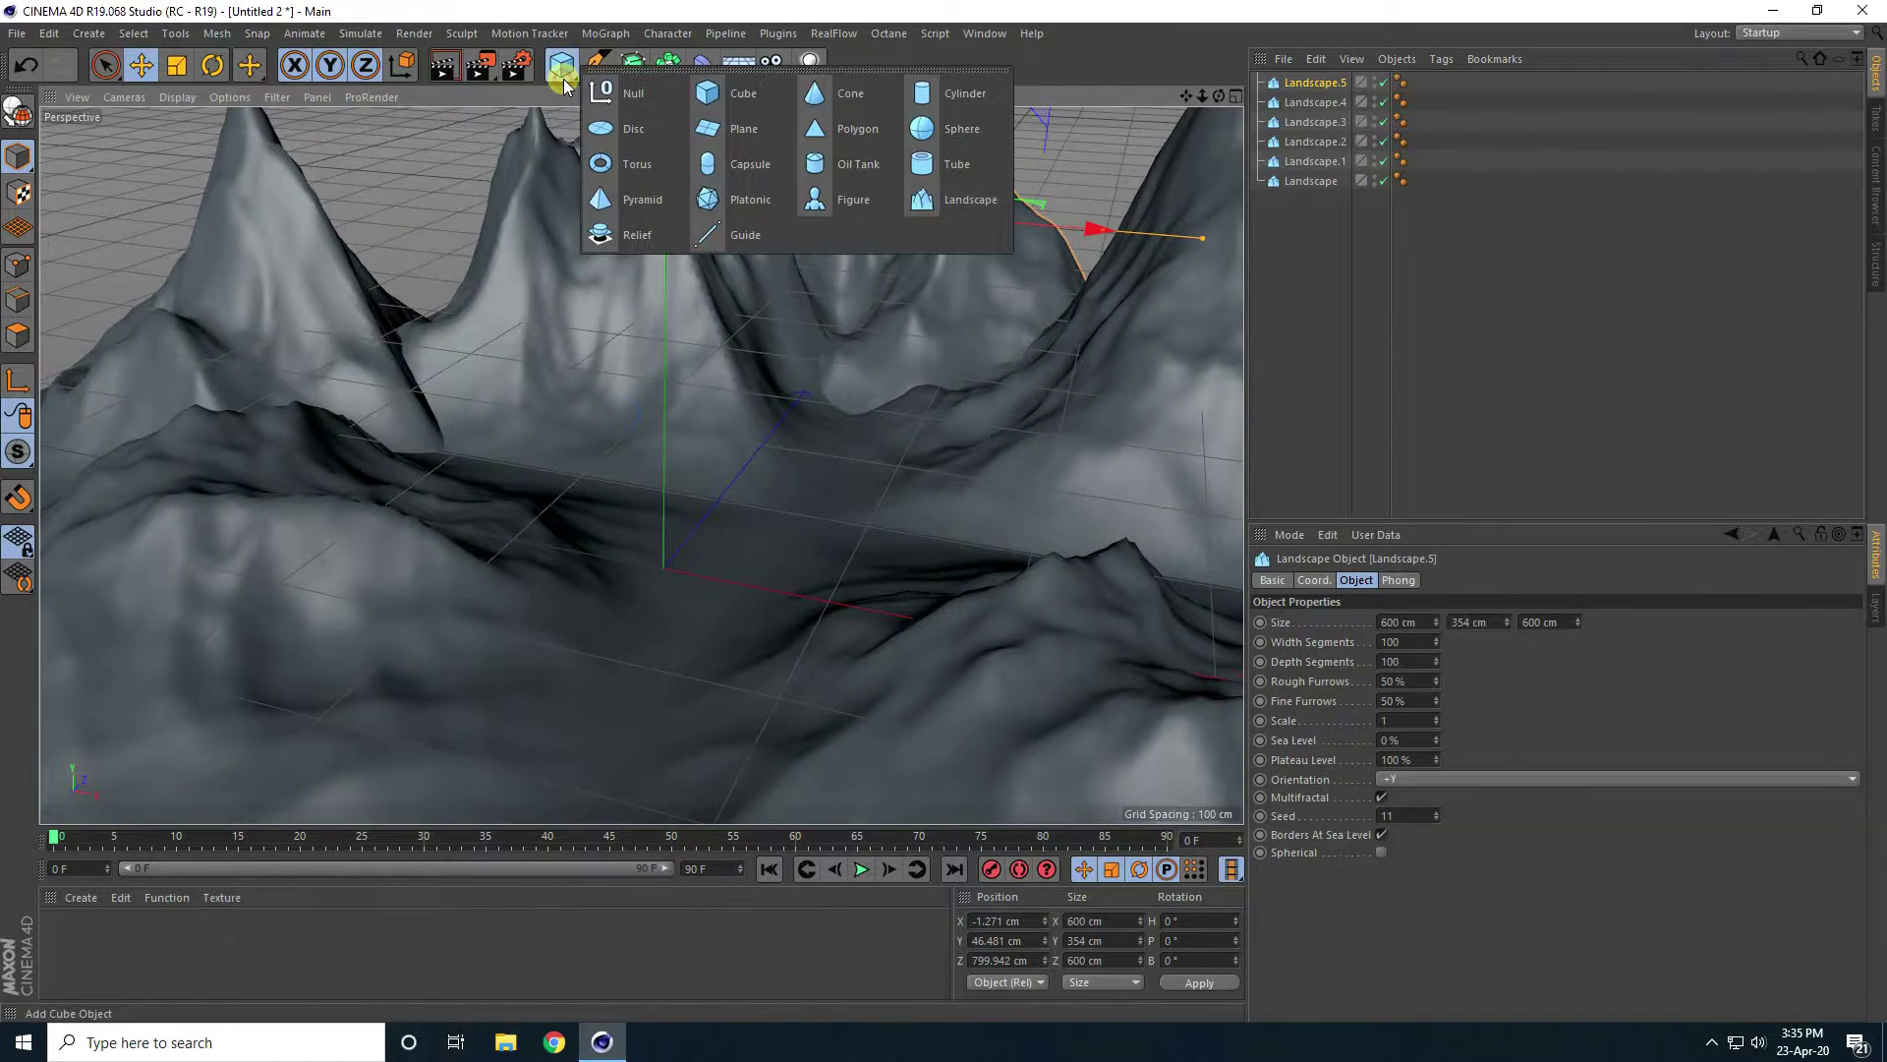
pyautogui.click(964, 100)
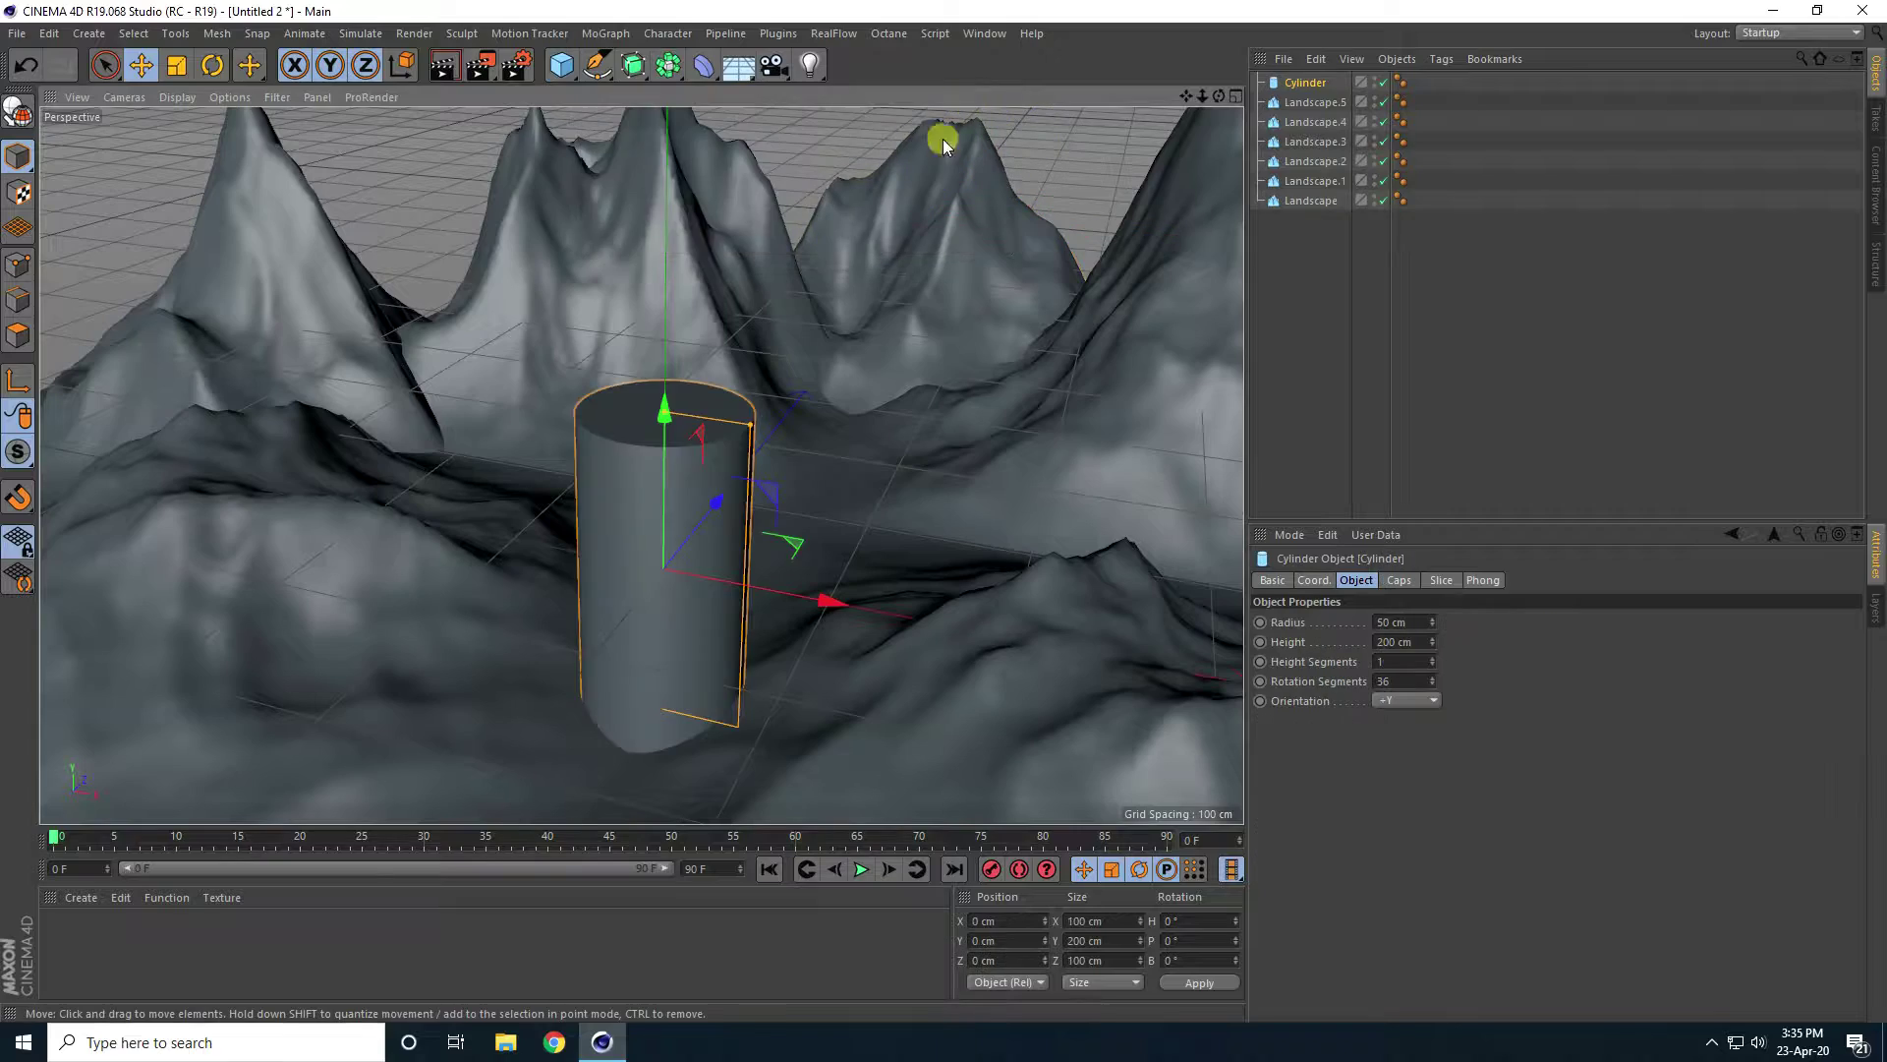
pyautogui.click(167, 102)
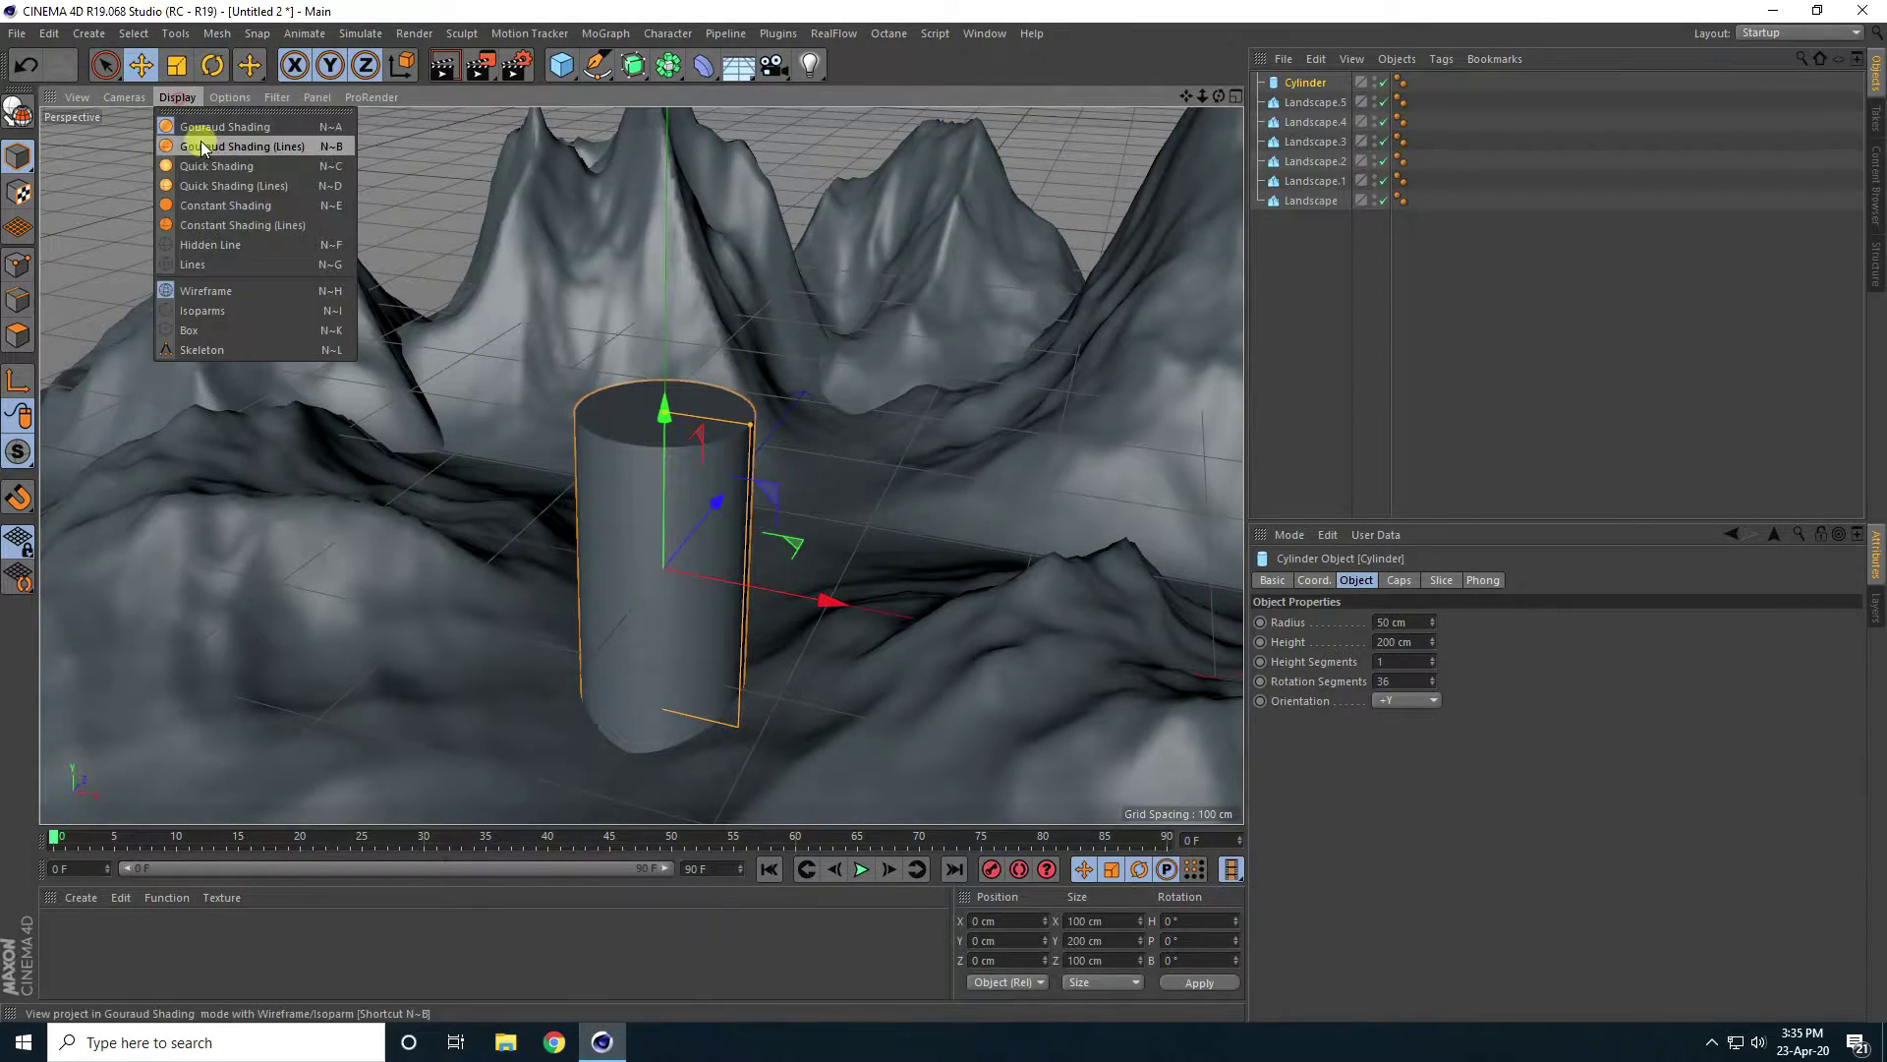
pyautogui.click(205, 143)
# Set the cylinder's radius to 2 cm.
pyautogui.moveTo(776, 414); pyautogui.dragTo(686, 407)
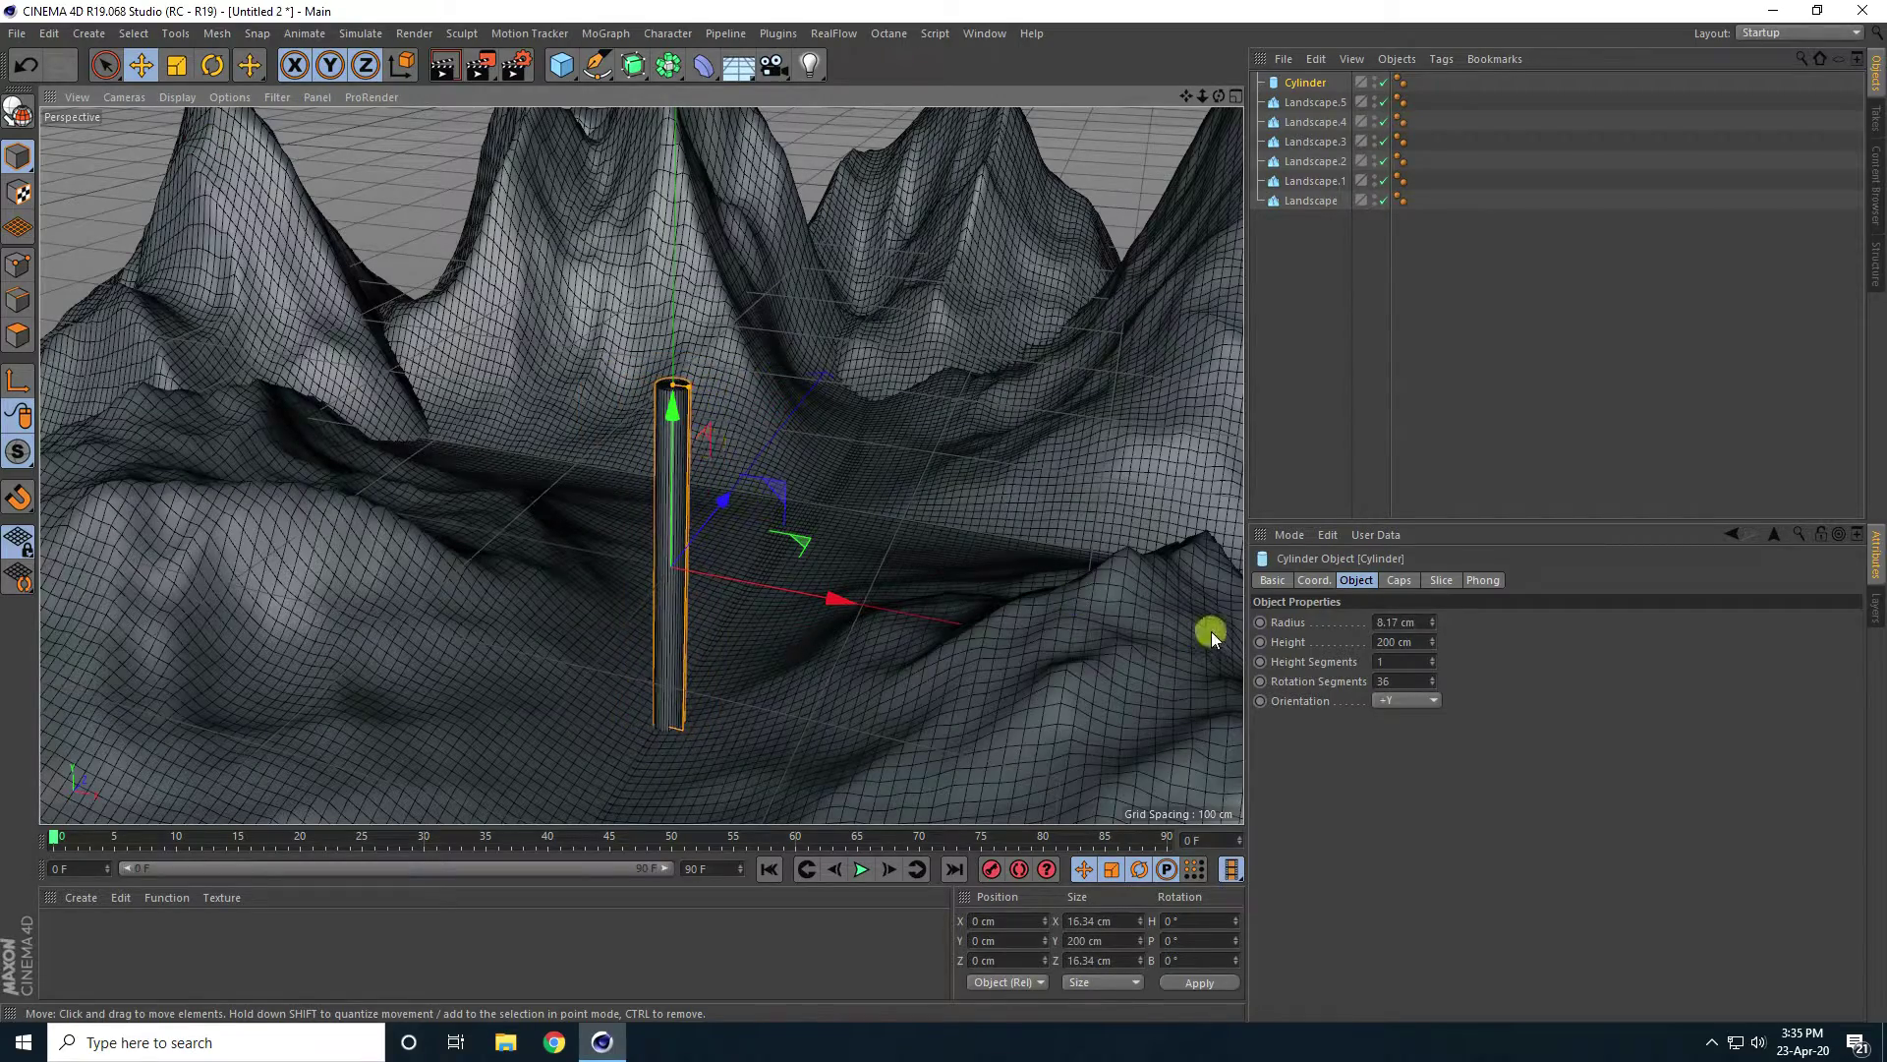
pyautogui.click(1401, 623)
pyautogui.write('2')
pyautogui.press('Return')
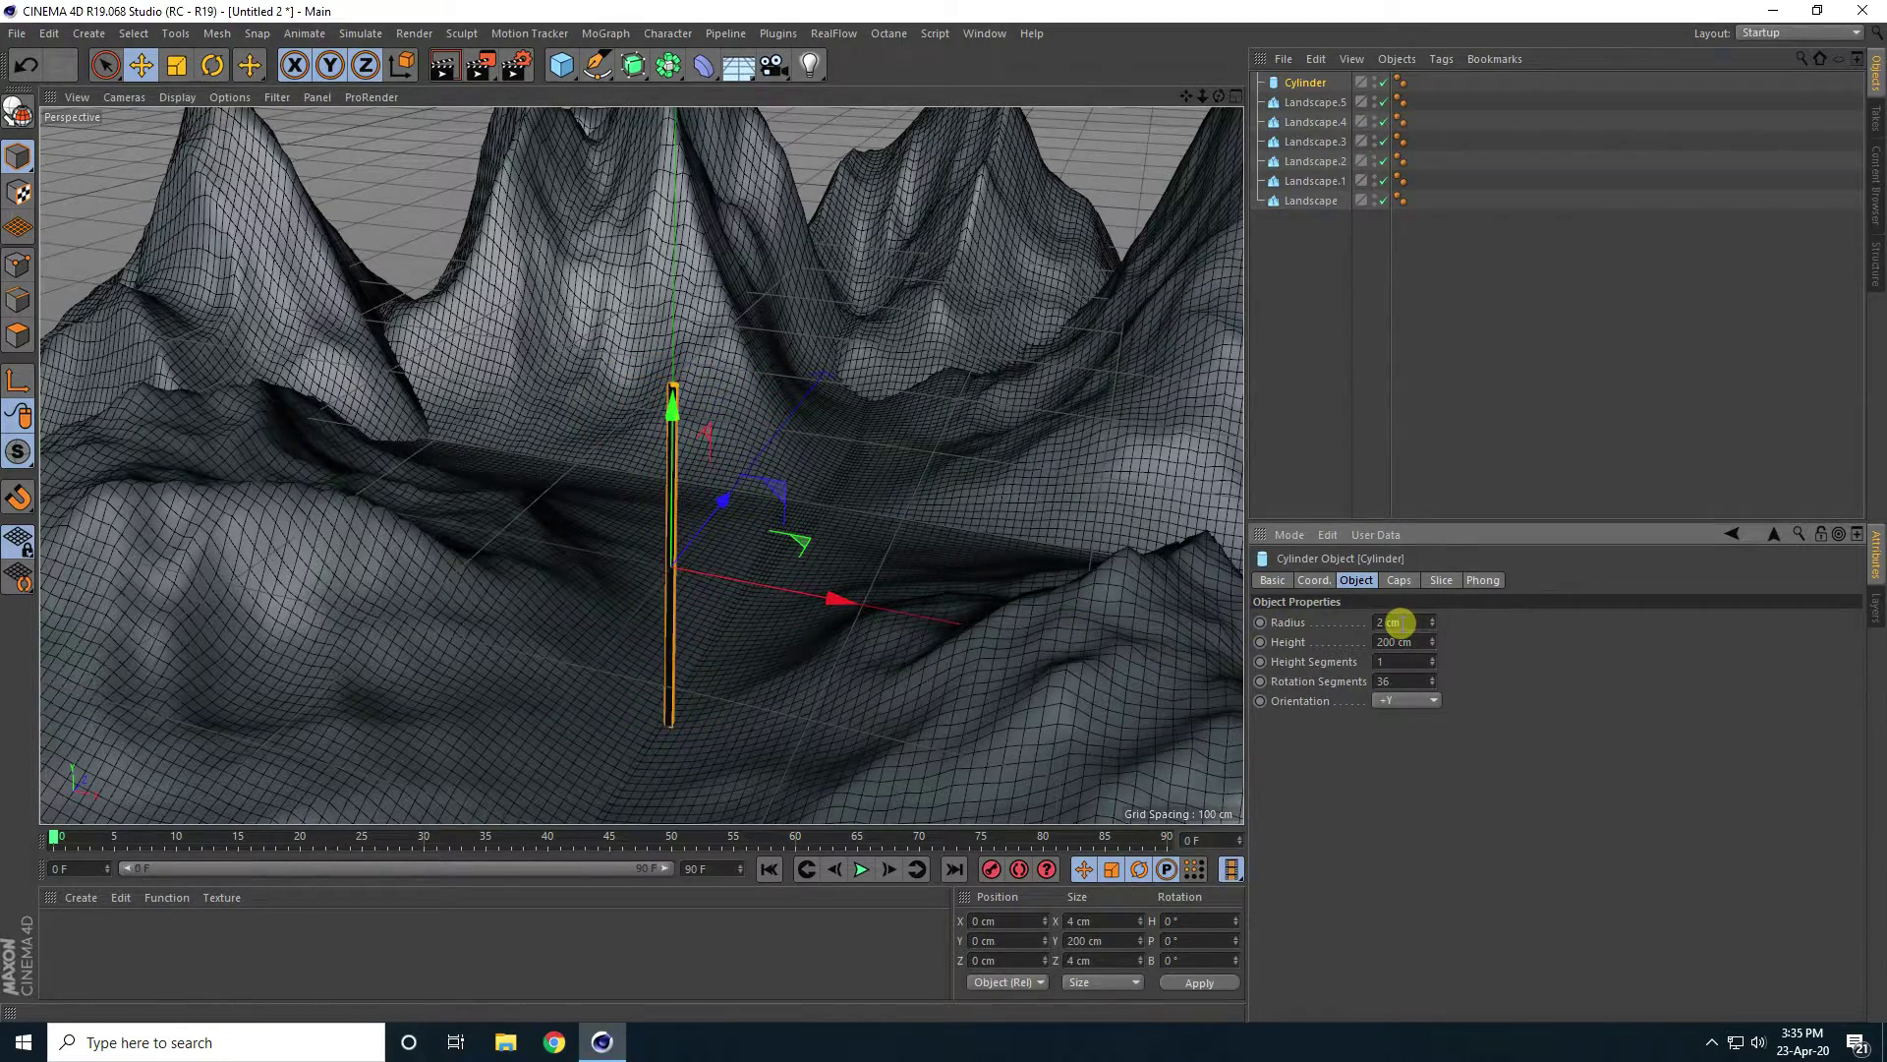
# Lower the cylinder to Y about -69 cm and set its height to 100 cm.
pyautogui.keyDown('alt'); pyautogui.moveTo(732, 688); pyautogui.dragTo(666, 551); pyautogui.keyUp('alt')
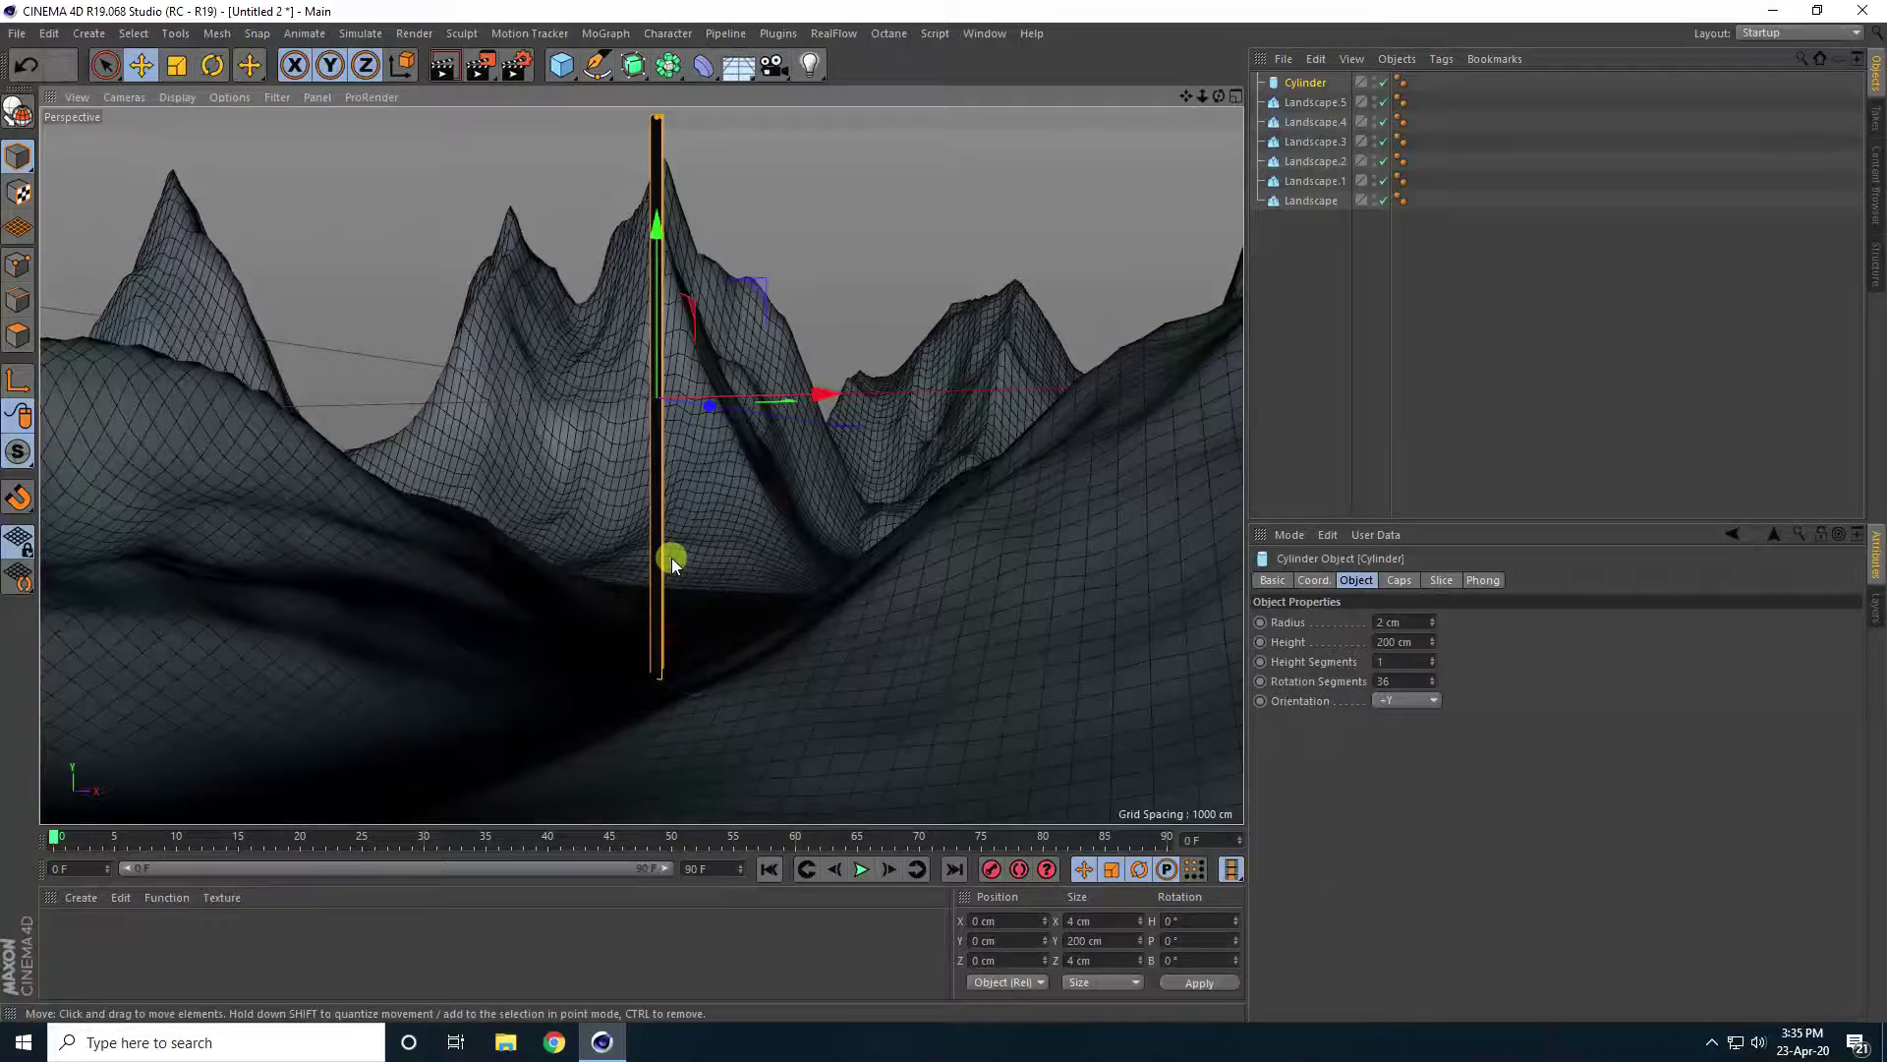
pyautogui.click(1425, 644)
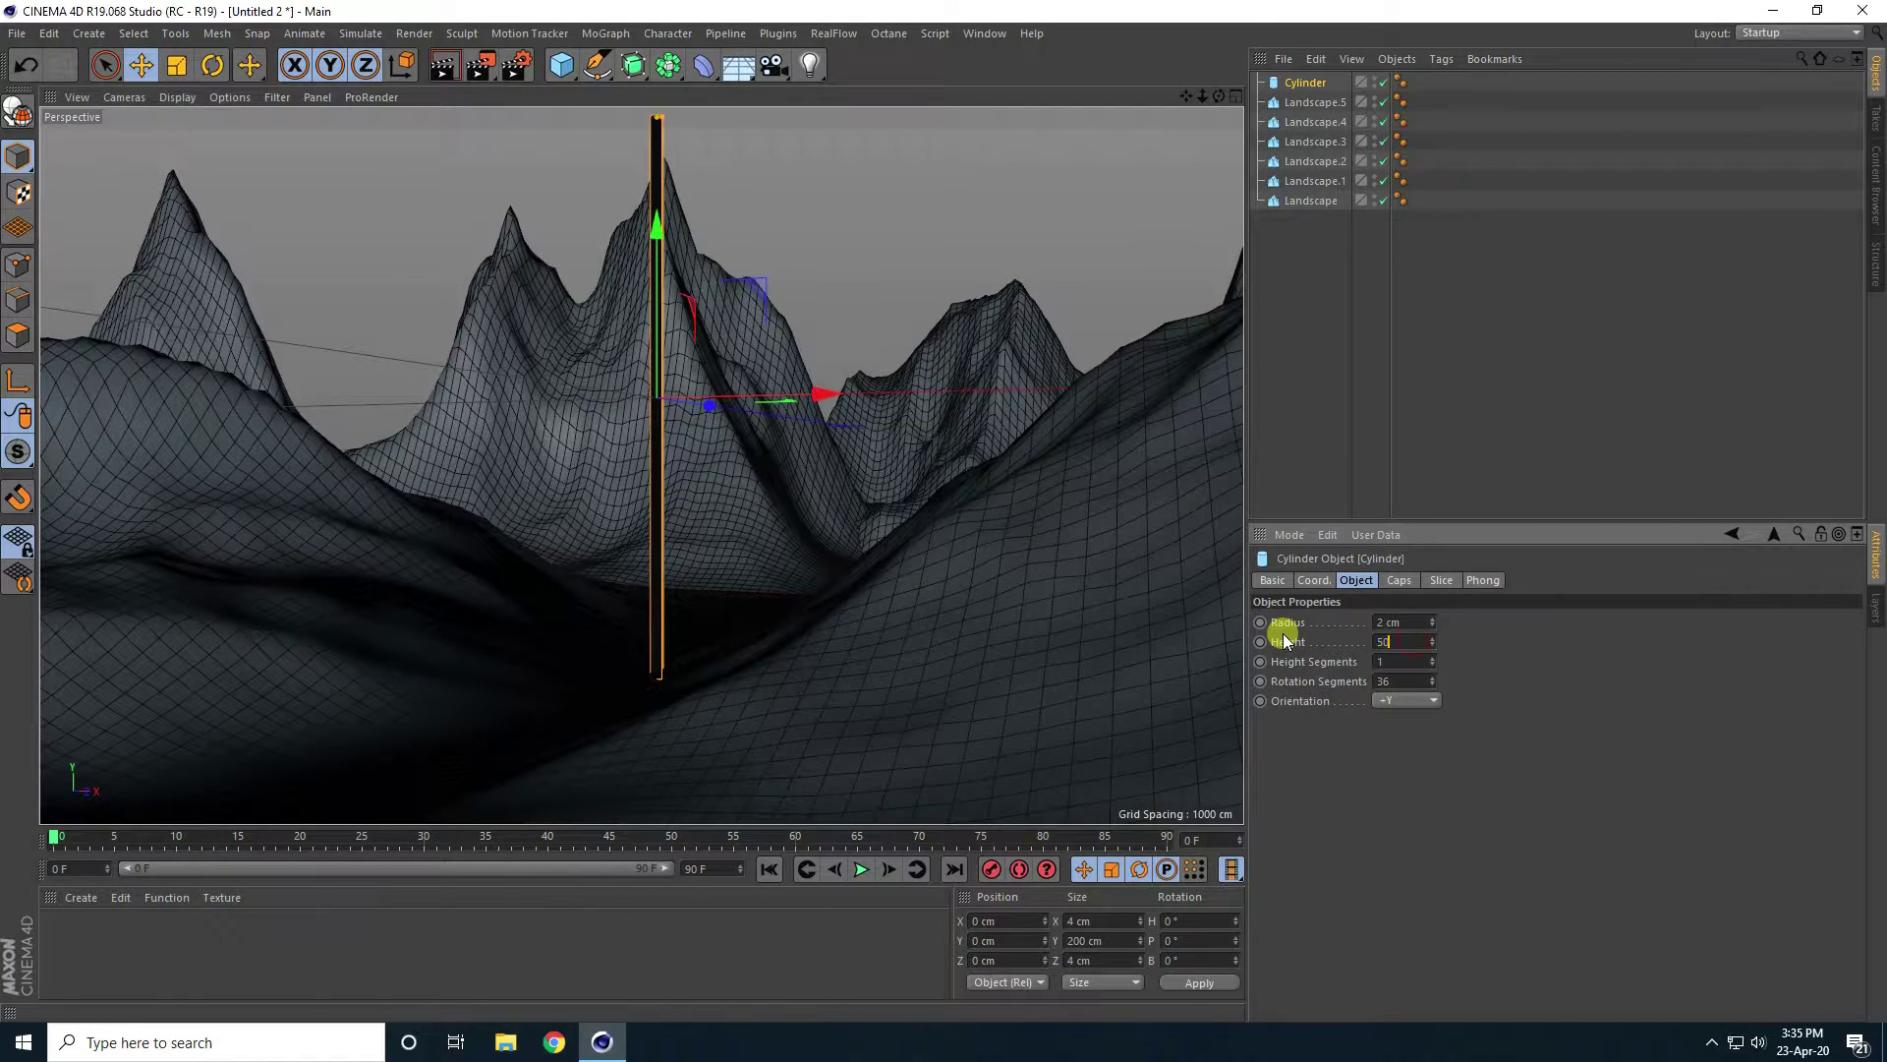
pyautogui.write('50')
pyautogui.press('Return')
pyautogui.moveTo(662, 210); pyautogui.dragTo(658, 410)
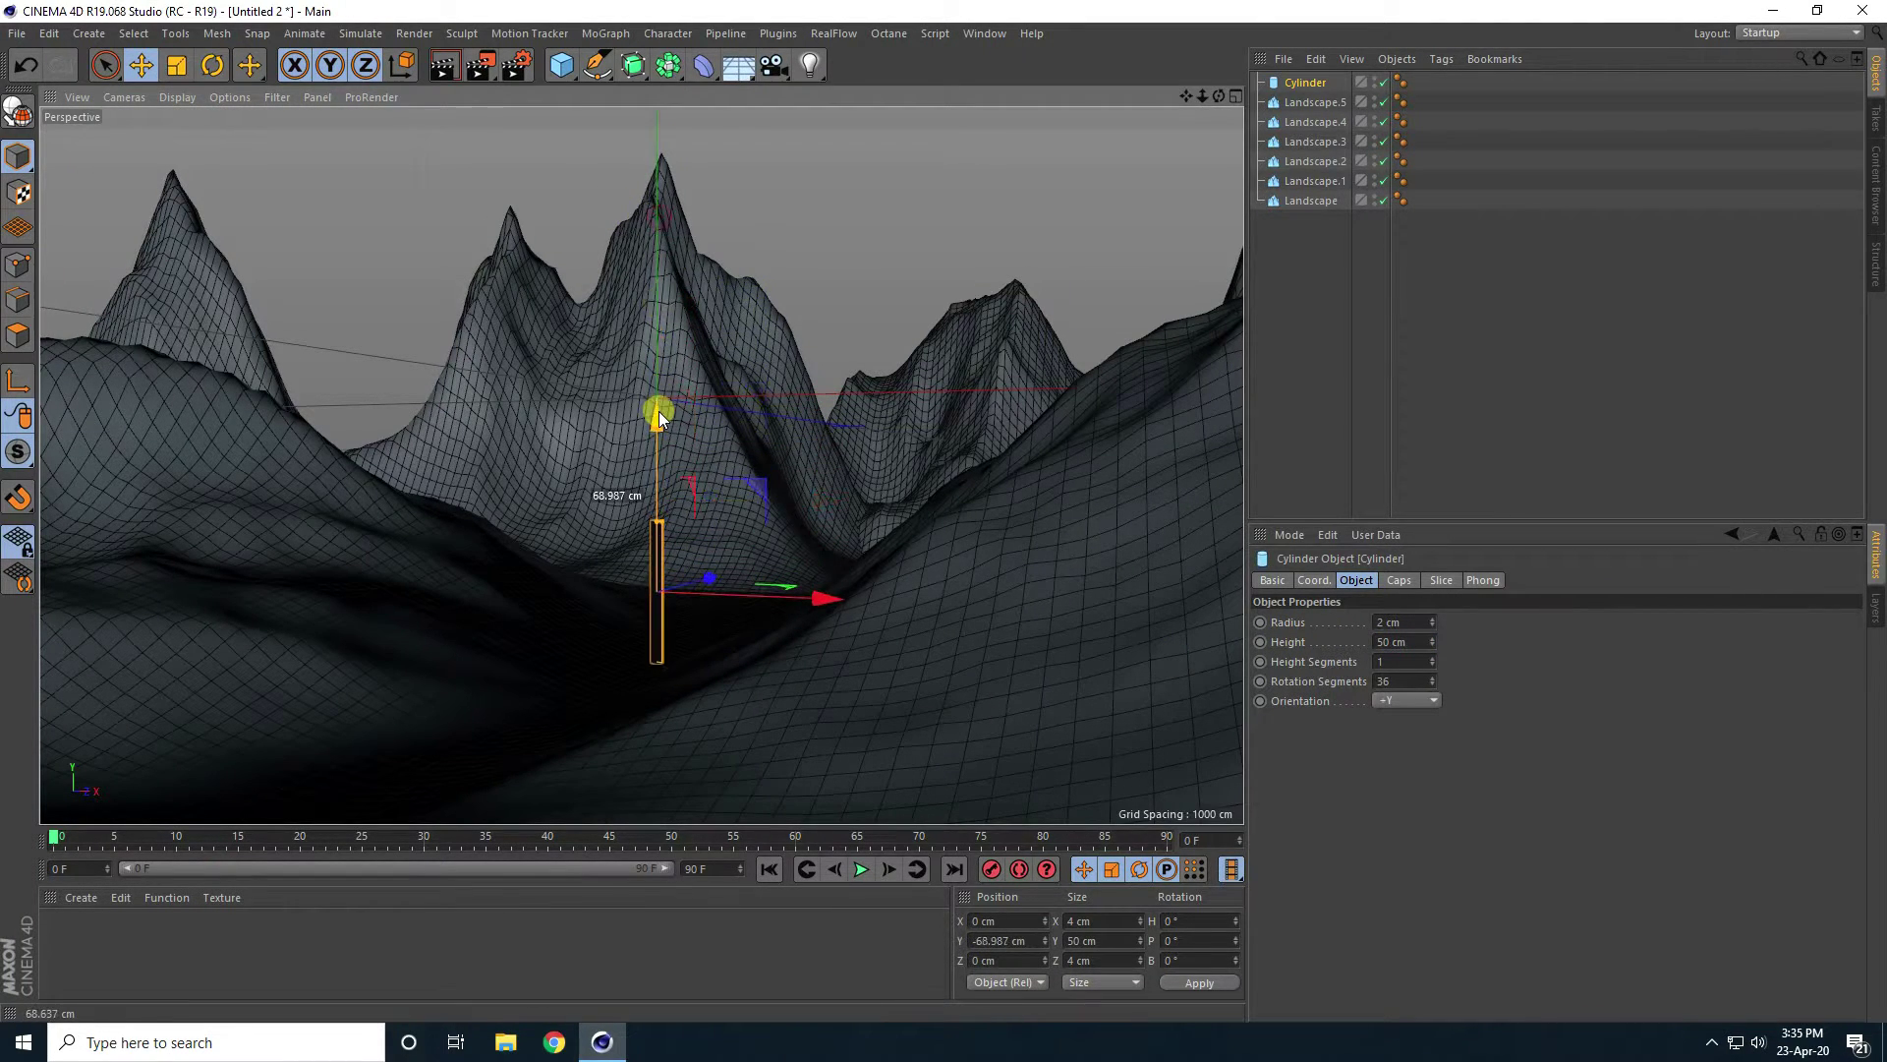
pyautogui.moveTo(1430, 641); pyautogui.dragTo(1429, 641)
pyautogui.click(1425, 641)
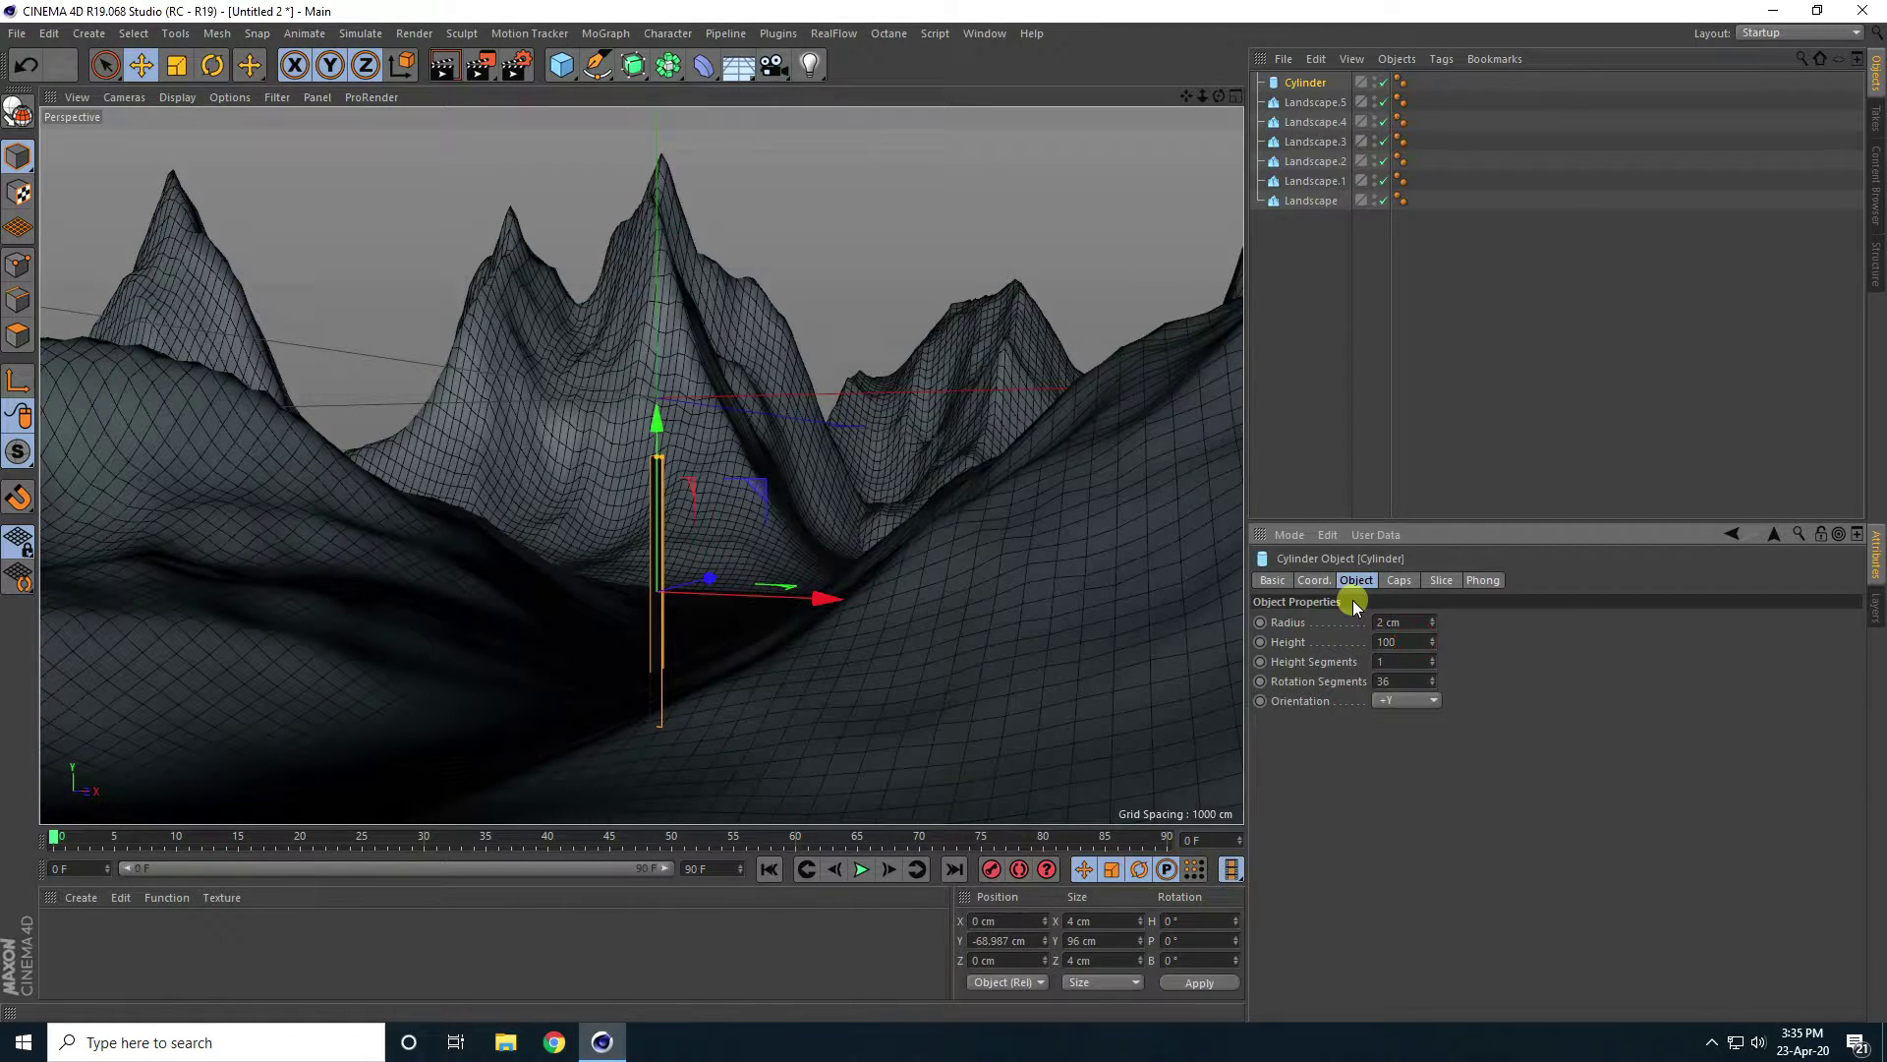
# Set the cylinder's height segments to 36.
pyautogui.scroll(6, 659, 565)
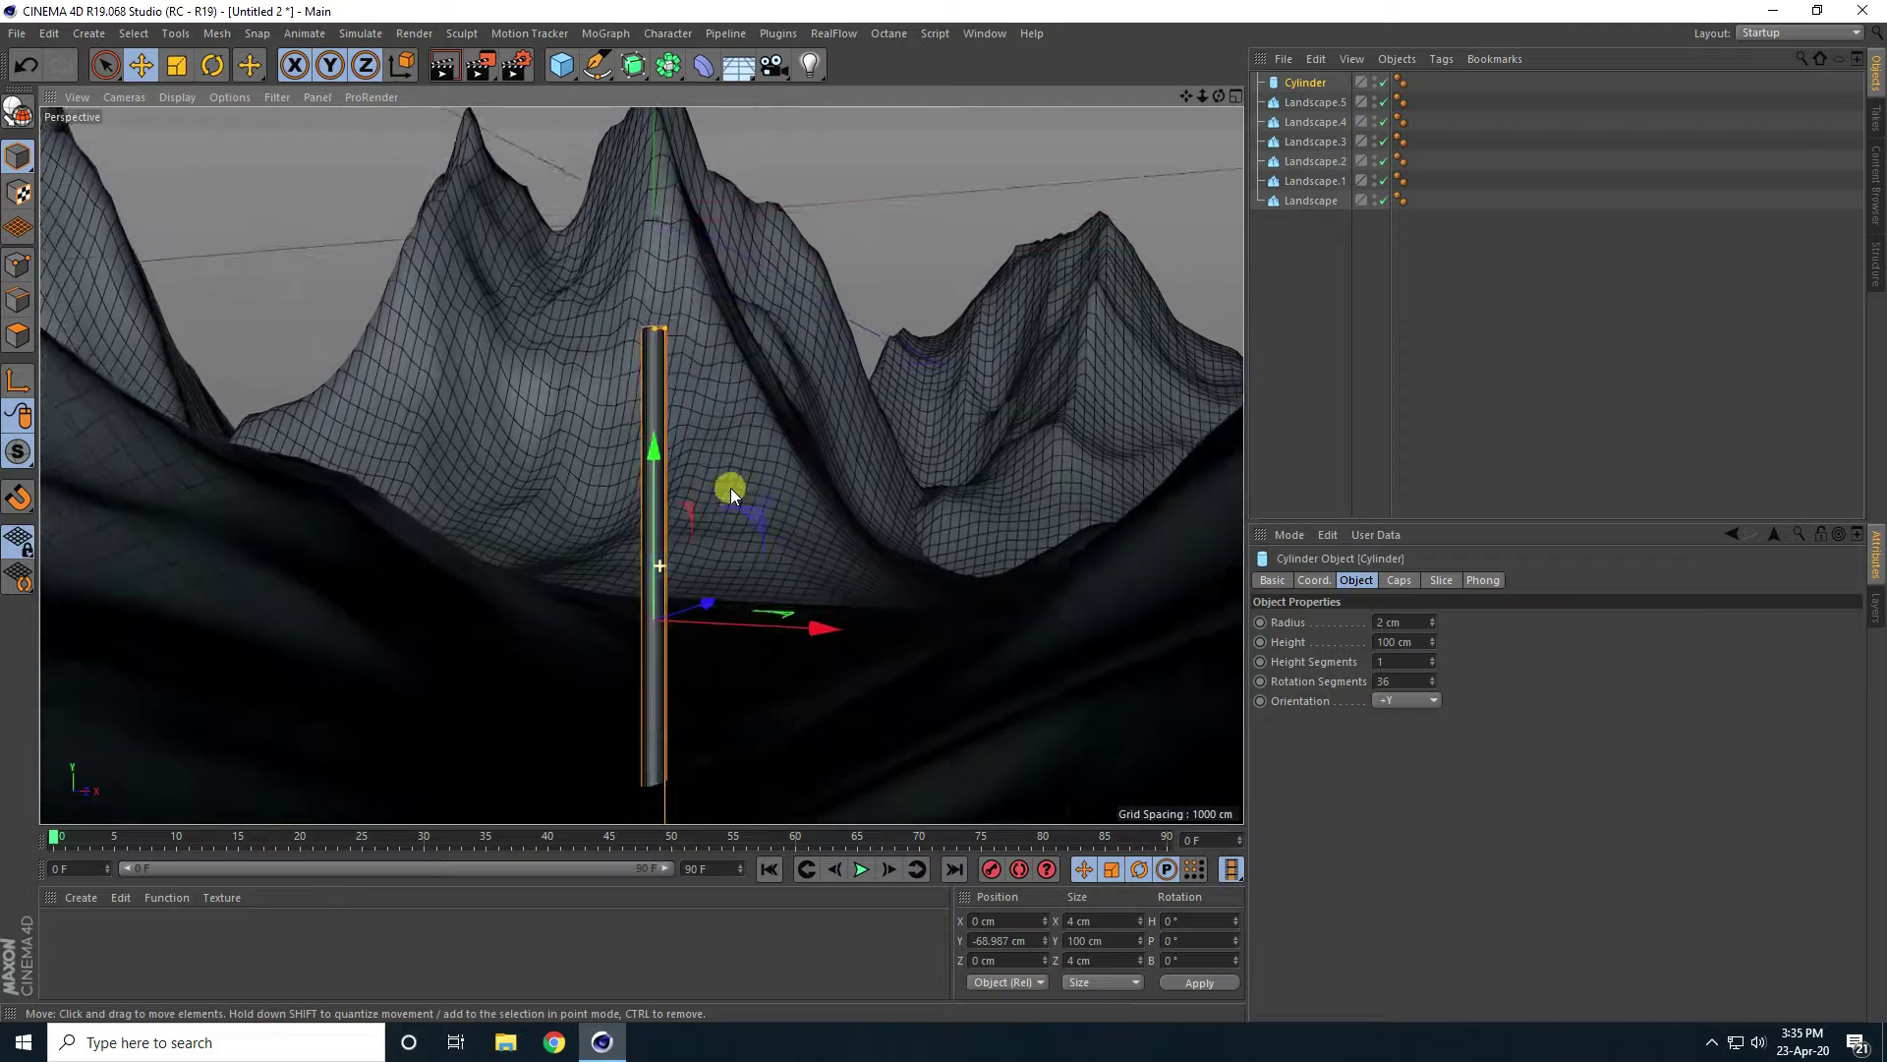
pyautogui.scroll(2, 782, 432)
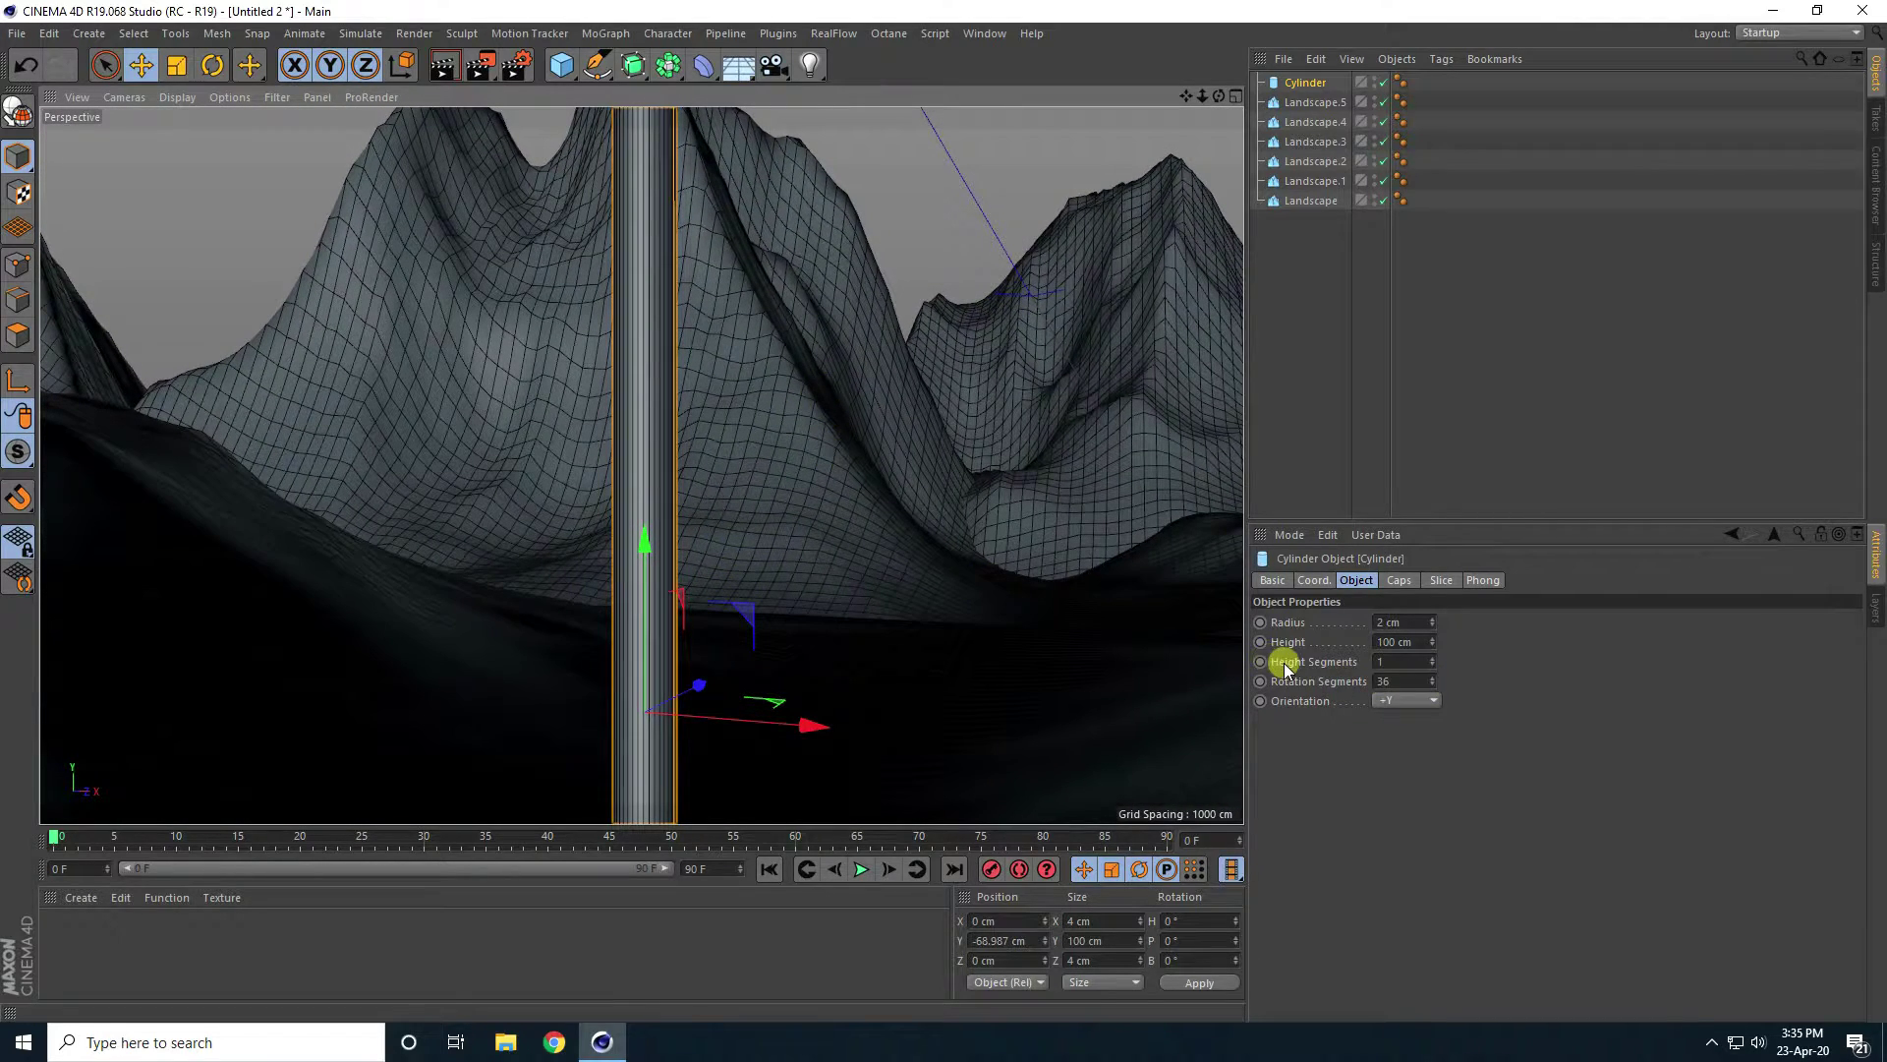
pyautogui.moveTo(1442, 656); pyautogui.dragTo(1431, 657)
pyautogui.scroll(-8, 712, 430)
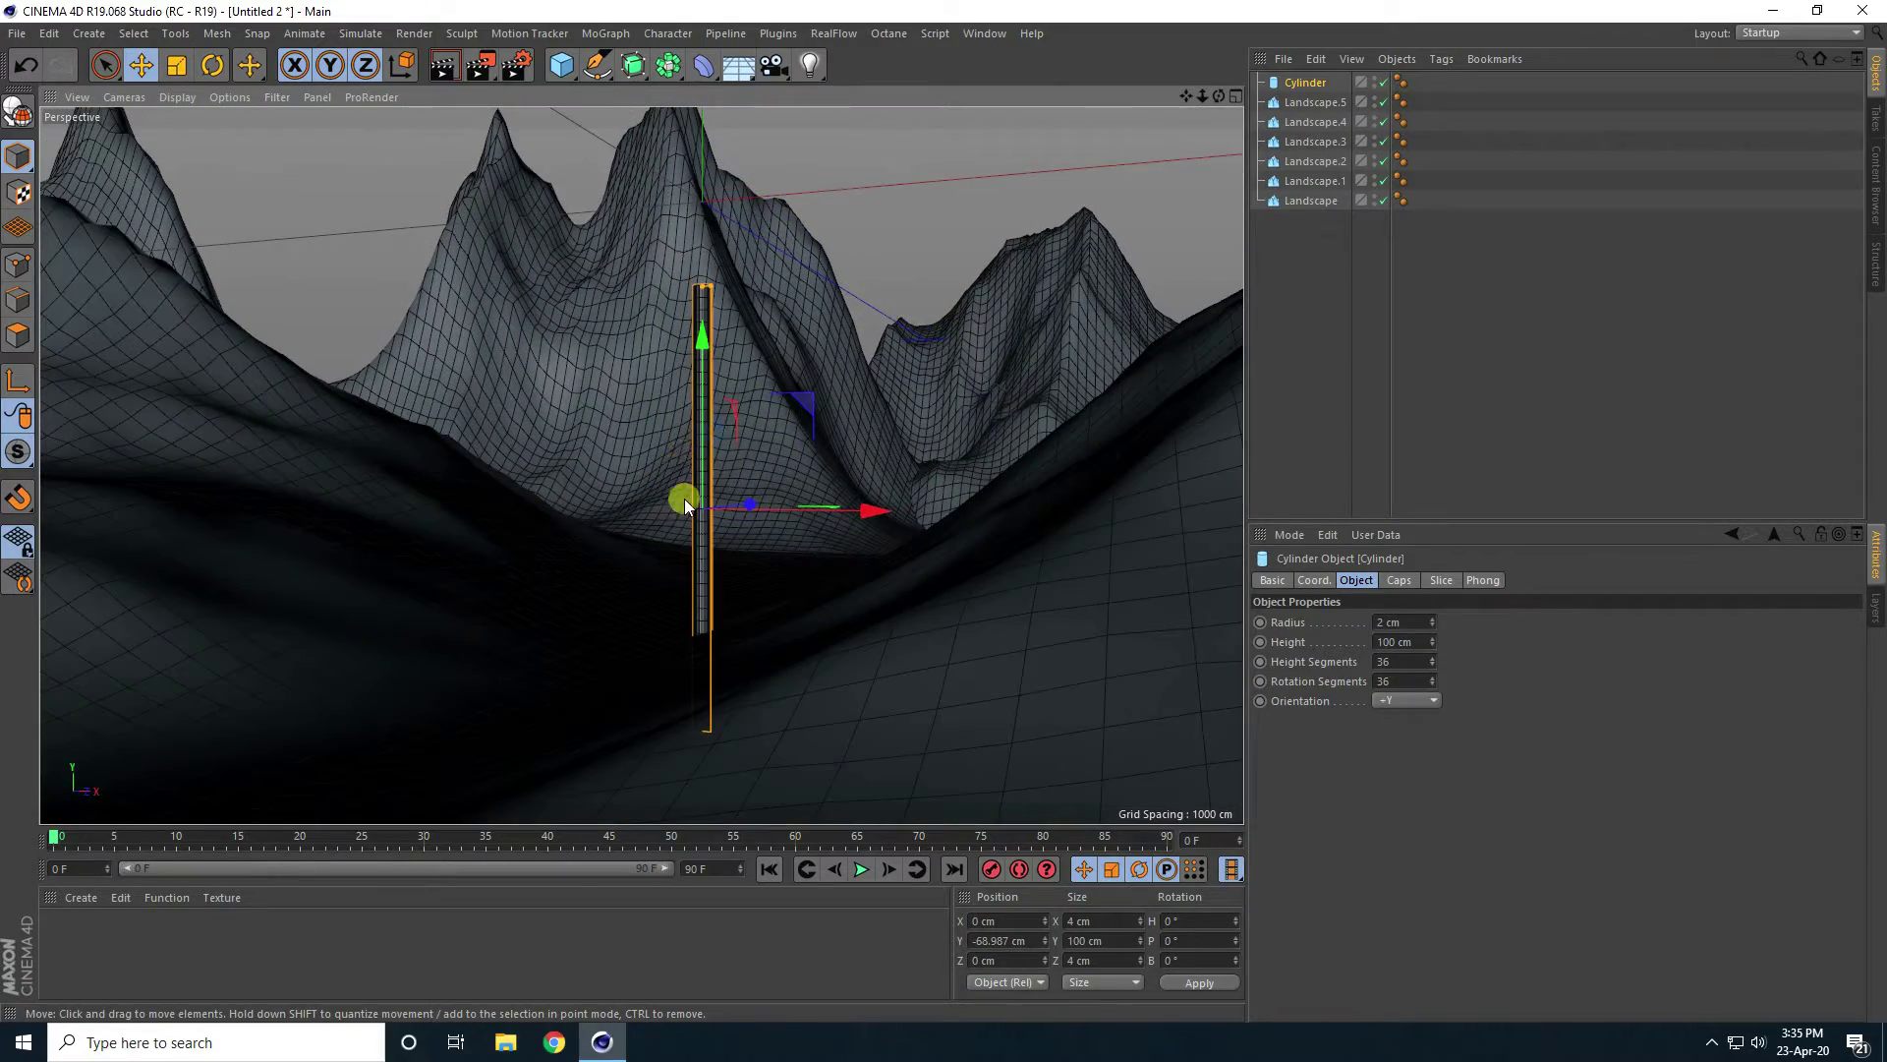
# Add an FFD deformer and make it a child of the cylinder.
pyautogui.scroll(6, 751, 608)
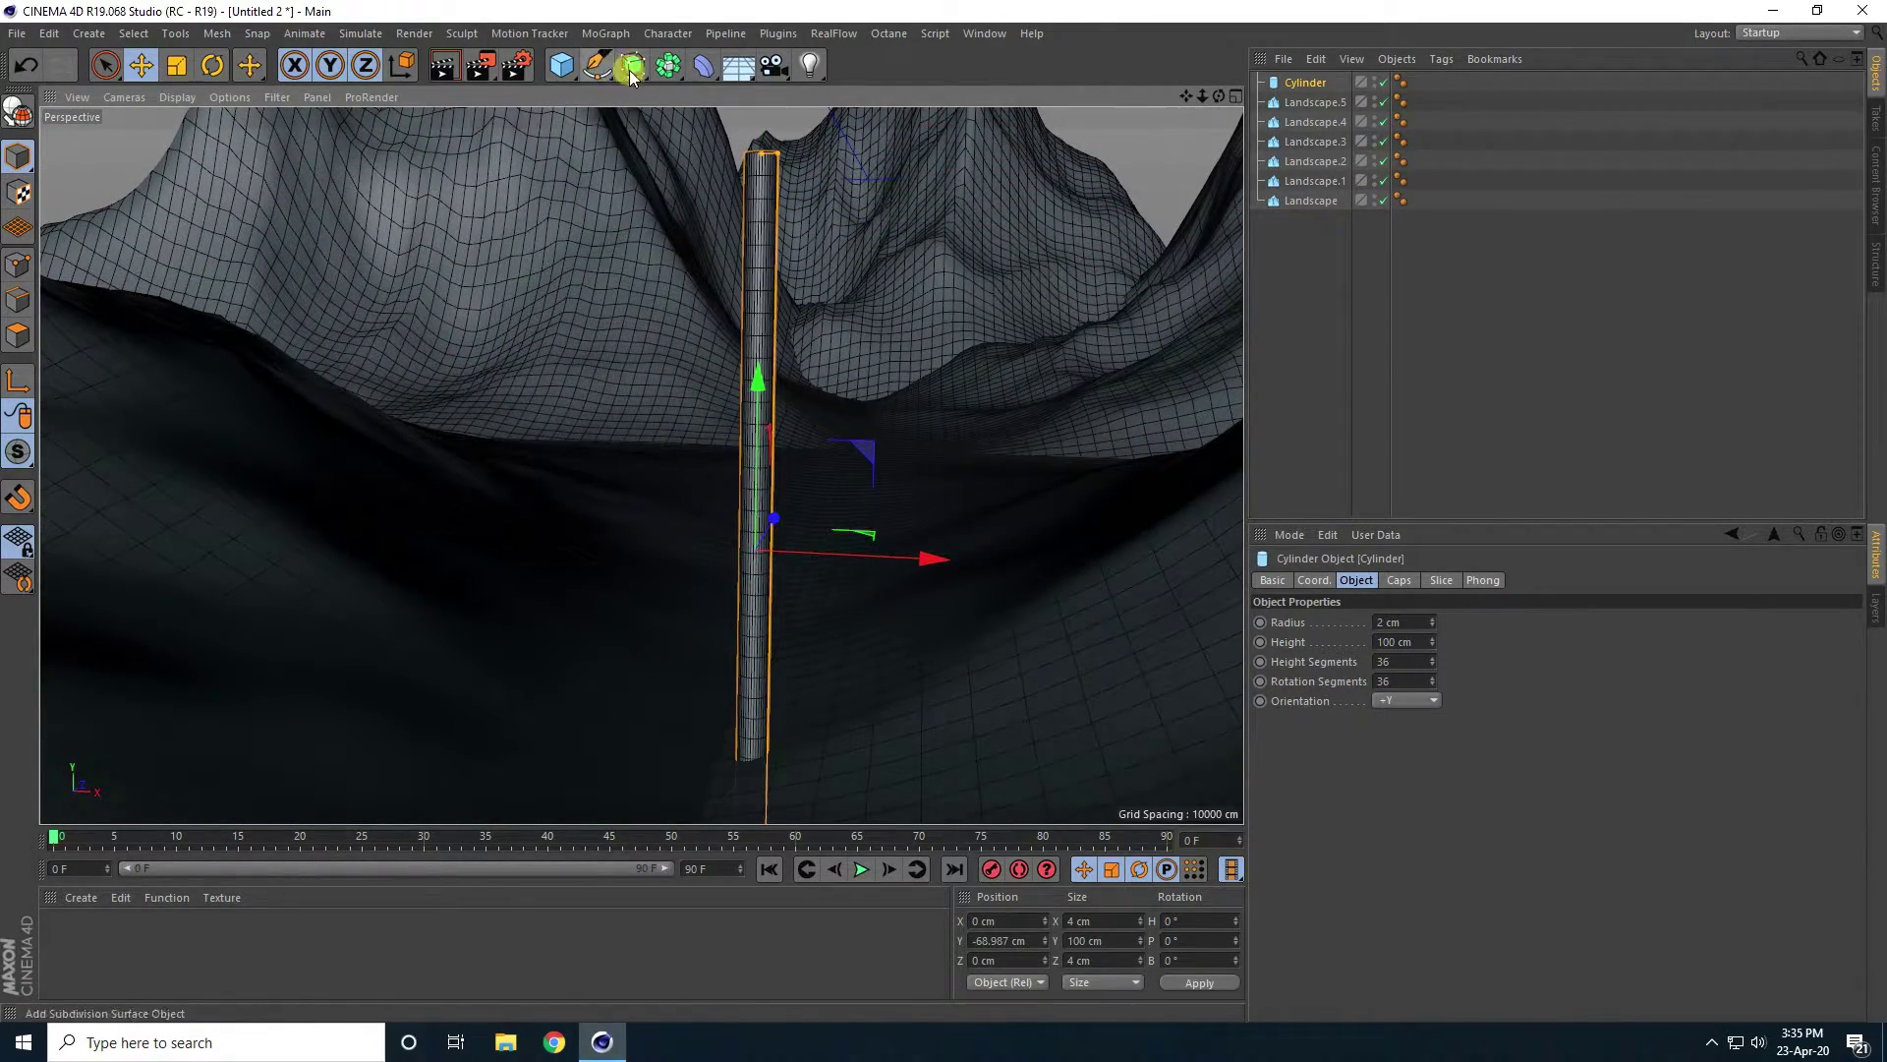
pyautogui.moveTo(704, 69); pyautogui.dragTo(916, 133)
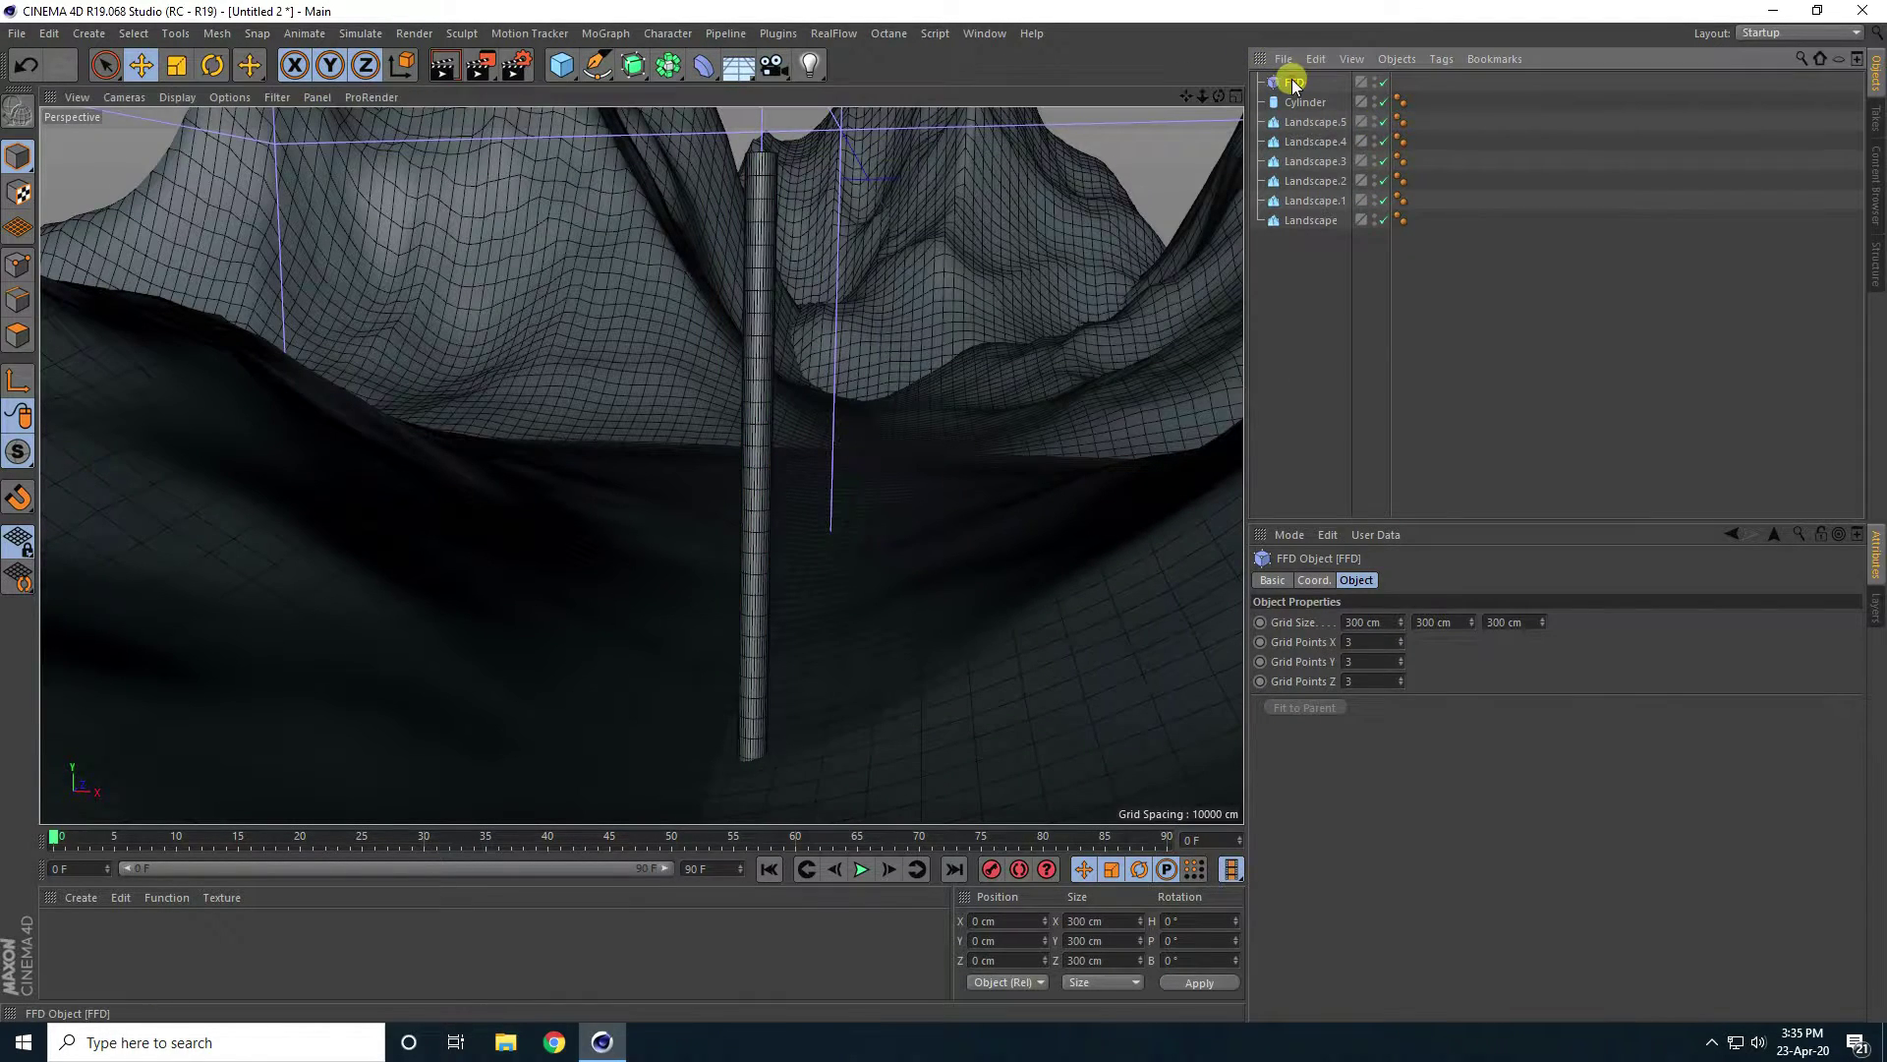
pyautogui.moveTo(1305, 106); pyautogui.dragTo(1306, 104)
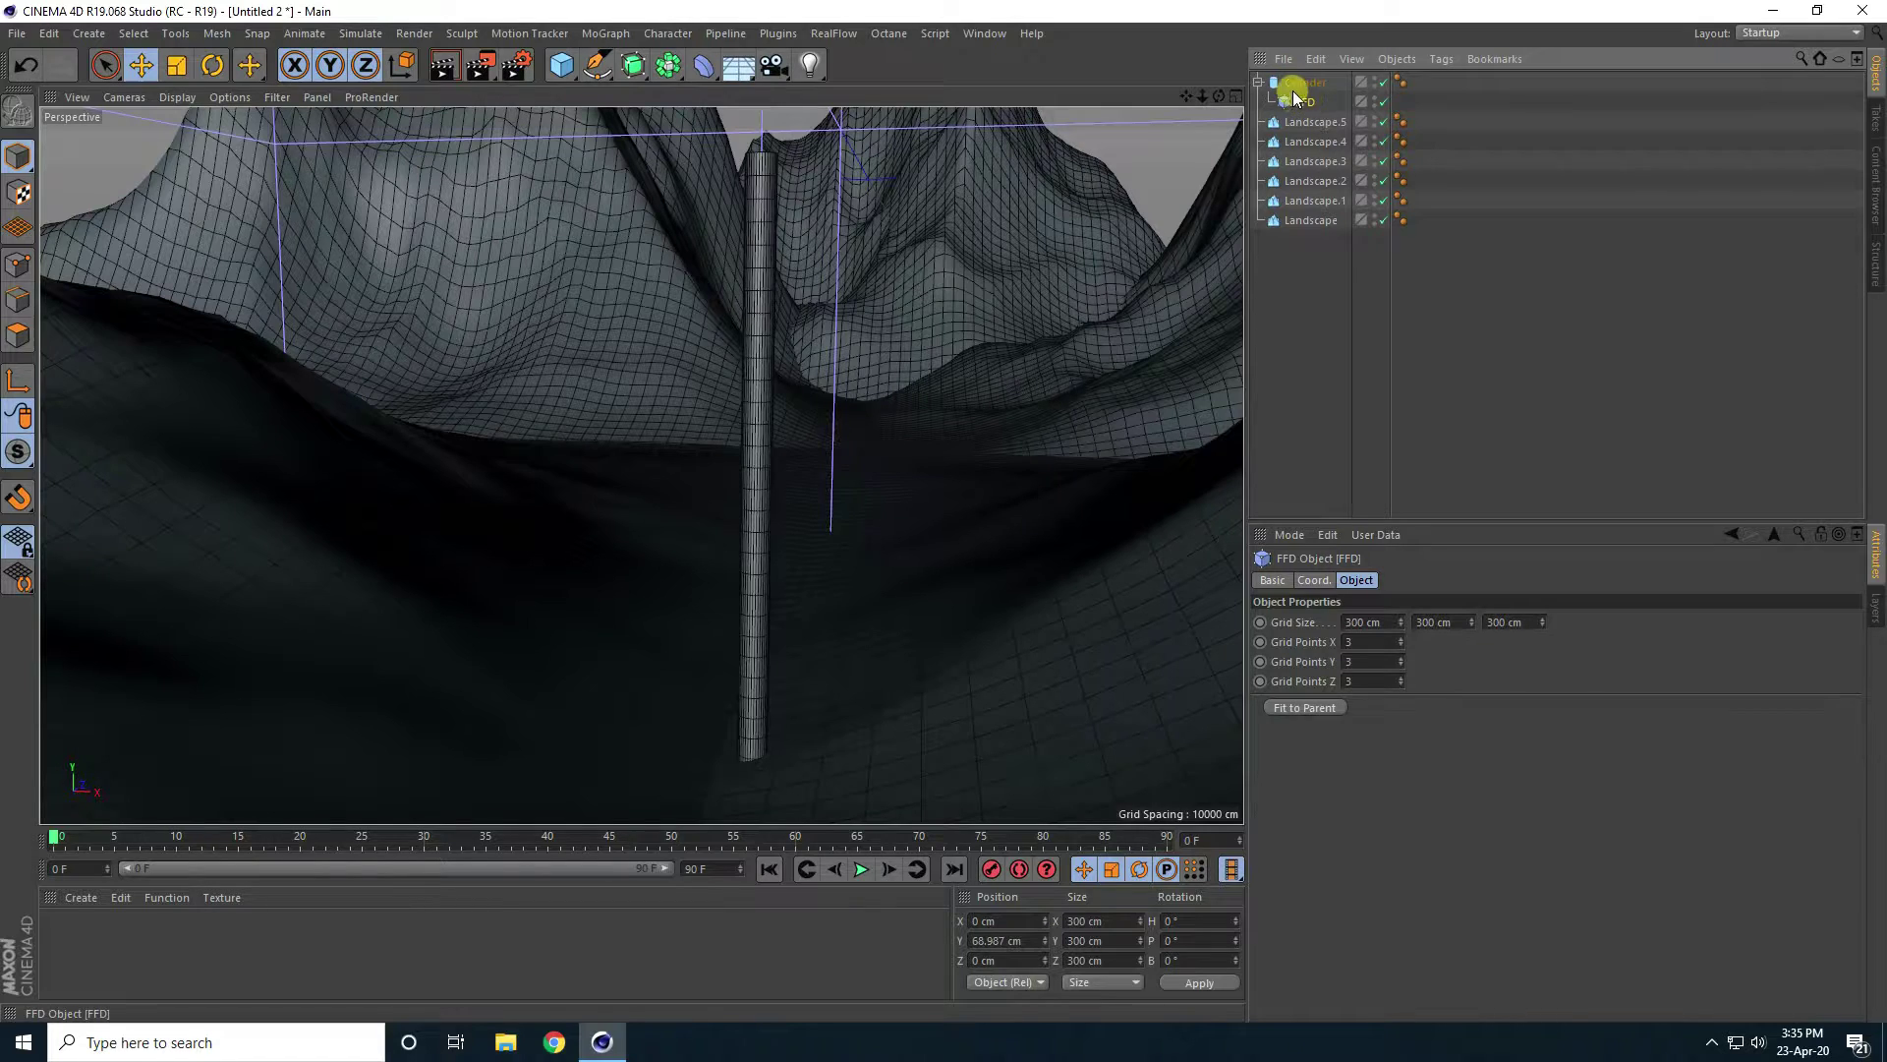
# Fit the FFD cage to the cylinder and set its grid points to 5 in X and 15 in Y.
pyautogui.click(1268, 709)
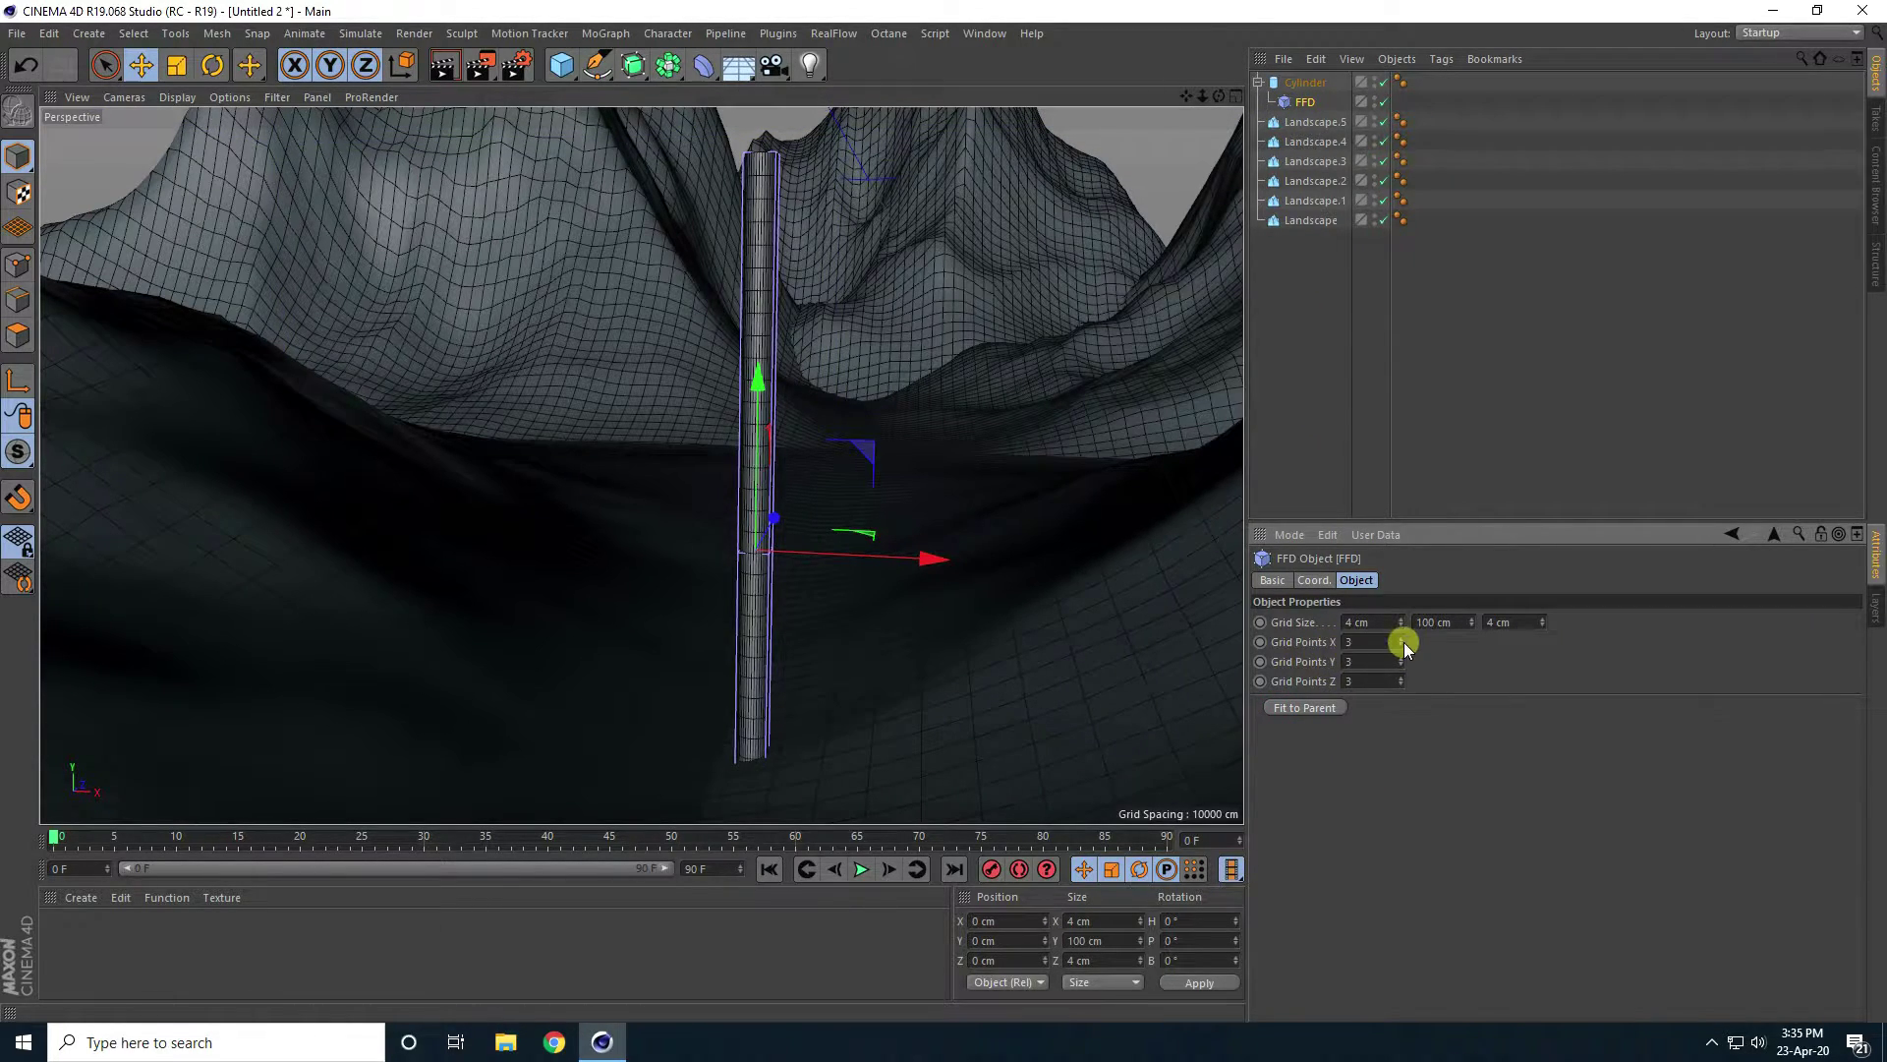
pyautogui.moveTo(1401, 657); pyautogui.dragTo(1402, 656)
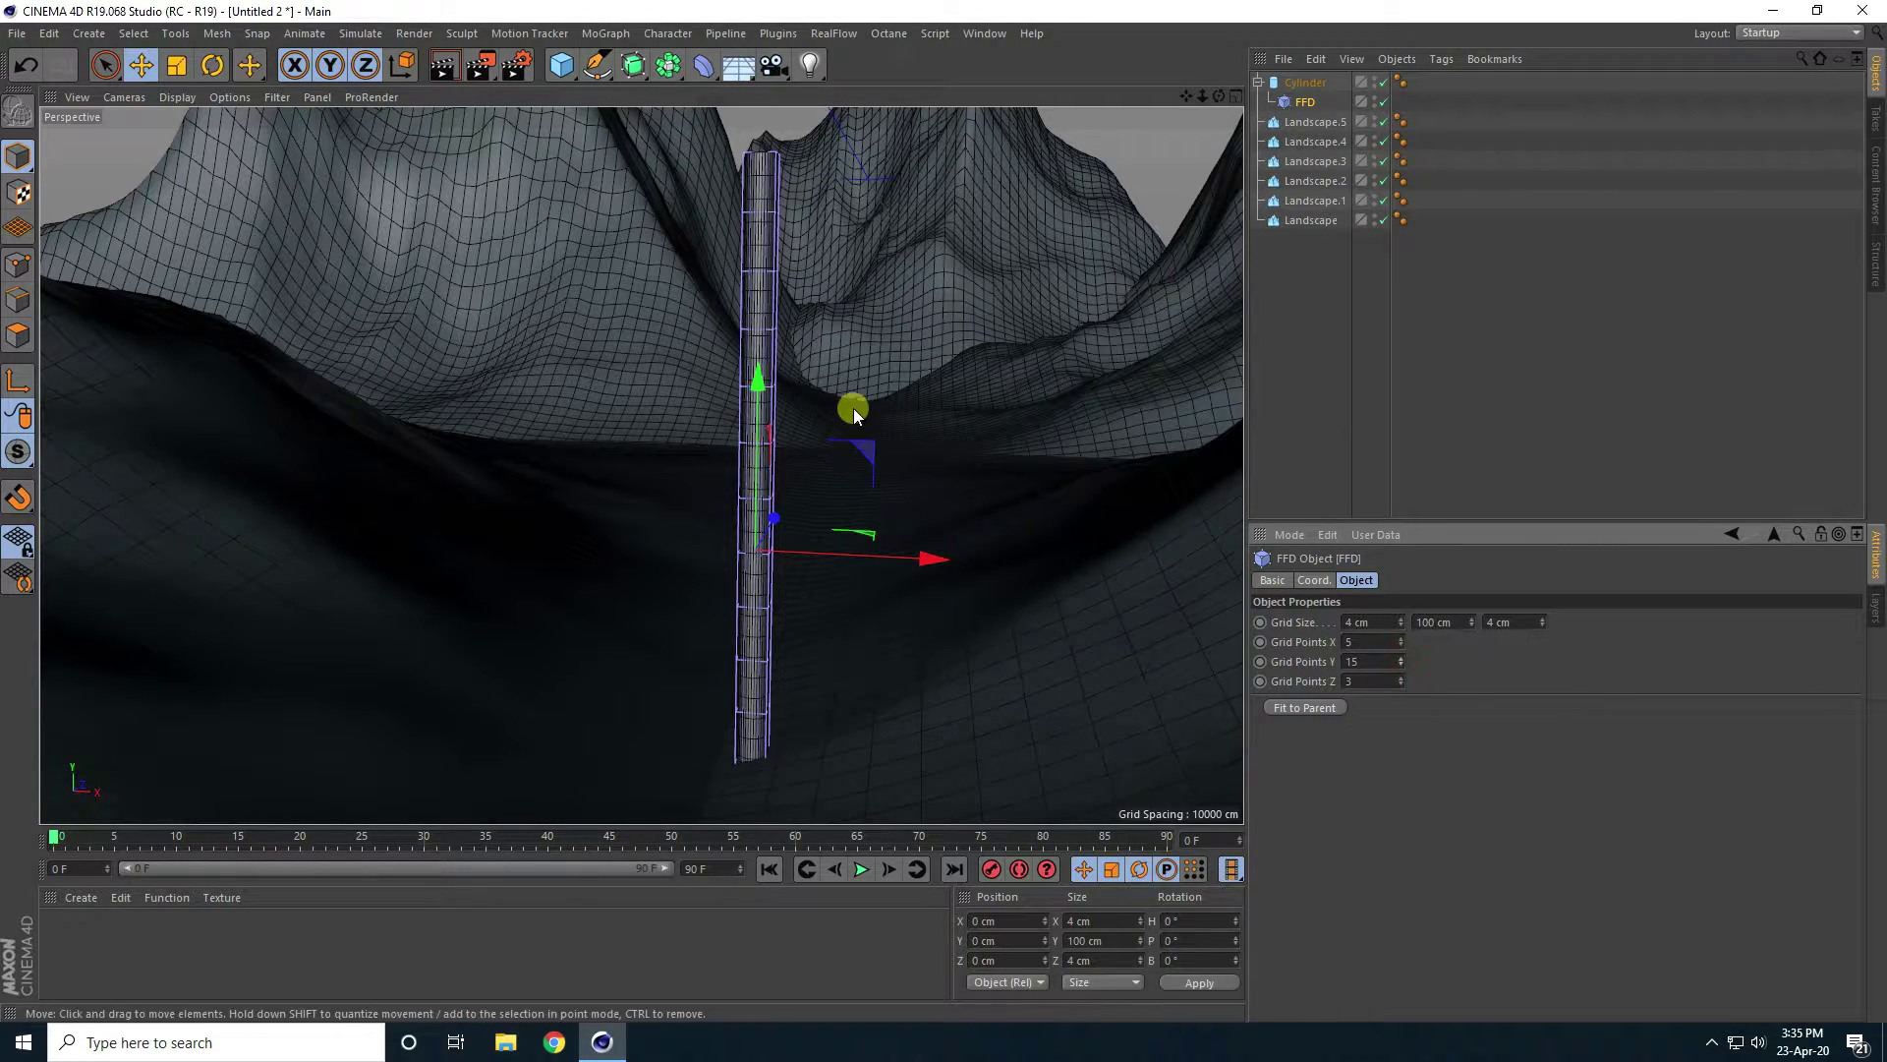
pyautogui.scroll(5, 801, 305)
pyautogui.scroll(-3, 818, 303)
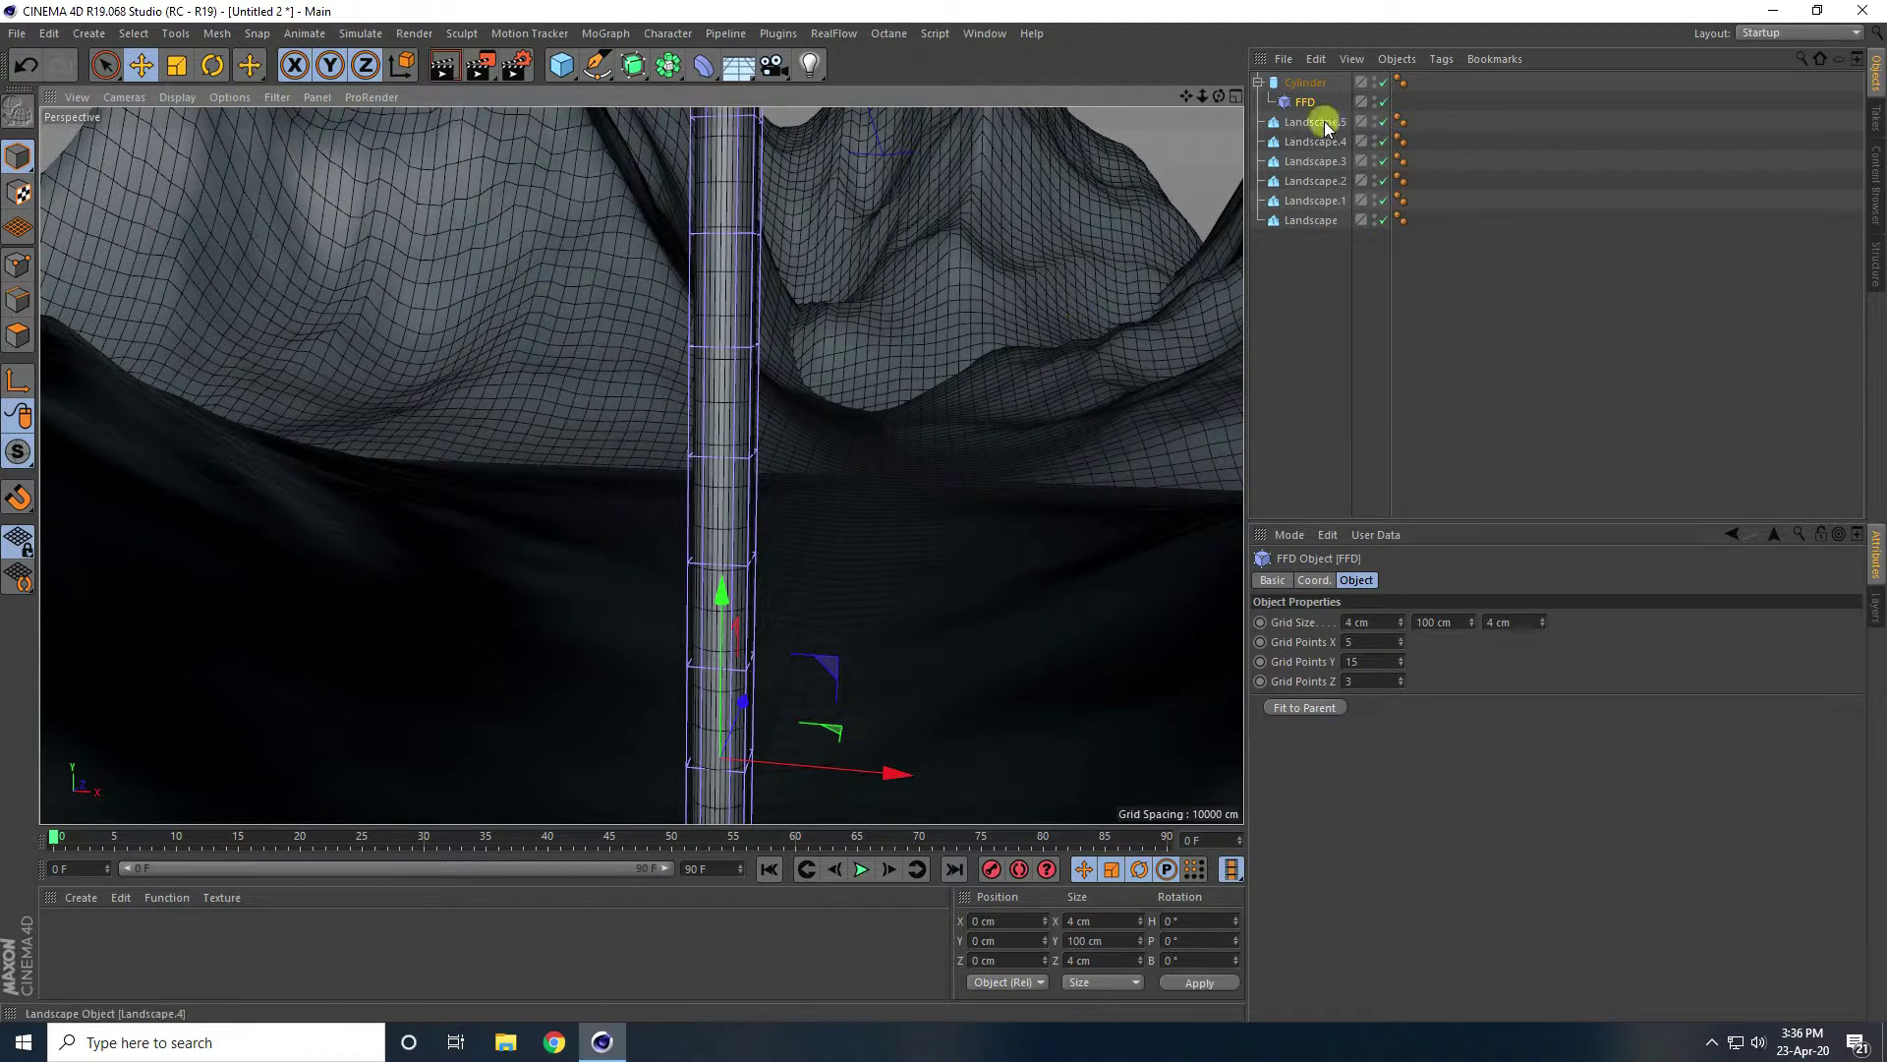
# Shift two rows of FFD cage points sideways in opposite X directions to start bending the cylinder.
pyautogui.click(21, 263)
pyautogui.click(105, 65)
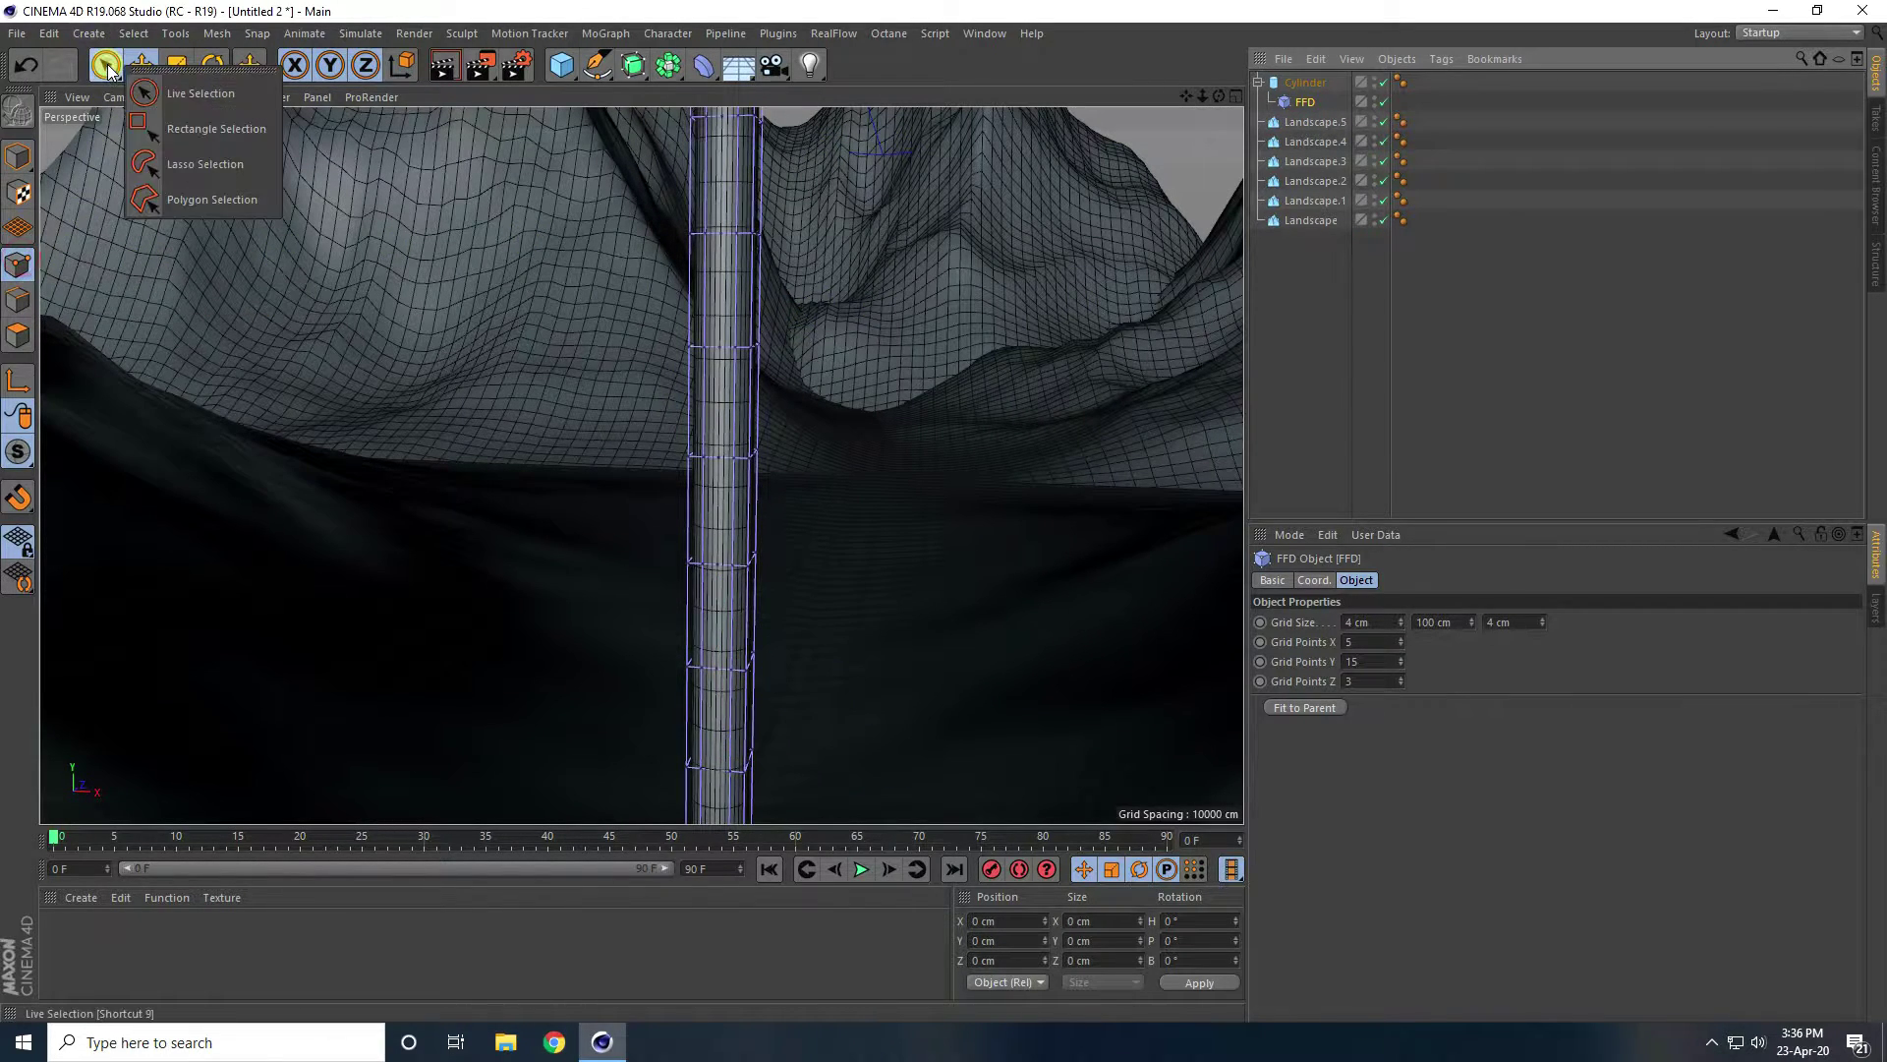
pyautogui.click(200, 131)
pyautogui.moveTo(610, 295); pyautogui.dragTo(993, 413)
pyautogui.moveTo(888, 356); pyautogui.dragTo(1079, 348)
pyautogui.moveTo(633, 521); pyautogui.dragTo(939, 639)
pyautogui.moveTo(889, 566); pyautogui.dragTo(831, 556)
# Offset further rows of FFD points sideways near the cylinder's top and lower section to give it a wavy trunk shape.
pyautogui.keyDown('alt'); pyautogui.moveTo(759, 426); pyautogui.dragTo(729, 560); pyautogui.keyUp('alt')
pyautogui.moveTo(657, 285); pyautogui.dragTo(861, 311)
pyautogui.moveTo(691, 246); pyautogui.dragTo(691, 246)
pyautogui.moveTo(695, 527)
pyautogui.keyDown('alt'); pyautogui.mouseDown(button='middle')
pyautogui.moveTo(728, 391)
pyautogui.moveTo(662, 515)
pyautogui.mouseUp(button='middle'); pyautogui.keyUp('alt')
pyautogui.moveTo(648, 518); pyautogui.dragTo(920, 617)
pyautogui.middleClick(814, 497)
pyautogui.click(318, 241)
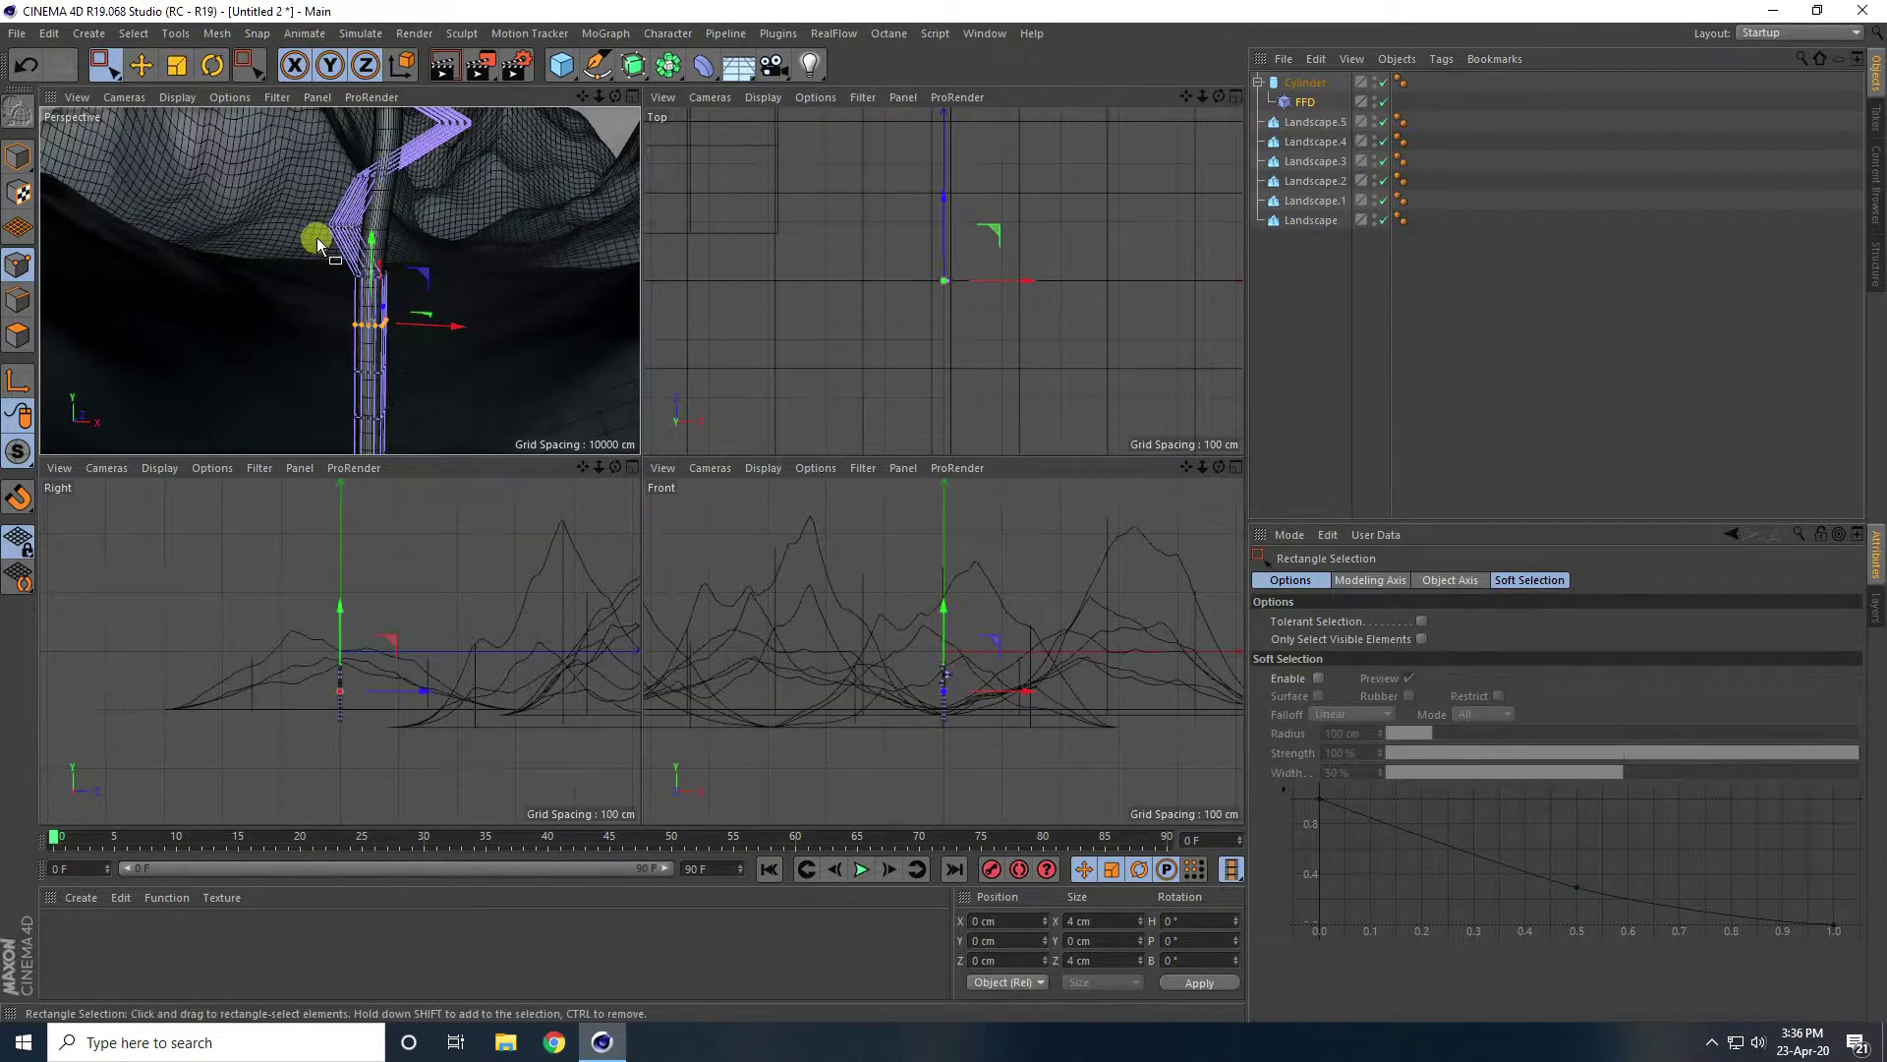
pyautogui.middleClick(470, 311)
pyautogui.keyDown('alt'); pyautogui.moveTo(521, 344); pyautogui.dragTo(771, 420); pyautogui.keyUp('alt')
pyautogui.moveTo(588, 556); pyautogui.dragTo(960, 674)
pyautogui.keyDown('alt'); pyautogui.moveTo(691, 616); pyautogui.dragTo(632, 620); pyautogui.keyUp('alt')
pyautogui.moveTo(747, 556); pyautogui.dragTo(737, 504)
# Fillet the cylinder's caps with a radius of 1 cm.
pyautogui.click(1305, 83)
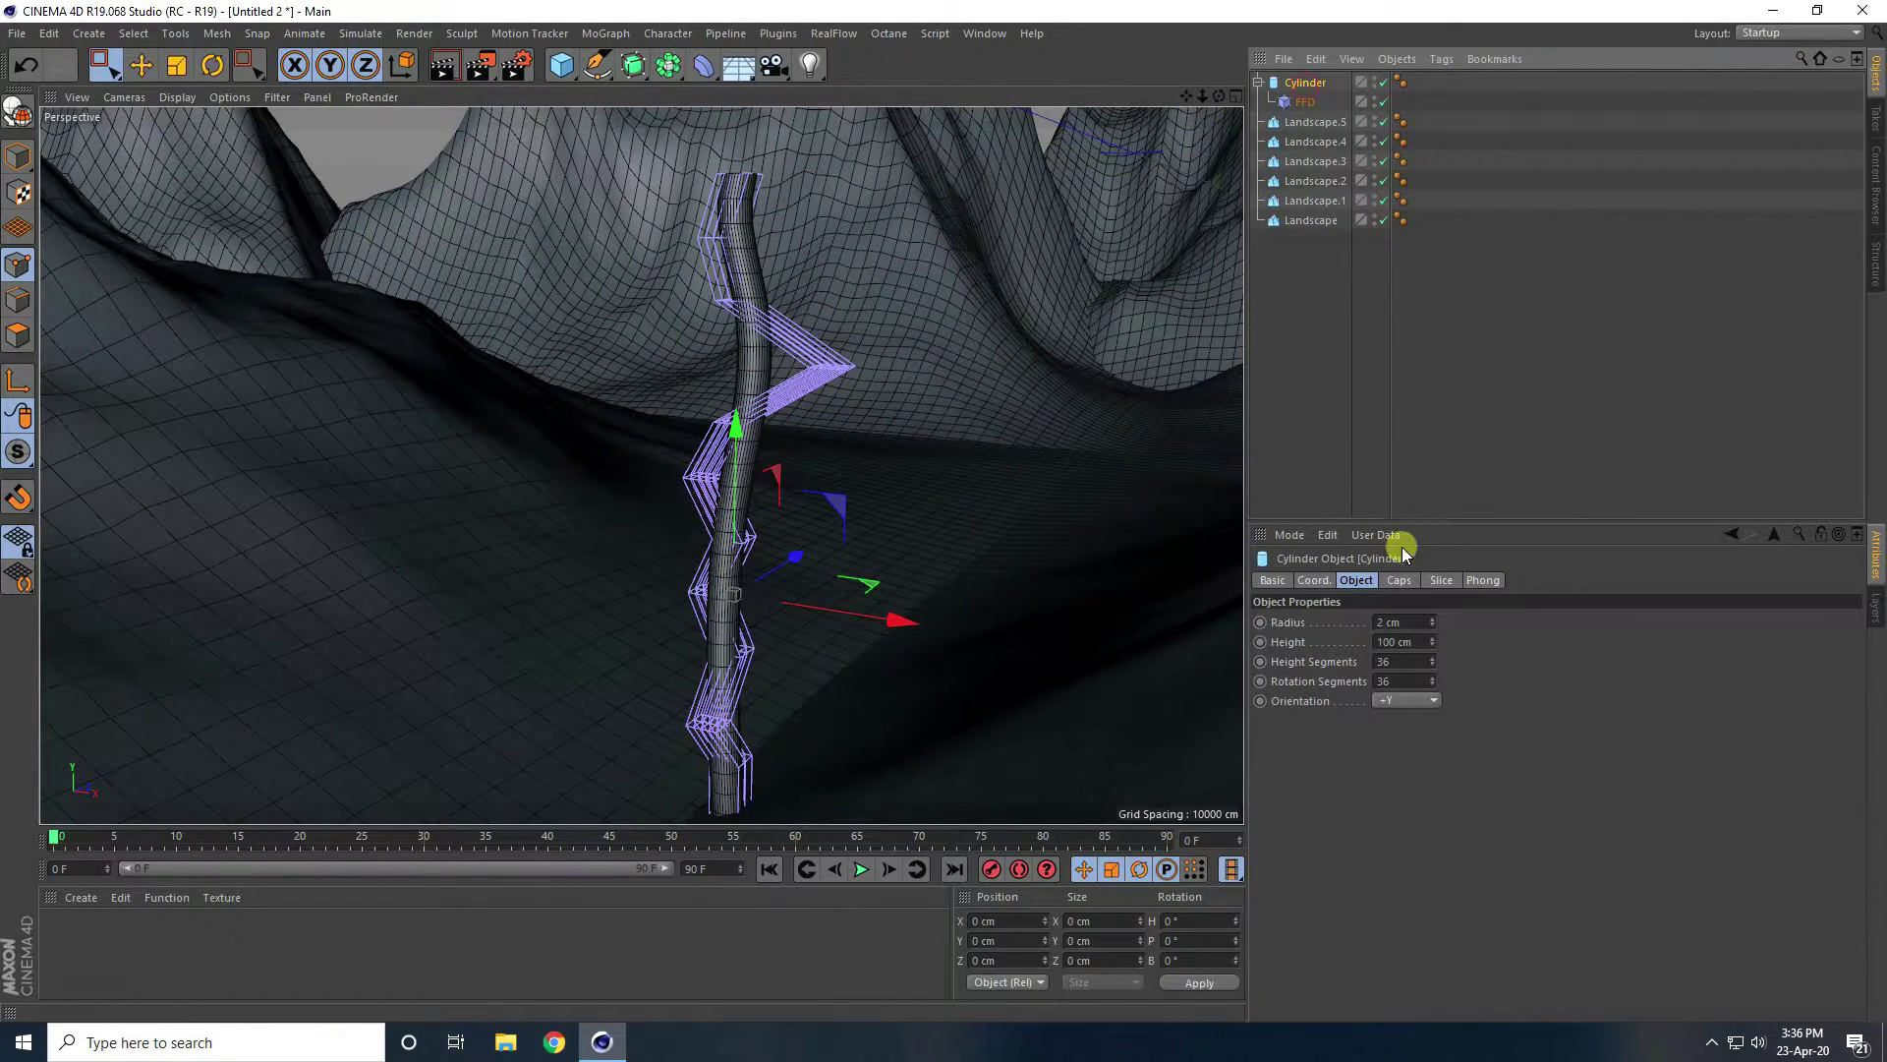
pyautogui.click(1395, 586)
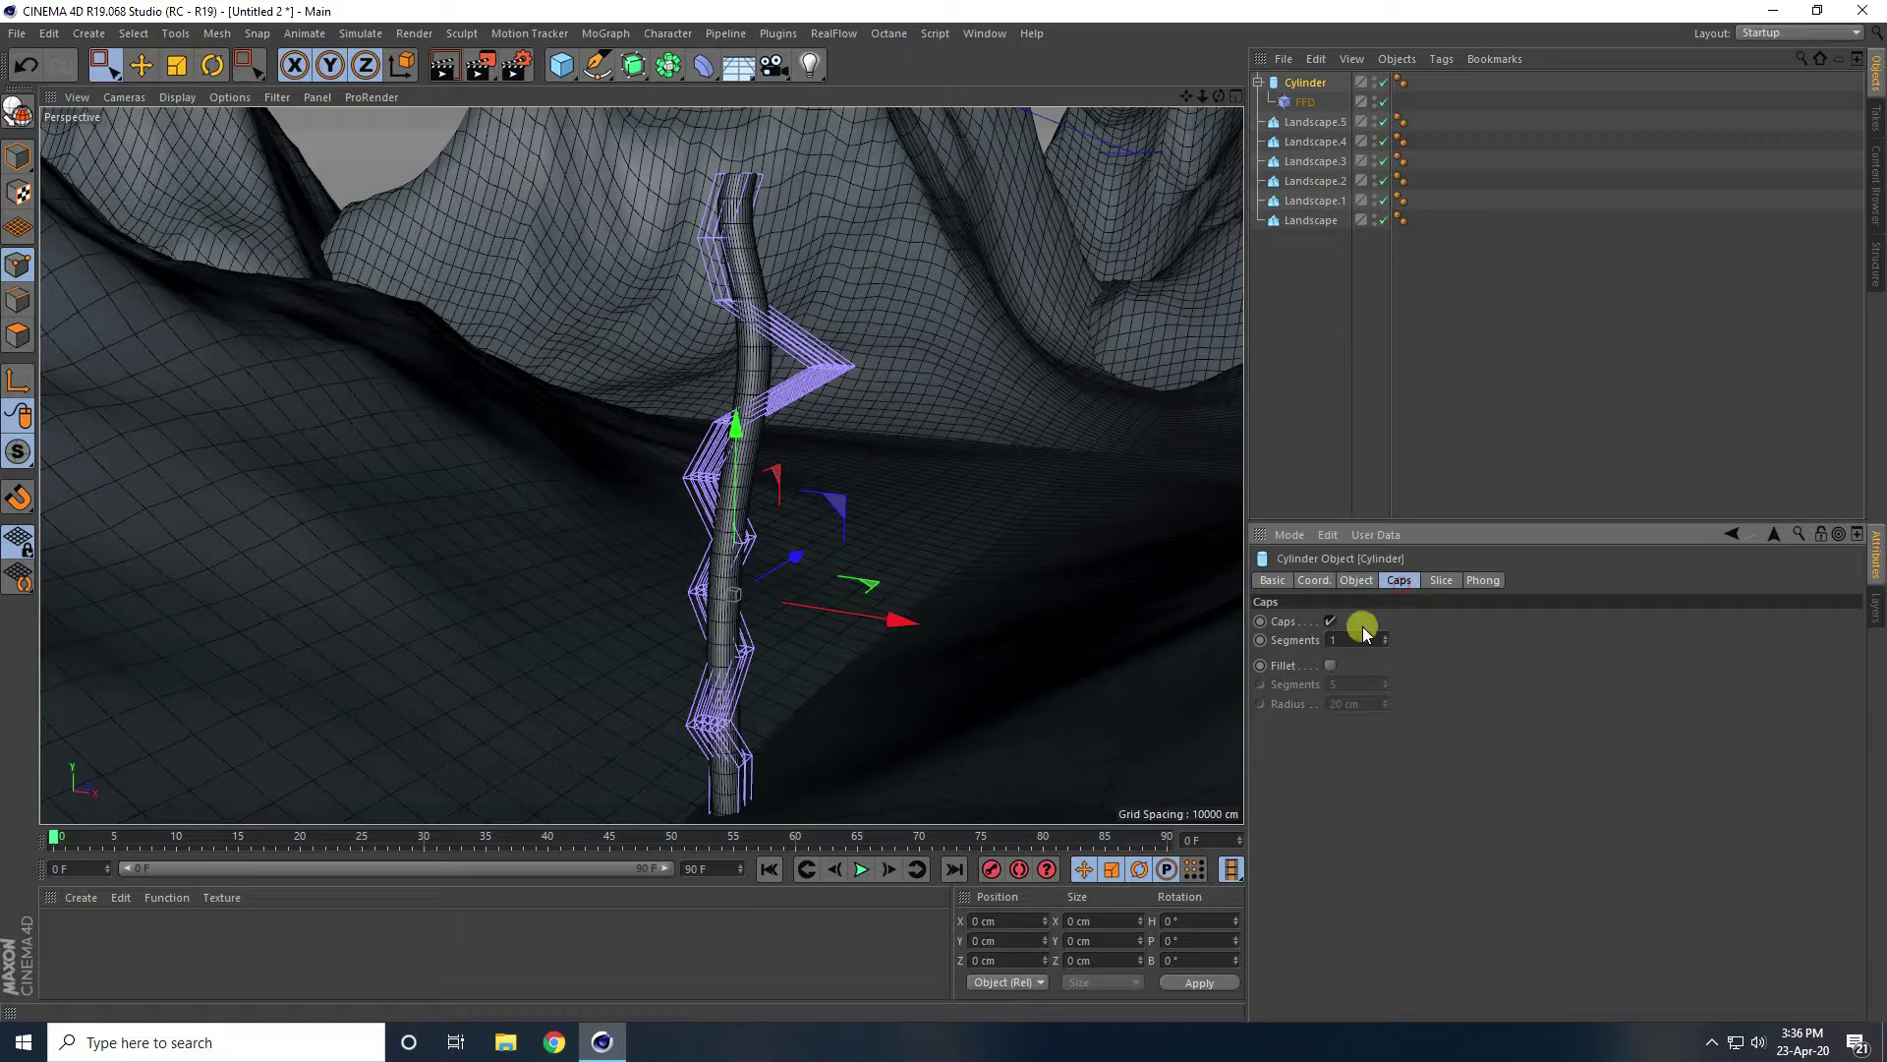
pyautogui.click(1328, 666)
pyautogui.scroll(5, 757, 157)
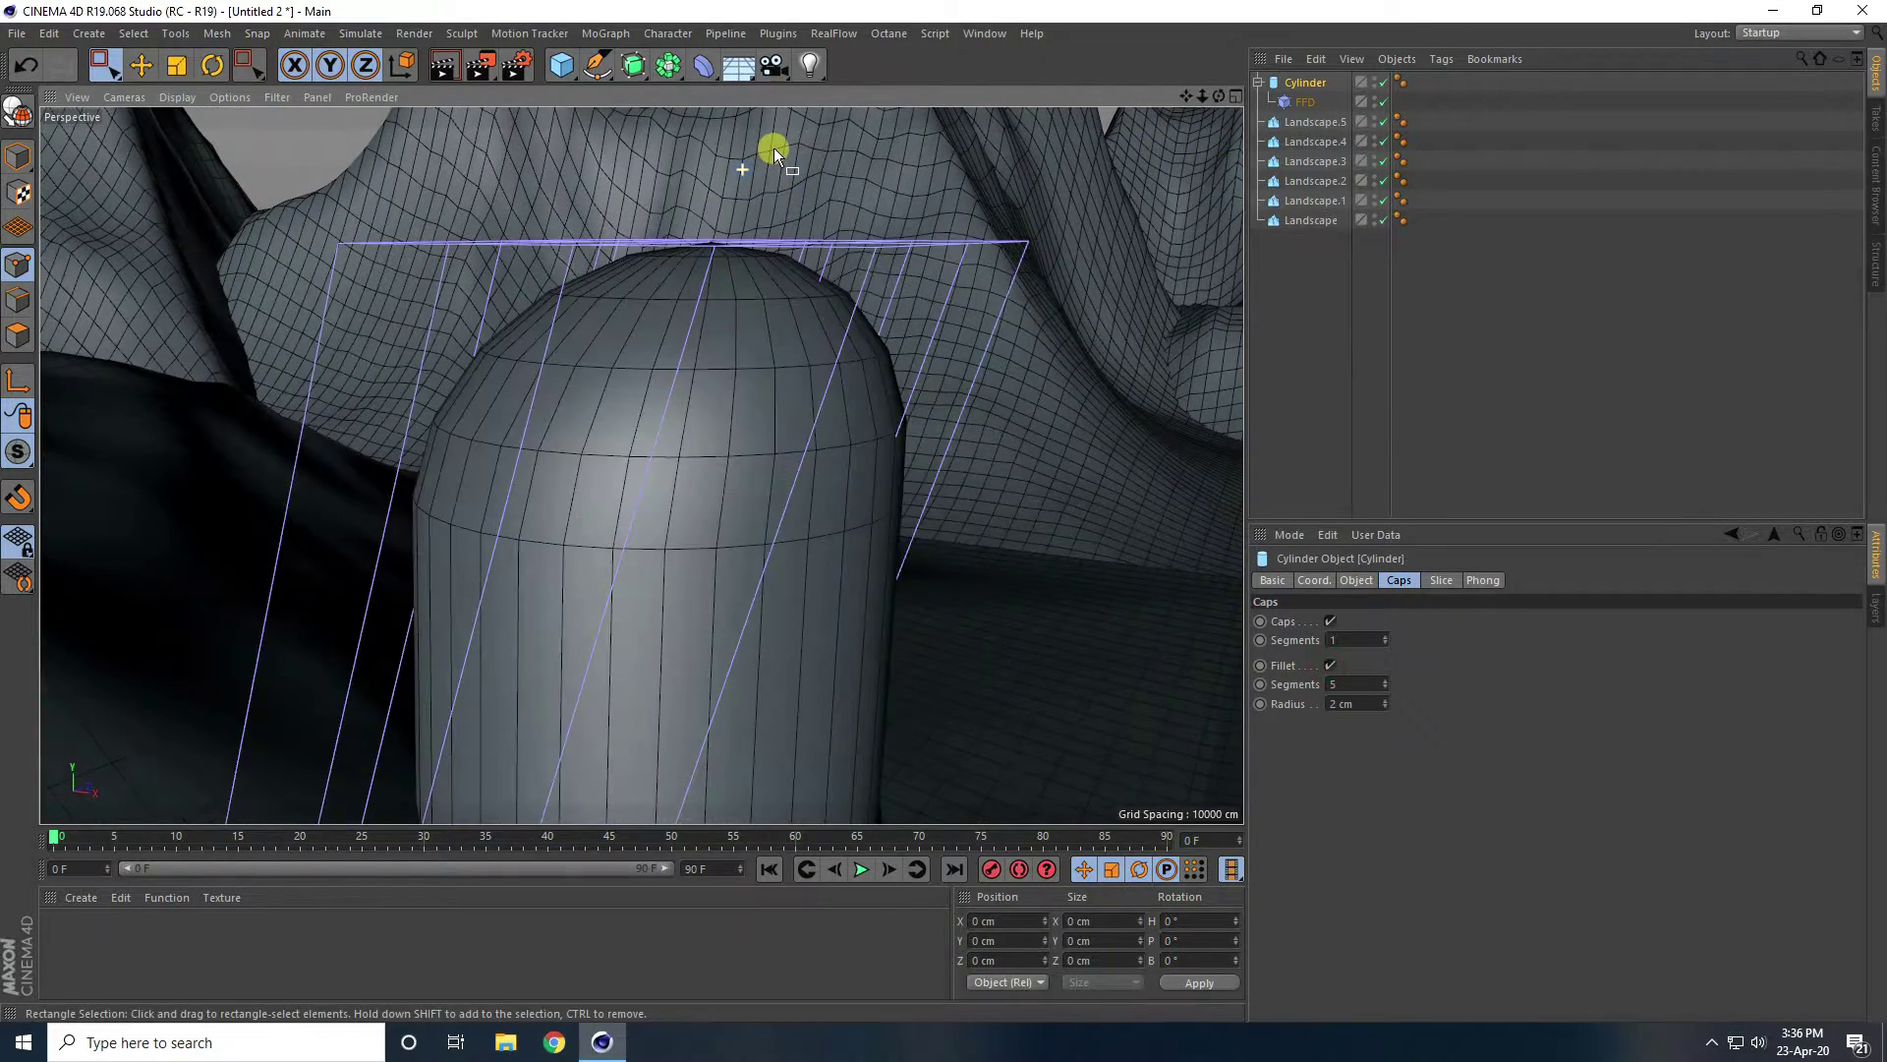
pyautogui.scroll(-3, 774, 148)
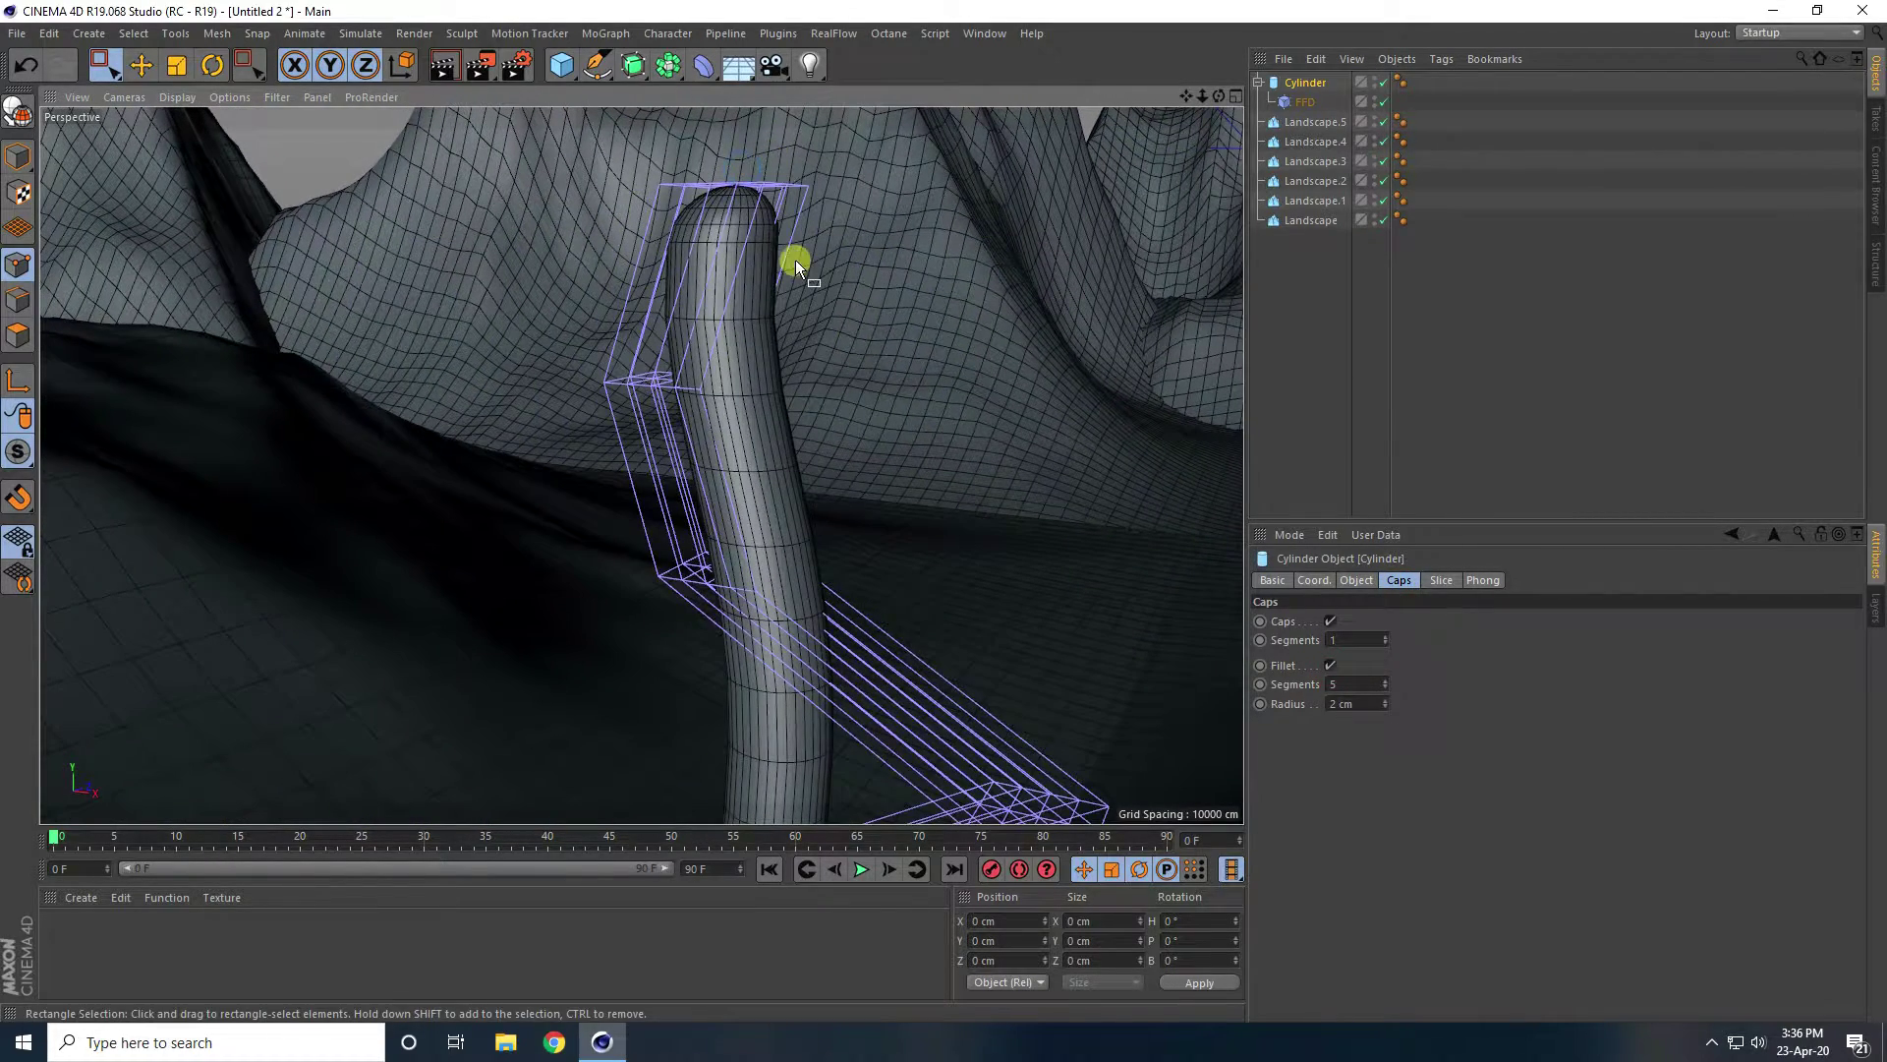
pyautogui.click(1384, 706)
pyautogui.keyDown('alt'); pyautogui.moveTo(737, 338); pyautogui.dragTo(653, 401); pyautogui.keyUp('alt')
# Hide the FFD deformer's cage in the viewport and deselect all objects.
pyautogui.click(147, 64)
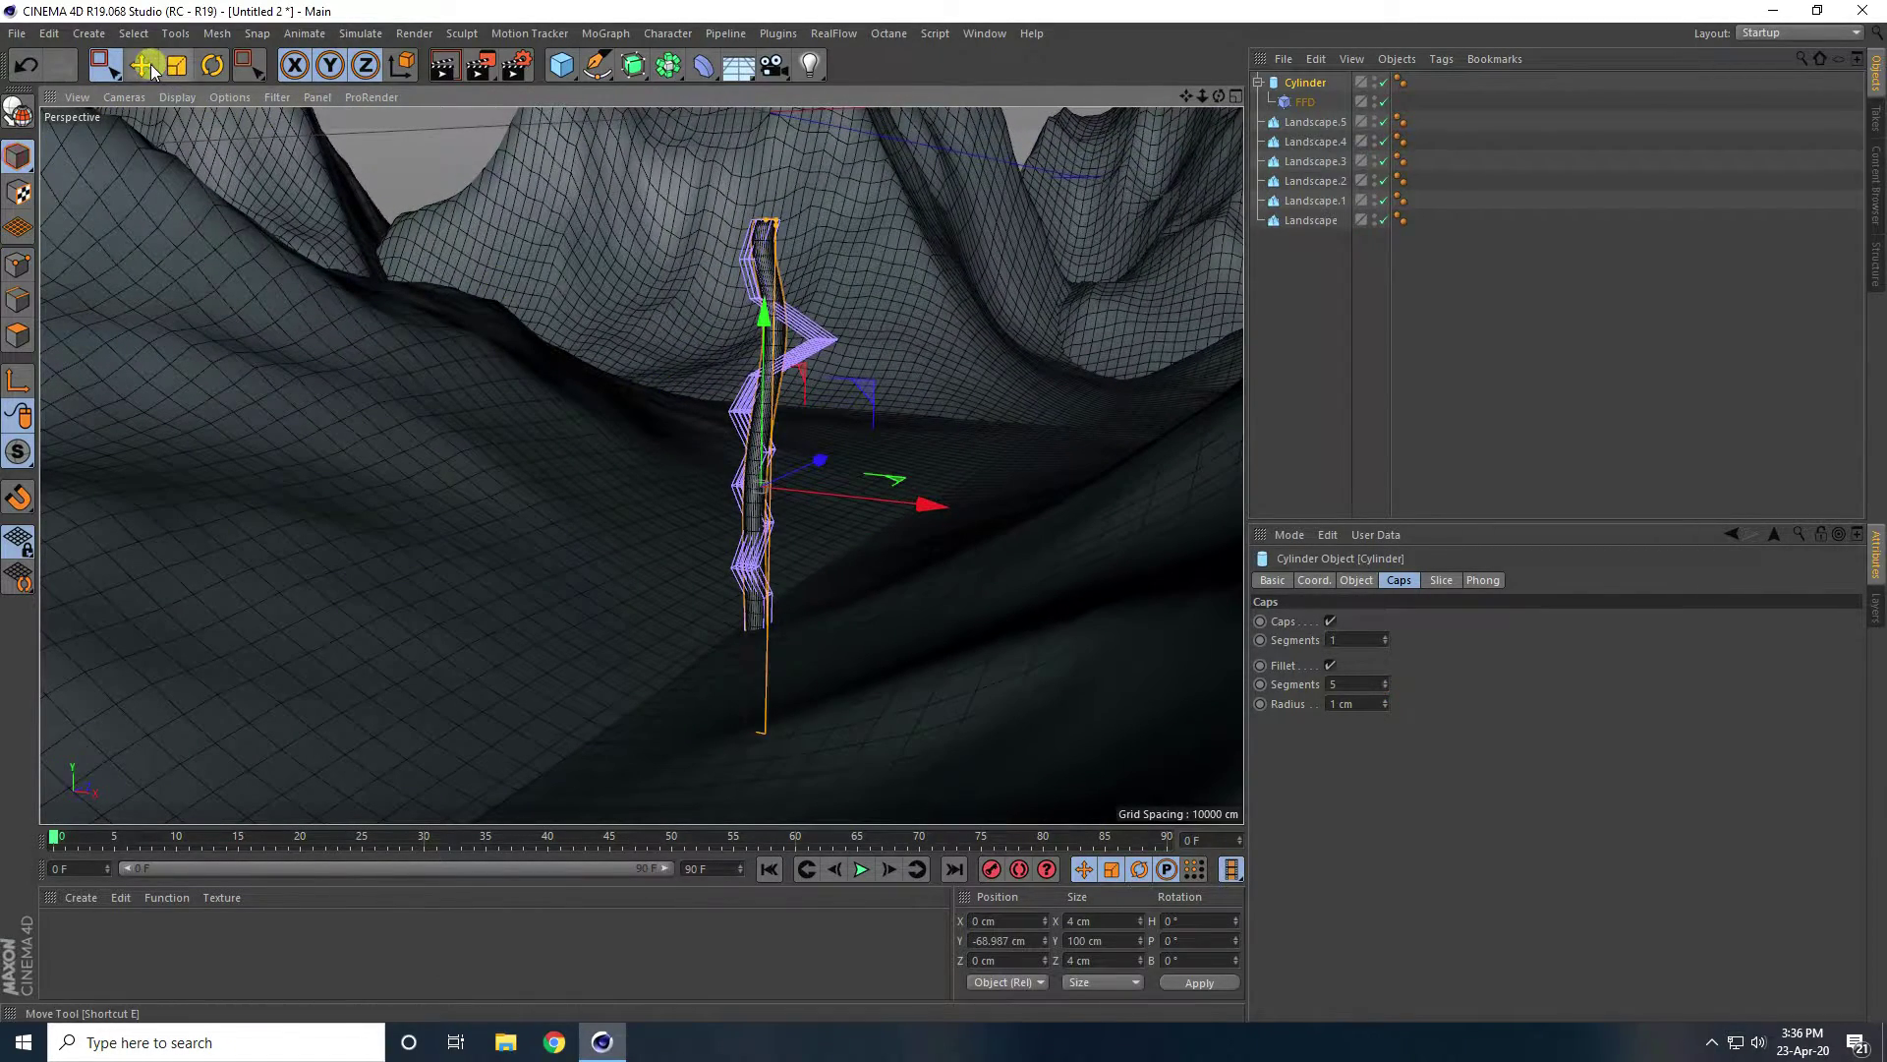
pyautogui.click(1375, 99)
pyautogui.click(405, 167)
pyautogui.moveTo(405, 167)
pyautogui.keyDown('alt'); pyautogui.mouseDown()
pyautogui.moveTo(690, 321)
pyautogui.moveTo(717, 362)
pyautogui.moveTo(724, 344)
pyautogui.moveTo(772, 374)
pyautogui.moveTo(740, 376)
pyautogui.mouseUp(); pyautogui.keyUp('alt')
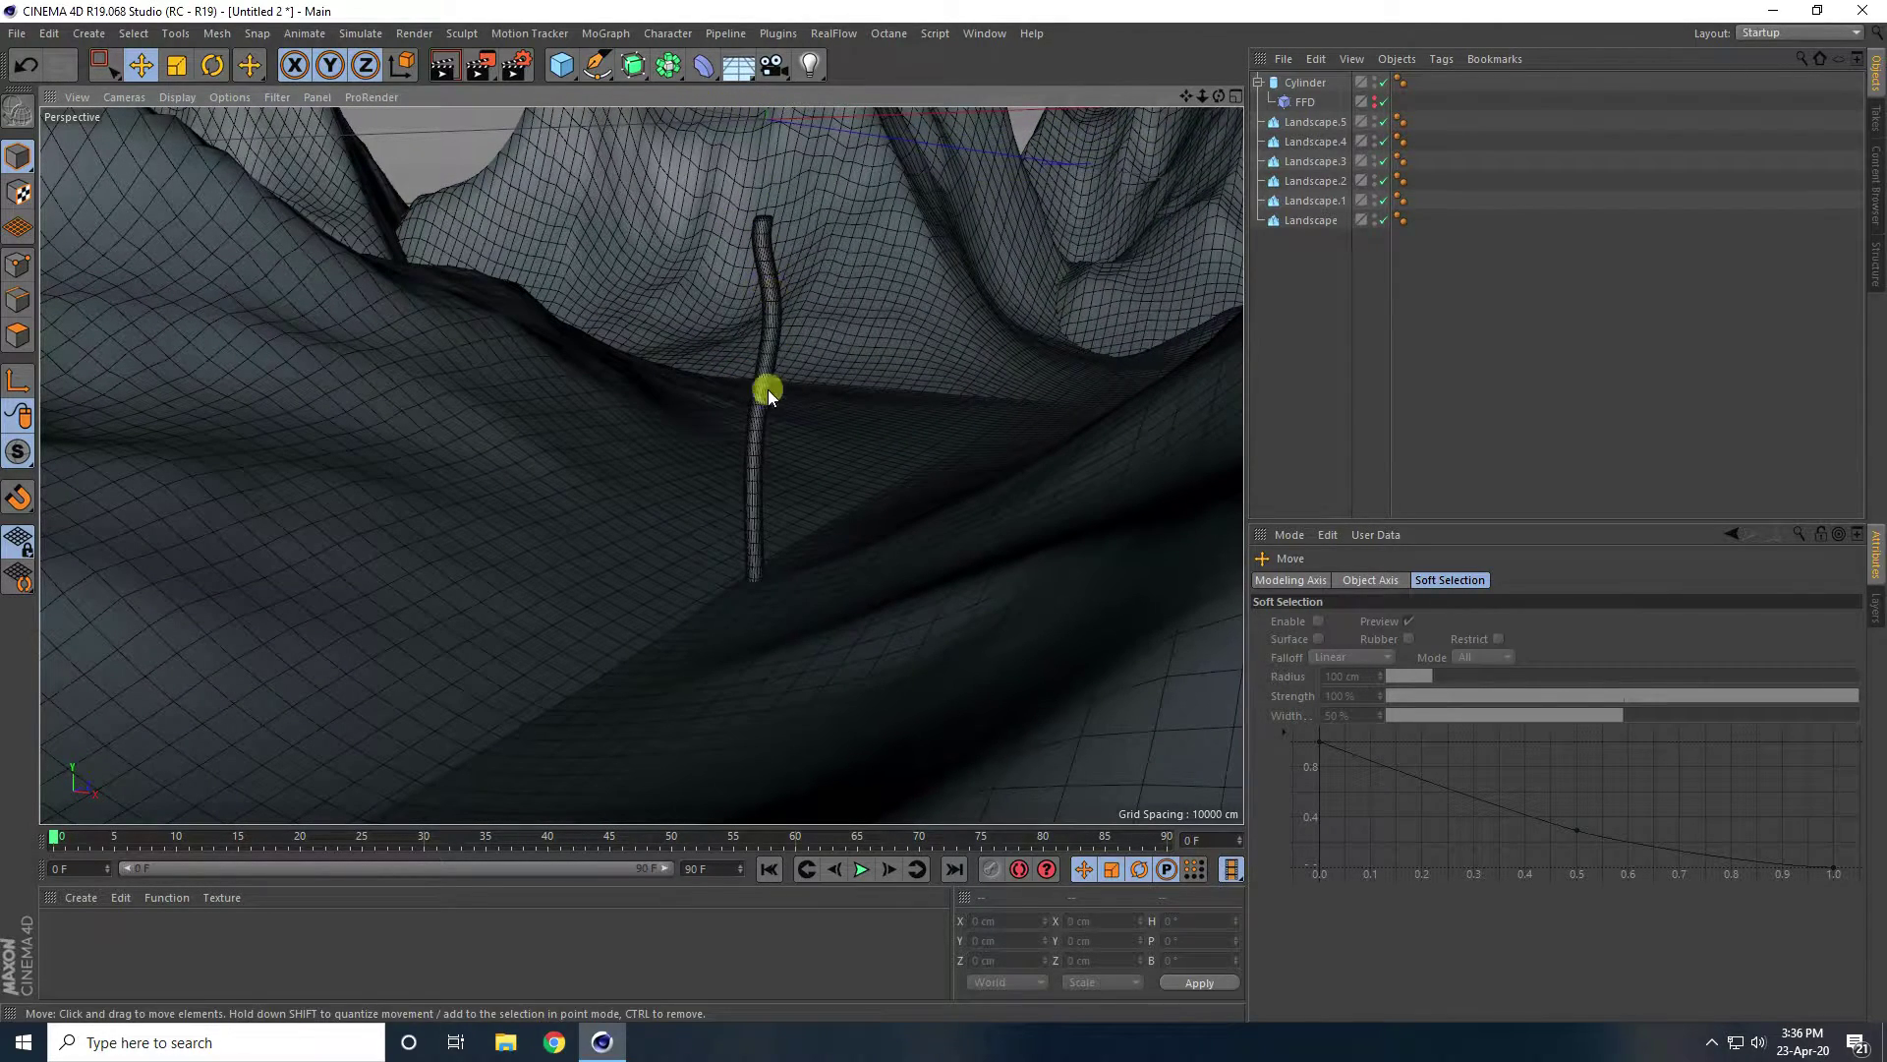
# Add a MoGraph Cloner and make the cylinder its child.
pyautogui.click(606, 33)
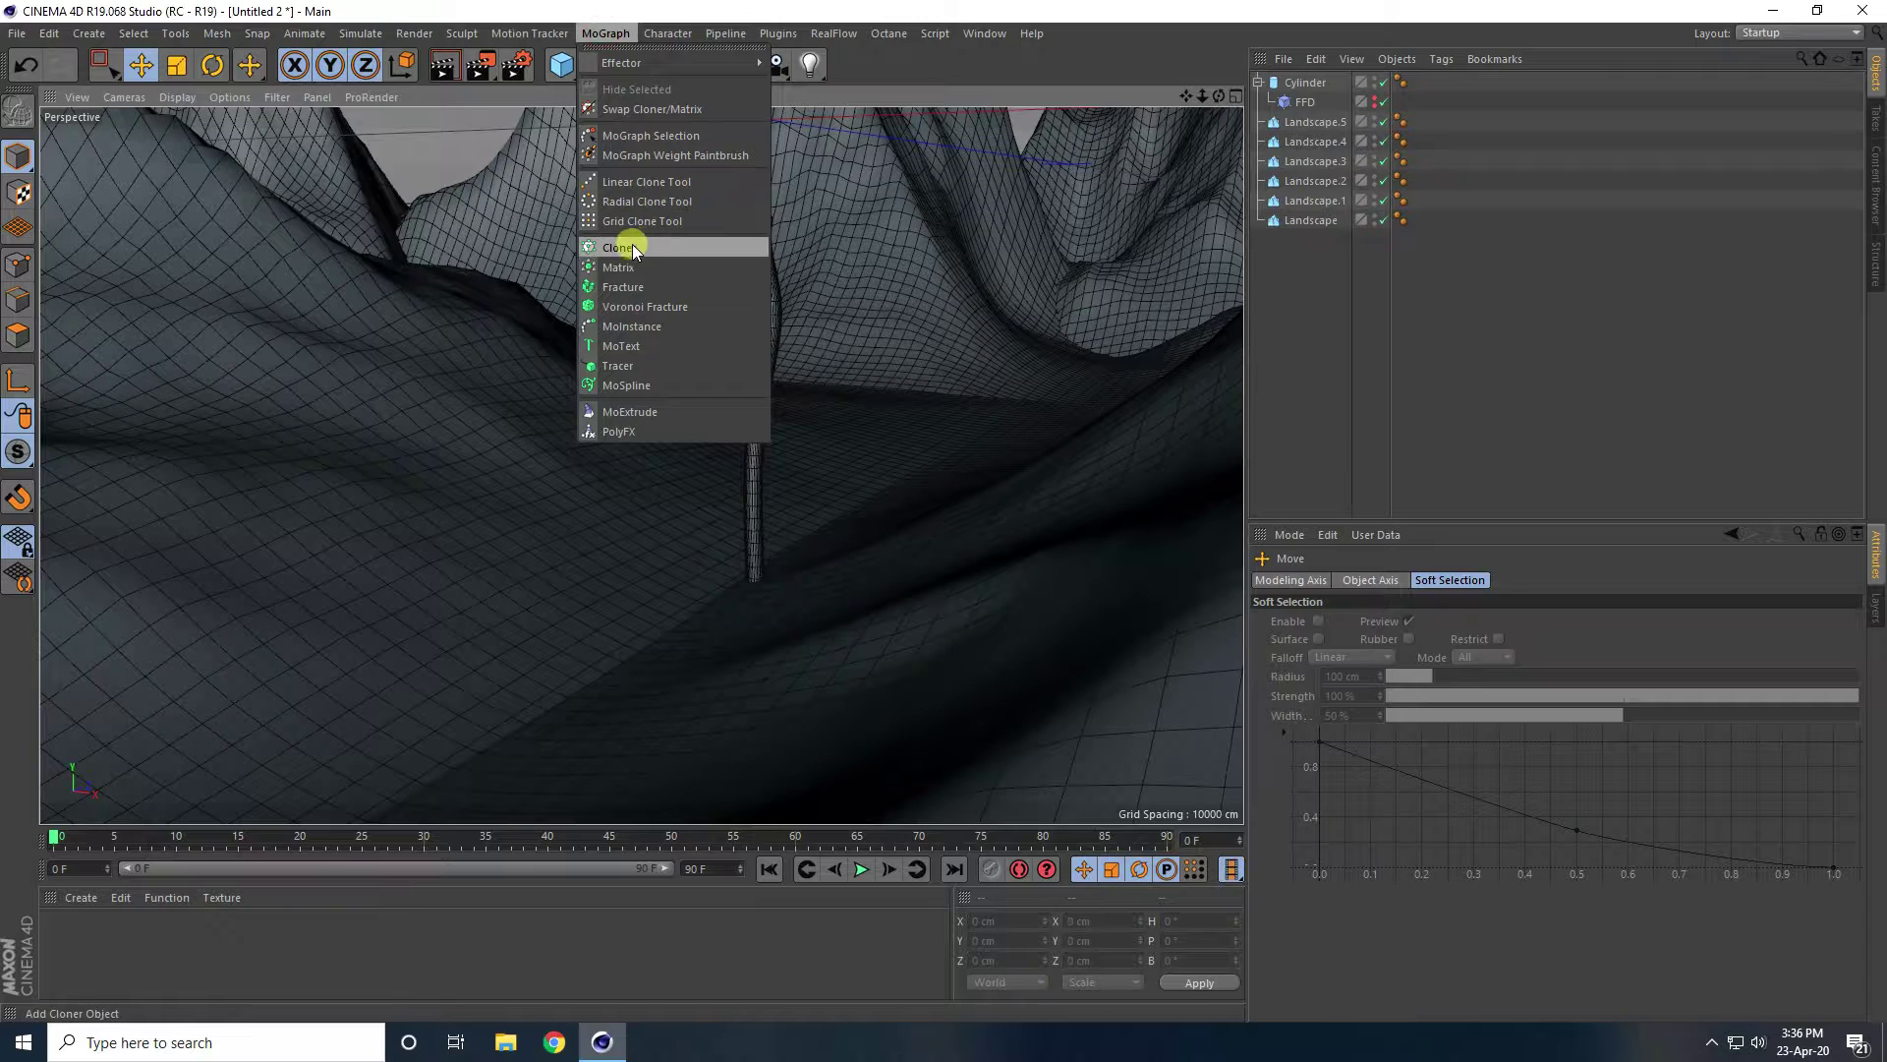
pyautogui.click(637, 248)
pyautogui.click(1259, 102)
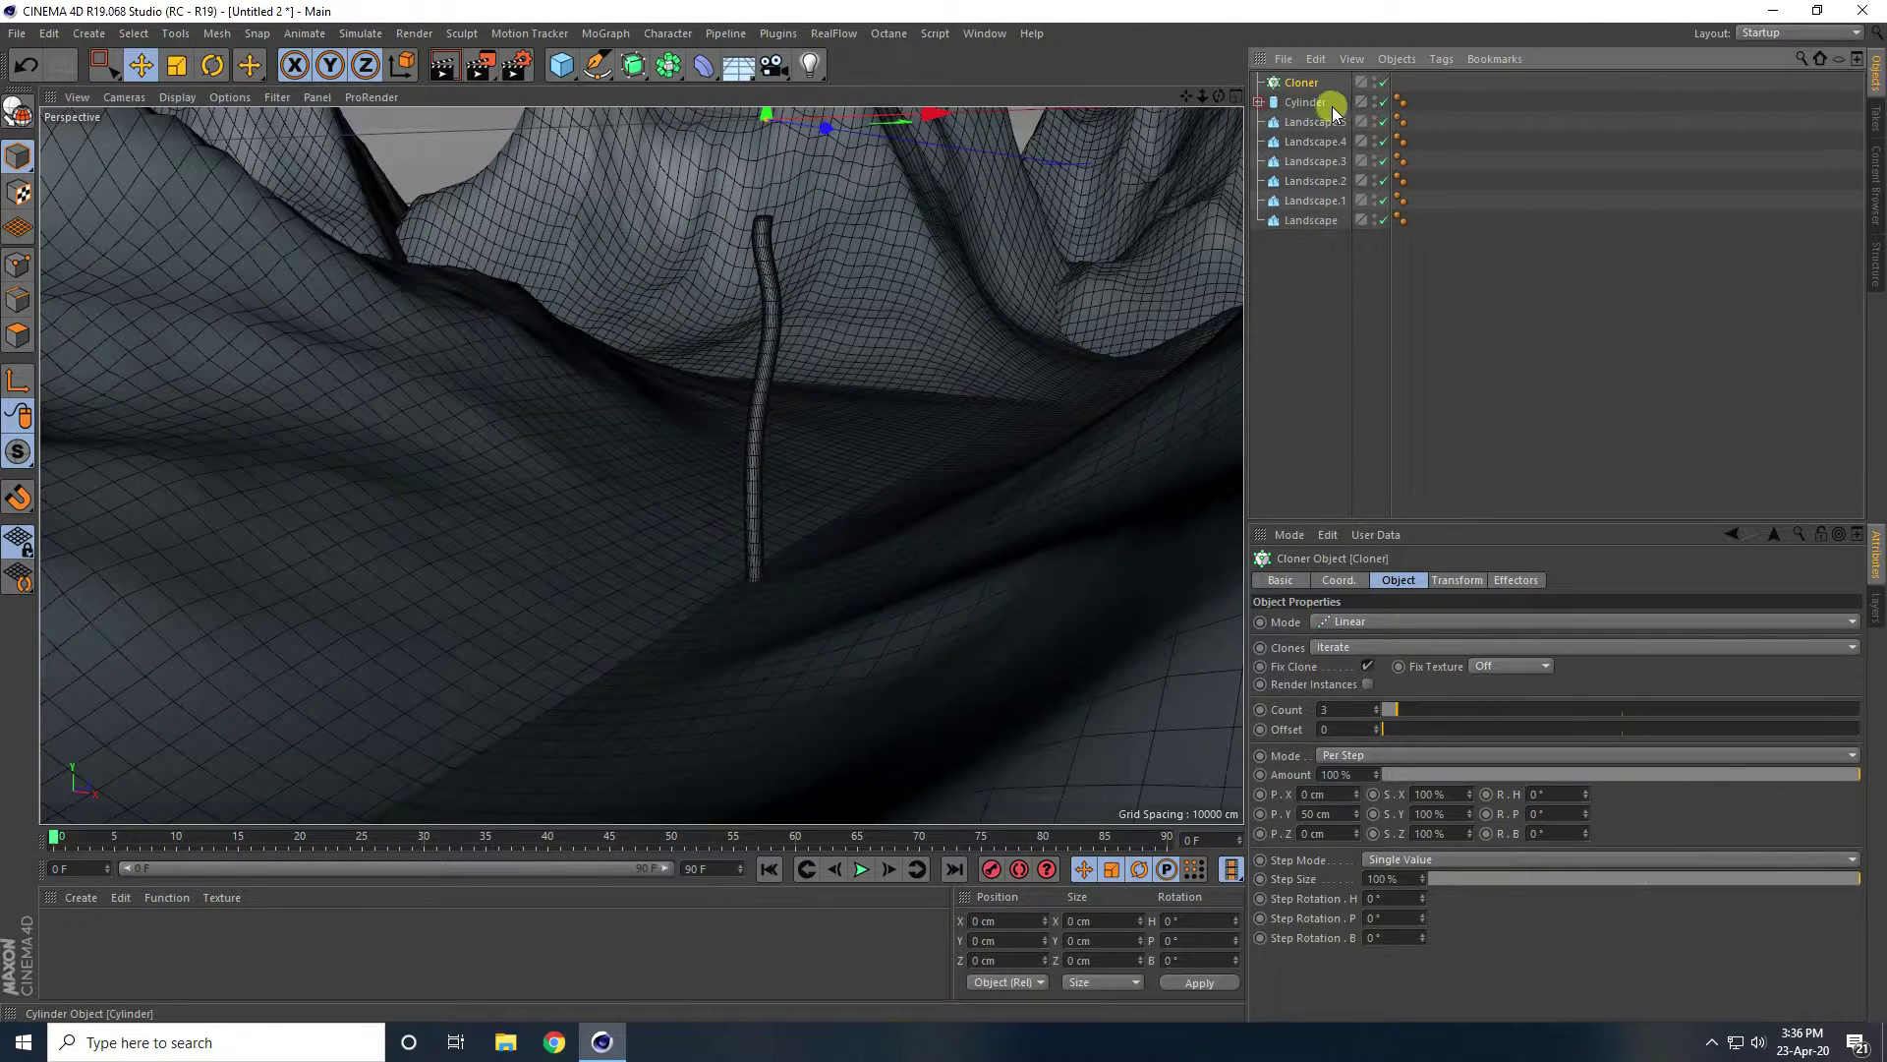
pyautogui.click(1299, 104)
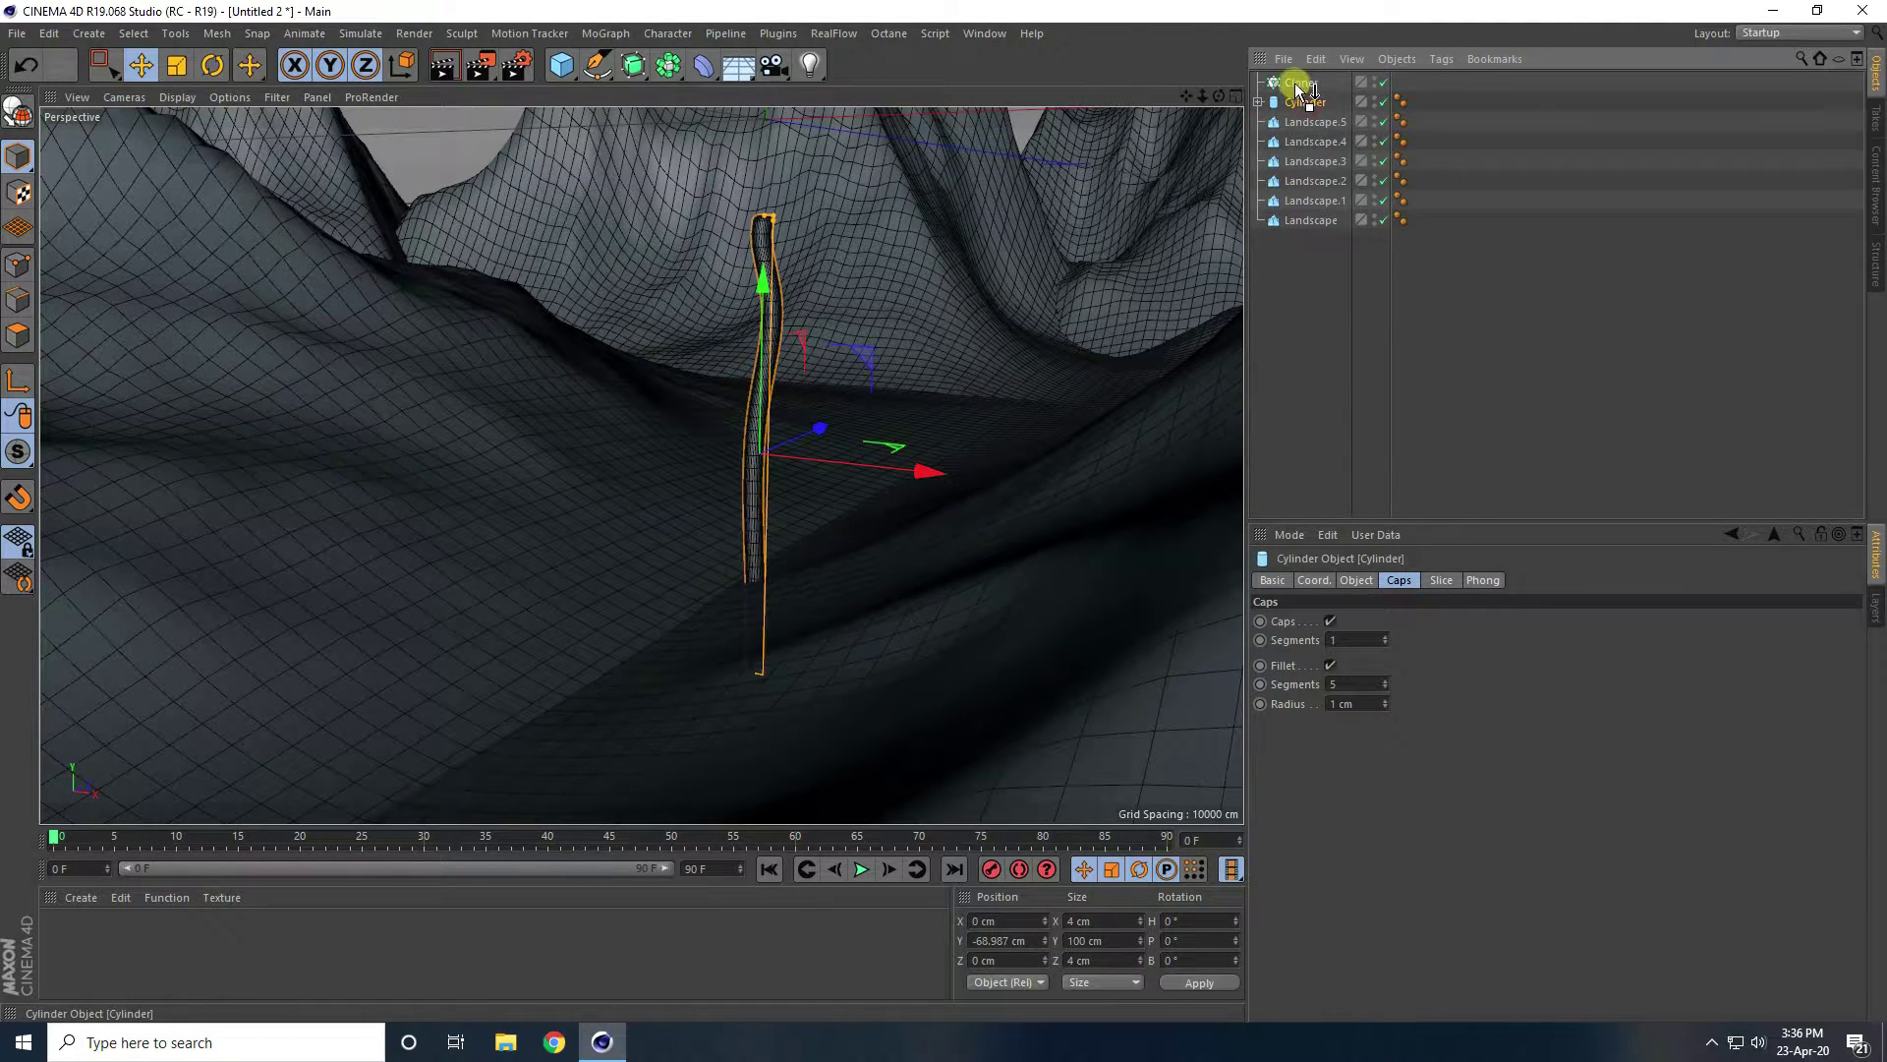
pyautogui.moveTo(1297, 86); pyautogui.dragTo(1296, 83)
# Set the cloner to Grid Array mode with a Y count of 1.
pyautogui.click(1289, 83)
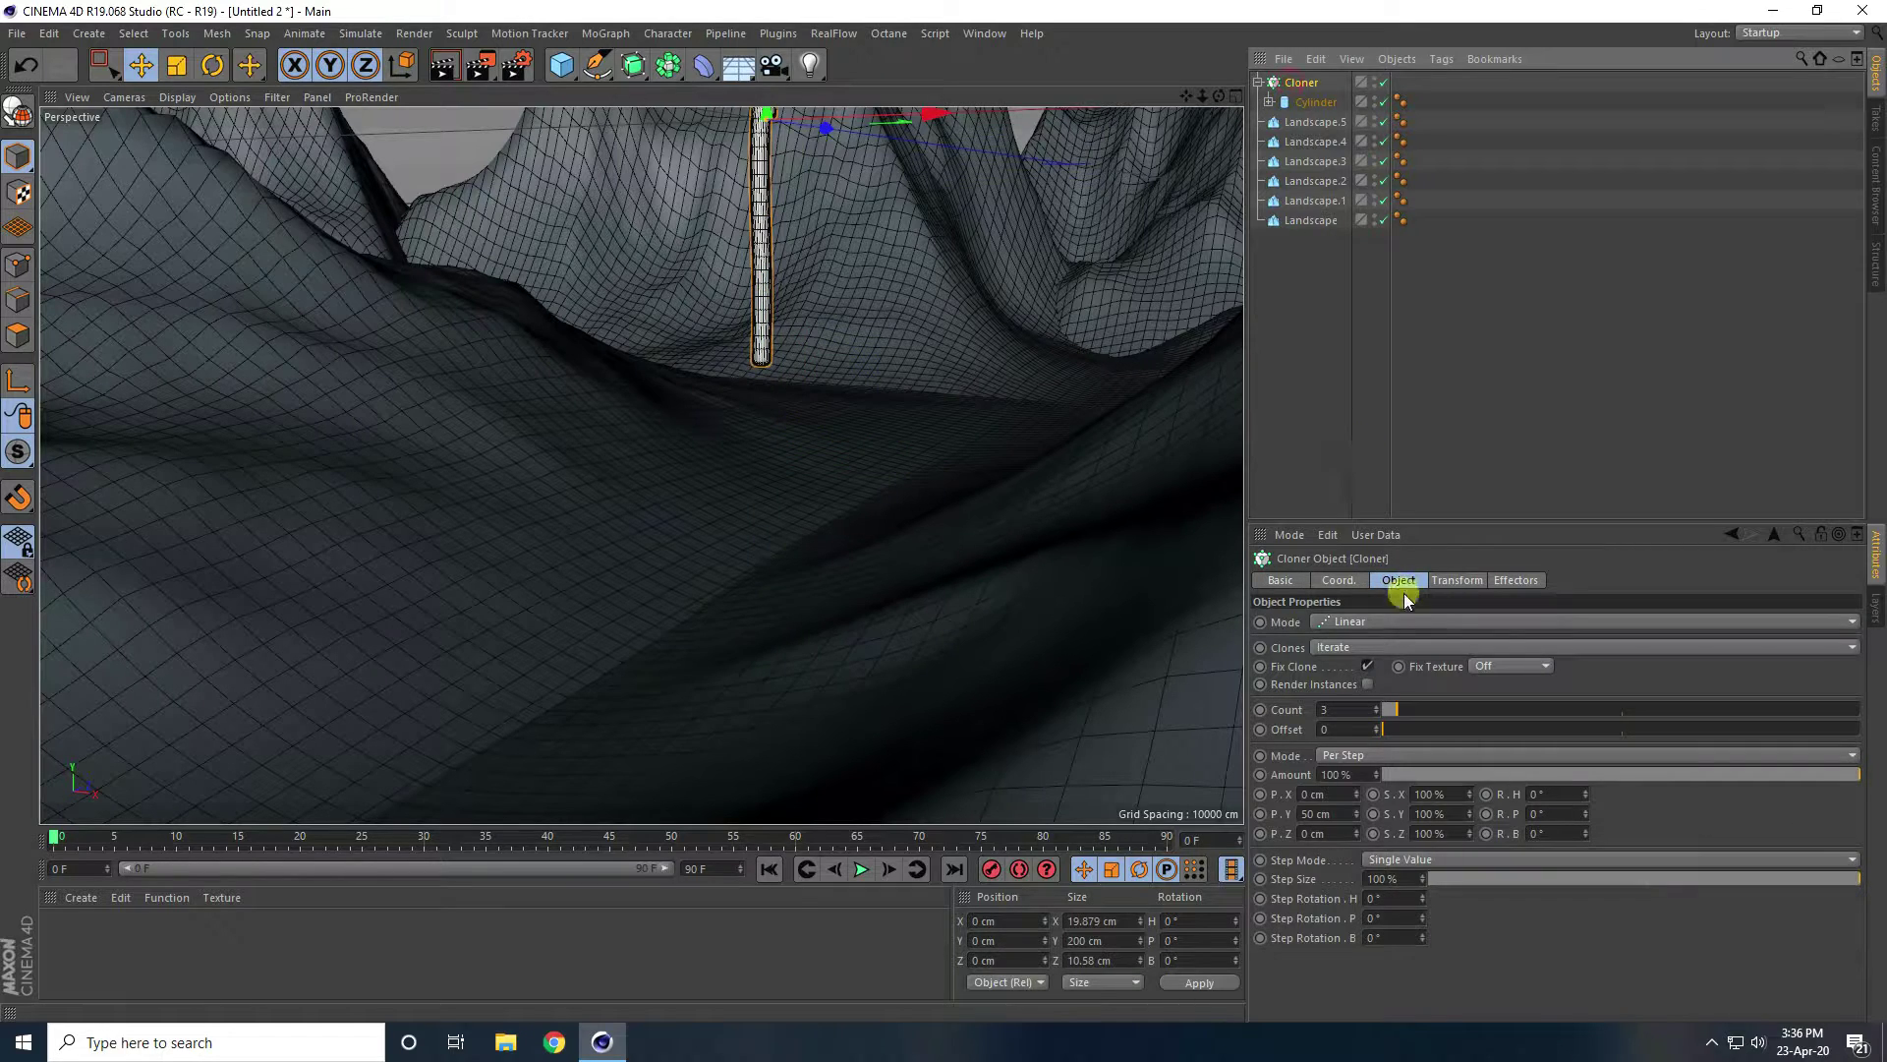
pyautogui.click(1322, 621)
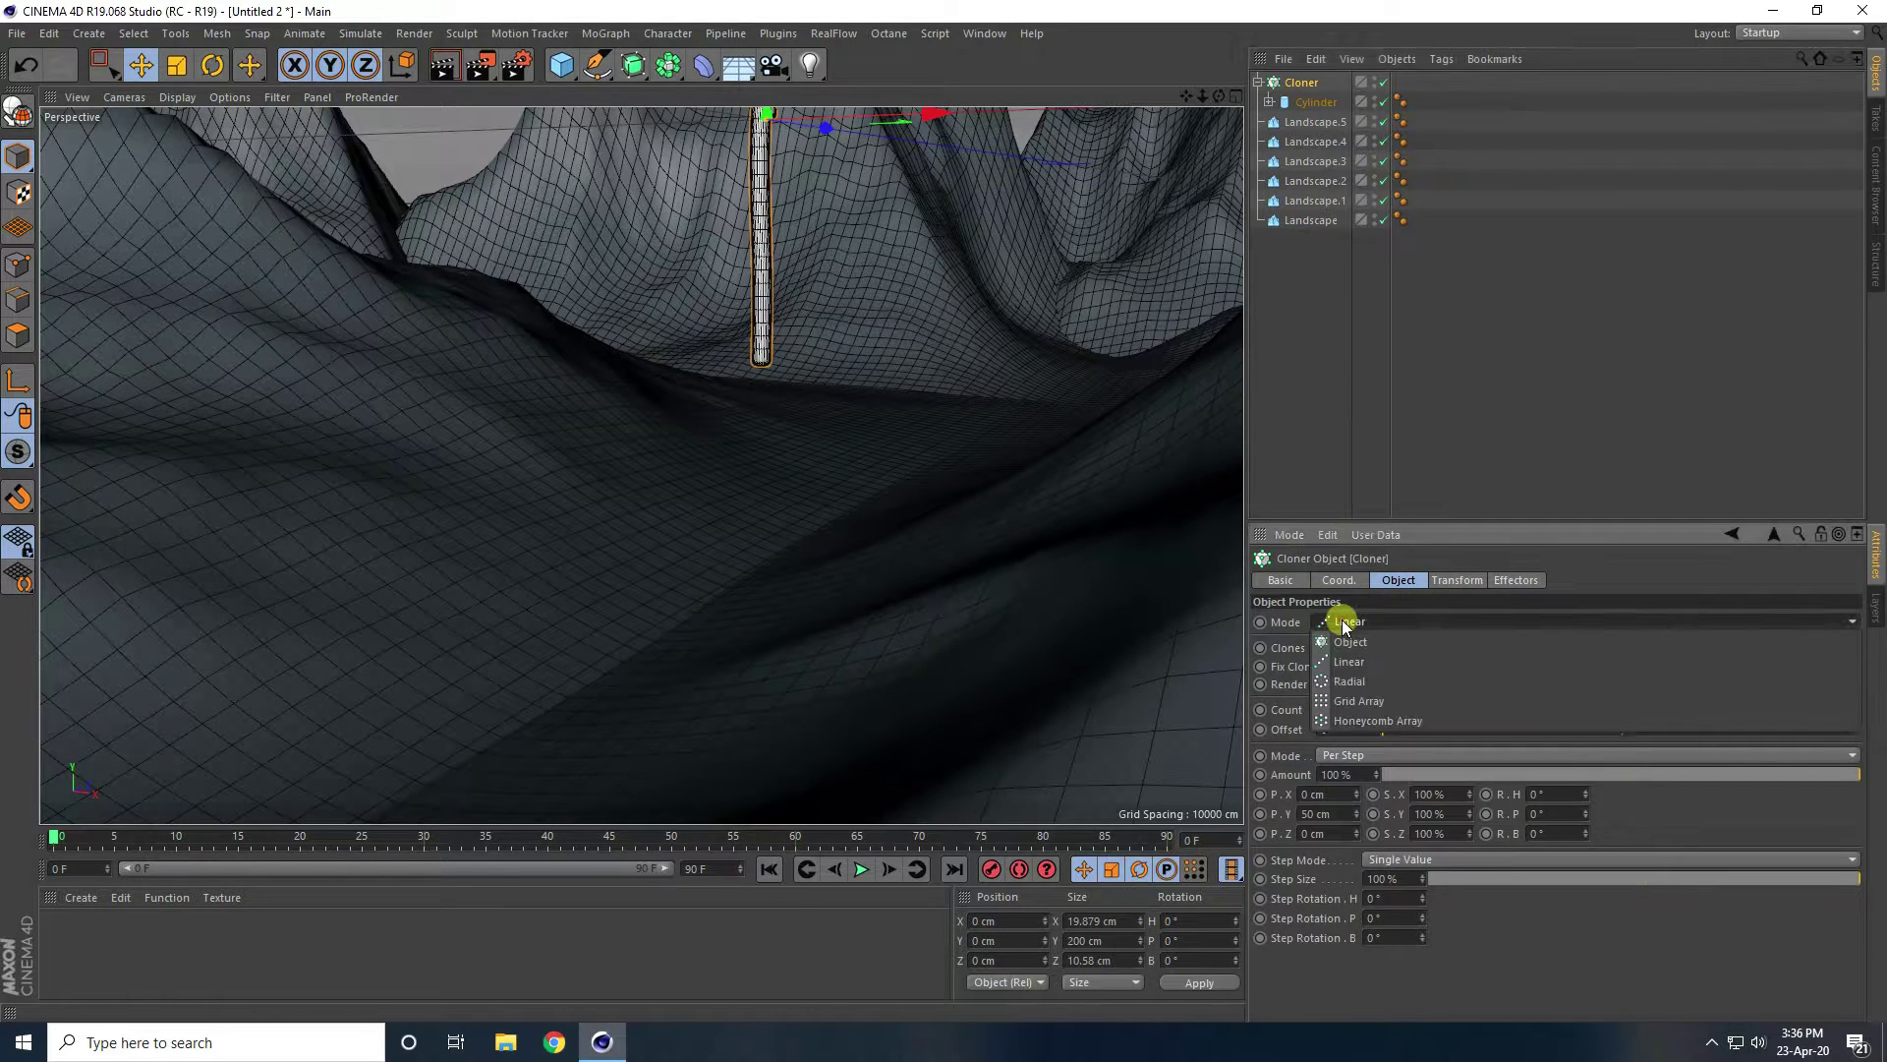
pyautogui.click(1352, 694)
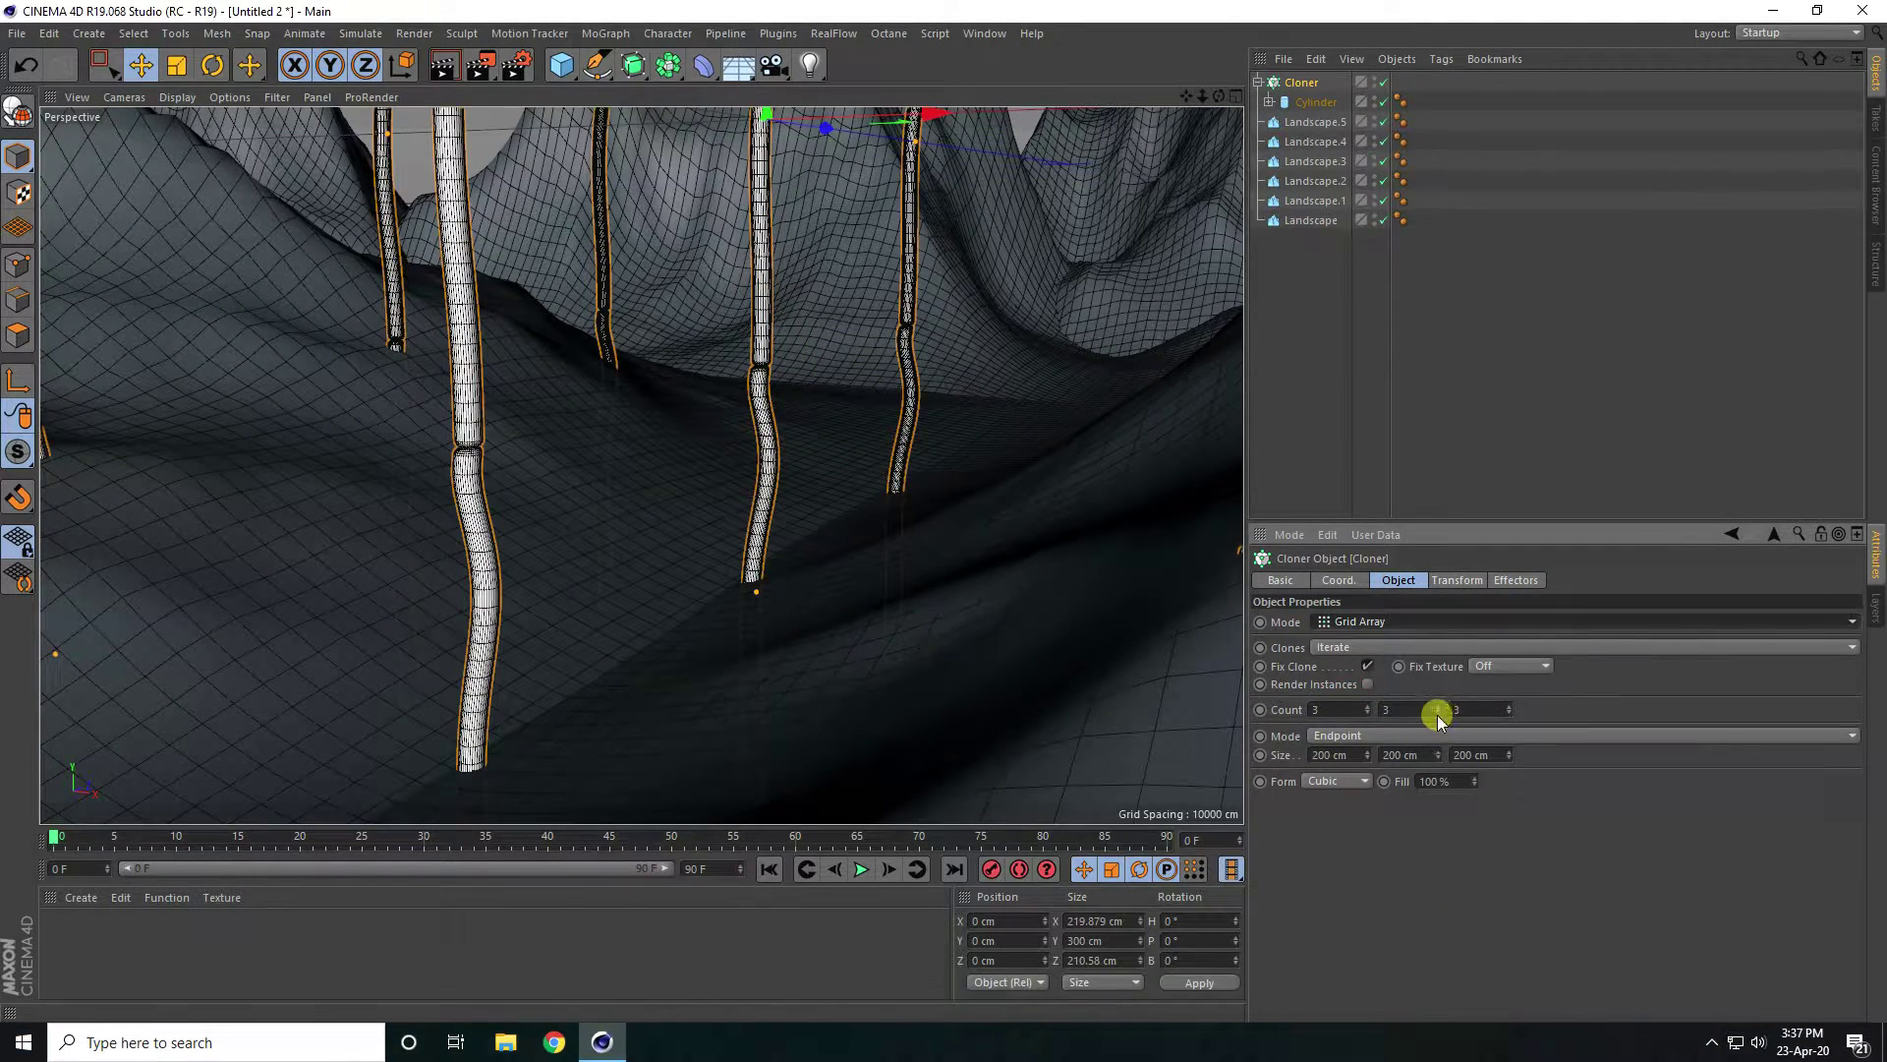
pyautogui.moveTo(1437, 718); pyautogui.dragTo(1437, 723)
pyautogui.moveTo(776, 433)
pyautogui.keyDown('alt'); pyautogui.mouseDown()
pyautogui.moveTo(741, 480)
pyautogui.moveTo(745, 464)
pyautogui.moveTo(770, 573)
pyautogui.moveTo(786, 531)
pyautogui.mouseUp(); pyautogui.keyUp('alt')
# Switch the cloner's grid spacing to Per-Step with sizes of 232 cm in X and 210 cm in Z.
pyautogui.click(1318, 737)
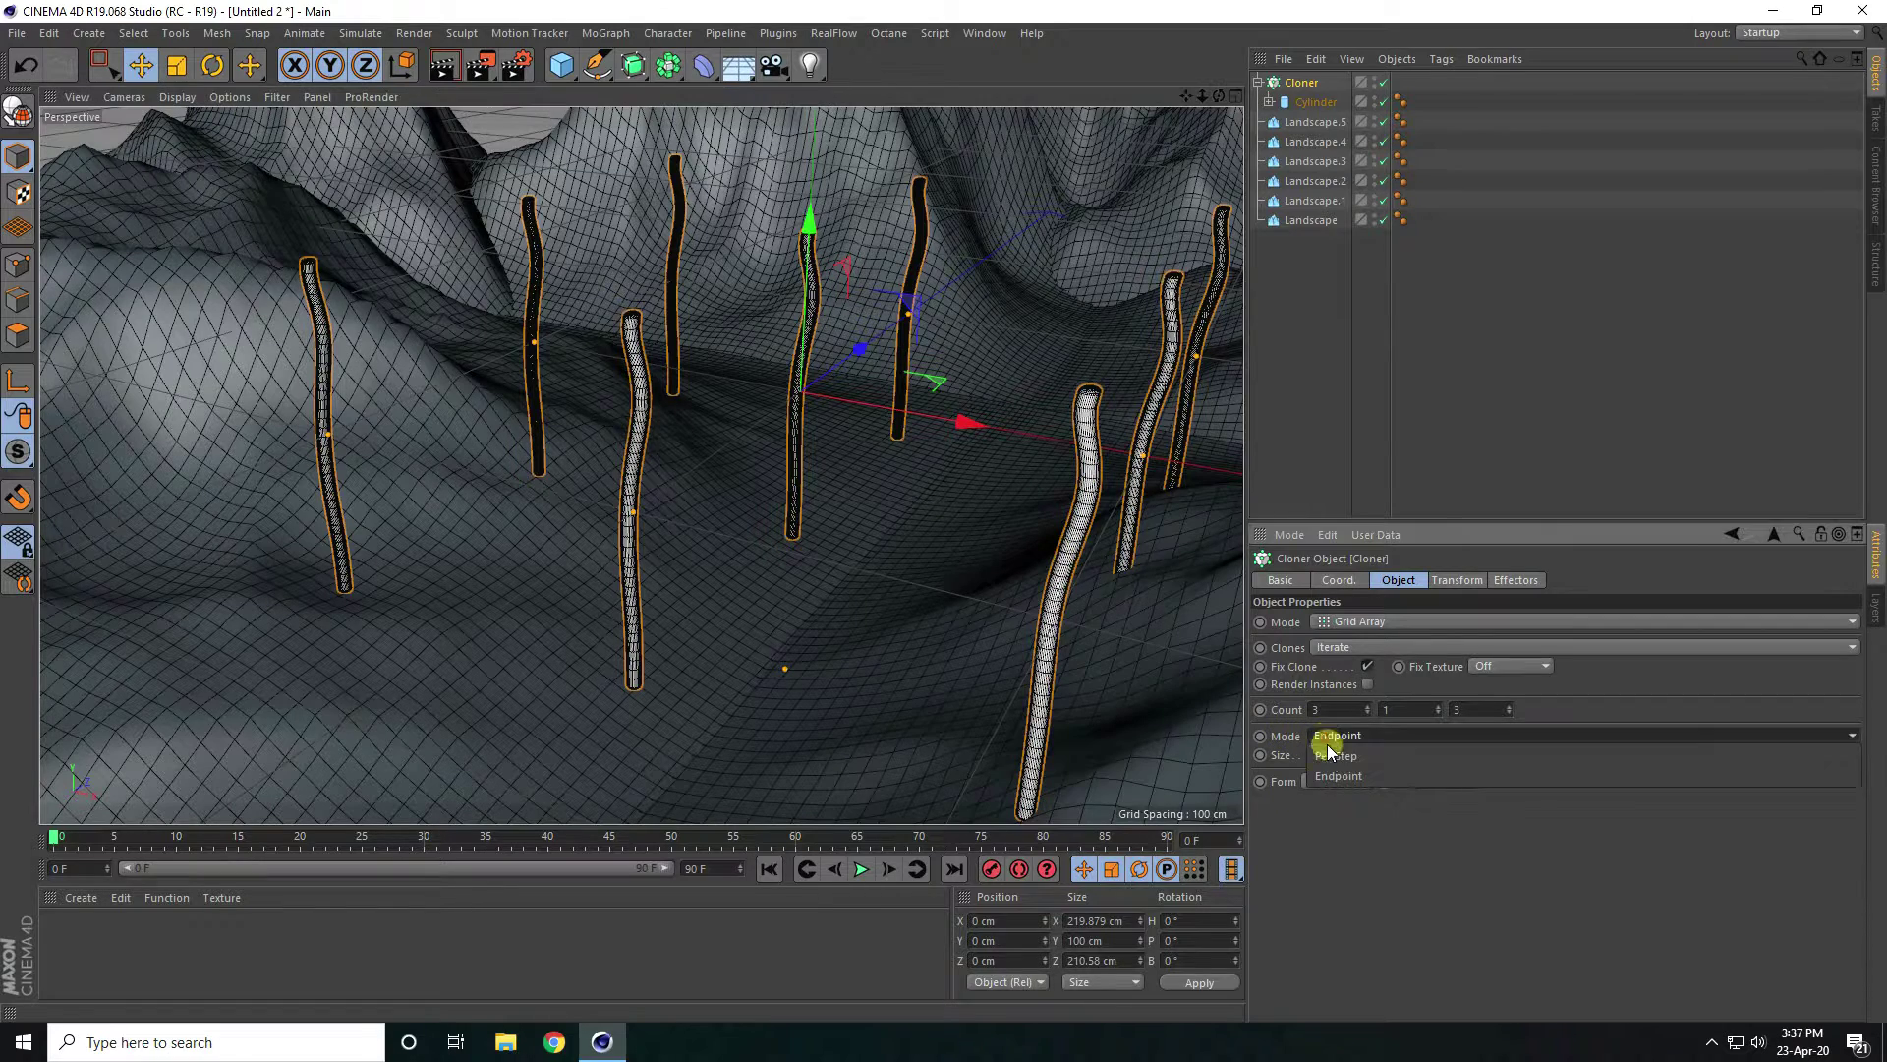
pyautogui.click(1322, 753)
pyautogui.moveTo(1376, 743); pyautogui.dragTo(1370, 749)
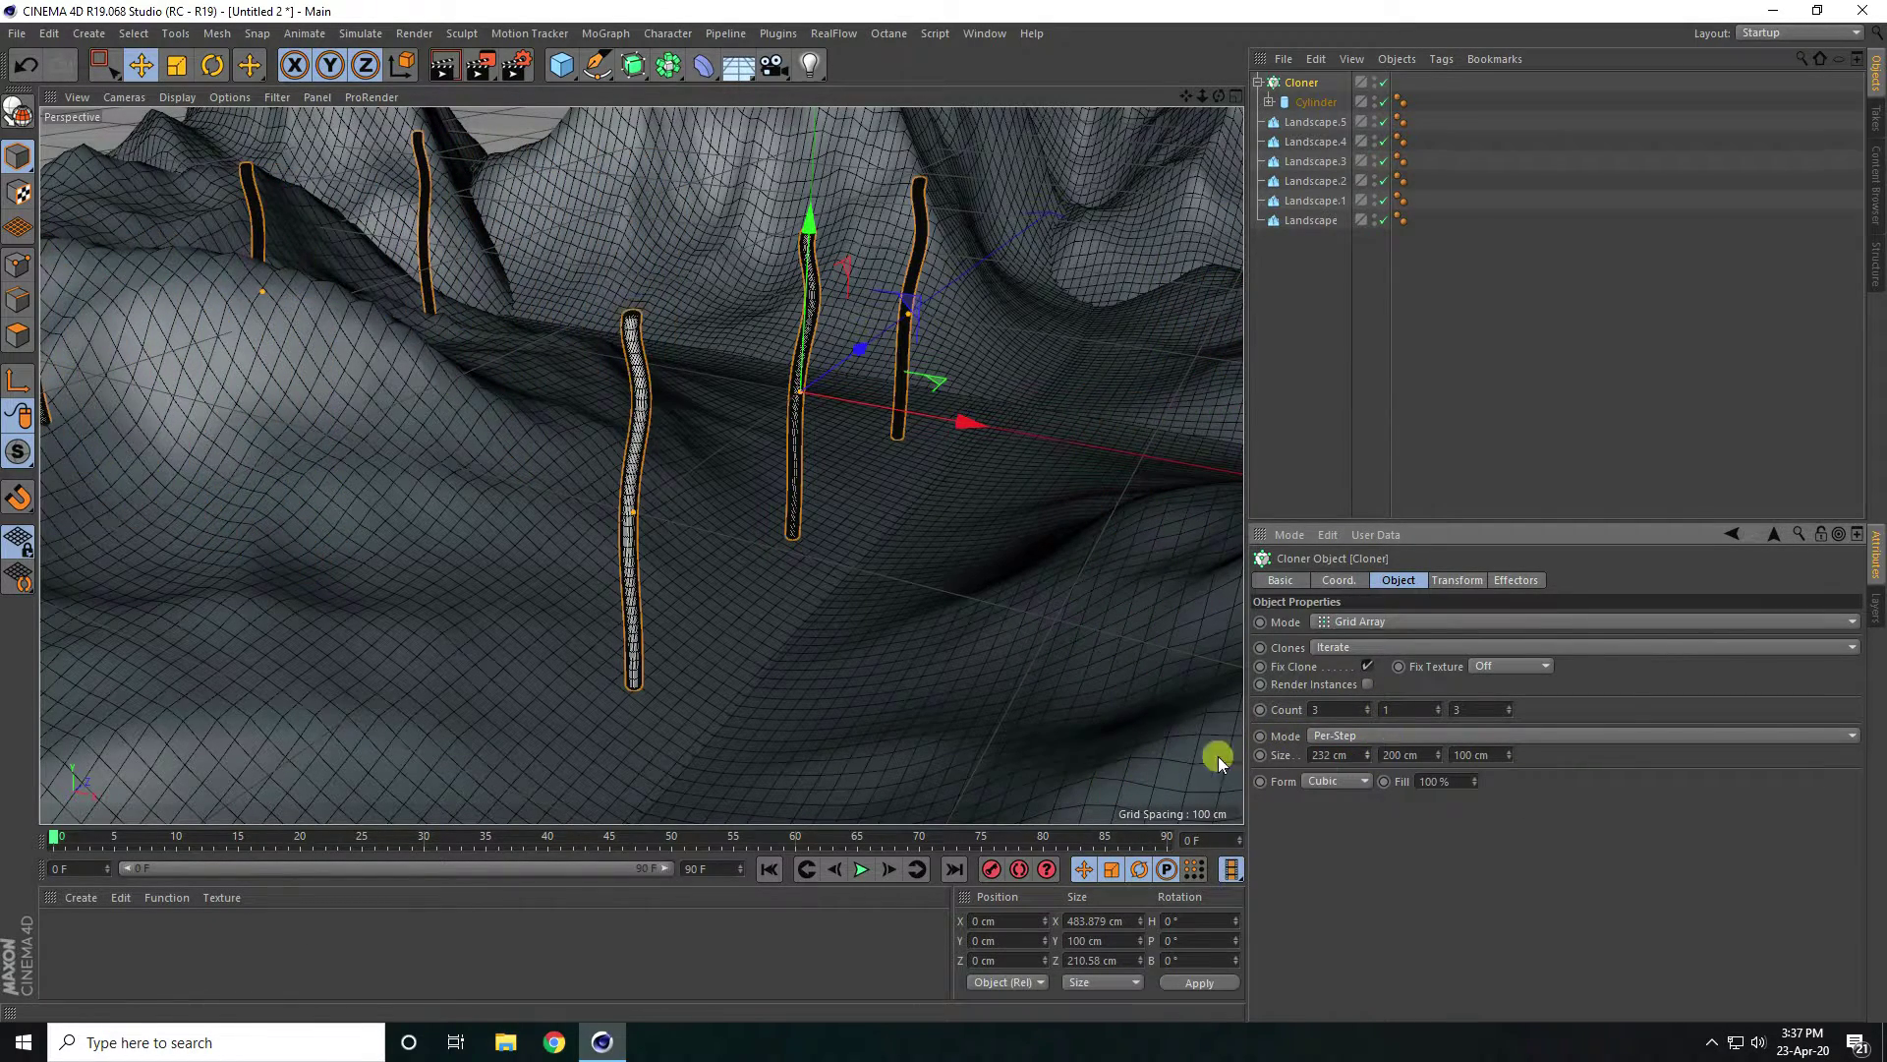
pyautogui.keyDown('alt'); pyautogui.moveTo(1160, 722); pyautogui.dragTo(1034, 650); pyautogui.keyUp('alt')
pyautogui.moveTo(1453, 753); pyautogui.dragTo(1508, 751)
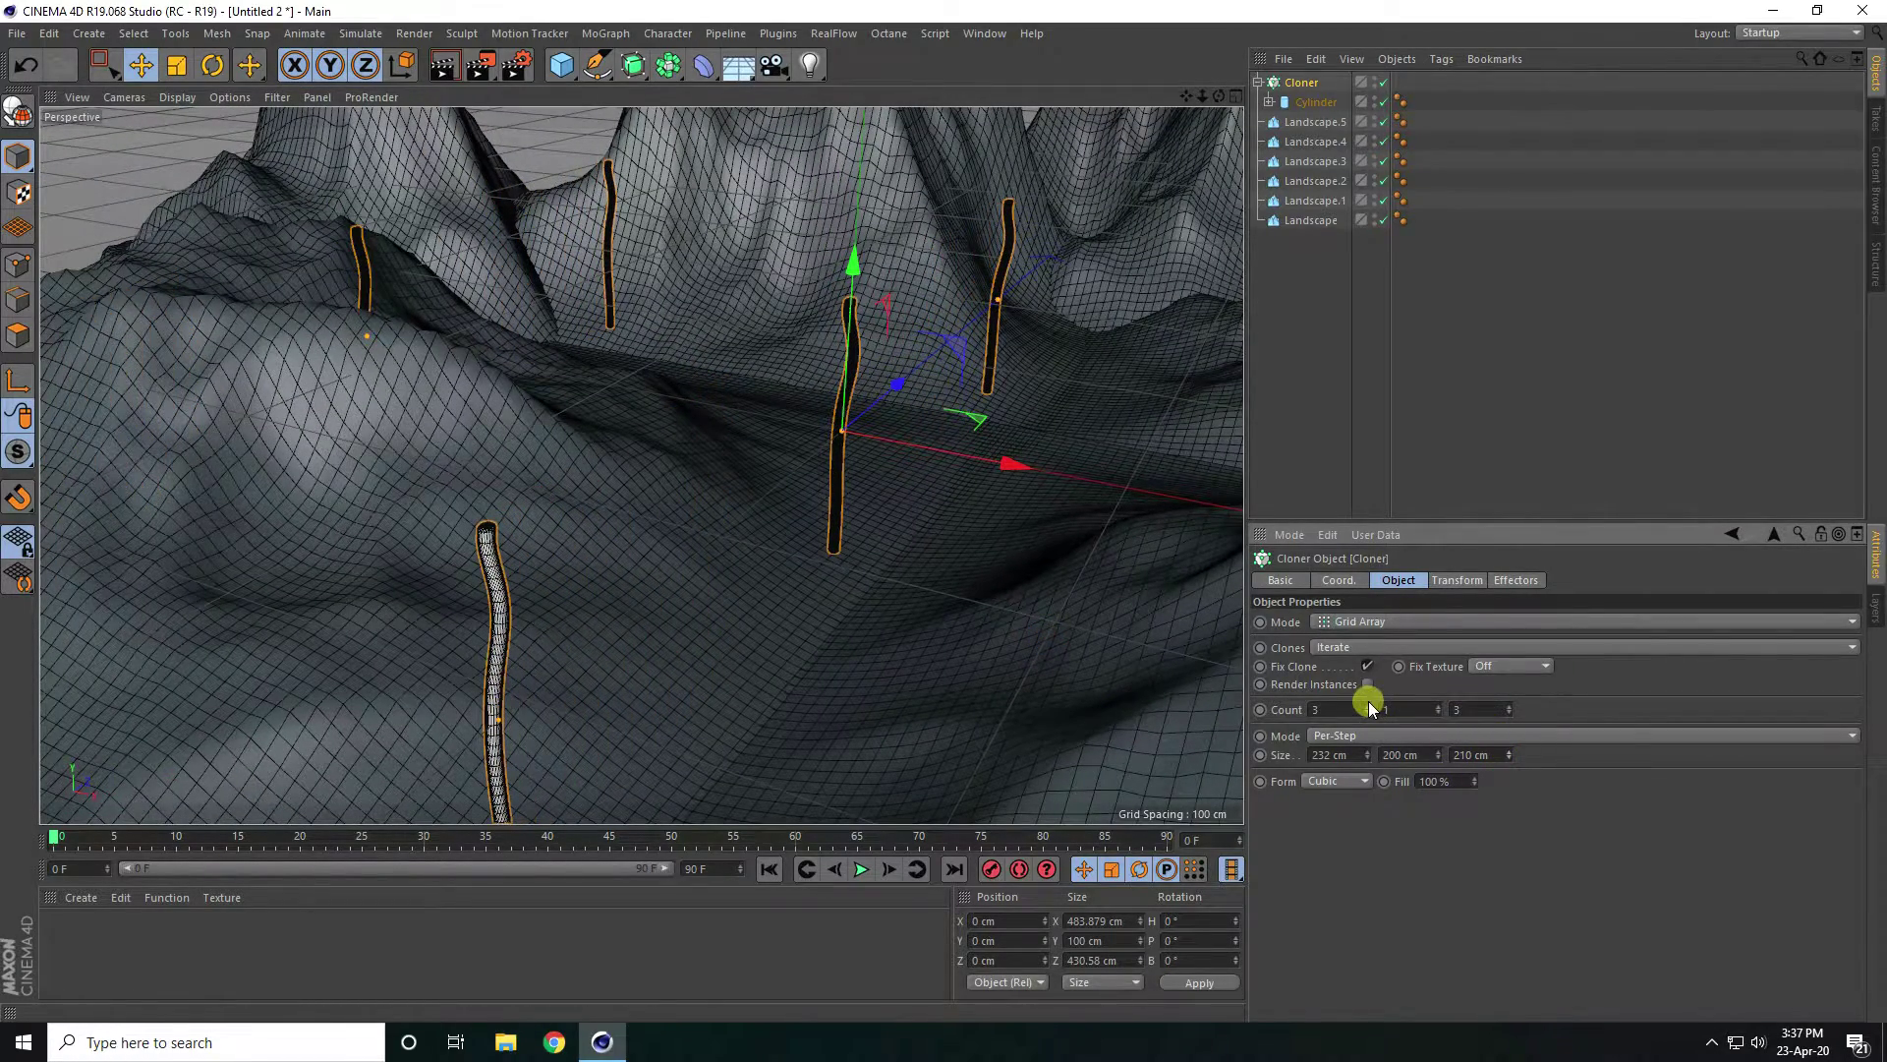
# Raise the cloner's grid counts to 5 in X and 5 in Z.
pyautogui.moveTo(1369, 704); pyautogui.dragTo(1369, 704)
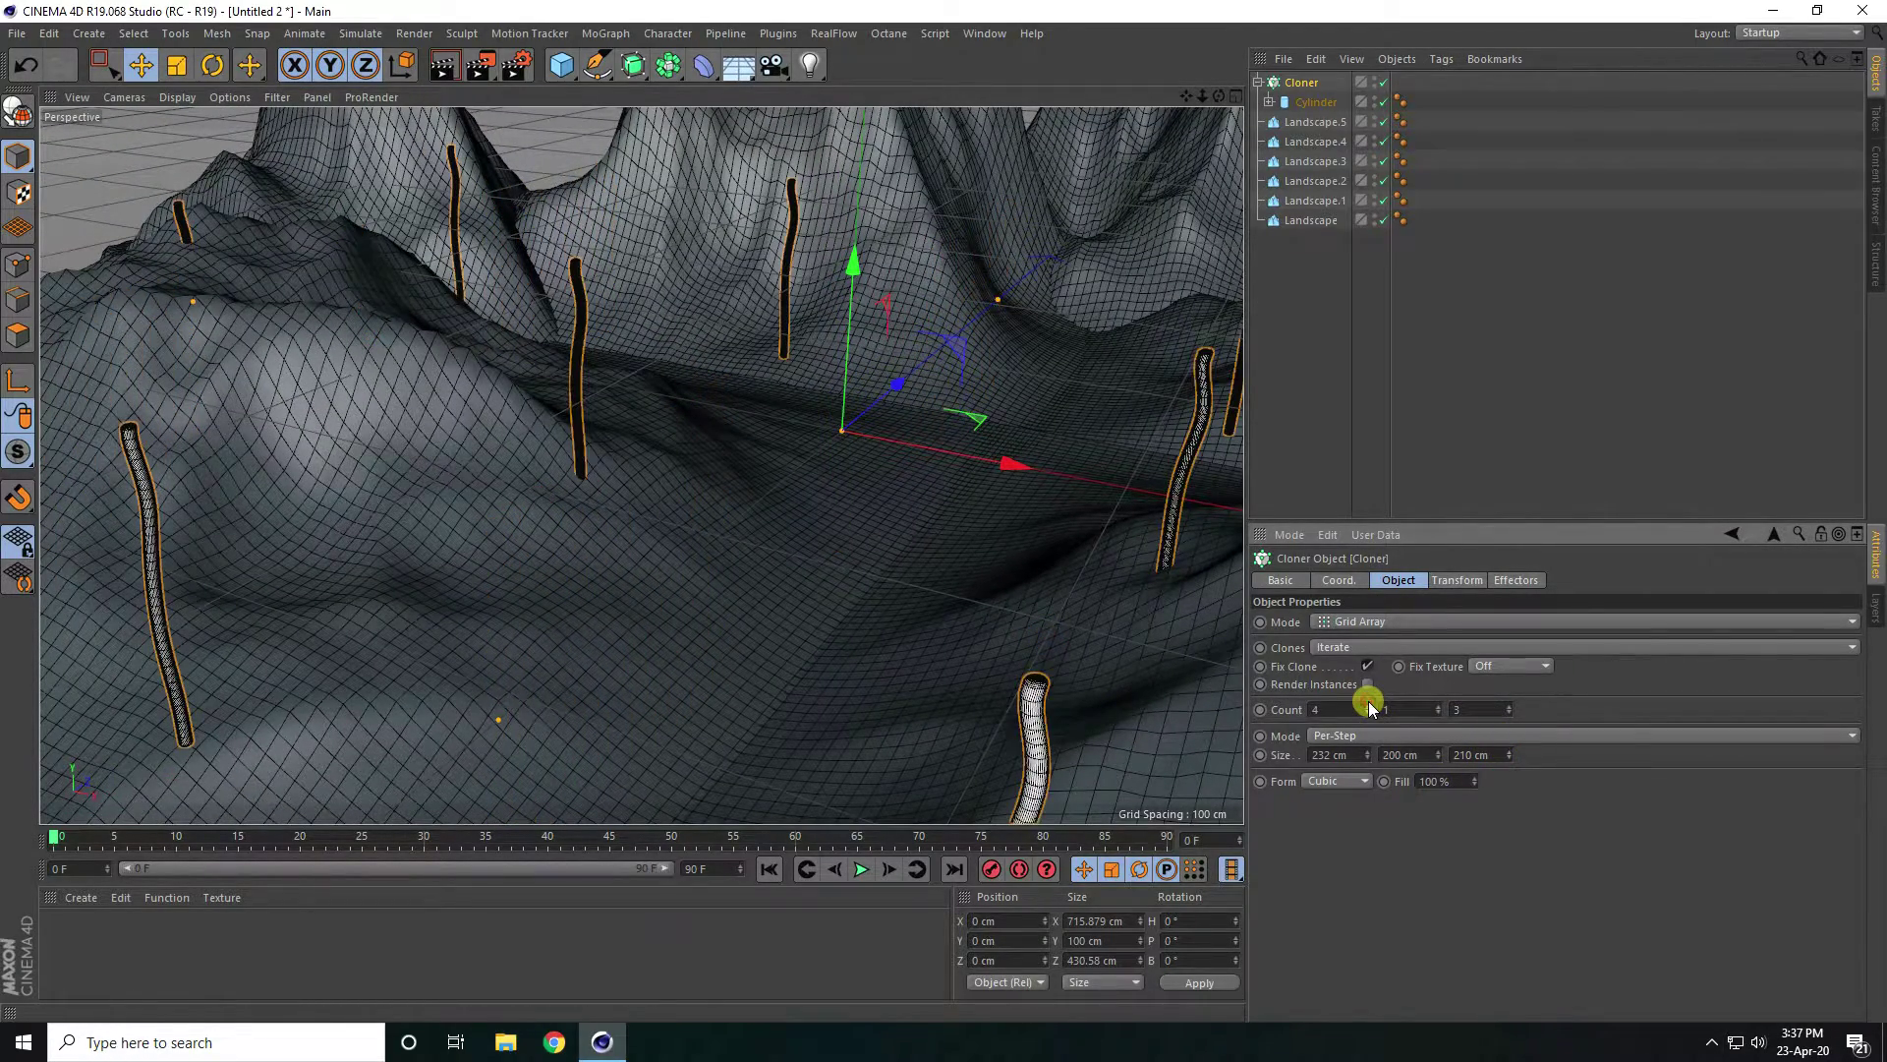
pyautogui.click(1509, 706)
pyautogui.click(1508, 706)
pyautogui.moveTo(1025, 366)
pyautogui.keyDown('alt'); pyautogui.mouseDown()
pyautogui.moveTo(1000, 460)
pyautogui.moveTo(979, 432)
pyautogui.mouseUp(); pyautogui.keyUp('alt')
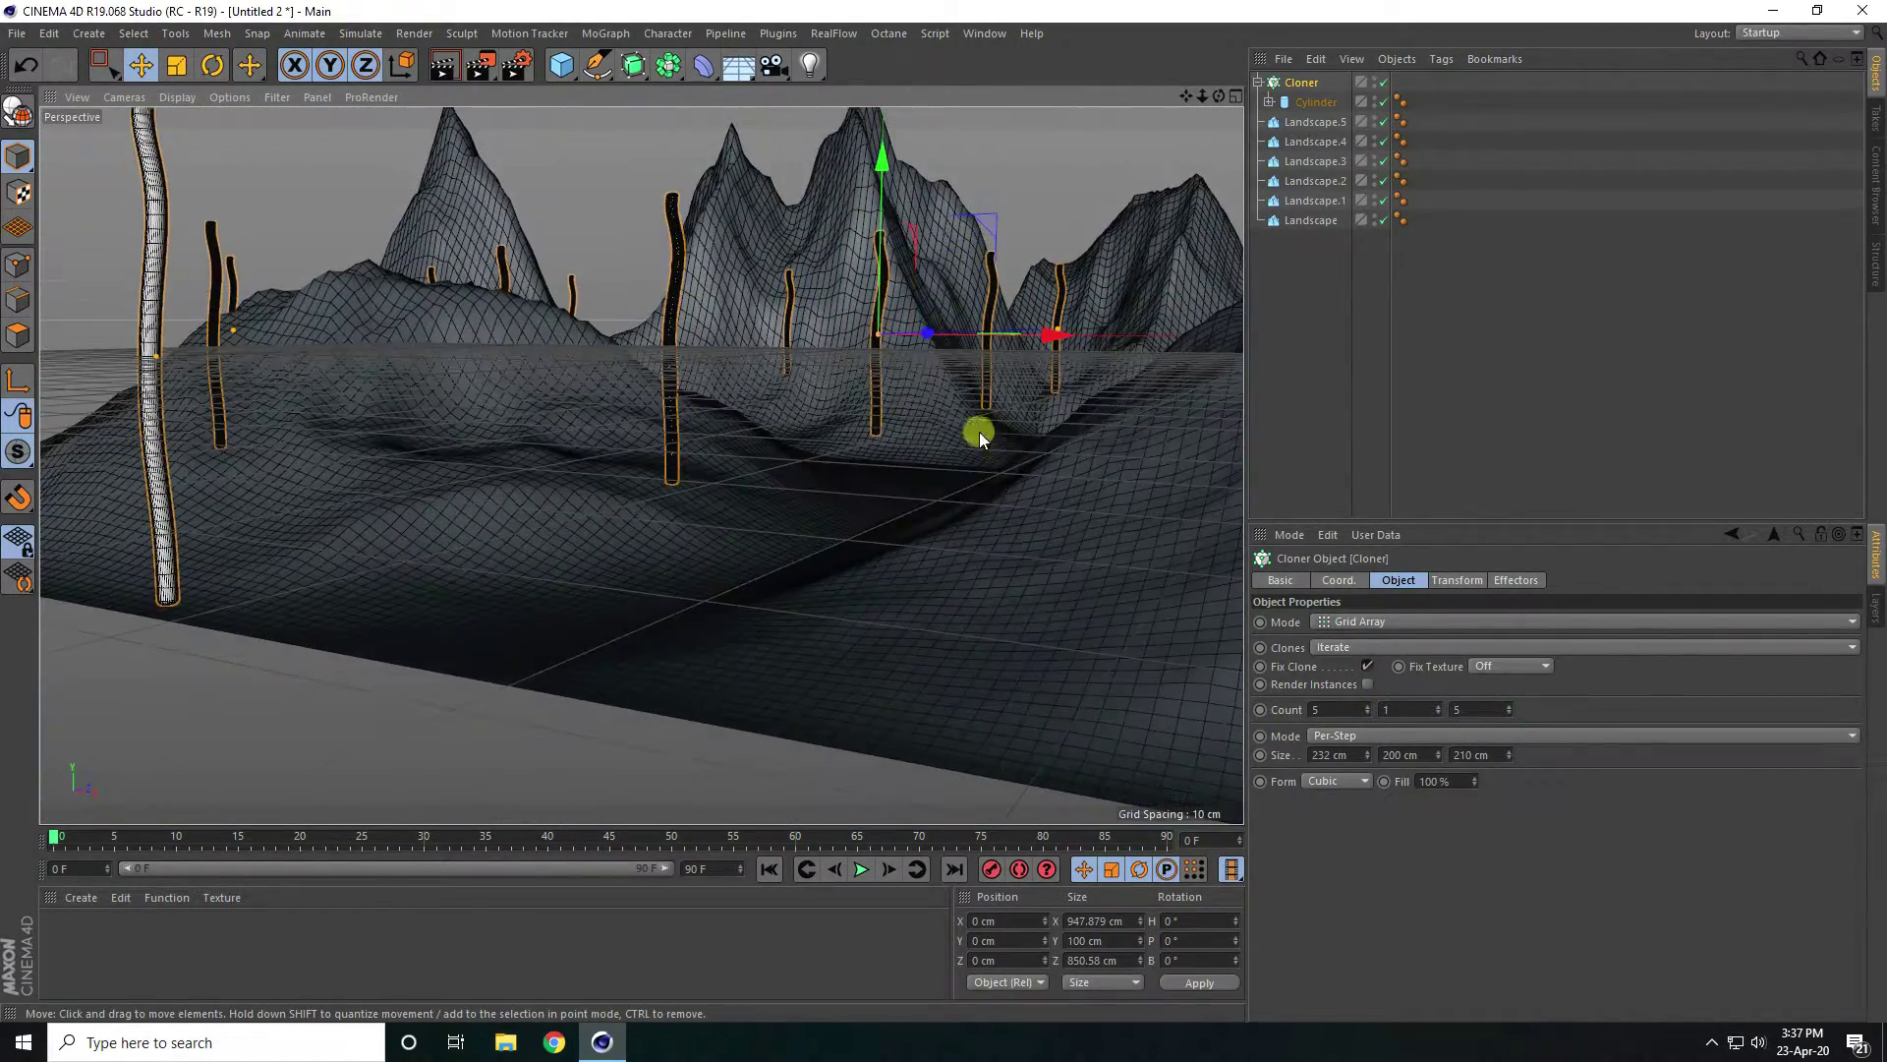
# Lower the whole cloner to Y about -58 cm so the trunks sink into the terrain.
pyautogui.click(1449, 102)
pyautogui.click(1303, 82)
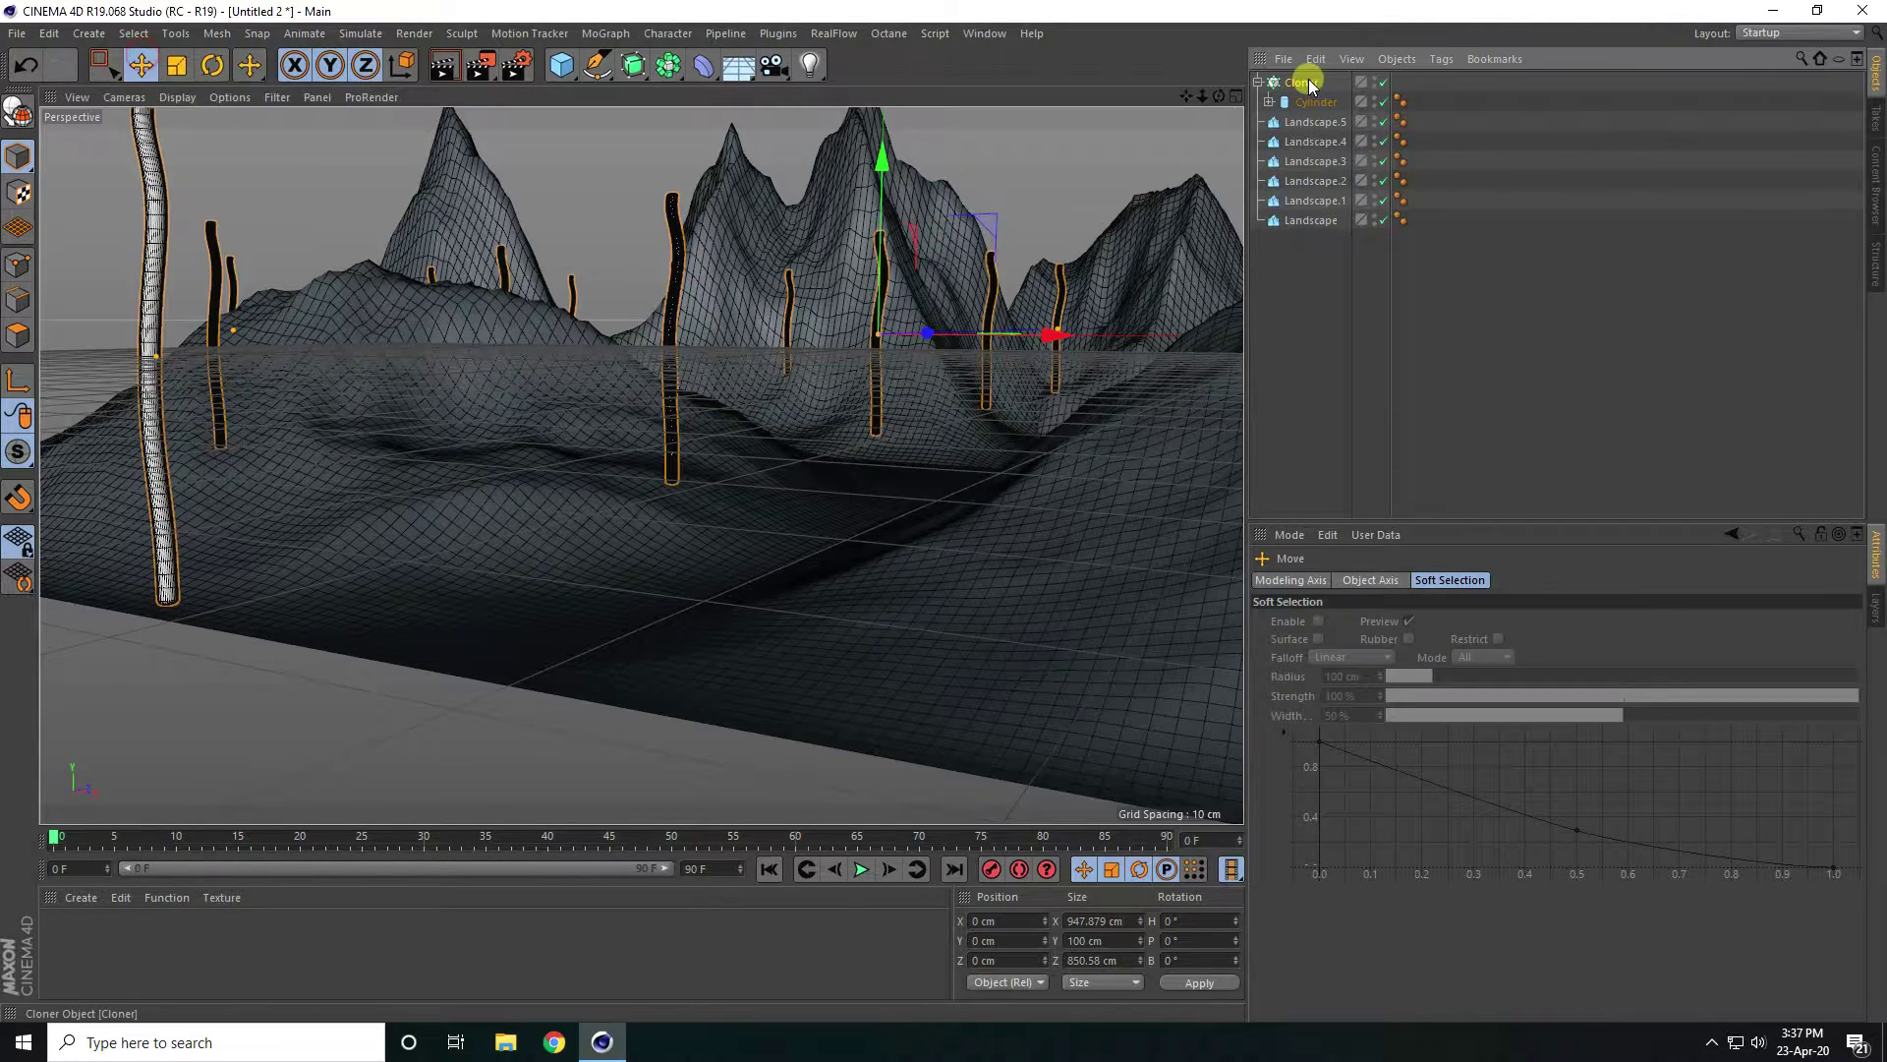
pyautogui.moveTo(881, 157); pyautogui.dragTo(894, 273)
pyautogui.keyDown('alt'); pyautogui.moveTo(846, 493); pyautogui.dragTo(886, 422, button='right'); pyautogui.keyUp('alt')
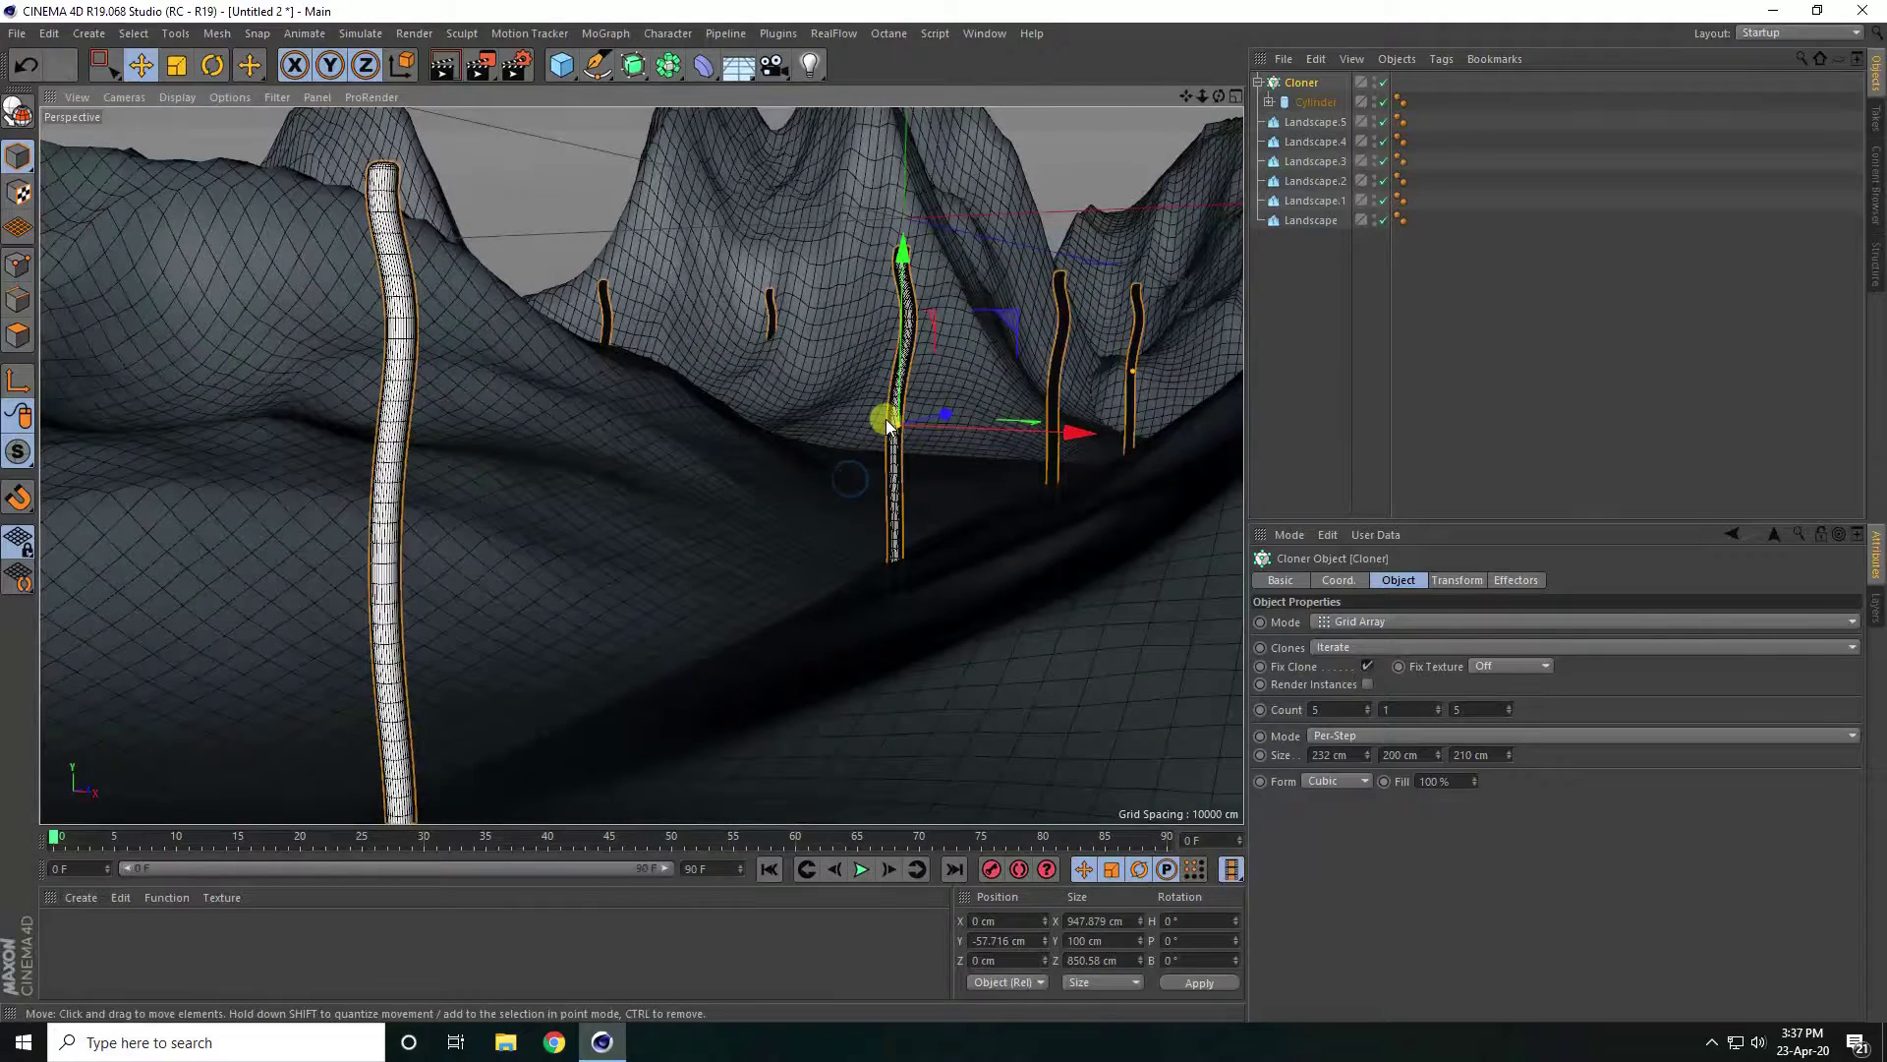
# Add a Random effector to the cloner with position offsets of 169 cm in X, 0 cm in Y and 60 cm in Z.
pyautogui.click(606, 33)
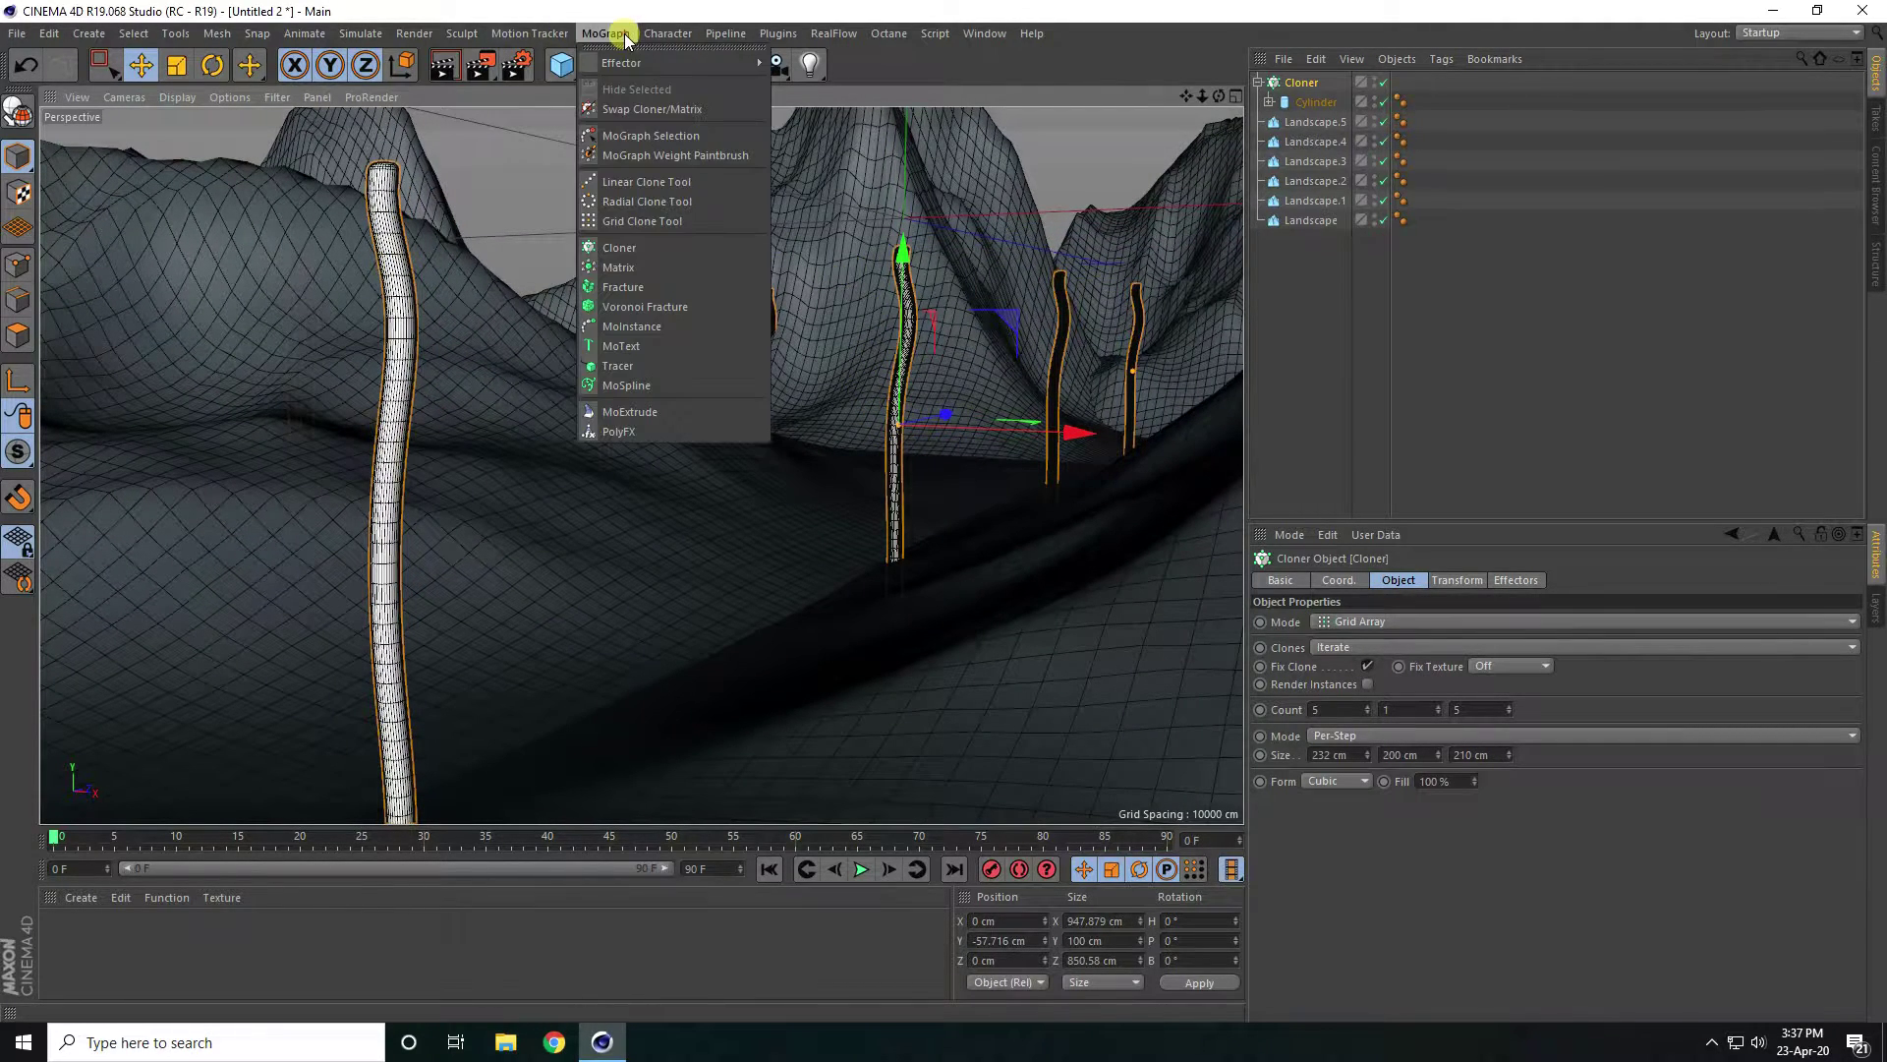
pyautogui.moveTo(627, 63)
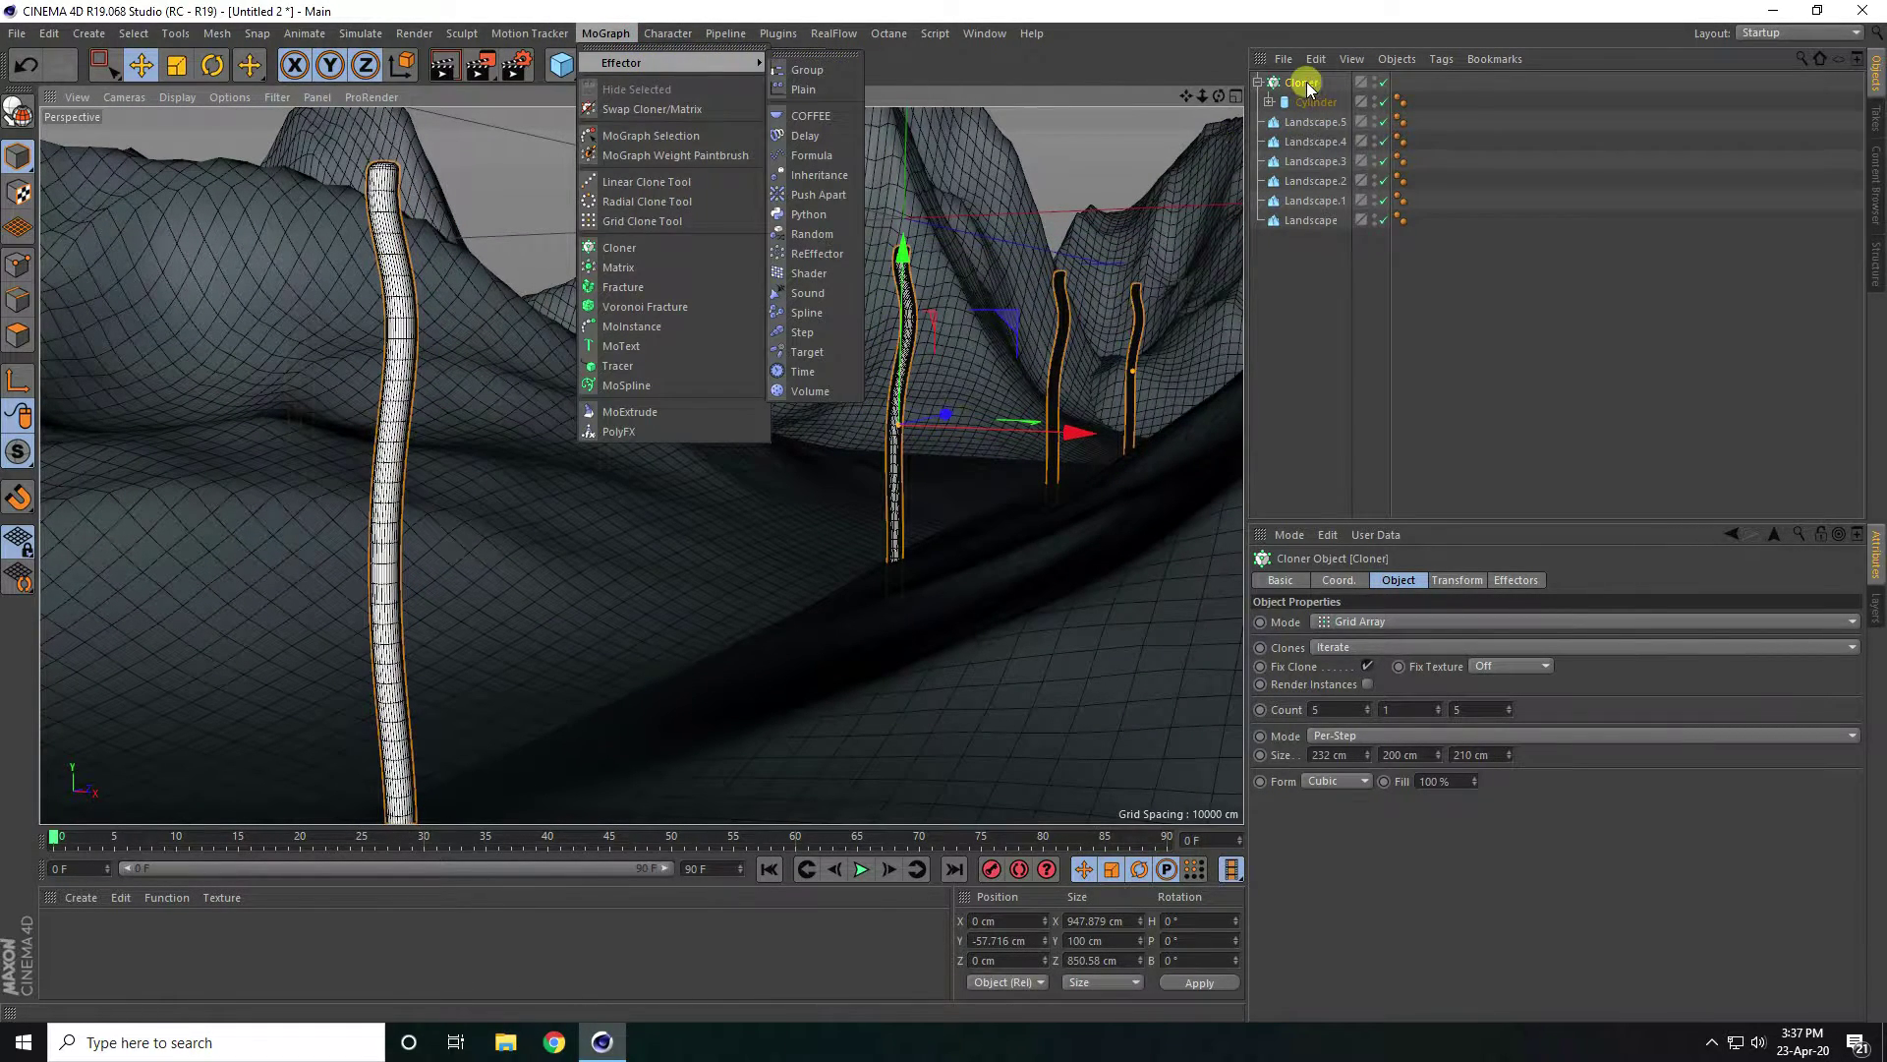
pyautogui.click(816, 240)
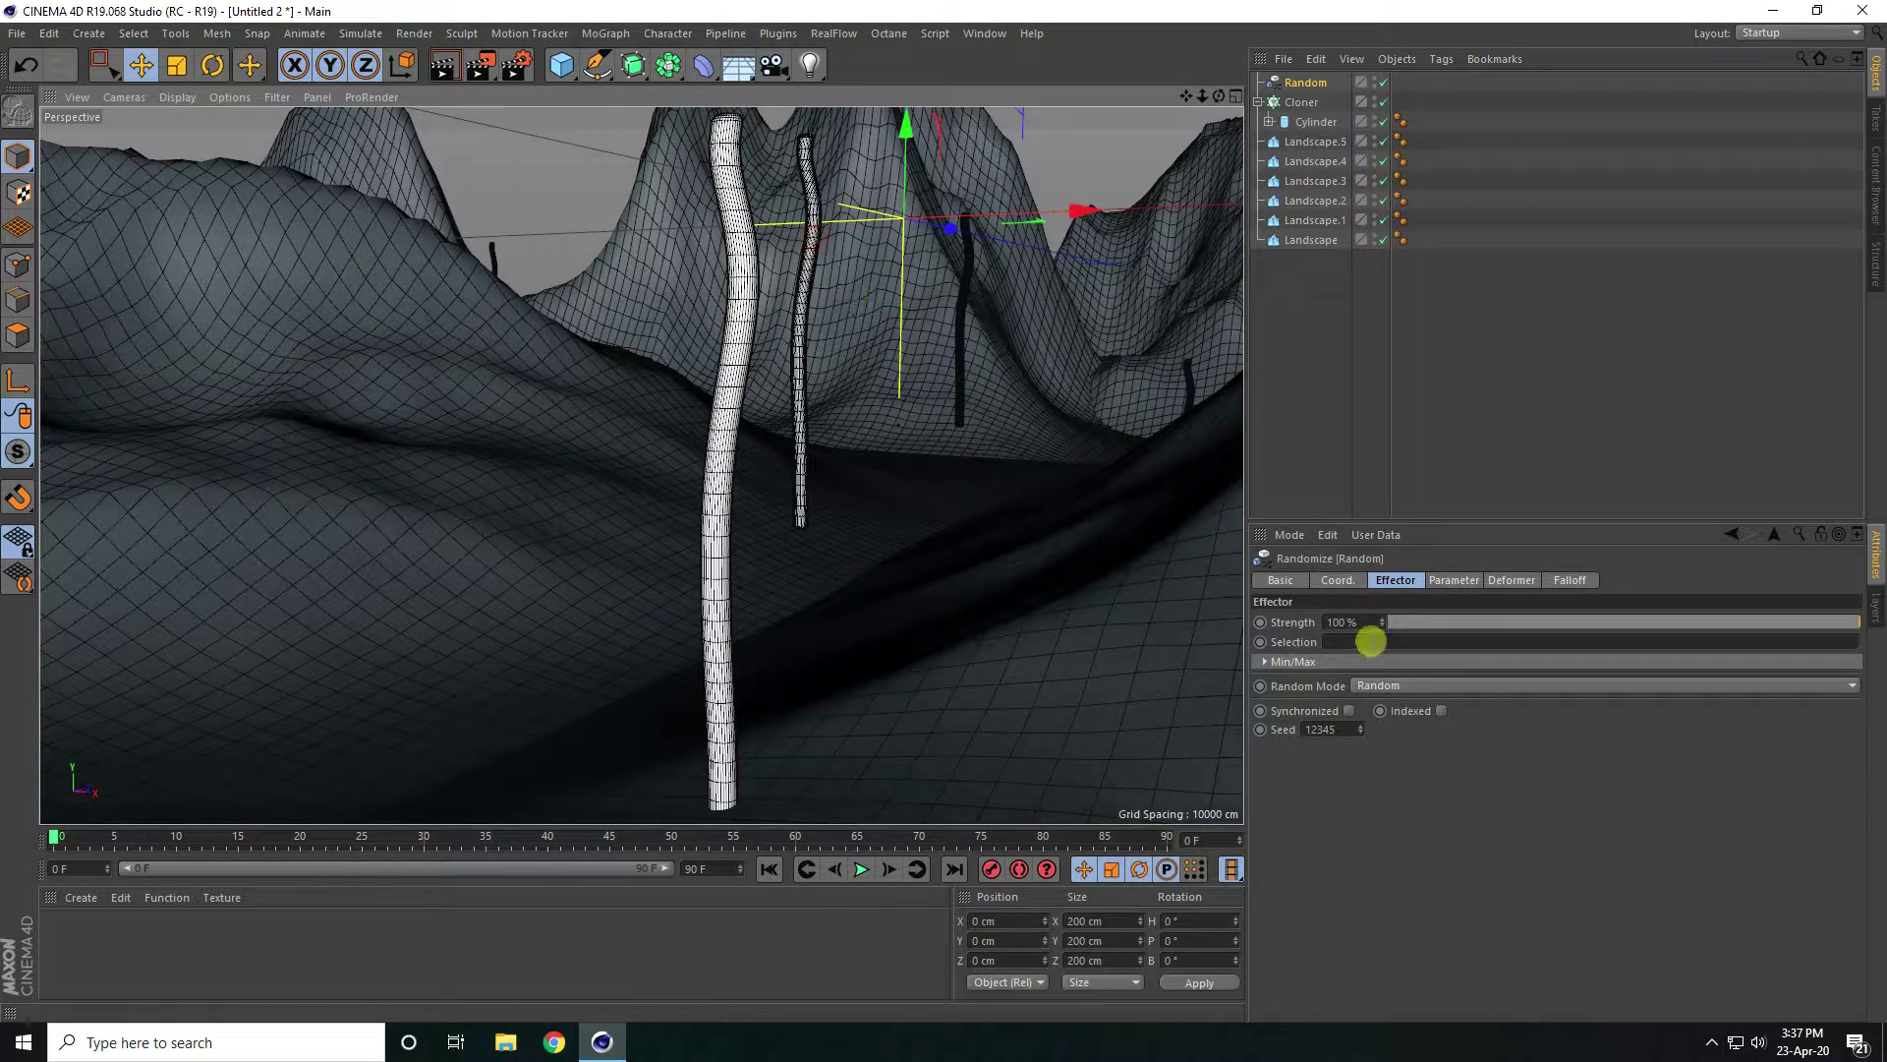
pyautogui.click(1455, 584)
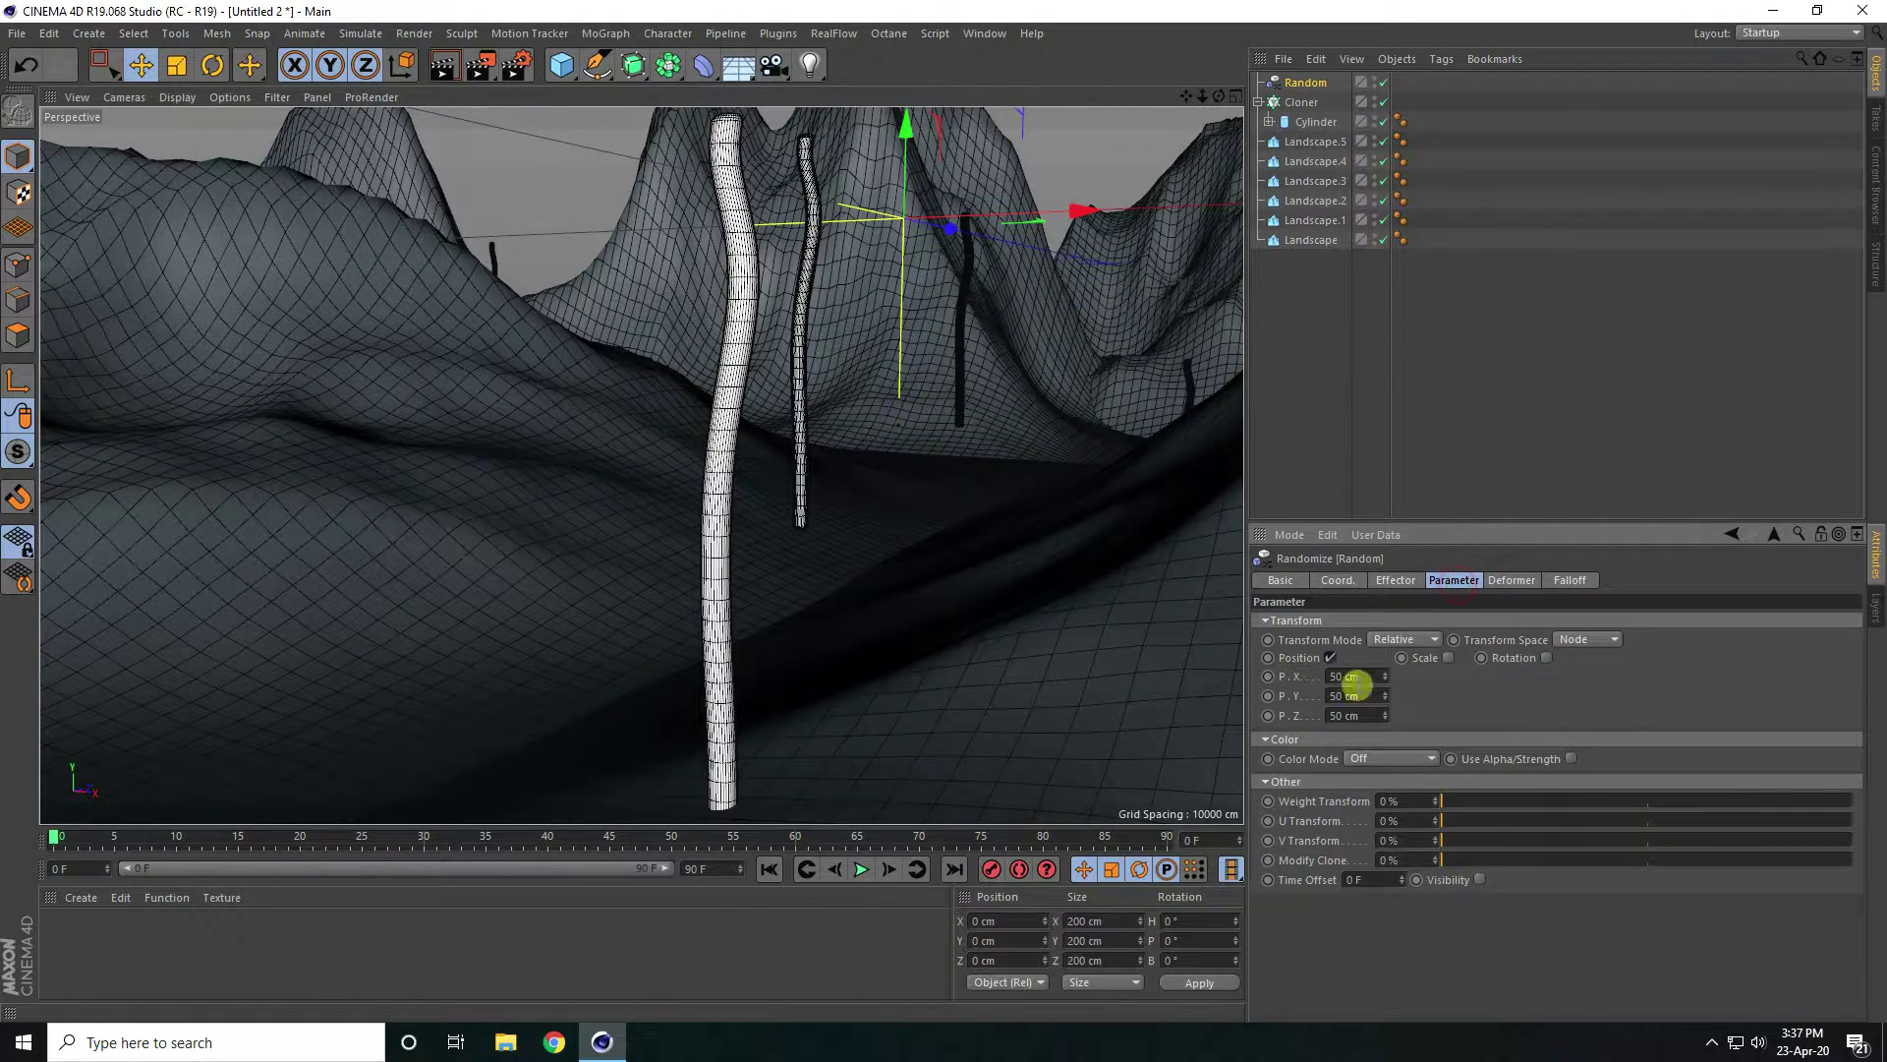
pyautogui.moveTo(1383, 692); pyautogui.dragTo(1383, 692)
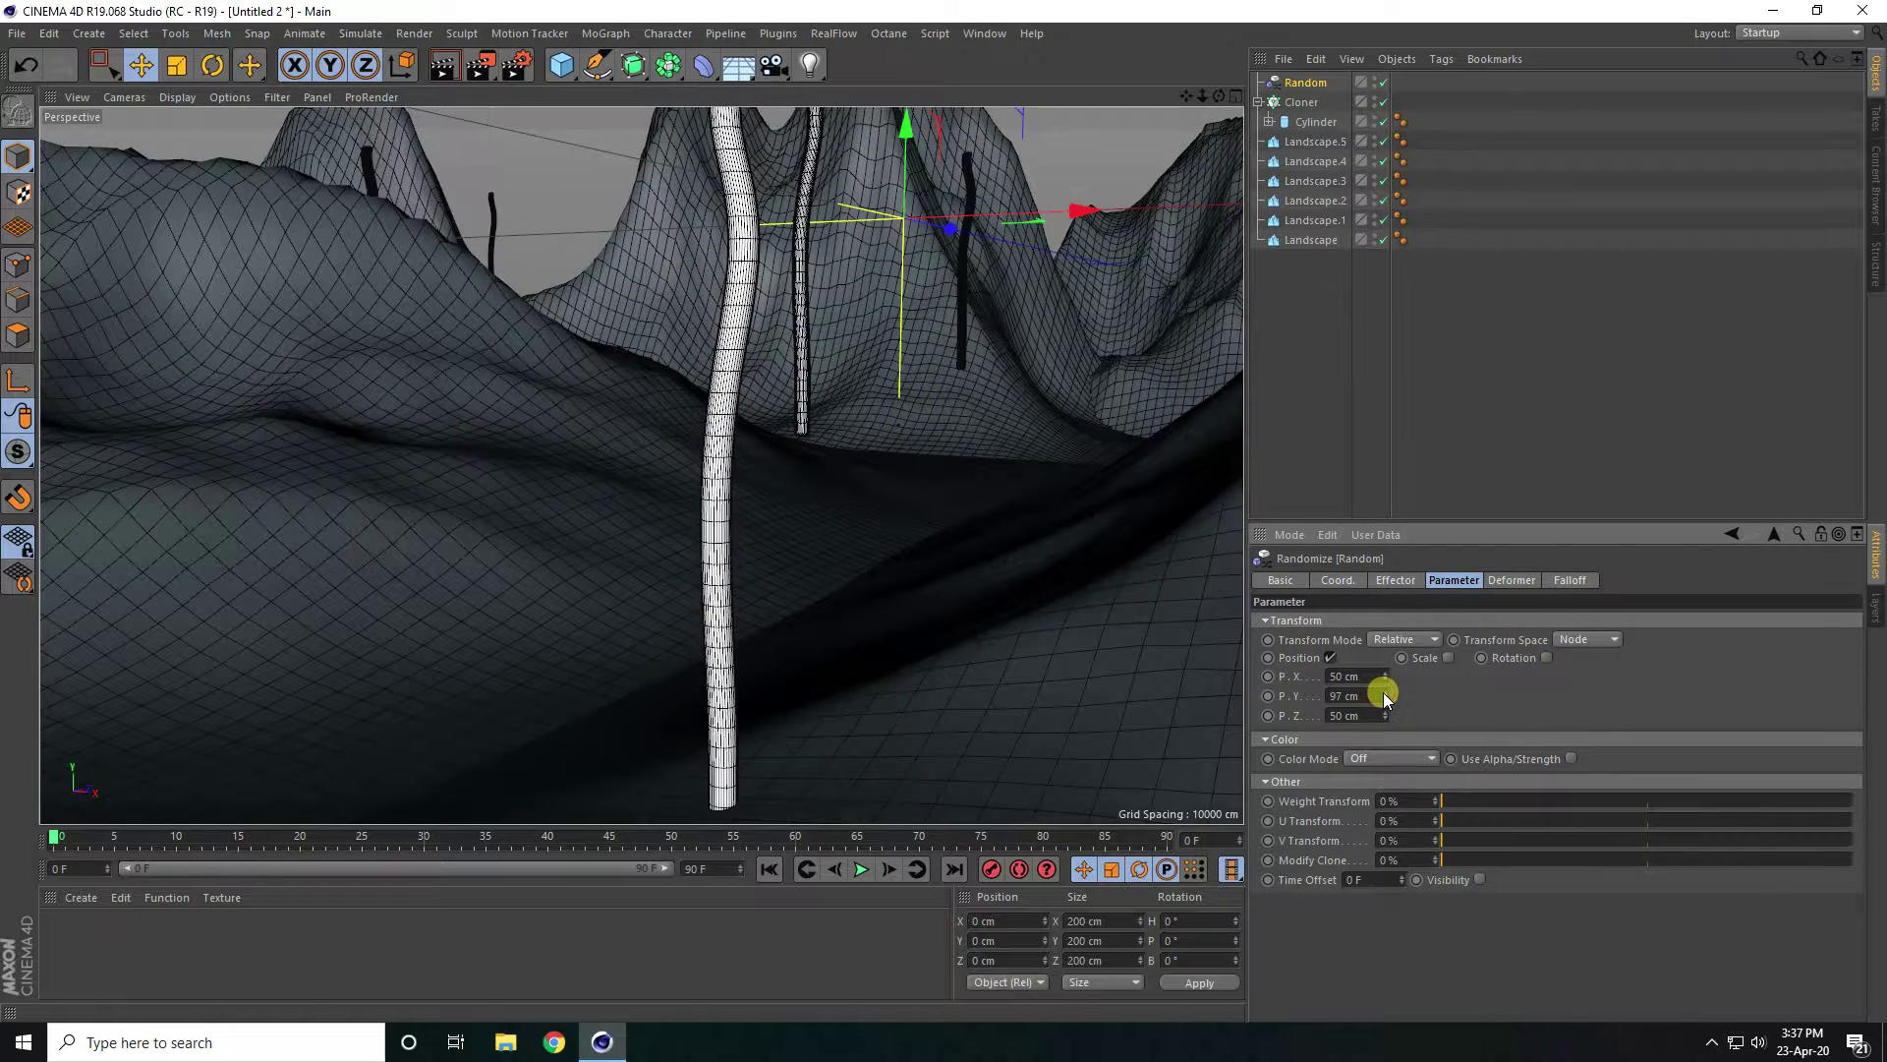
pyautogui.click(1352, 695)
pyautogui.moveTo(1384, 675); pyautogui.dragTo(1384, 712)
# Set the cloner's per-step X size to 155 cm.
pyautogui.click(1305, 103)
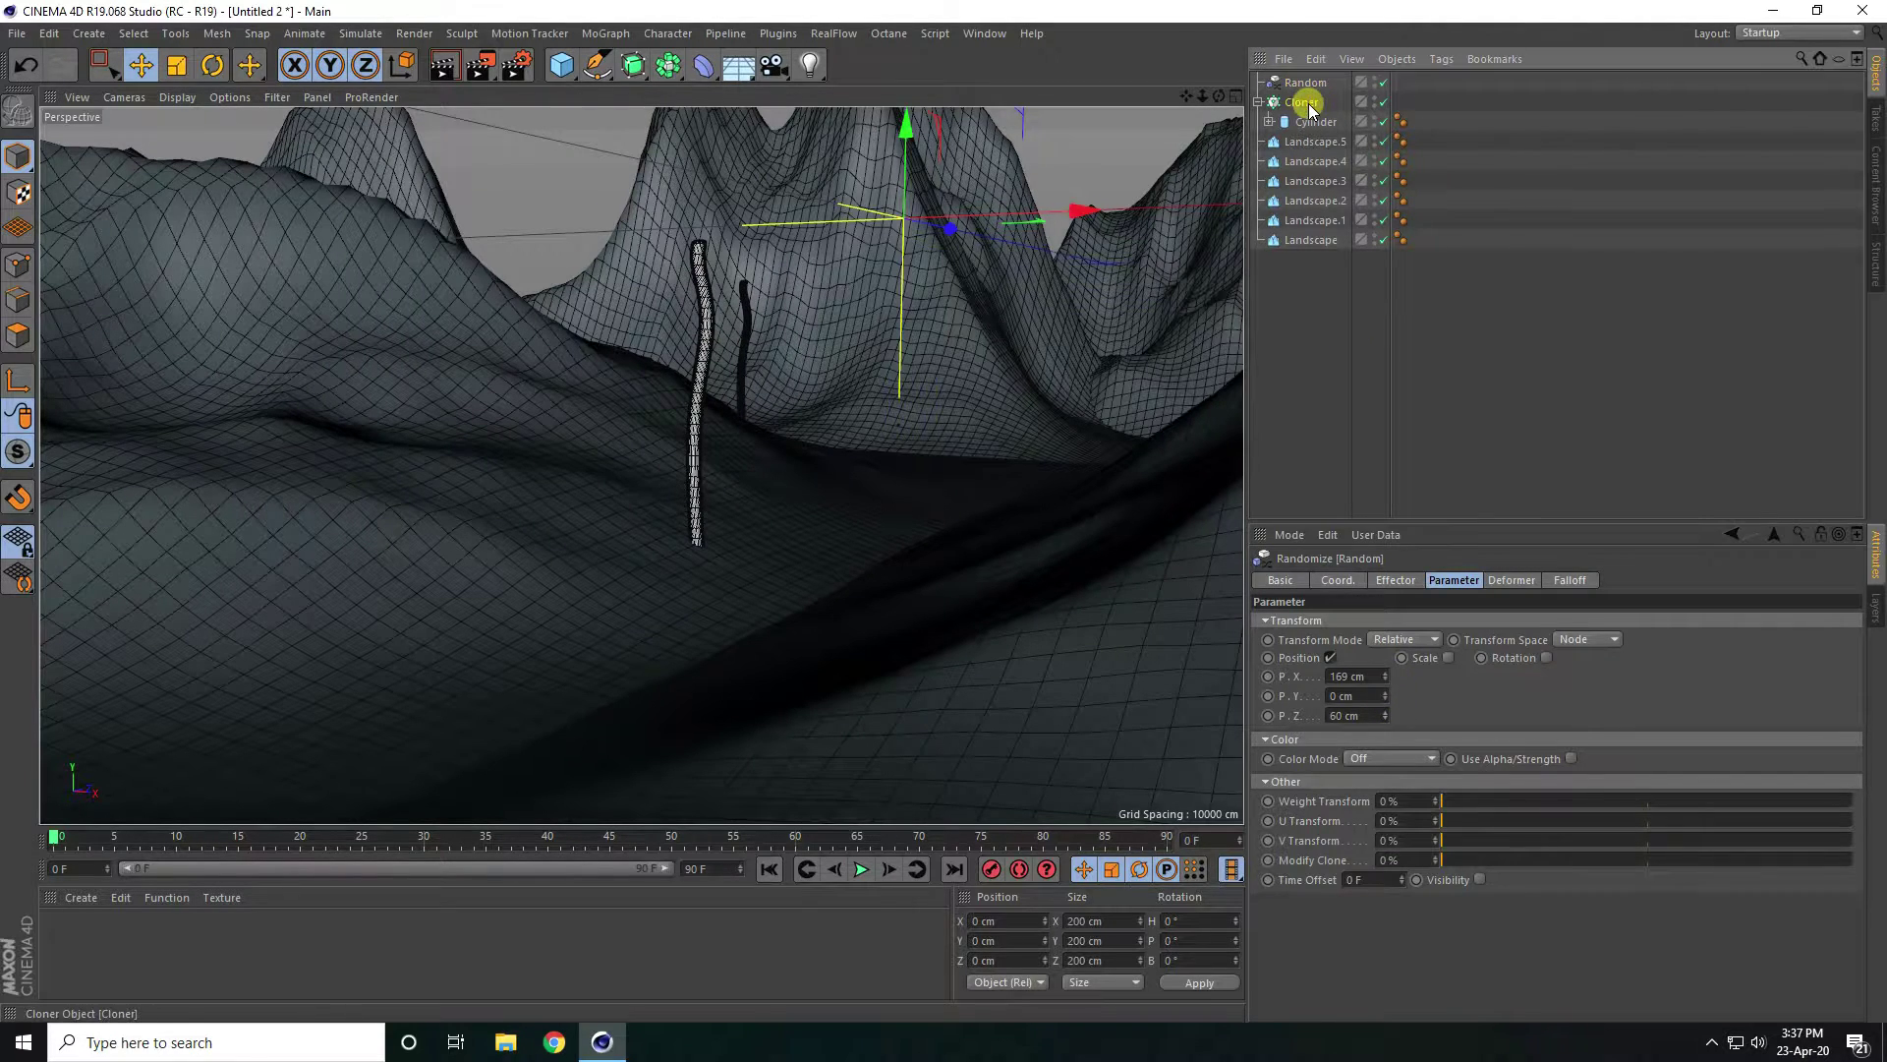
pyautogui.click(1389, 582)
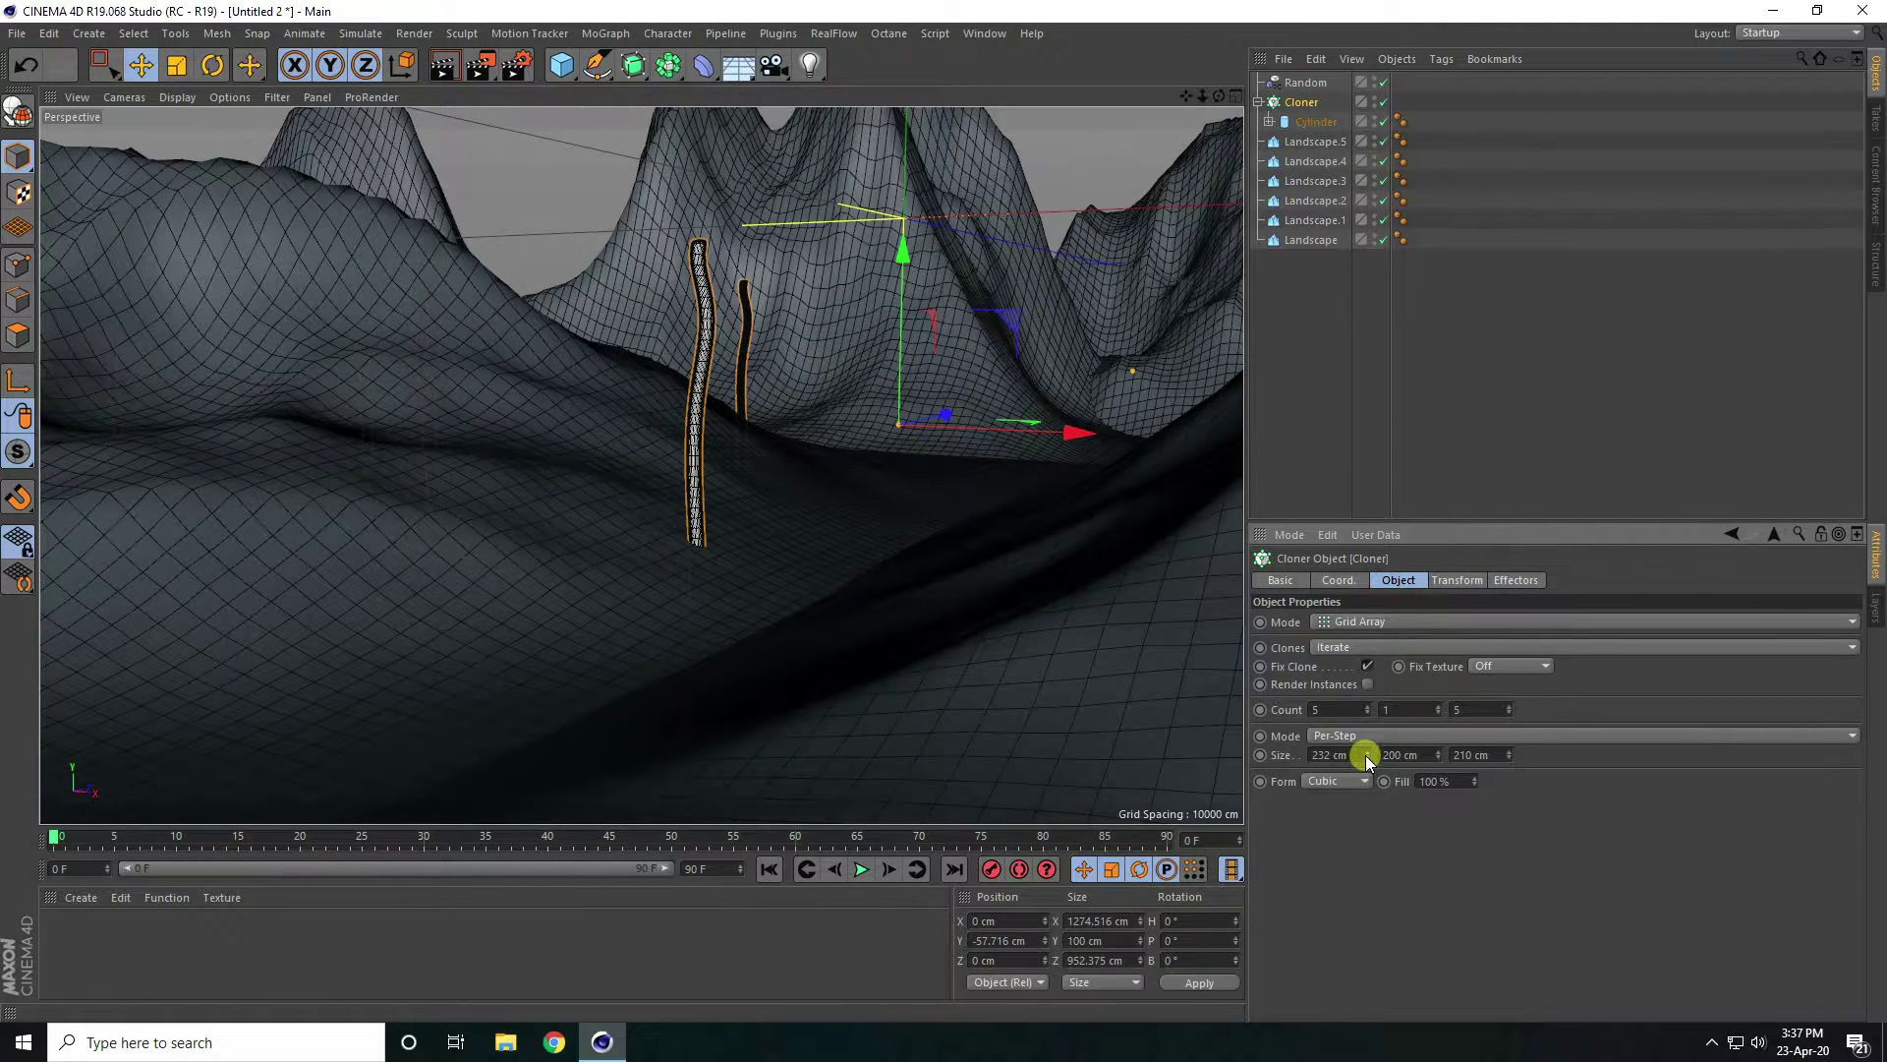
pyautogui.moveTo(1366, 757); pyautogui.dragTo(1367, 757)
pyautogui.moveTo(1508, 753); pyautogui.dragTo(1507, 753)
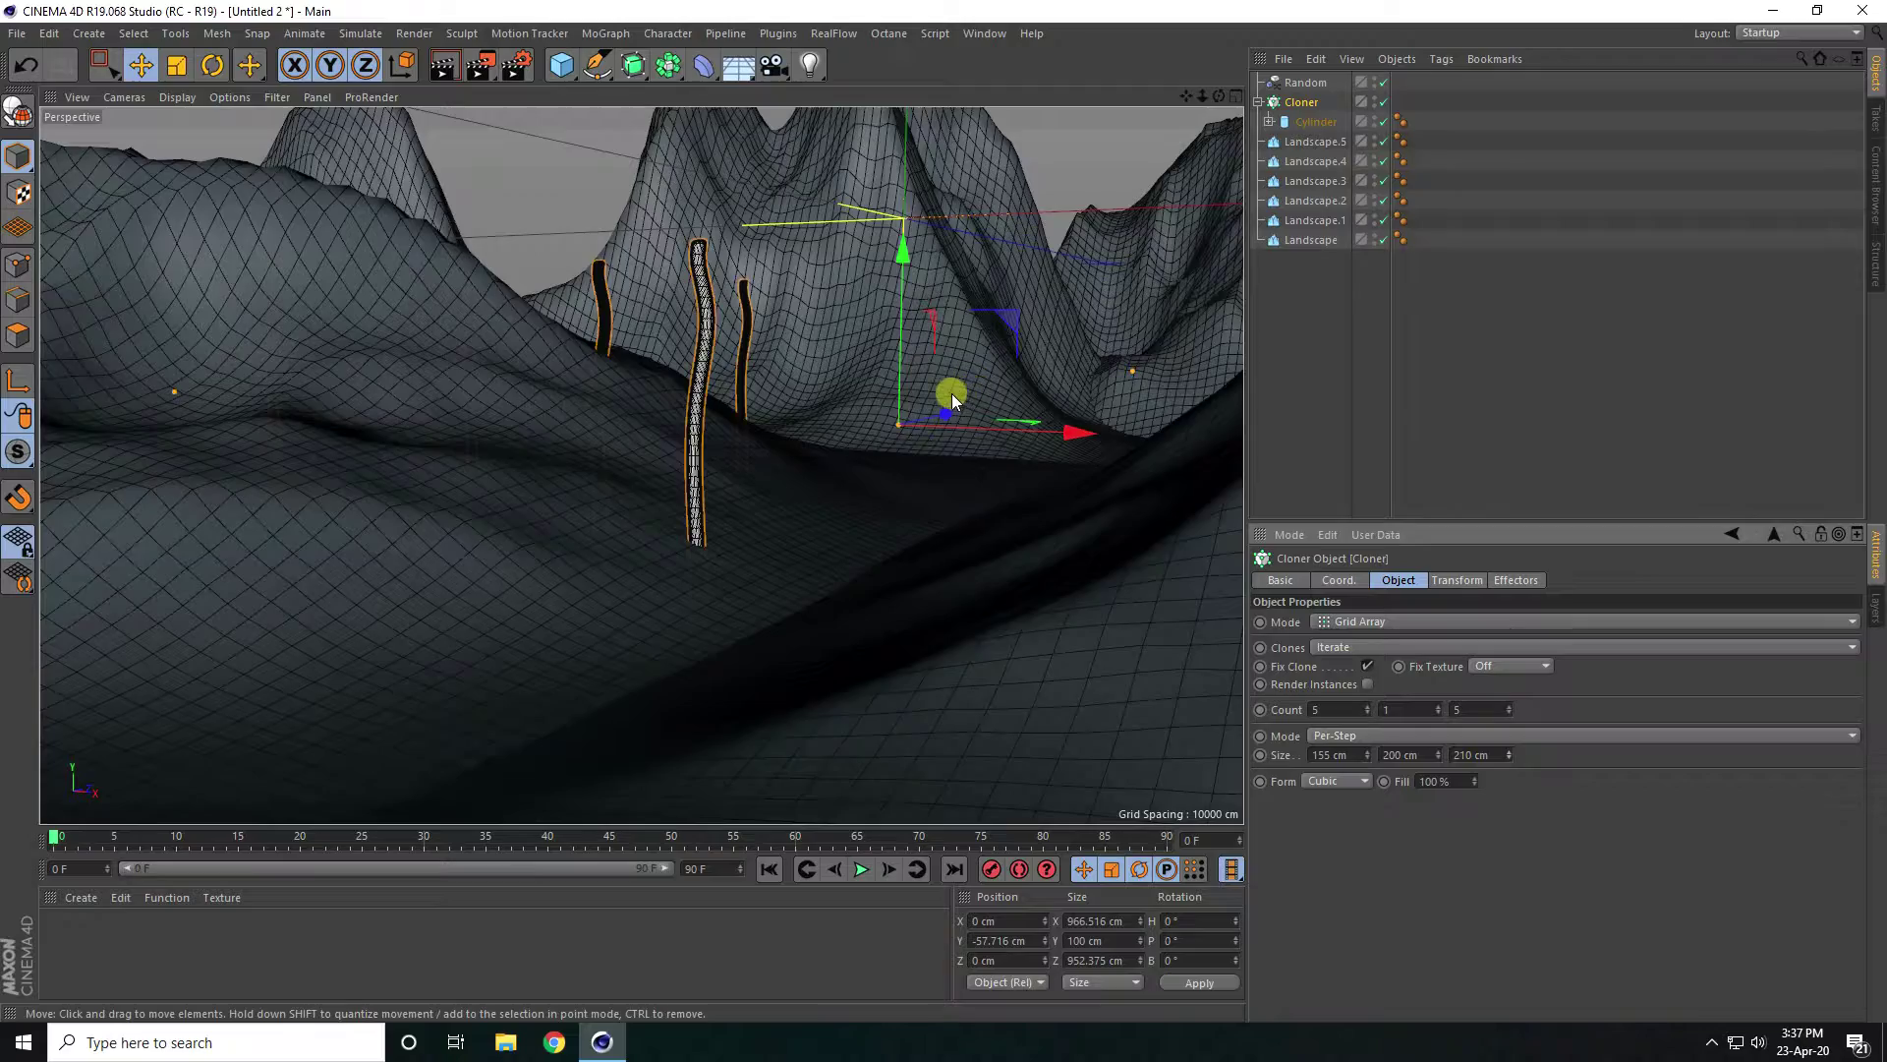
# Add a plane and enlarge it to cover the ground between the mountains.
pyautogui.keyDown('alt'); pyautogui.moveTo(952, 391); pyautogui.dragTo(771, 391); pyautogui.keyUp('alt')
pyautogui.scroll(5, 835, 409)
pyautogui.scroll(-10, 747, 444)
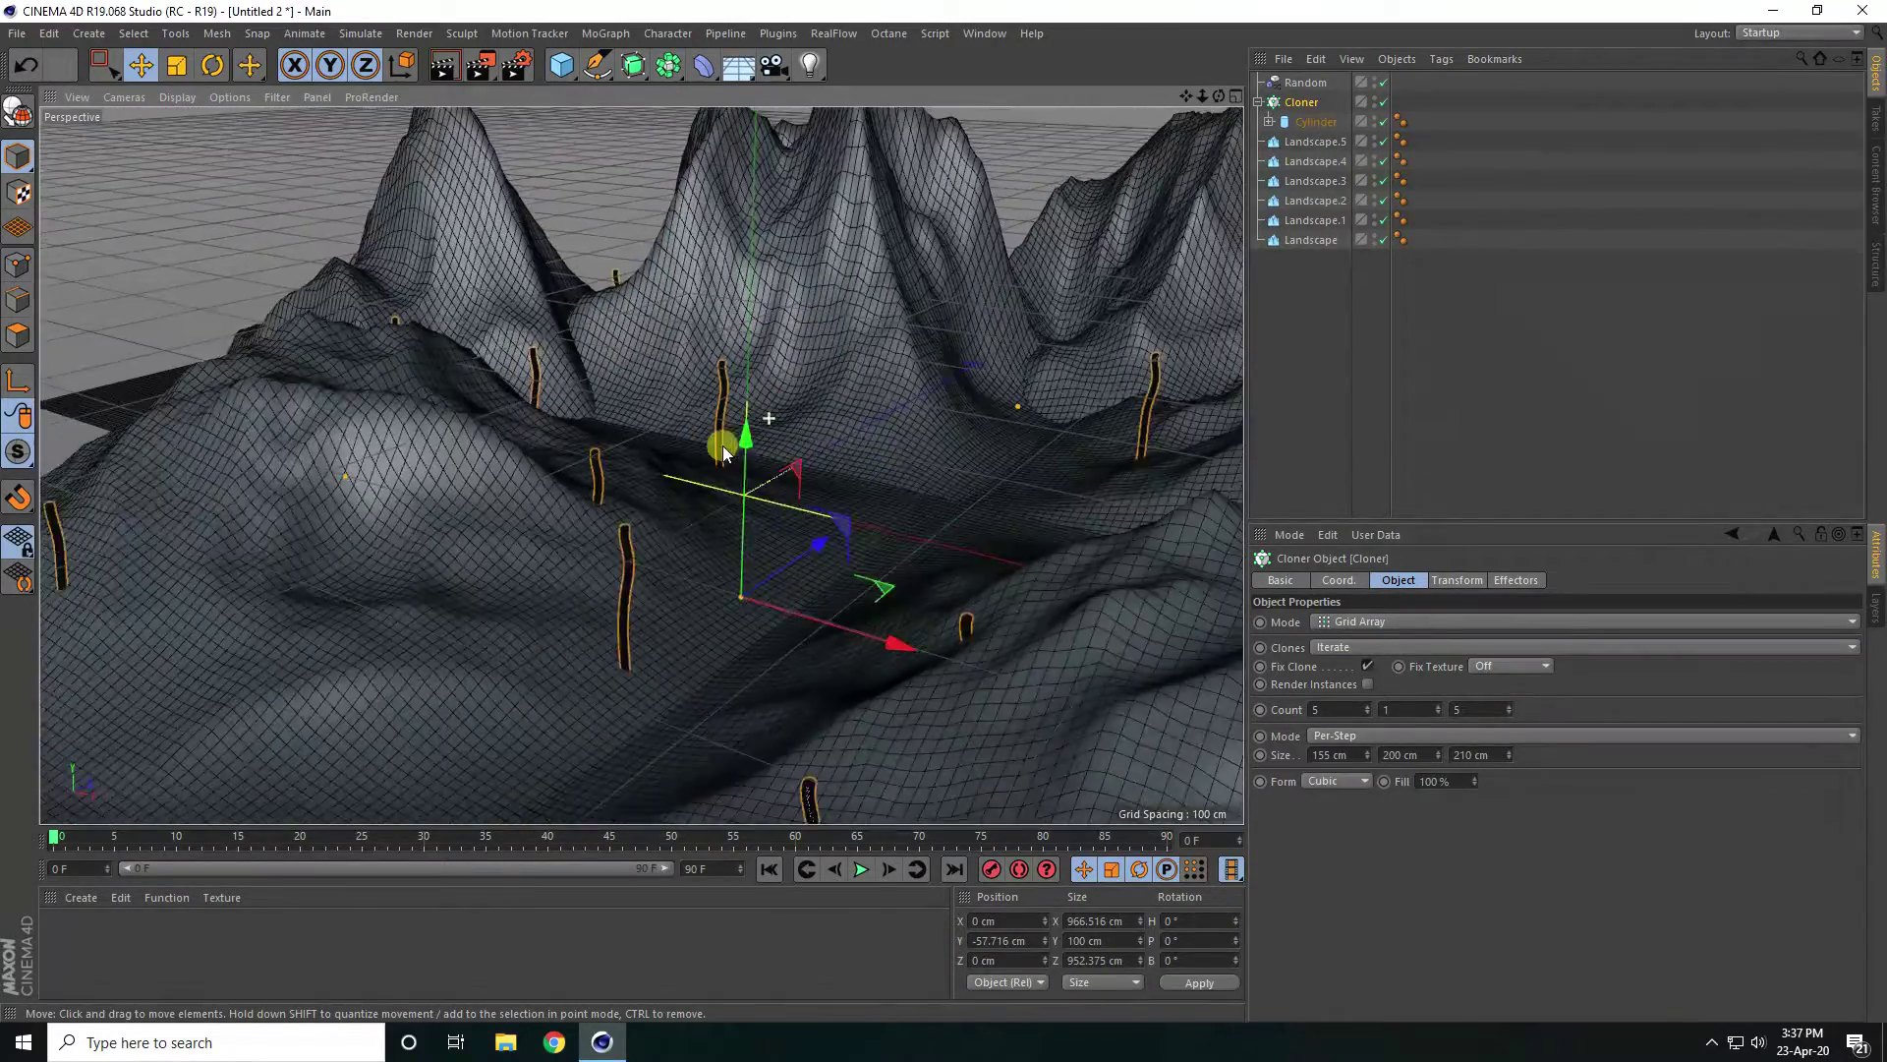
pyautogui.keyDown('alt'); pyautogui.moveTo(717, 448); pyautogui.dragTo(762, 427); pyautogui.keyUp('alt')
pyautogui.scroll(4, 751, 402)
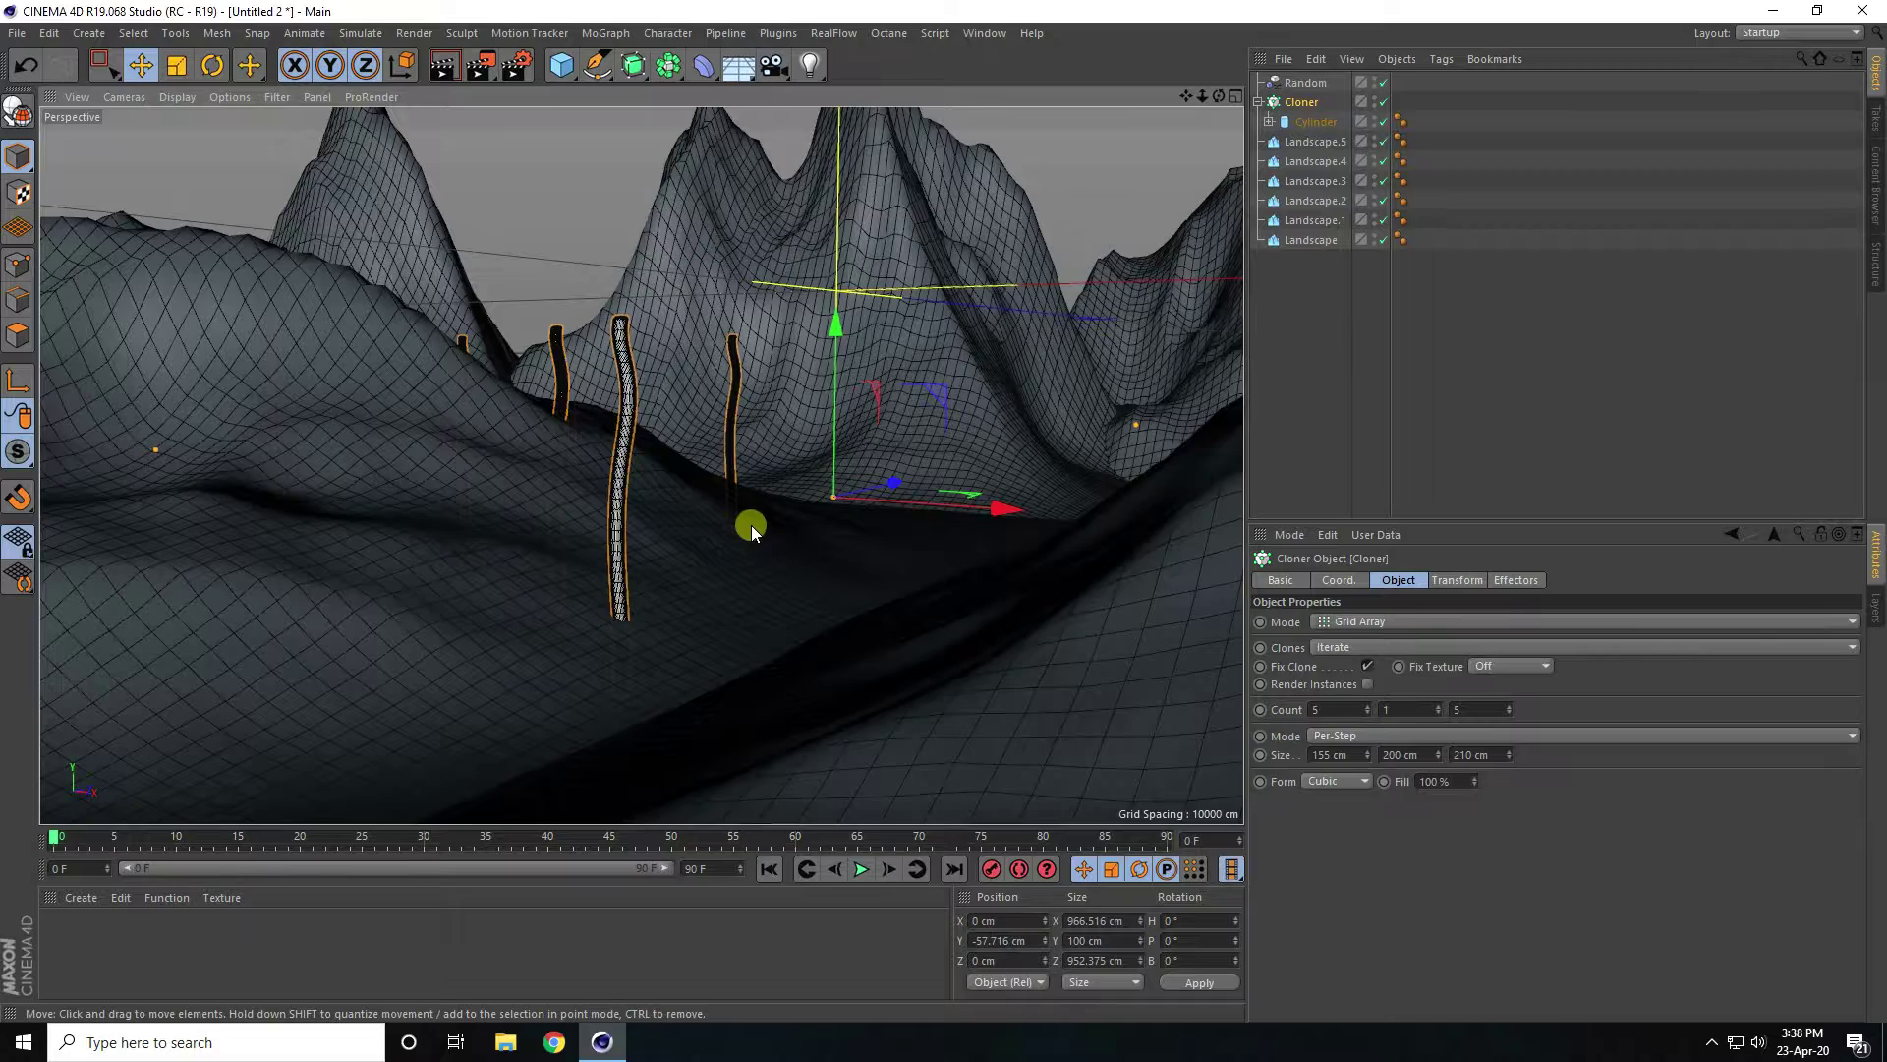
pyautogui.keyDown('alt'); pyautogui.moveTo(751, 525); pyautogui.dragTo(751, 511); pyautogui.keyUp('alt')
pyautogui.click(570, 71)
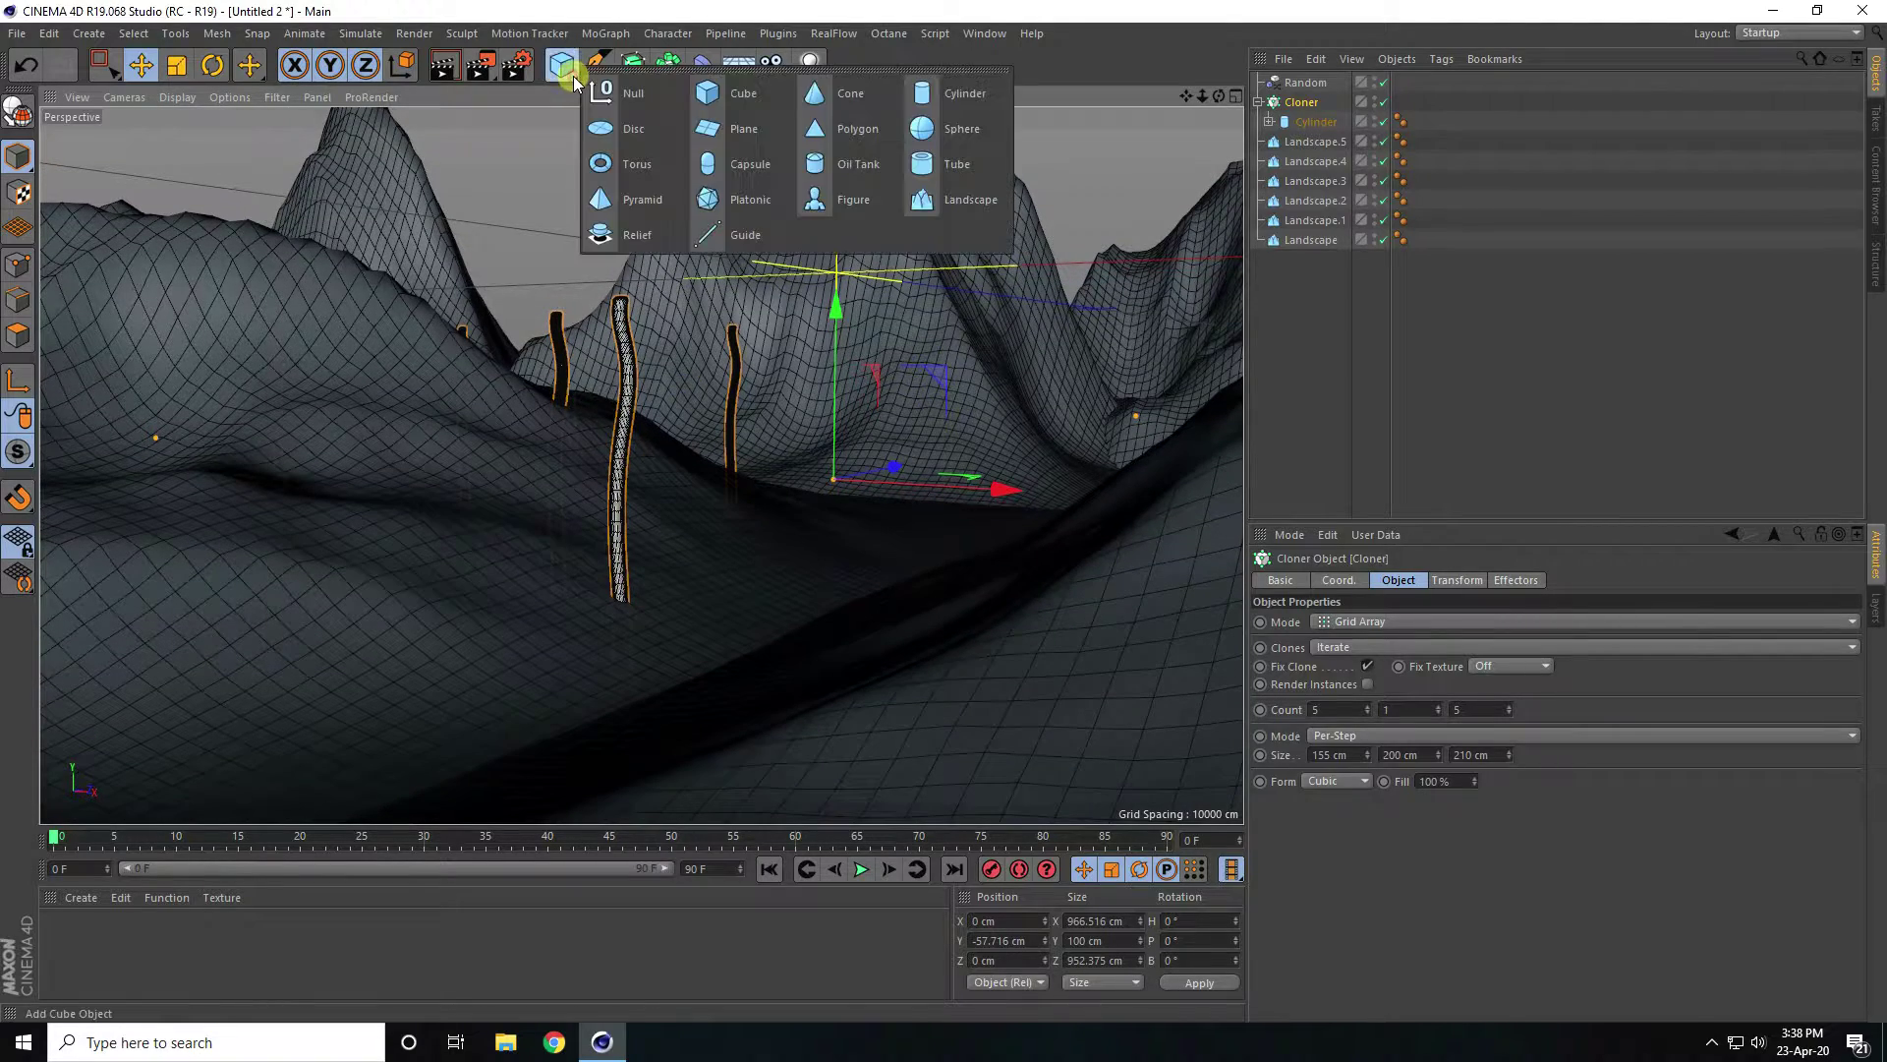
pyautogui.click(725, 141)
pyautogui.keyDown('alt'); pyautogui.moveTo(724, 135); pyautogui.dragTo(1178, 432); pyautogui.keyUp('alt')
pyautogui.moveTo(938, 724); pyautogui.dragTo(694, 527)
pyautogui.moveTo(889, 536); pyautogui.dragTo(1059, 444)
# Move the original landscape outward along X to about -359 cm.
pyautogui.click(777, 554)
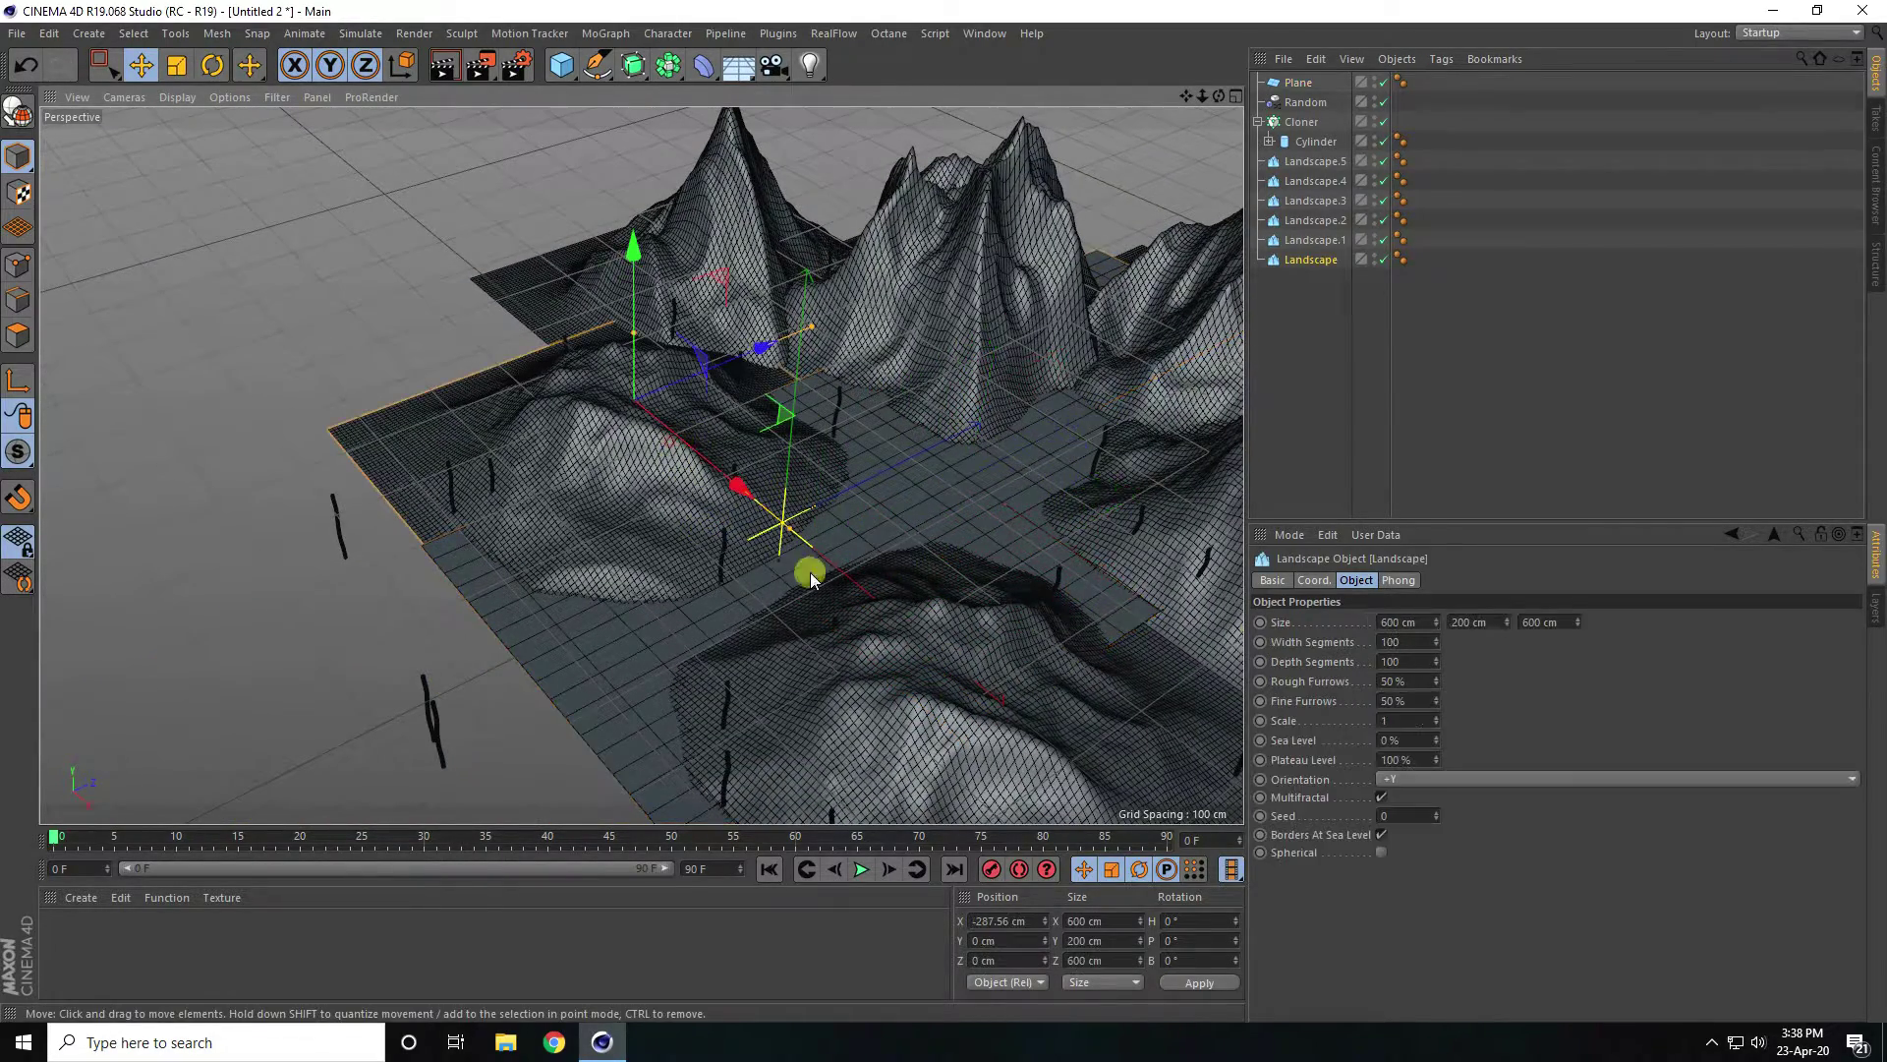
pyautogui.moveTo(737, 517); pyautogui.dragTo(870, 504)
pyautogui.keyDown('alt'); pyautogui.moveTo(674, 570); pyautogui.dragTo(652, 368); pyautogui.keyUp('alt')
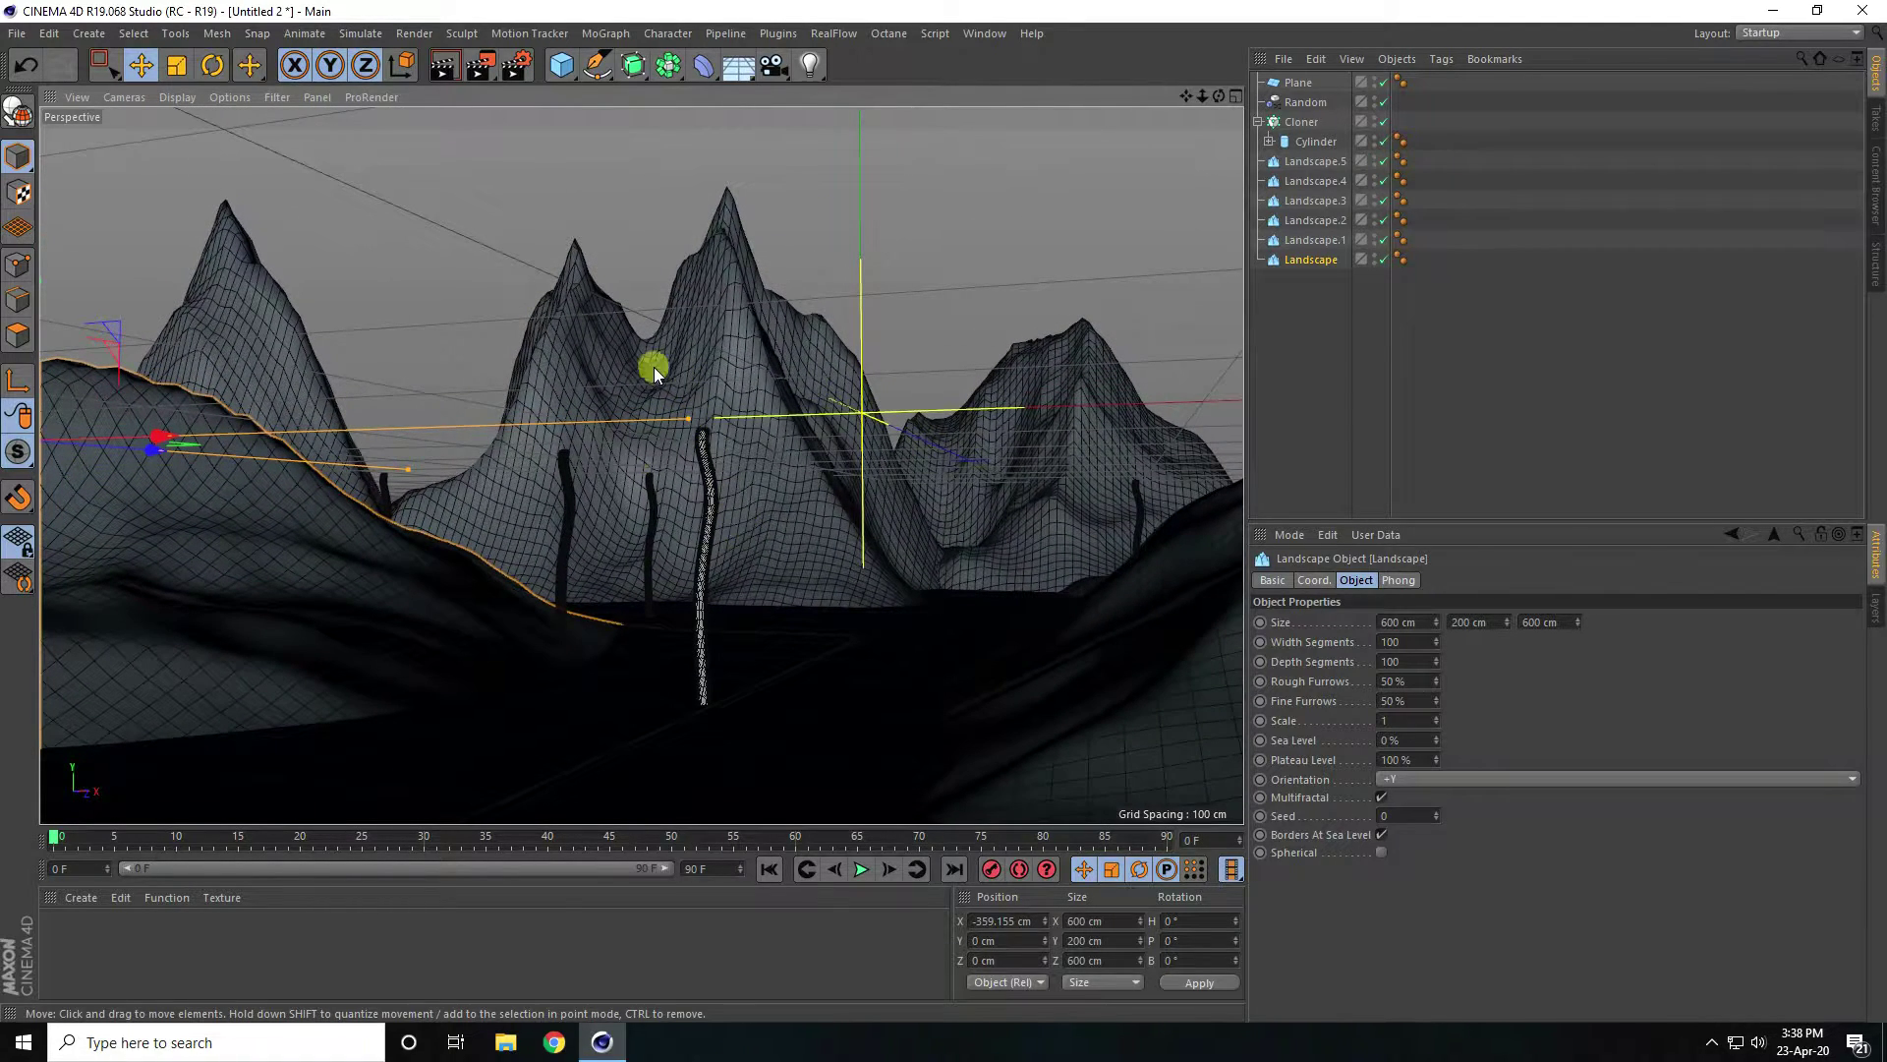
# Add an n-Side spline and reduce its sides to 3 to make a triangle.
pyautogui.click(606, 78)
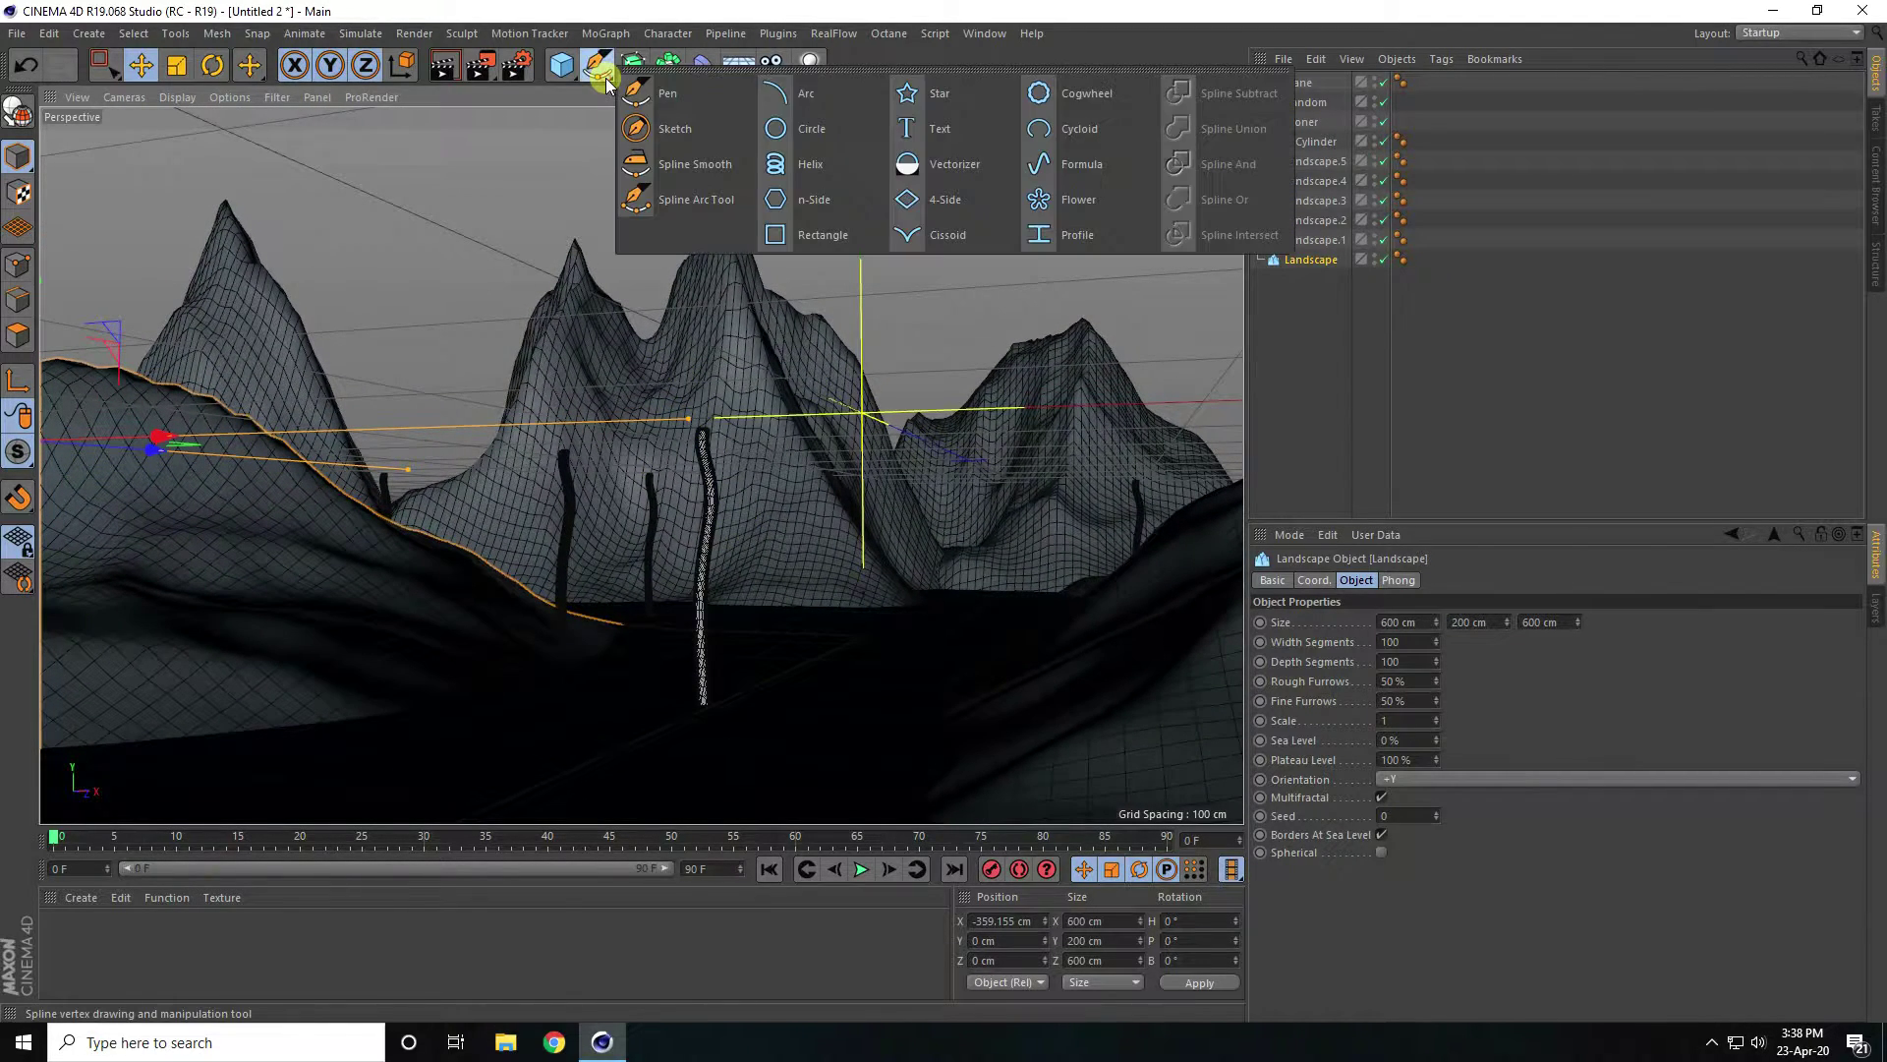
pyautogui.click(840, 203)
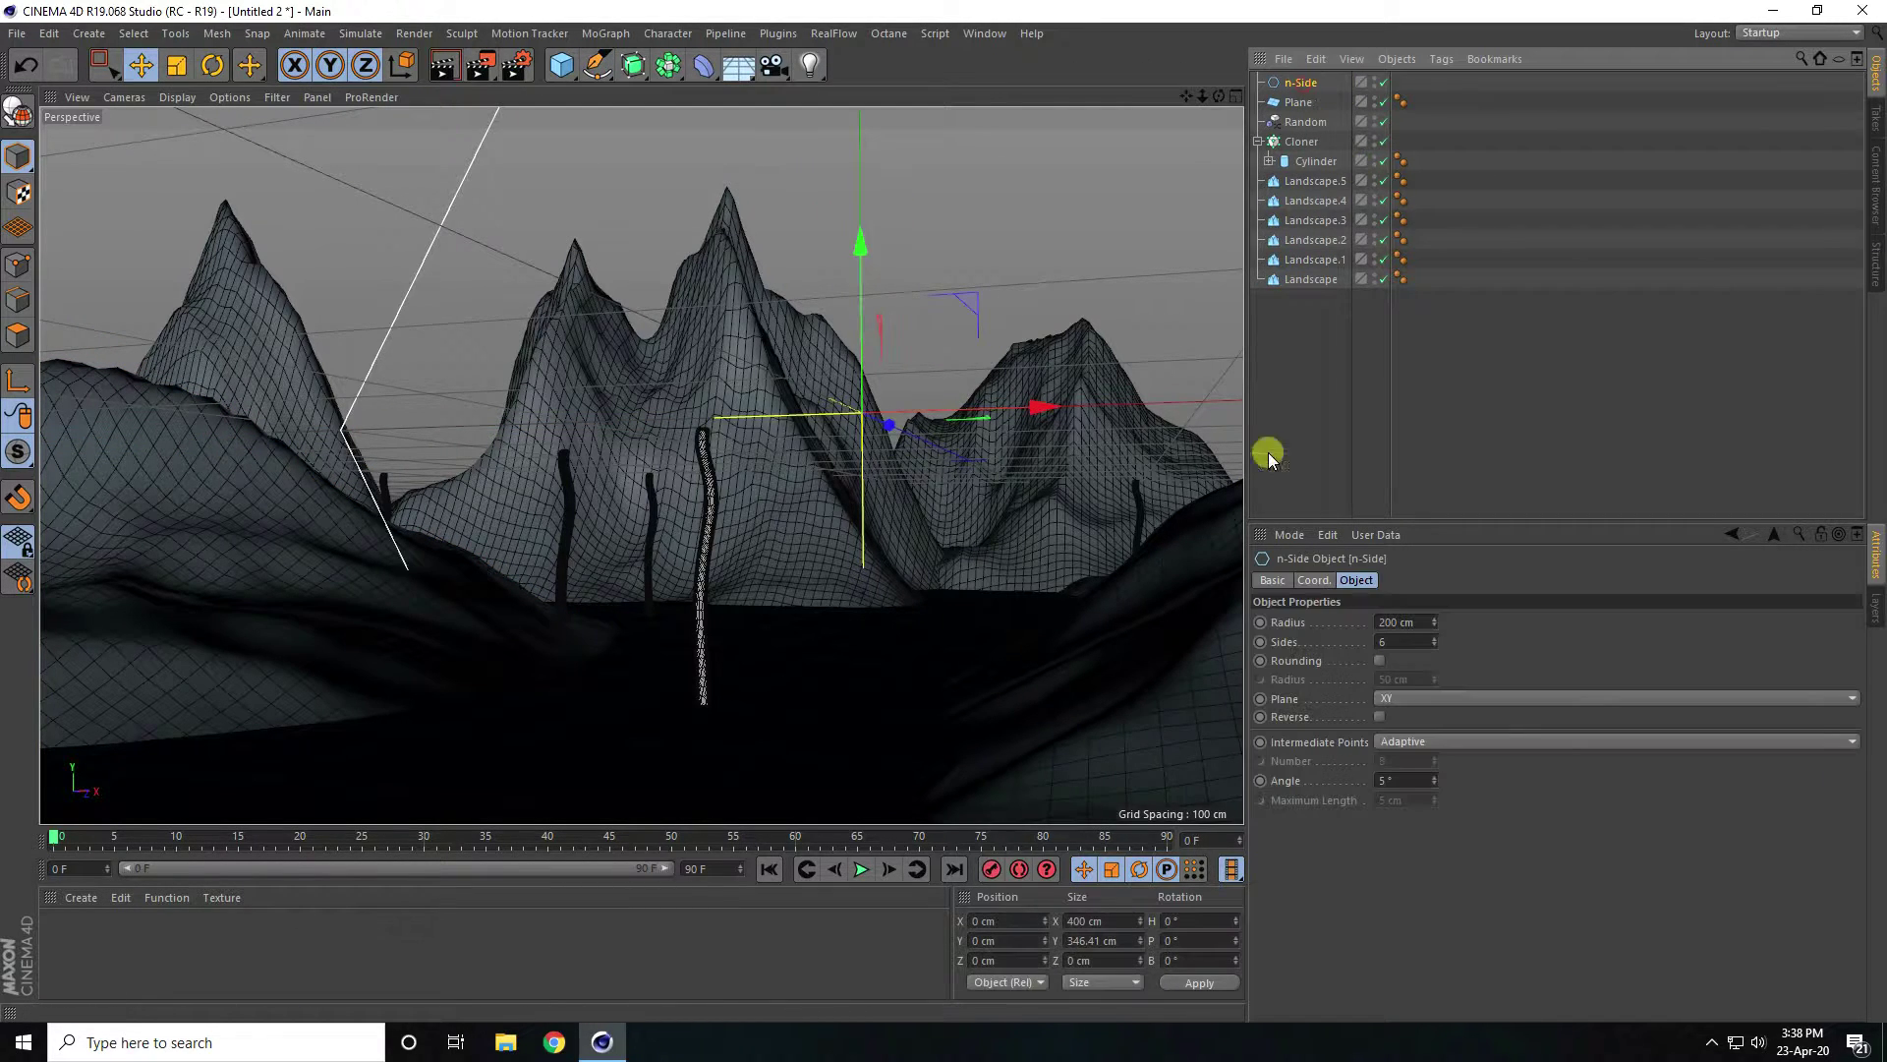
pyautogui.click(1435, 646)
pyautogui.click(1435, 645)
pyautogui.click(1435, 645)
# Scale the triangle spline down to about 70 cm tall and move it in the negative X direction.
pyautogui.press('t')
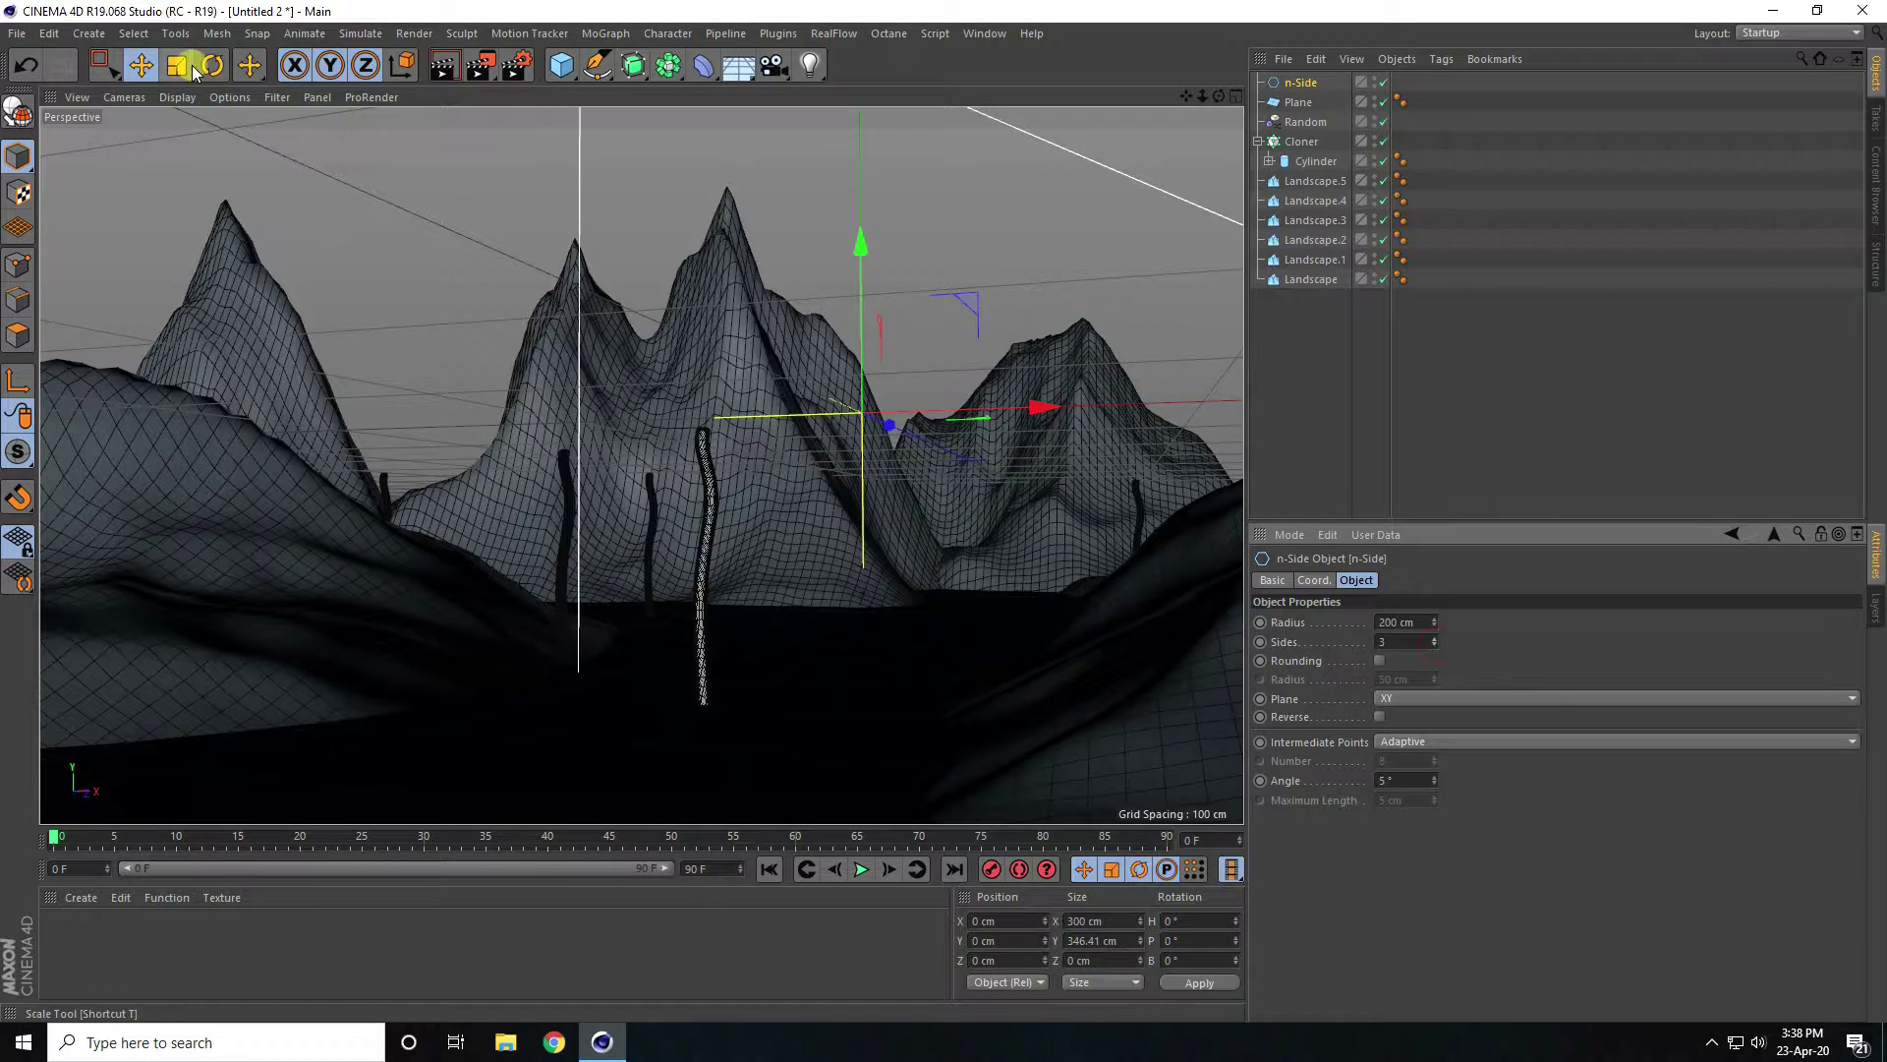
pyautogui.moveTo(830, 272); pyautogui.dragTo(350, 340)
pyautogui.click(142, 65)
pyautogui.moveTo(1030, 418); pyautogui.dragTo(840, 413)
# Add a circle spline with a radius of 0.5 cm.
pyautogui.moveTo(598, 65); pyautogui.dragTo(816, 135)
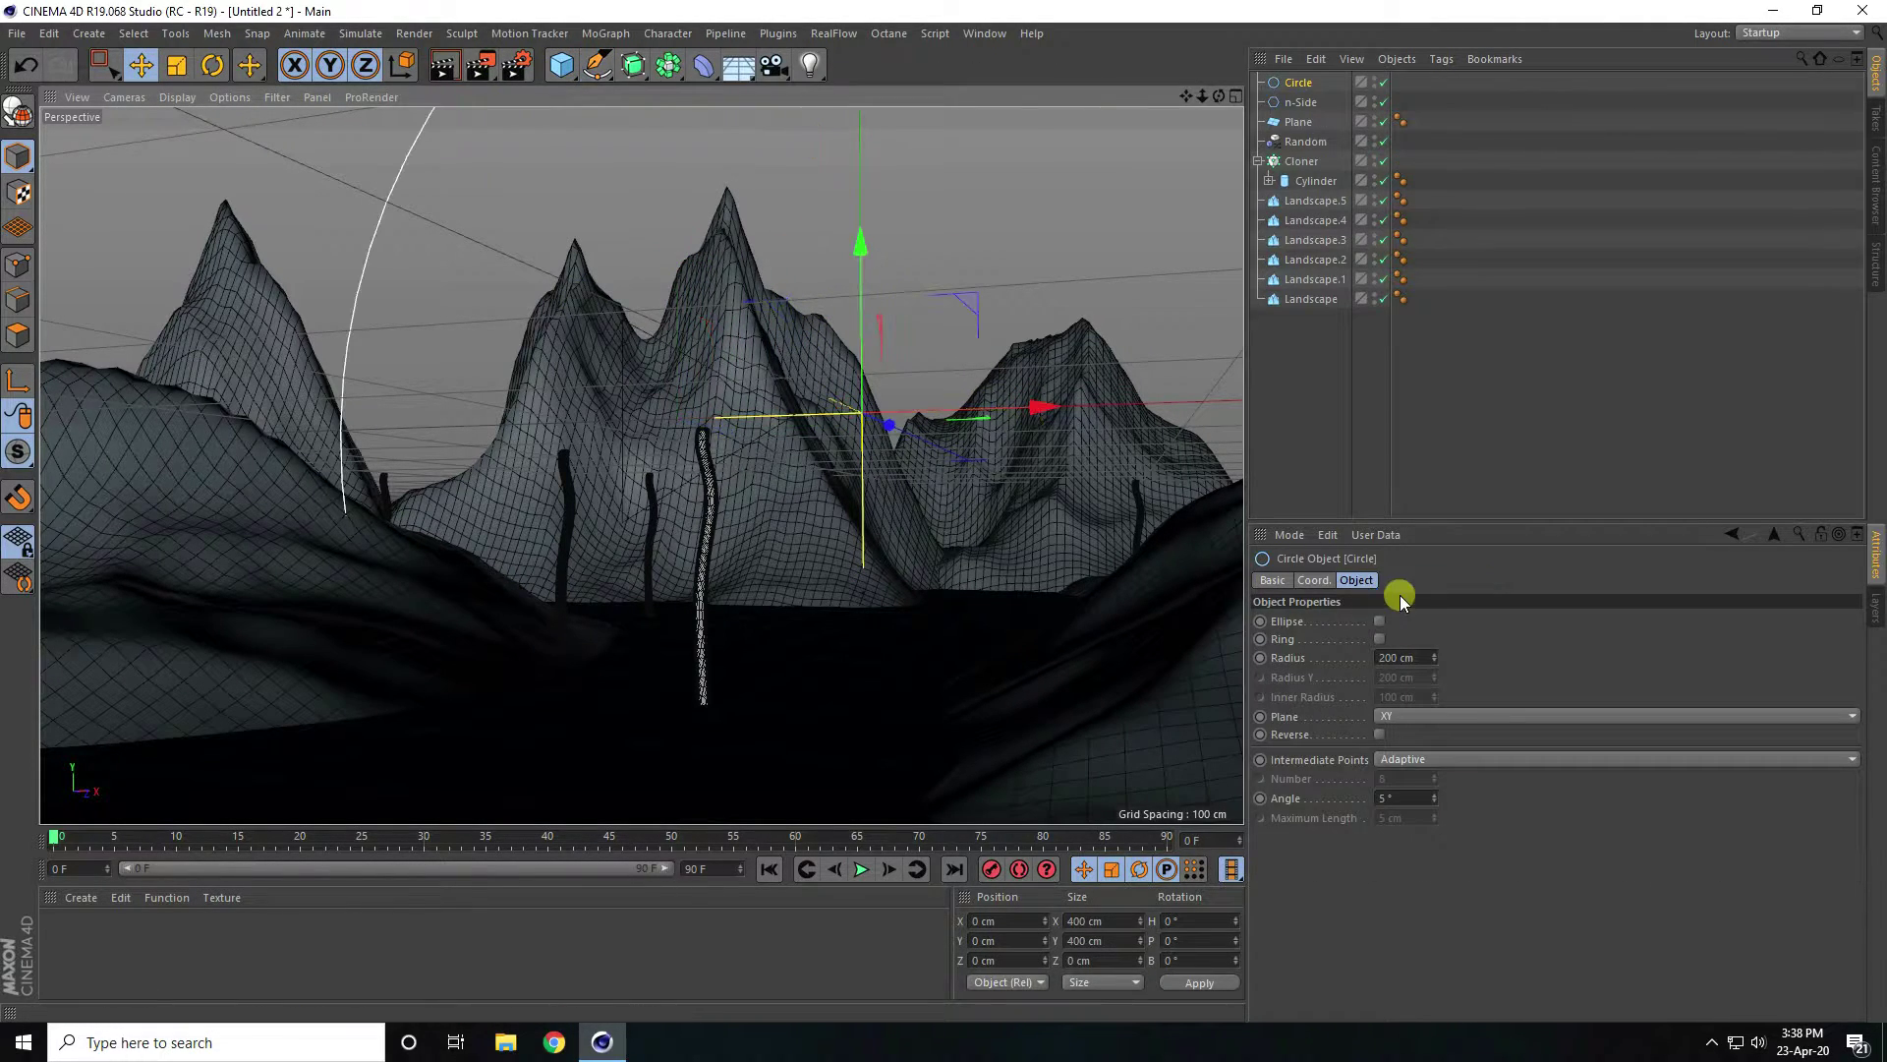
pyautogui.write('0.5')
pyautogui.press('Return')
# Add a Sweep object and nest the circle and n-Side splines in it, with the circle as the profile.
pyautogui.moveTo(633, 65); pyautogui.dragTo(727, 173)
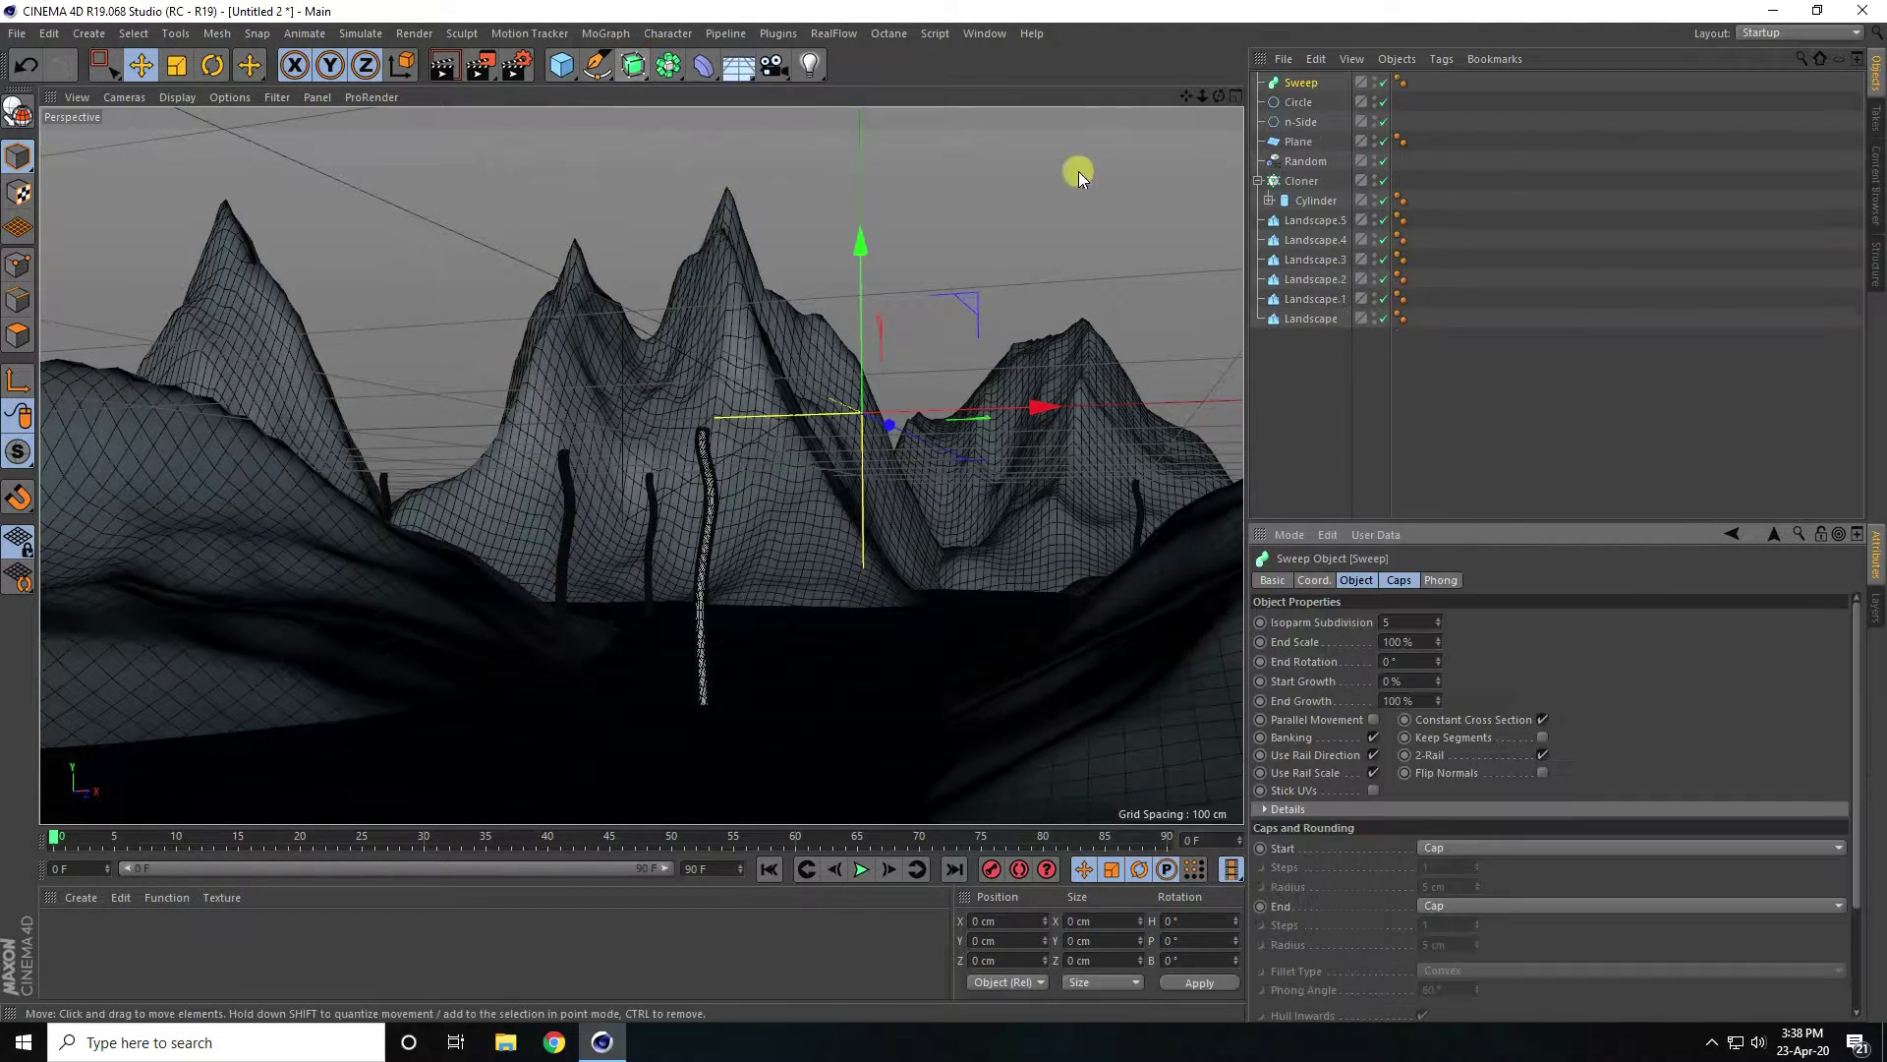
pyautogui.click(1297, 102)
pyautogui.keyDown('ctrl'); pyautogui.click(1300, 122); pyautogui.keyUp('ctrl')
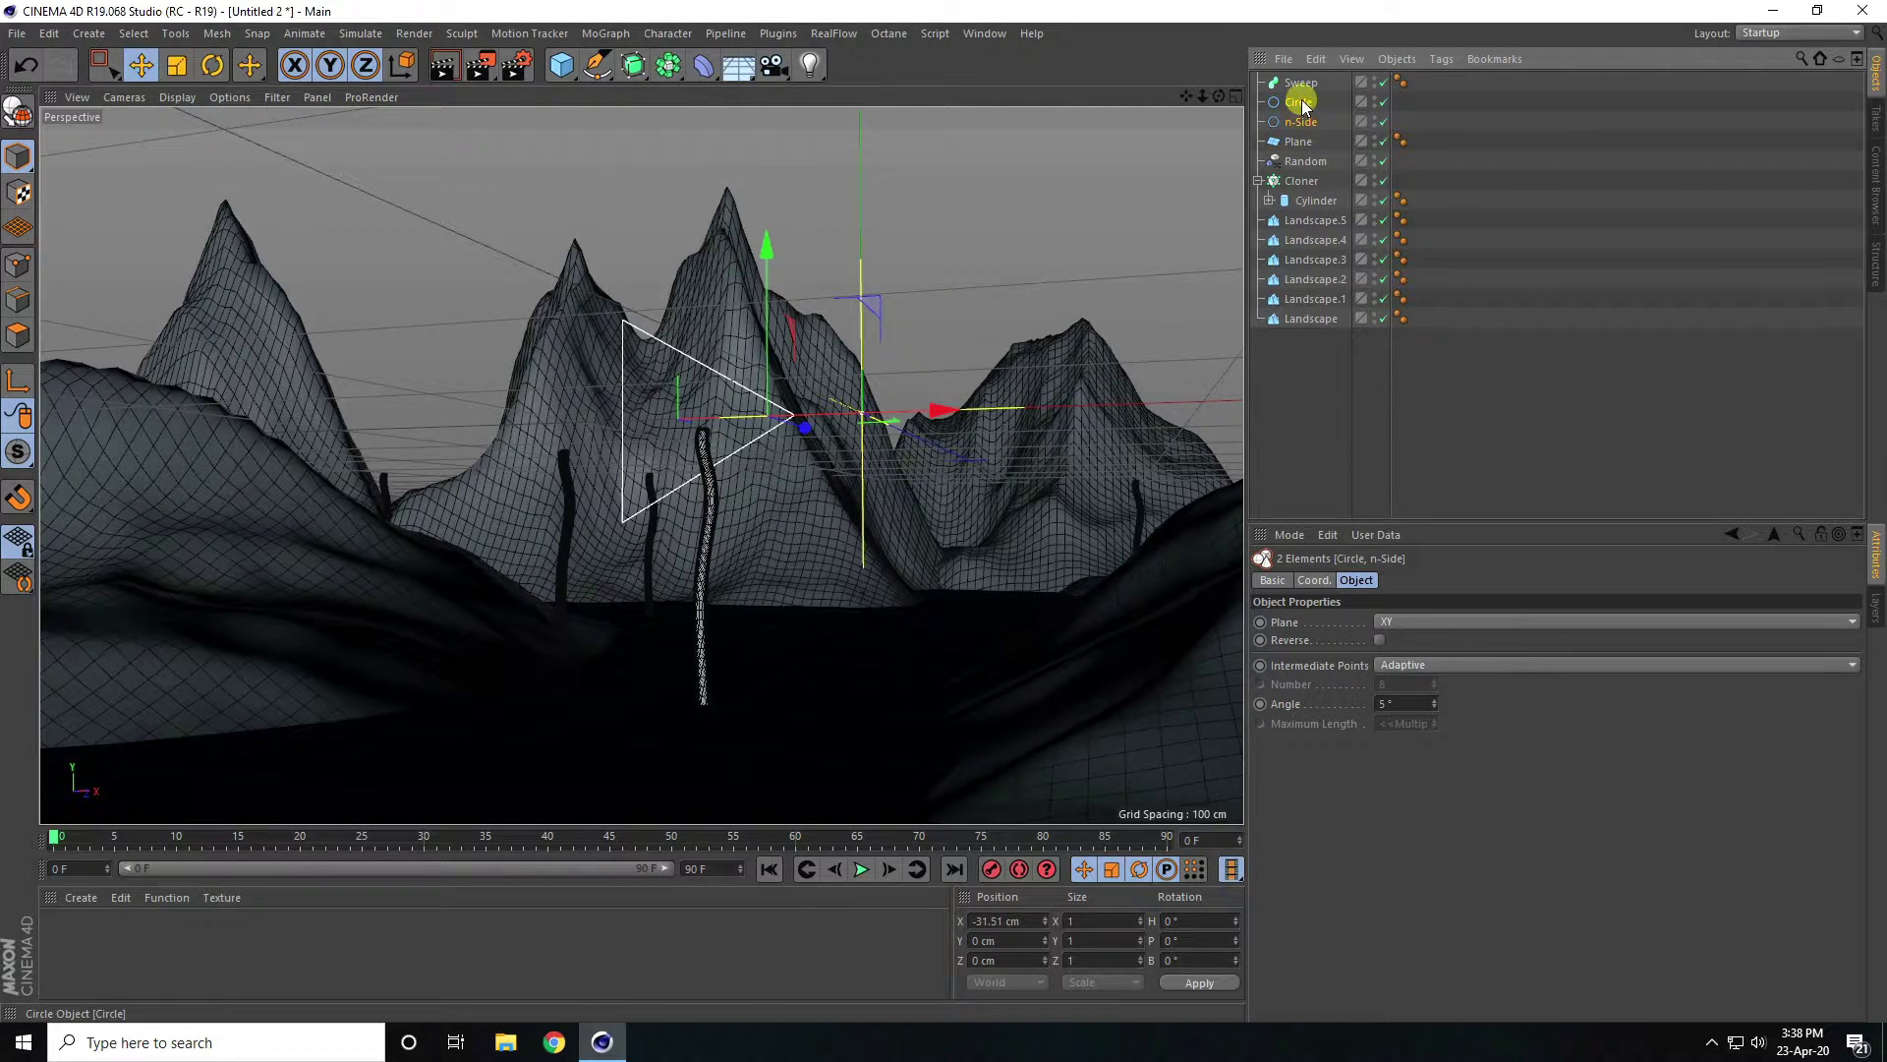
pyautogui.moveTo(1299, 89); pyautogui.dragTo(1296, 82)
pyautogui.click(717, 428)
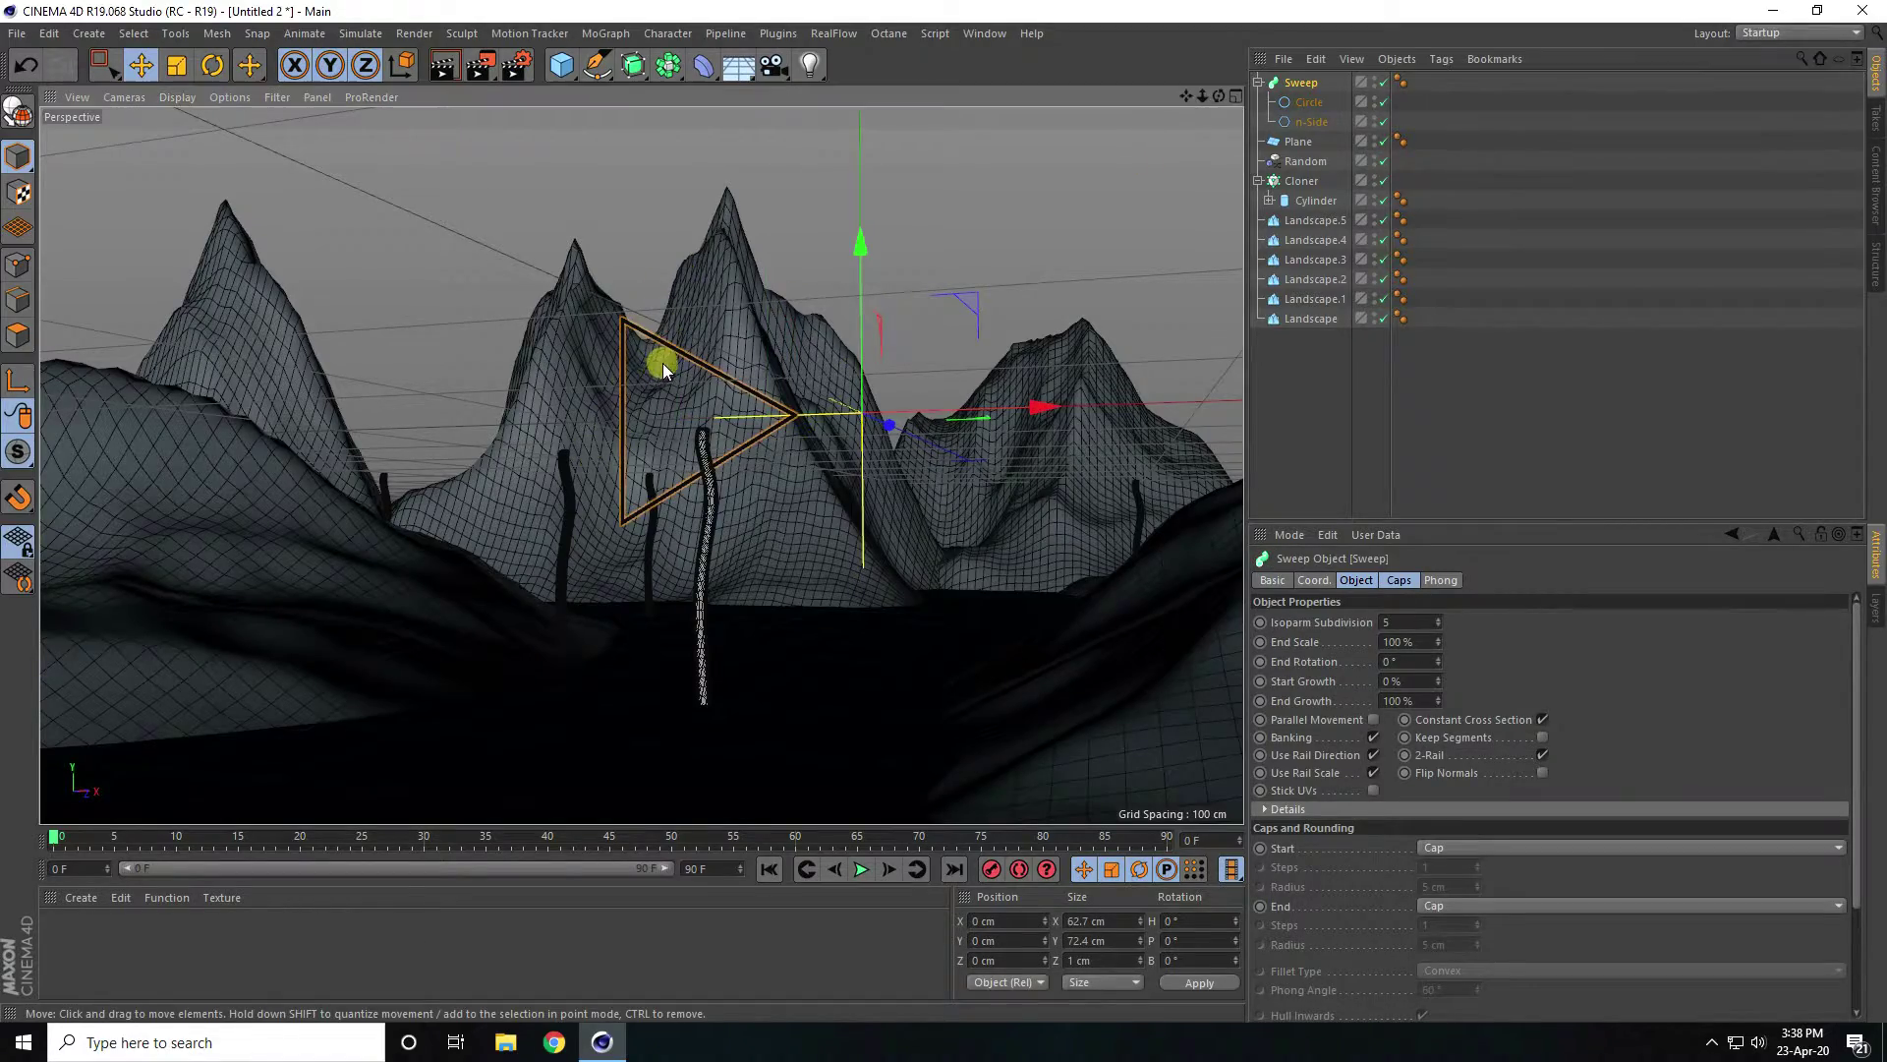
# Open the Octane Live Viewer and dock it beside the perspective viewport.
pyautogui.scroll(5, 658, 371)
pyautogui.scroll(-5, 723, 313)
pyautogui.keyDown('alt'); pyautogui.moveTo(669, 380); pyautogui.dragTo(680, 482); pyautogui.keyUp('alt')
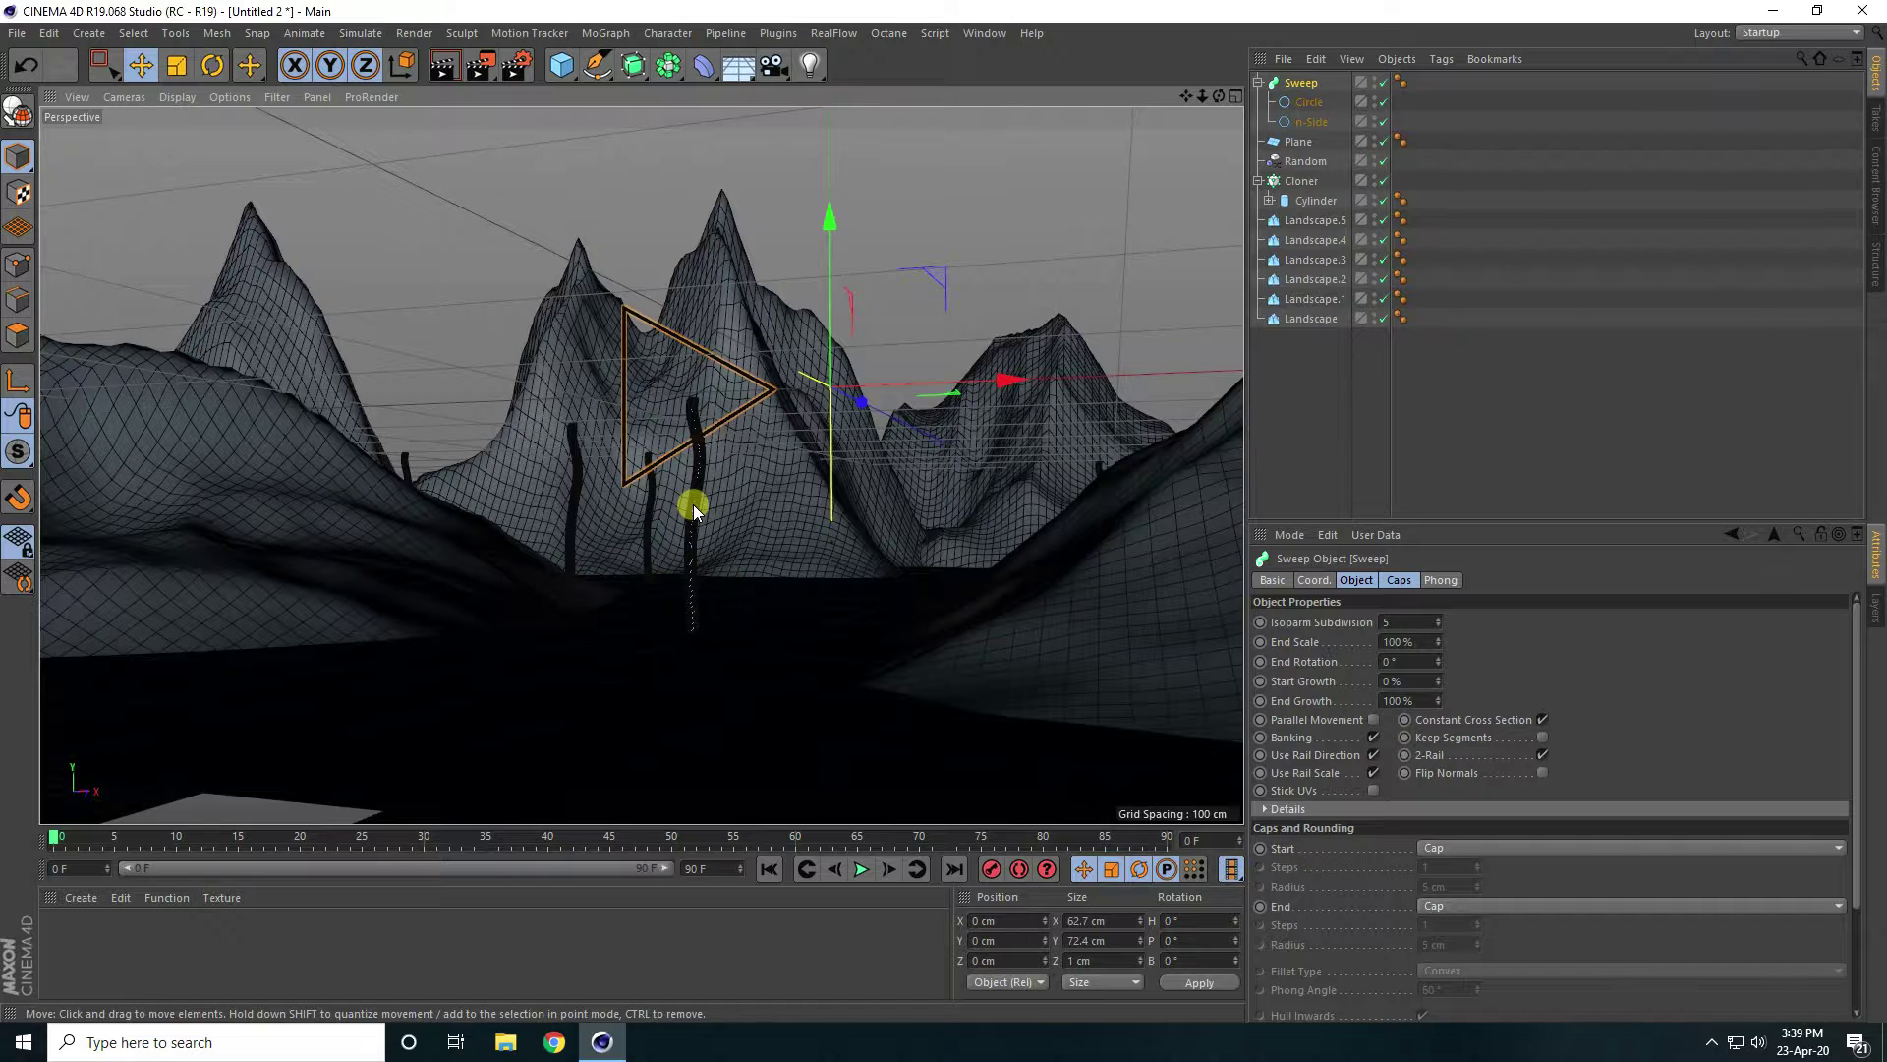
pyautogui.keyDown('alt'); pyautogui.moveTo(788, 471); pyautogui.dragTo(745, 492); pyautogui.keyUp('alt')
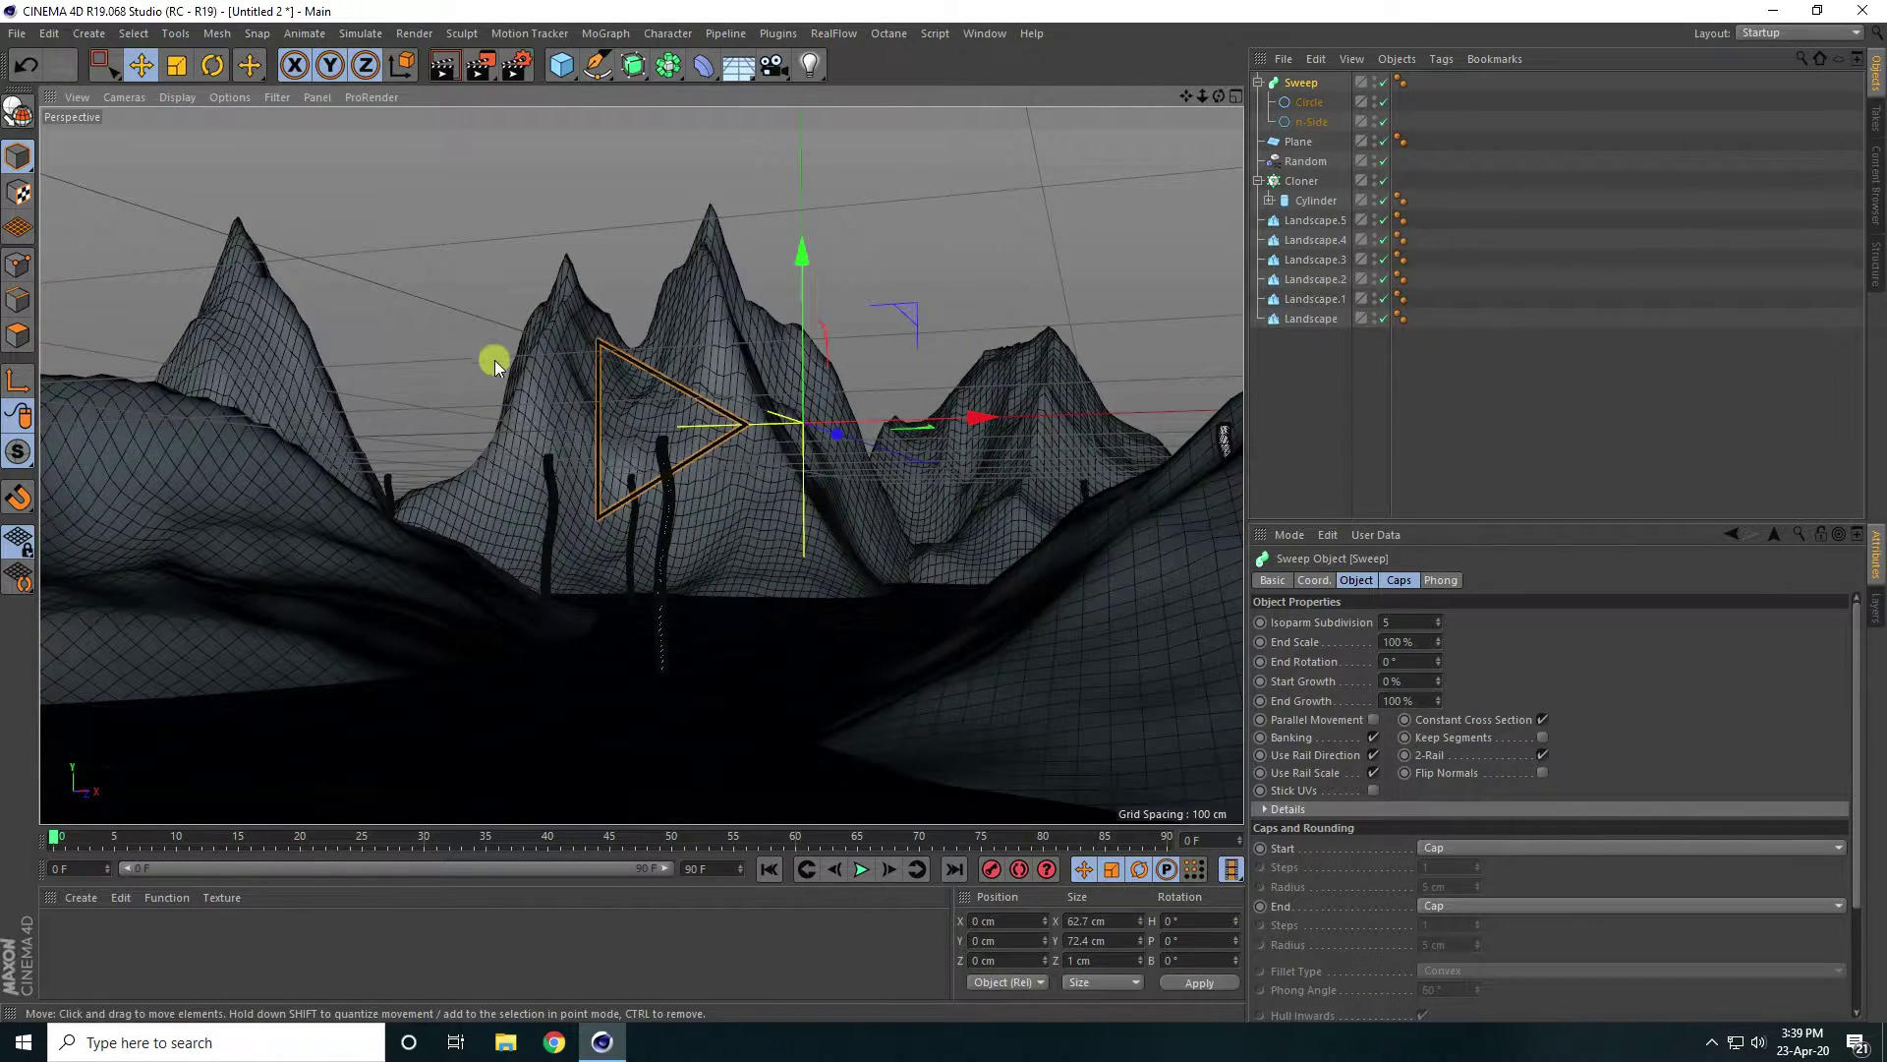
pyautogui.click(885, 38)
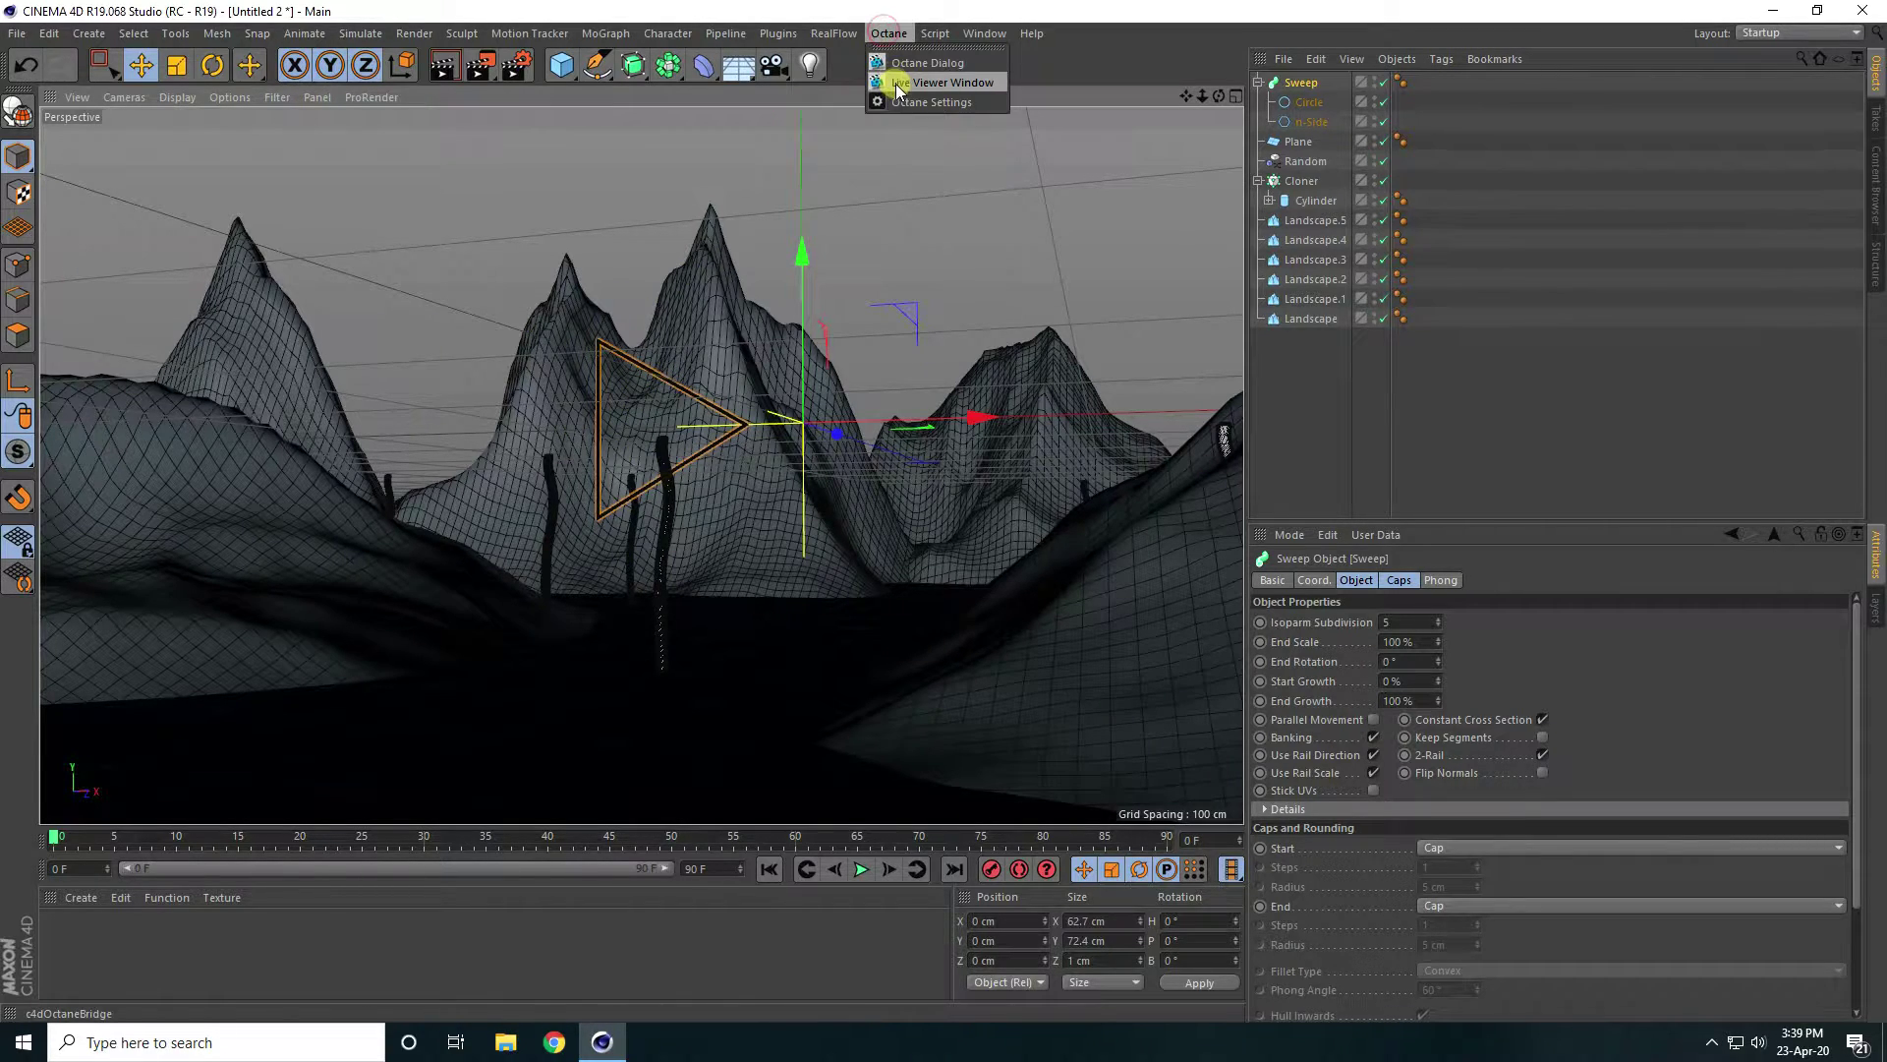
pyautogui.click(946, 74)
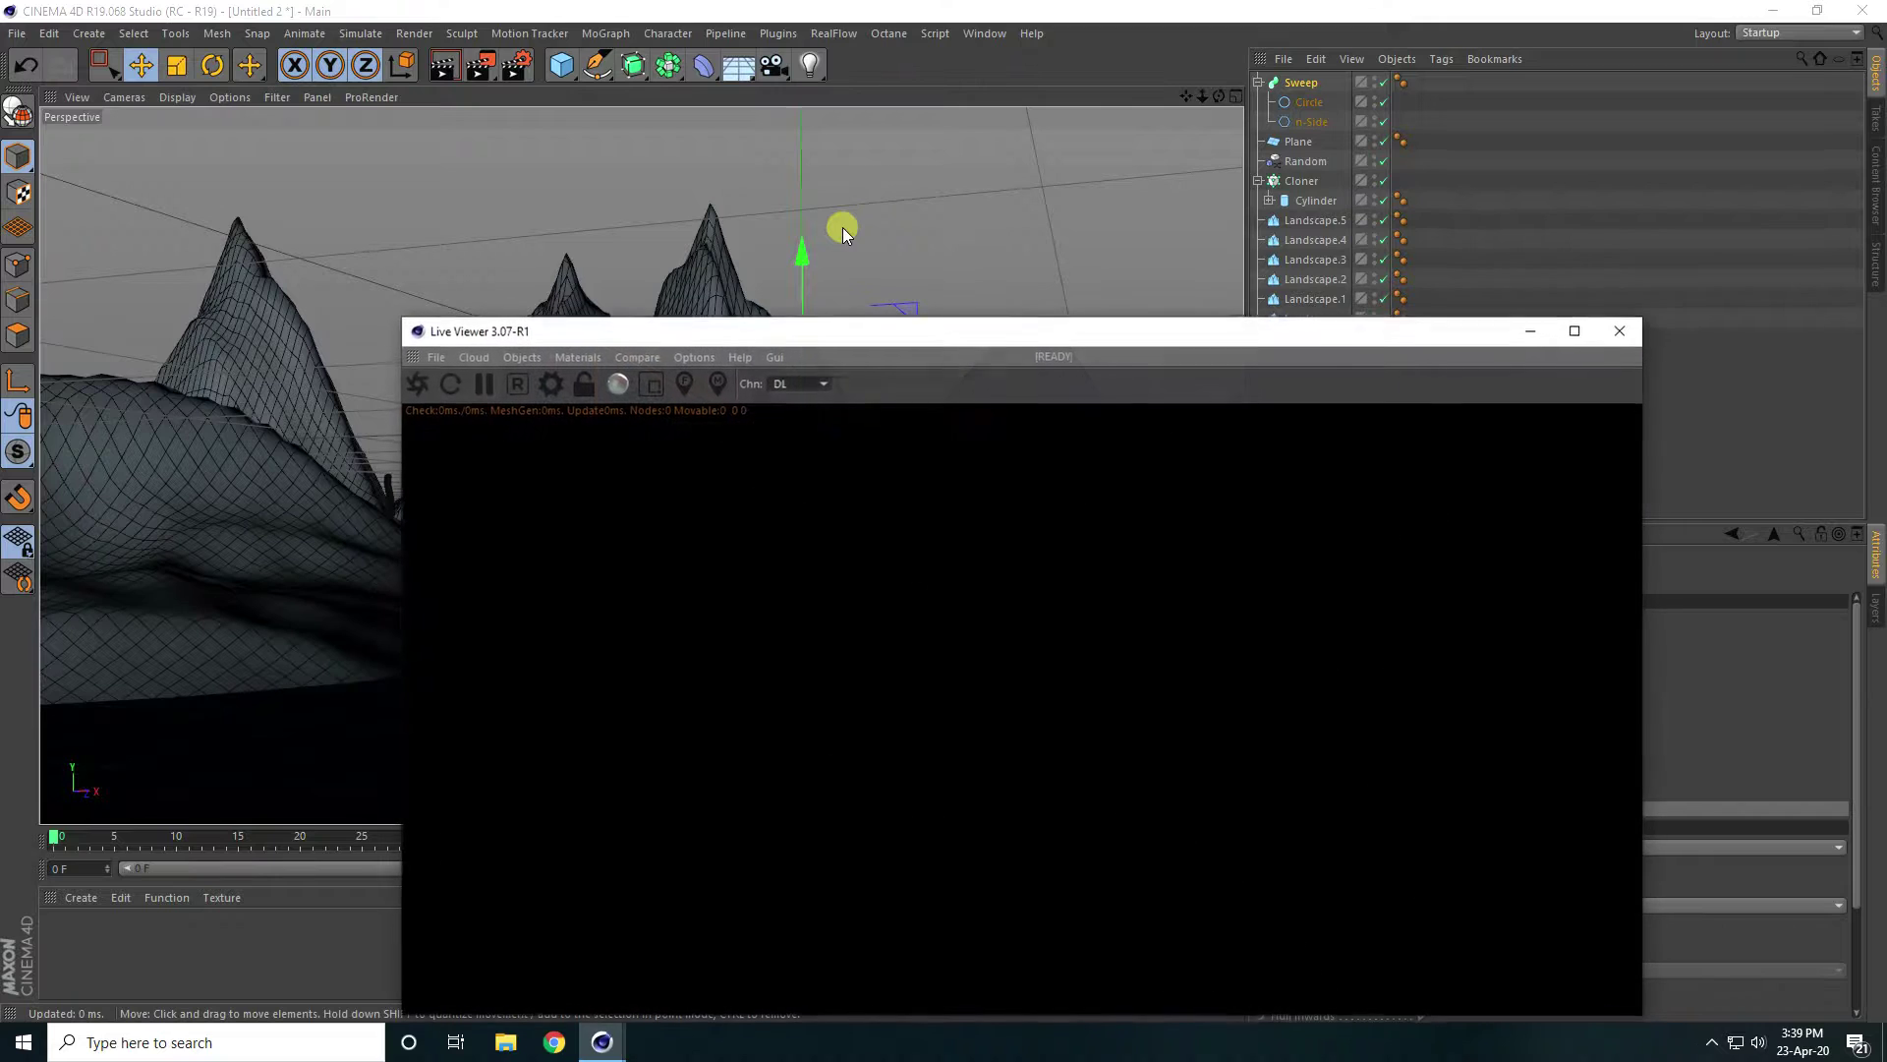
pyautogui.moveTo(668, 331); pyautogui.dragTo(896, 195)
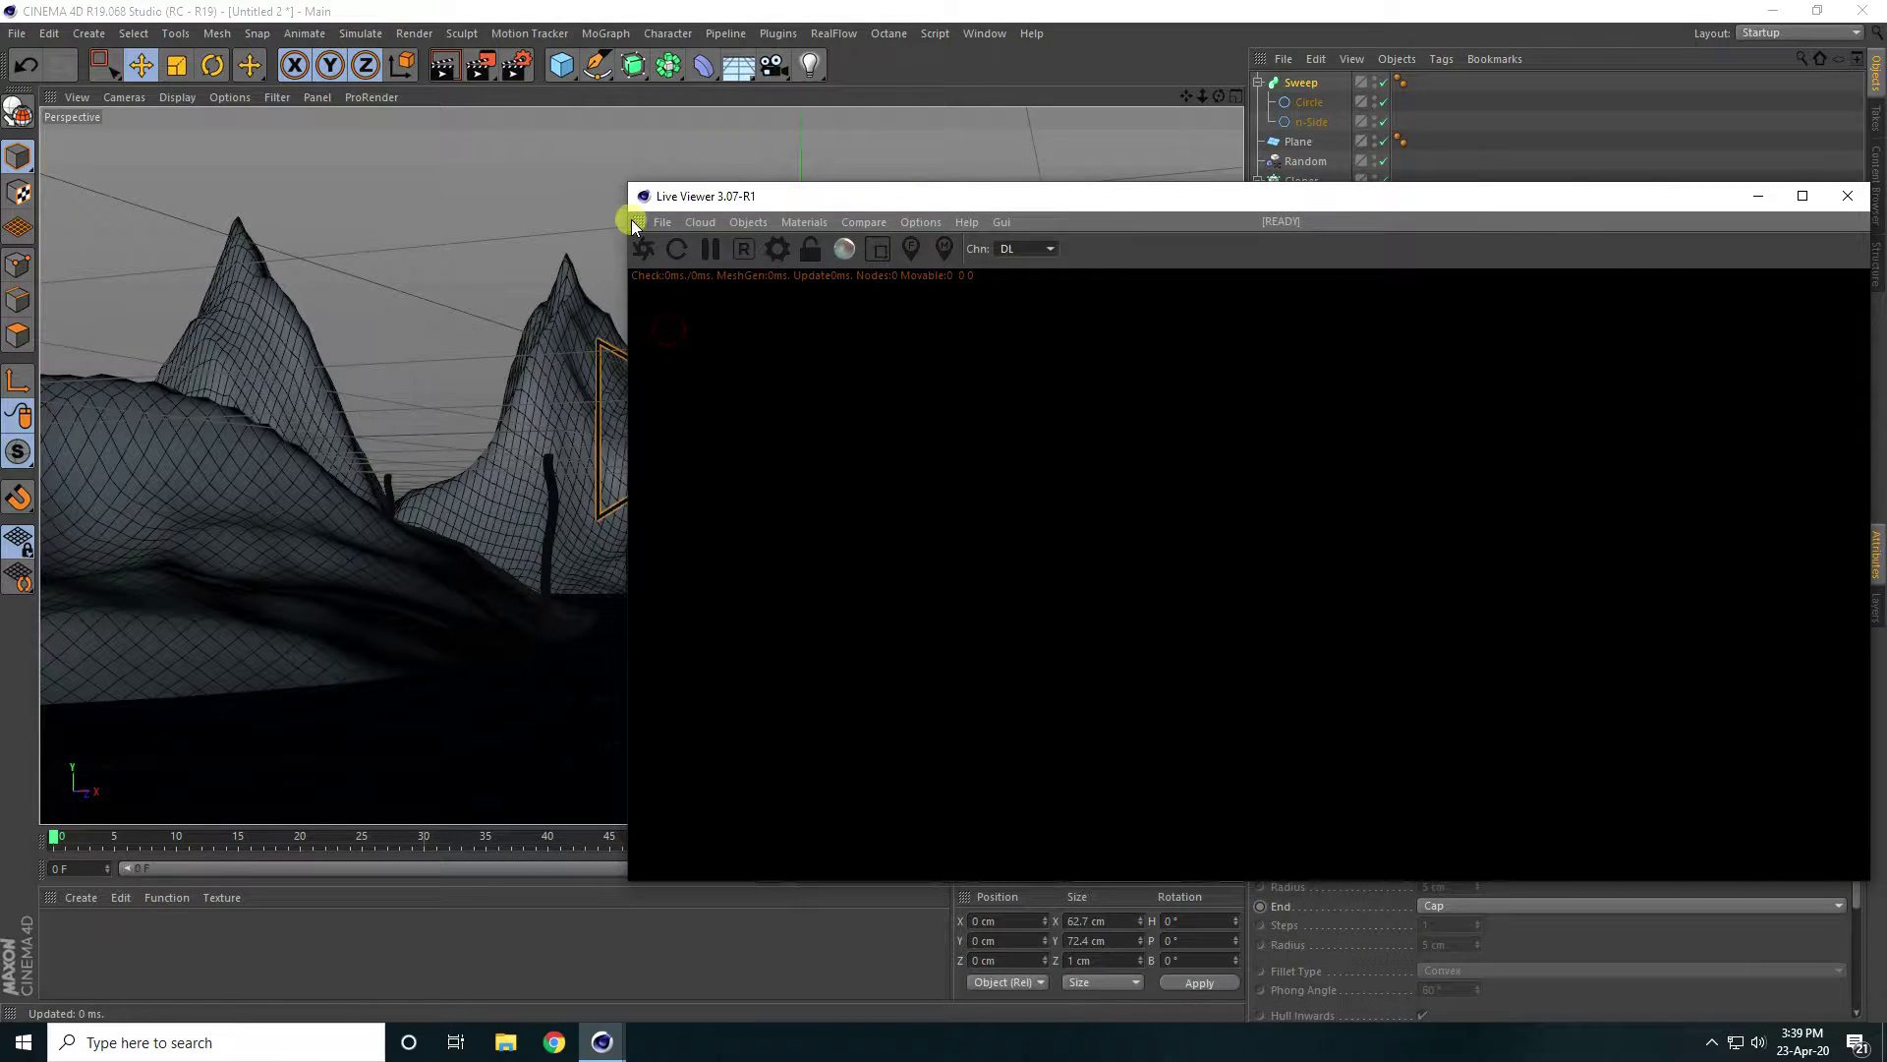
pyautogui.moveTo(161, 215); pyautogui.dragTo(161, 216)
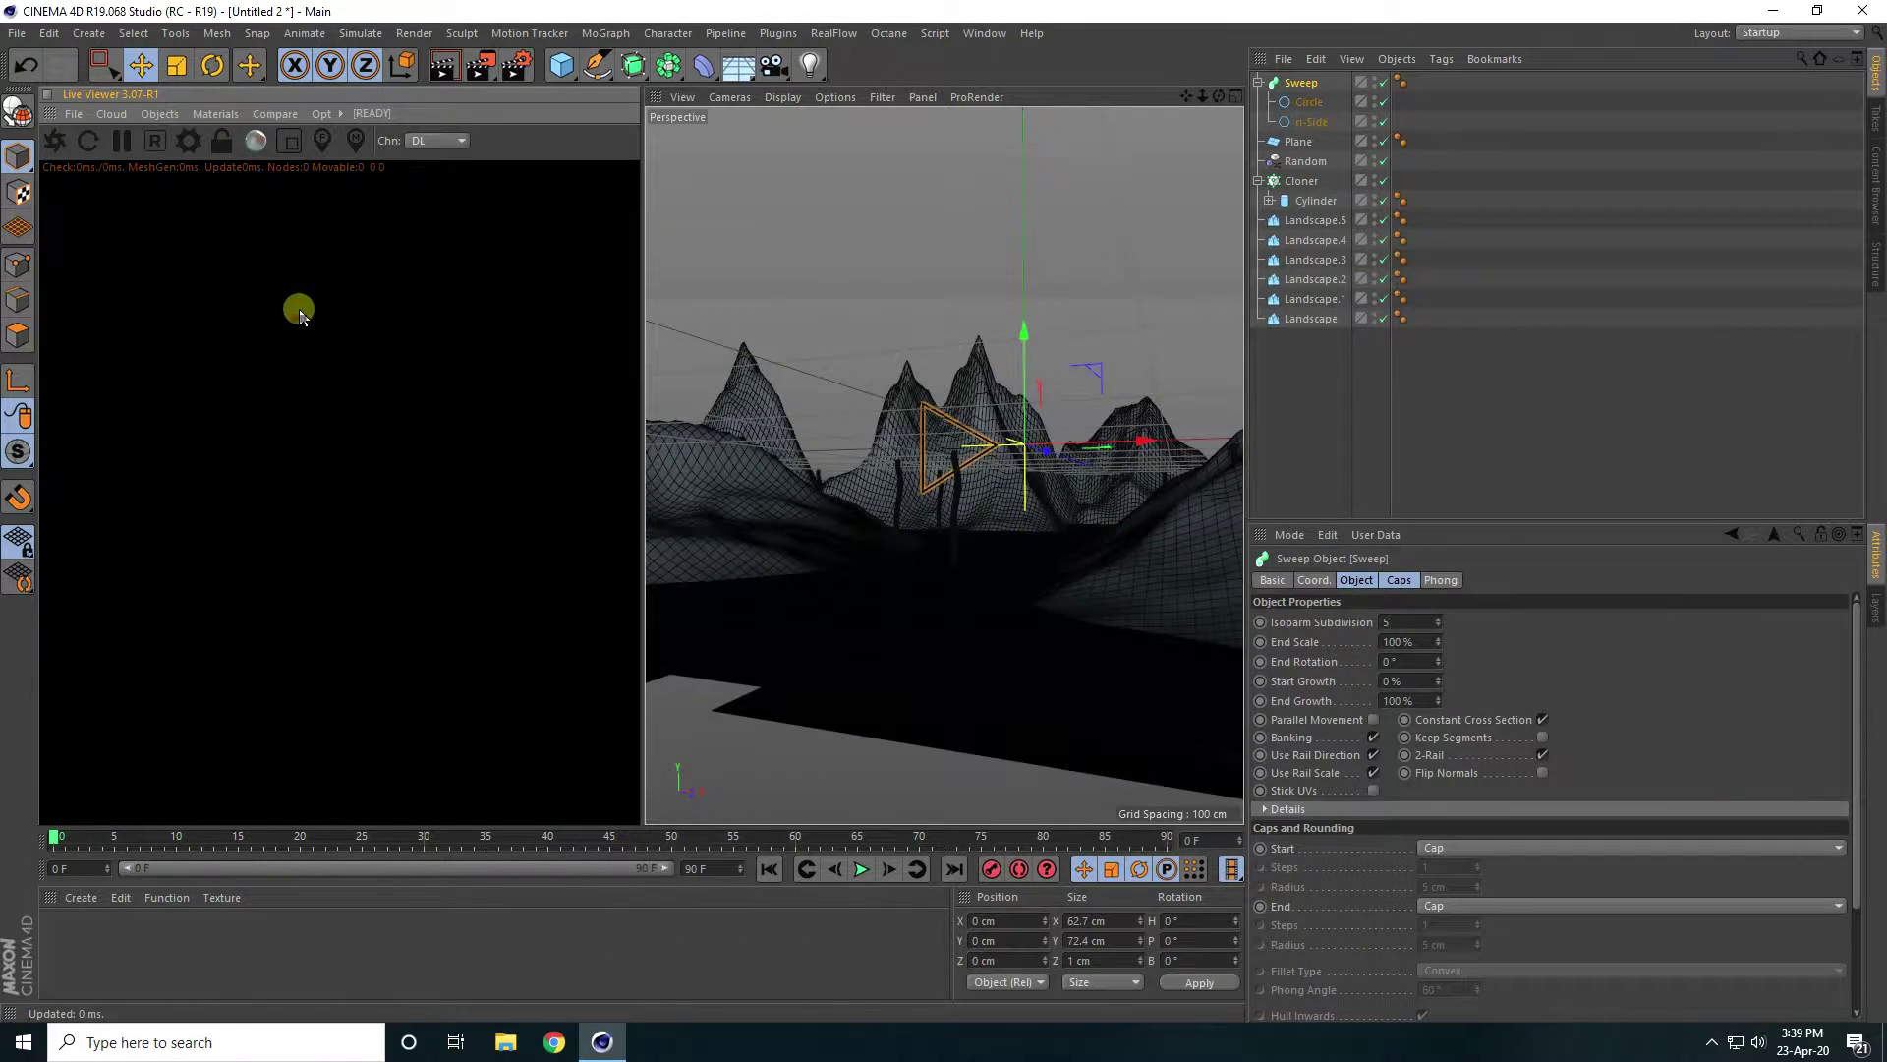
# Move the cloner along X to about -55 cm and start the Octane live render.
pyautogui.keyDown('alt'); pyautogui.moveTo(1030, 462); pyautogui.dragTo(888, 470); pyautogui.keyUp('alt')
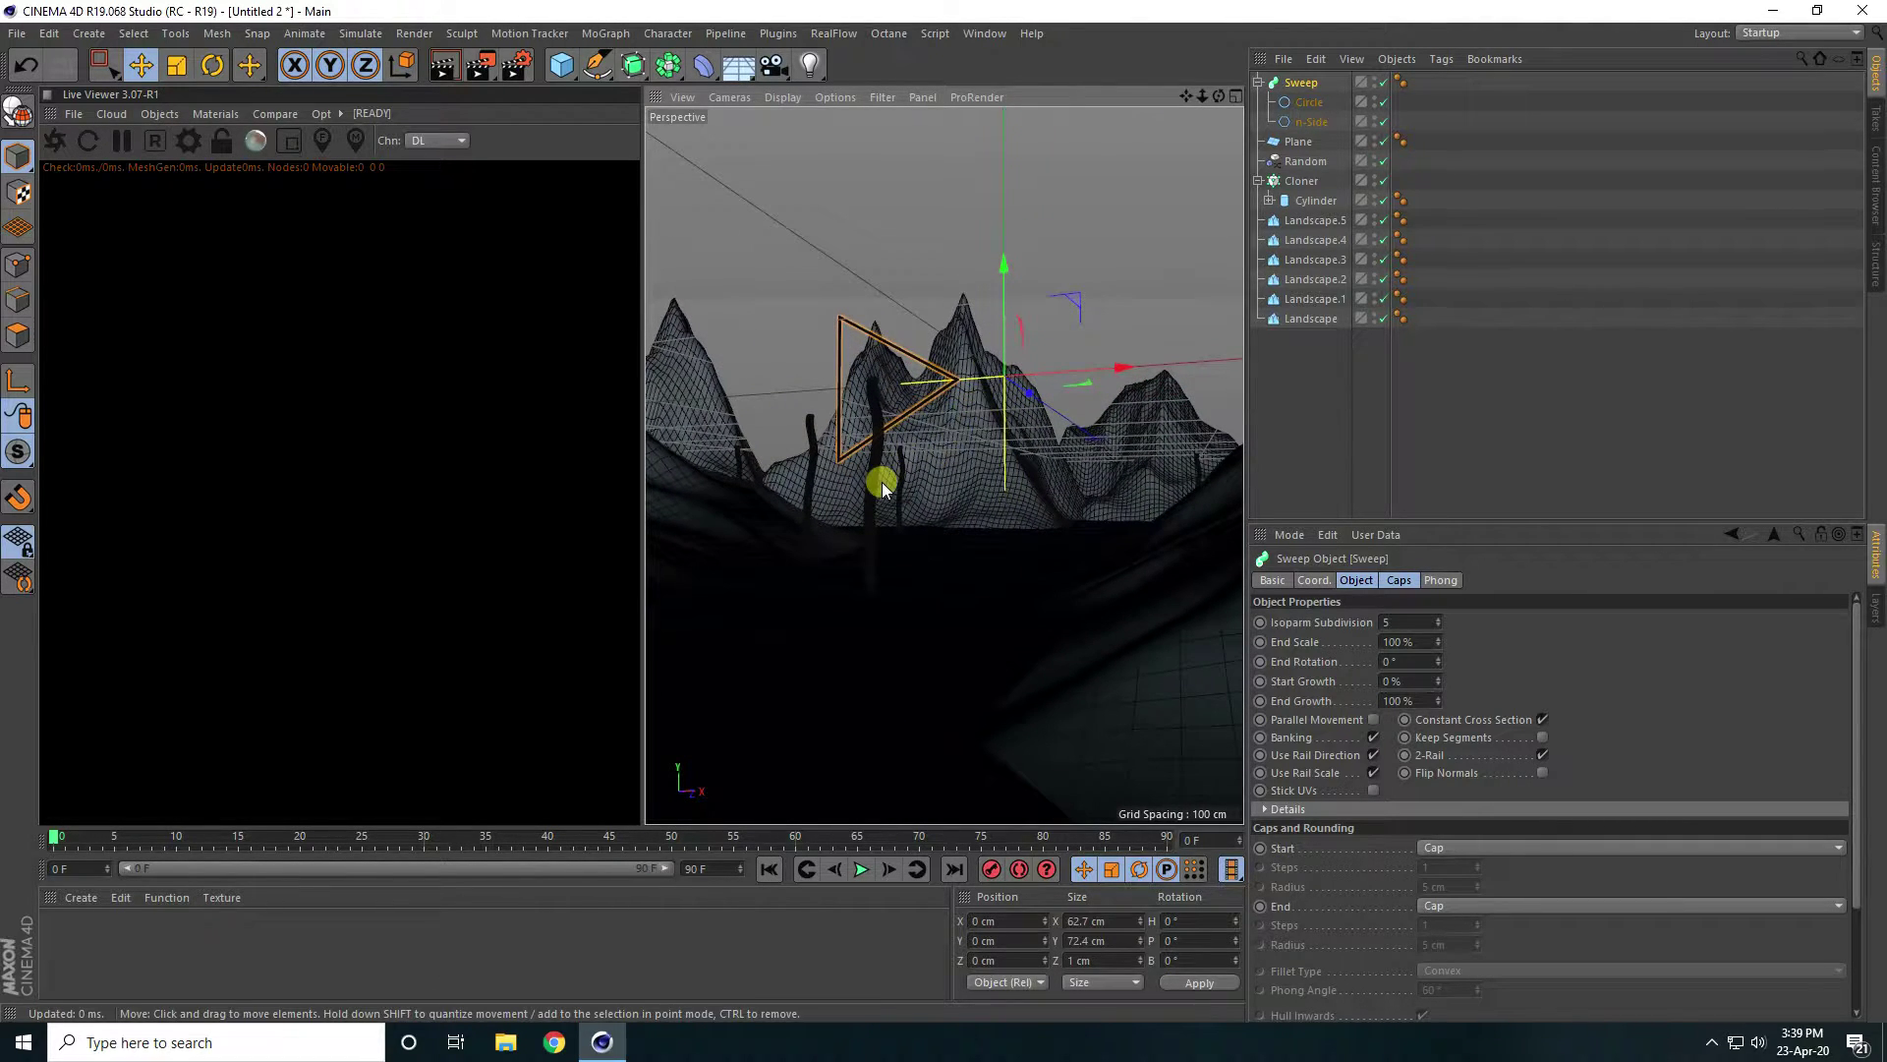
pyautogui.click(1301, 180)
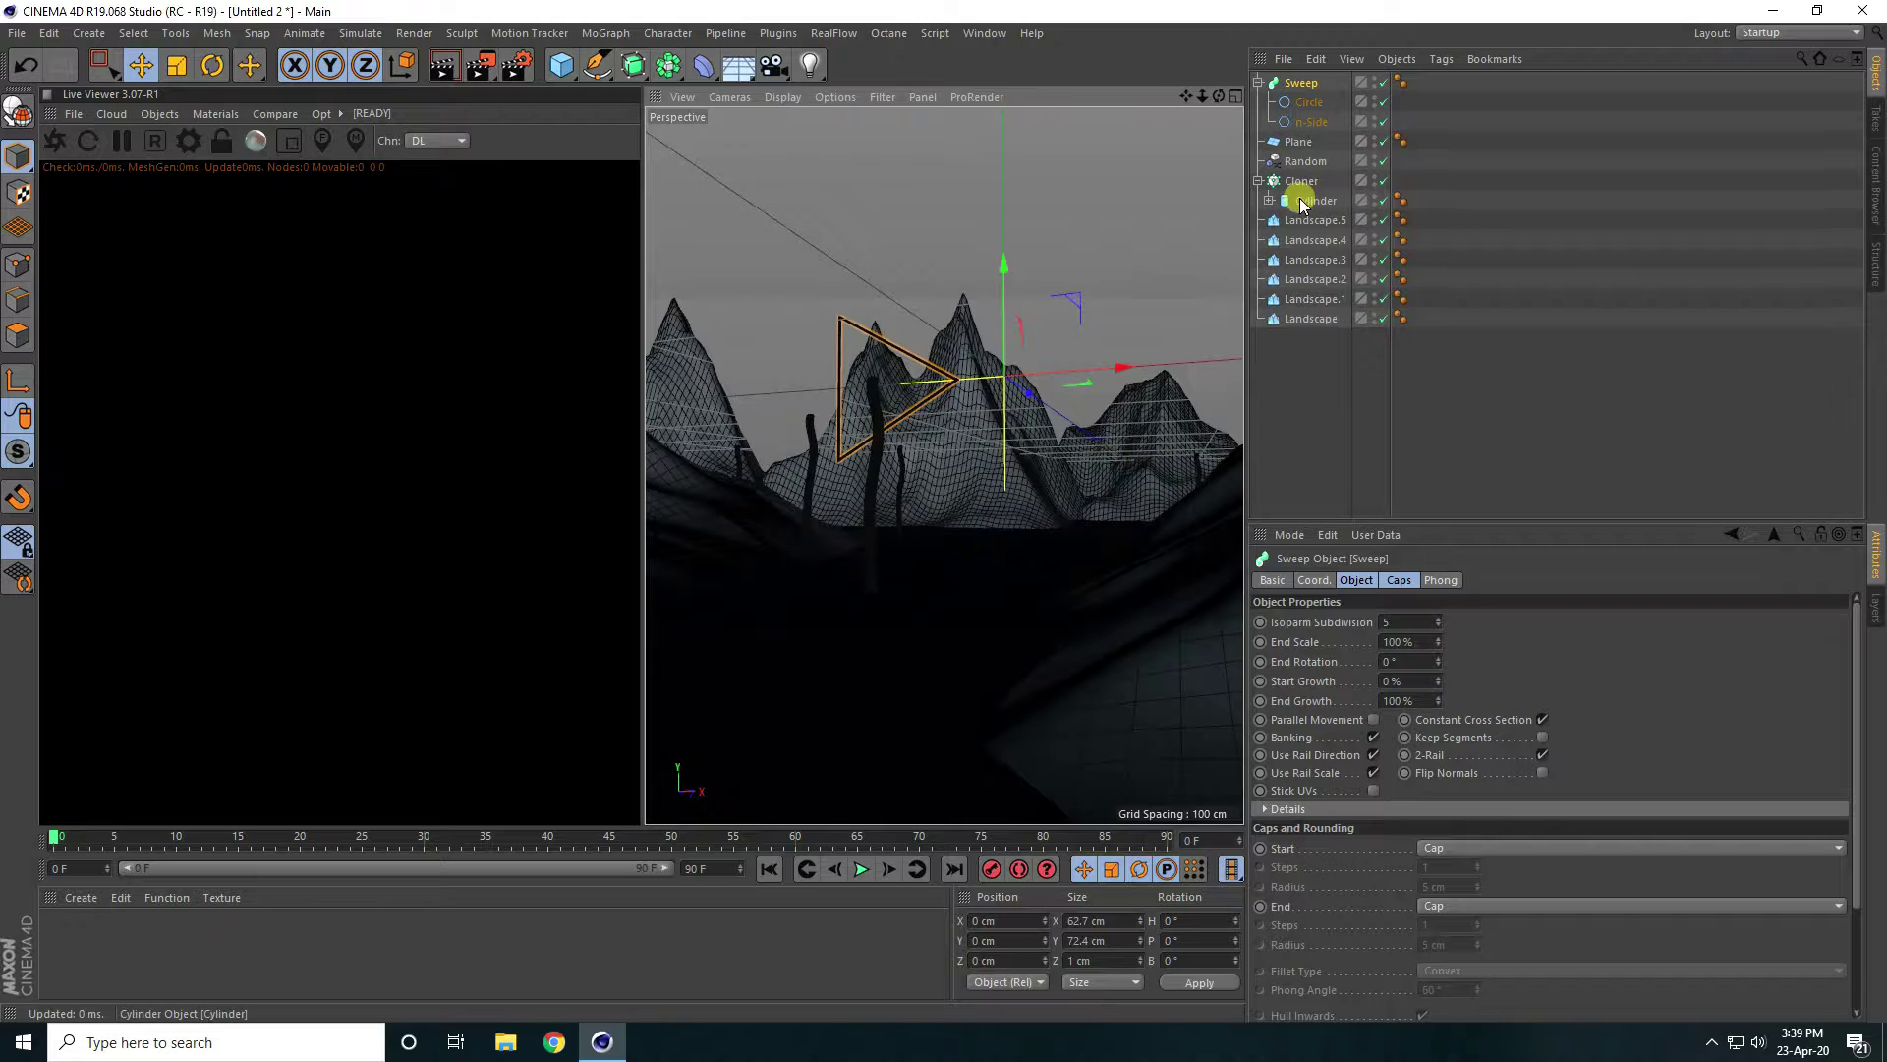
pyautogui.moveTo(1089, 507); pyautogui.dragTo(1003, 509)
pyautogui.hotkey('ctrl', 'z')
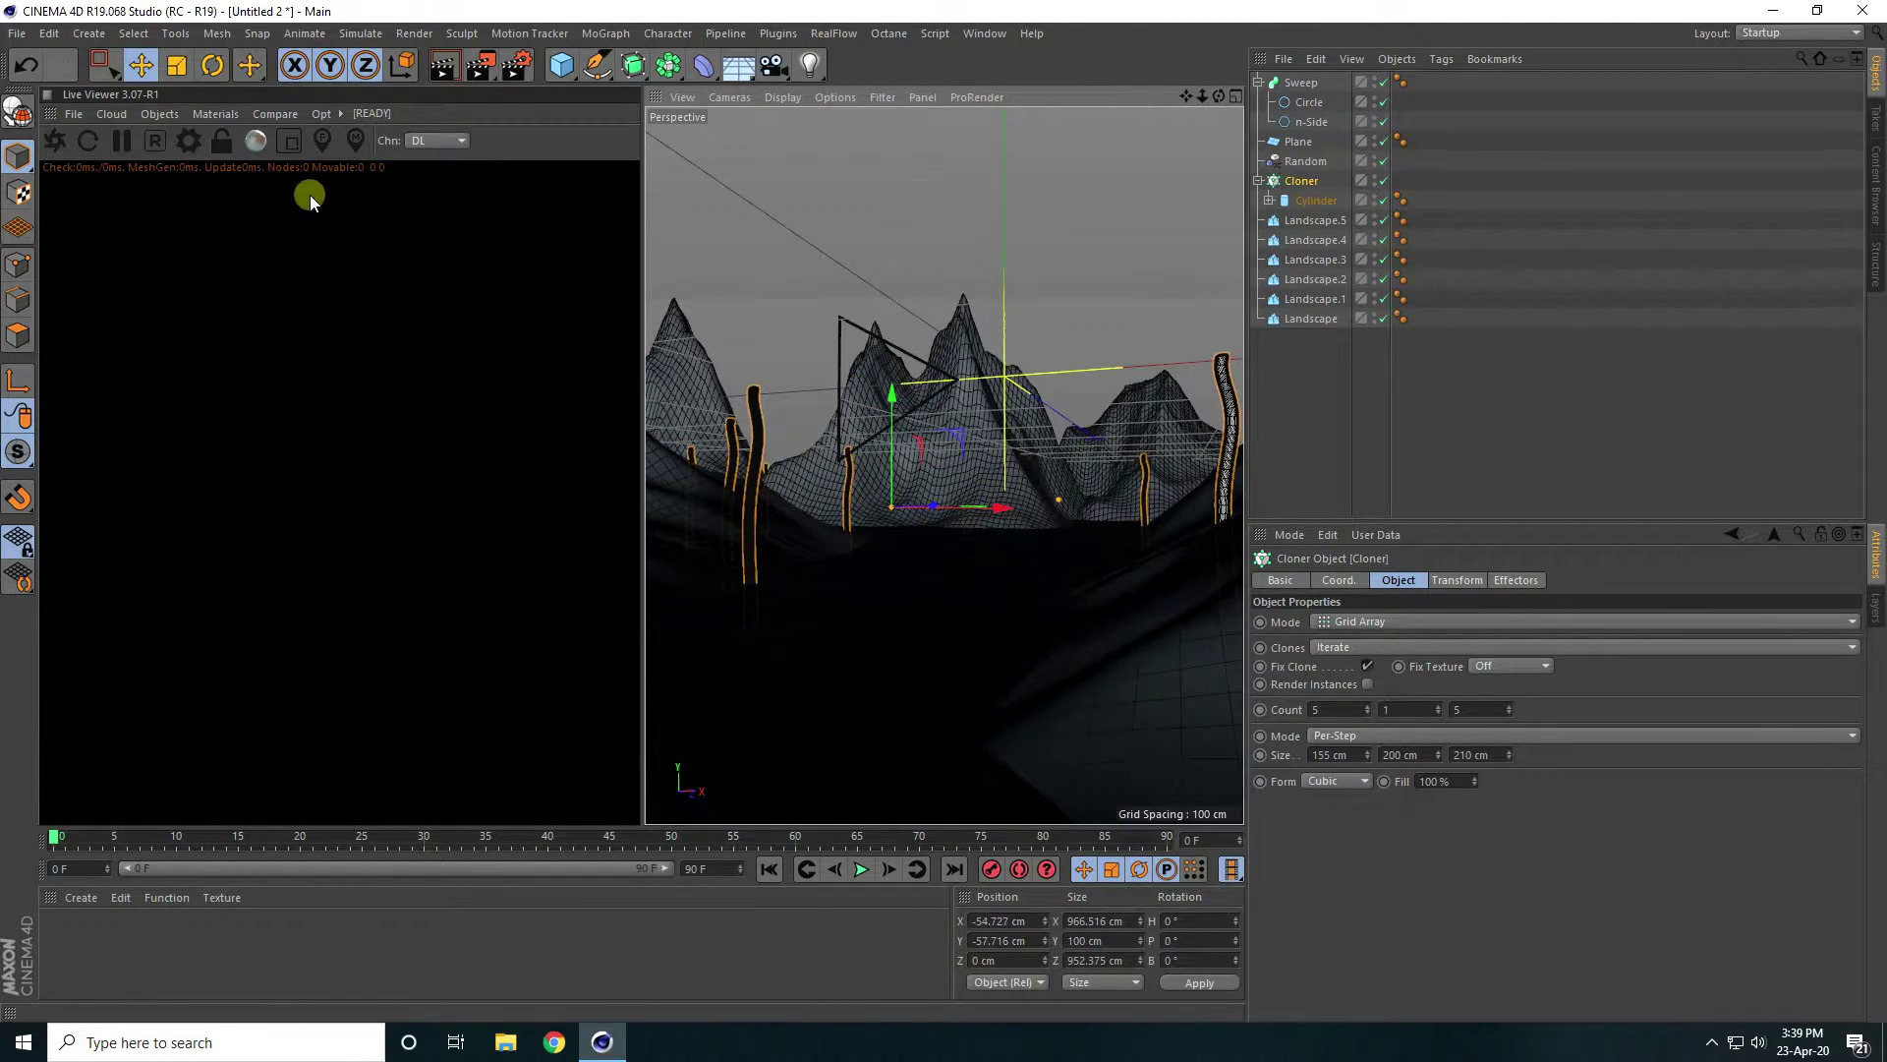
pyautogui.click(54, 142)
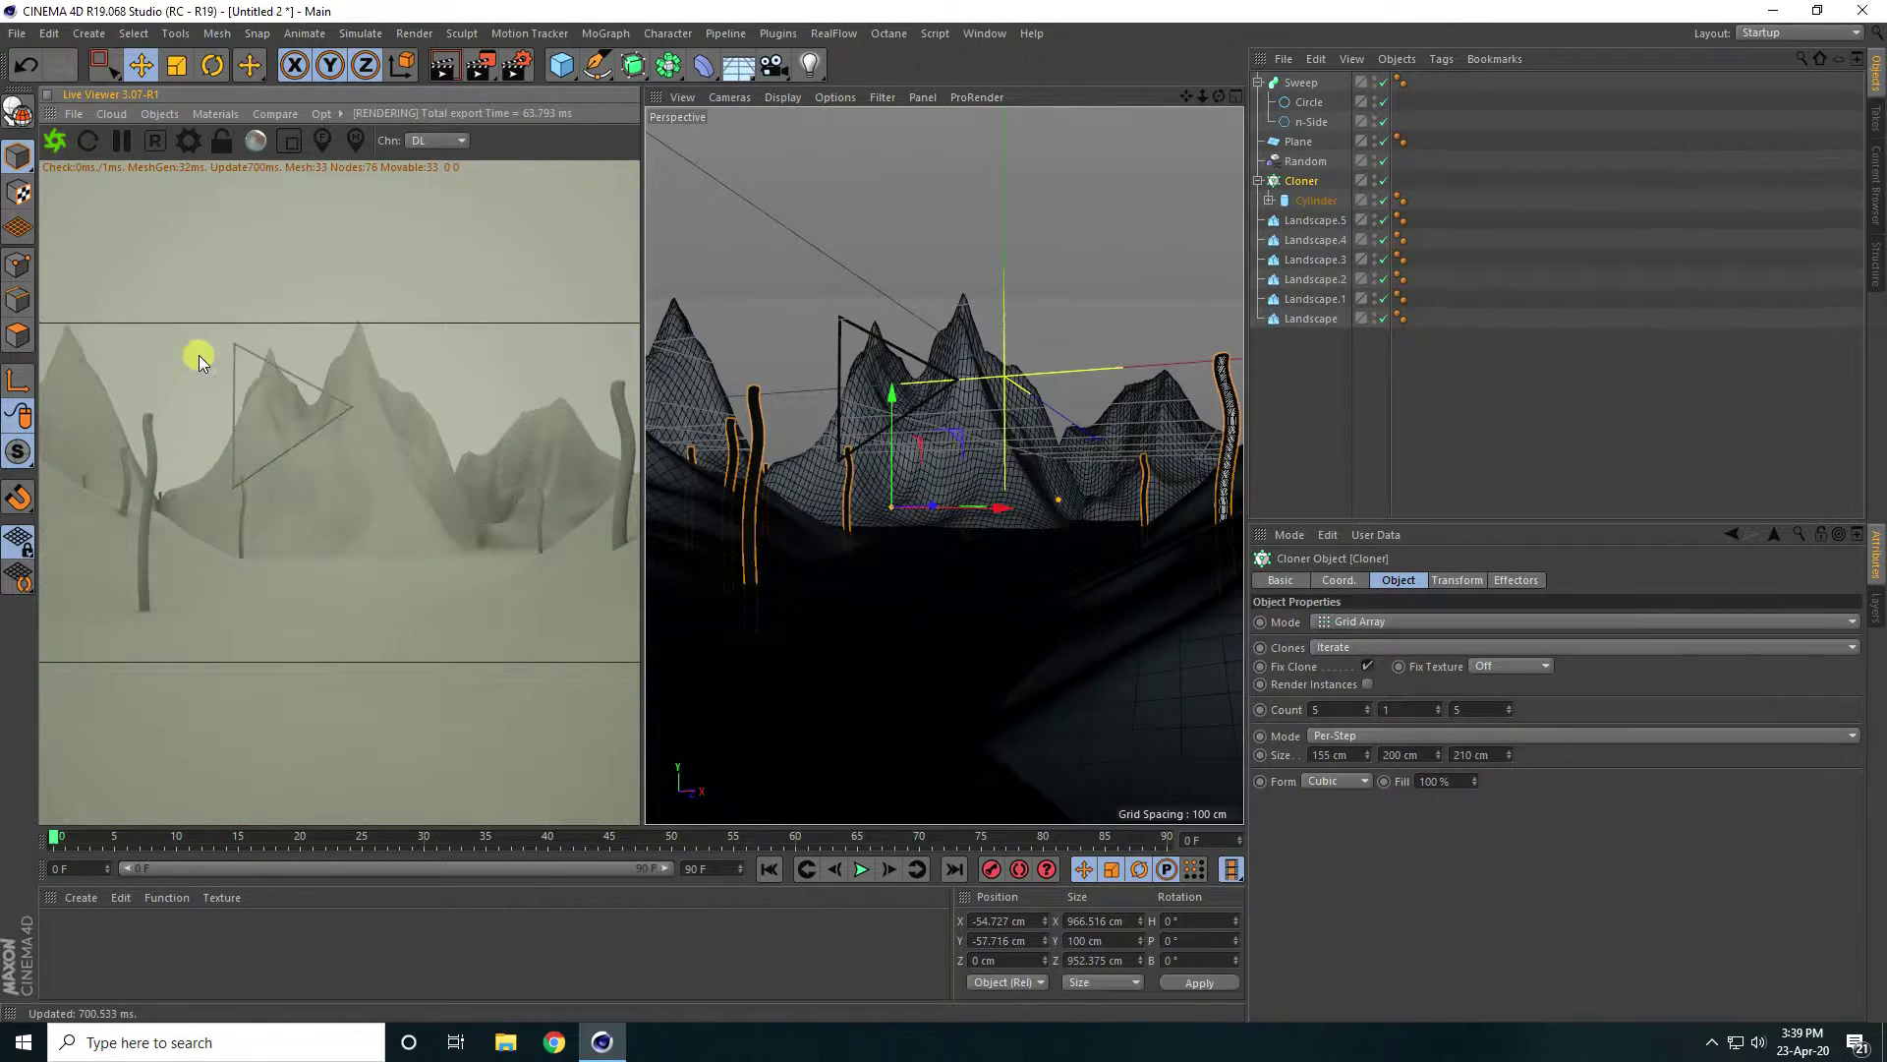
# Add an Octane camera, look through it and frame the mountains and triangle at a heading of about 31°.
pyautogui.click(161, 114)
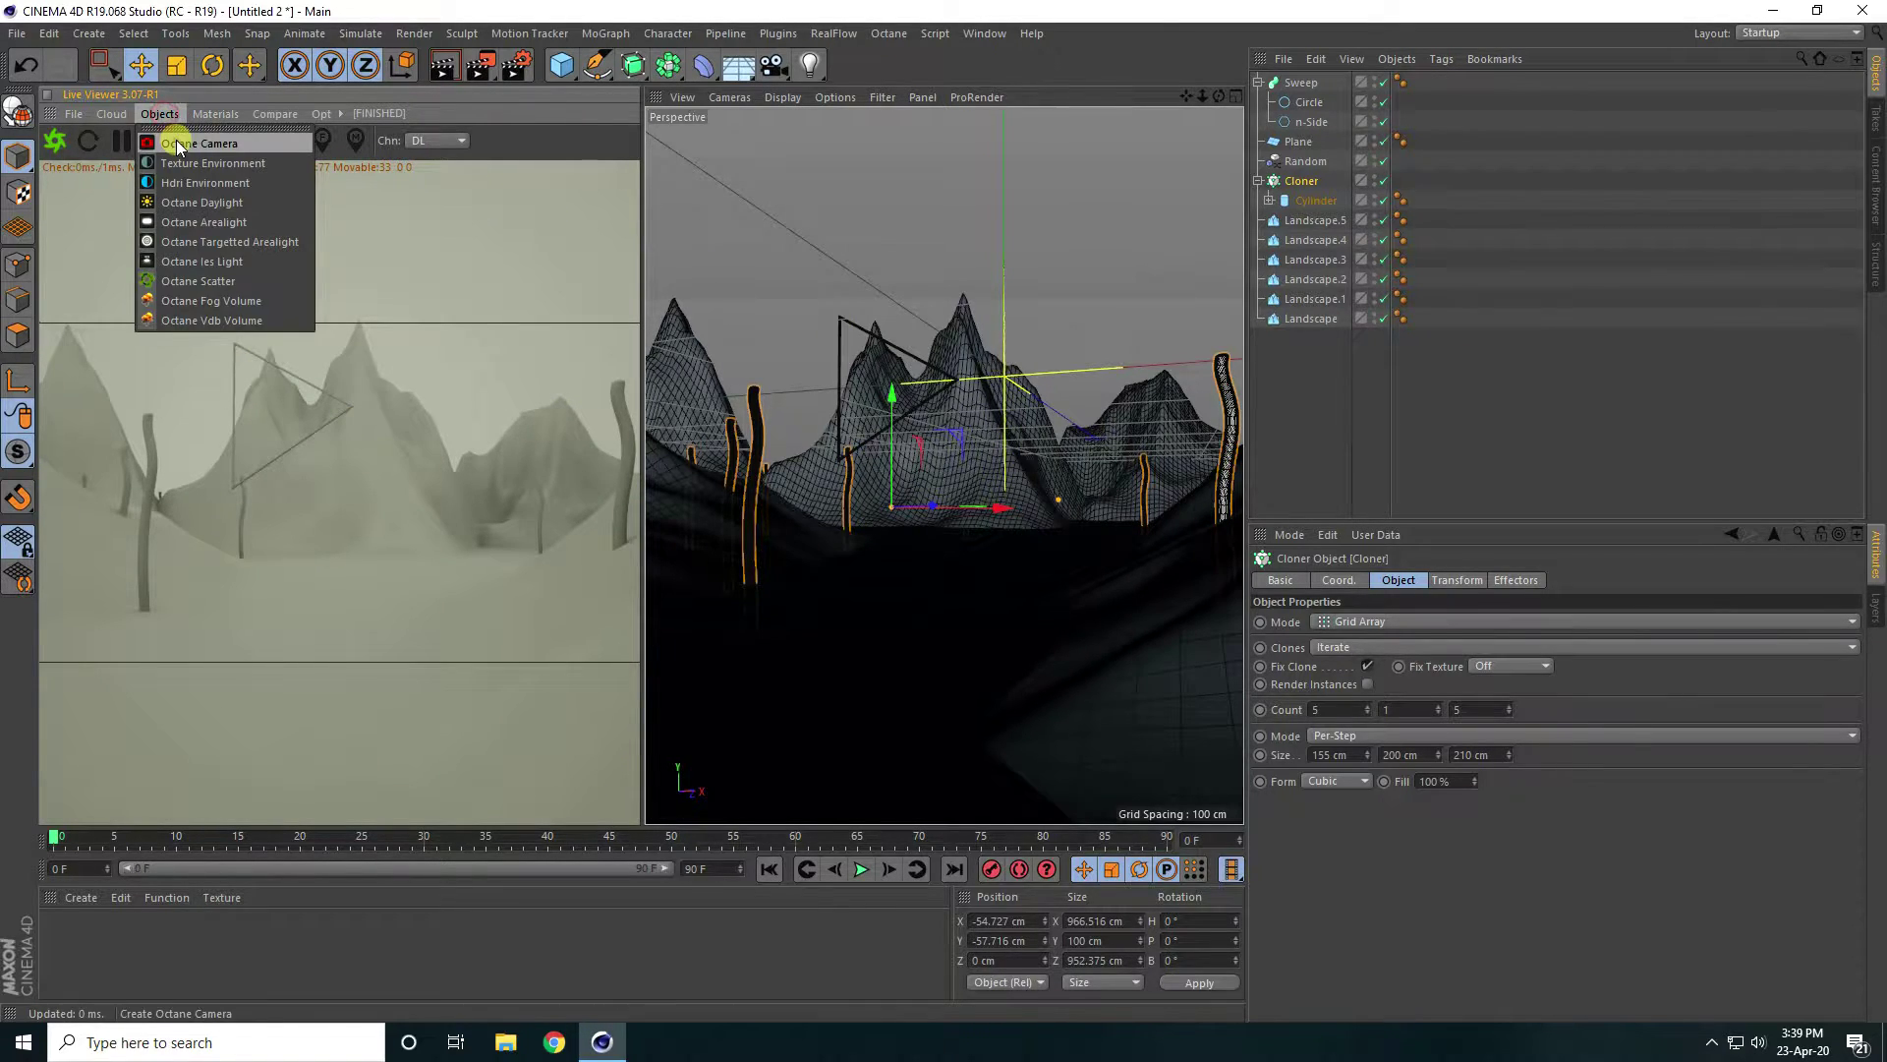
pyautogui.click(177, 139)
pyautogui.click(1298, 84)
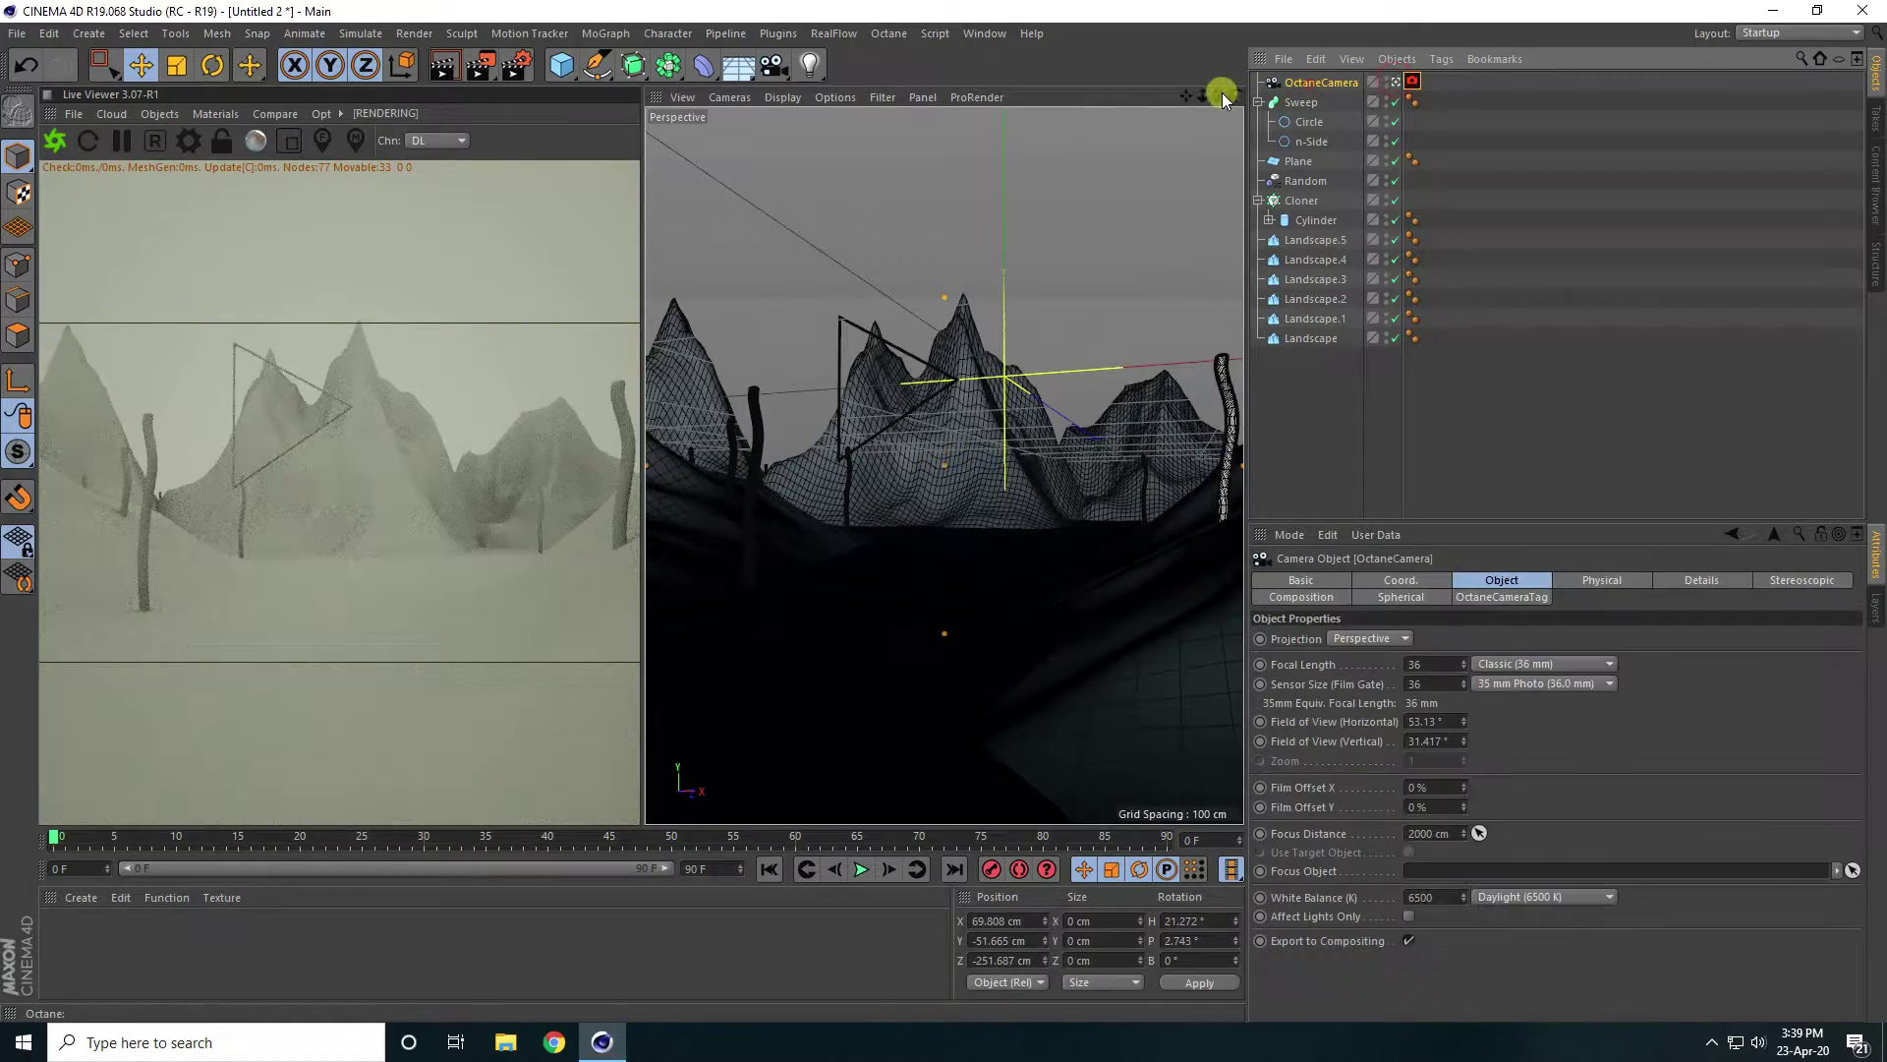
pyautogui.moveTo(1187, 92); pyautogui.dragTo(944, 511)
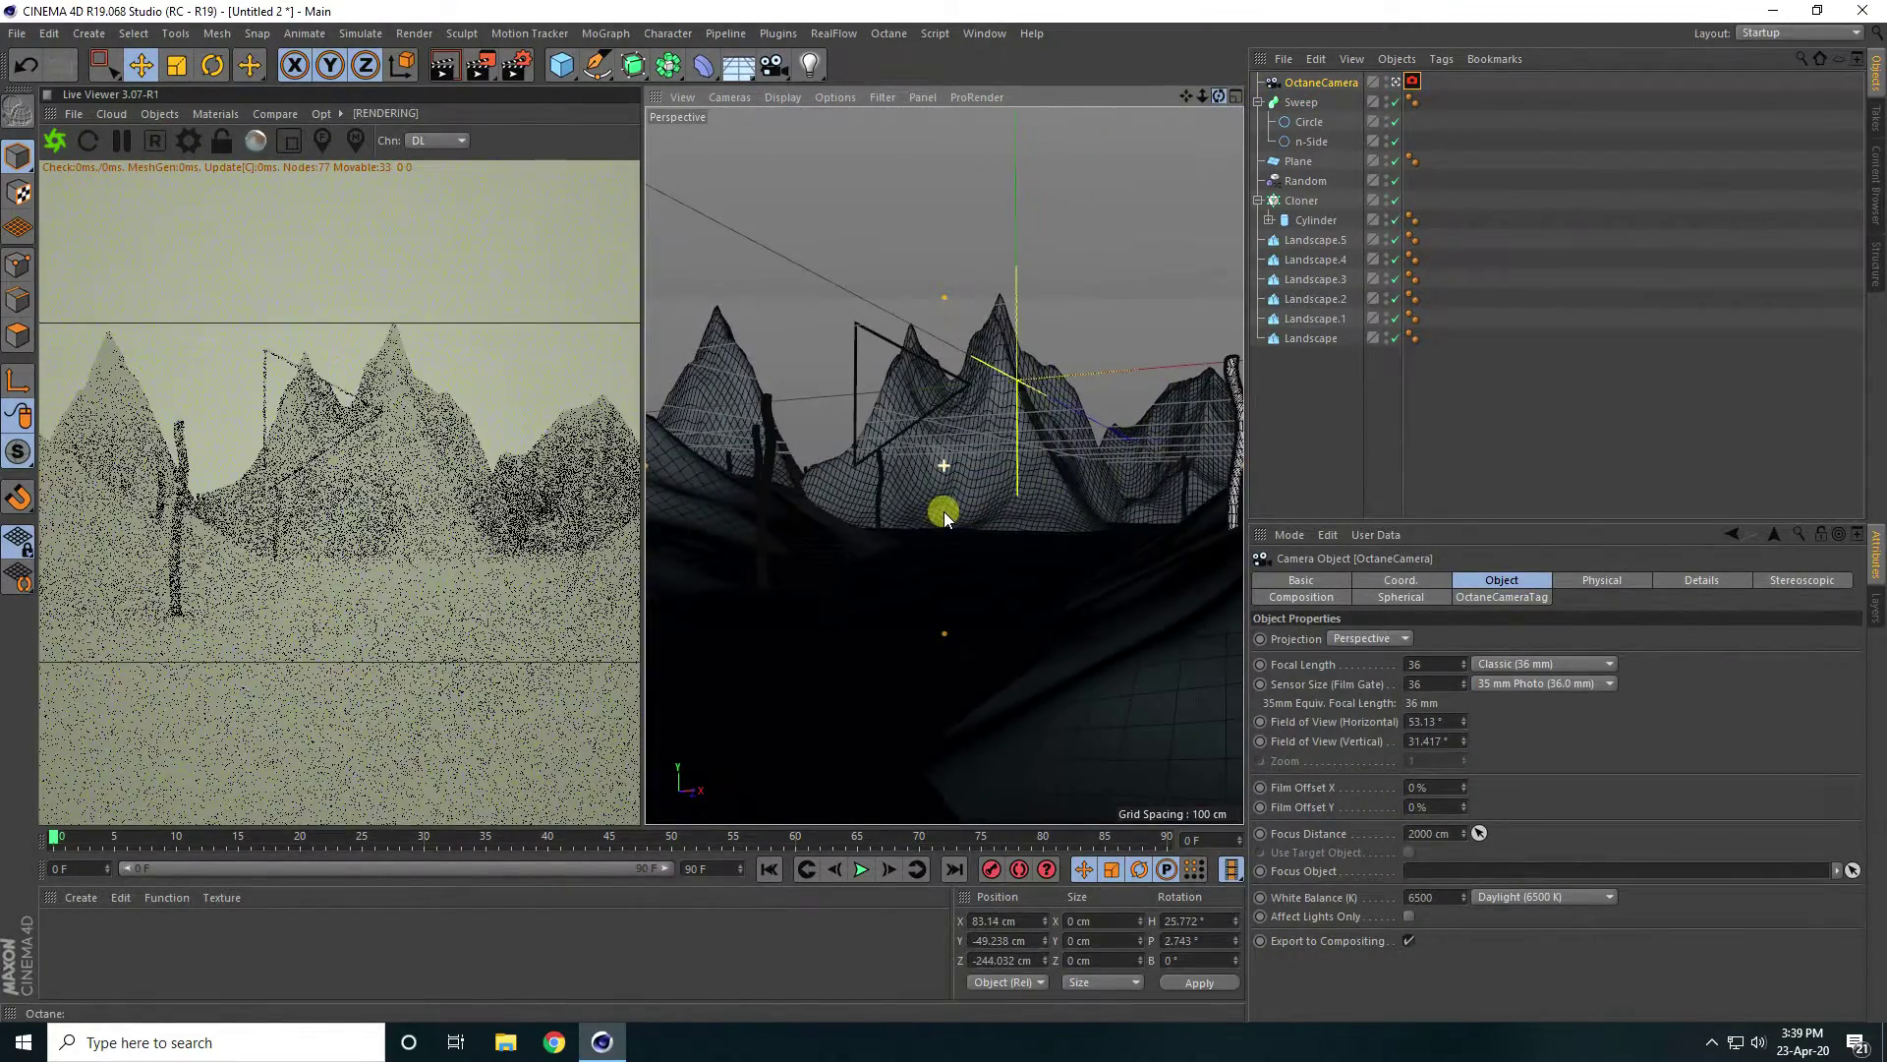
pyautogui.moveTo(1187, 92); pyautogui.dragTo(944, 511)
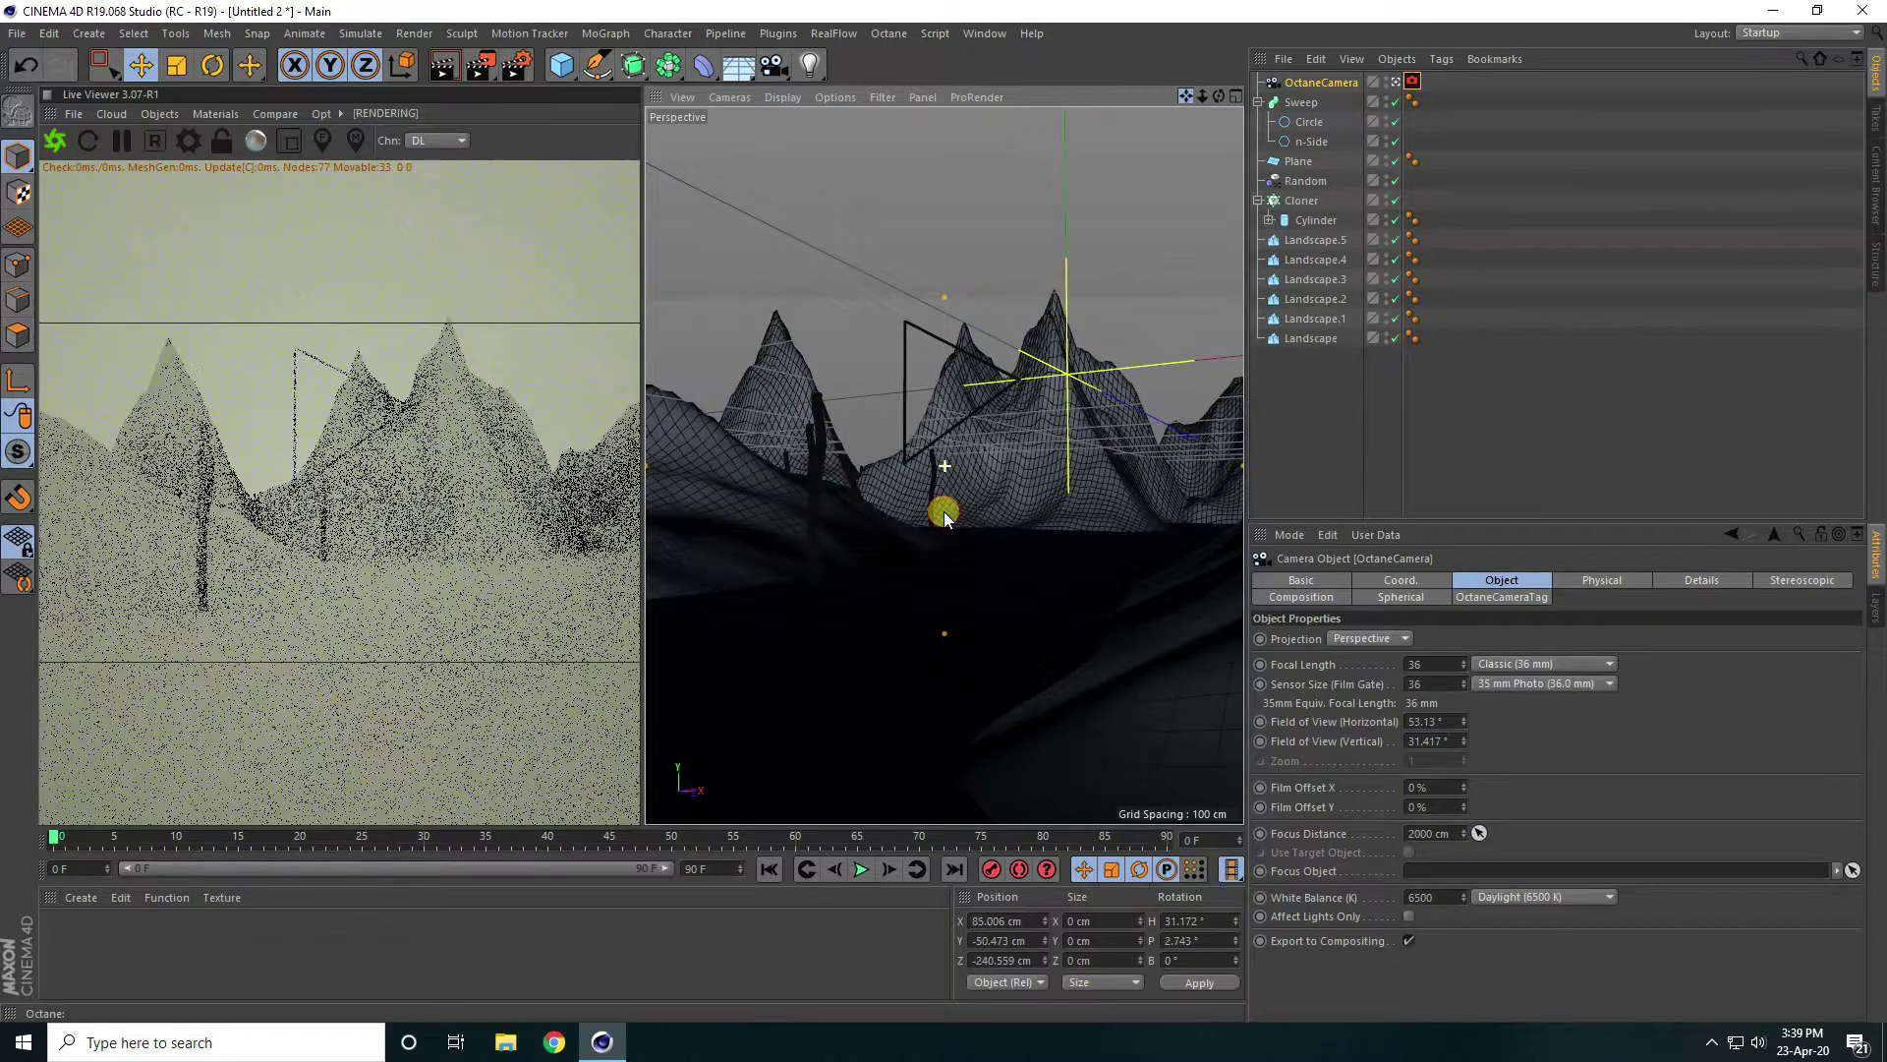
pyautogui.moveTo(1201, 96); pyautogui.dragTo(943, 506)
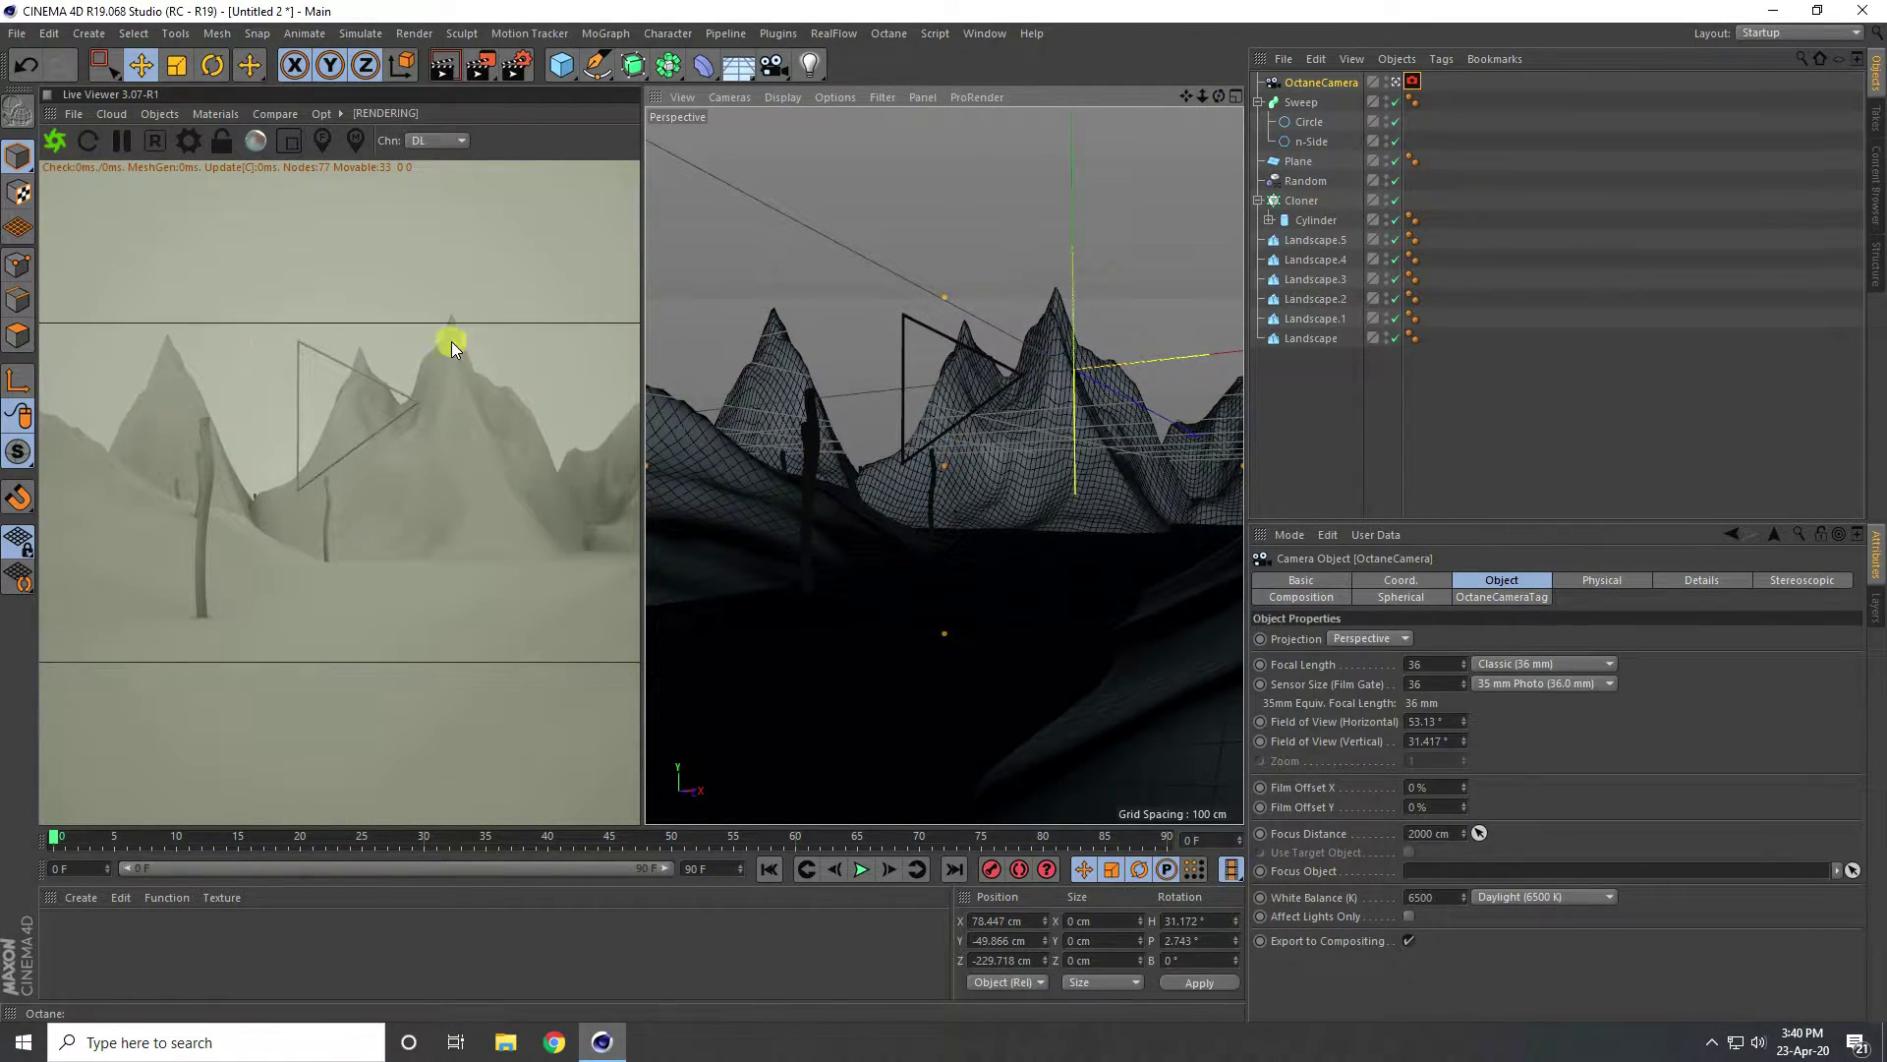
# Lock the Octane camera in place with a Protection tag.
pyautogui.rightClick(1337, 87)
pyautogui.moveTo(1440, 93)
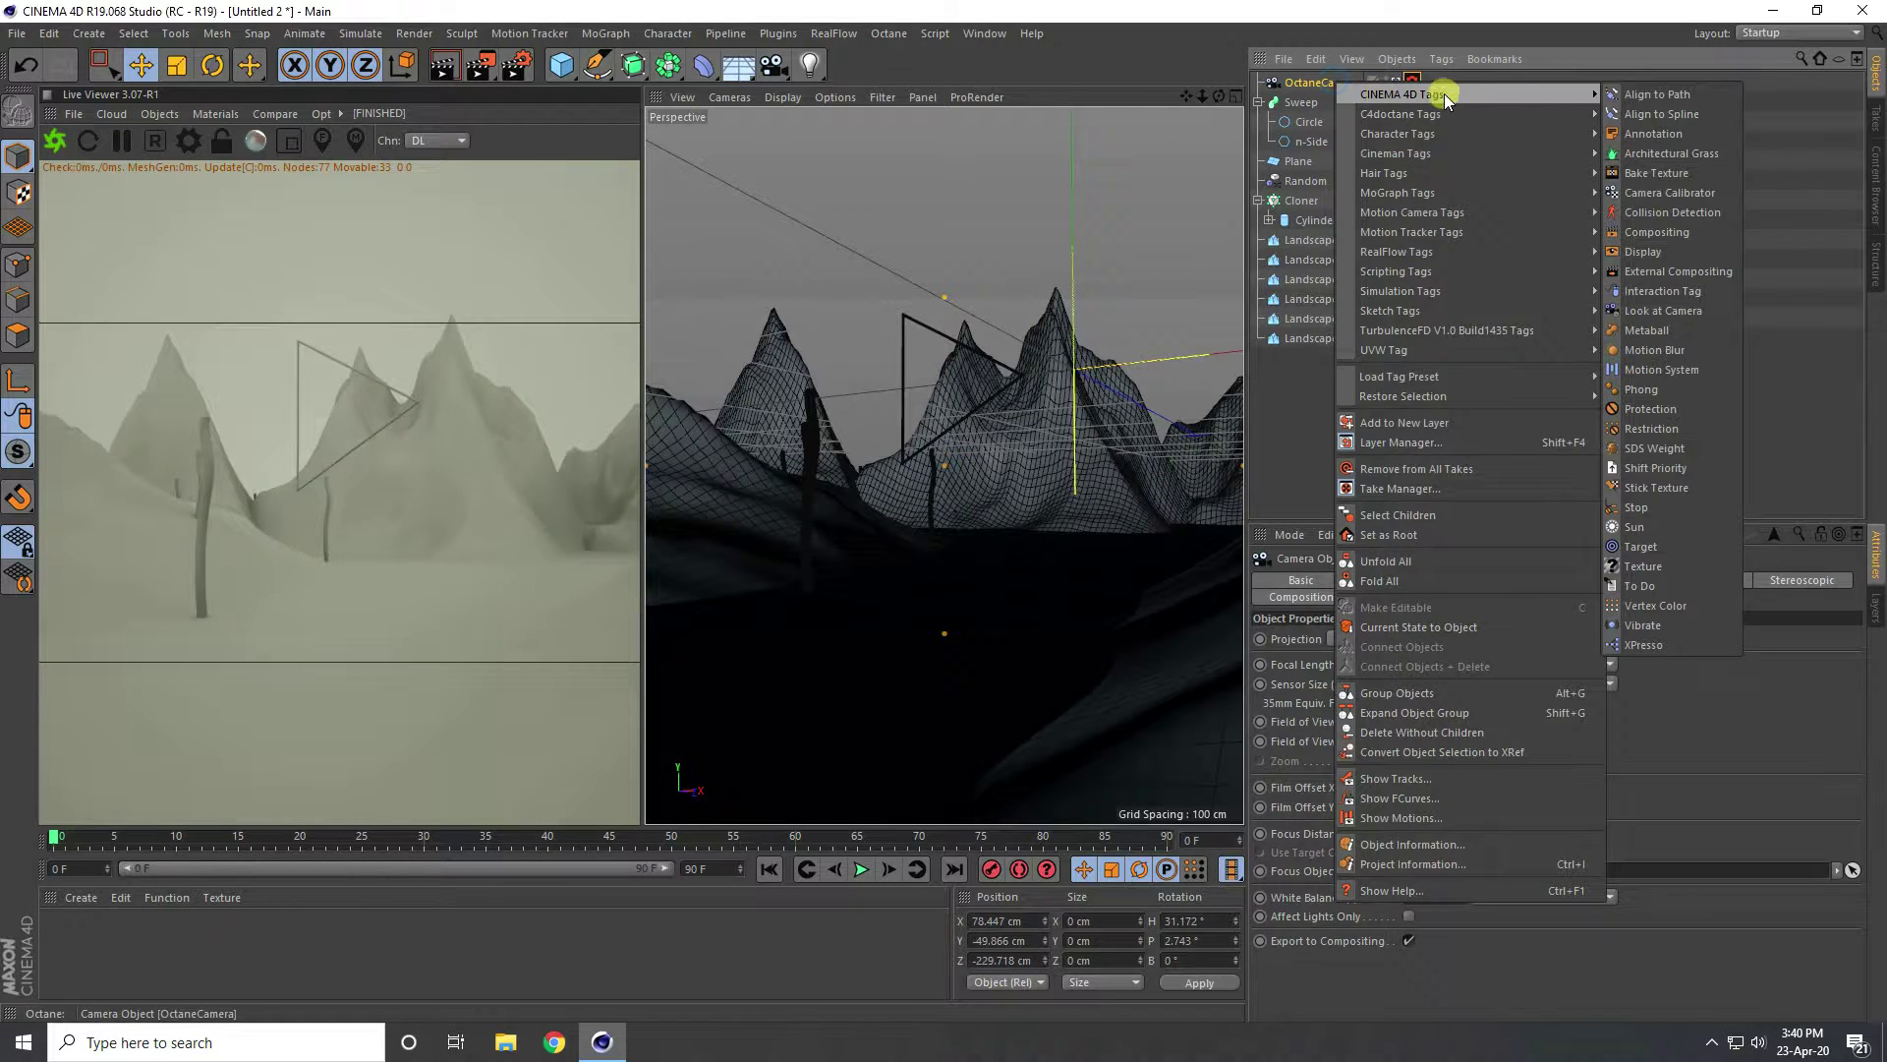
pyautogui.click(1656, 410)
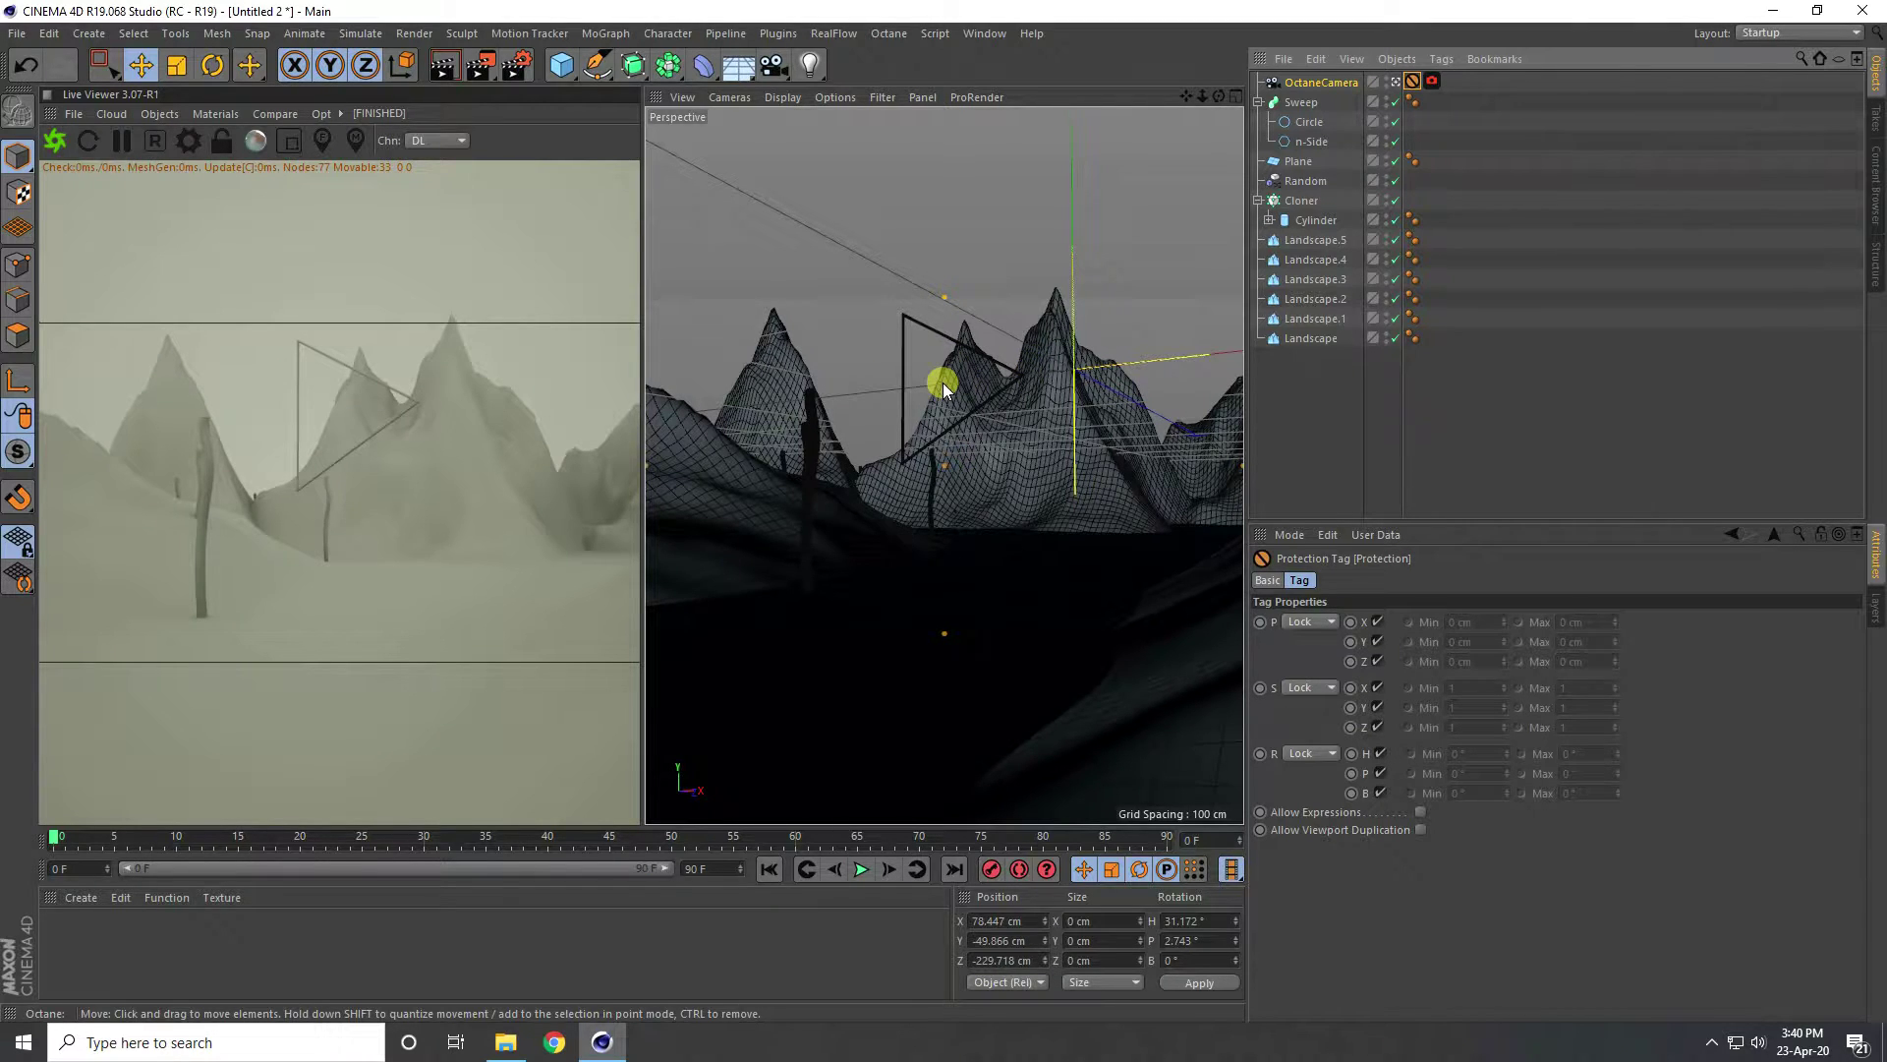
# Switch to File Explorer and examine the cloud files in the VDB FILE folder, displaying them as large icons.
pyautogui.click(505, 1042)
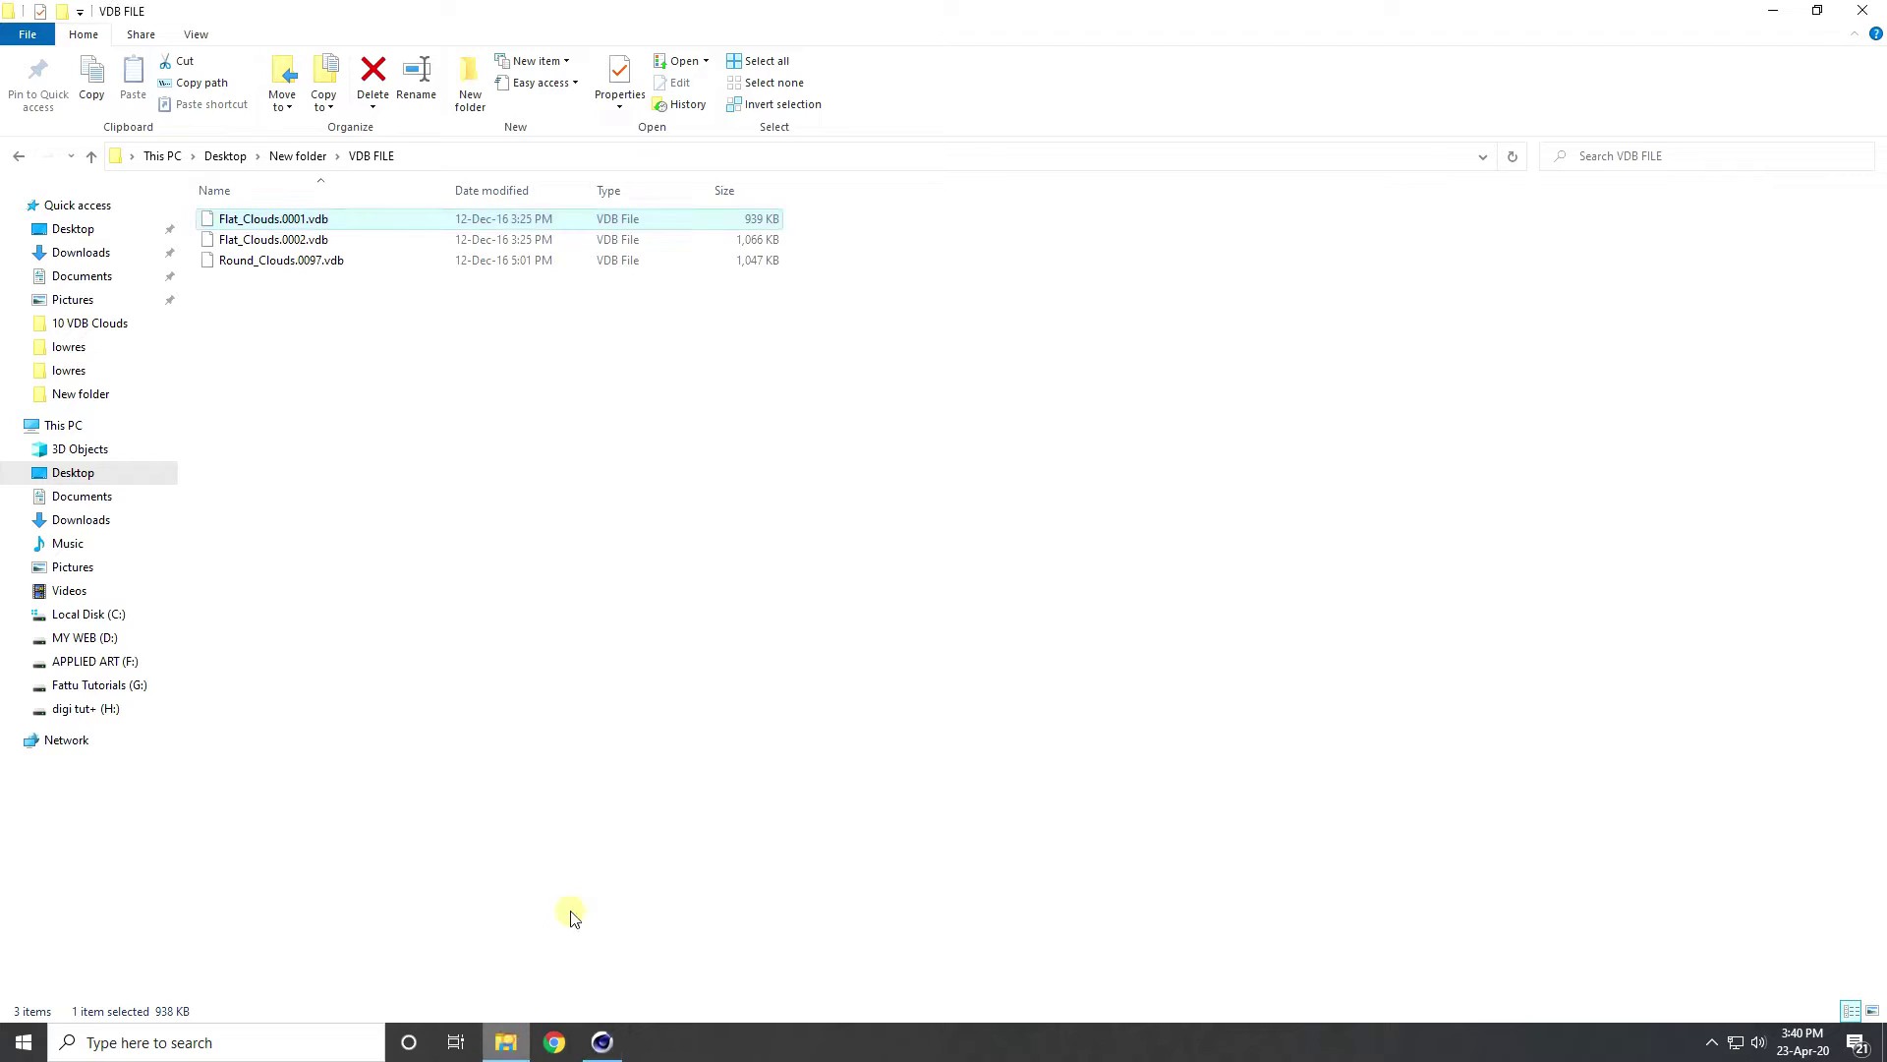
pyautogui.click(313, 221)
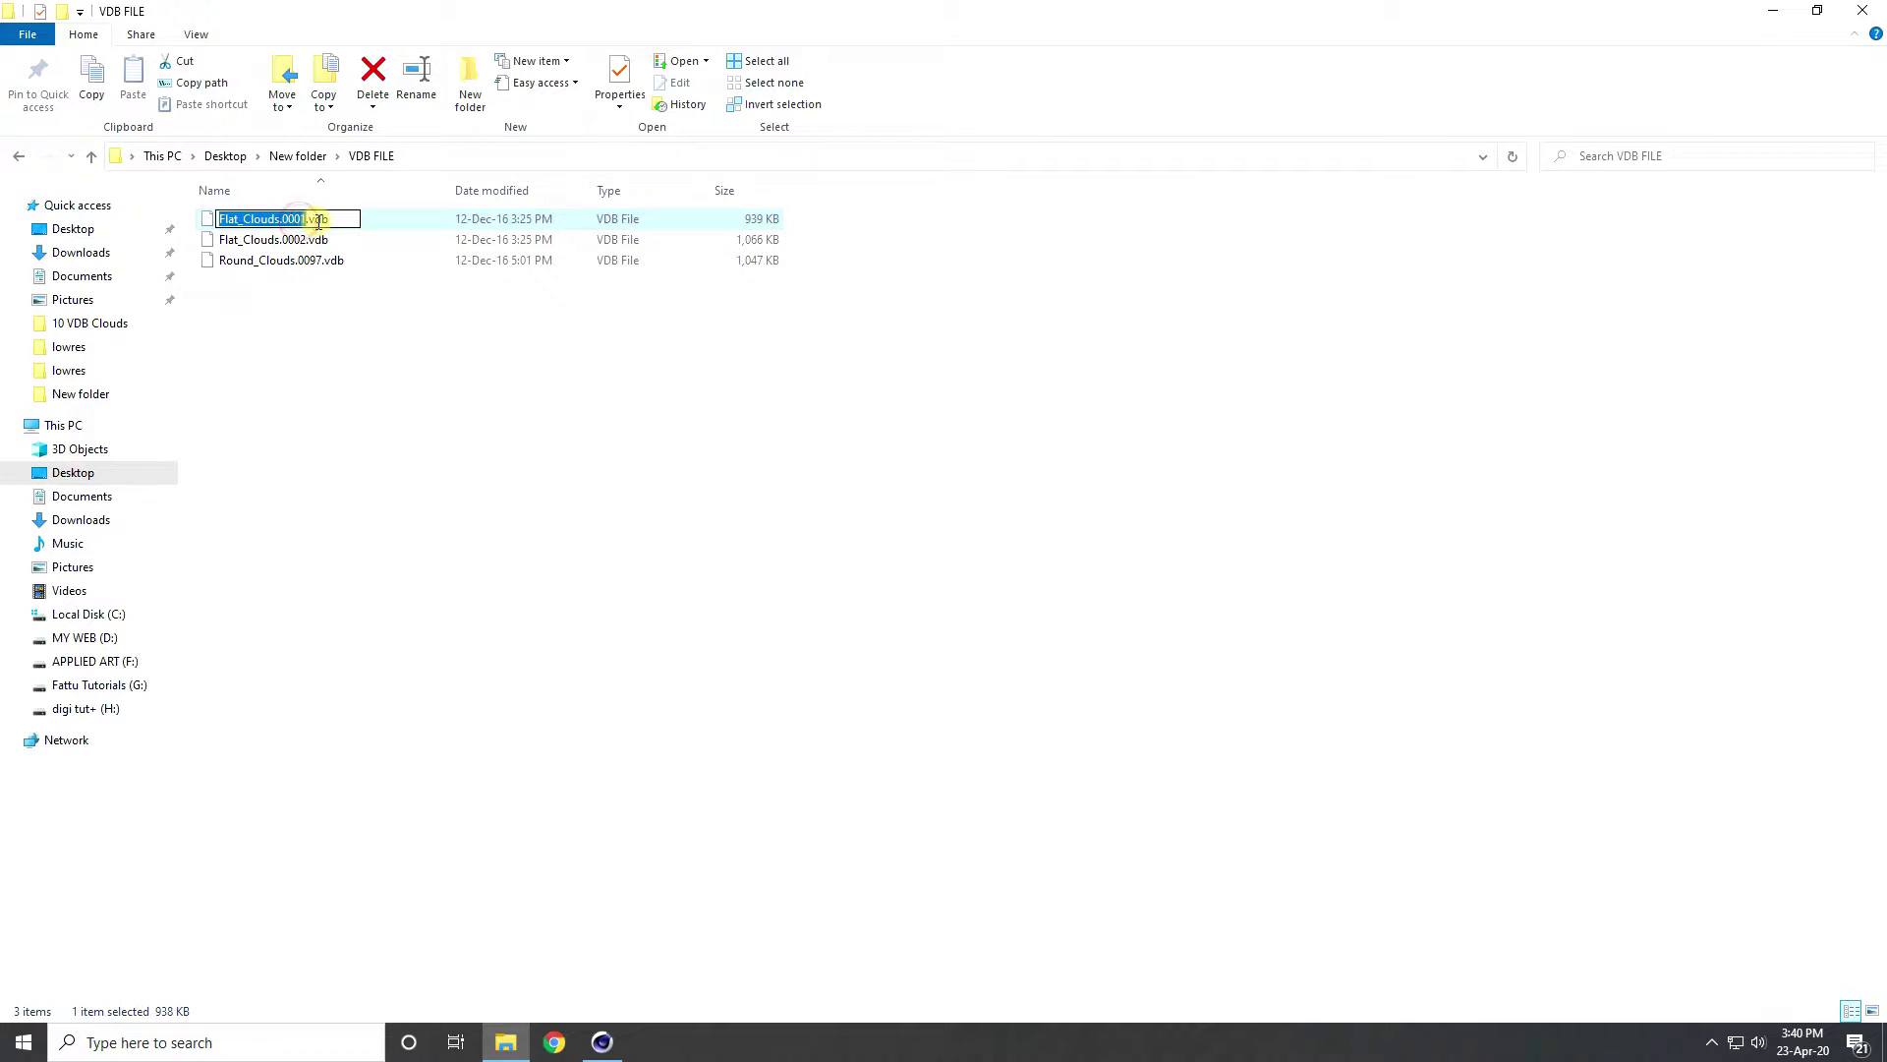
pyautogui.click(312, 247)
pyautogui.click(311, 260)
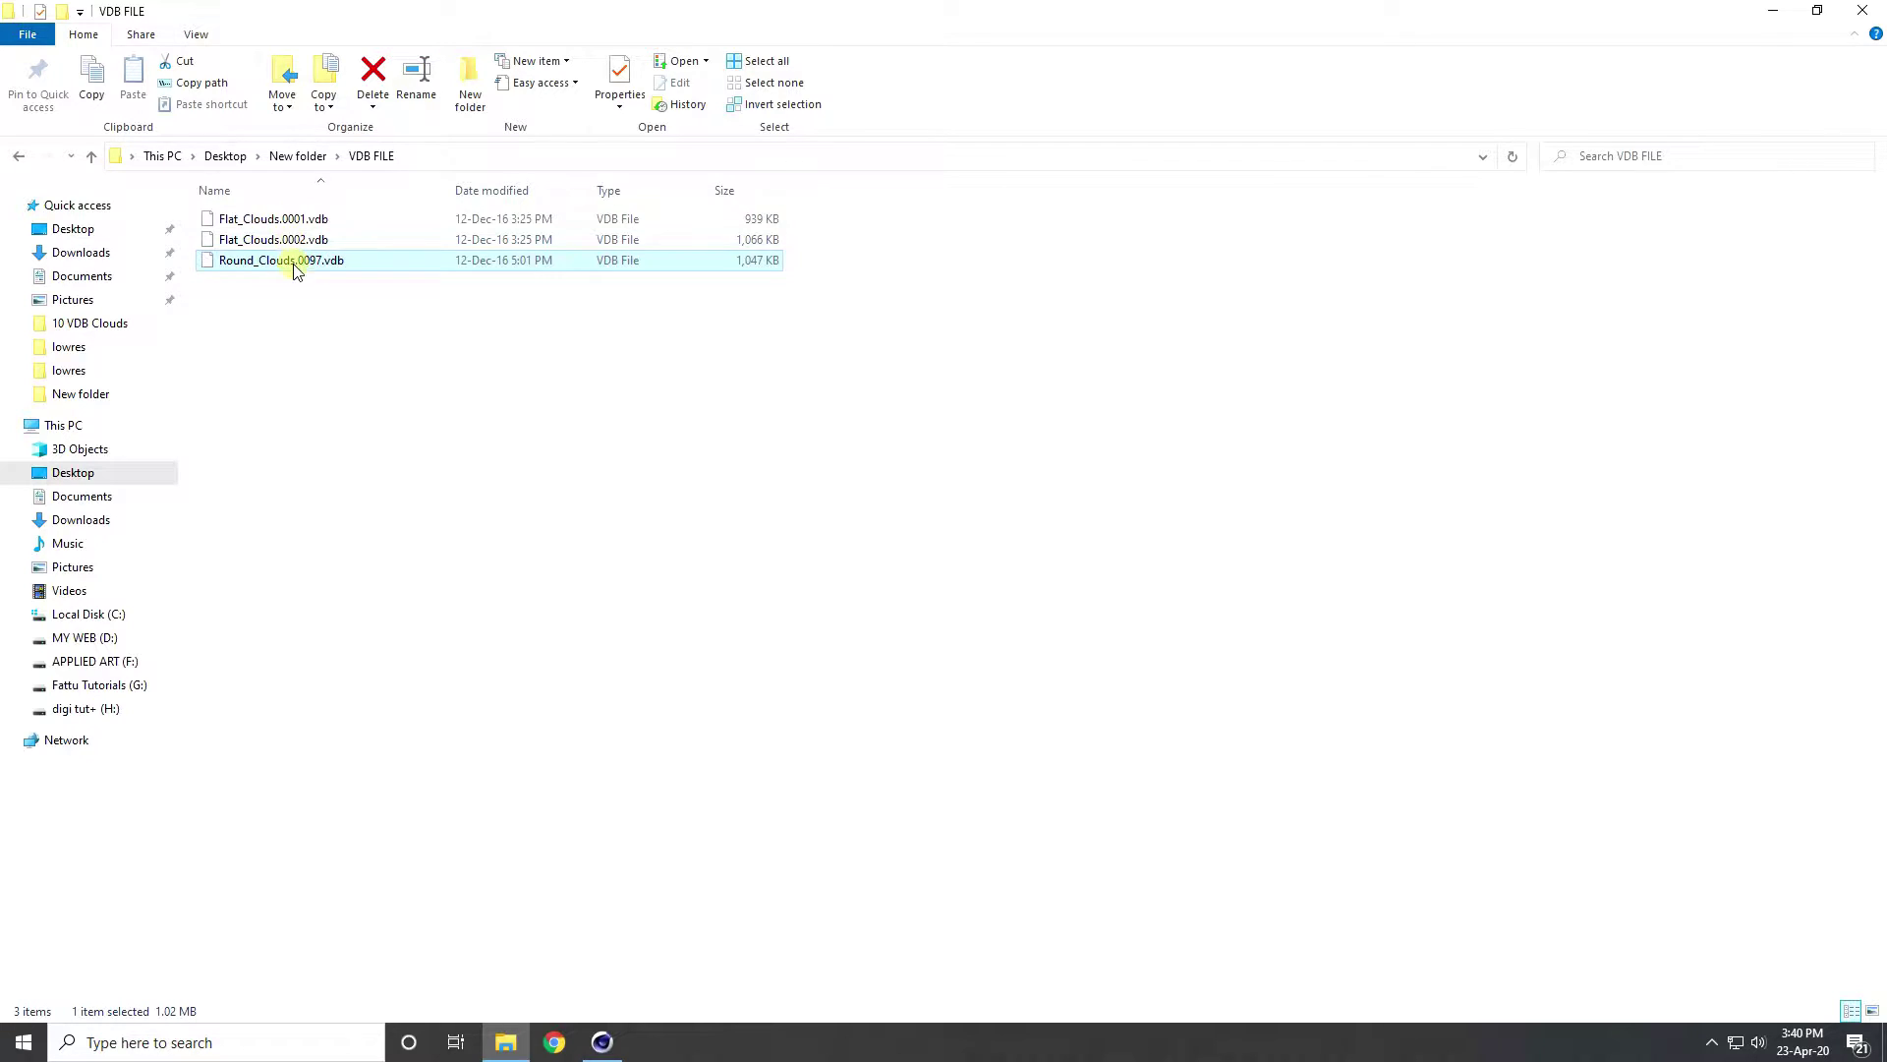
pyautogui.hotkey('ctrl', 'a')
pyautogui.click(196, 34)
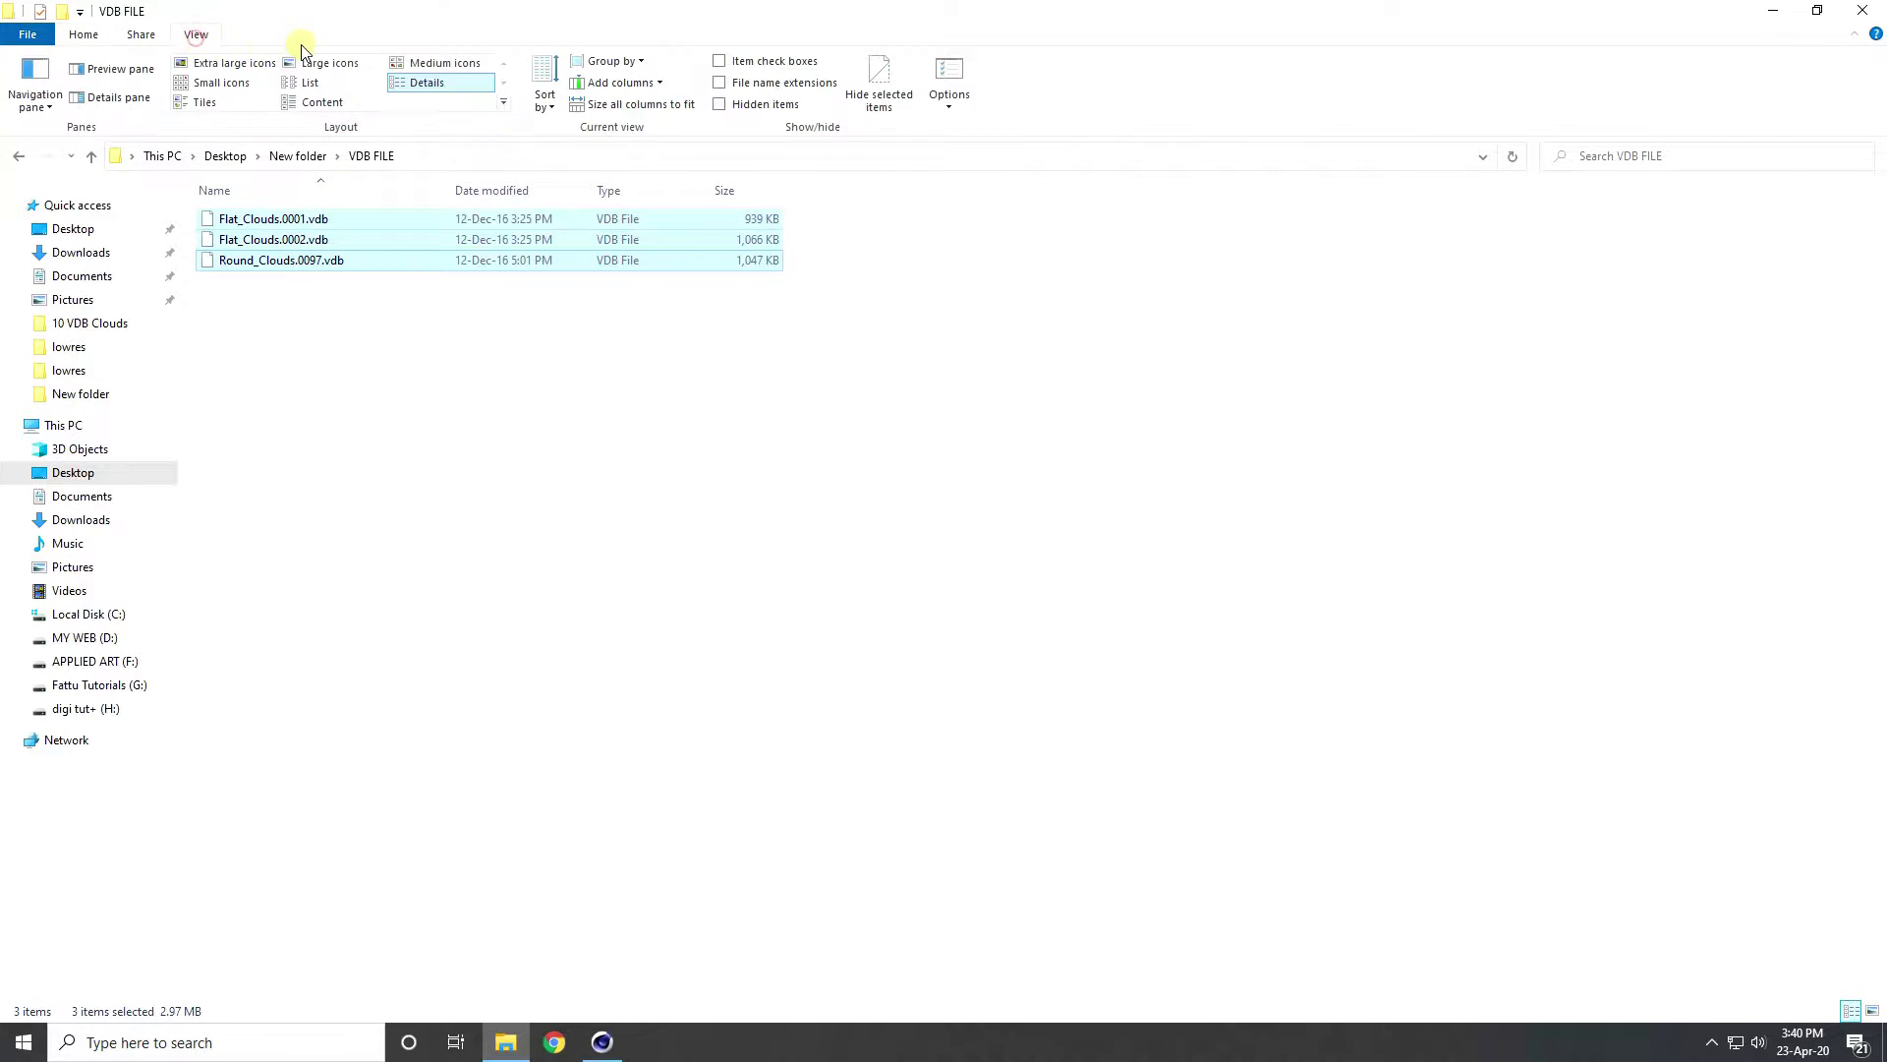
pyautogui.click(315, 64)
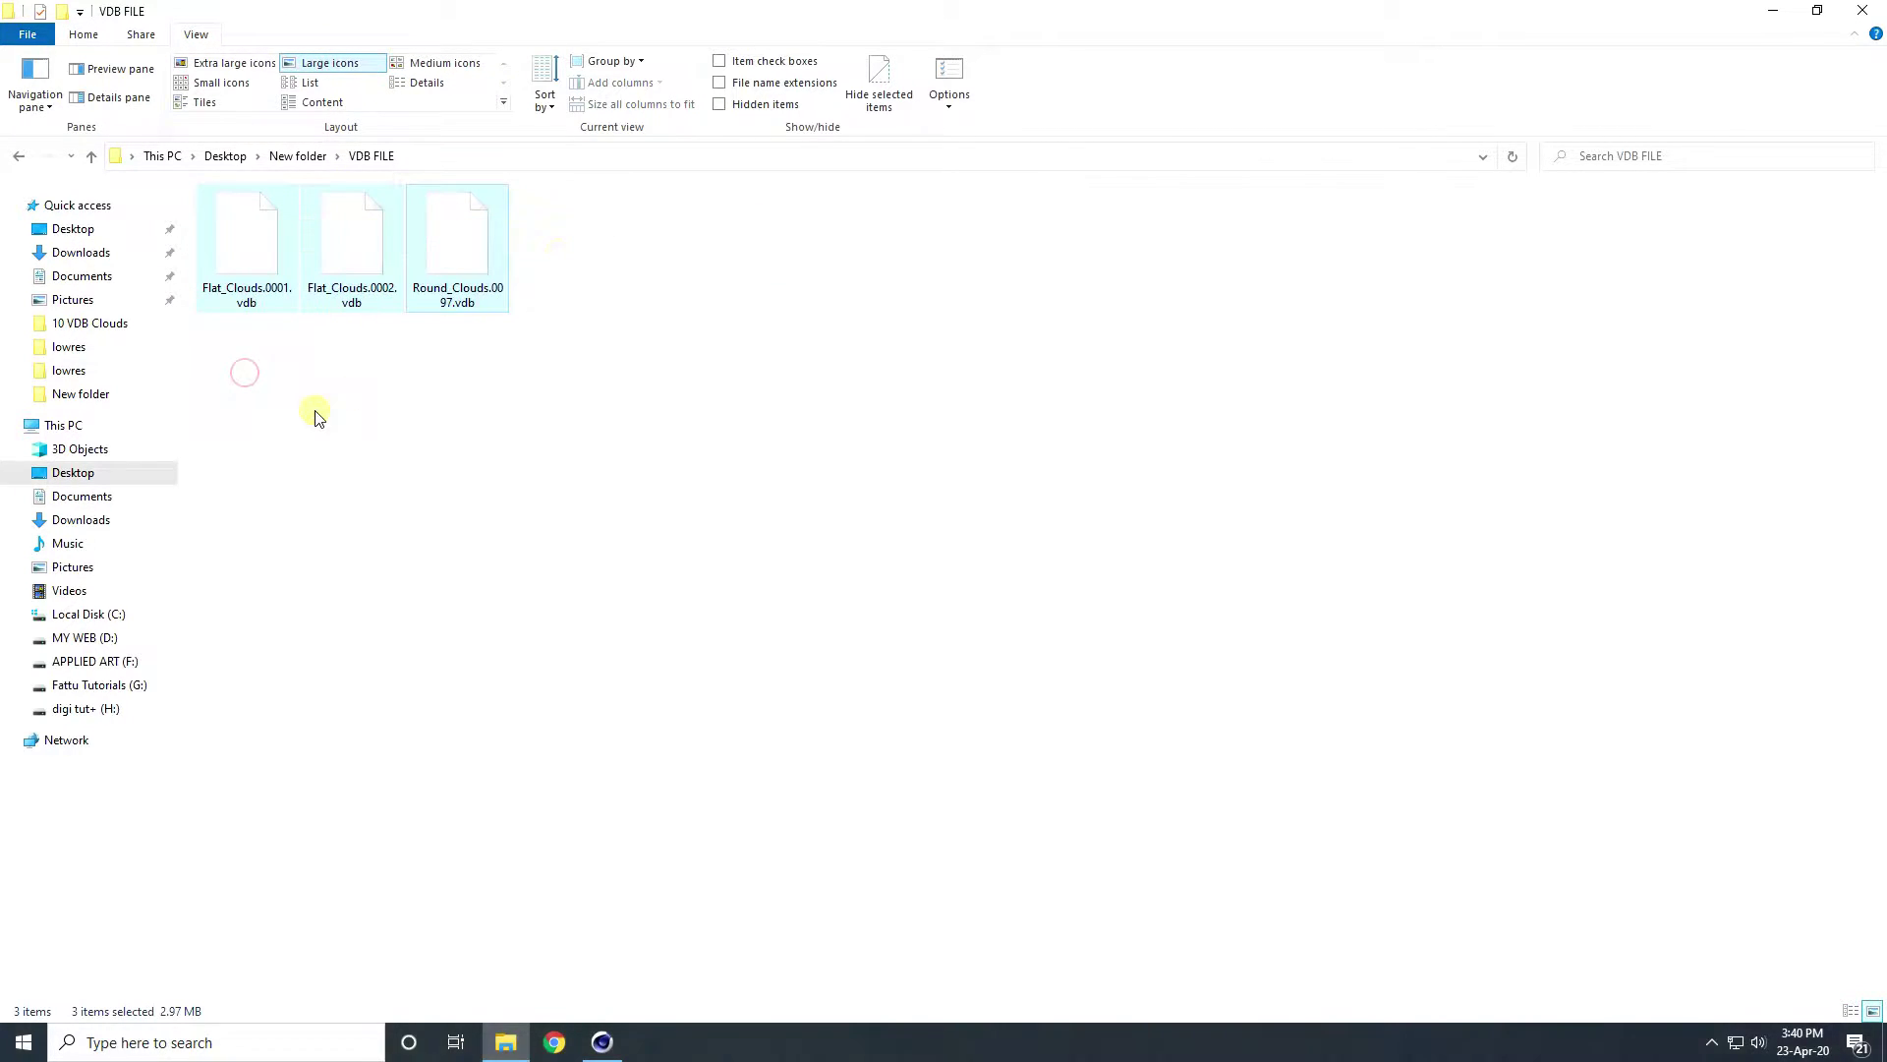
pyautogui.click(383, 439)
# Return to Cinema 4D, add an Octane VDB volume and load Round_Clouds.0097.vdb into it.
pyautogui.click(601, 1042)
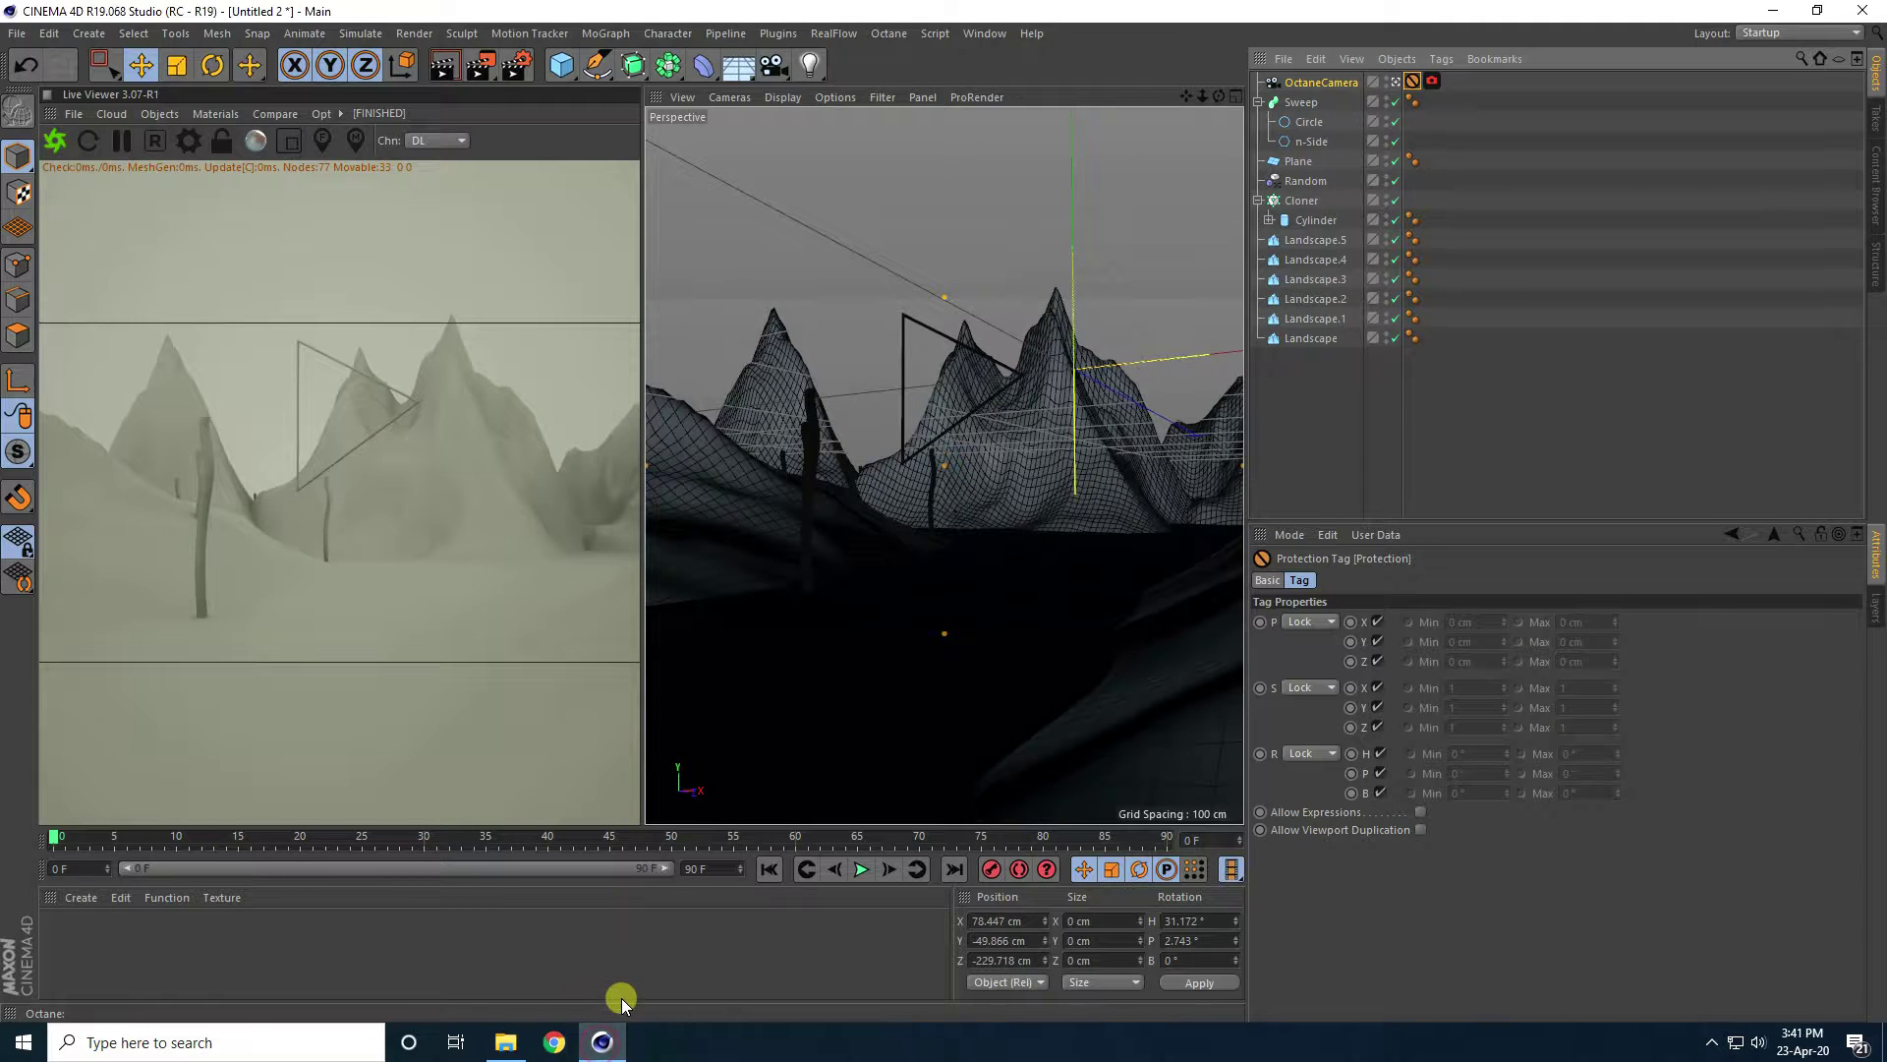
pyautogui.click(157, 116)
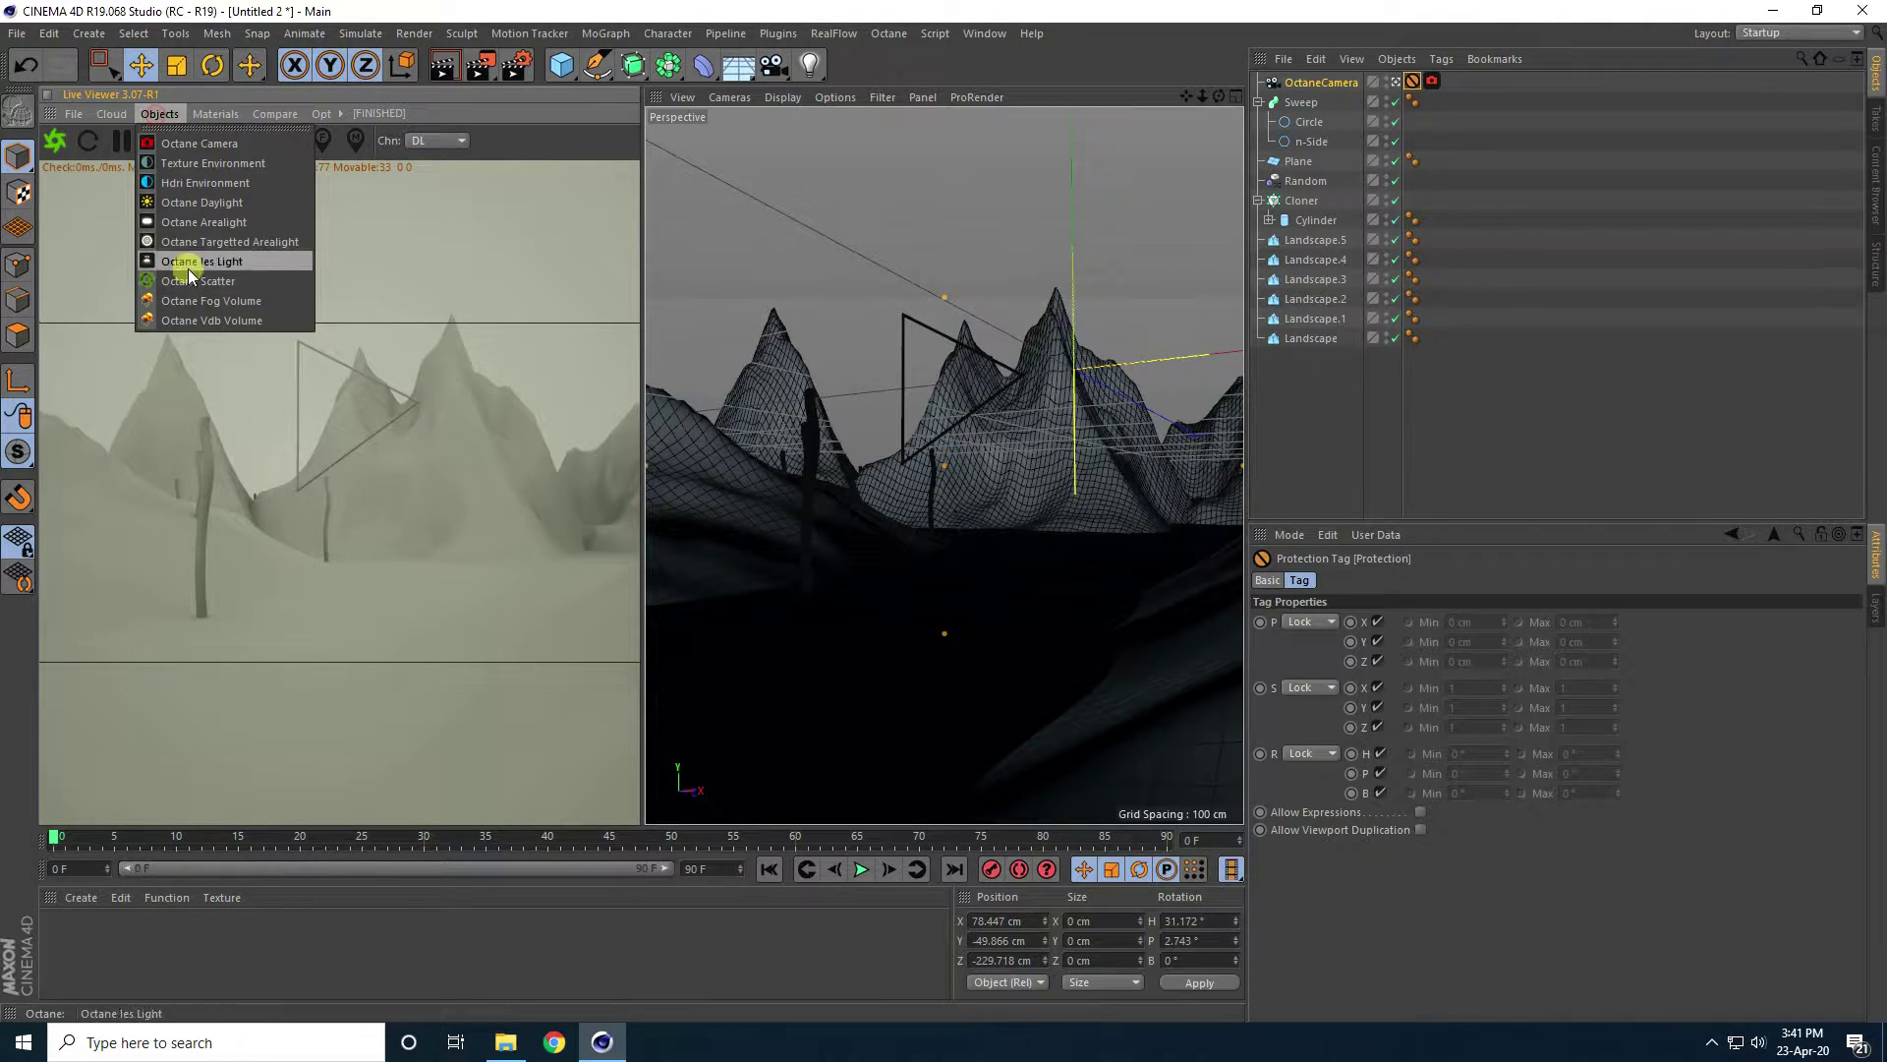
pyautogui.click(275, 322)
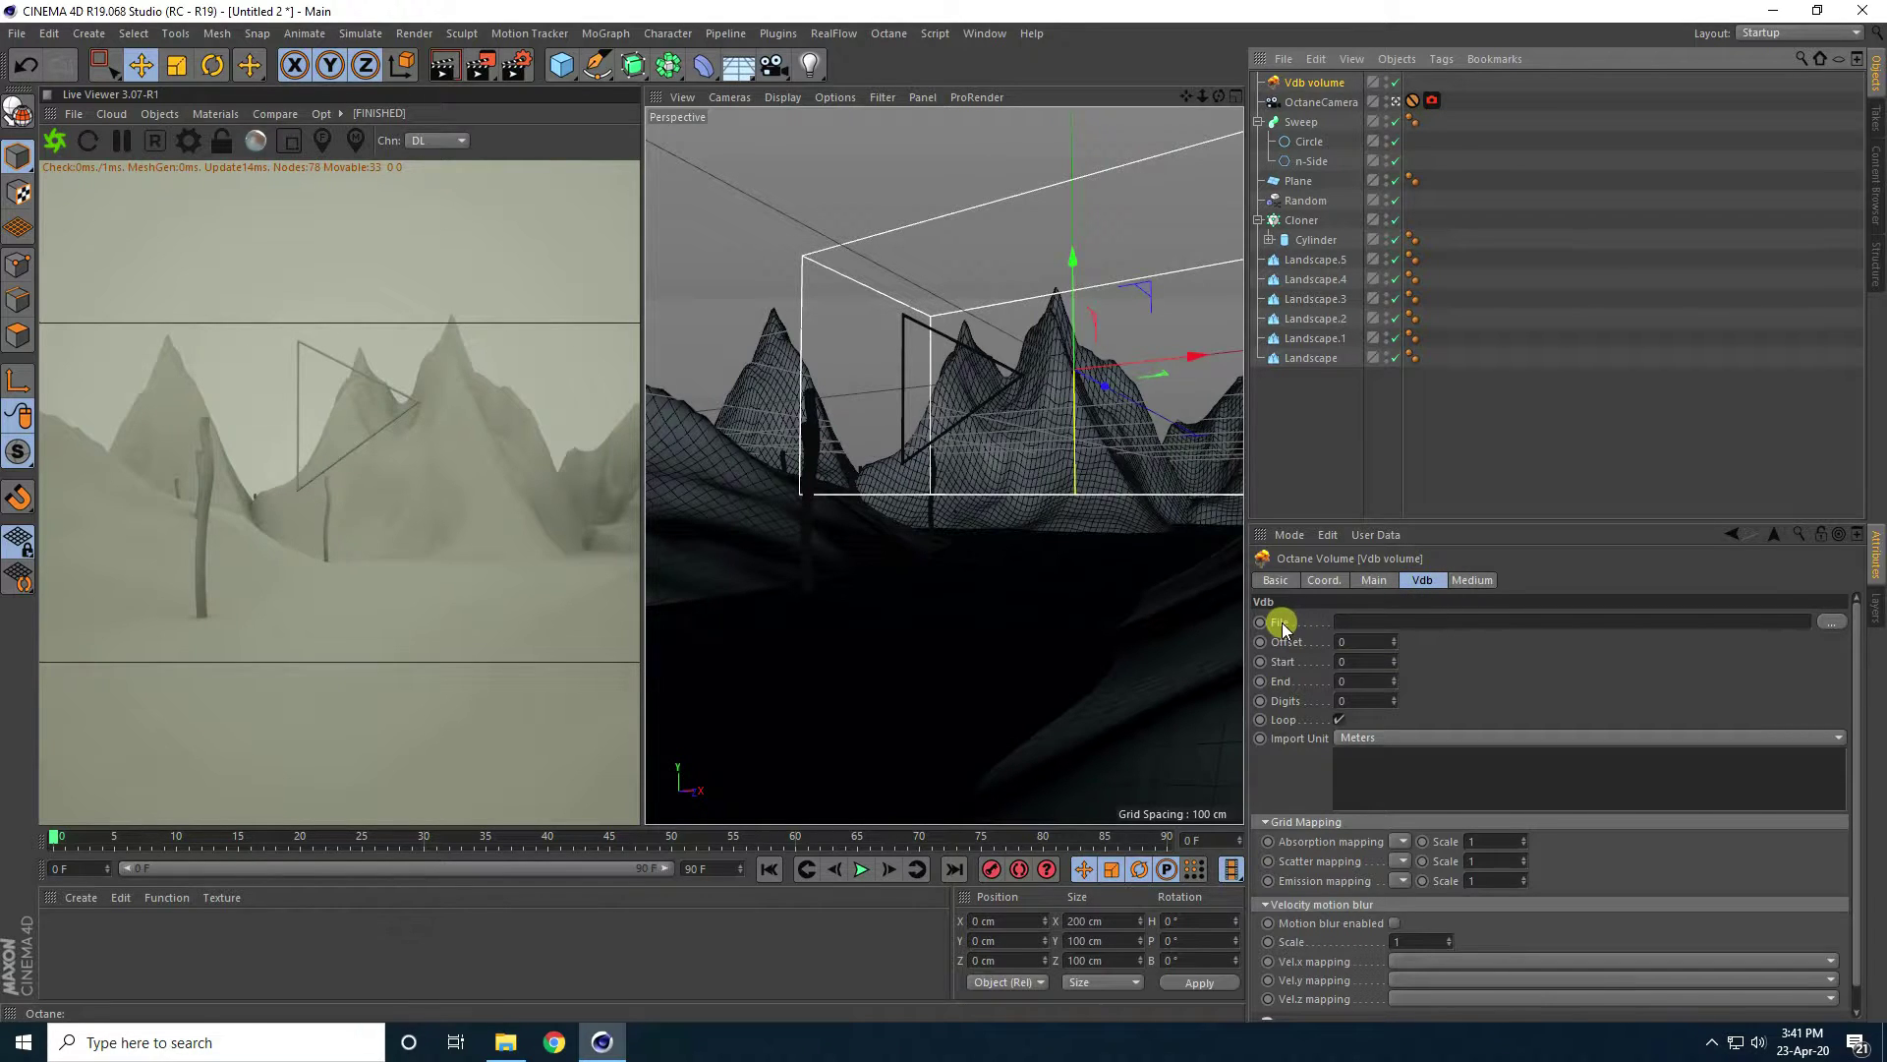
pyautogui.click(1833, 627)
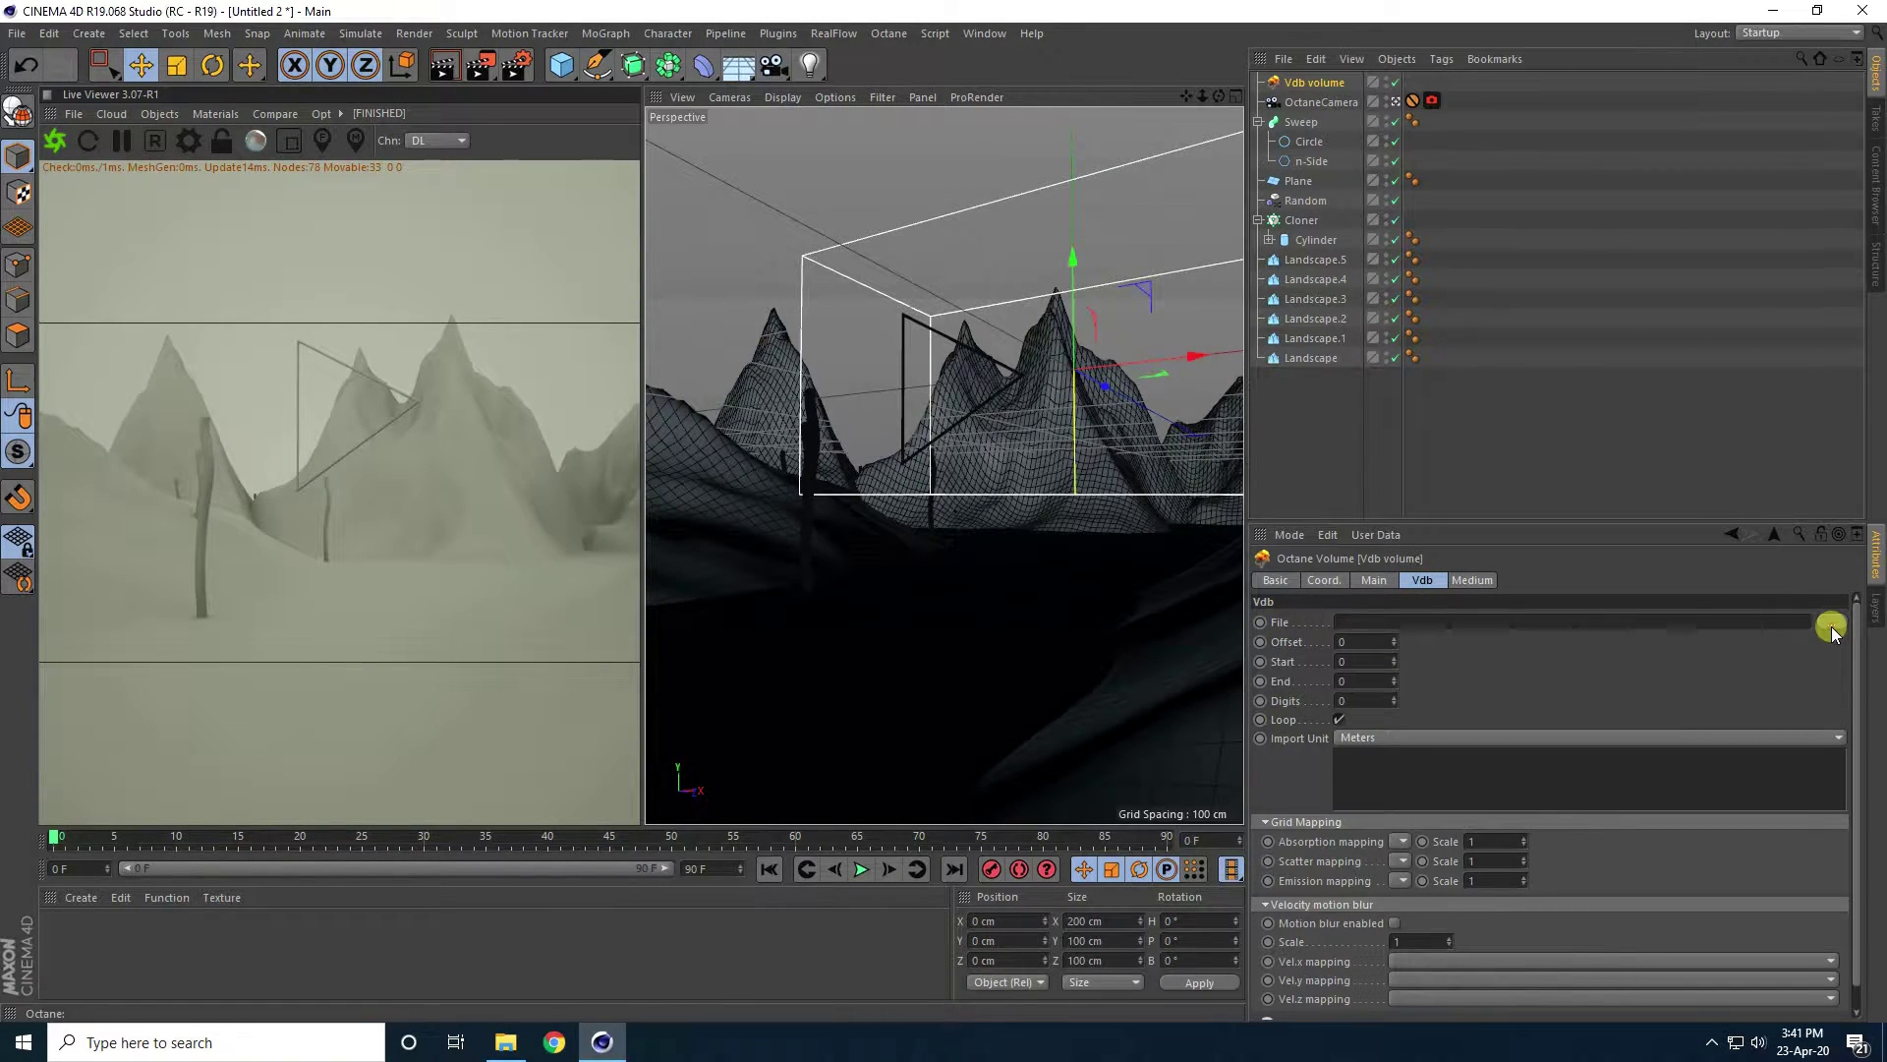
pyautogui.doubleClick(468, 215)
pyautogui.click(213, 208)
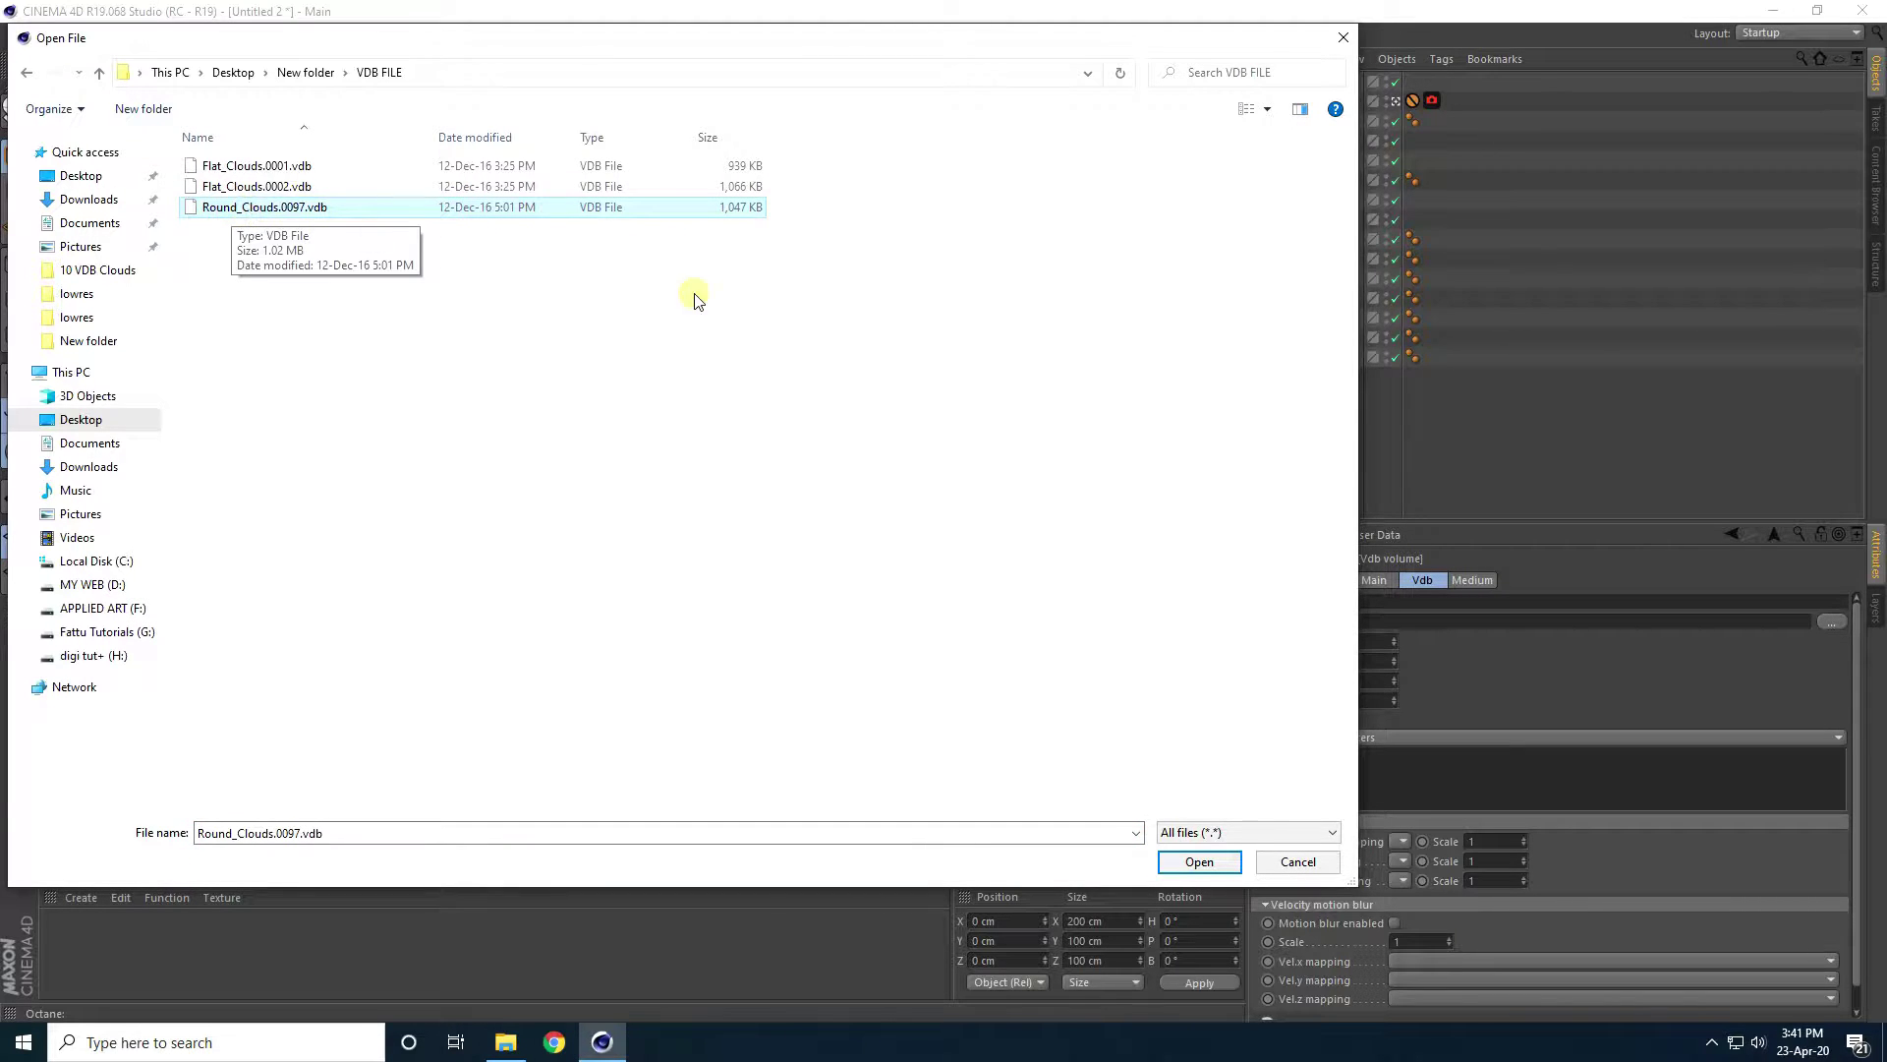
pyautogui.click(1195, 864)
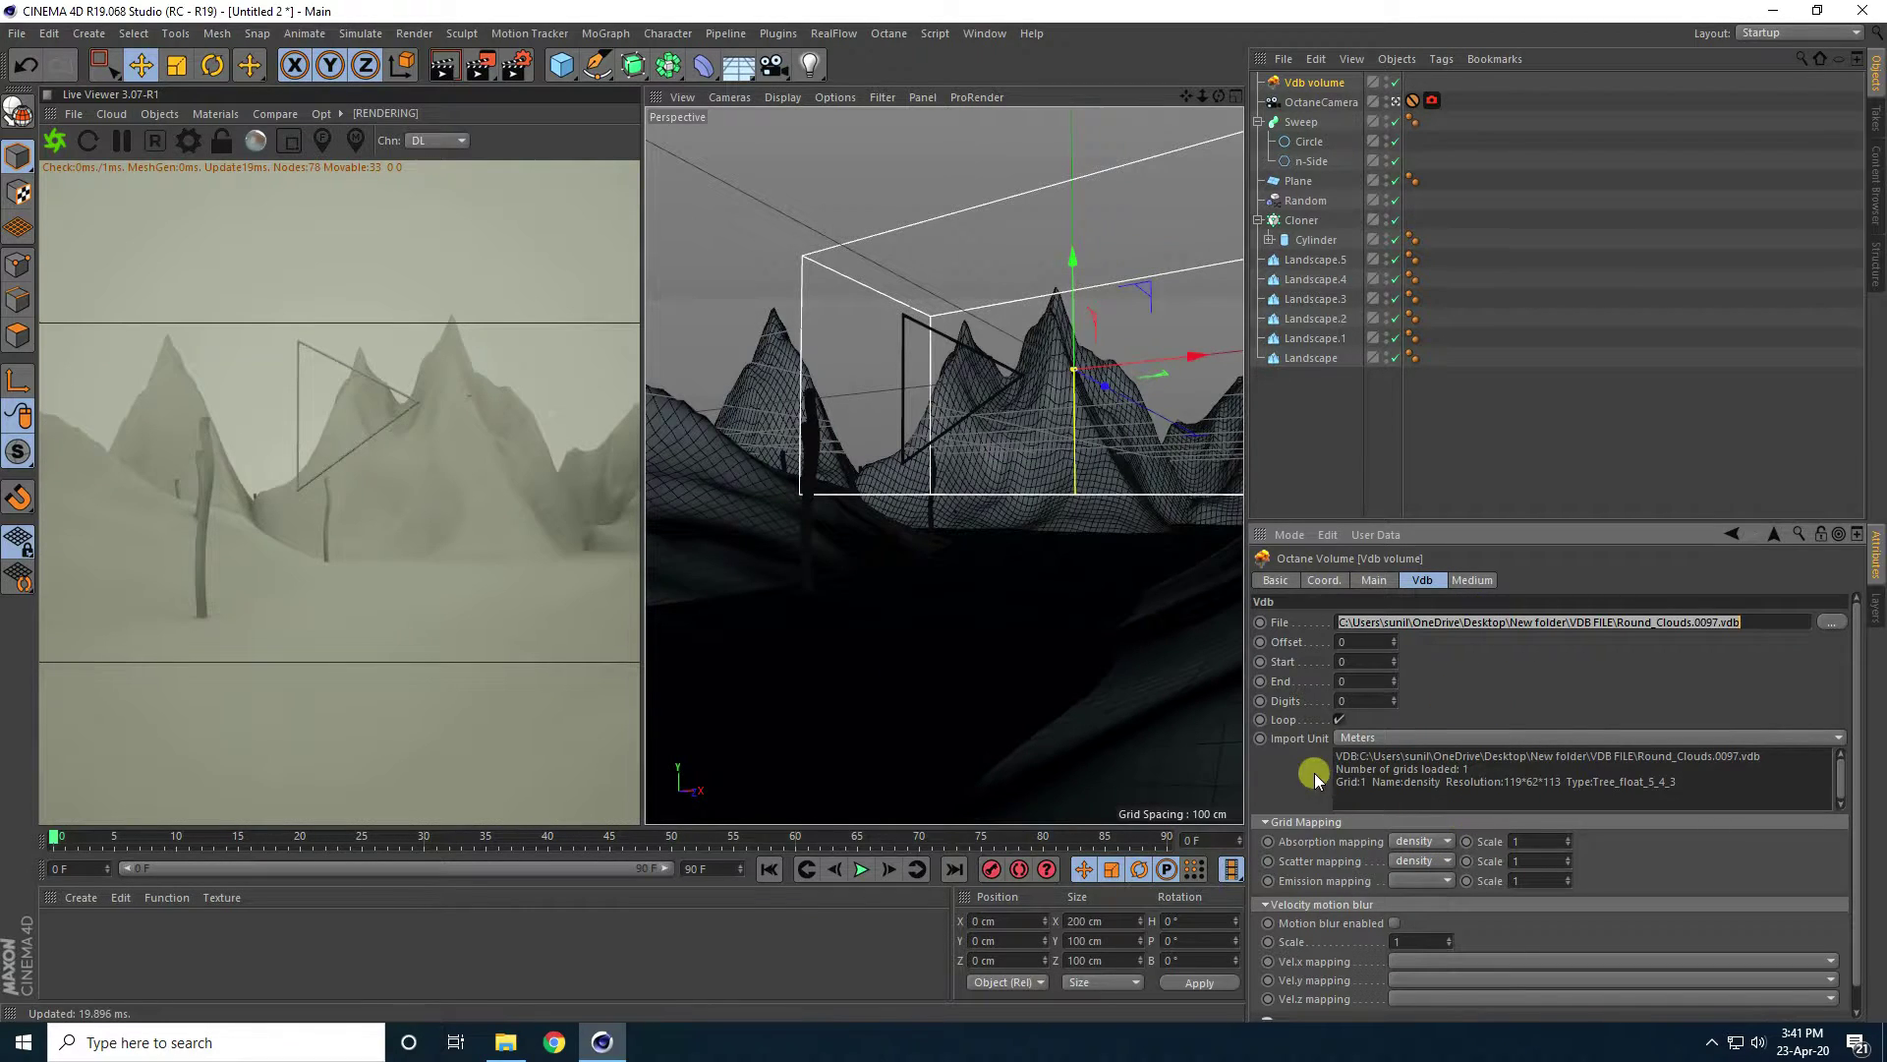
# Set the round cloud volume's import unit to Hectometers, its volume step length to 0.5 and its density to 400.
pyautogui.click(1347, 738)
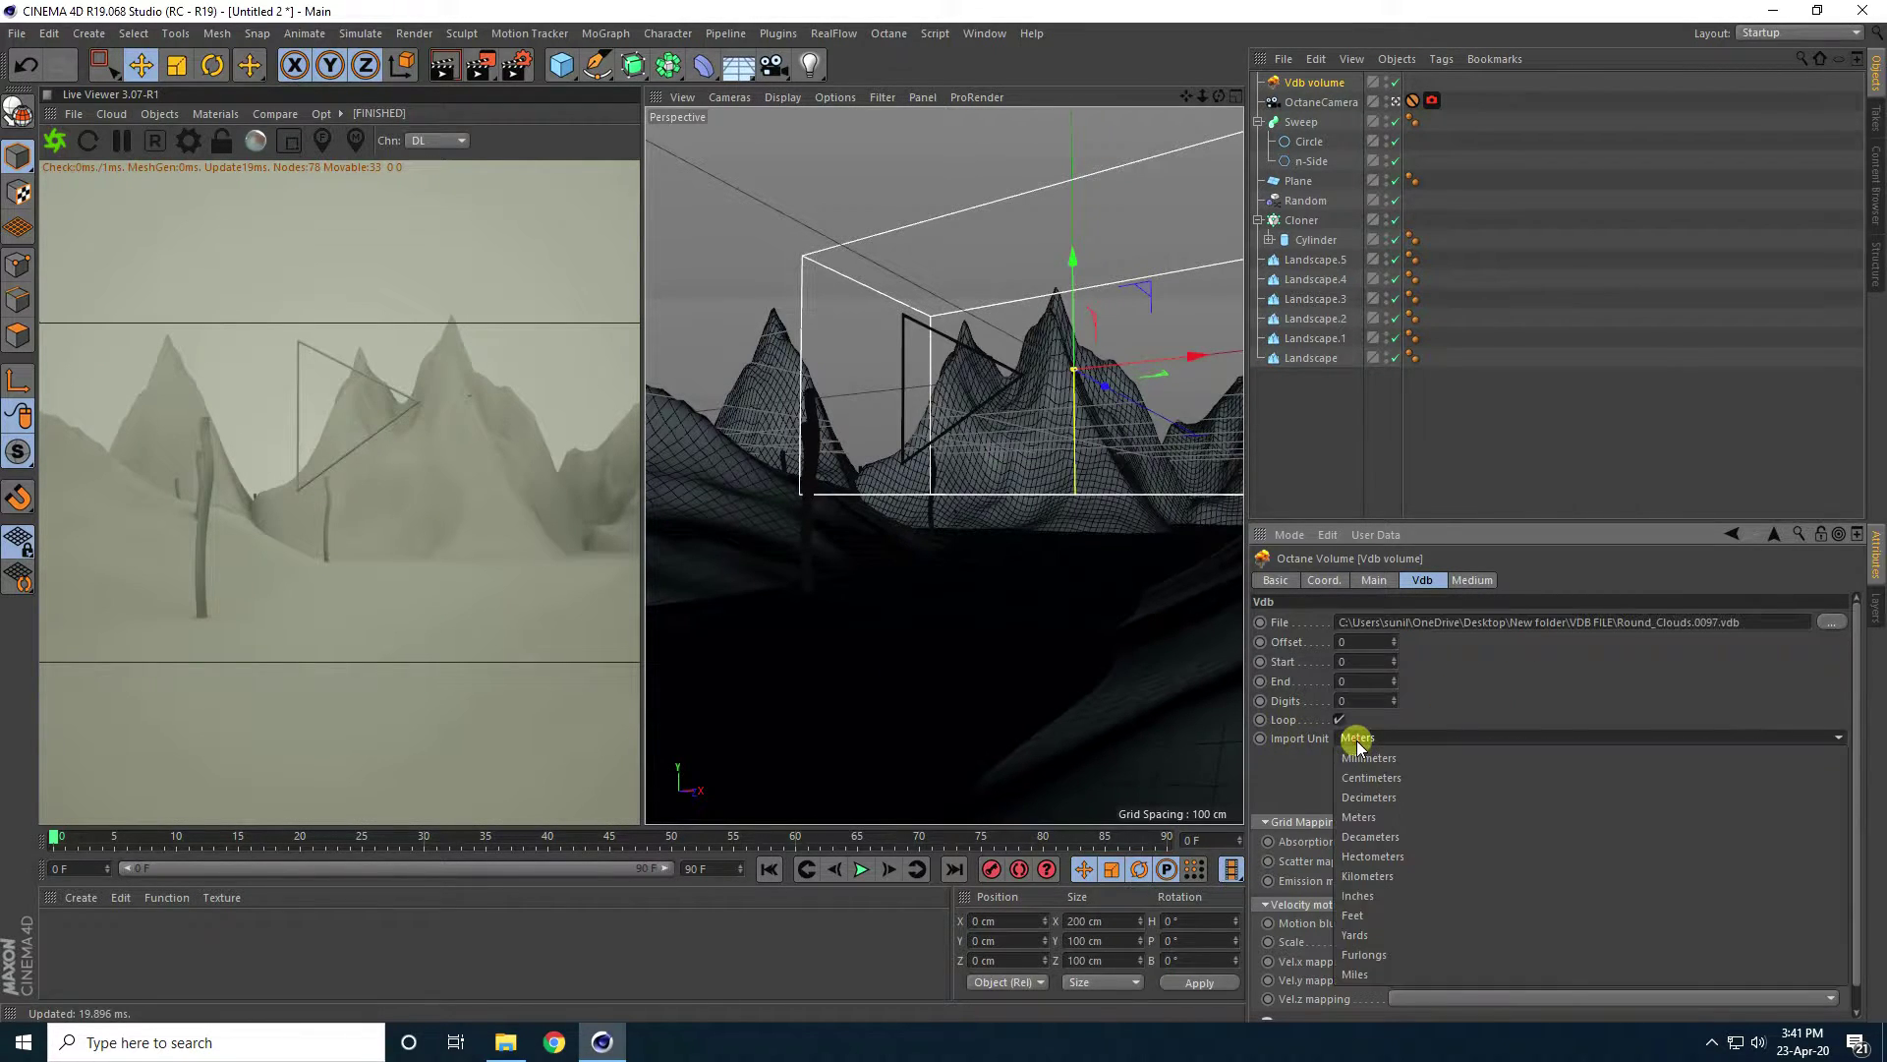
pyautogui.click(1392, 857)
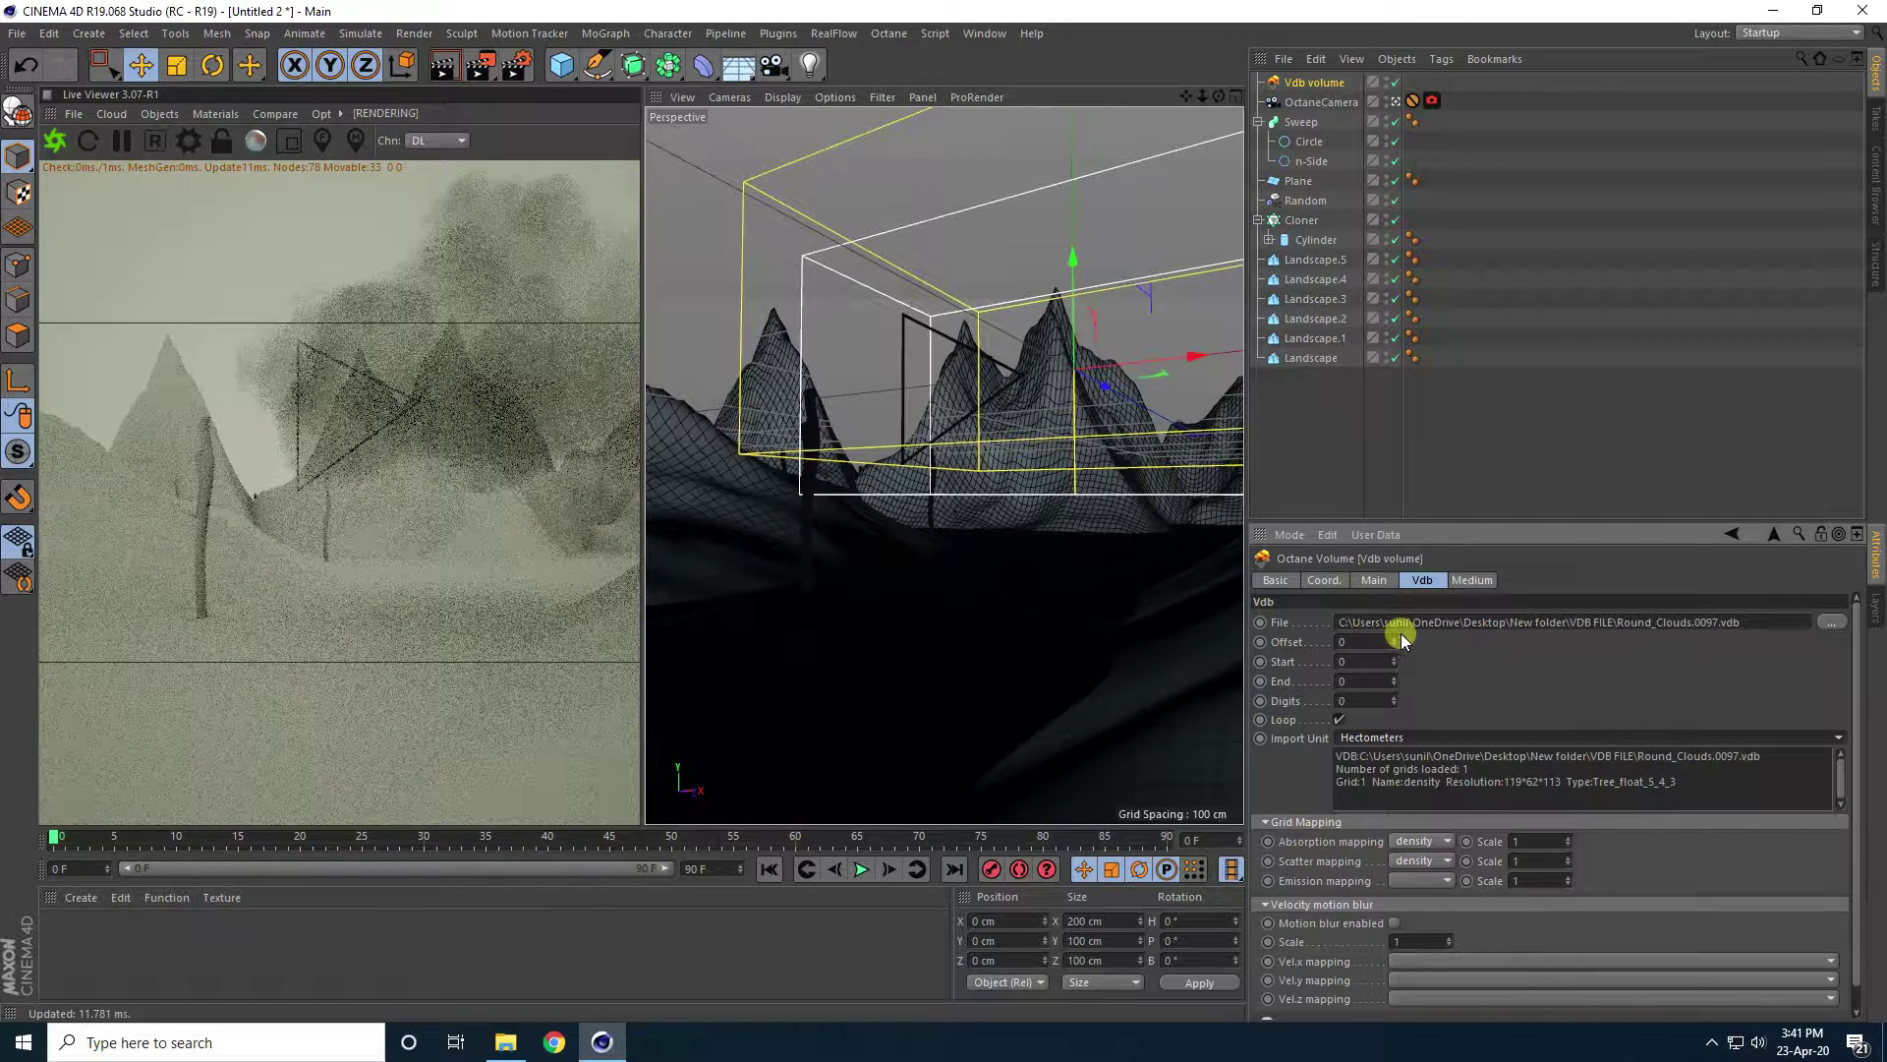
pyautogui.click(1469, 581)
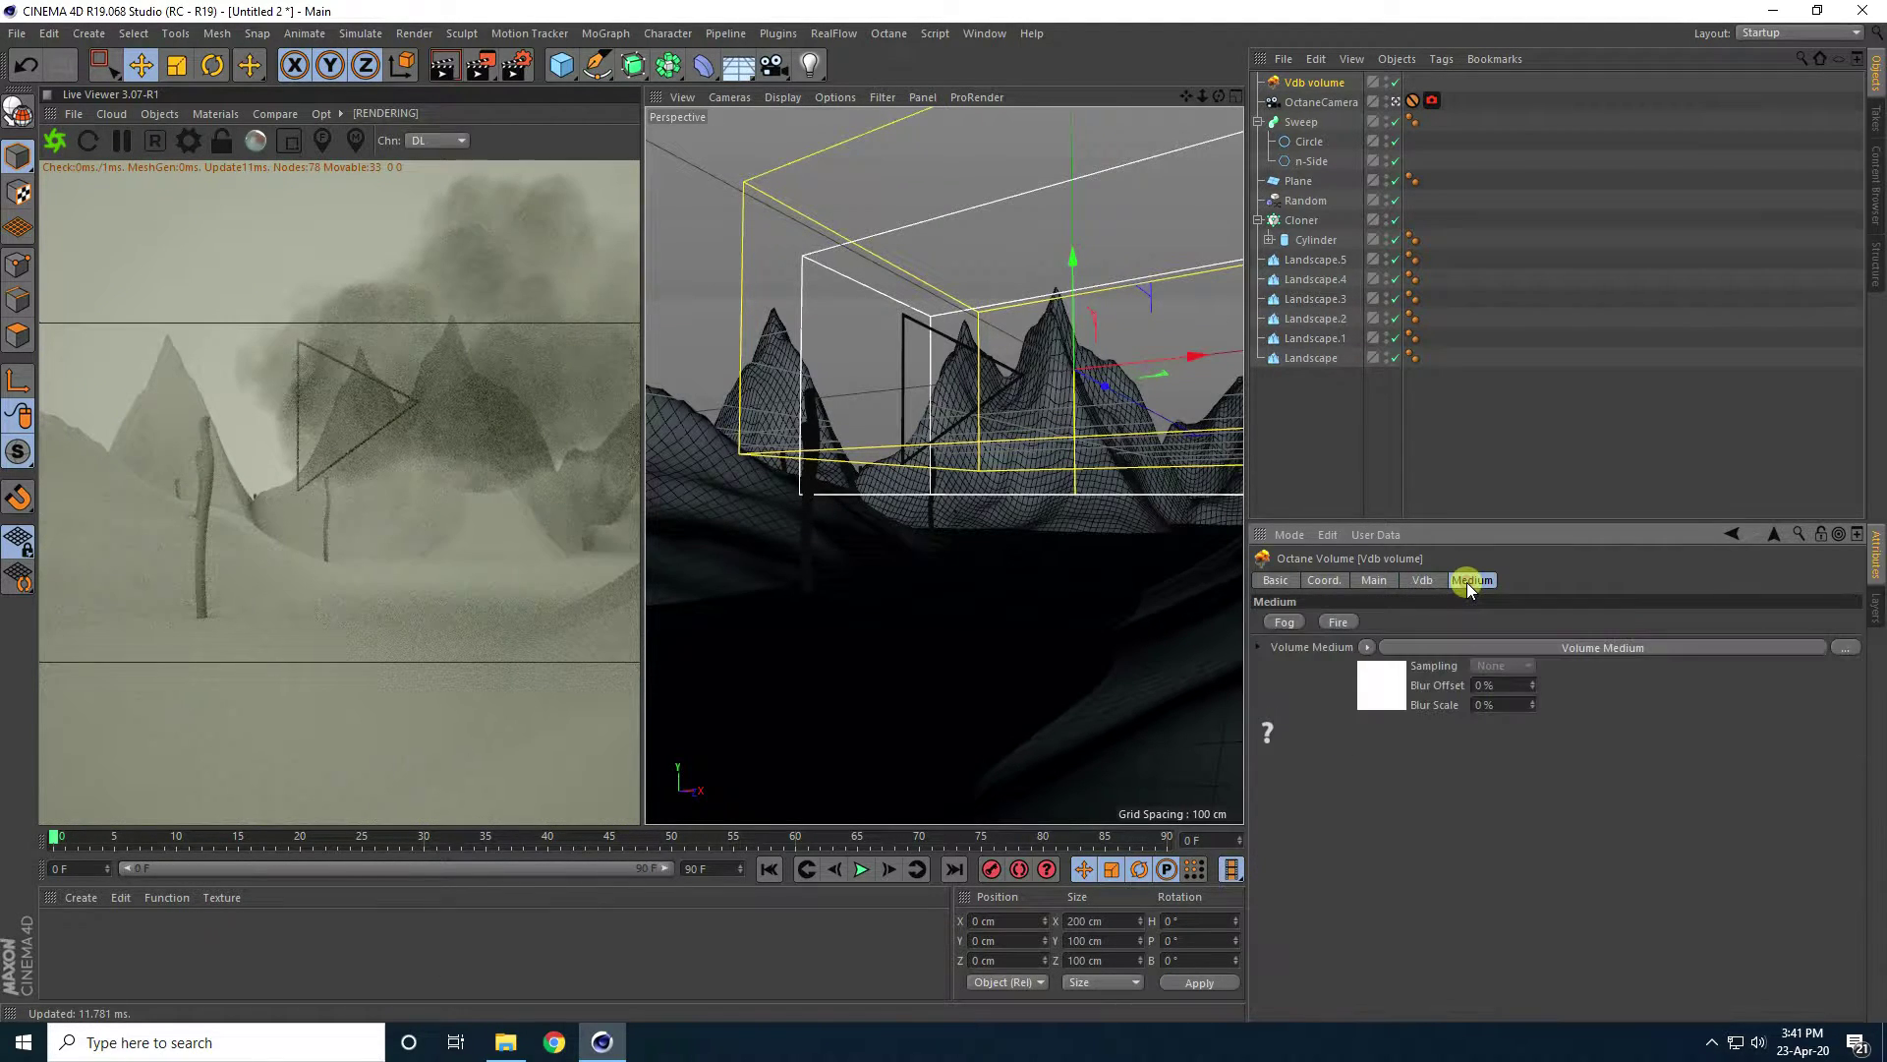
pyautogui.click(1374, 683)
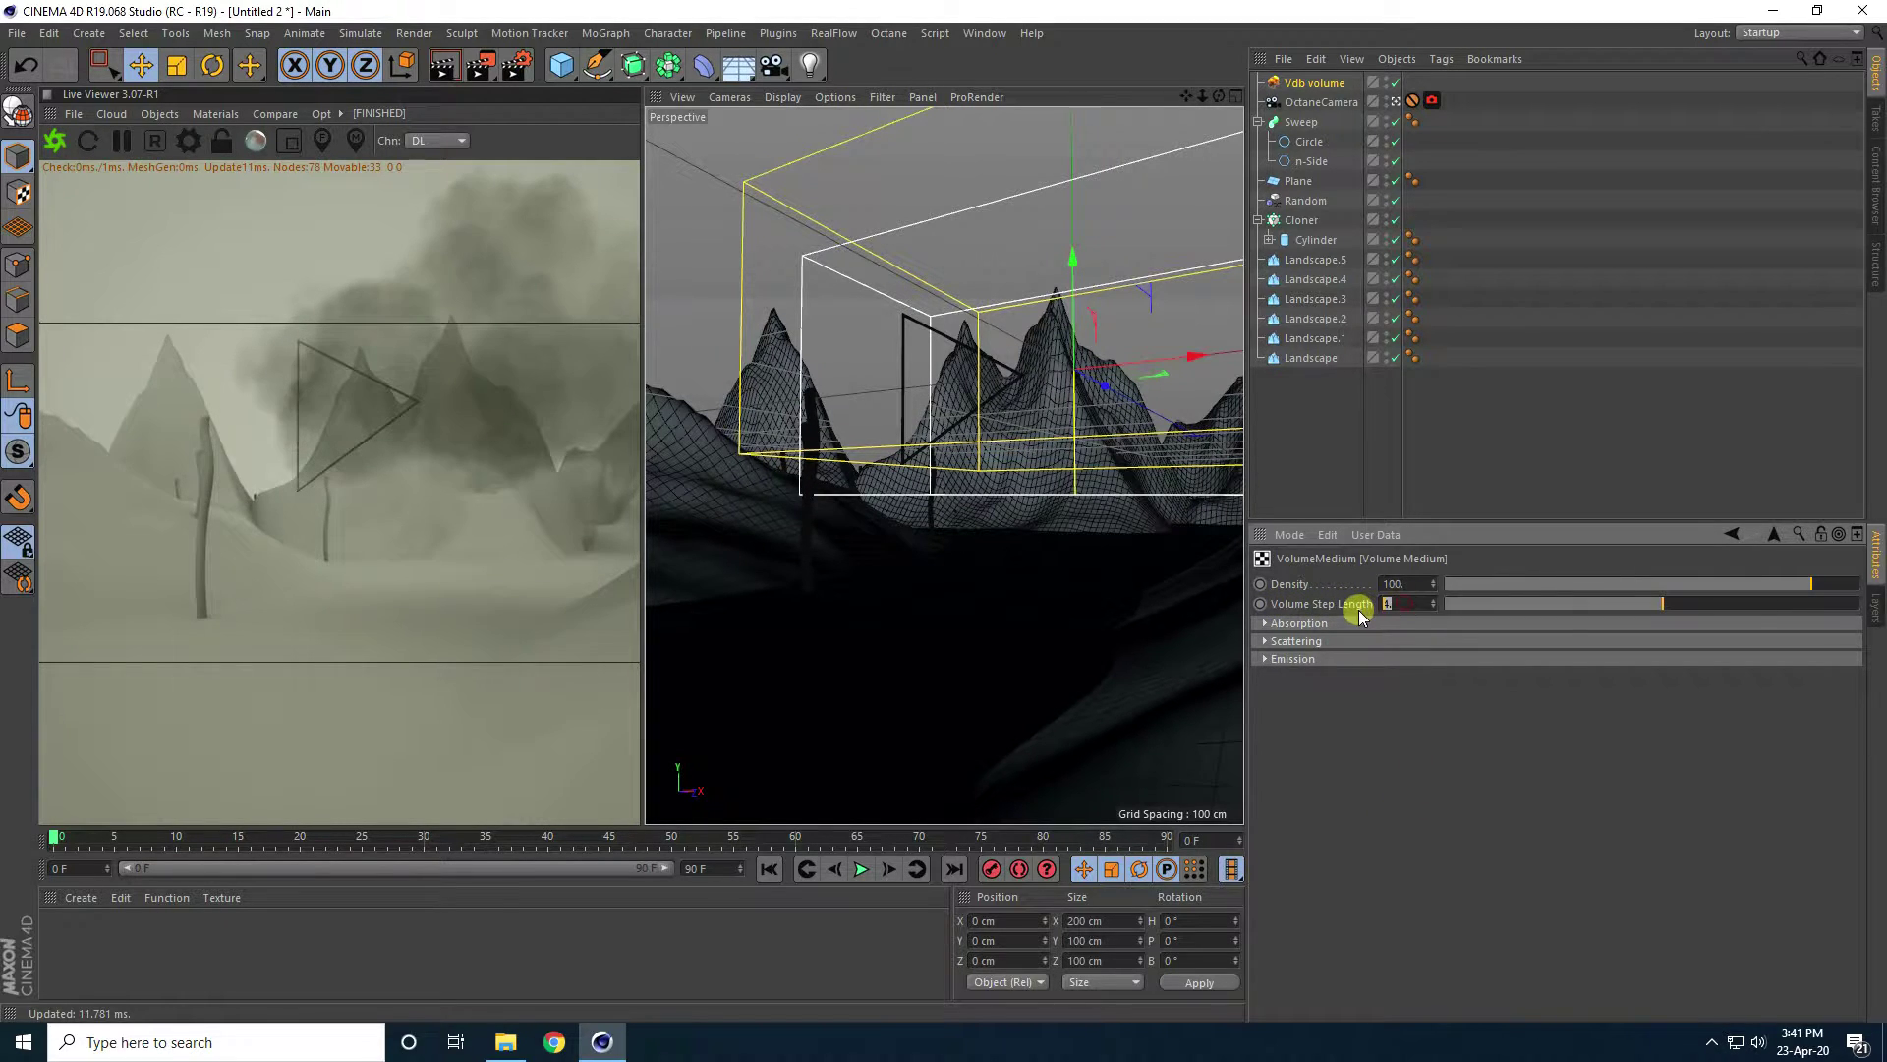
pyautogui.write('0.5')
pyautogui.press('Return')
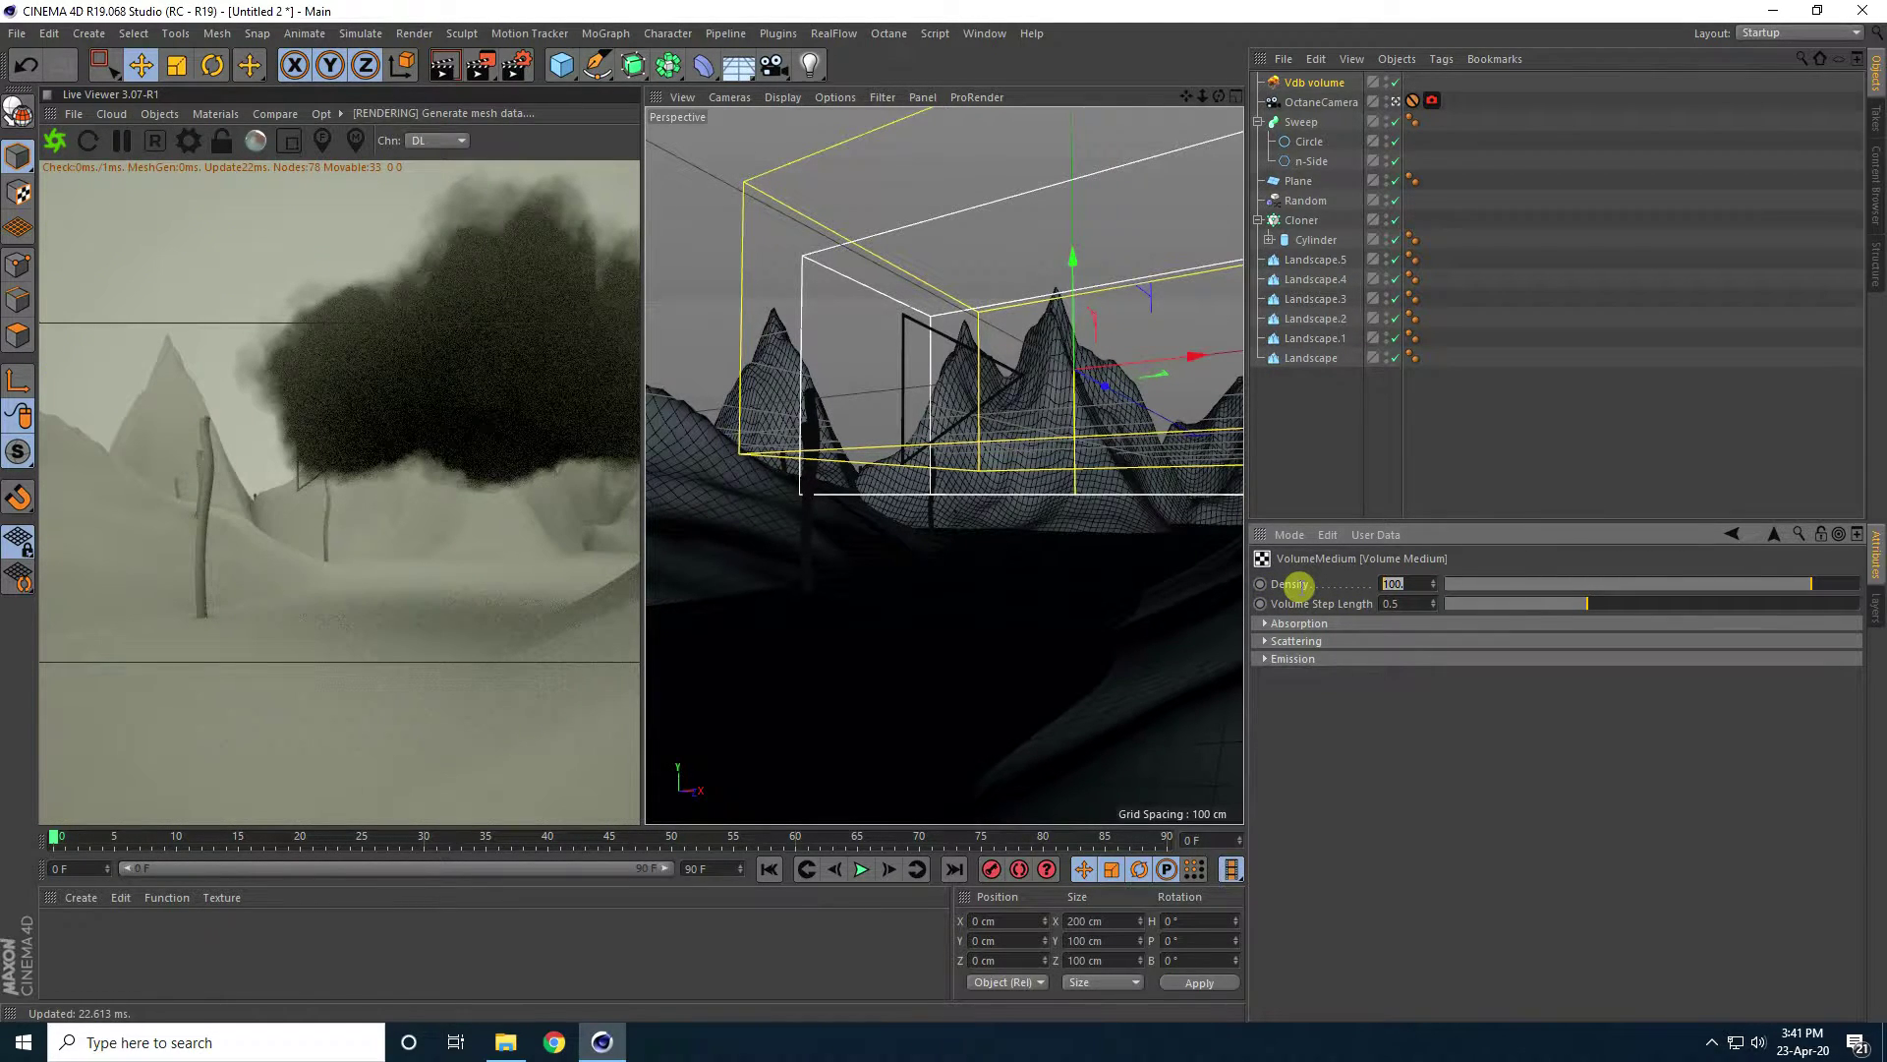
pyautogui.write('400')
pyautogui.press('Return')
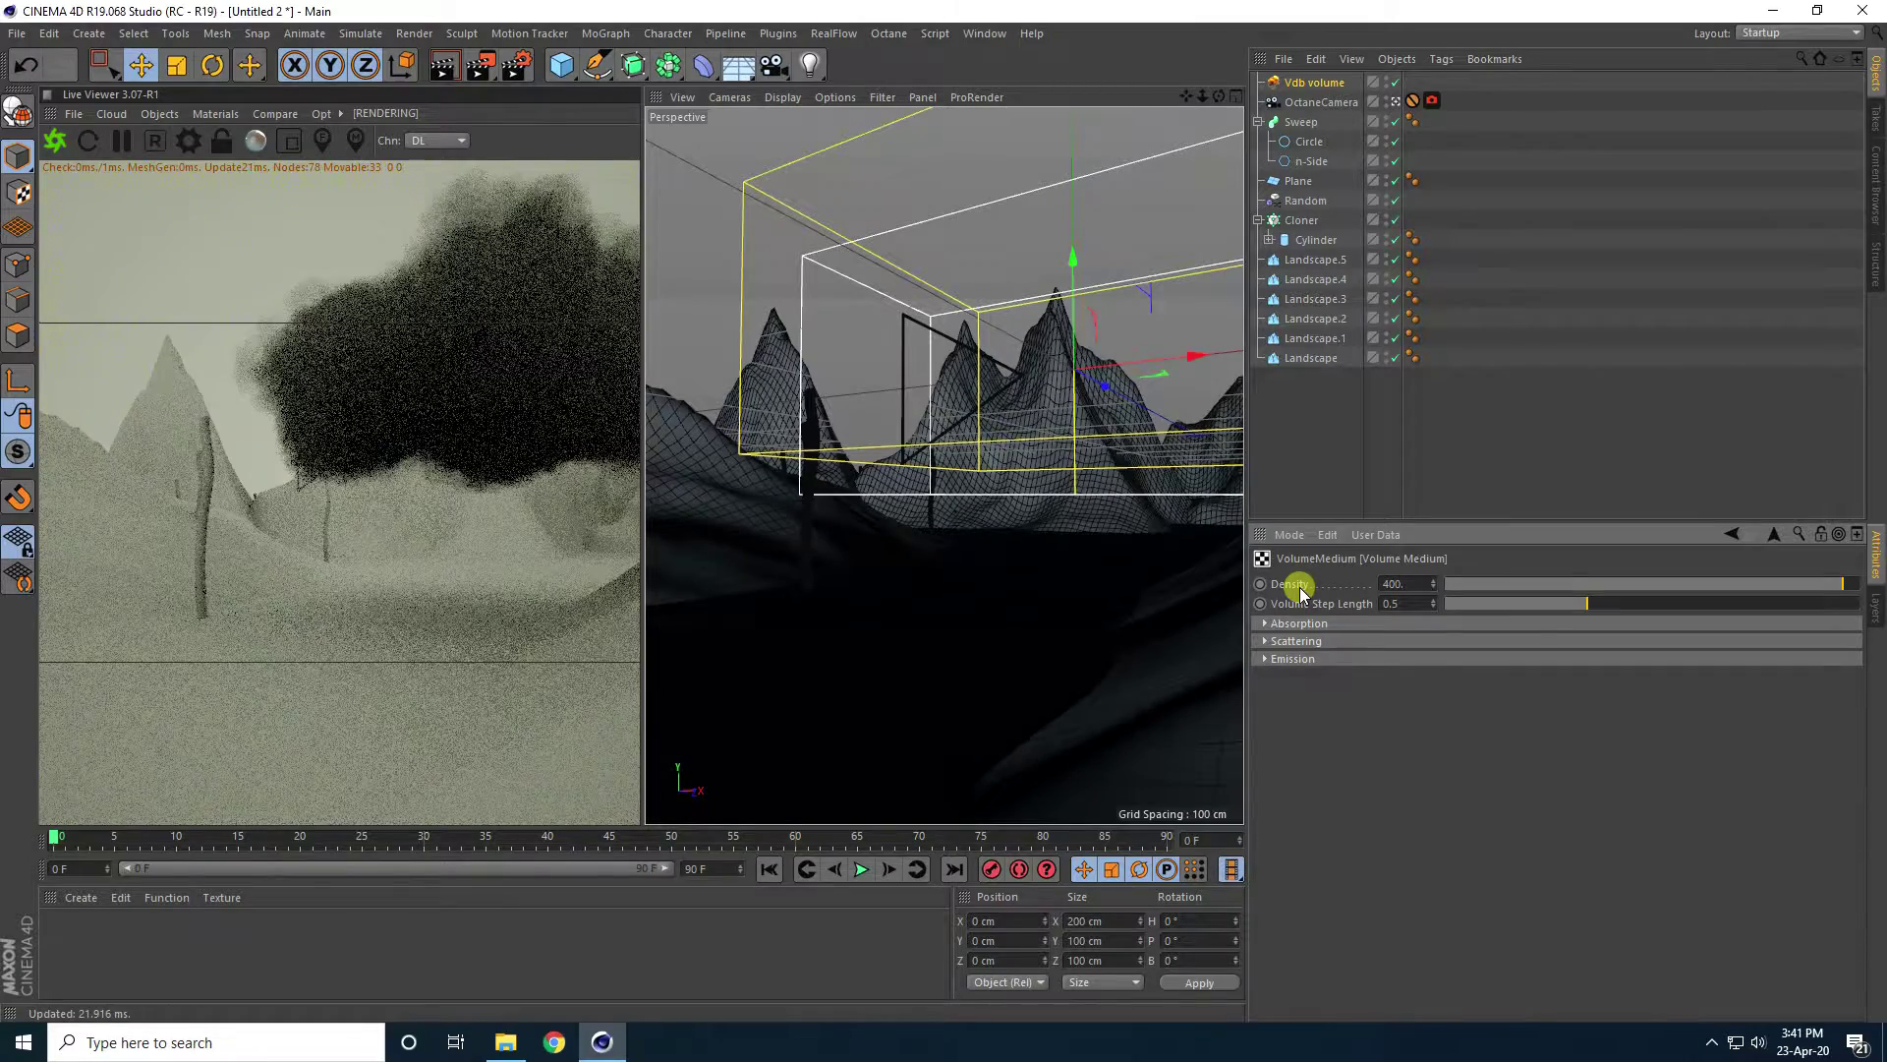
# Move the round cloud volume in the top view to X about -211 cm and Z about 243 cm.
pyautogui.middleClick(993, 362)
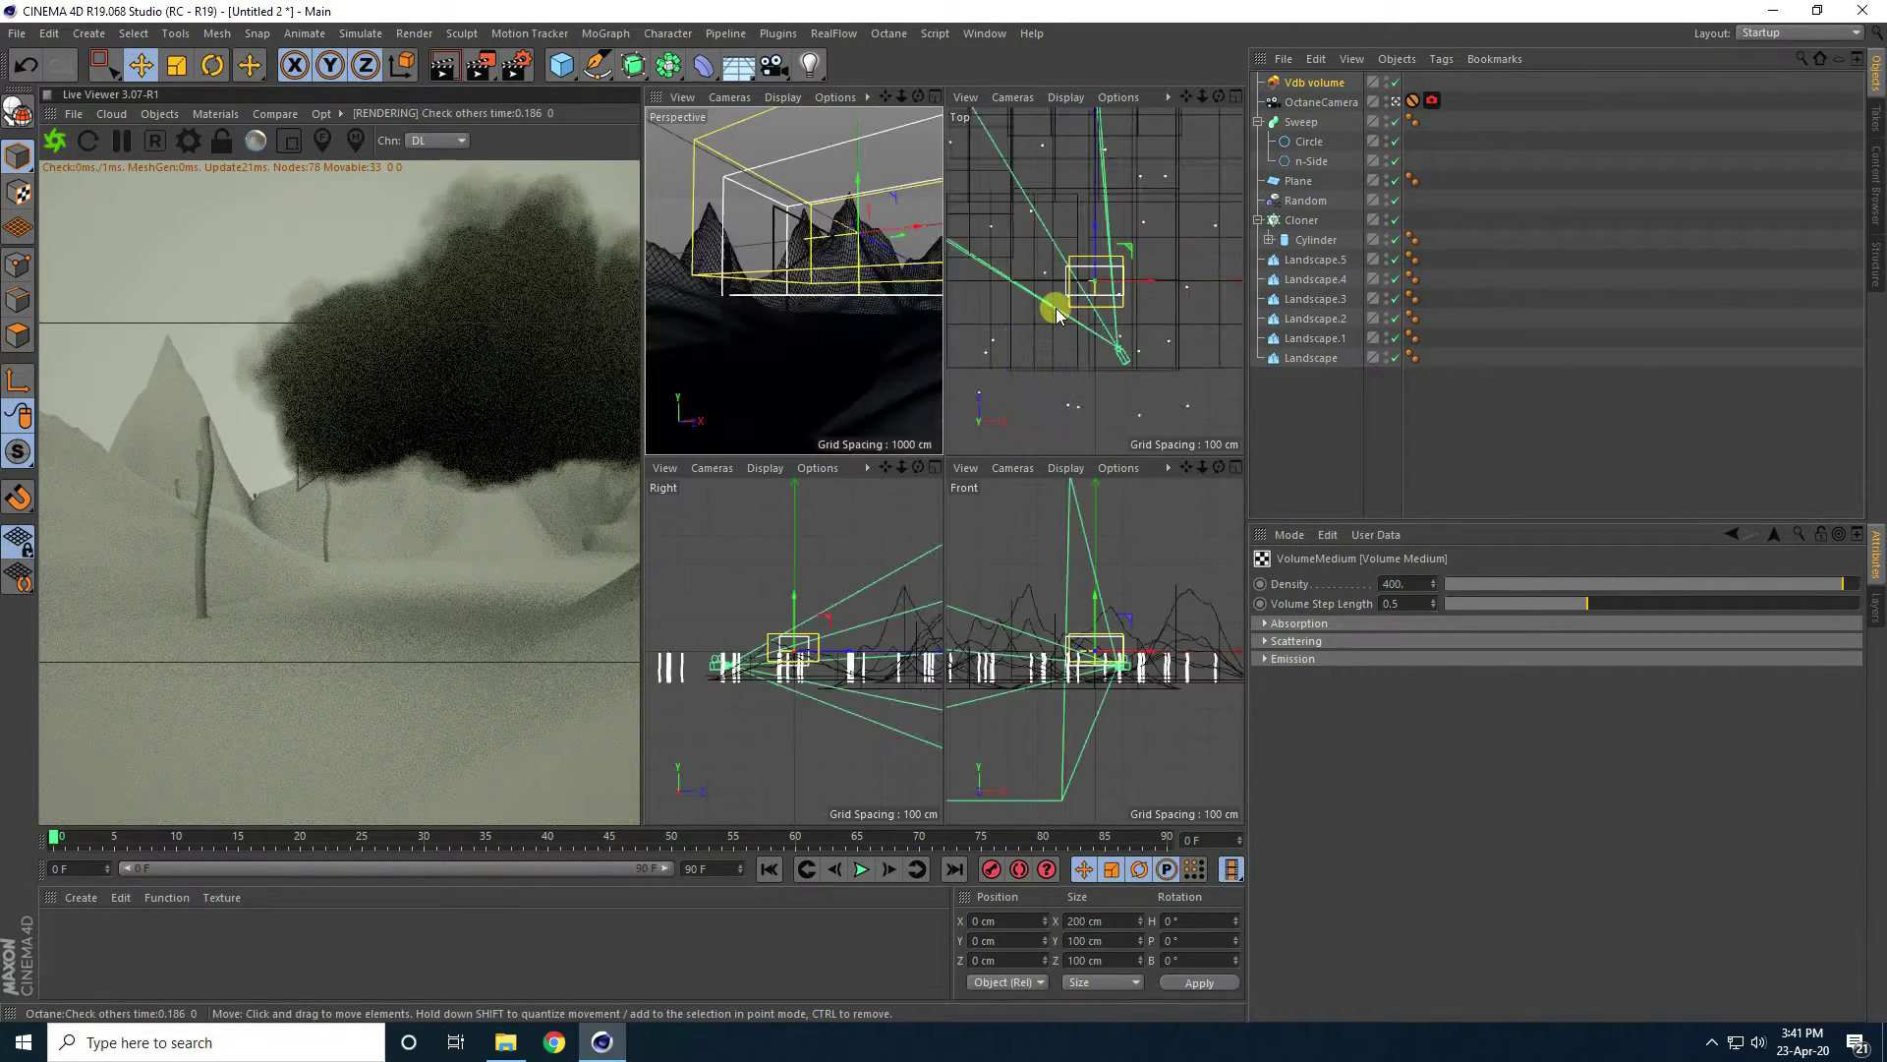
pyautogui.middleClick(1053, 310)
pyautogui.click(1307, 80)
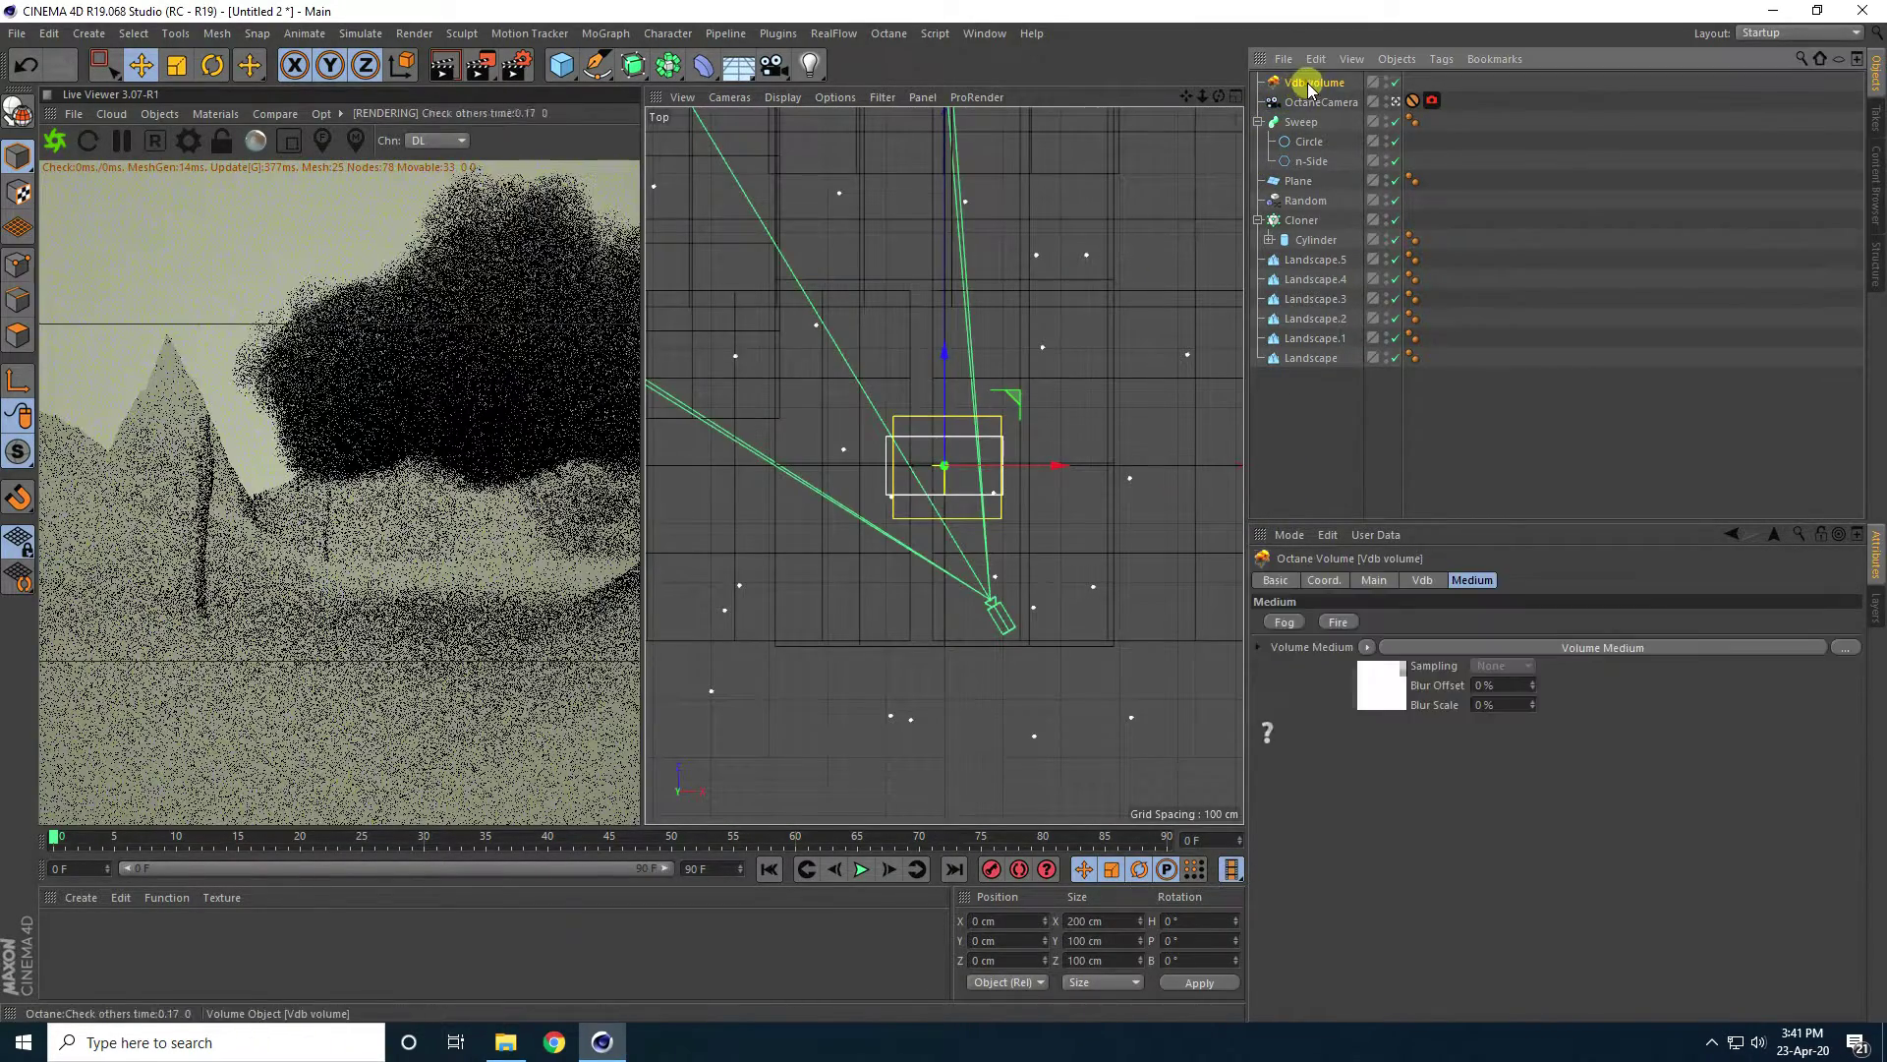
pyautogui.scroll(-2, 977, 569)
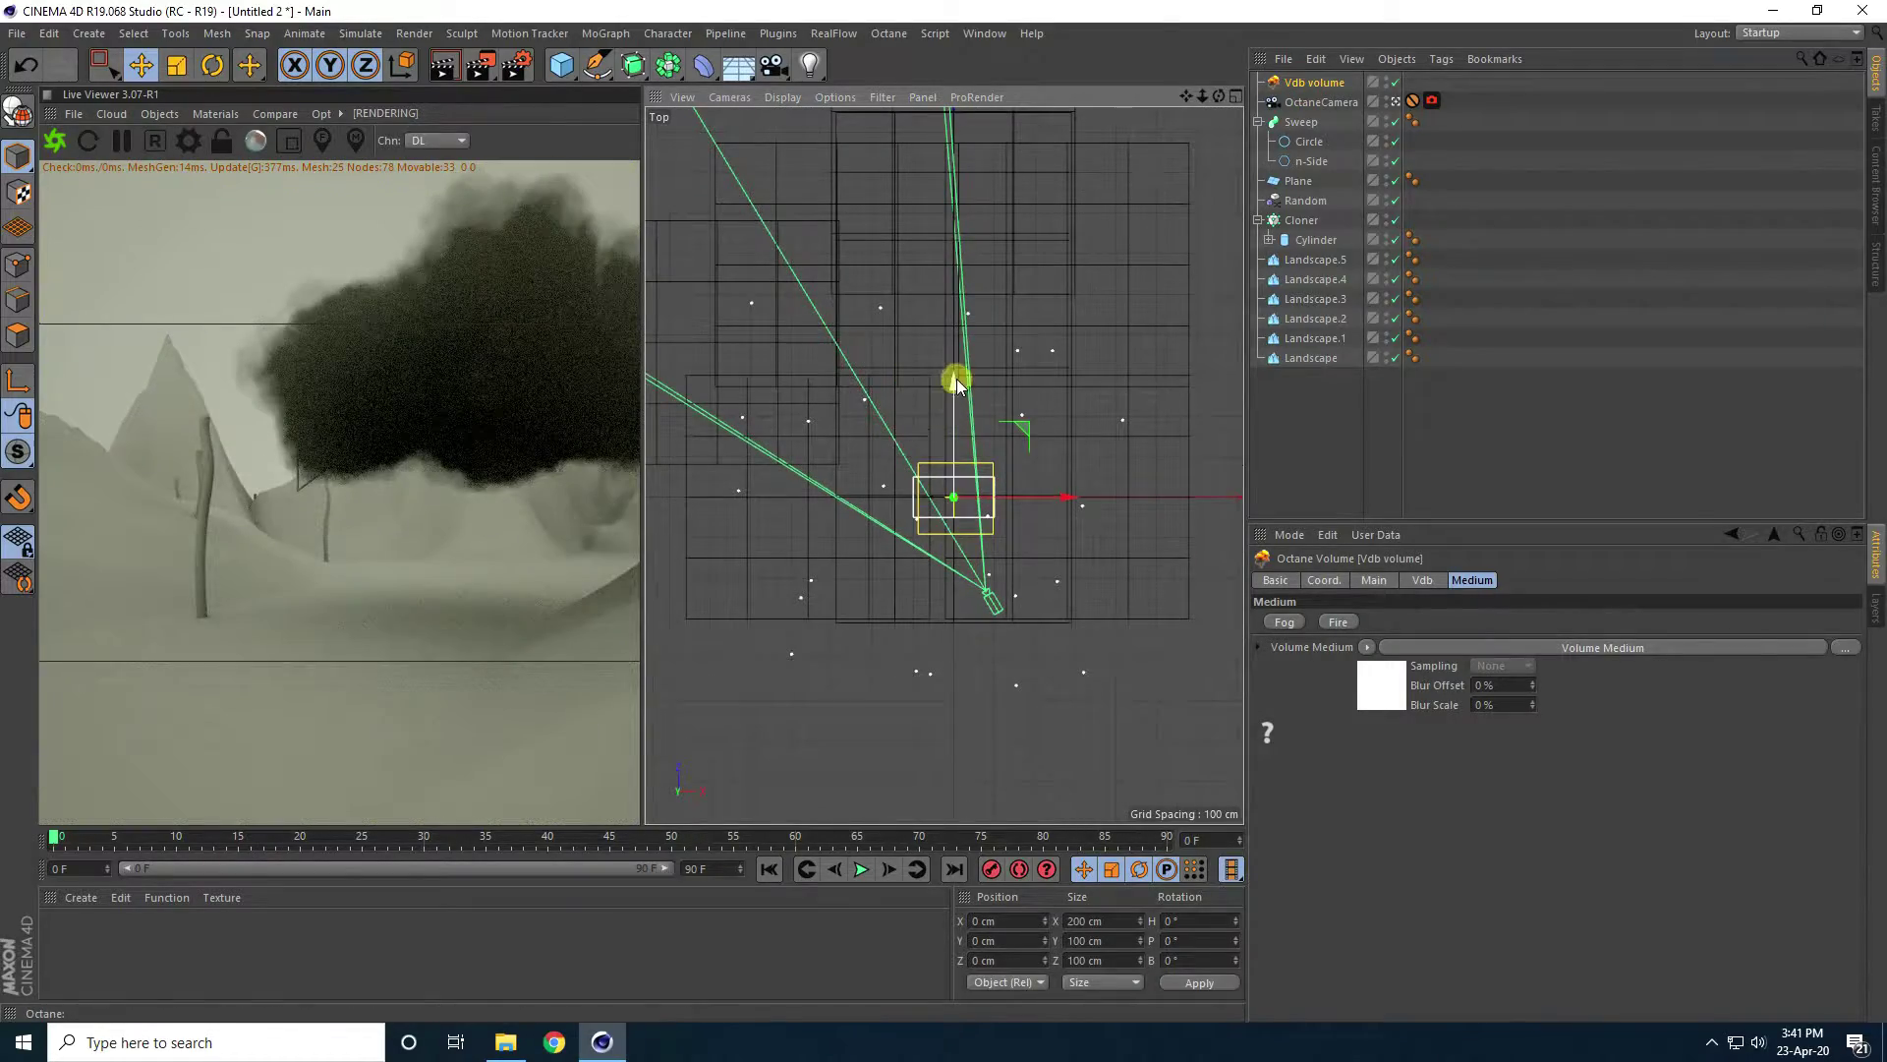
pyautogui.moveTo(956, 379); pyautogui.dragTo(954, 296)
pyautogui.moveTo(1065, 393); pyautogui.dragTo(980, 398)
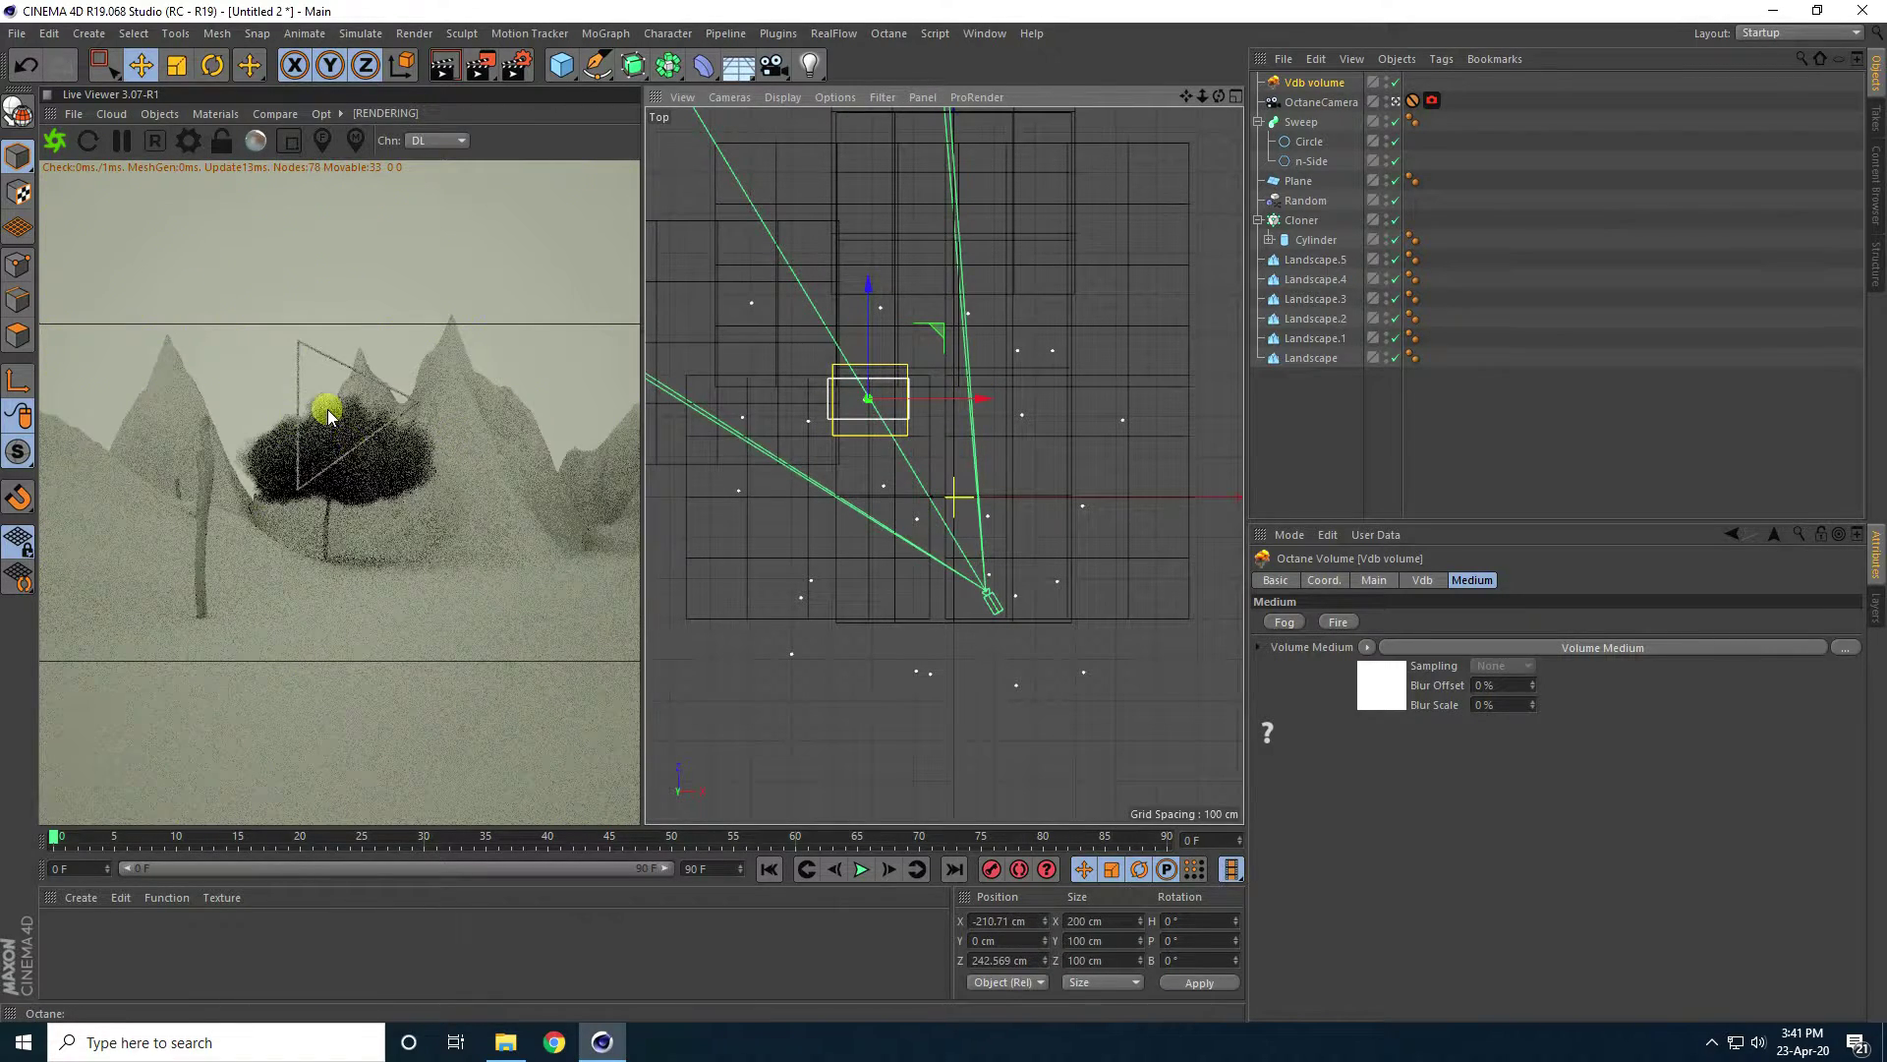
# Raise the round cloud volume to Y about 34 cm in the front view.
pyautogui.middleClick(934, 476)
pyautogui.middleClick(984, 556)
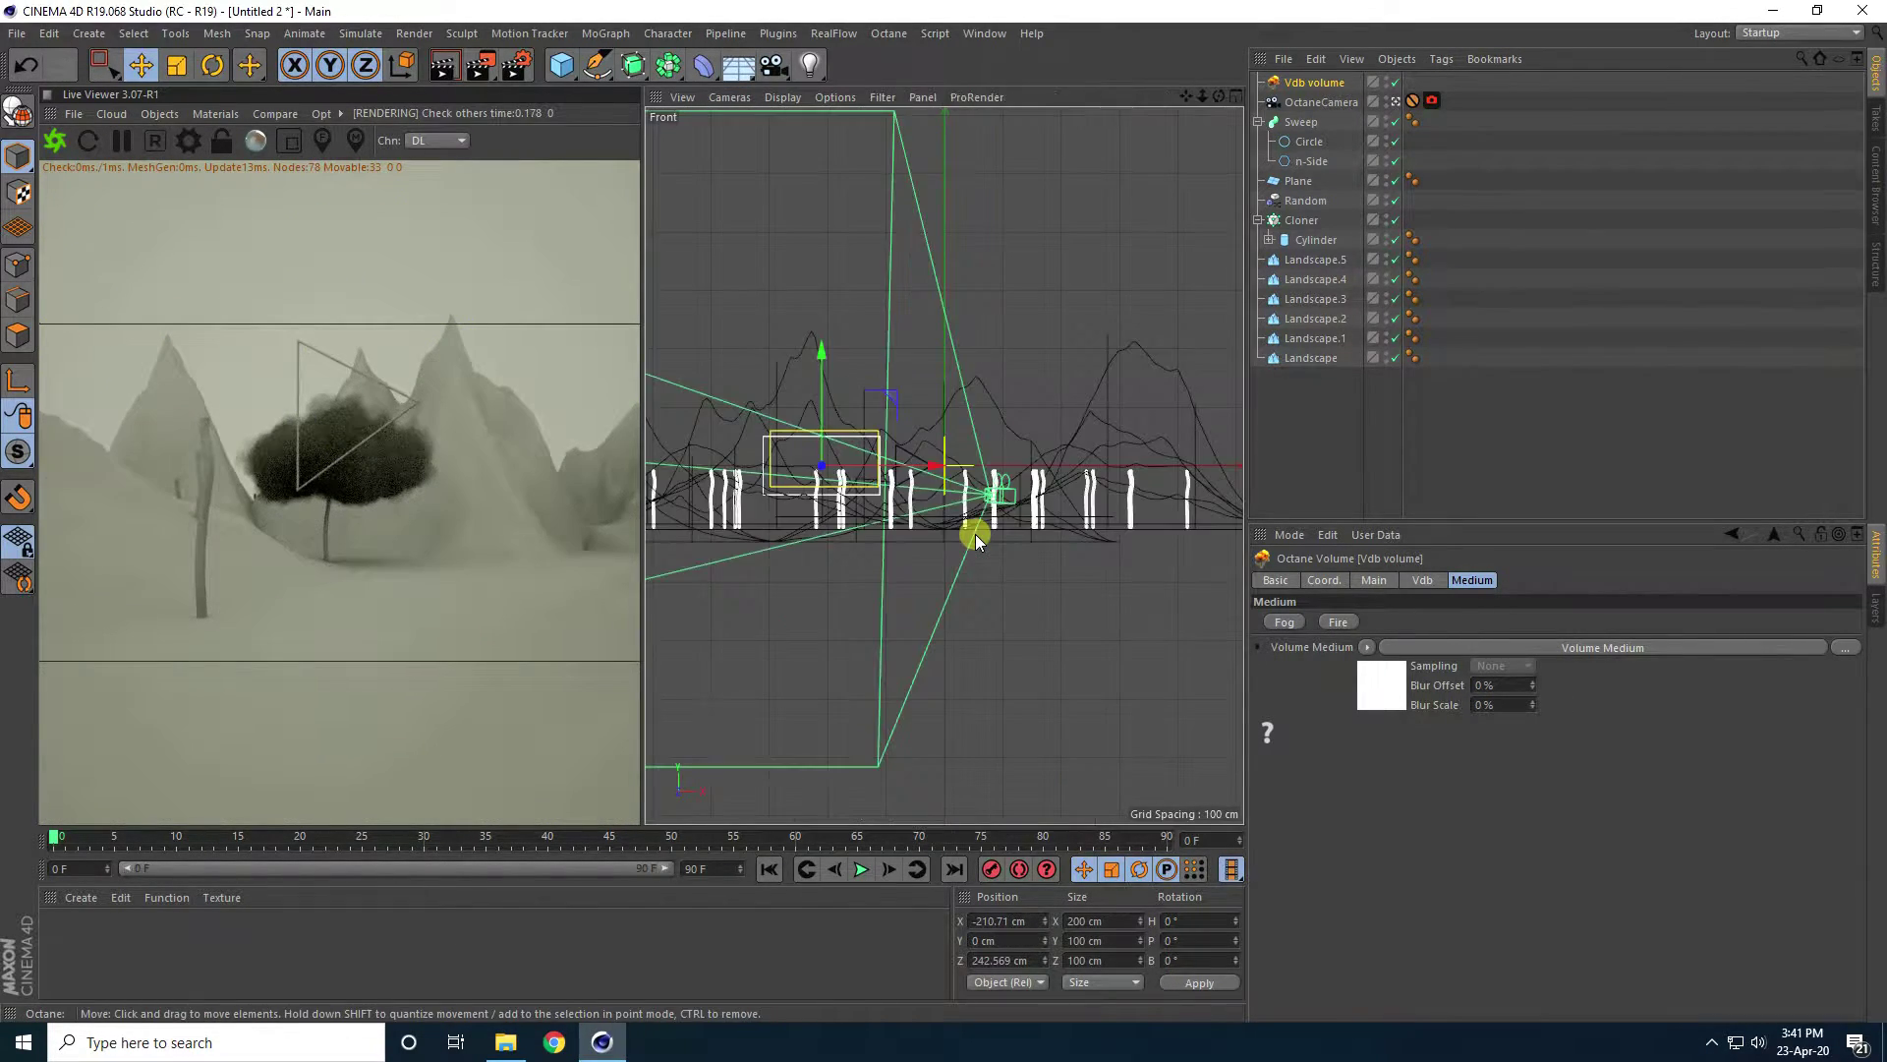
pyautogui.moveTo(822, 352); pyautogui.dragTo(816, 332)
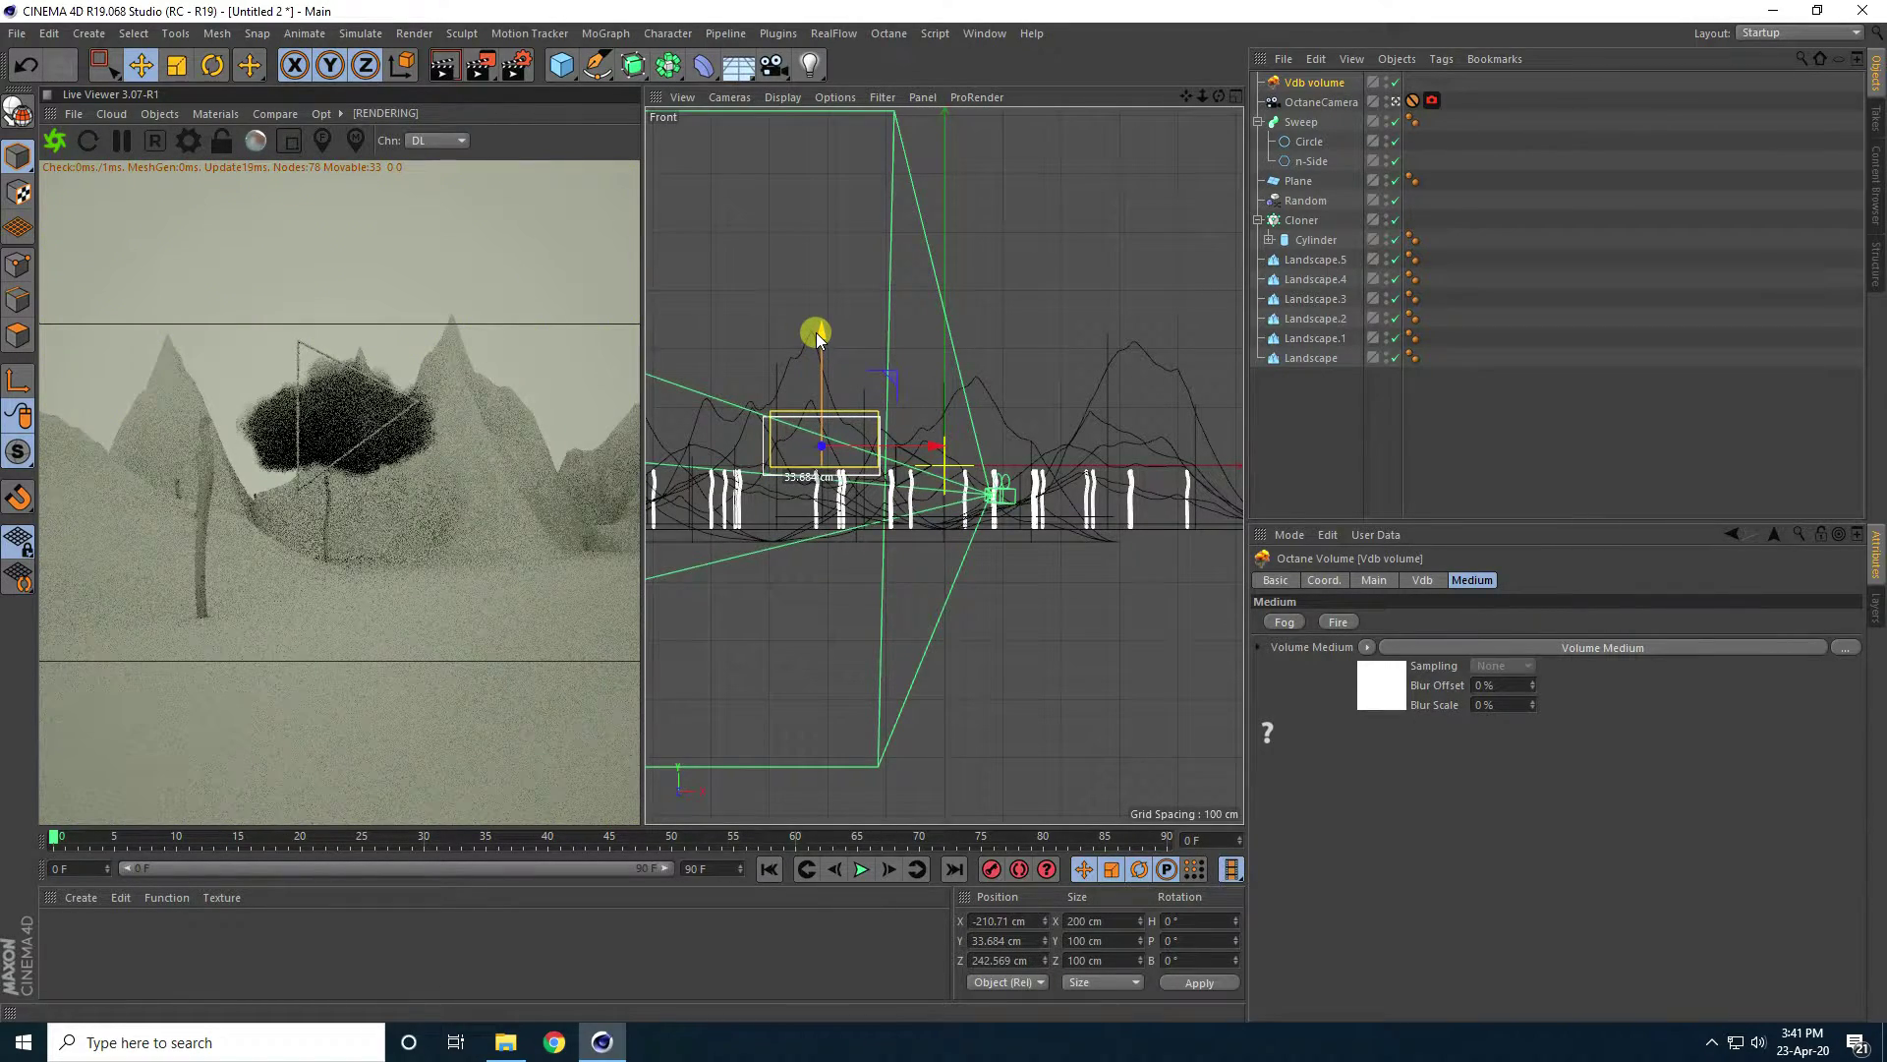
# Try the round cloud volume nearer the camera in the top view, and move it back to its former place.
pyautogui.middleClick(816, 334)
pyautogui.middleClick(1059, 281)
pyautogui.scroll(5, 849, 384)
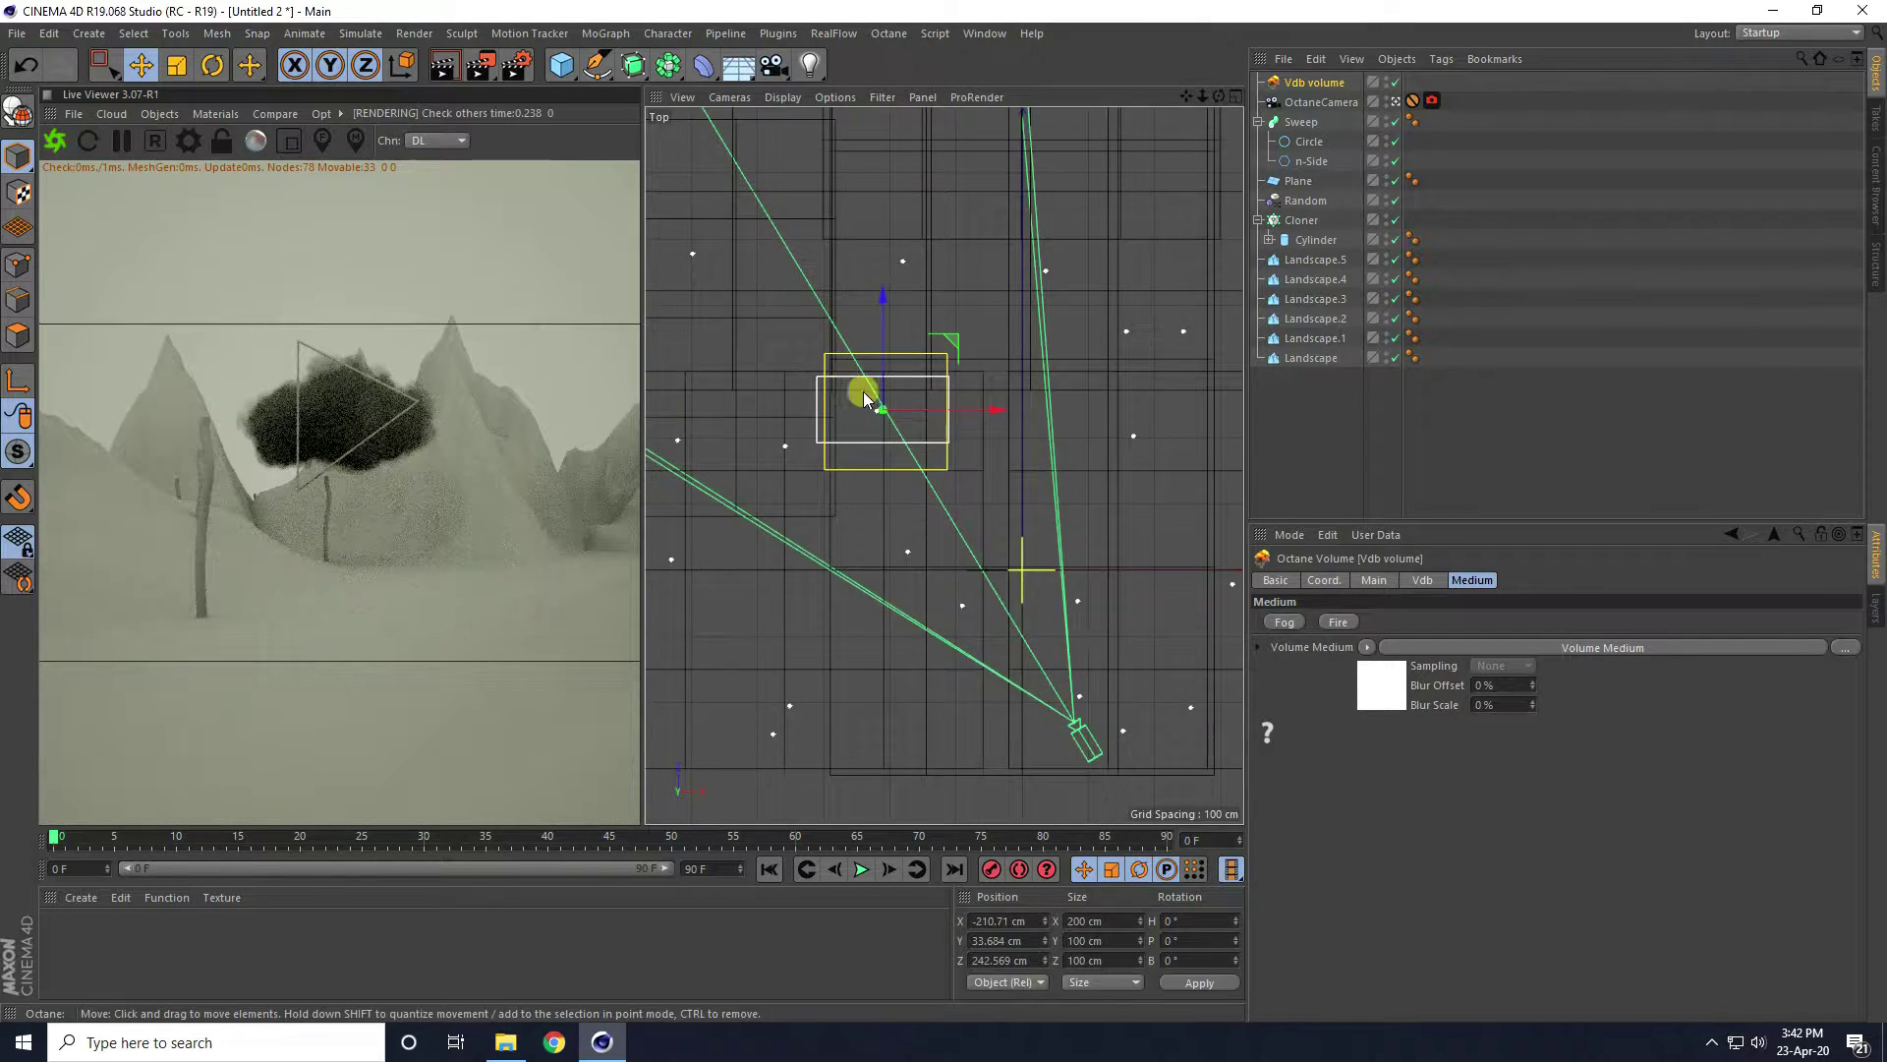
pyautogui.click(1298, 126)
pyautogui.scroll(-3, 813, 459)
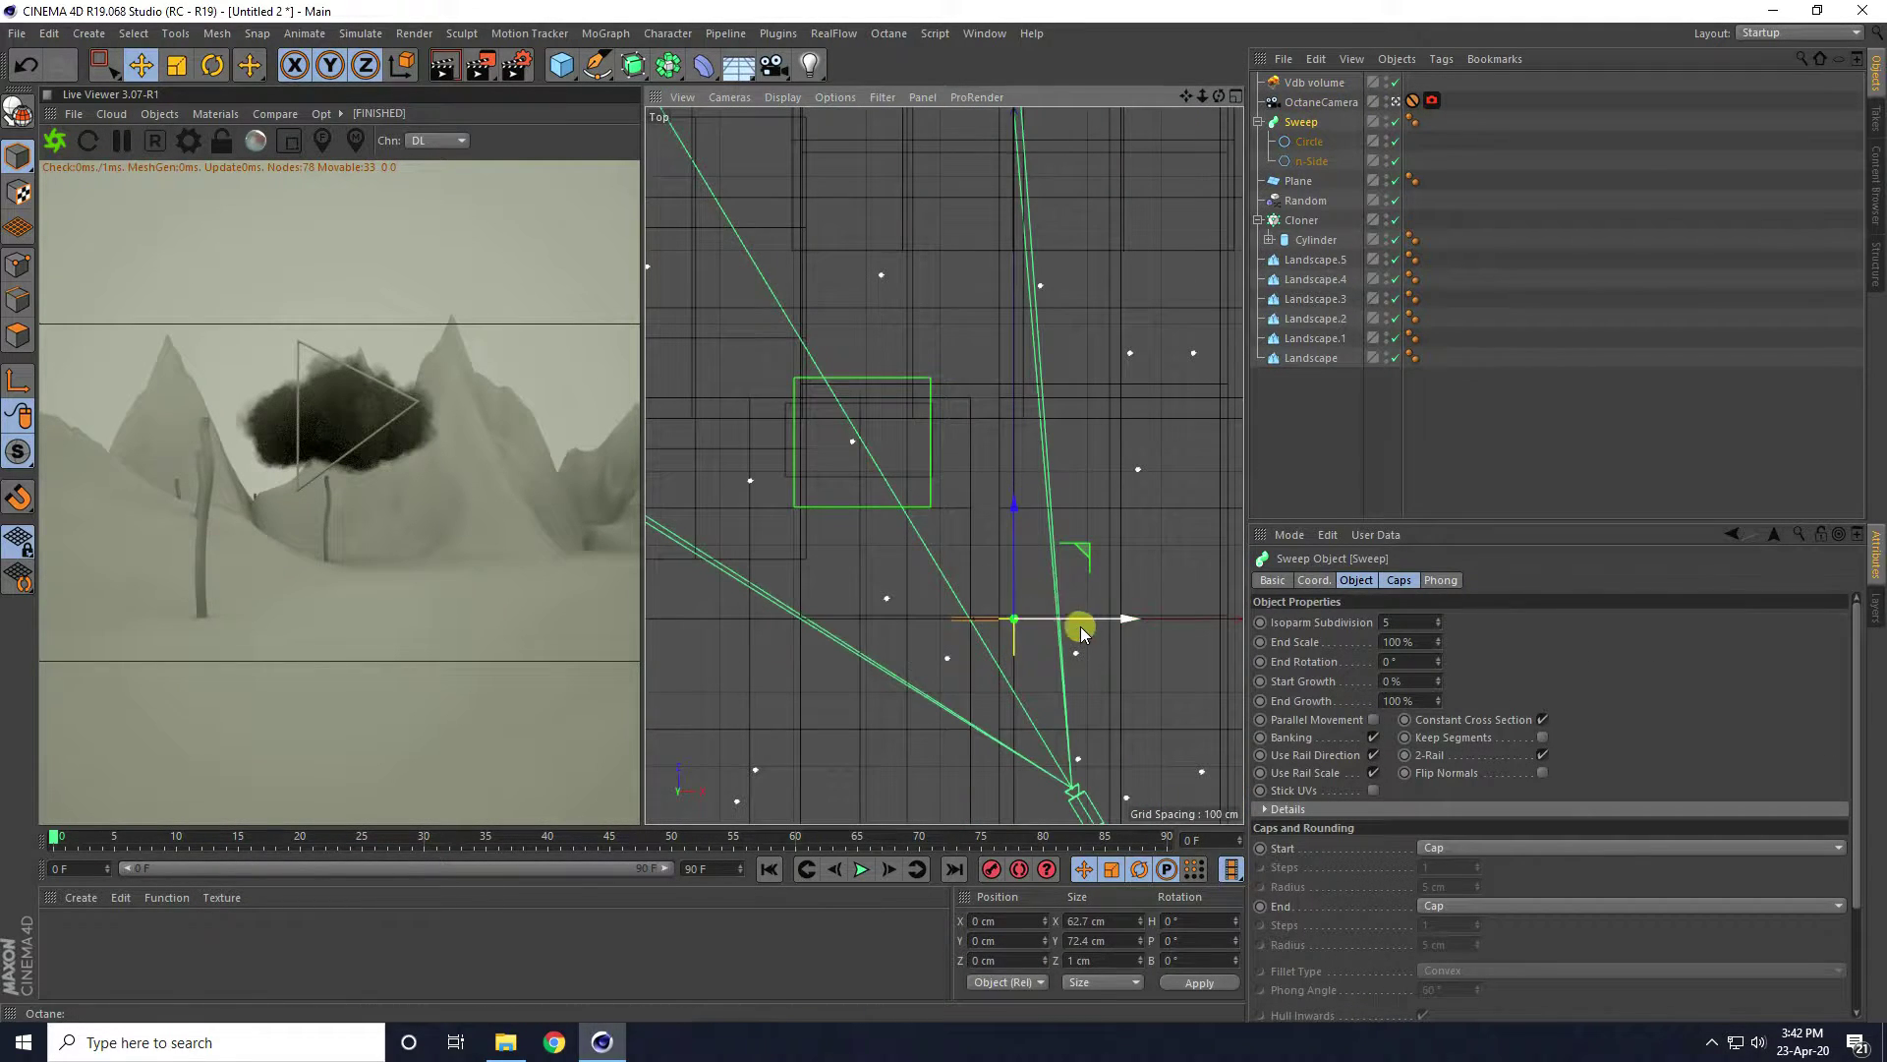
pyautogui.click(1299, 82)
pyautogui.moveTo(859, 340); pyautogui.dragTo(859, 375)
pyautogui.moveTo(973, 476); pyautogui.dragTo(1019, 474)
pyautogui.moveTo(910, 360); pyautogui.dragTo(912, 409)
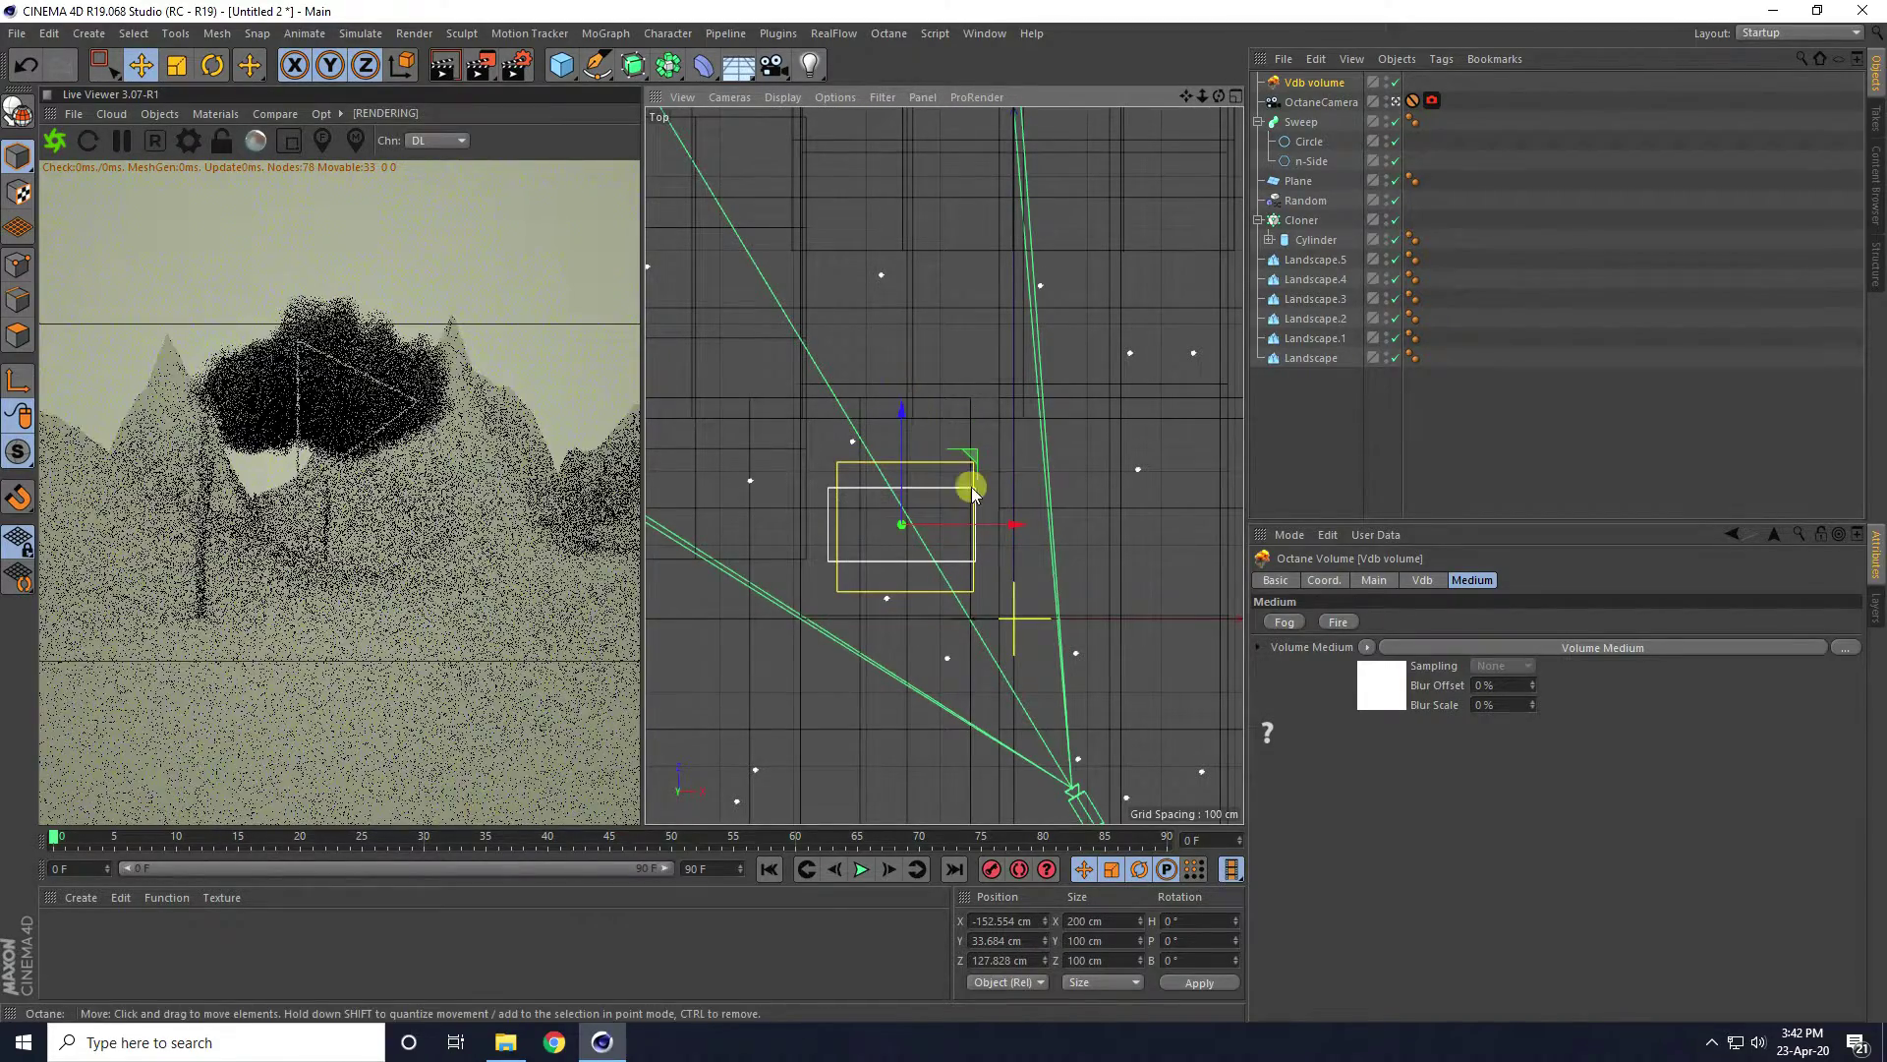
pyautogui.moveTo(1016, 522); pyautogui.dragTo(1036, 518)
pyautogui.moveTo(918, 416); pyautogui.dragTo(902, 324)
pyautogui.moveTo(1024, 432); pyautogui.dragTo(955, 436)
# Move the swept triangle into the cloud, at X about -153 cm, Y about 42 cm and Z about 232 cm.
pyautogui.click(1300, 122)
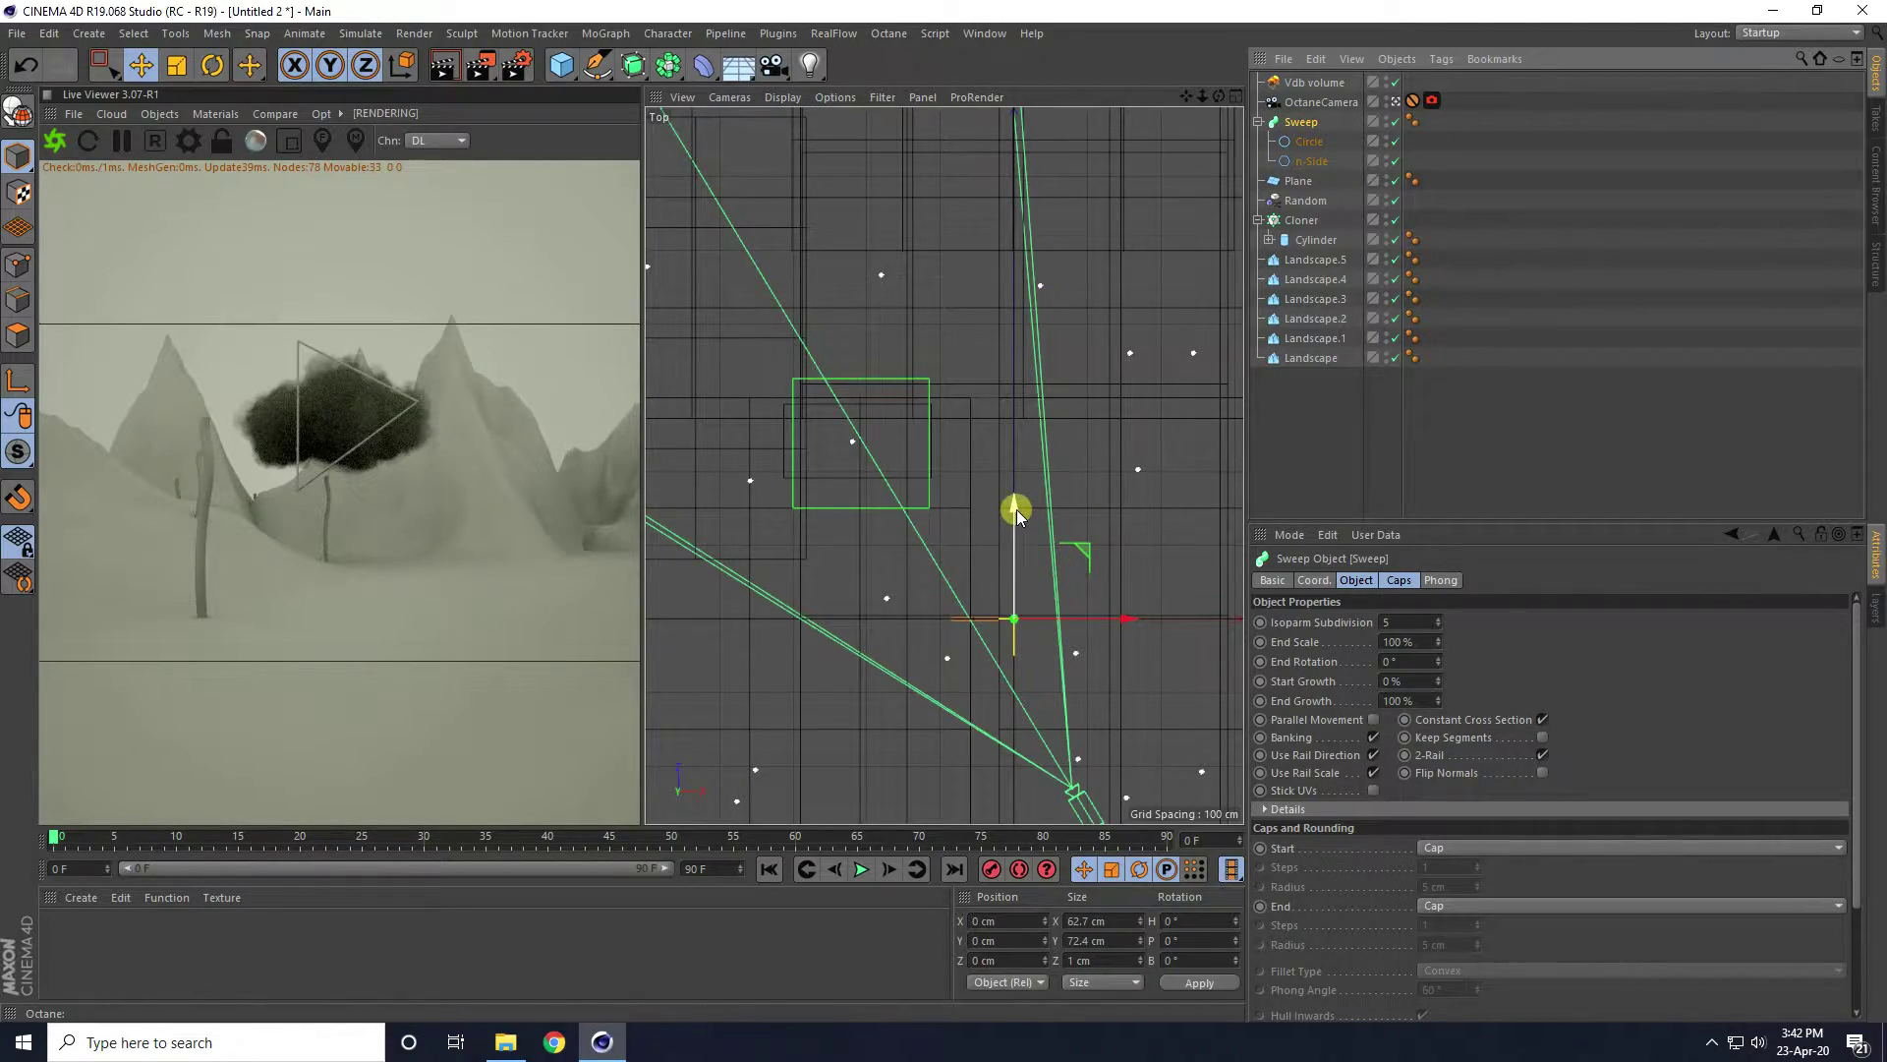
pyautogui.moveTo(1017, 509); pyautogui.dragTo(1012, 472)
pyautogui.moveTo(1124, 569); pyautogui.dragTo(1036, 551)
pyautogui.moveTo(922, 460); pyautogui.dragTo(927, 359)
pyautogui.moveTo(1033, 463); pyautogui.dragTo(1010, 463)
pyautogui.moveTo(916, 392); pyautogui.dragTo(896, 348)
pyautogui.middleClick(898, 332)
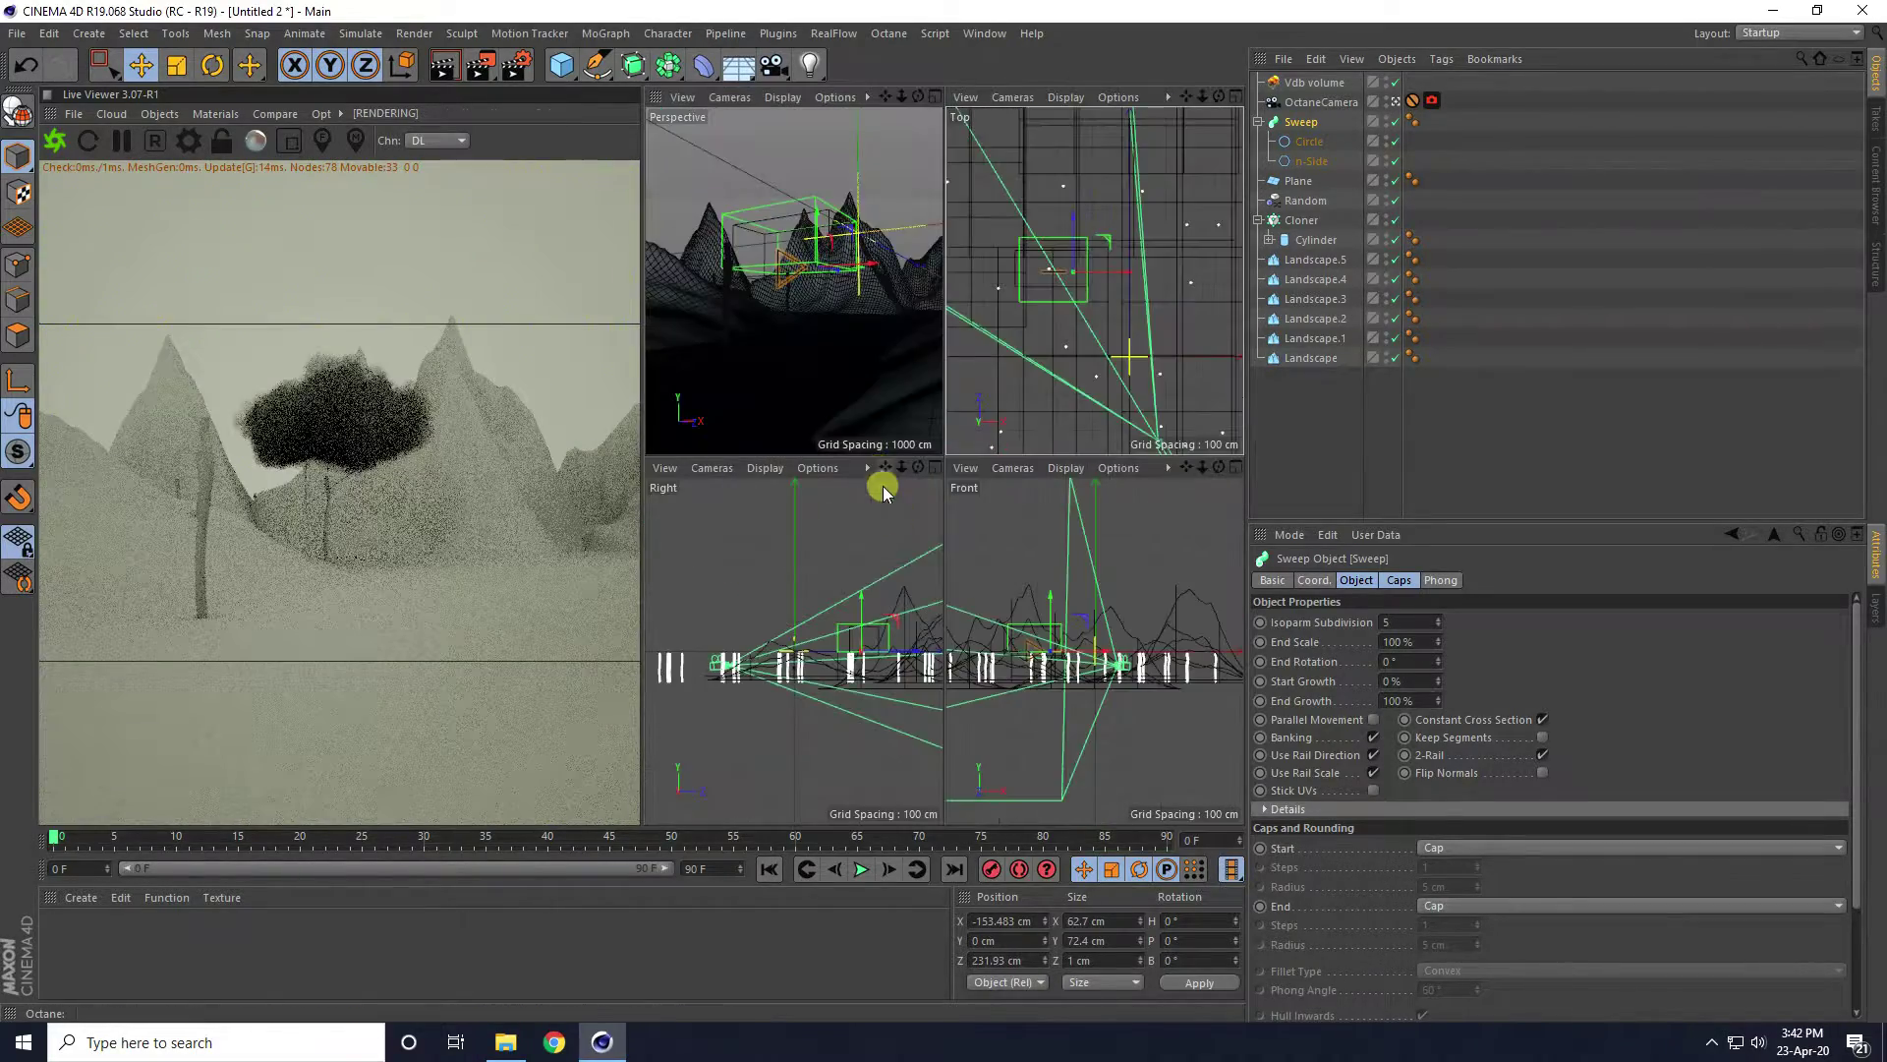
pyautogui.middleClick(1026, 567)
pyautogui.moveTo(858, 352); pyautogui.dragTo(853, 327)
# Enlarge the triangle by setting the n-Side spline's radius to 100 cm.
pyautogui.click(1310, 163)
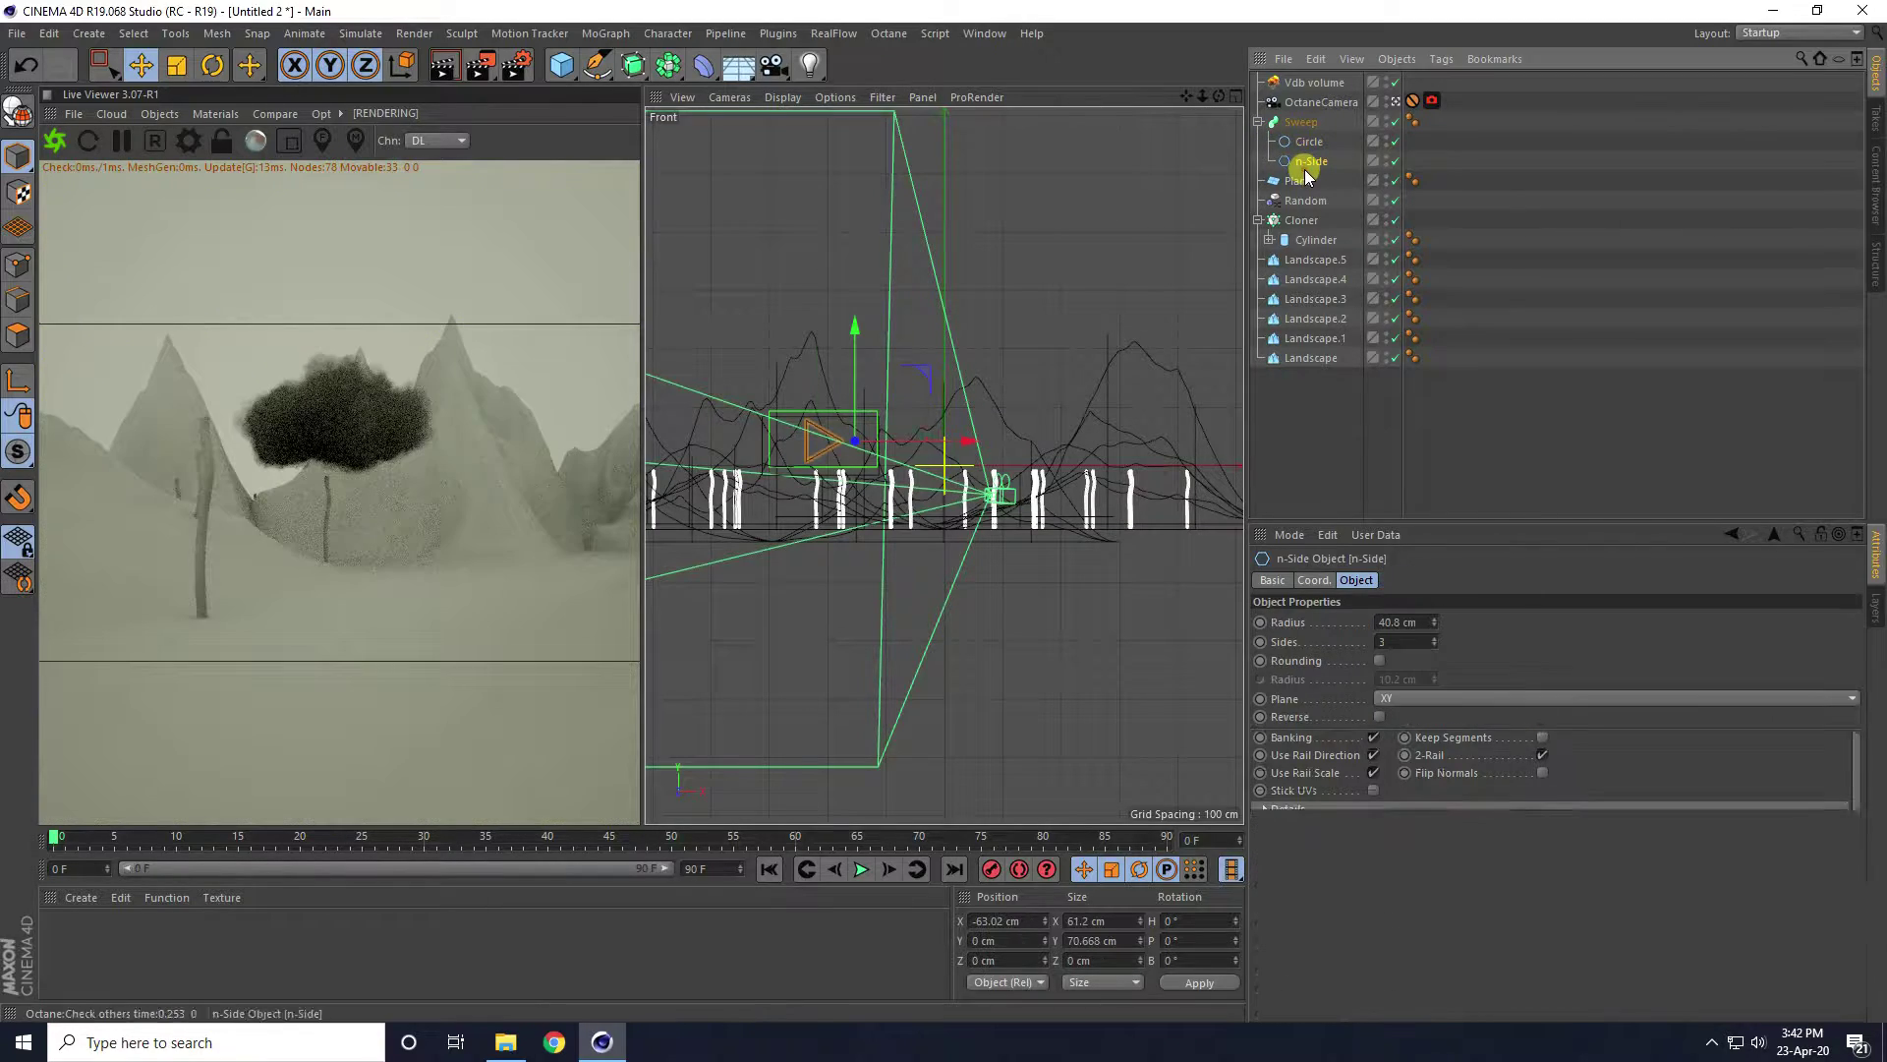
pyautogui.moveTo(1431, 619); pyautogui.dragTo(1435, 617)
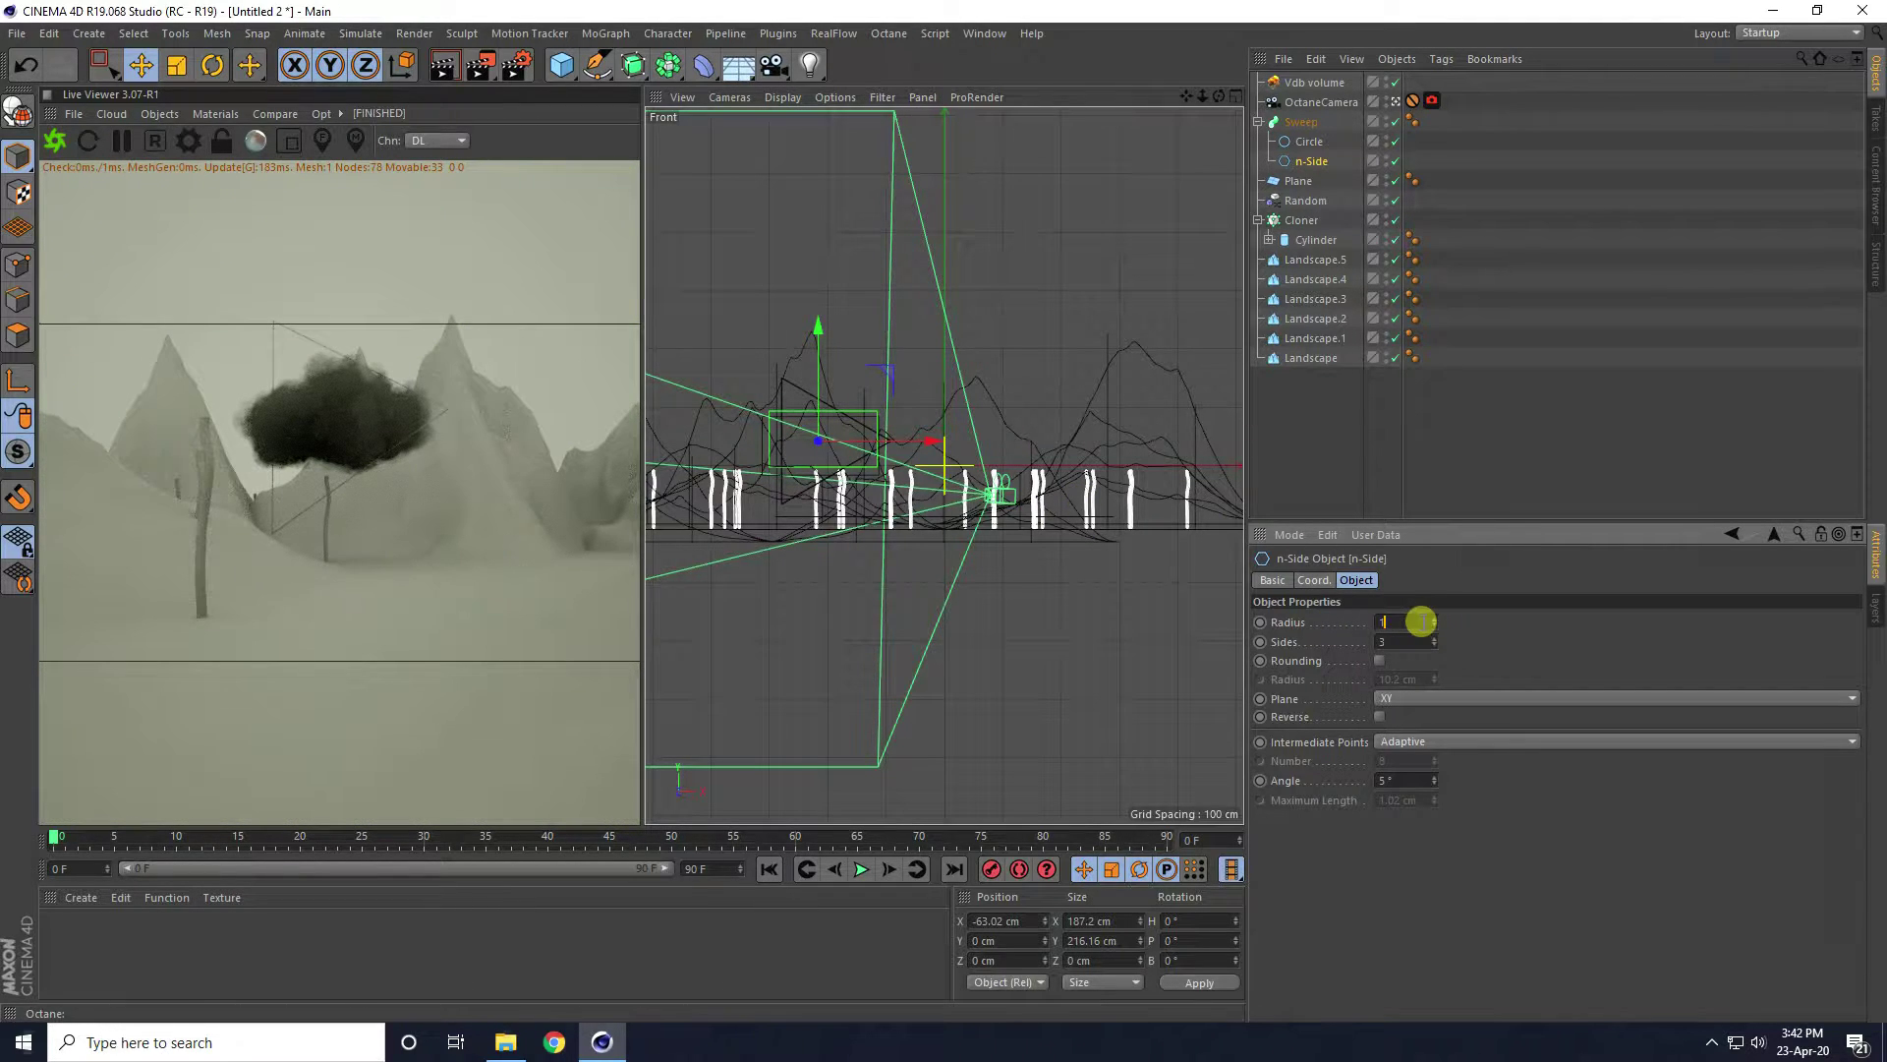
pyautogui.press('Return')
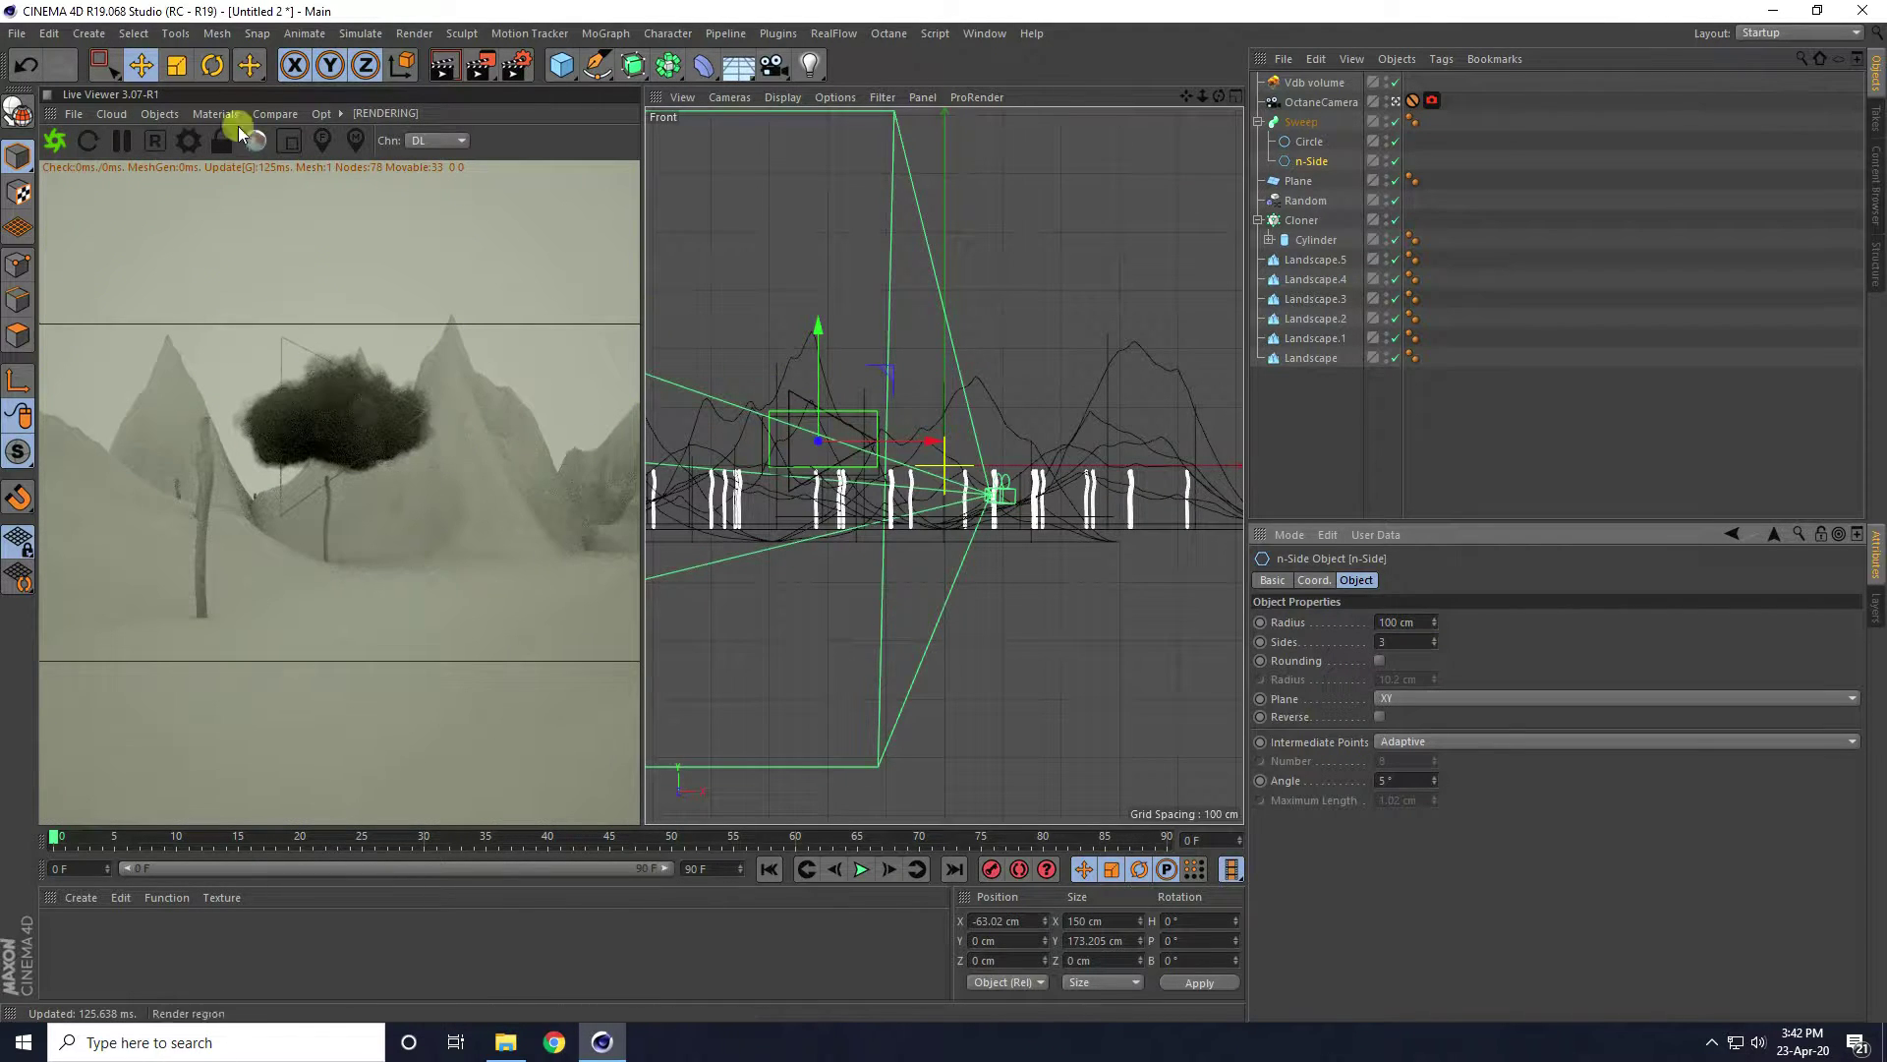
# Rotate the whole Sweep triangle to about H 13.4°, P 13.3° and B 0.5° in the perspective view.
pyautogui.click(213, 65)
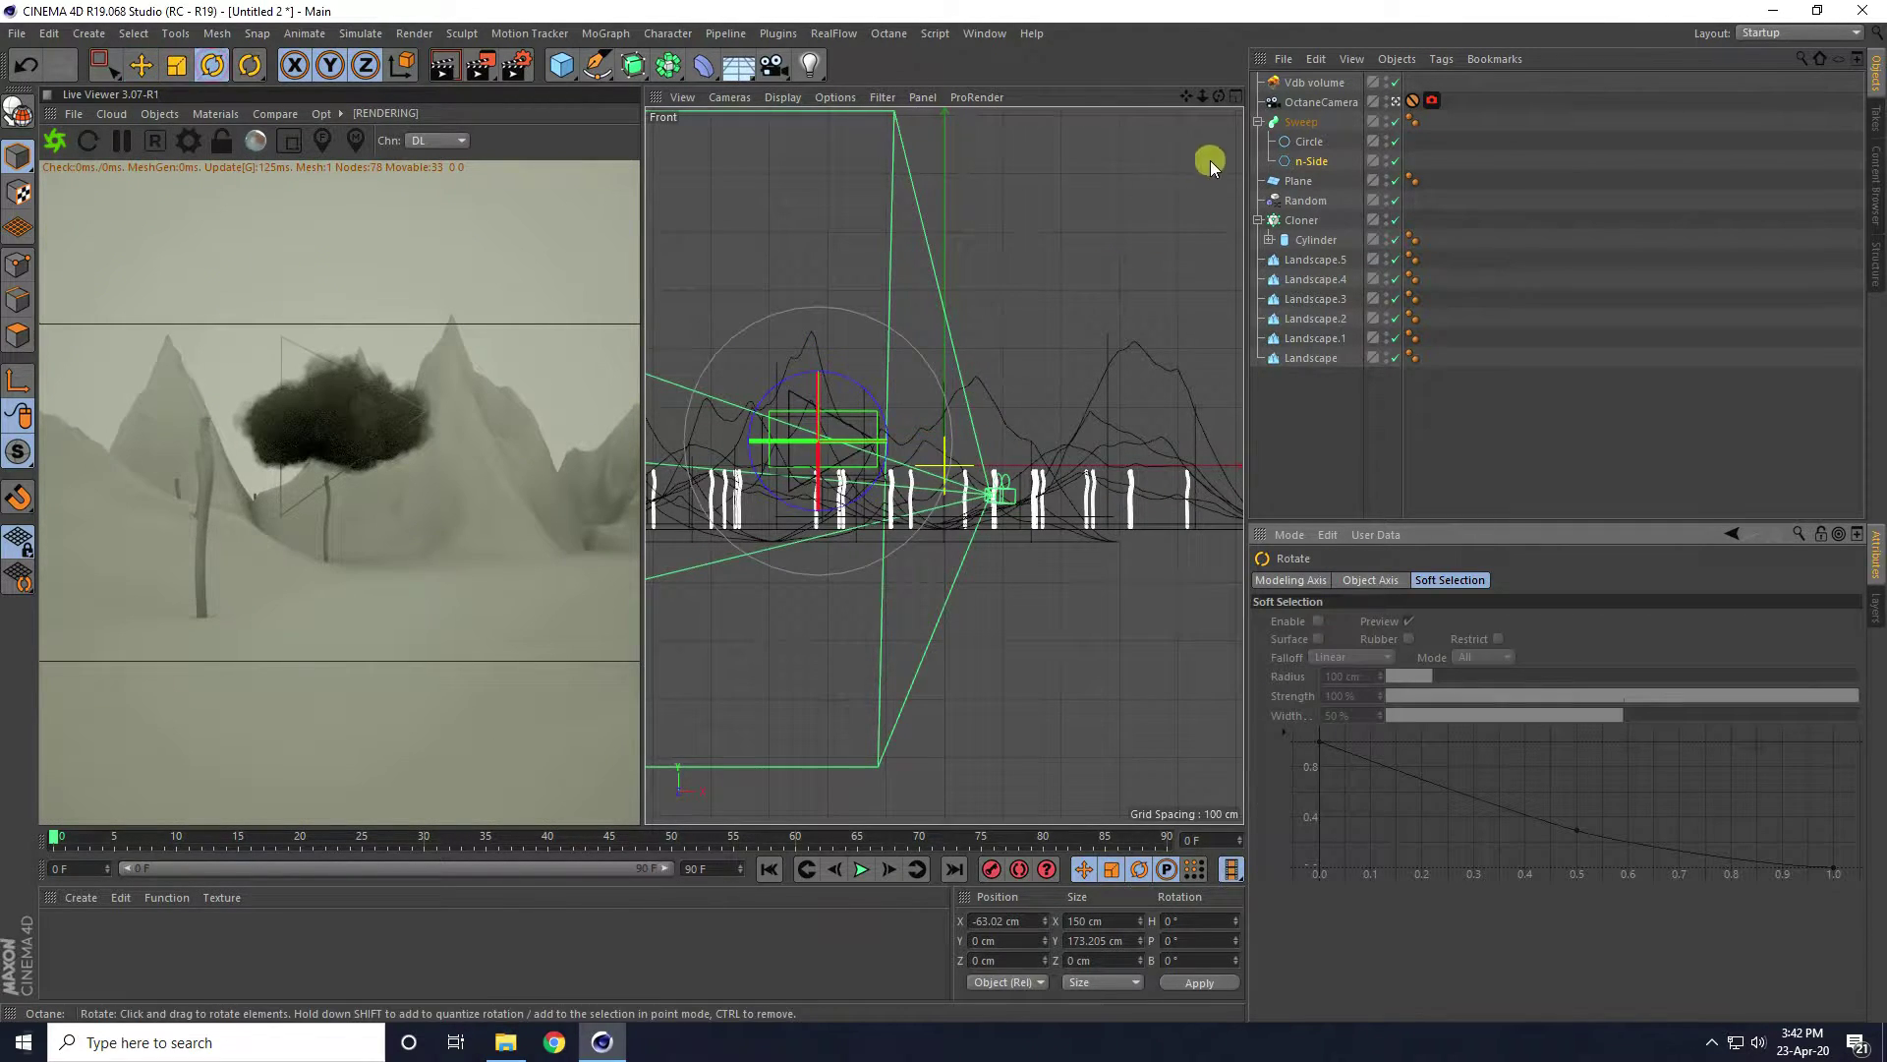
pyautogui.click(1259, 121)
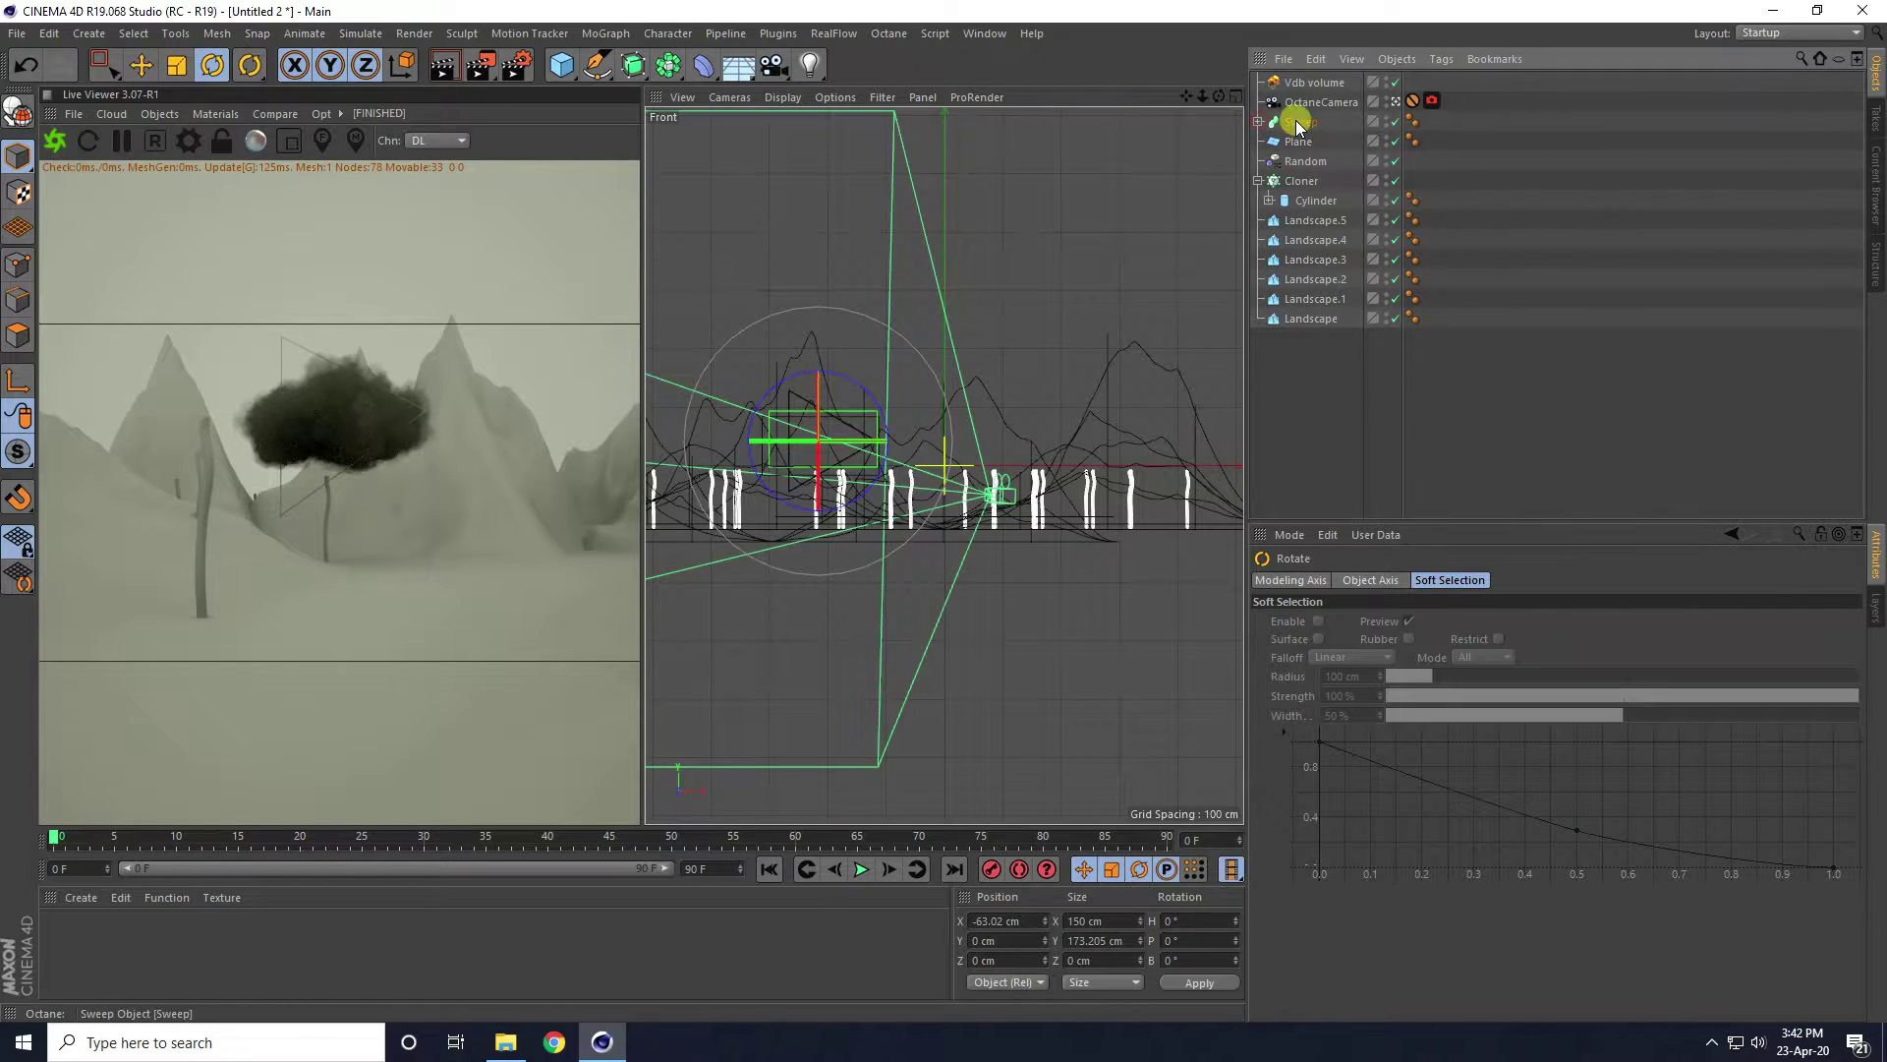
pyautogui.middleClick(823, 413)
pyautogui.middleClick(818, 352)
pyautogui.moveTo(909, 357); pyautogui.dragTo(945, 389)
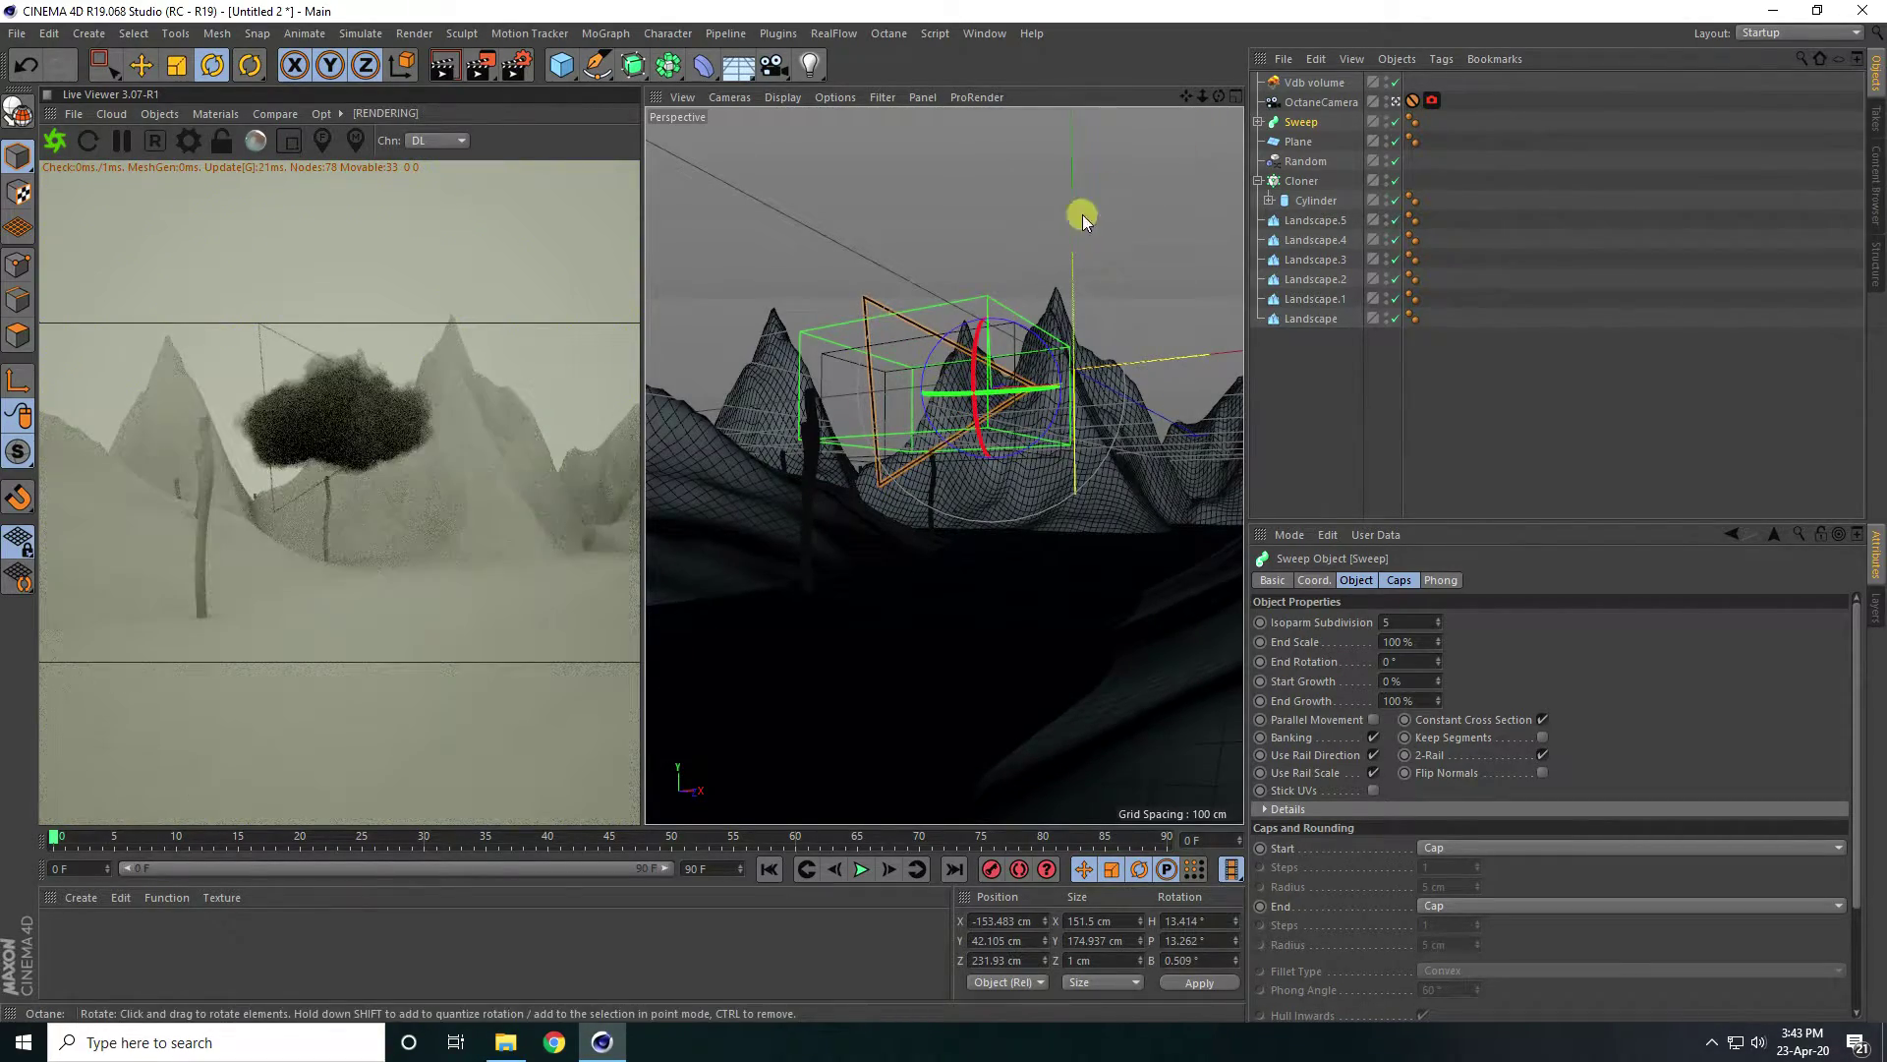
# Reposition the rotated triangle around the cloud at X about -136 cm, Y about 33 cm and Z about 238 cm.
pyautogui.click(142, 64)
pyautogui.moveTo(1103, 401); pyautogui.dragTo(999, 283)
pyautogui.moveTo(1130, 409); pyautogui.dragTo(1146, 403)
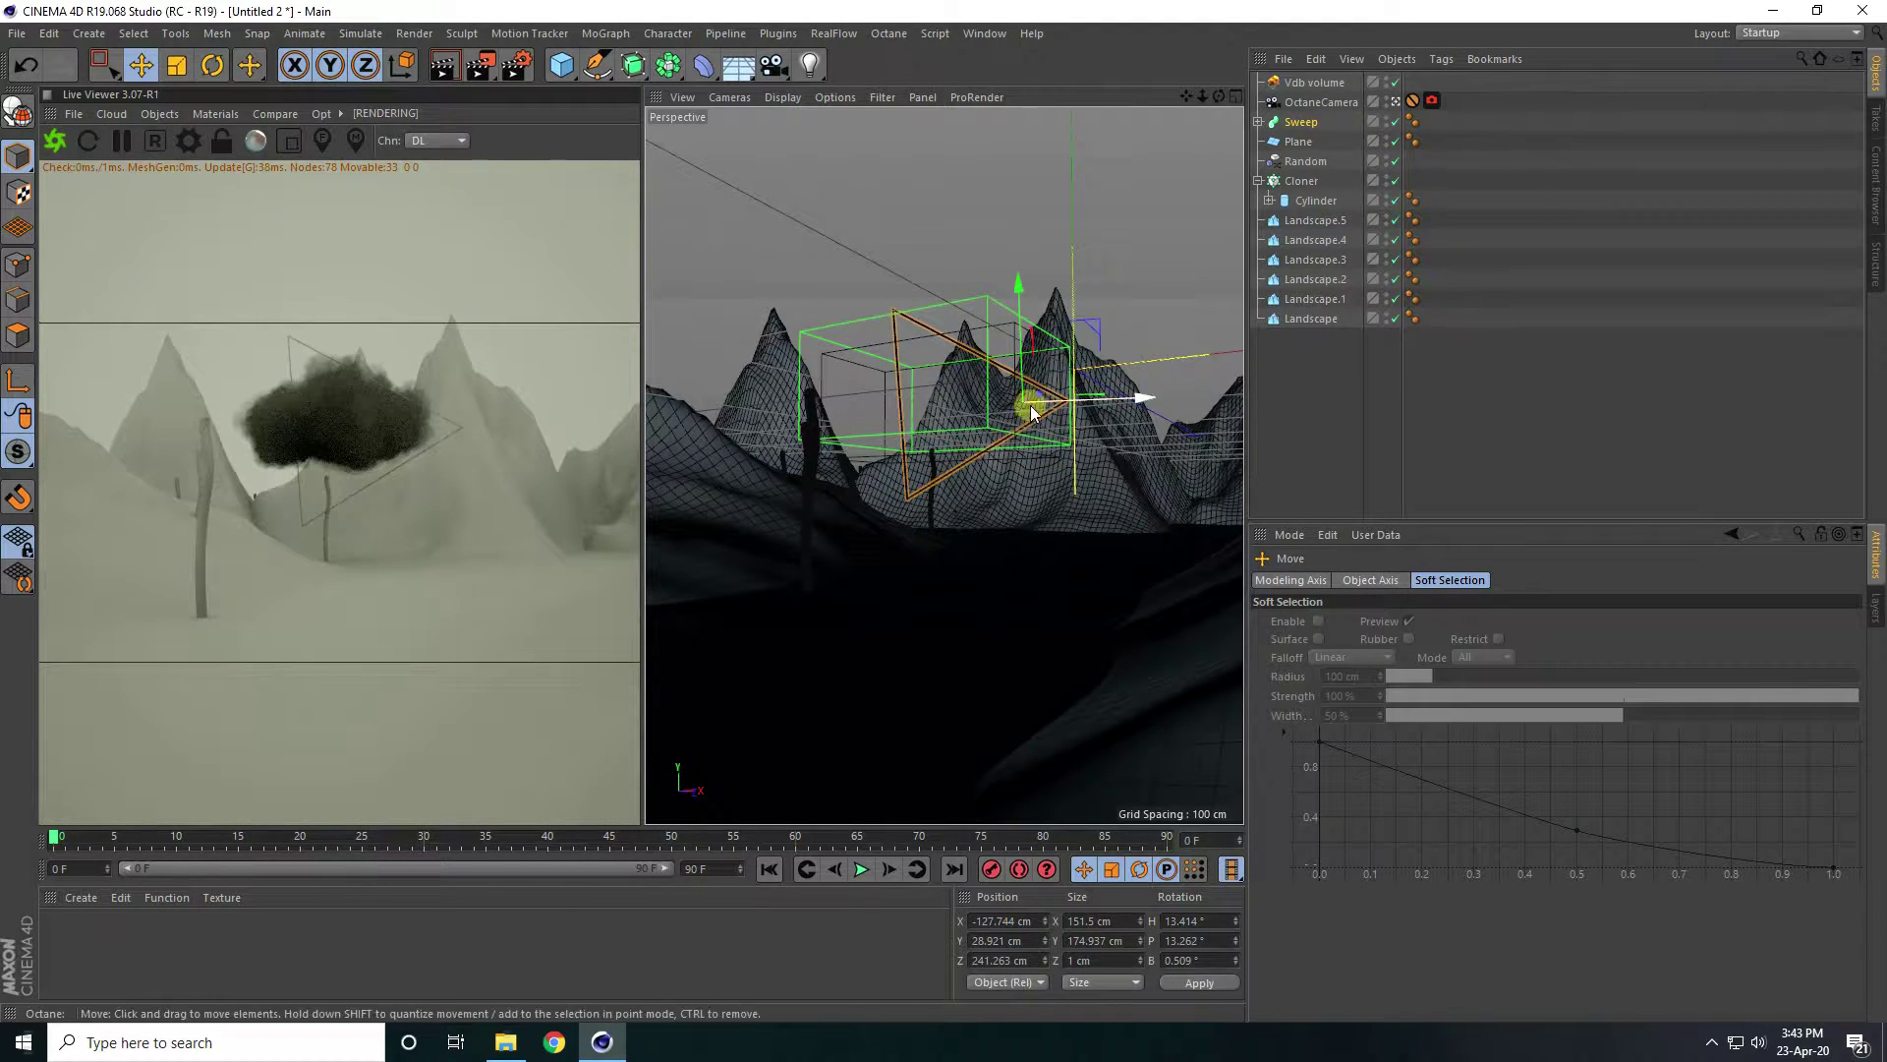
pyautogui.moveTo(1128, 400); pyautogui.dragTo(1117, 403)
pyautogui.moveTo(1007, 285); pyautogui.dragTo(1006, 274)
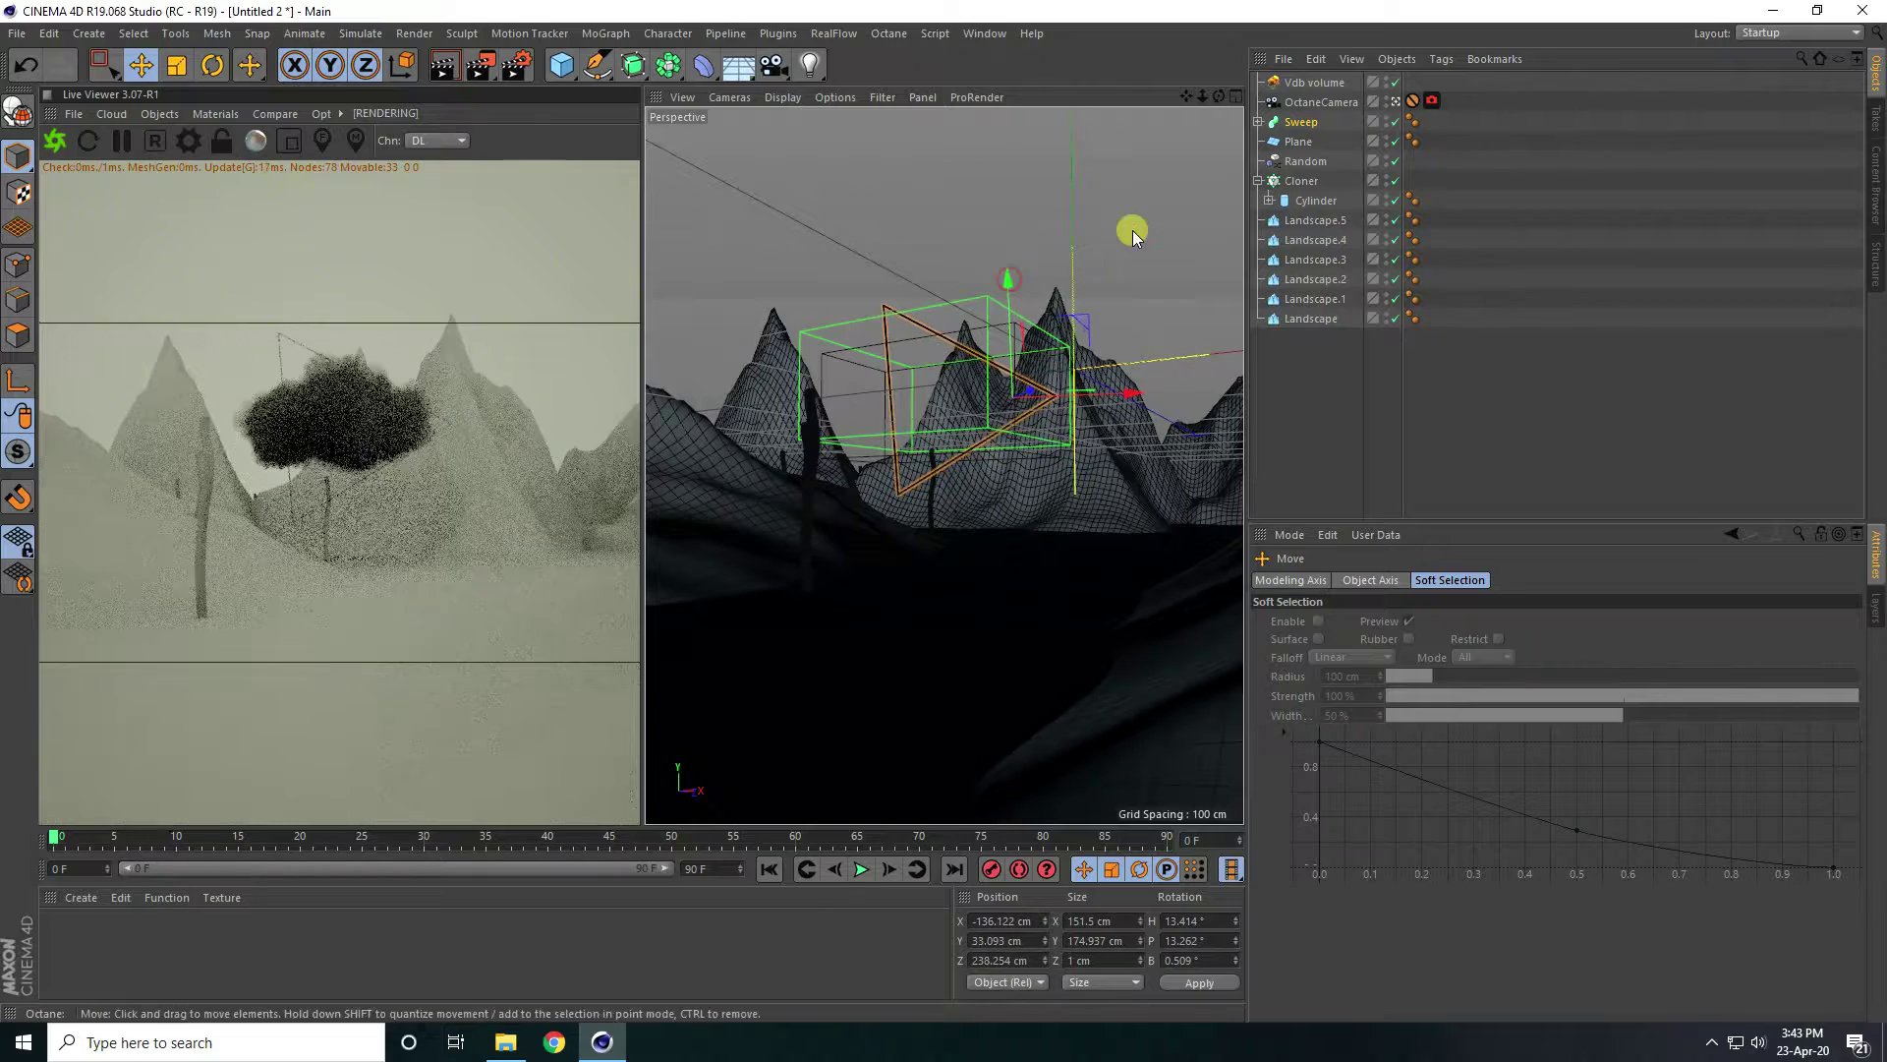
# Add a second Octane VDB volume and load Flat_Clouds.0002.vdb into it.
pyautogui.click(160, 114)
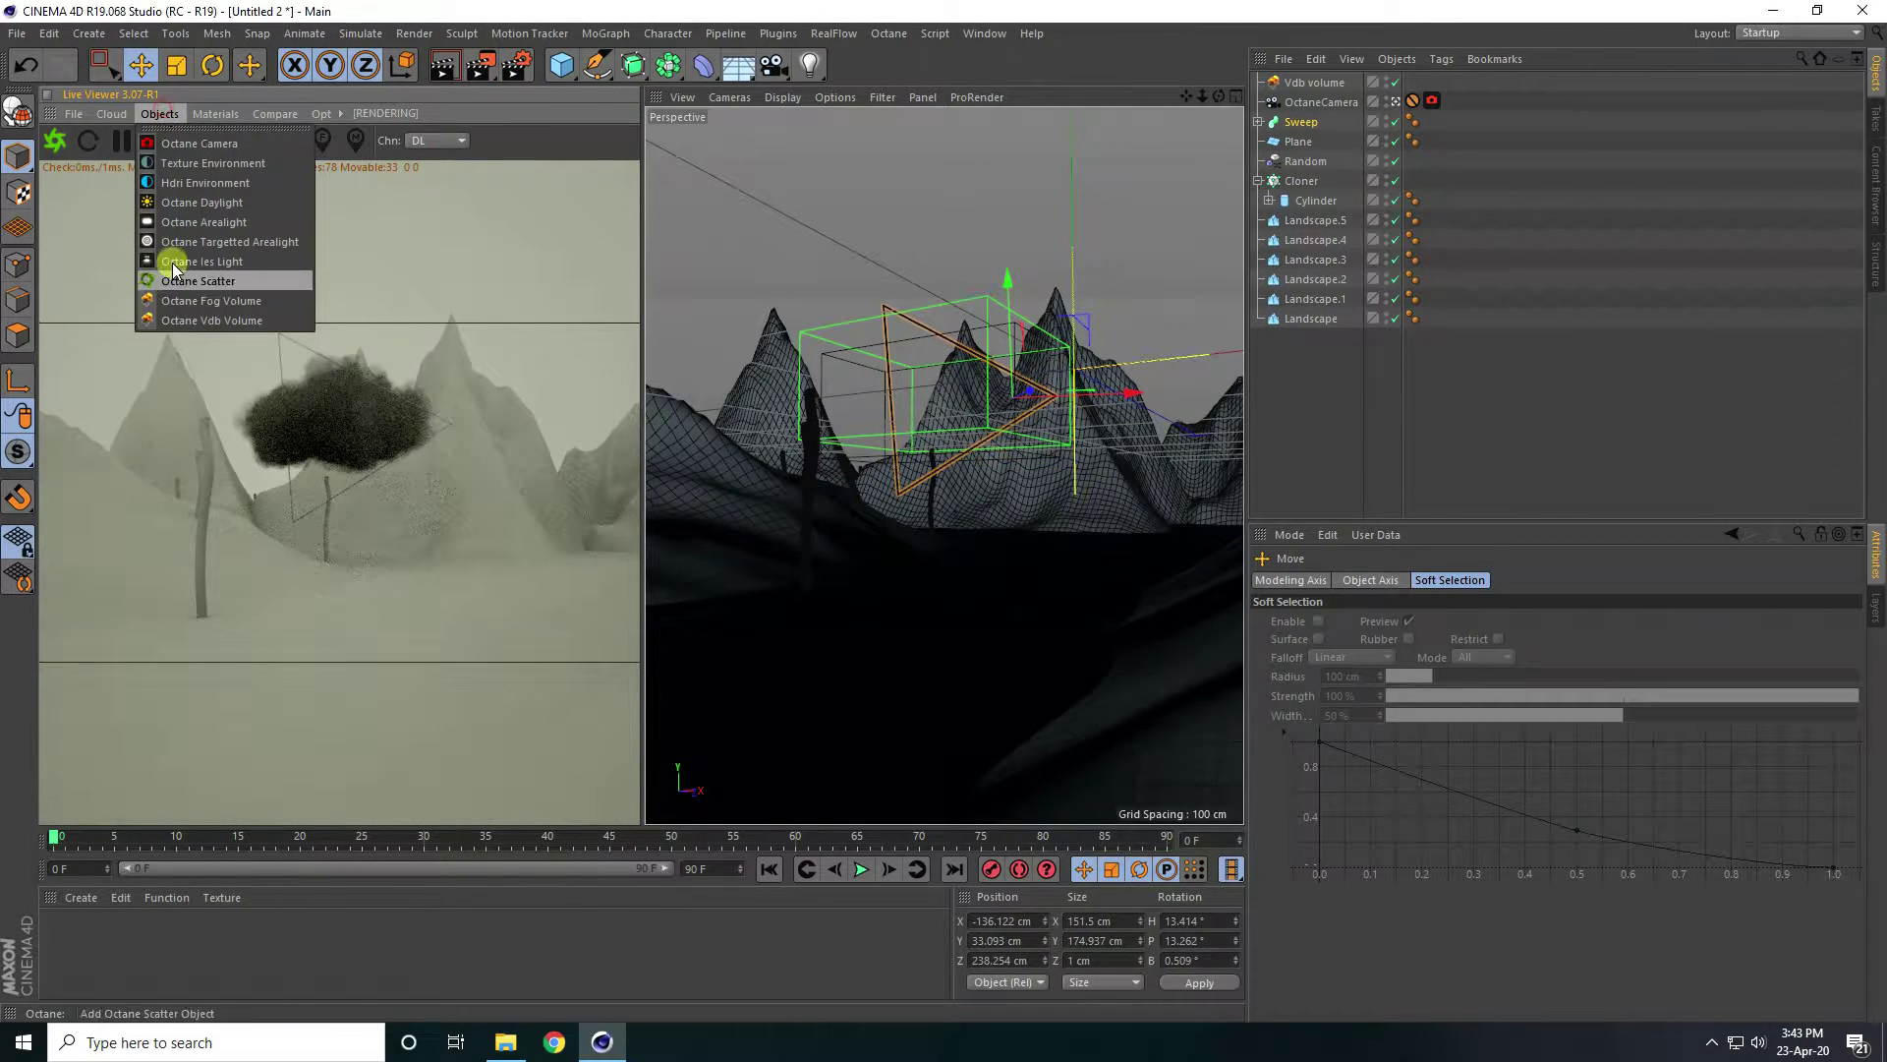
pyautogui.click(244, 318)
pyautogui.click(1372, 580)
pyautogui.click(1422, 580)
pyautogui.click(1832, 622)
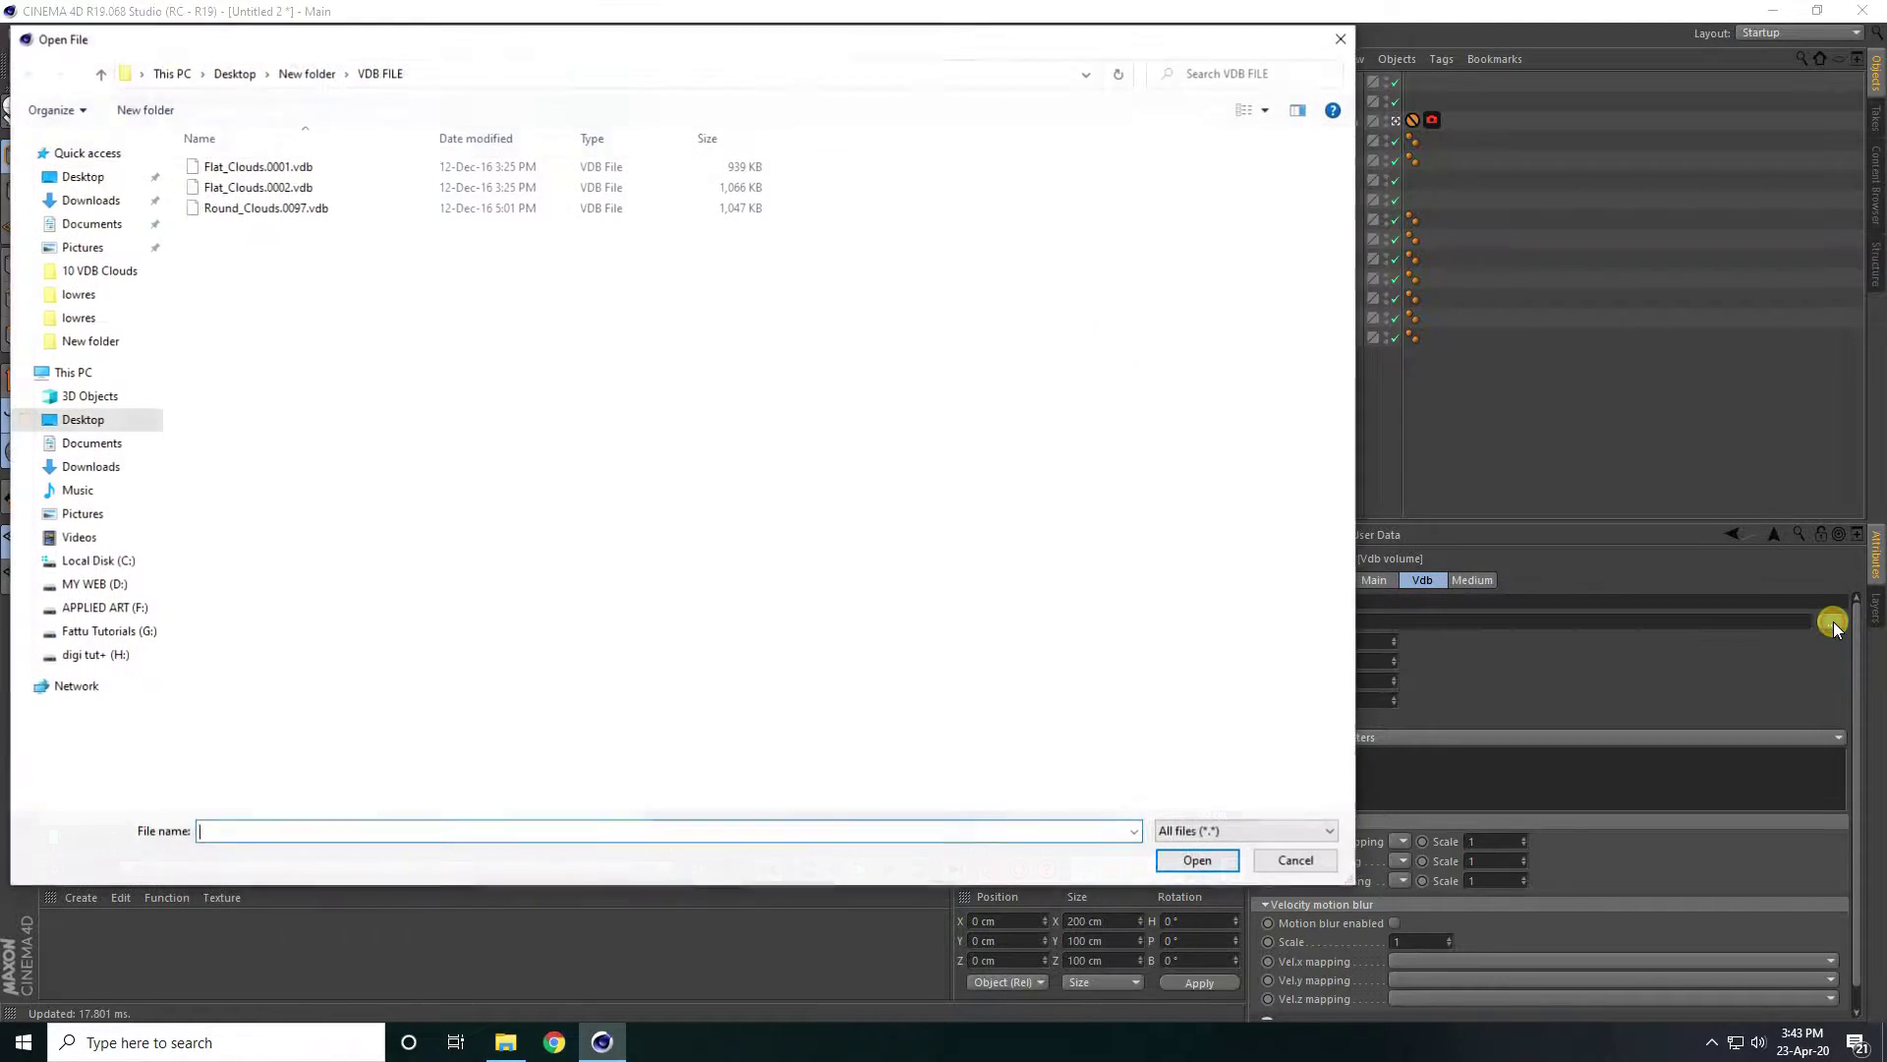
pyautogui.click(254, 188)
pyautogui.click(1198, 862)
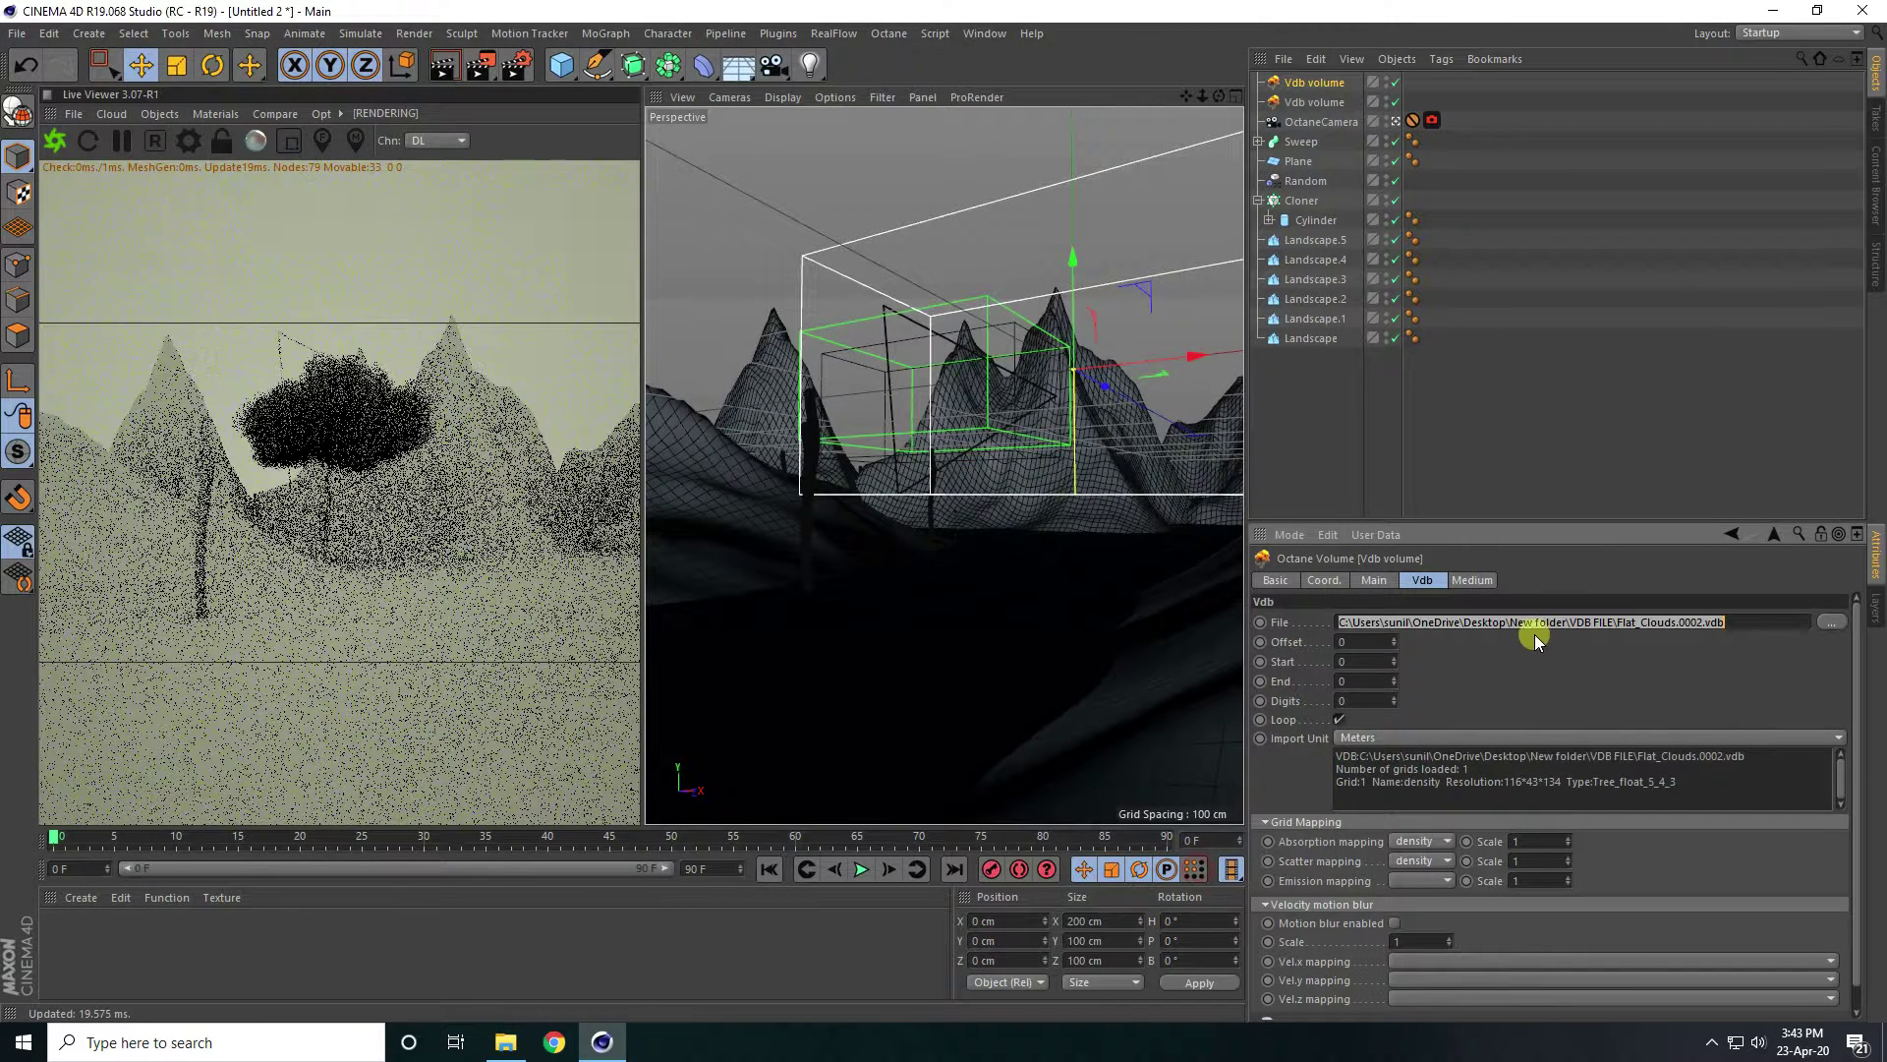
# Set the flat cloud's step length to 1 and density to 400, and place it at about X -209, Y 10 and Z 76 cm.
pyautogui.click(1471, 580)
pyautogui.click(1384, 687)
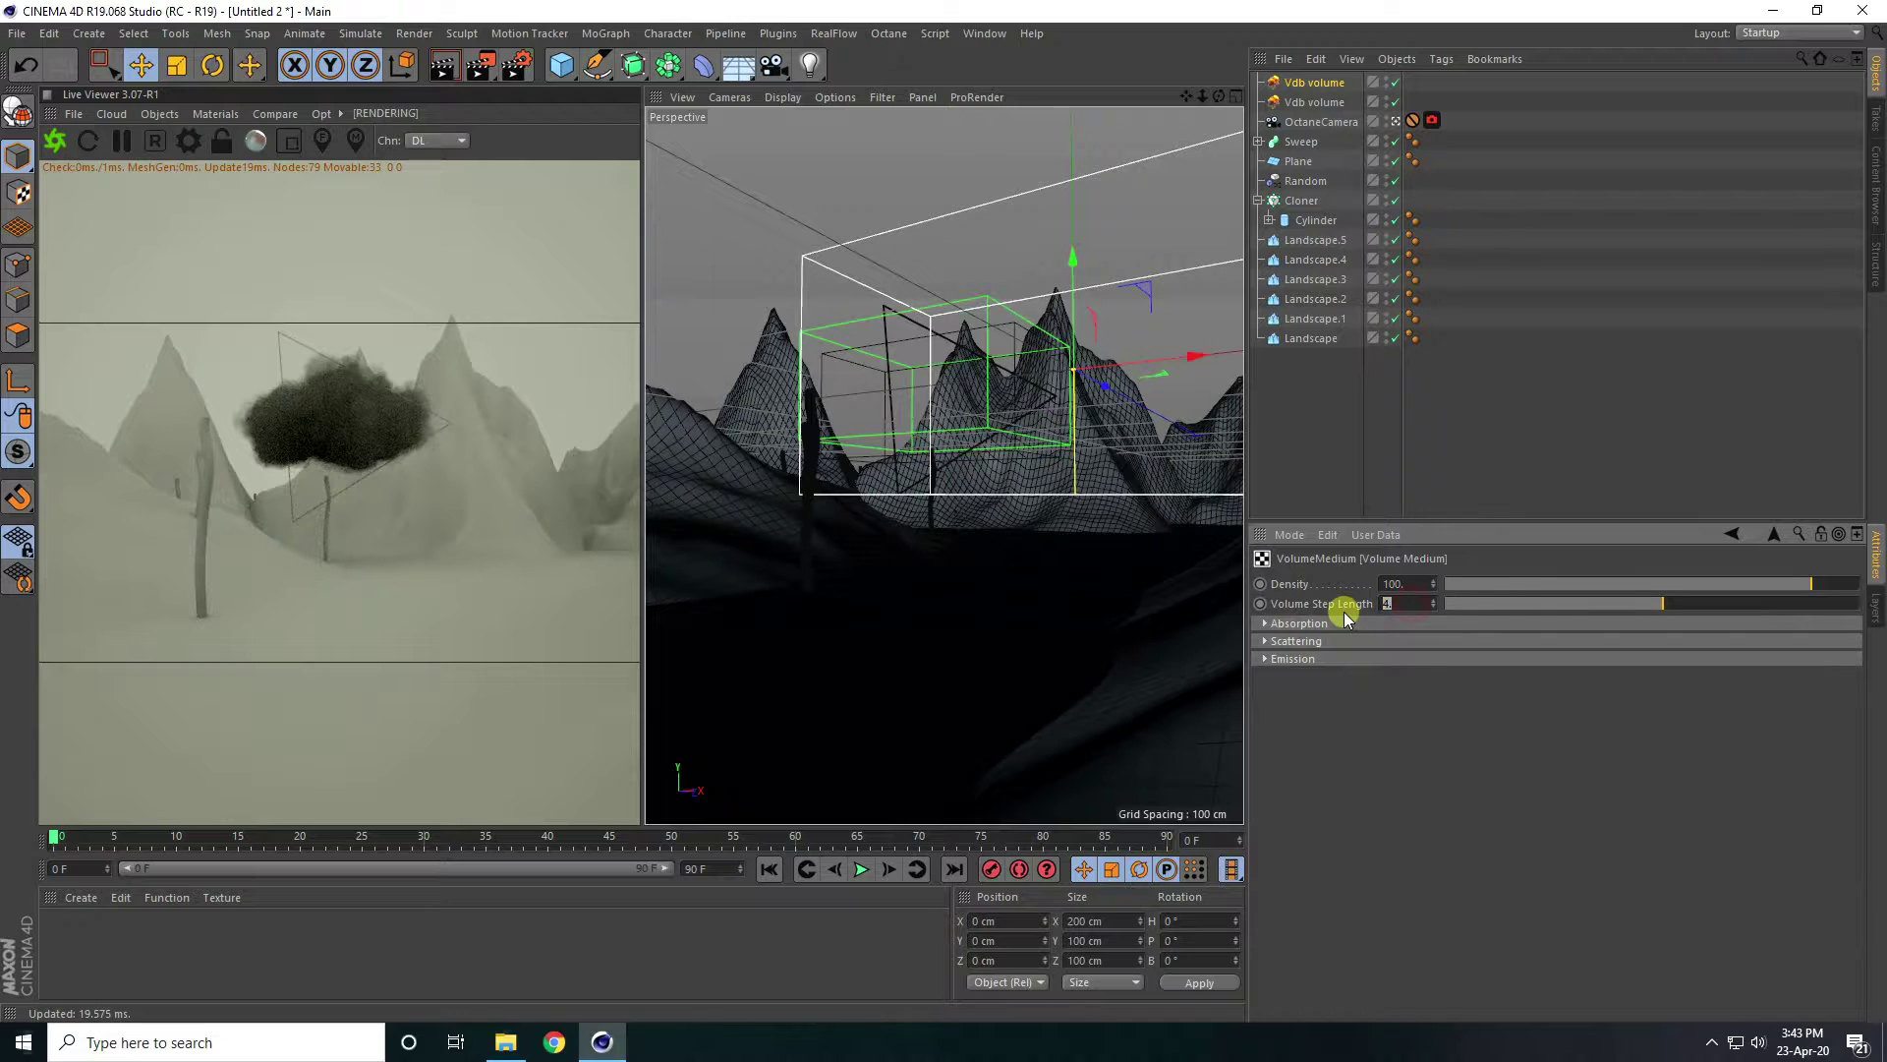
pyautogui.write('1')
pyautogui.press('Return')
pyautogui.click(1405, 581)
pyautogui.hotkey('ctrl', 'z')
pyautogui.press('F2')
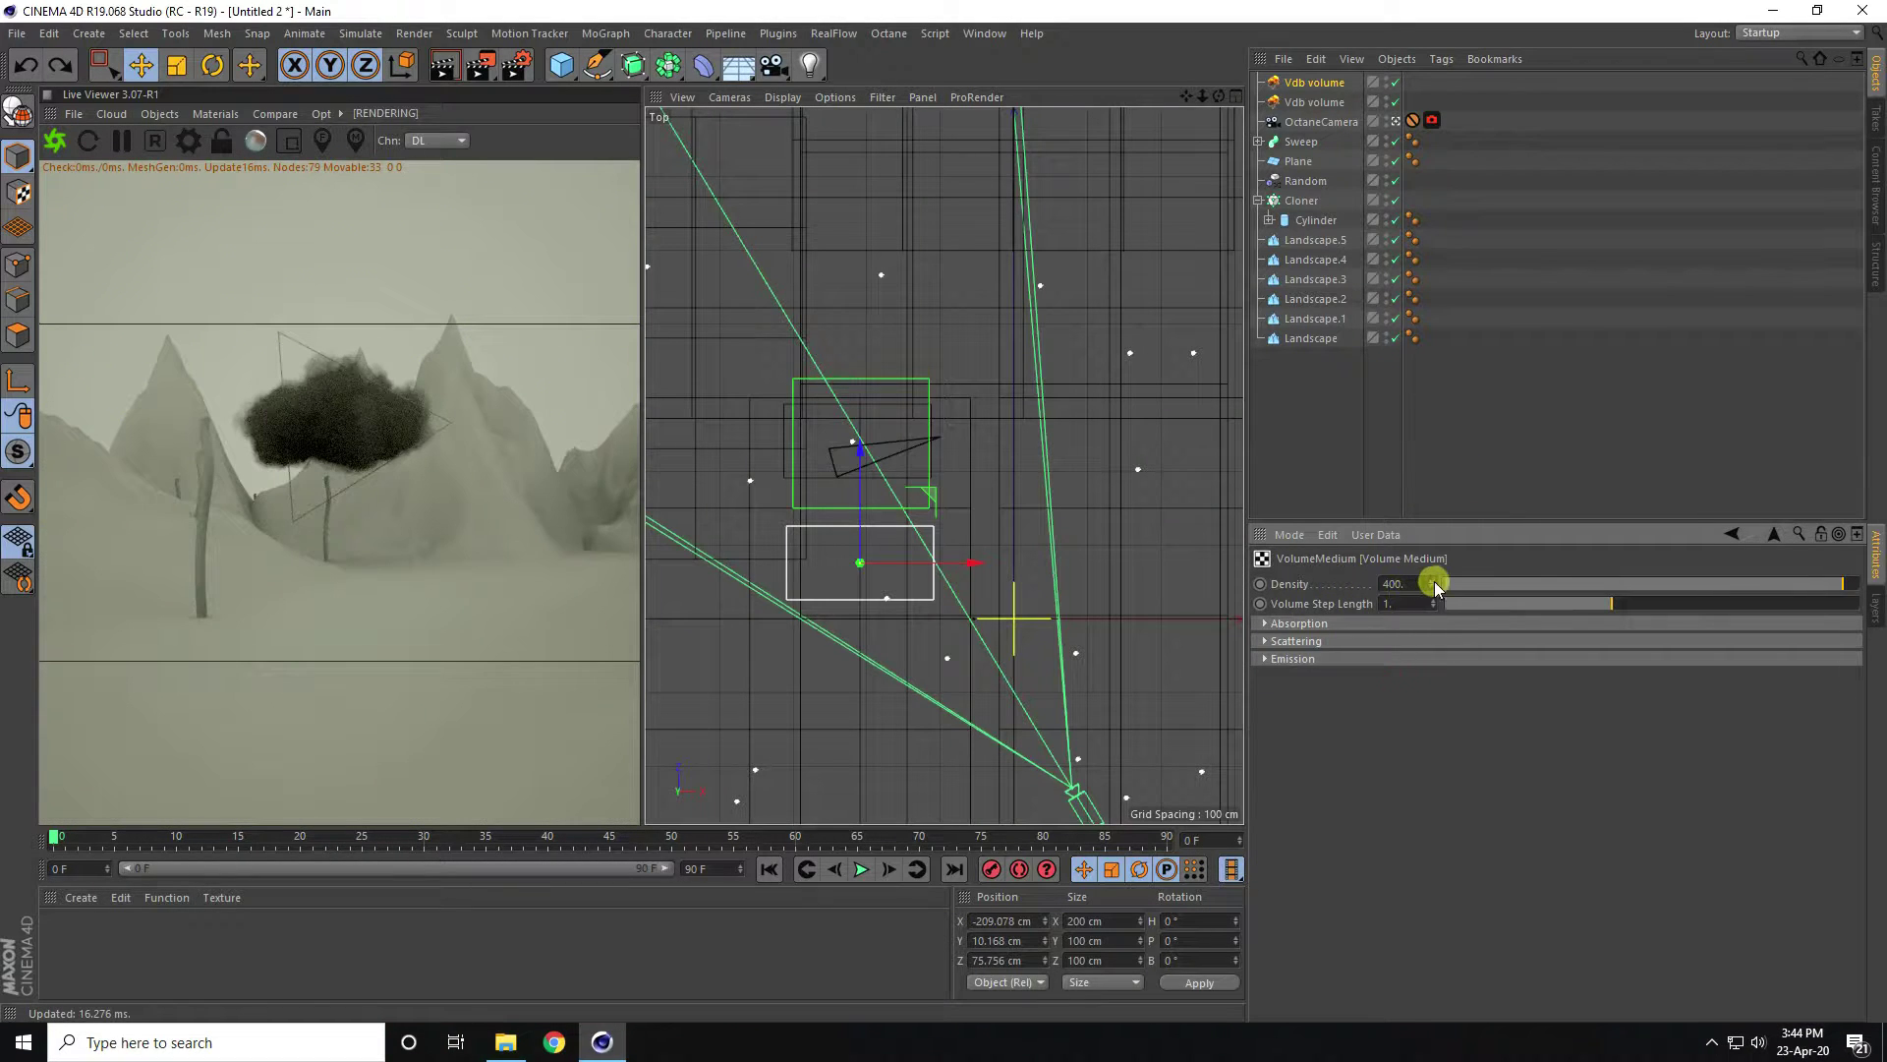
# Set the flat cloud volume's import unit to Hectometers.
pyautogui.click(1730, 536)
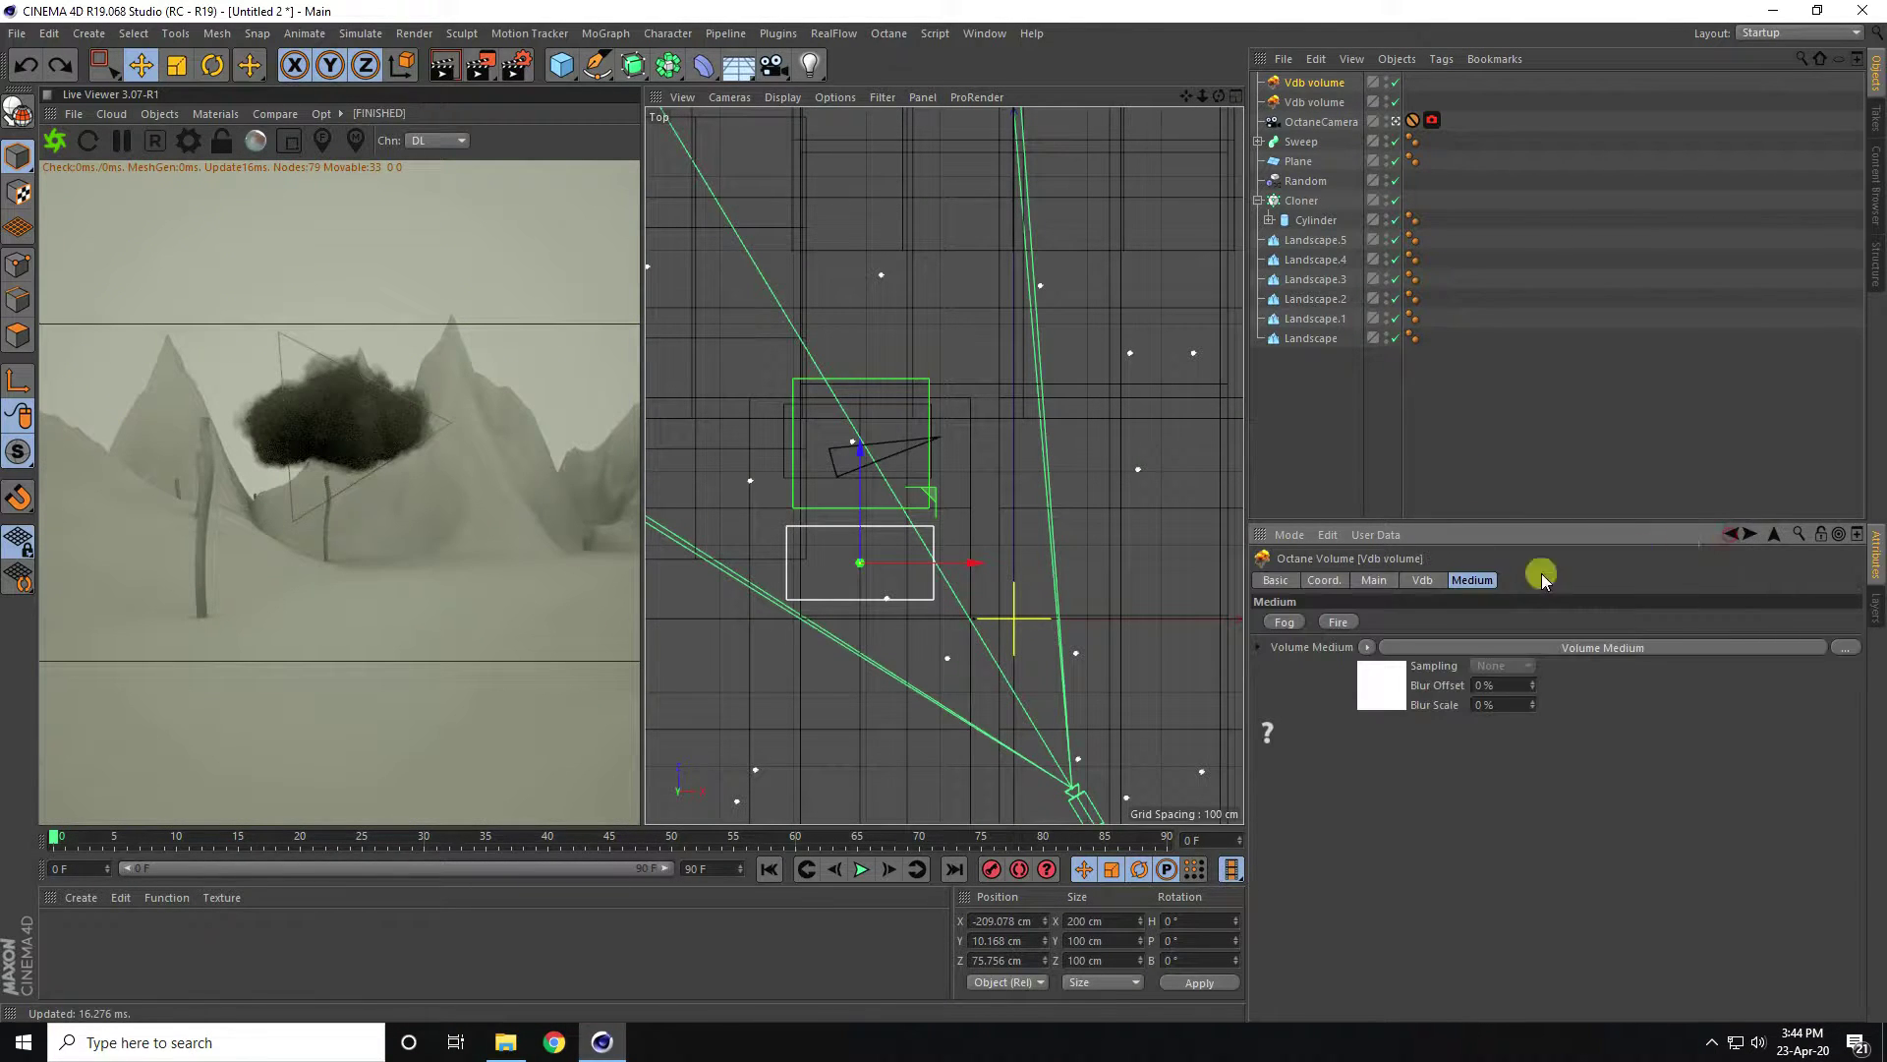
pyautogui.click(1420, 580)
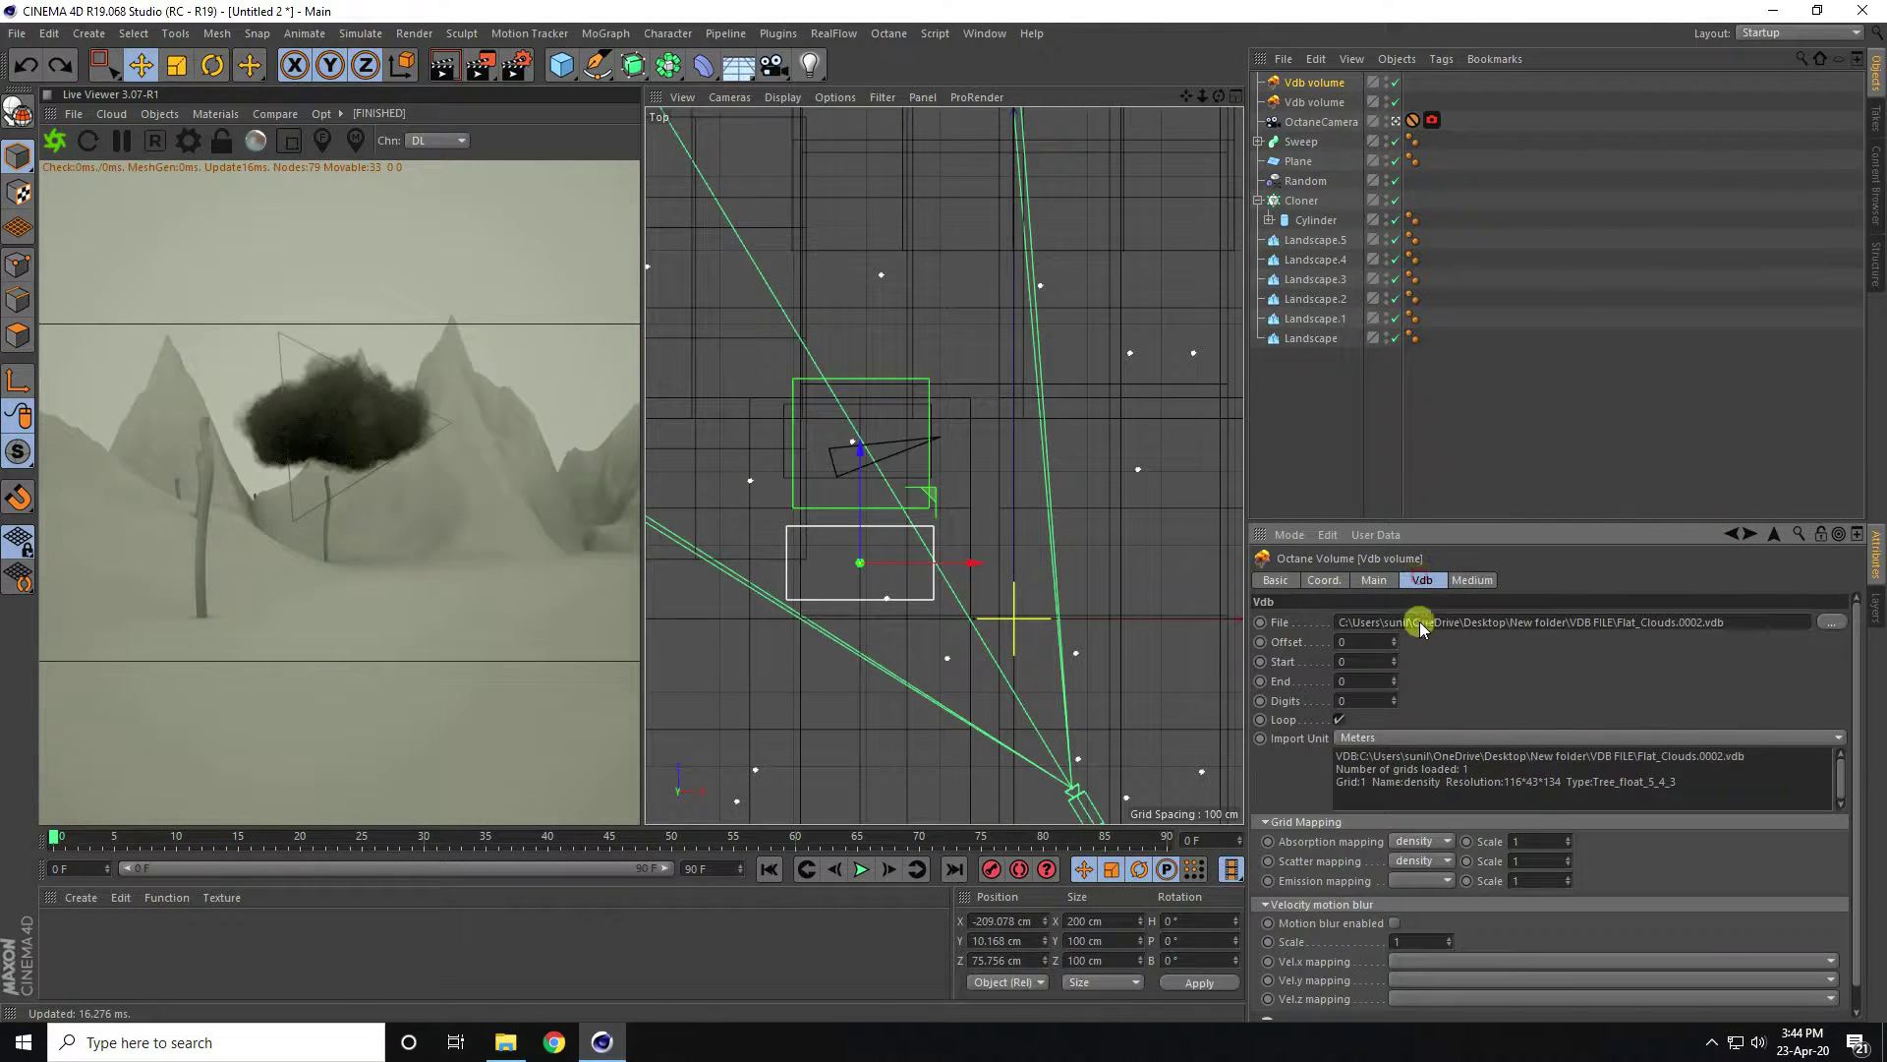
pyautogui.click(1357, 739)
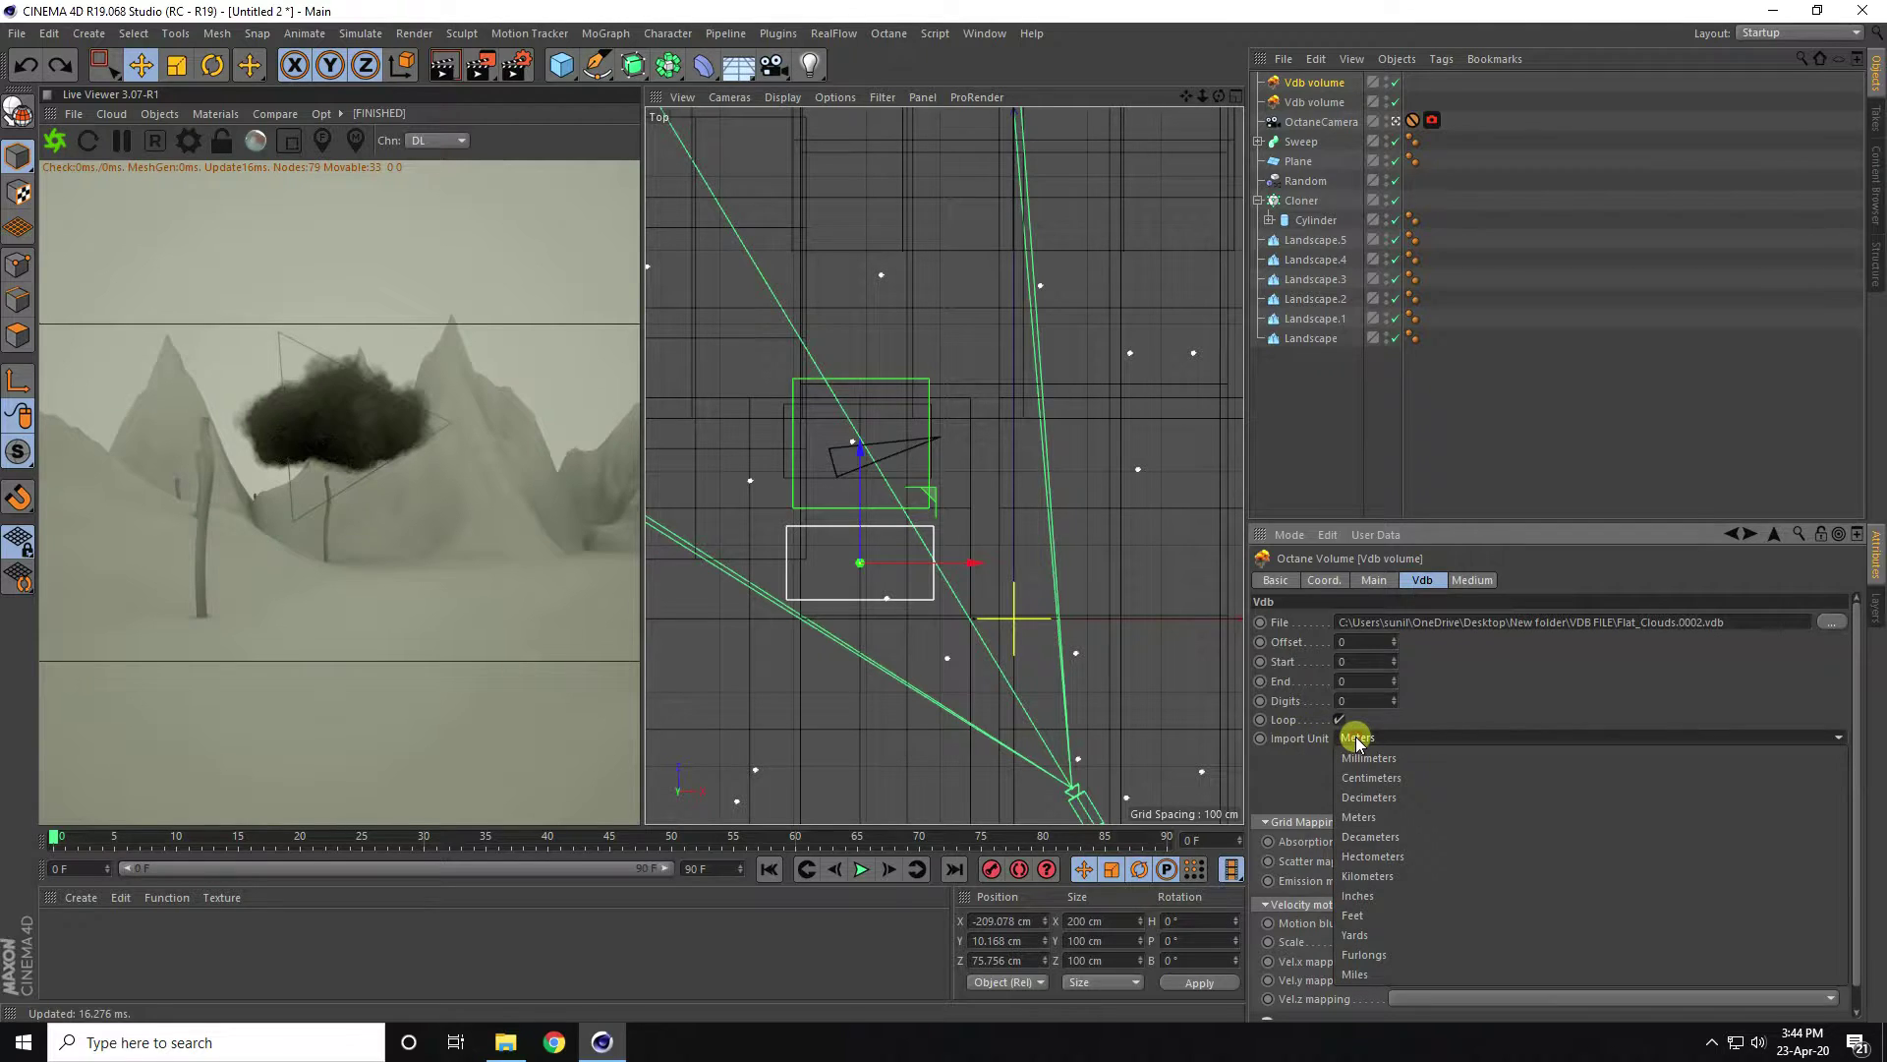
pyautogui.click(1401, 859)
# Move the Flat_Clouds.0002 volume beside the triangle to about X -225, Y 29 and Z 132 cm.
pyautogui.middleClick(894, 521)
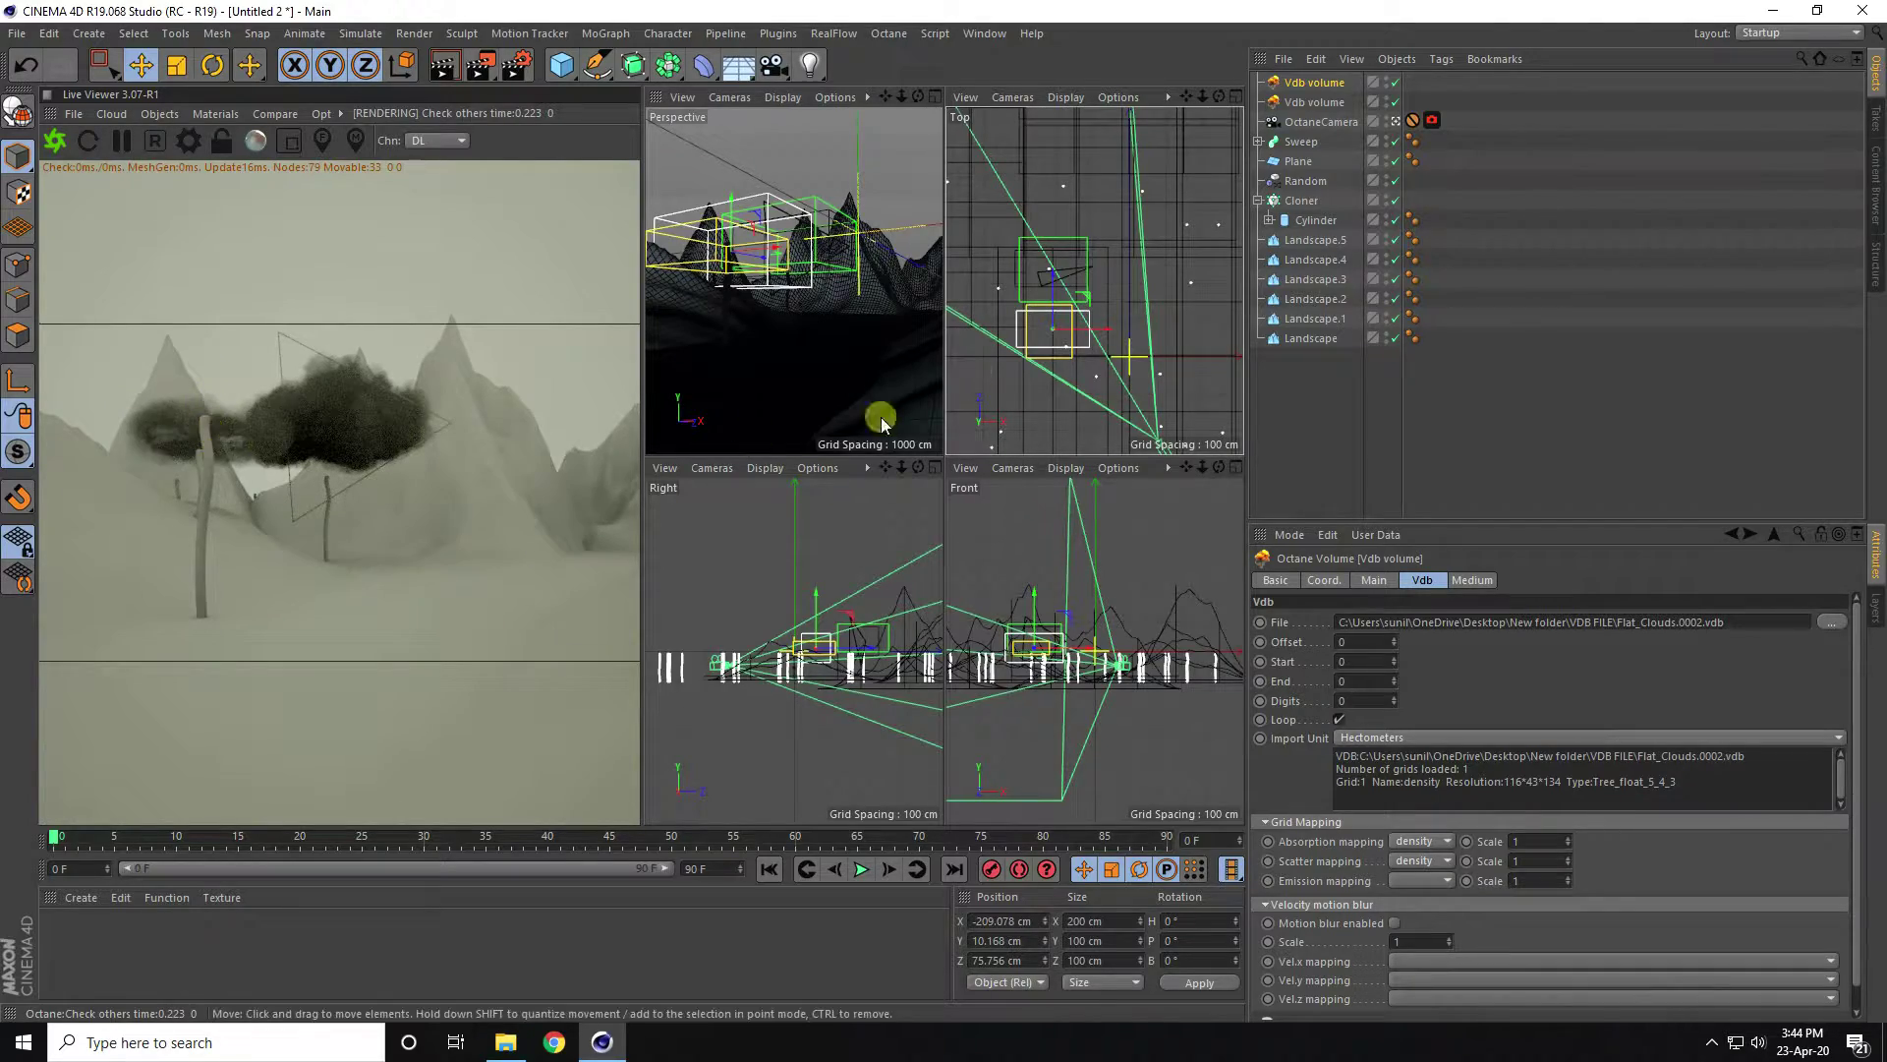
pyautogui.middleClick(1032, 316)
pyautogui.moveTo(863, 420); pyautogui.dragTo(863, 434)
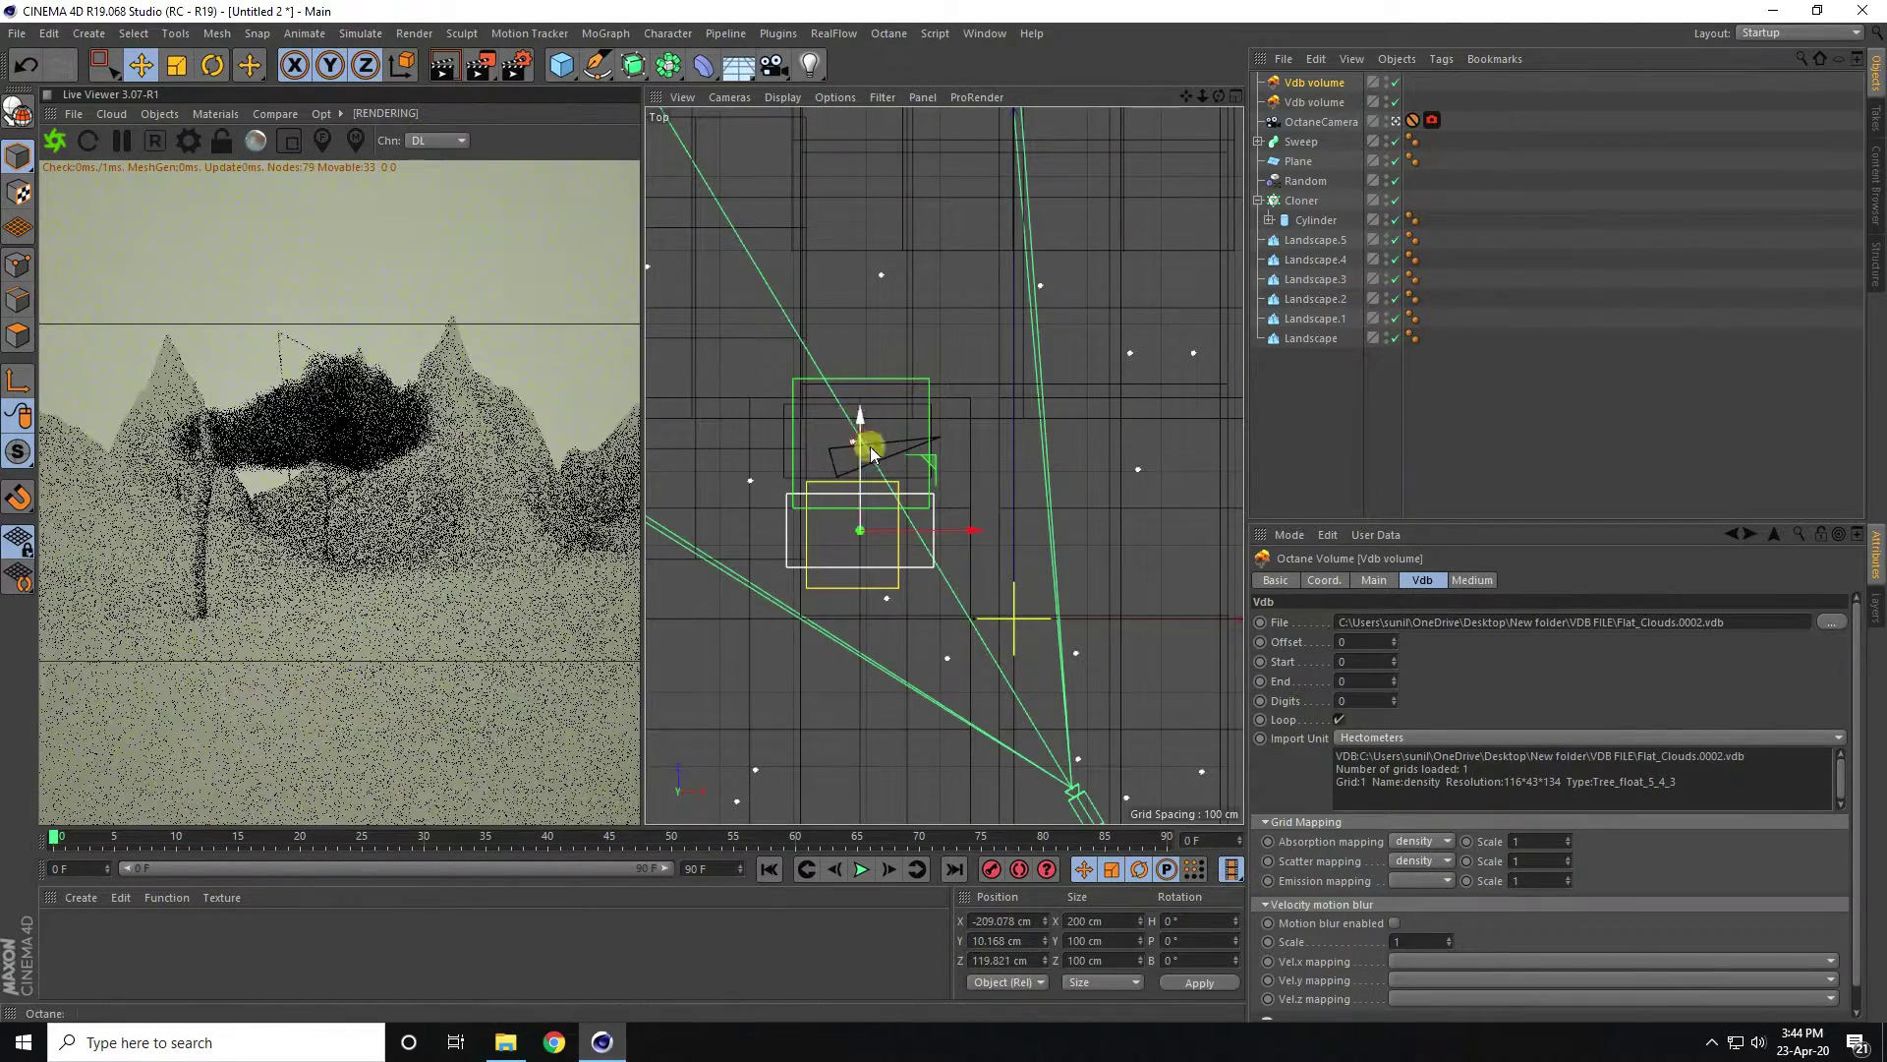
pyautogui.moveTo(983, 529); pyautogui.dragTo(958, 531)
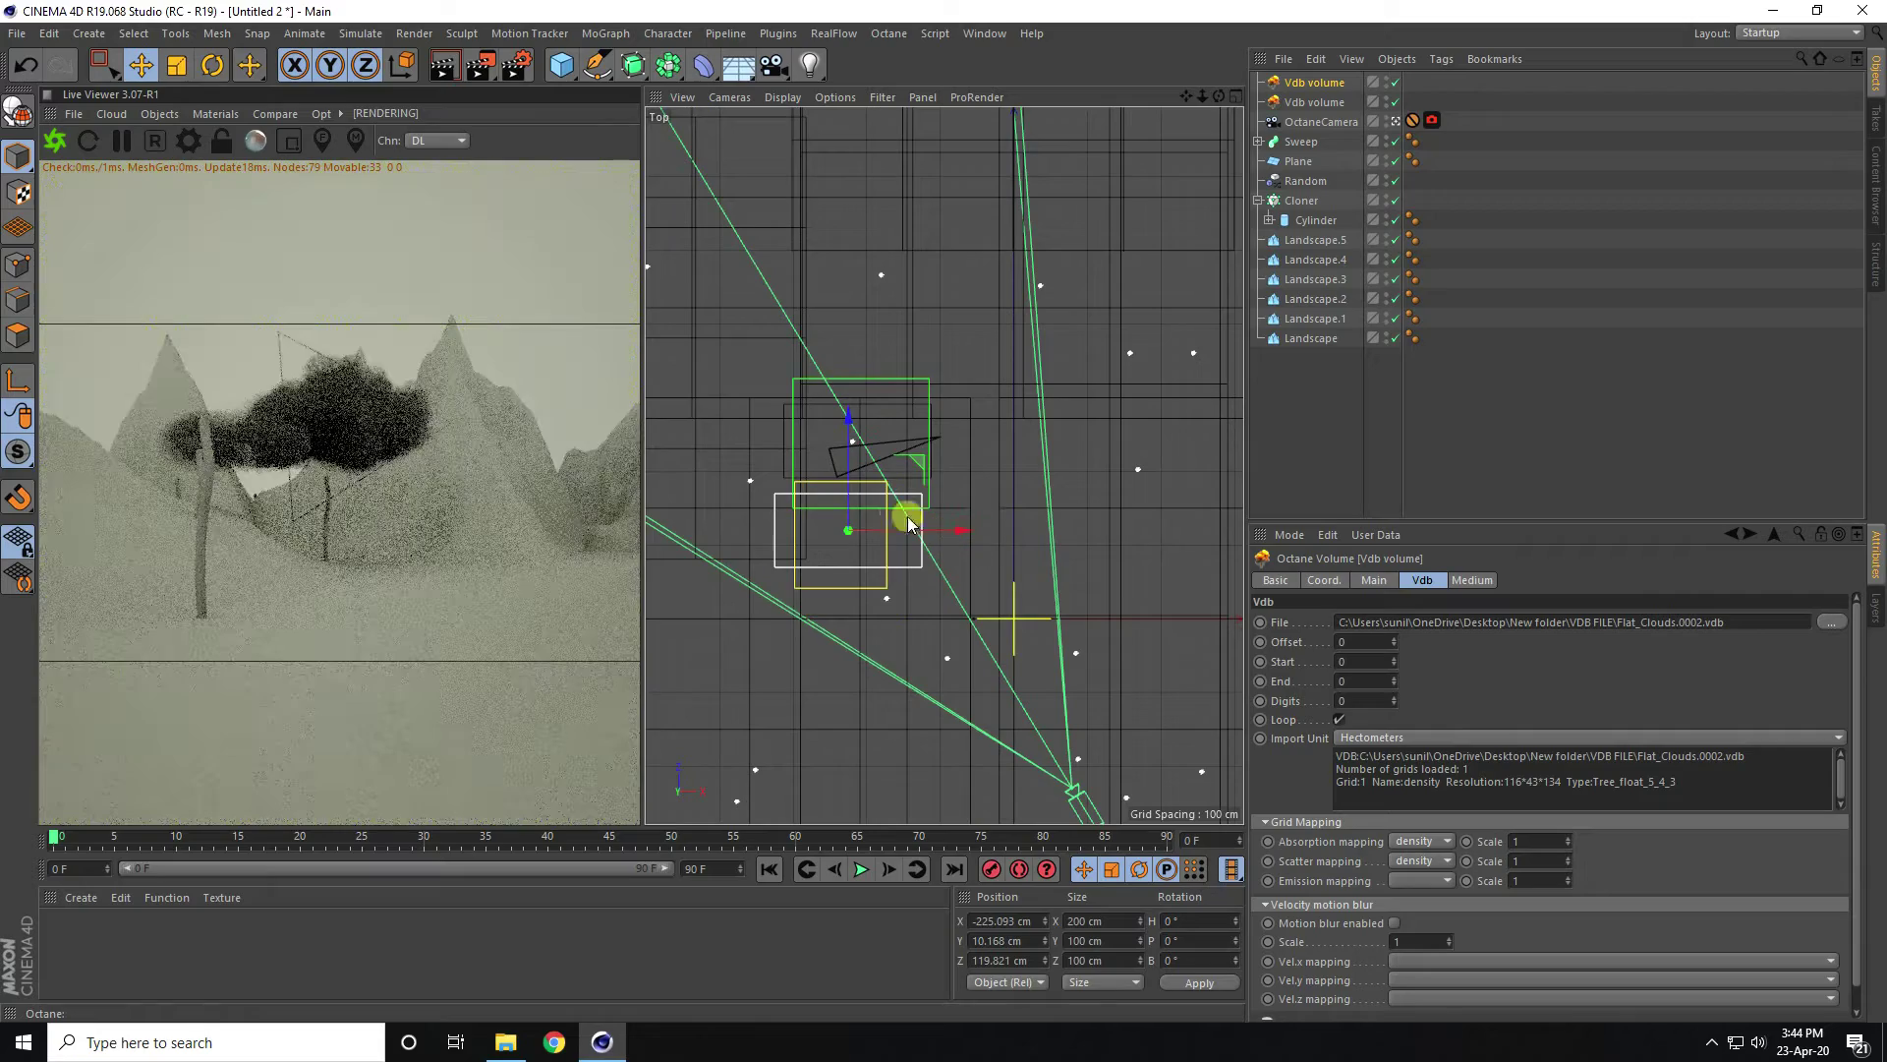
pyautogui.moveTo(846, 426); pyautogui.dragTo(844, 419)
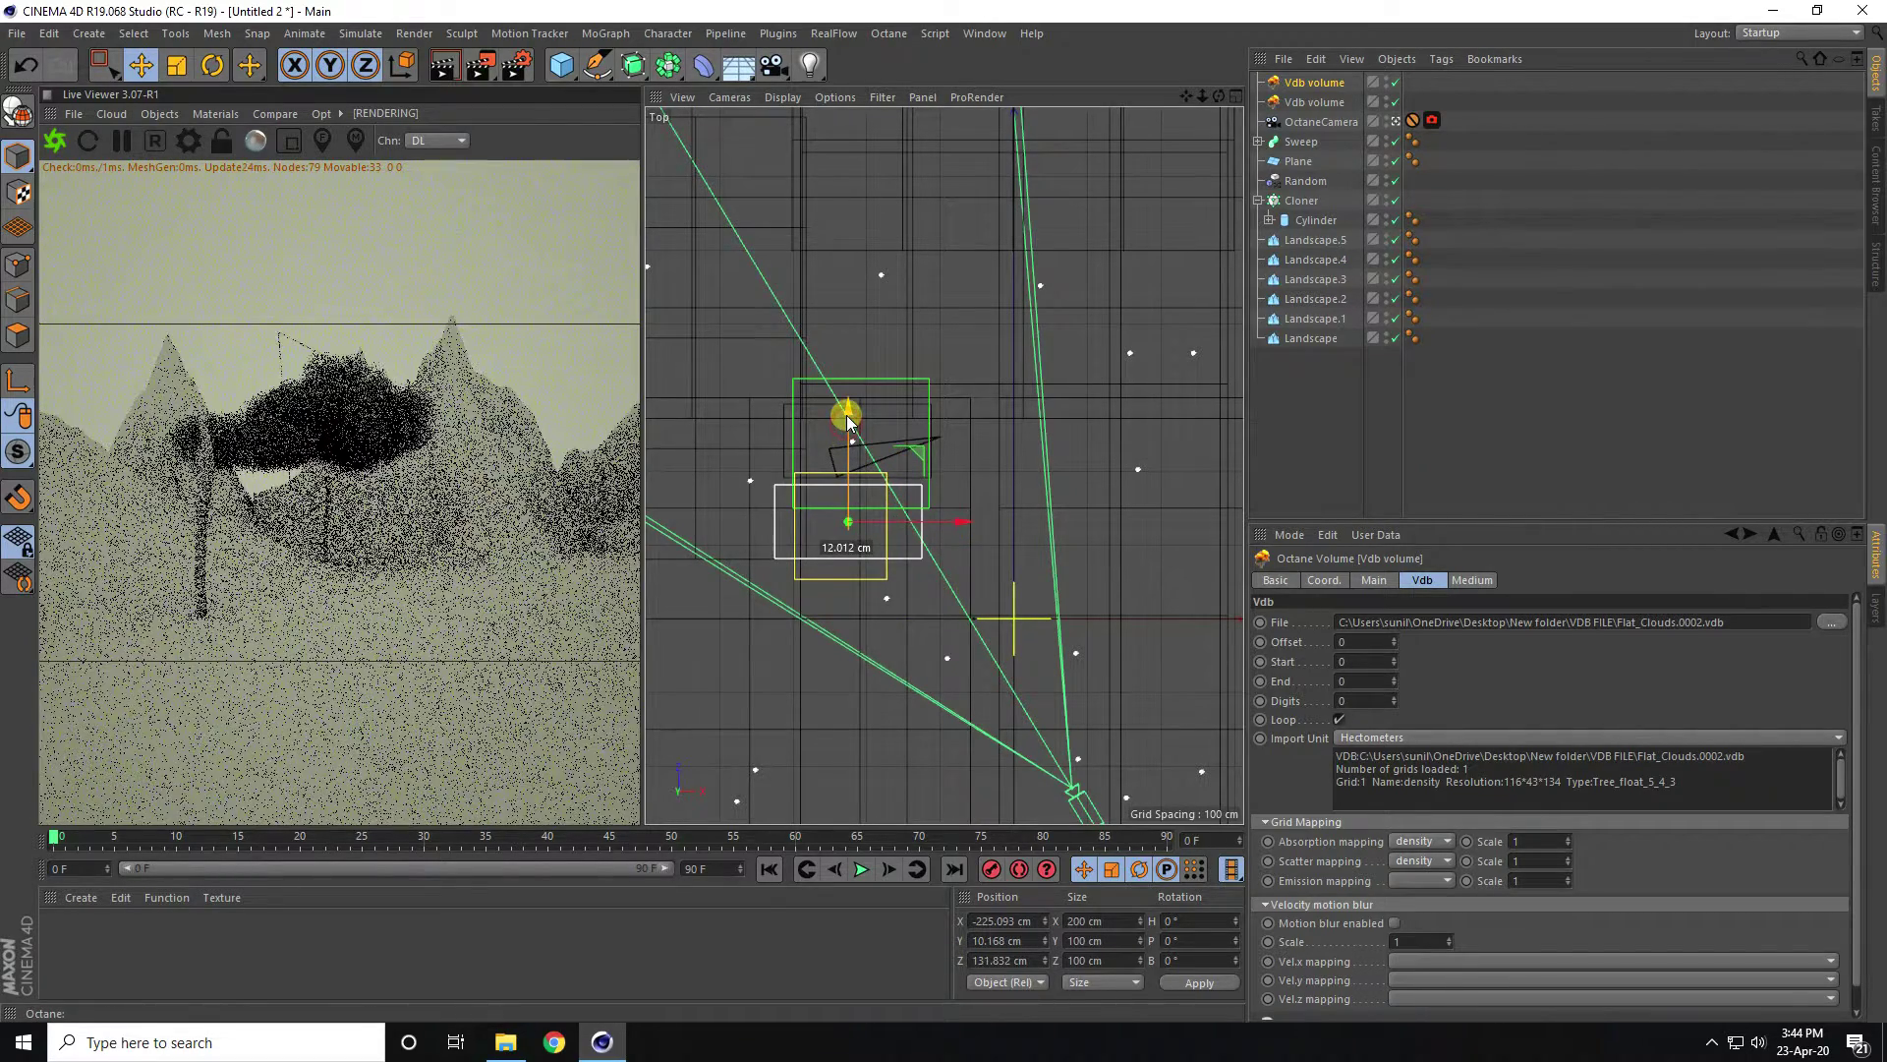
pyautogui.middleClick(871, 527)
pyautogui.middleClick(1008, 580)
pyautogui.moveTo(809, 345); pyautogui.dragTo(810, 333)
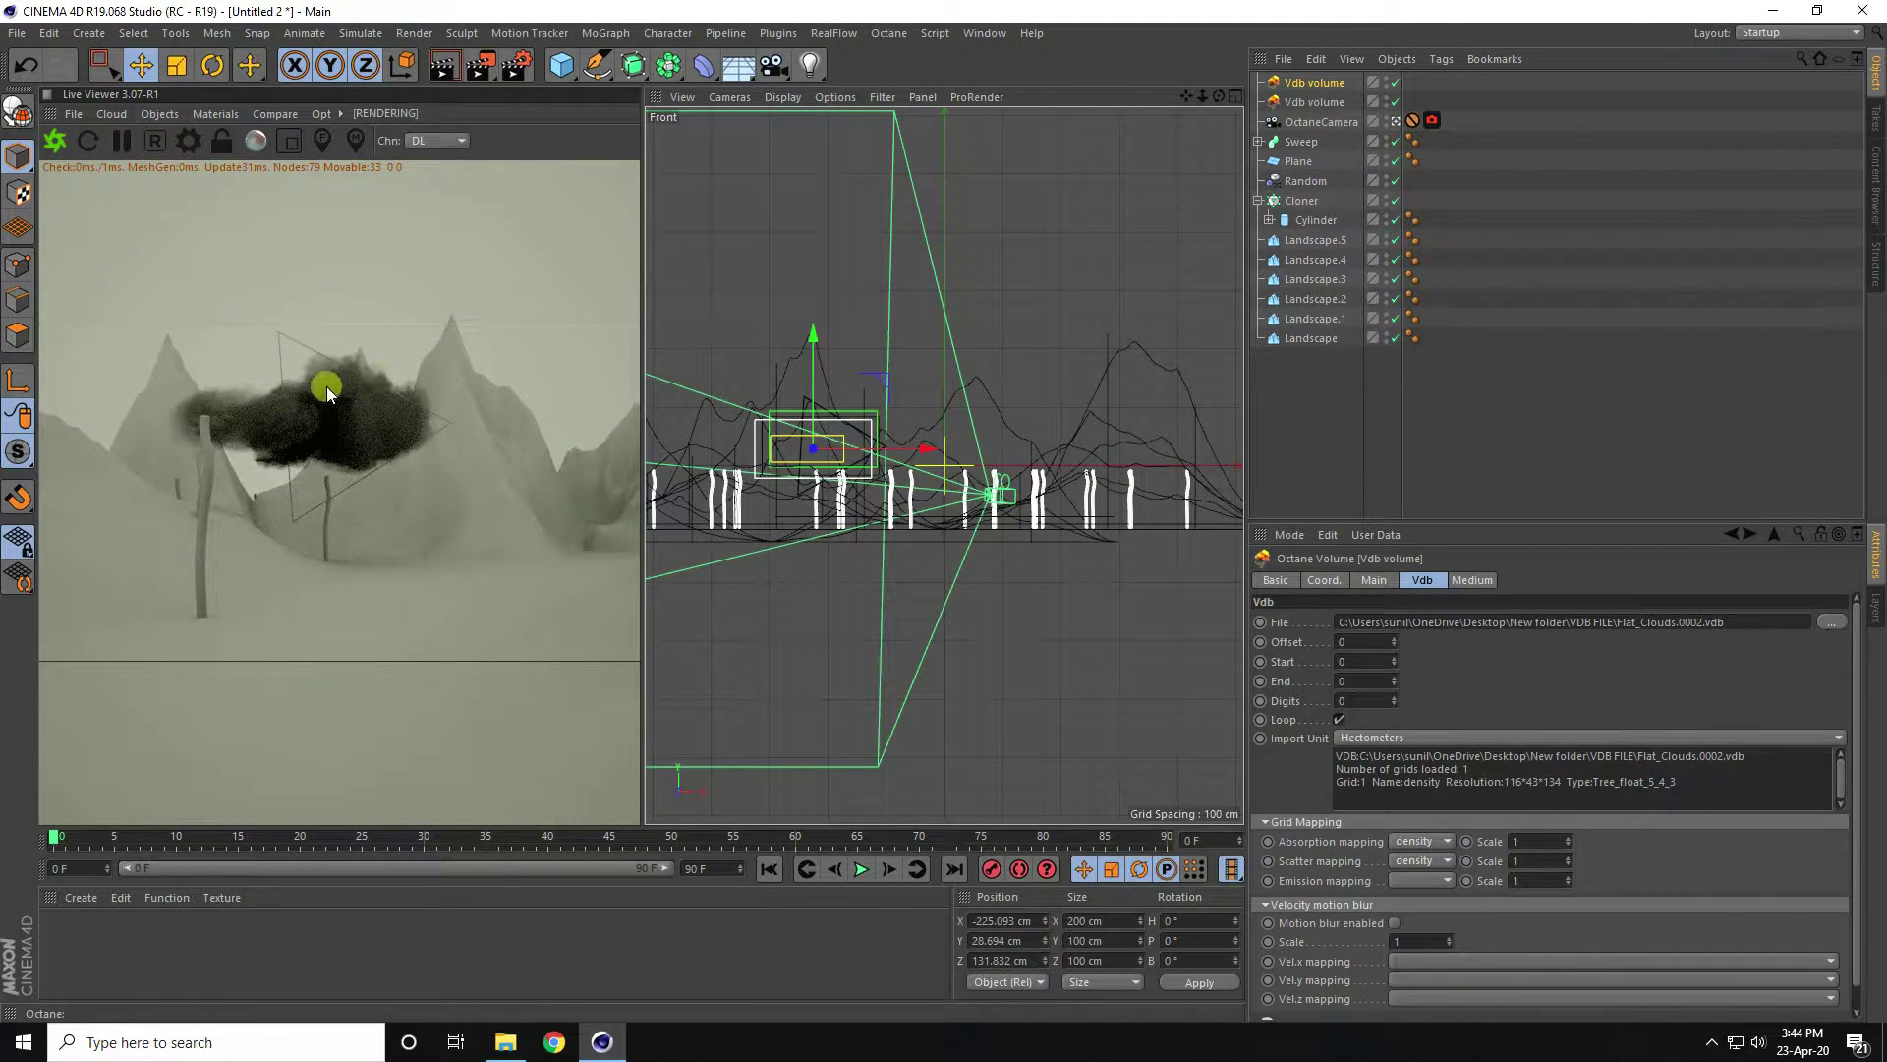
# Add a third Octane VDB volume, load Flat_Clouds.0001.vdb into it and set its import unit to Hectometers.
pyautogui.click(159, 113)
pyautogui.click(202, 305)
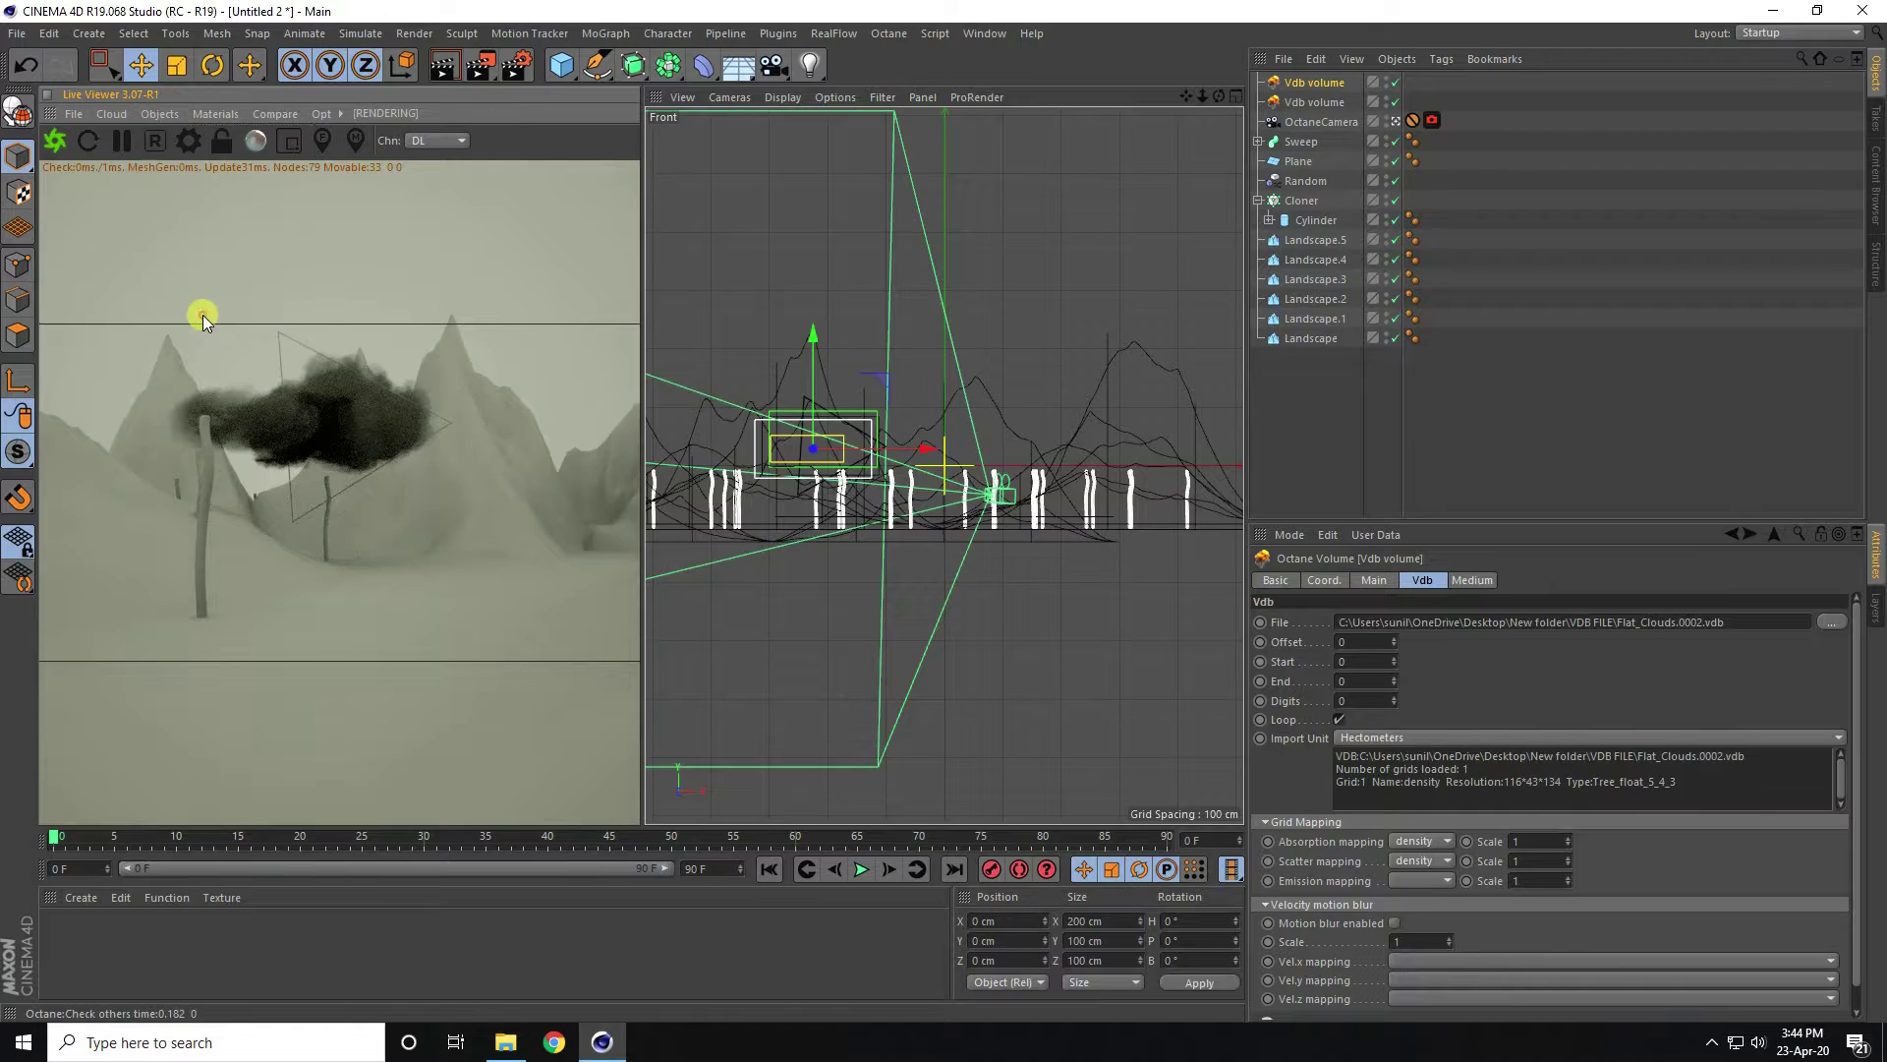
pyautogui.click(1831, 621)
pyautogui.click(251, 167)
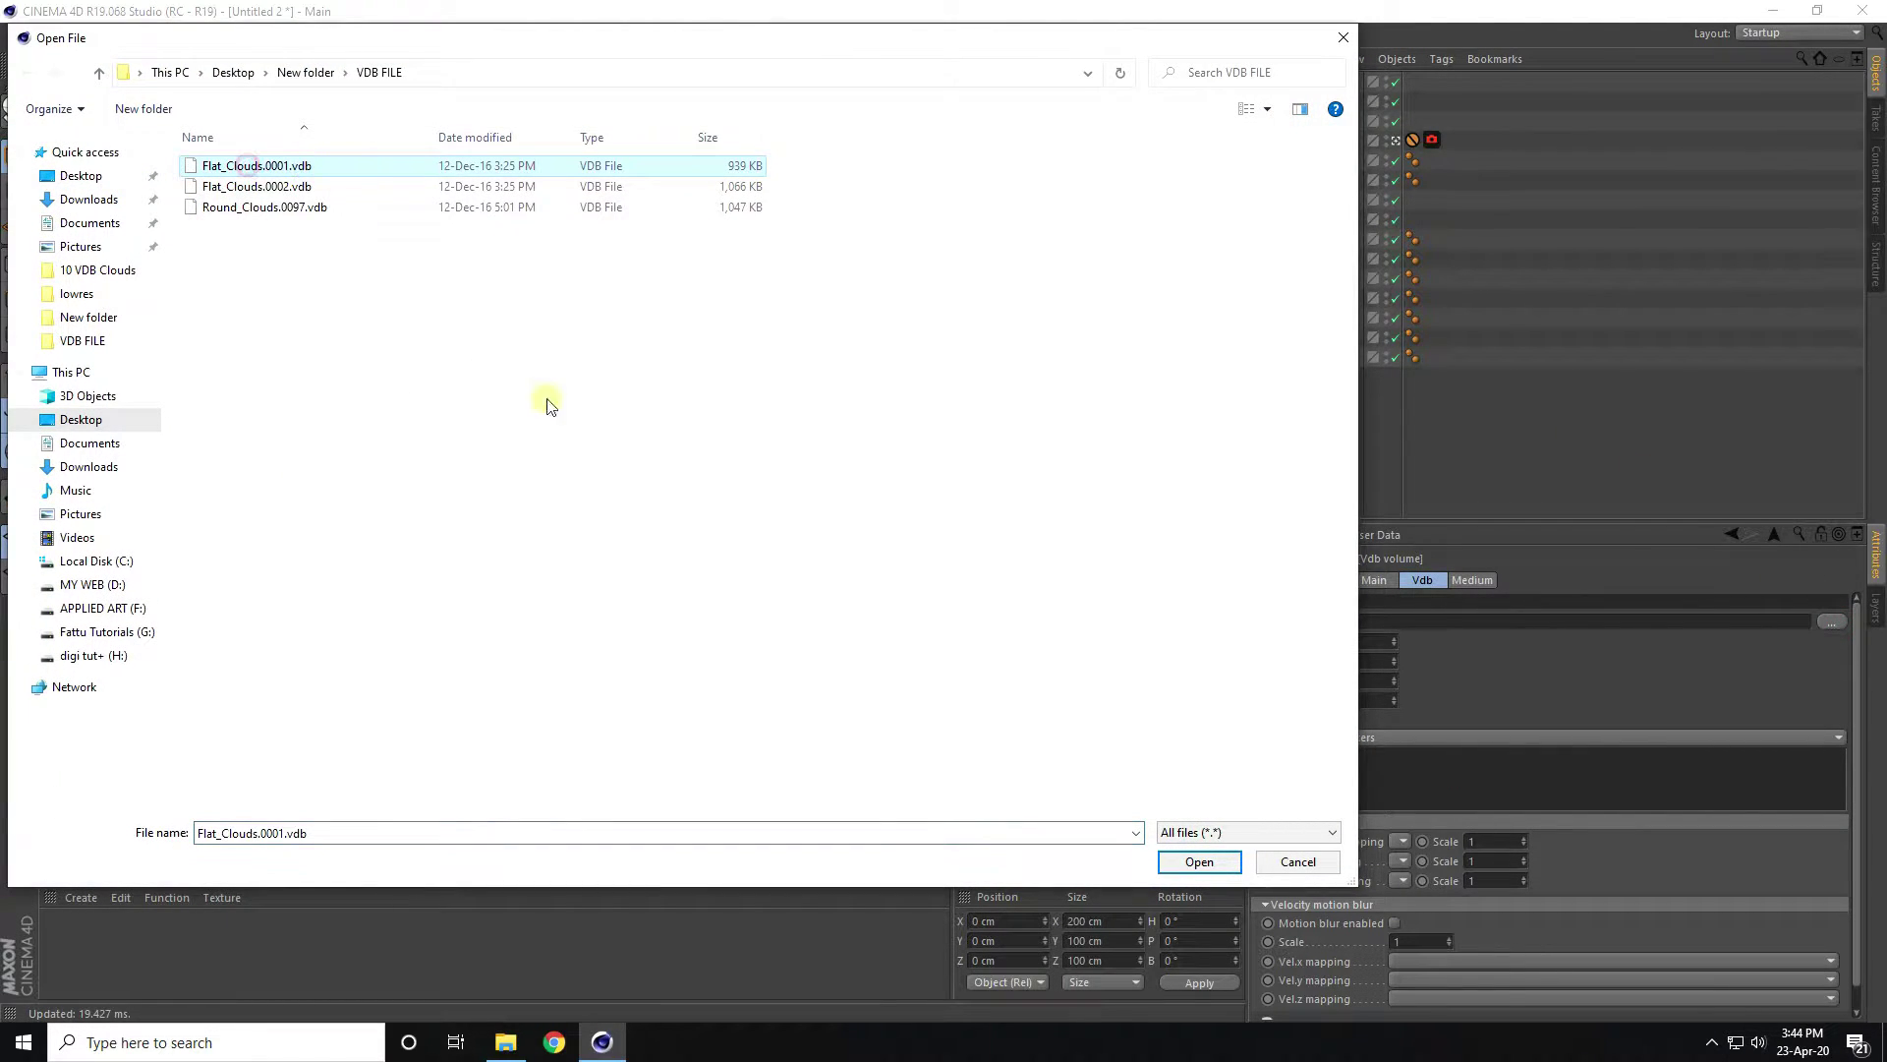
pyautogui.click(1199, 862)
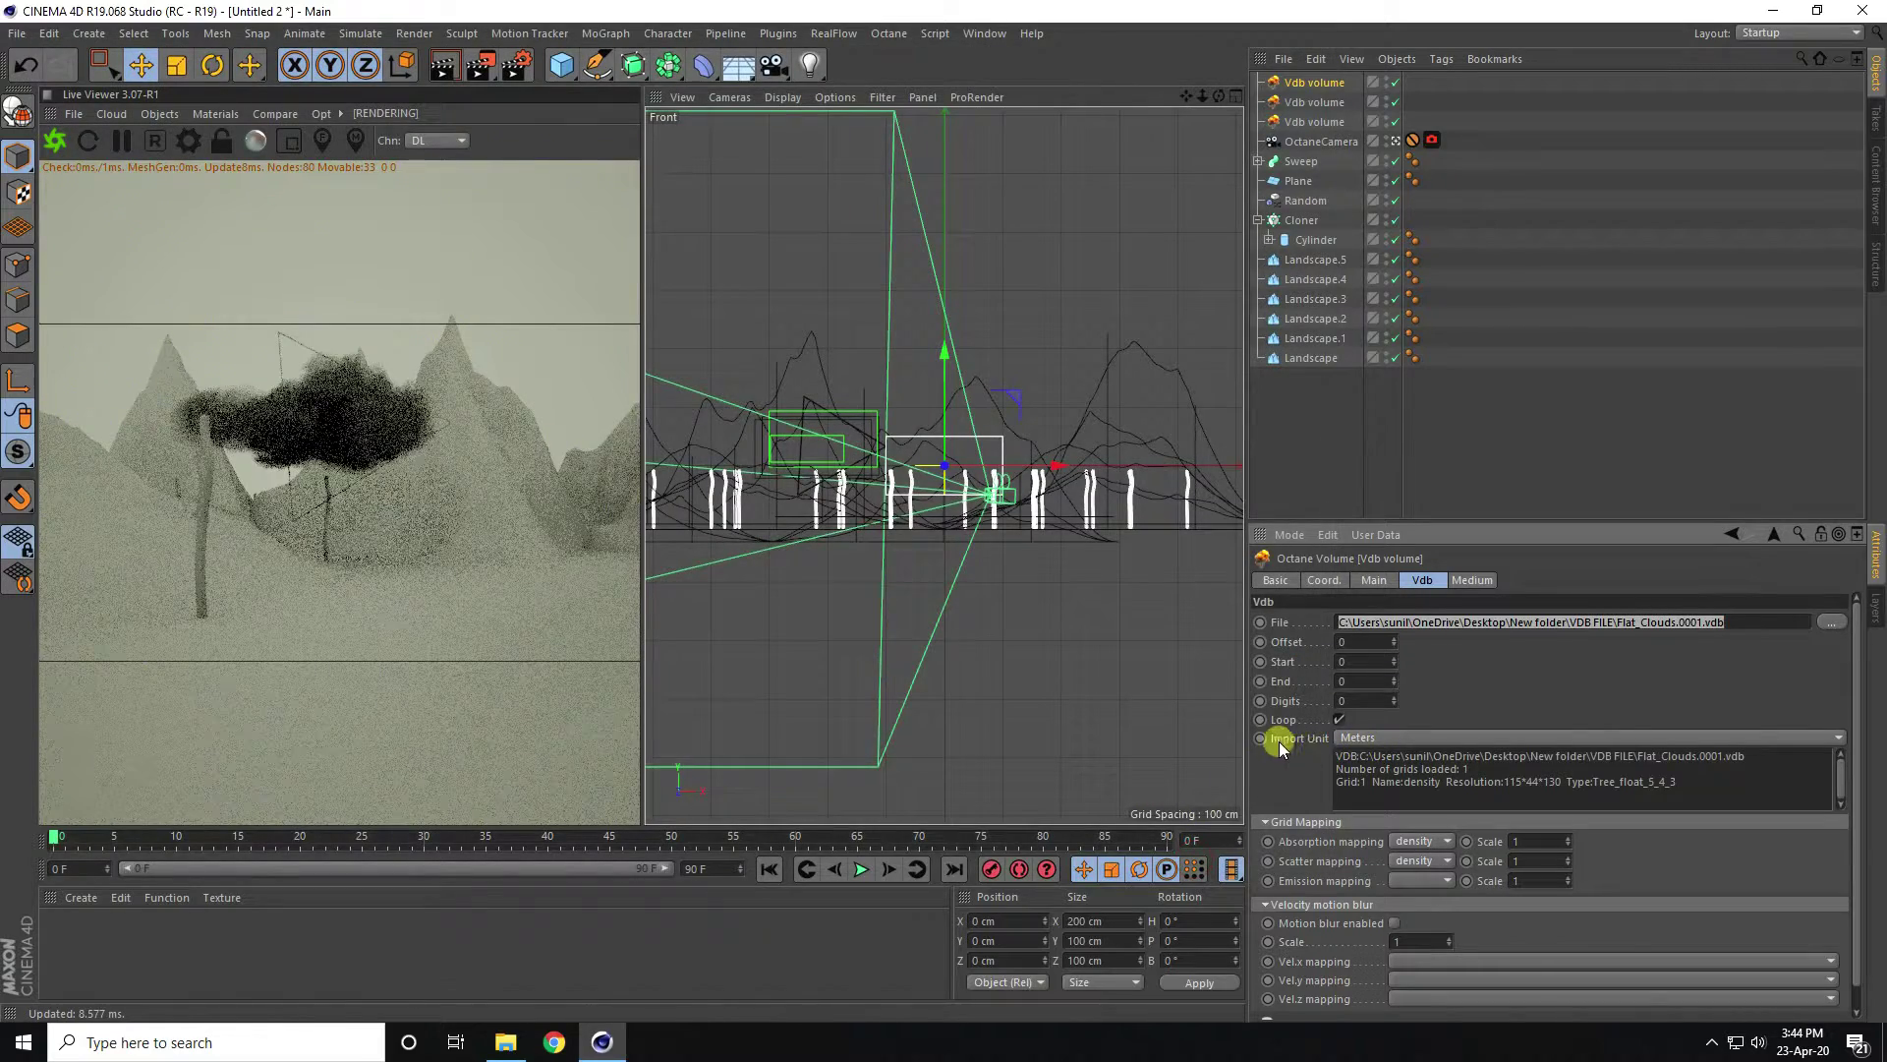
pyautogui.click(1359, 738)
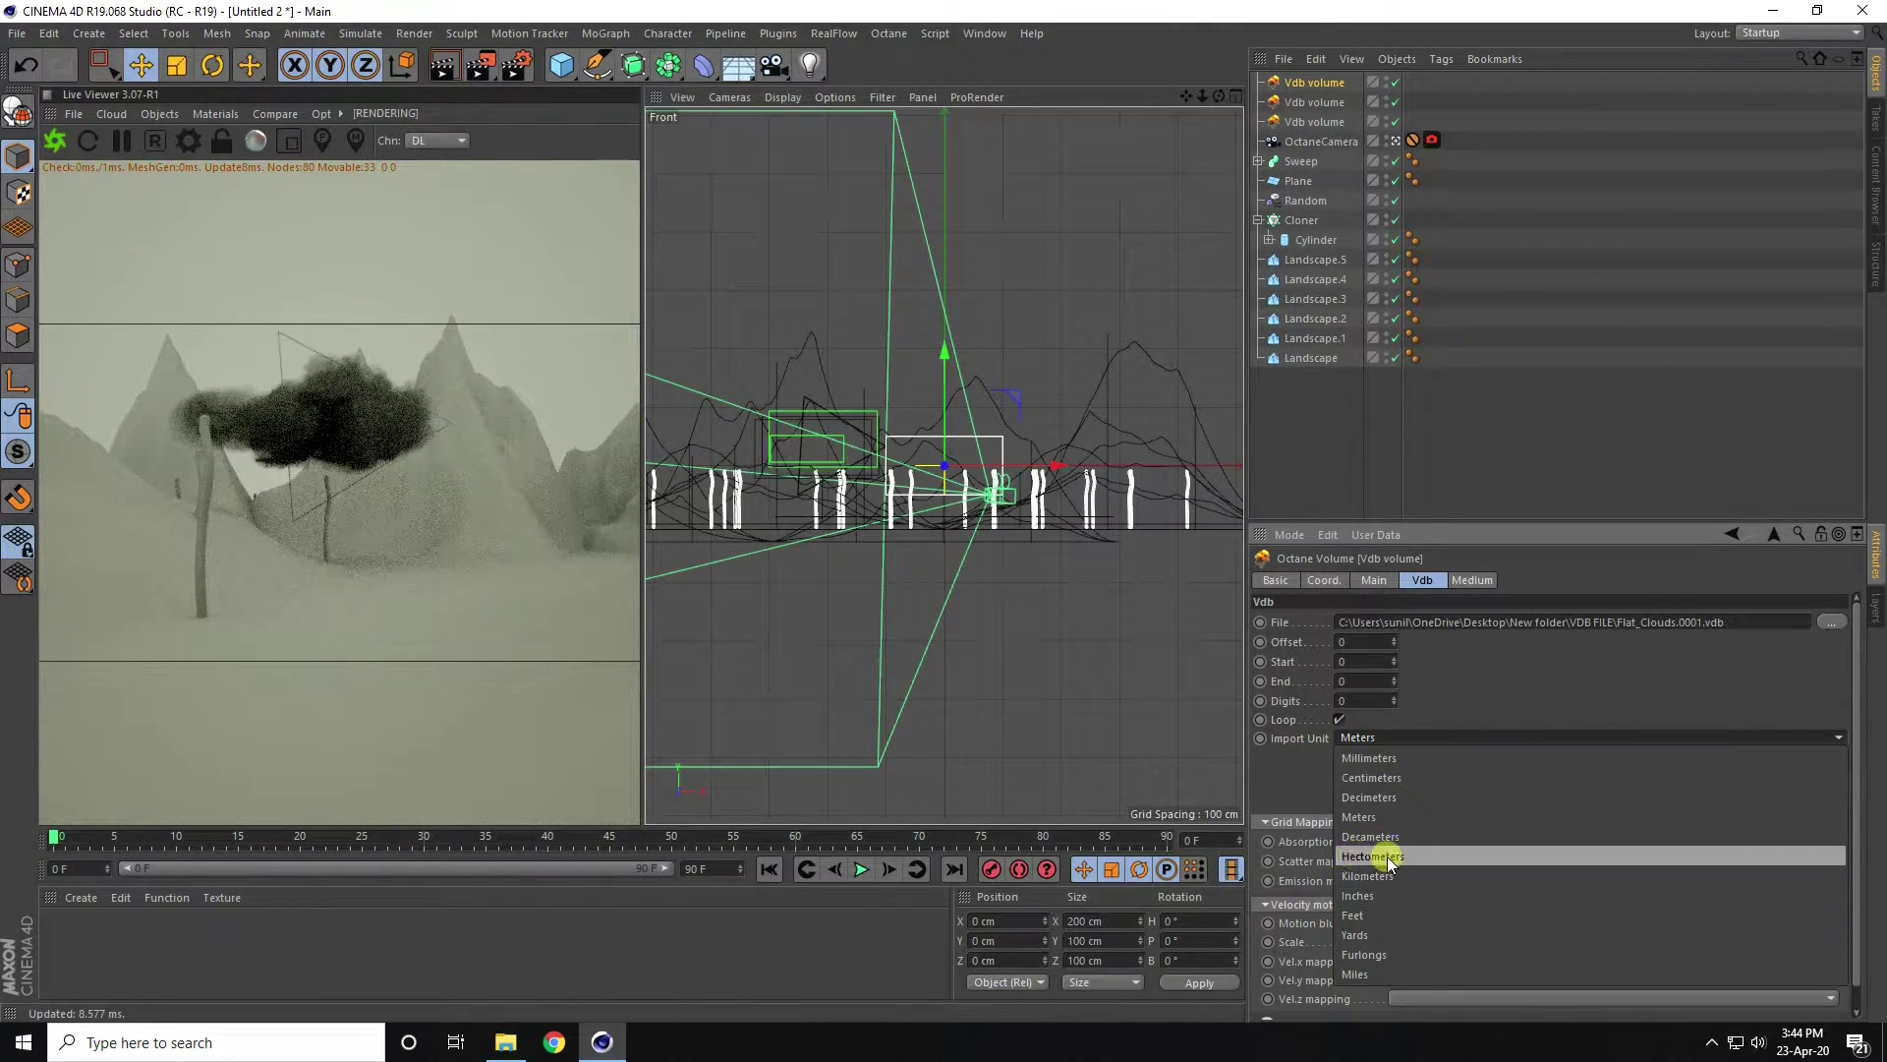
pyautogui.click(1388, 858)
# Set the third cloud's volume step length to 1 and its density to 400.
pyautogui.click(1471, 580)
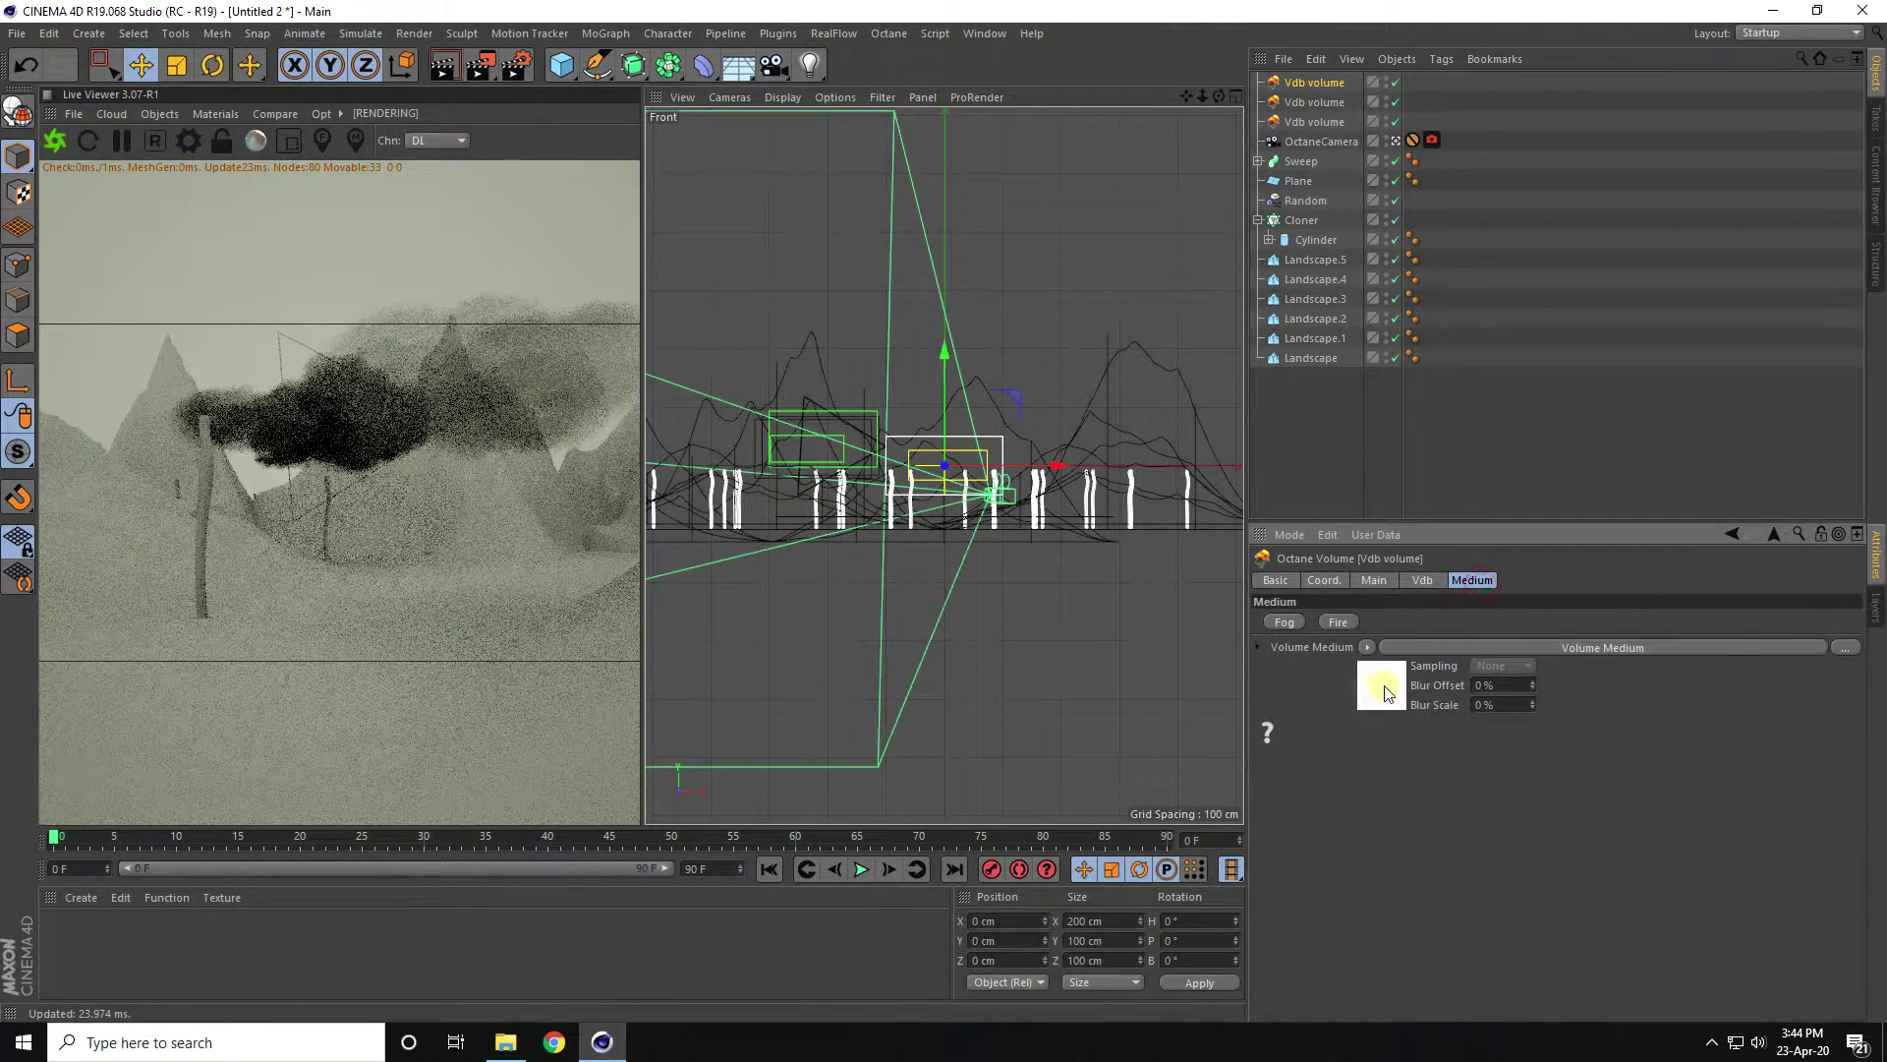
pyautogui.click(1384, 688)
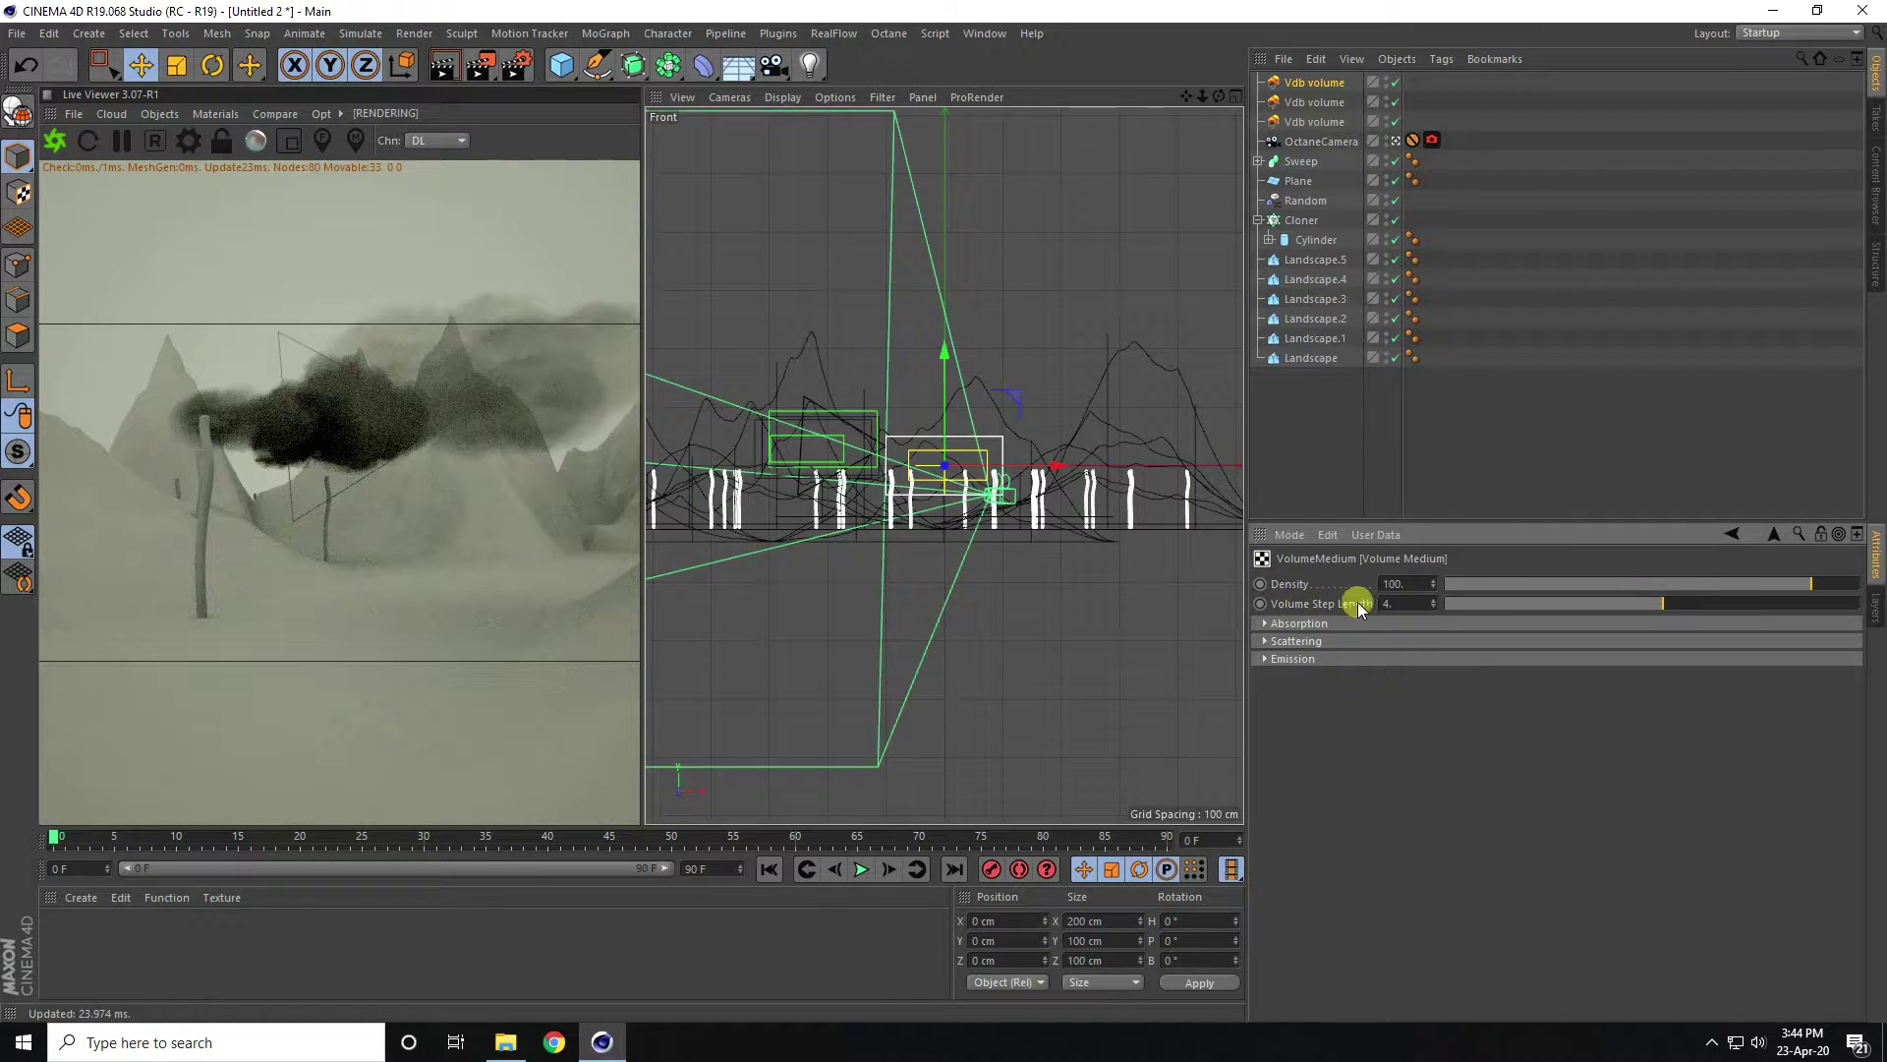
pyautogui.write('1')
pyautogui.press('Return')
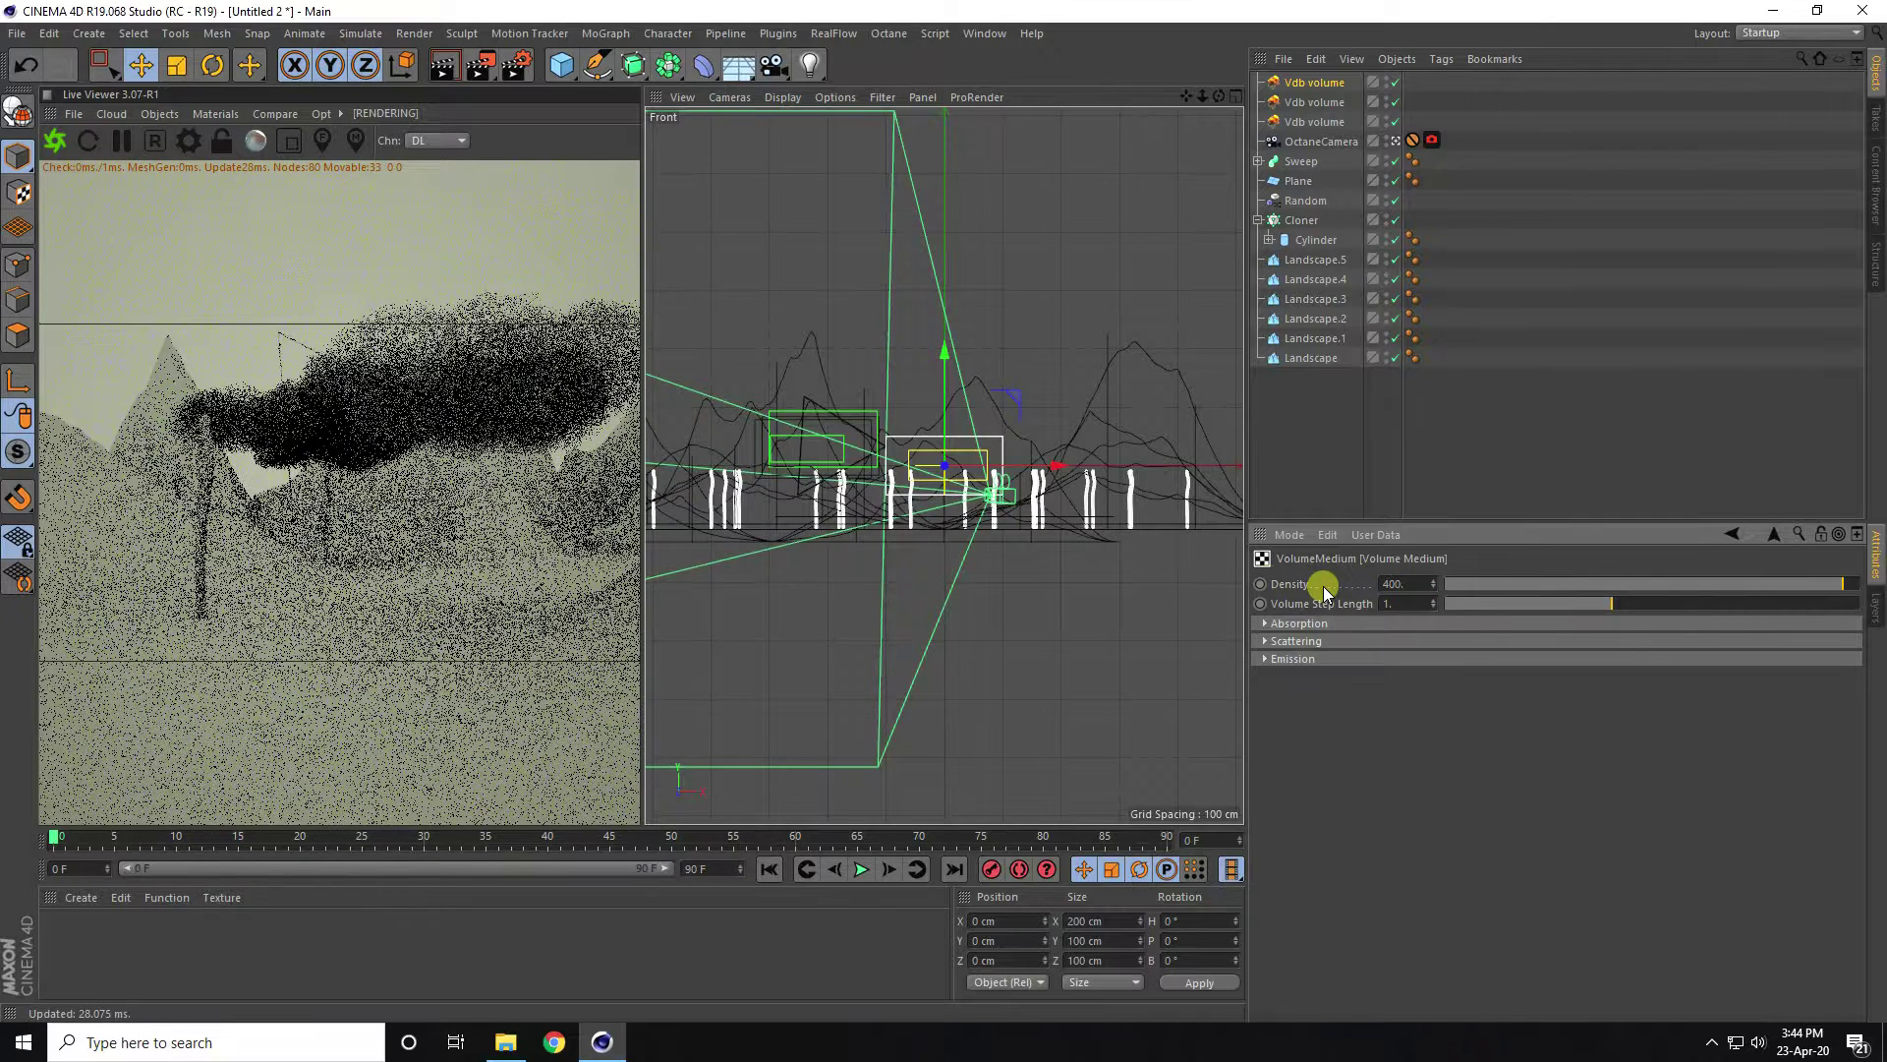
# Place the third cloud at about X -174, Y 49 and Z 311 cm and narrow its X size to about 111 cm.
pyautogui.click(1322, 84)
pyautogui.middleClick(1001, 381)
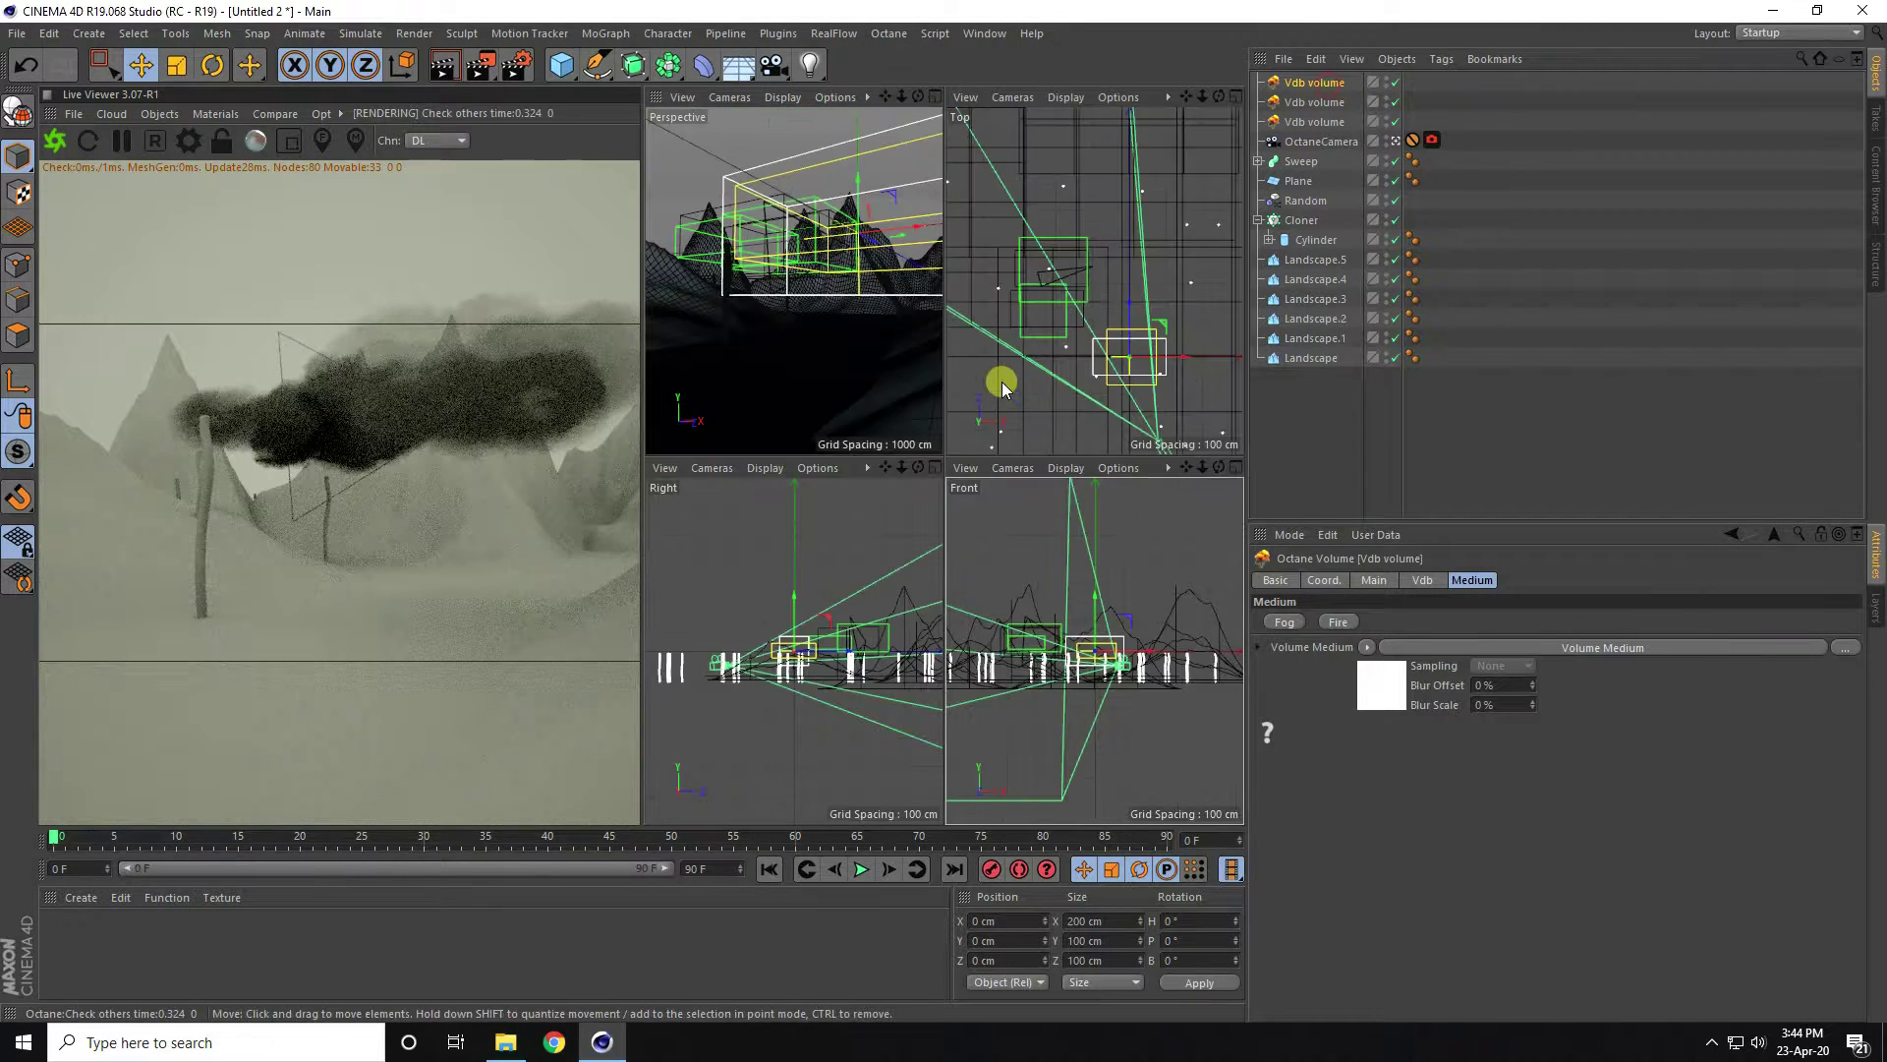
pyautogui.middleClick(1001, 381)
pyautogui.moveTo(1012, 498); pyautogui.dragTo(871, 321)
pyautogui.middleClick(943, 408)
pyautogui.middleClick(1030, 644)
pyautogui.scroll(3, 873, 373)
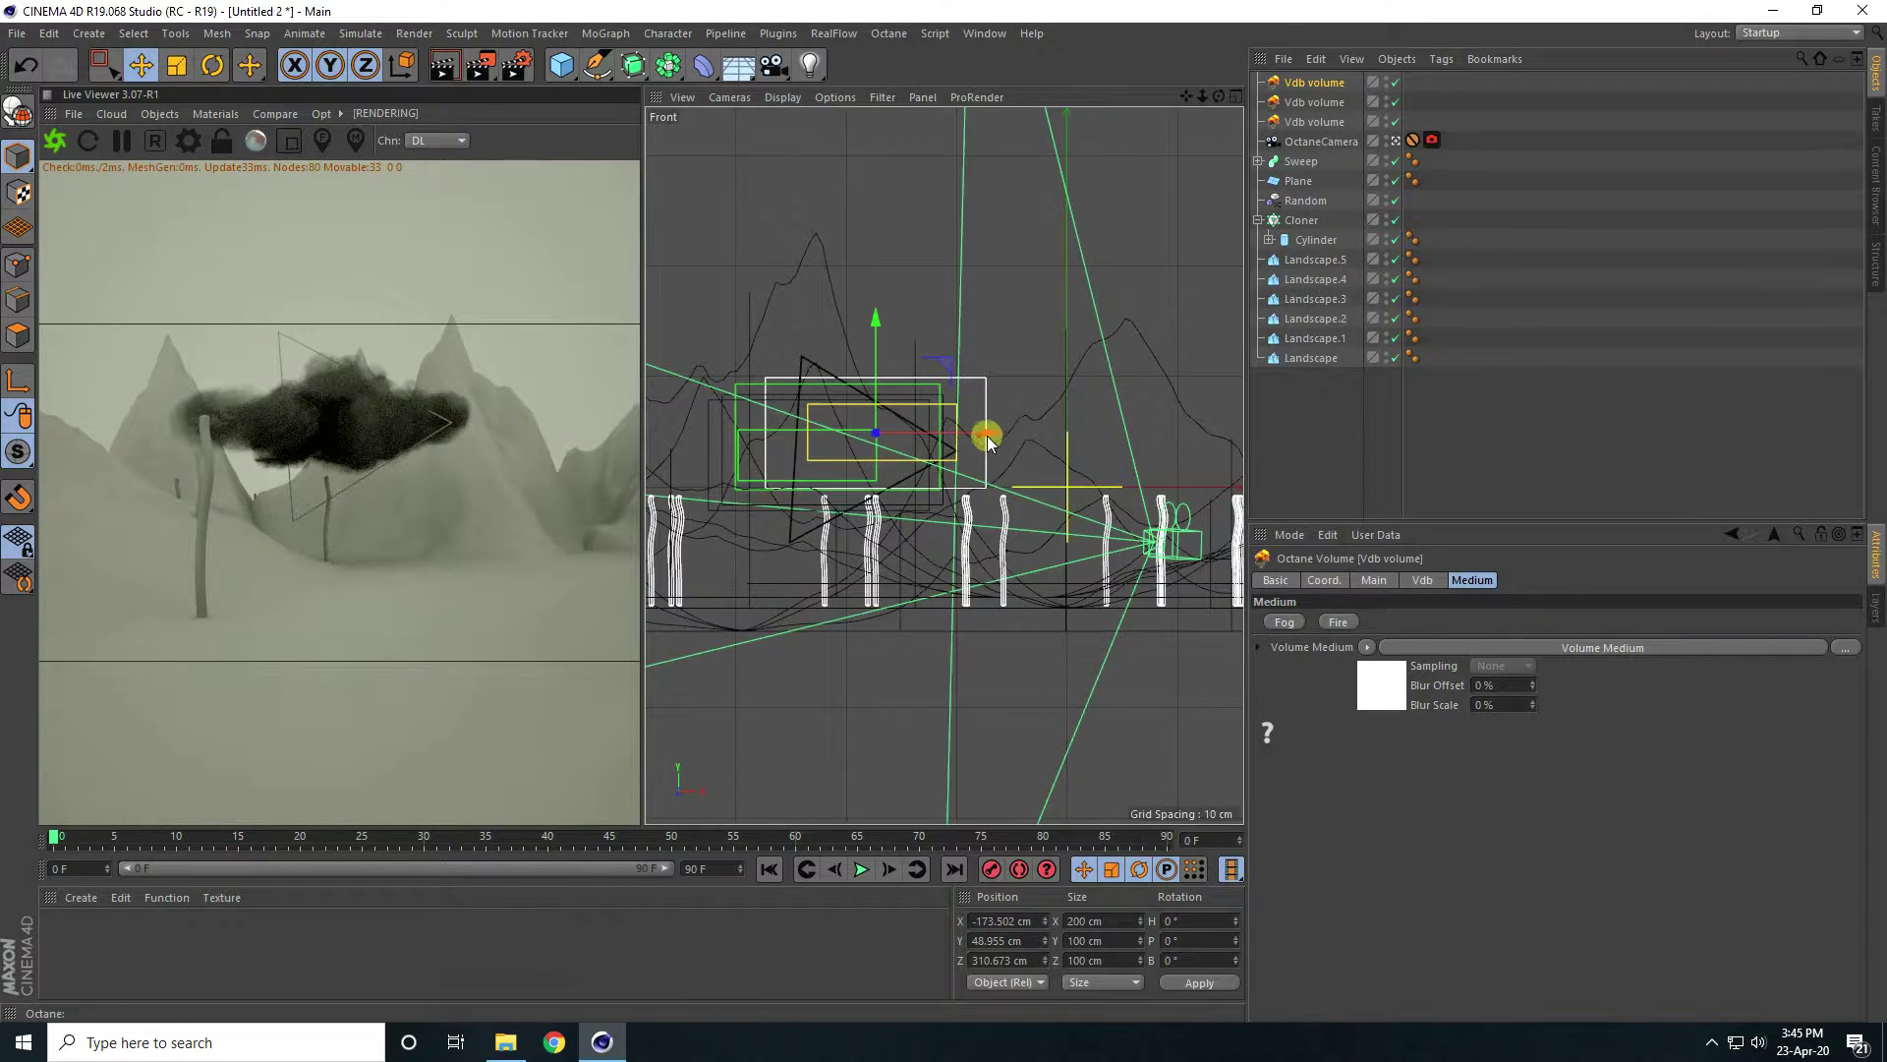
pyautogui.moveTo(988, 441); pyautogui.dragTo(937, 437)
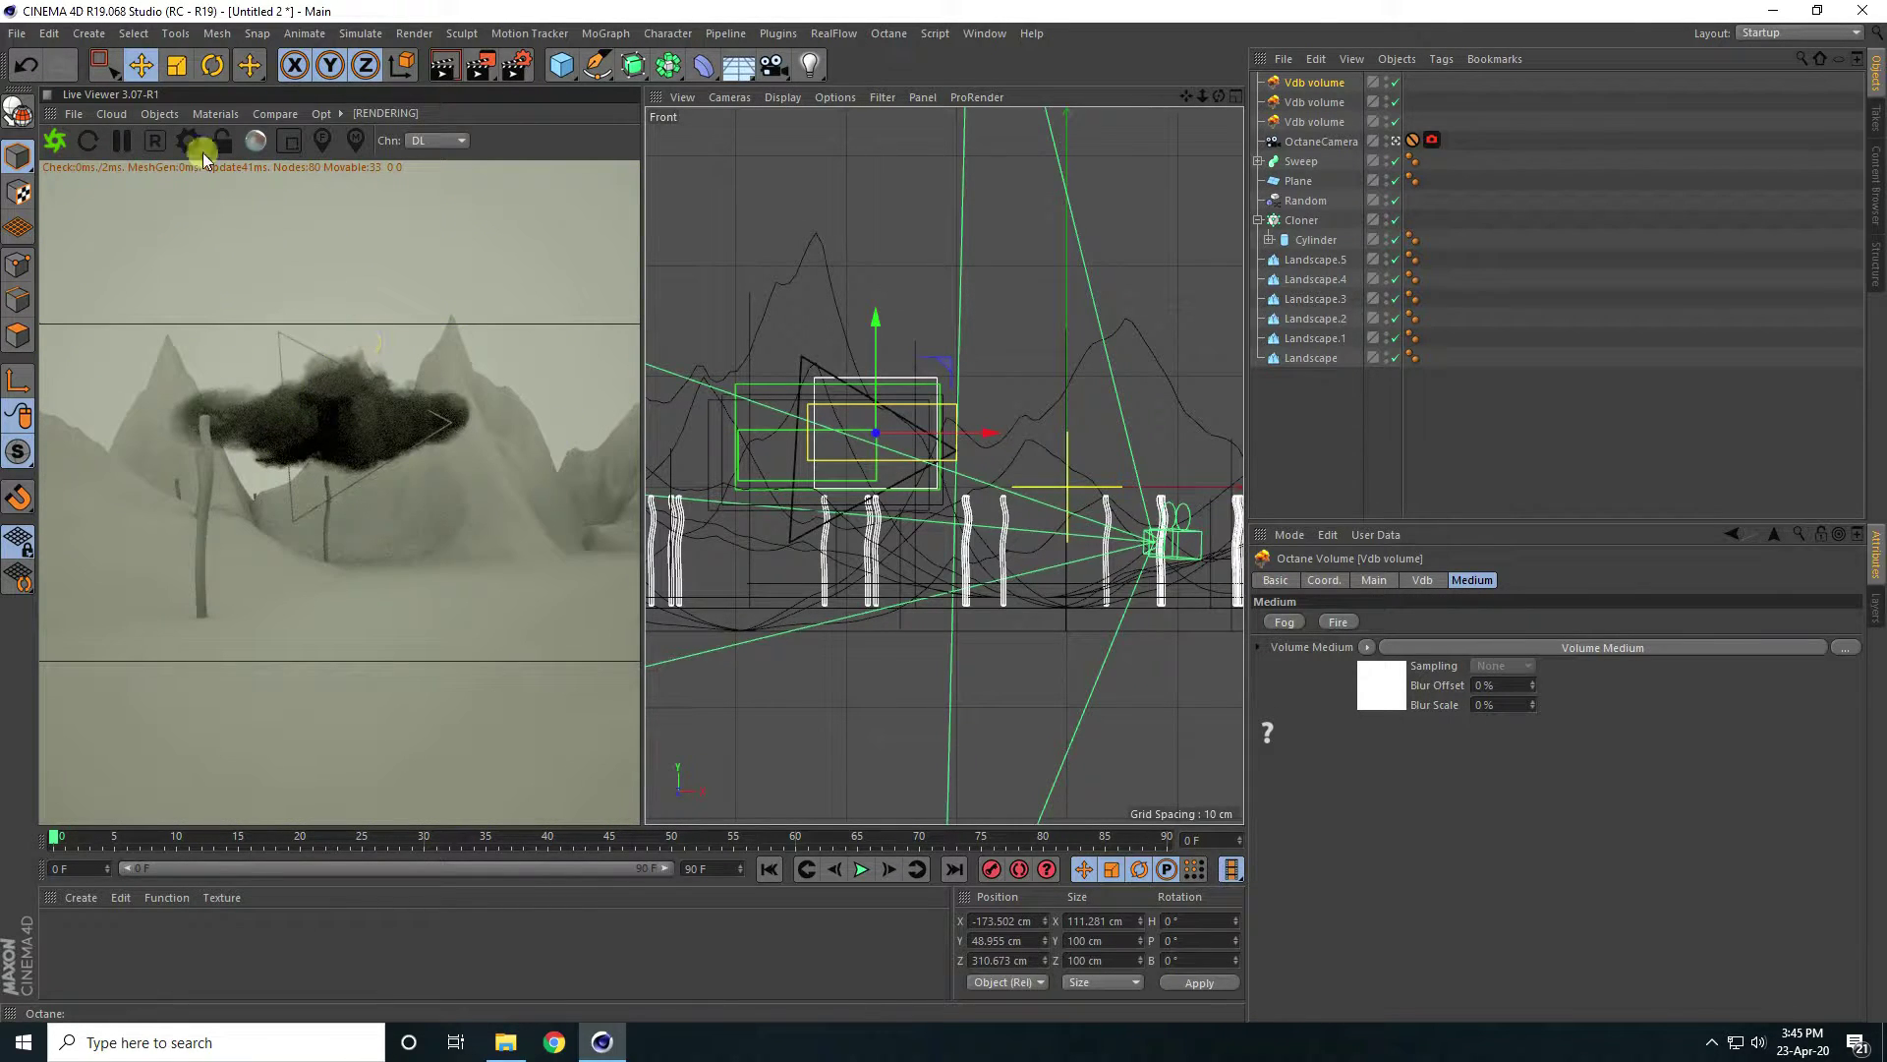
# Add an Octane daylight and an Octane area light to the scene.
pyautogui.click(159, 115)
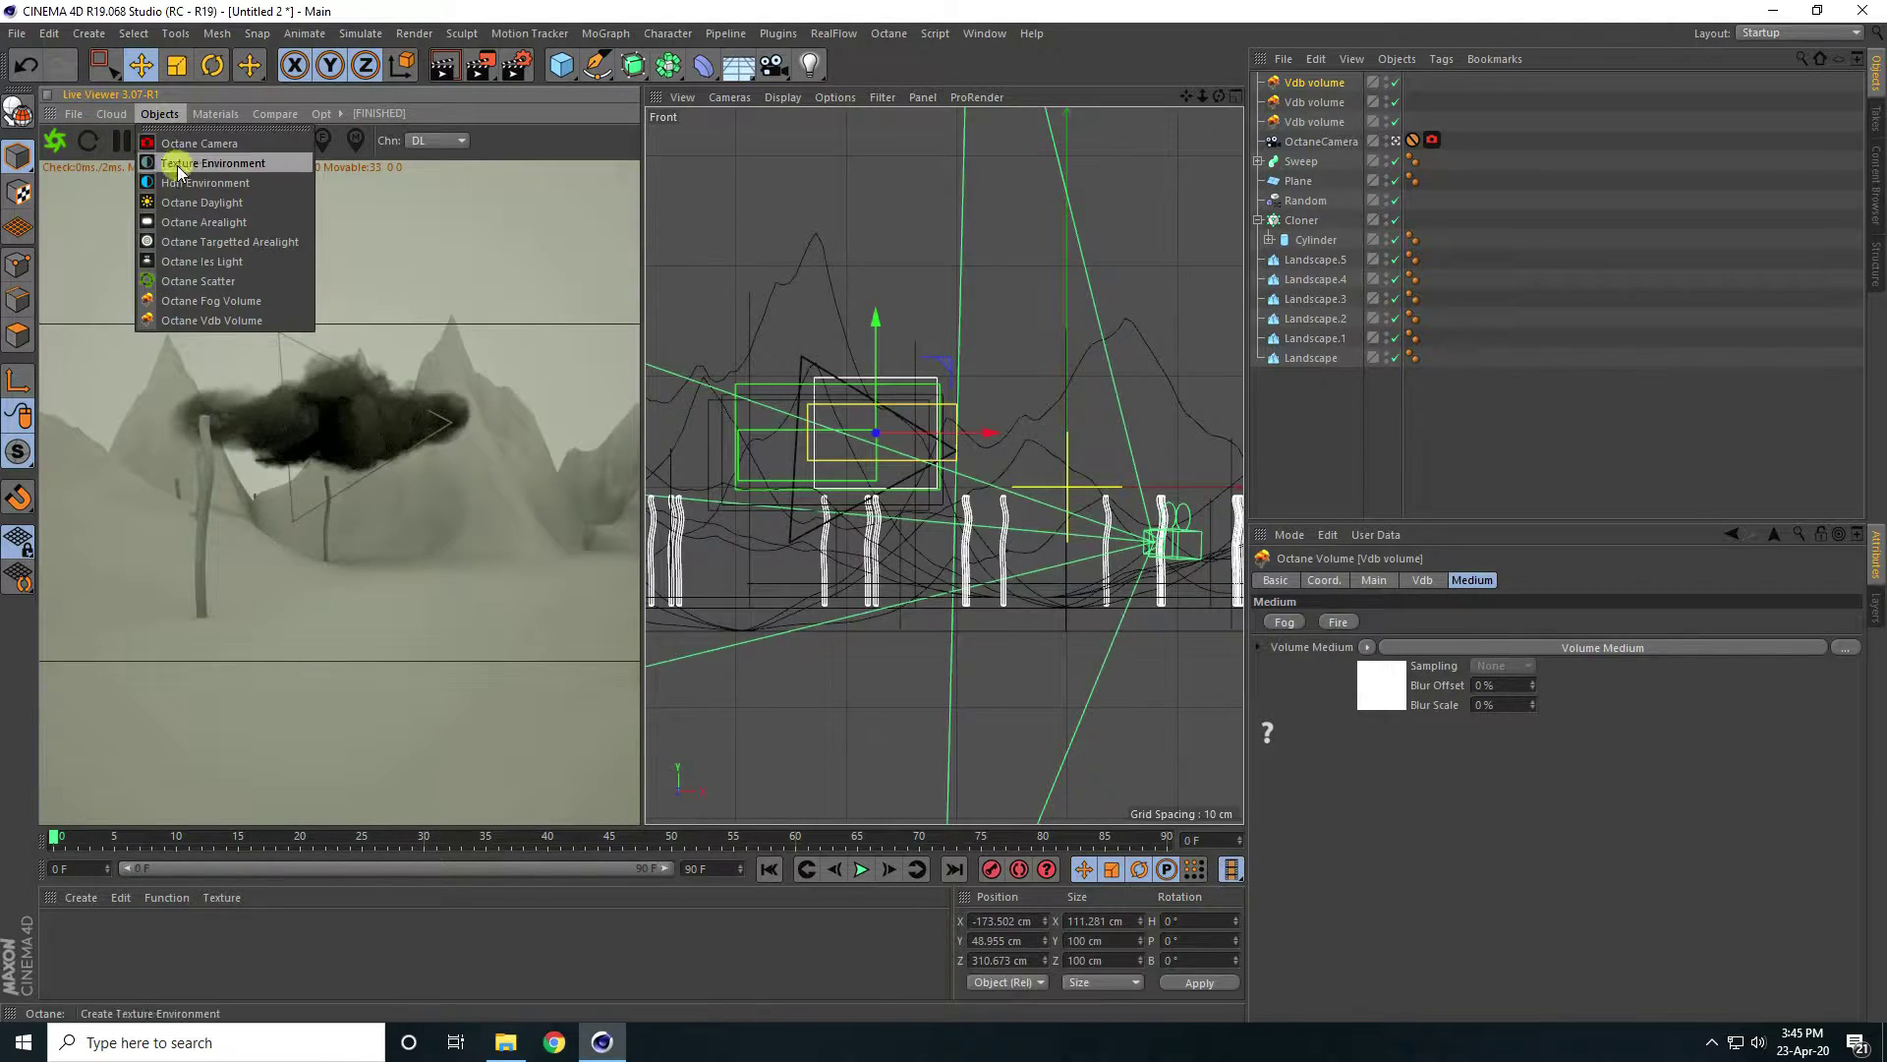
pyautogui.click(210, 203)
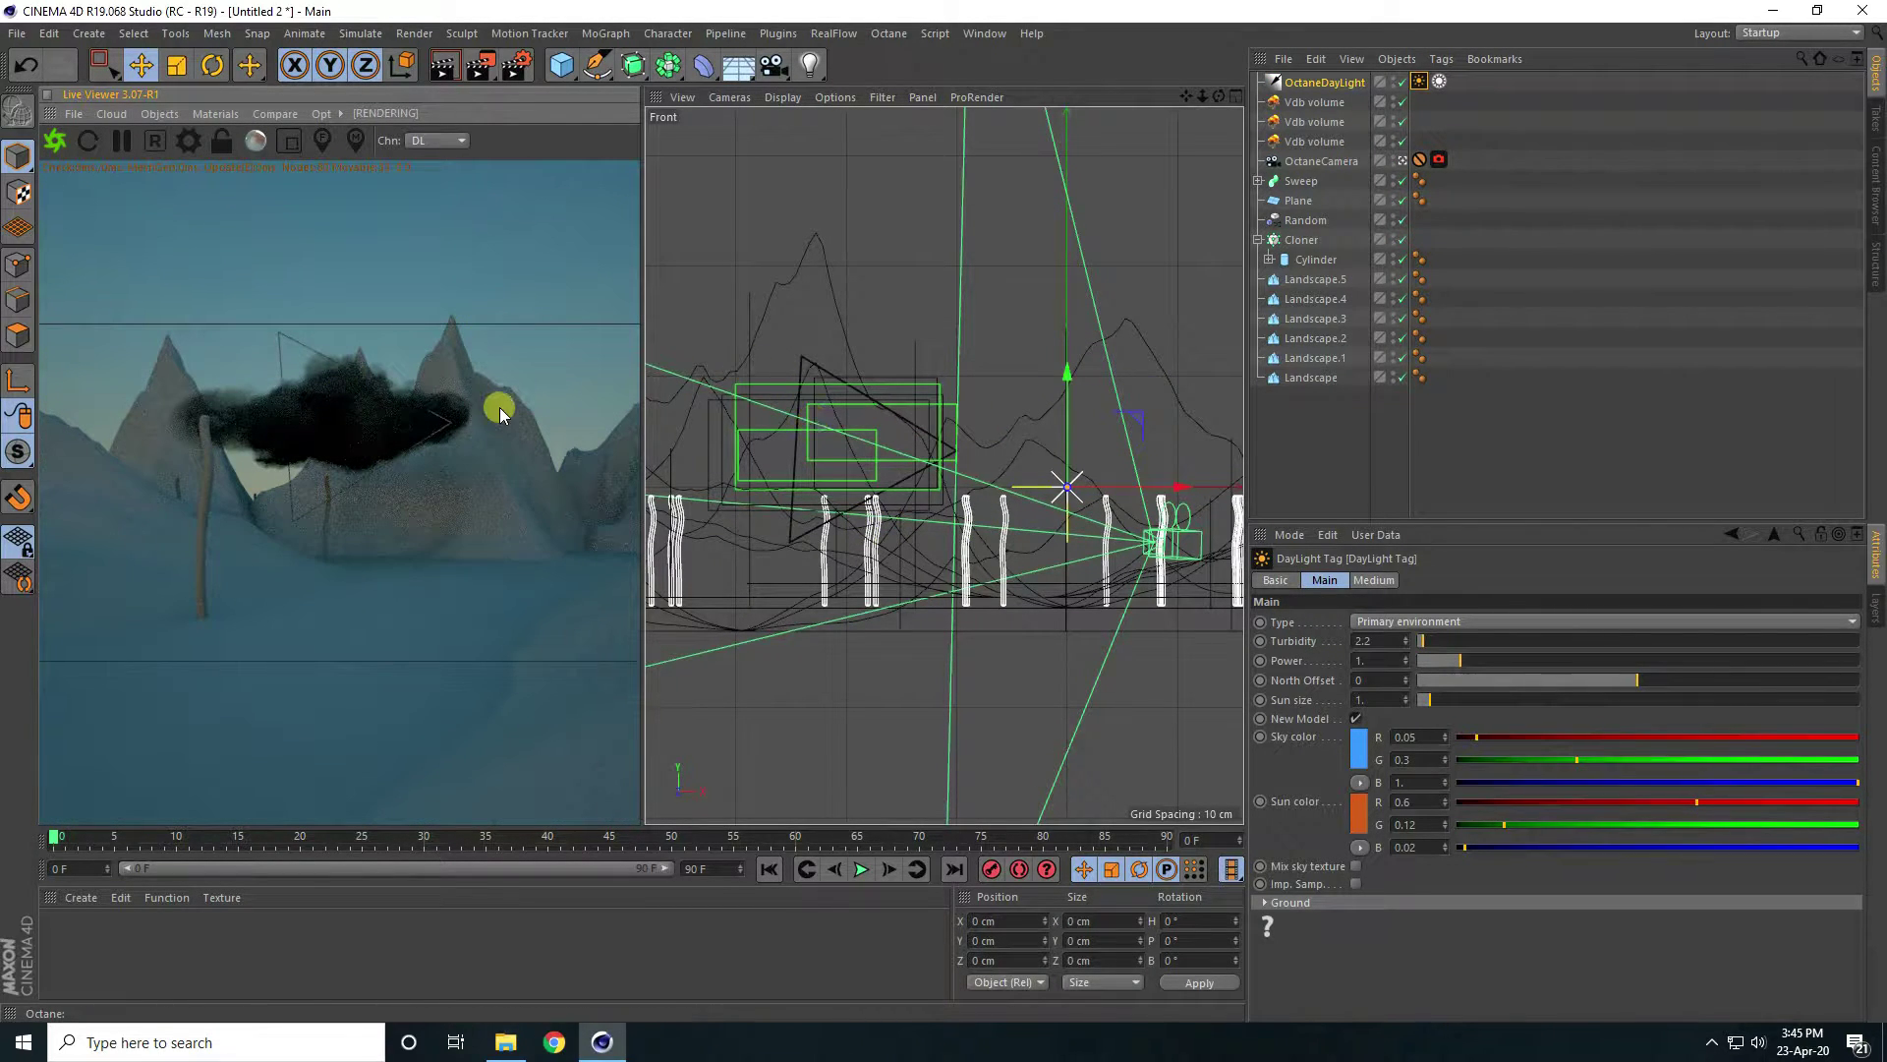
pyautogui.click(164, 114)
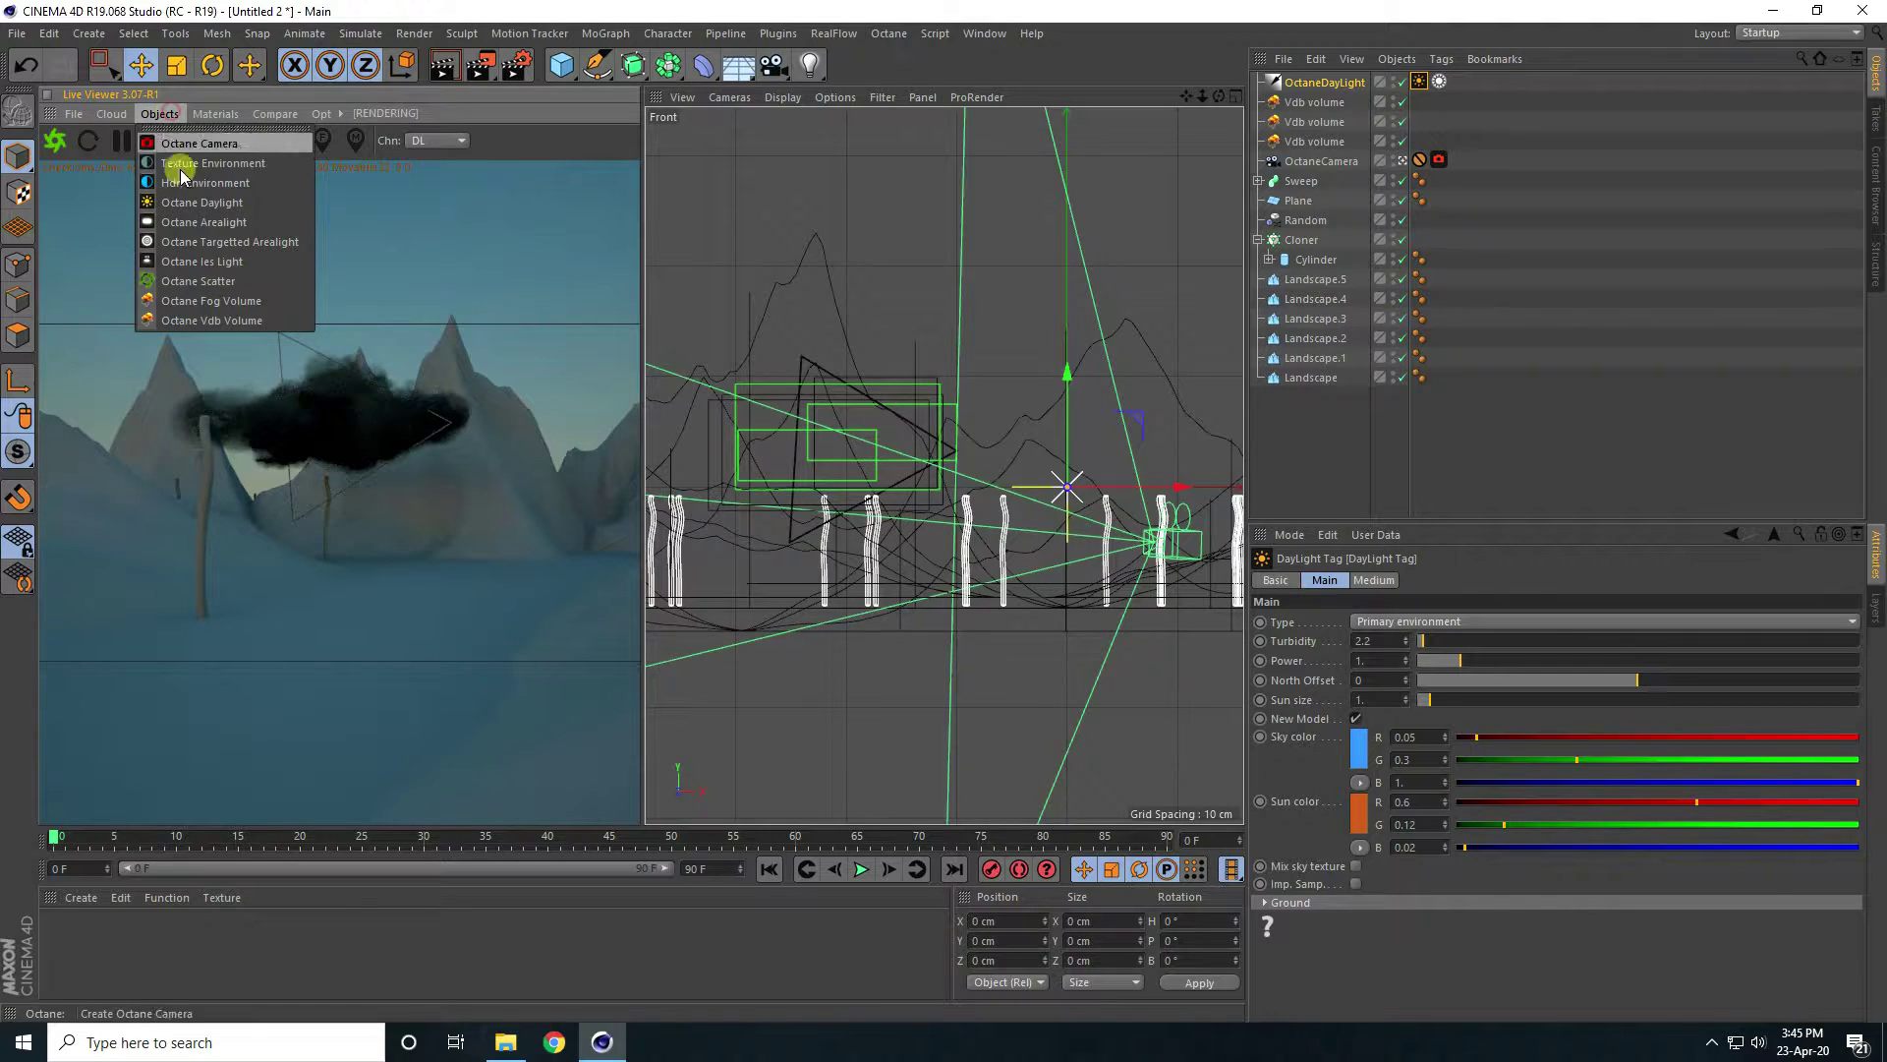
pyautogui.click(251, 221)
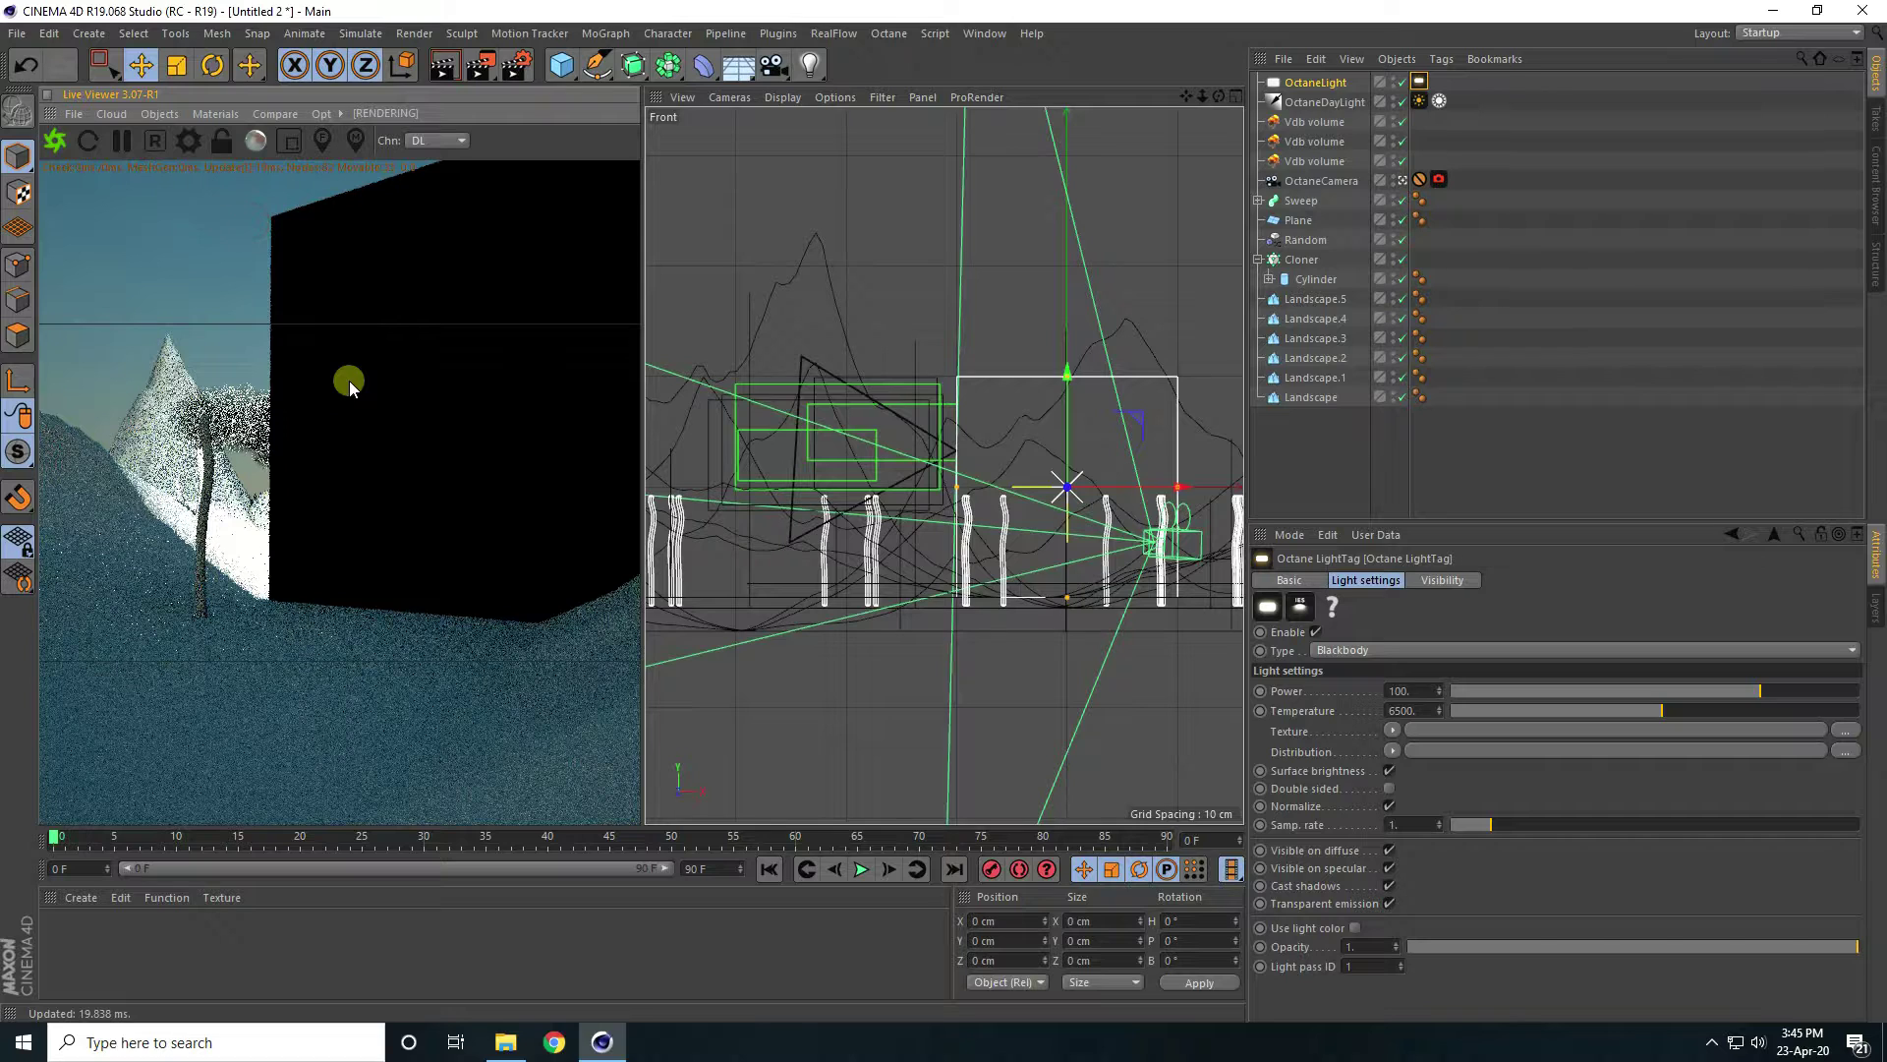
# Move the Octane area light back behind the camera to about Z -818 cm.
pyautogui.middleClick(768, 399)
pyautogui.middleClick(1061, 313)
pyautogui.scroll(-5, 898, 392)
pyautogui.click(1314, 88)
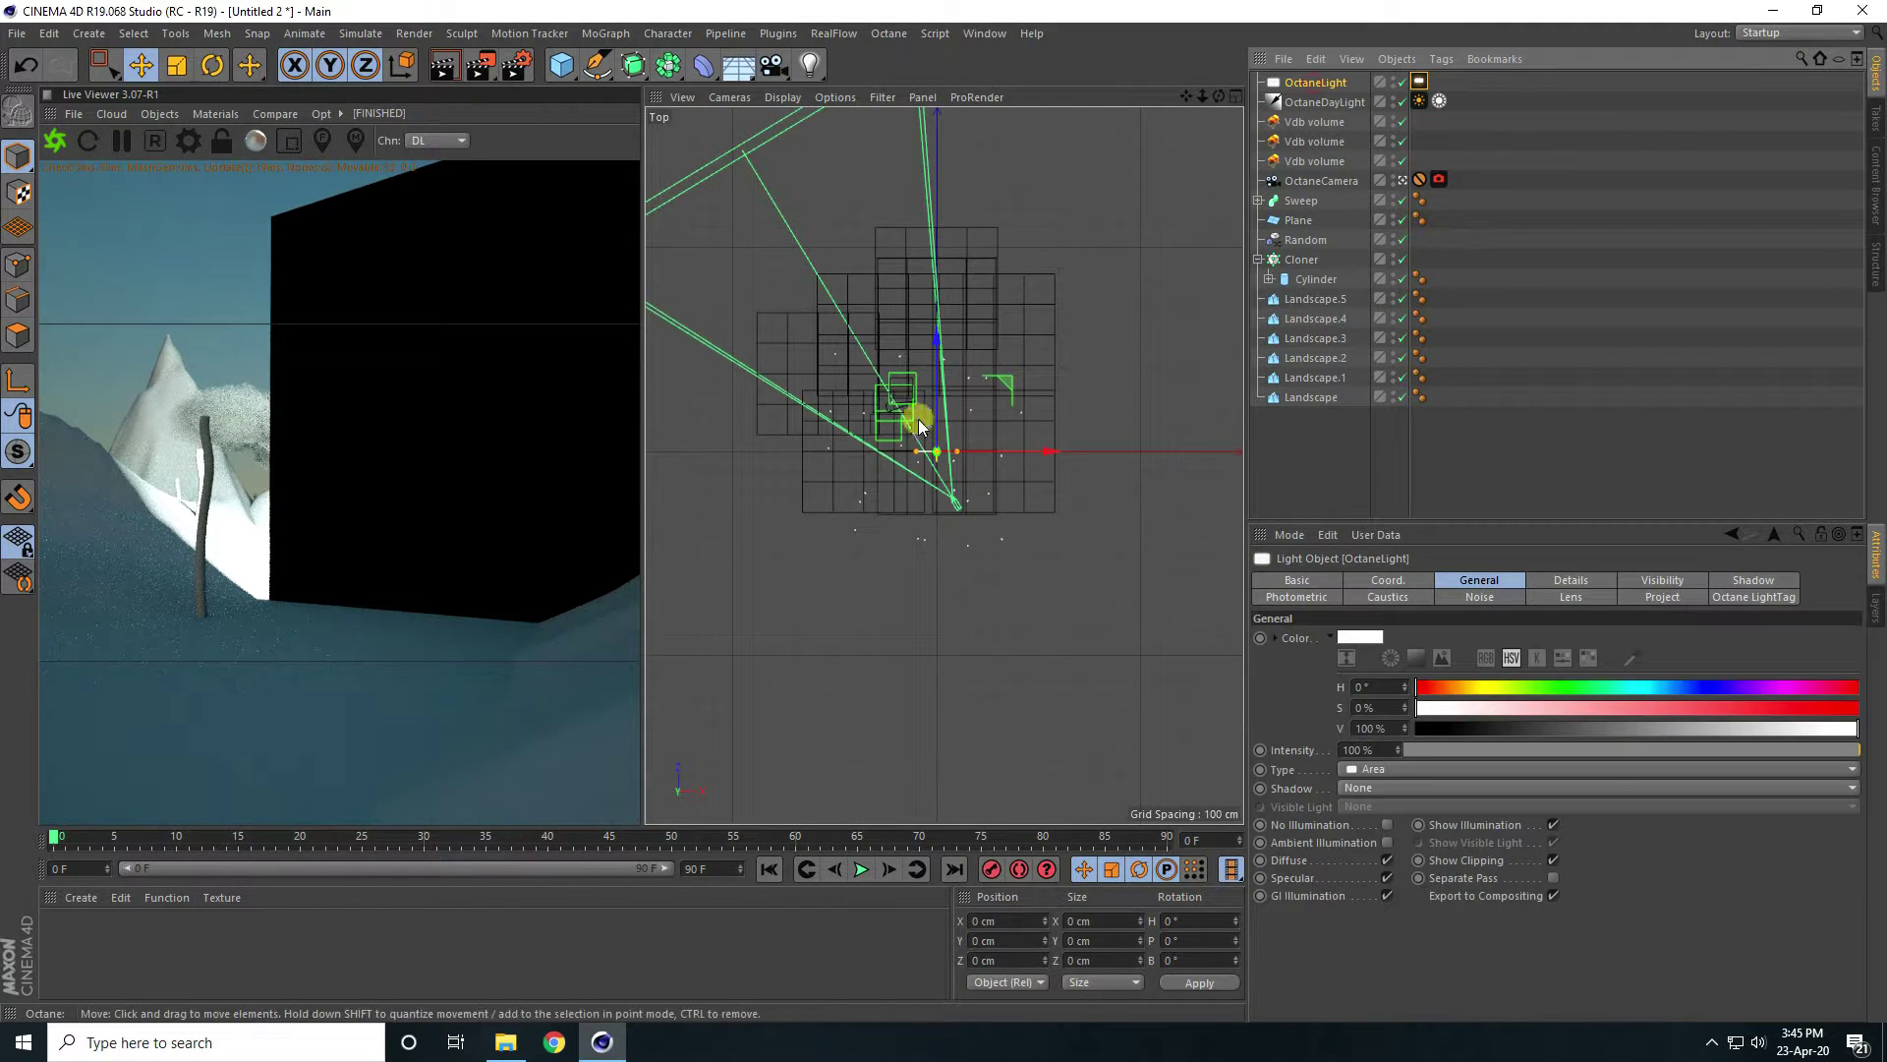
pyautogui.moveTo(937, 340); pyautogui.dragTo(902, 557)
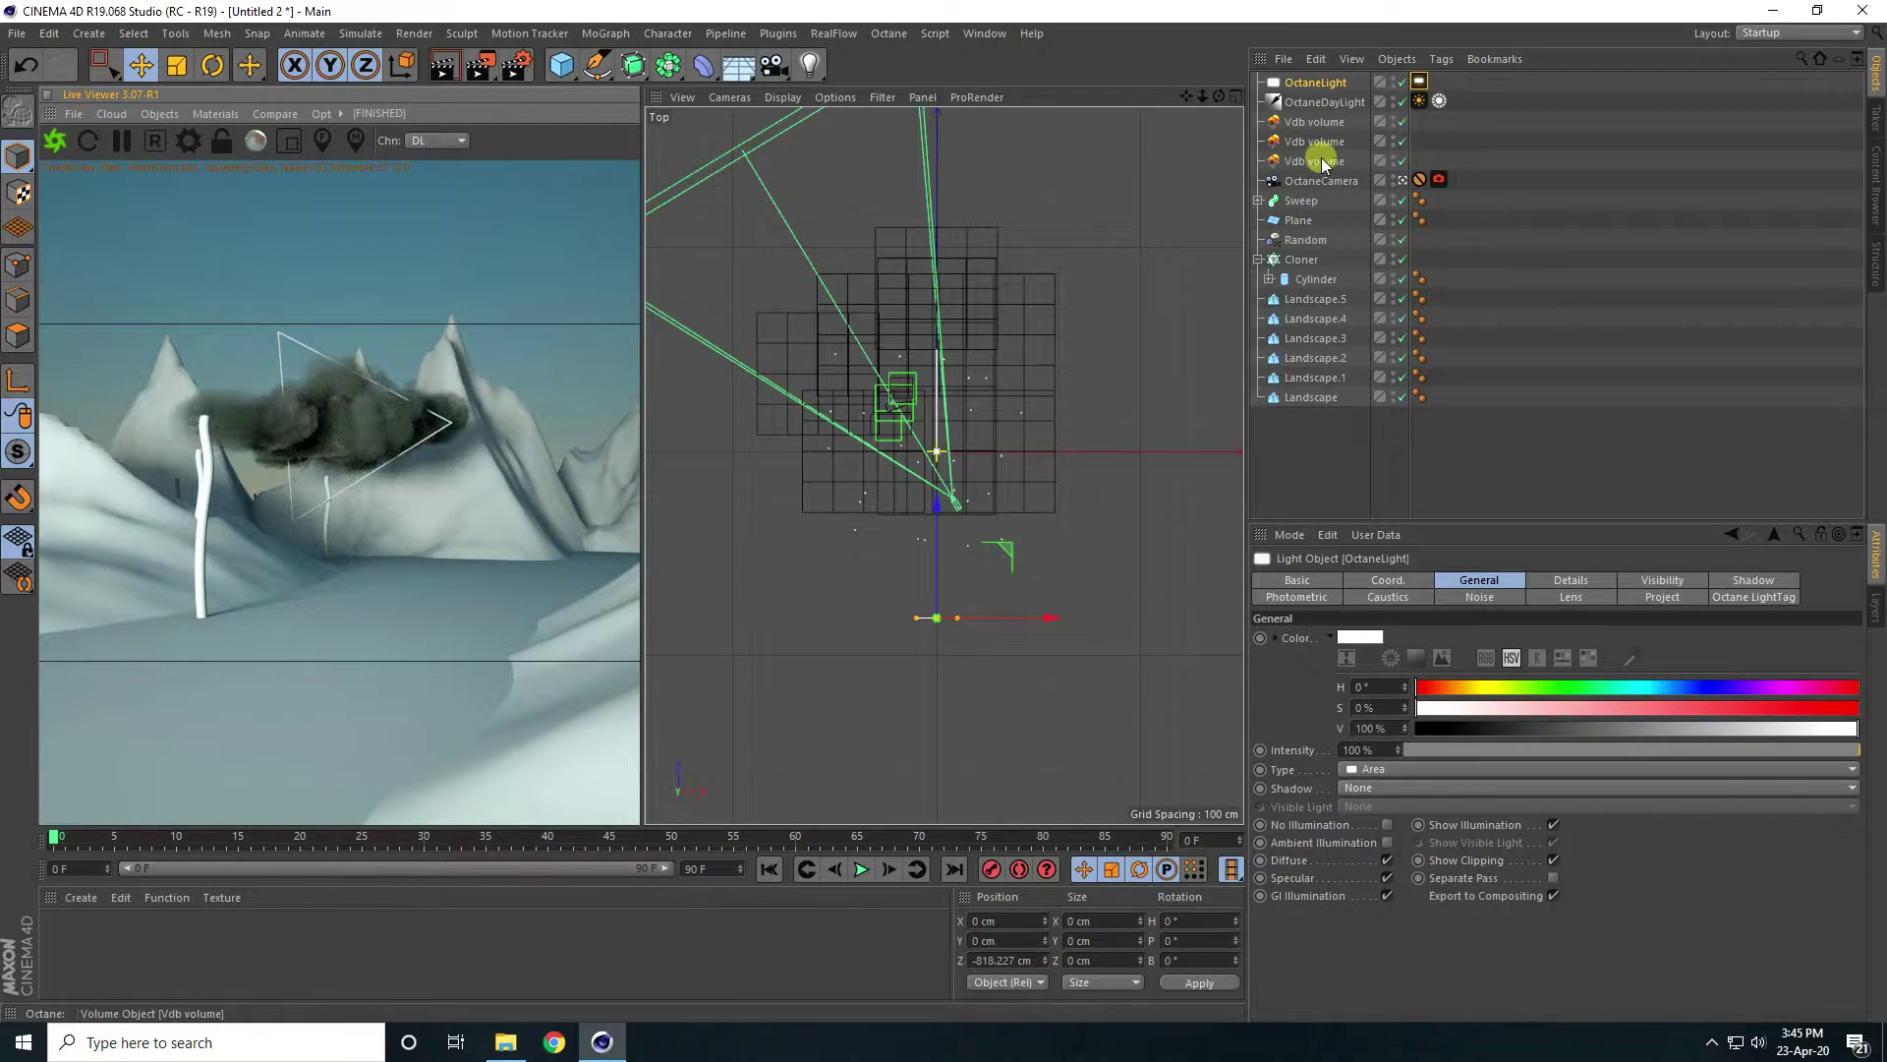
# Set the first VDB cloud's absorption color to a pale pink with hue 0°, saturation 15% and value 100%.
pyautogui.click(1292, 163)
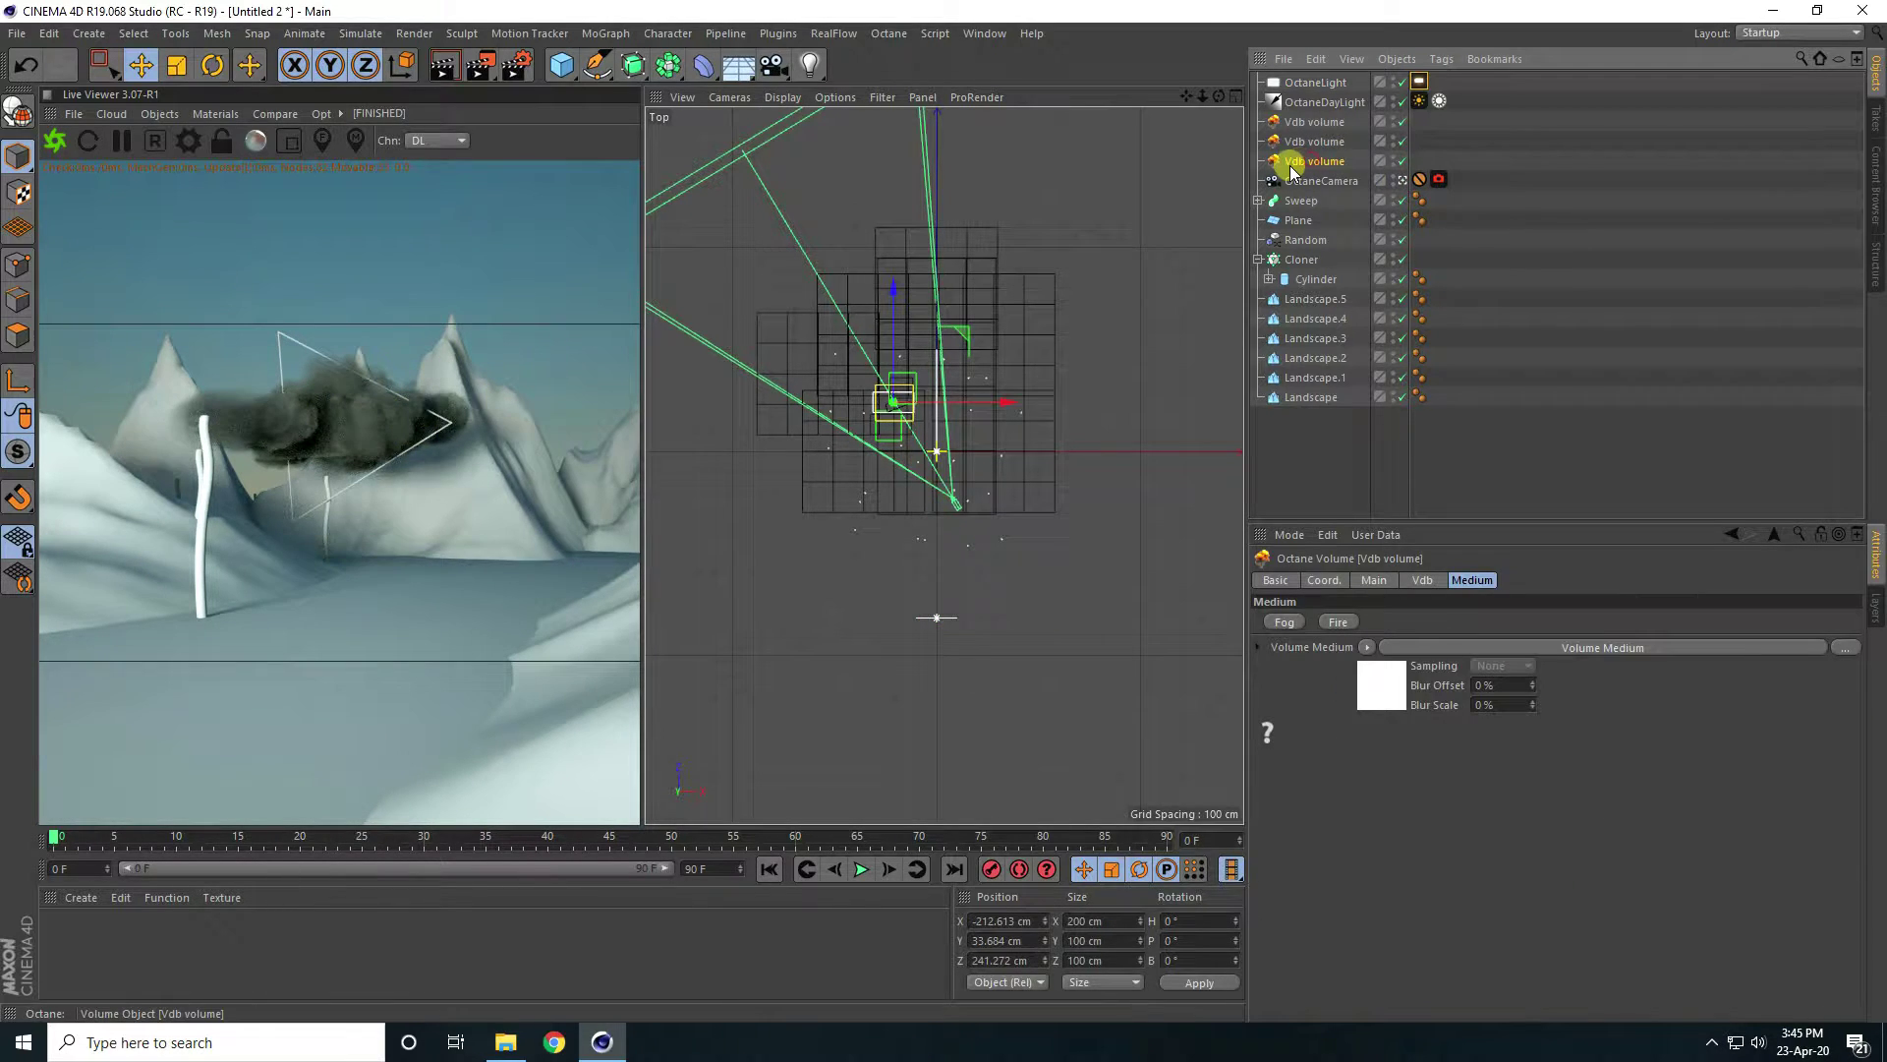
pyautogui.click(1392, 677)
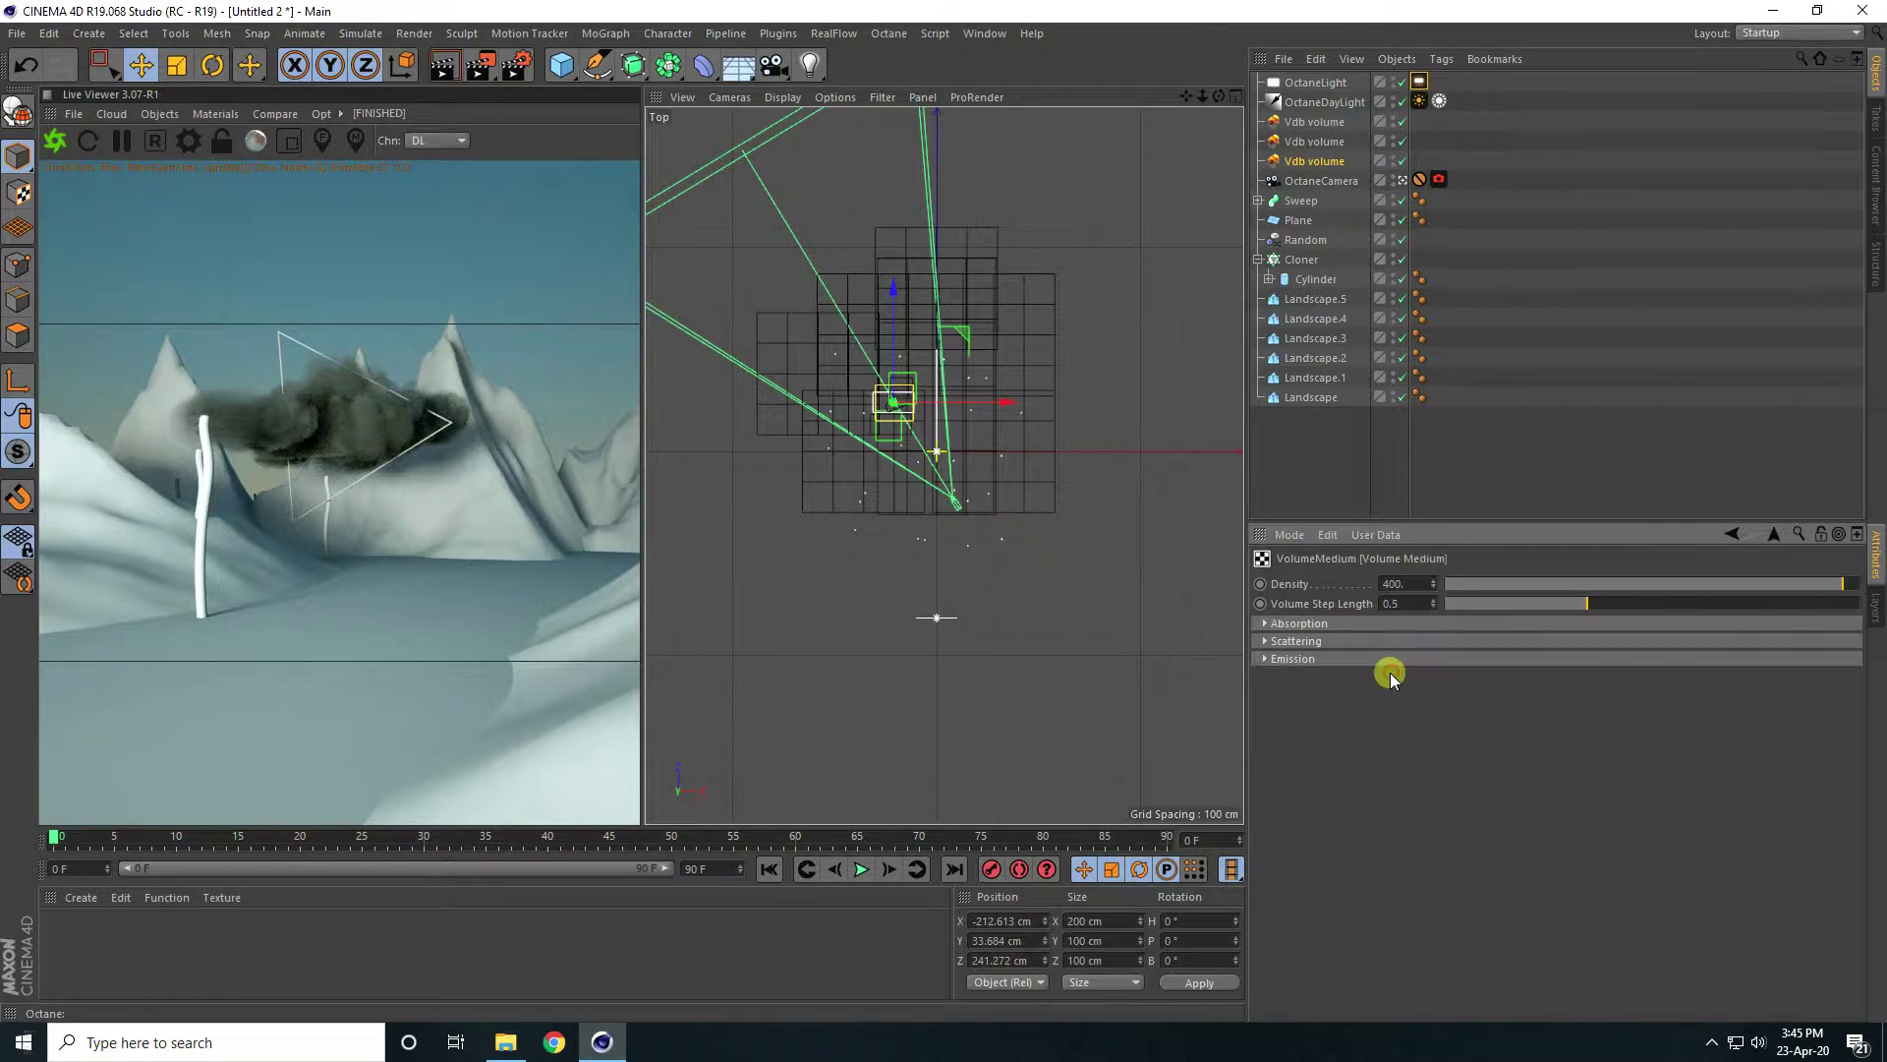
pyautogui.click(1281, 627)
pyautogui.click(1285, 763)
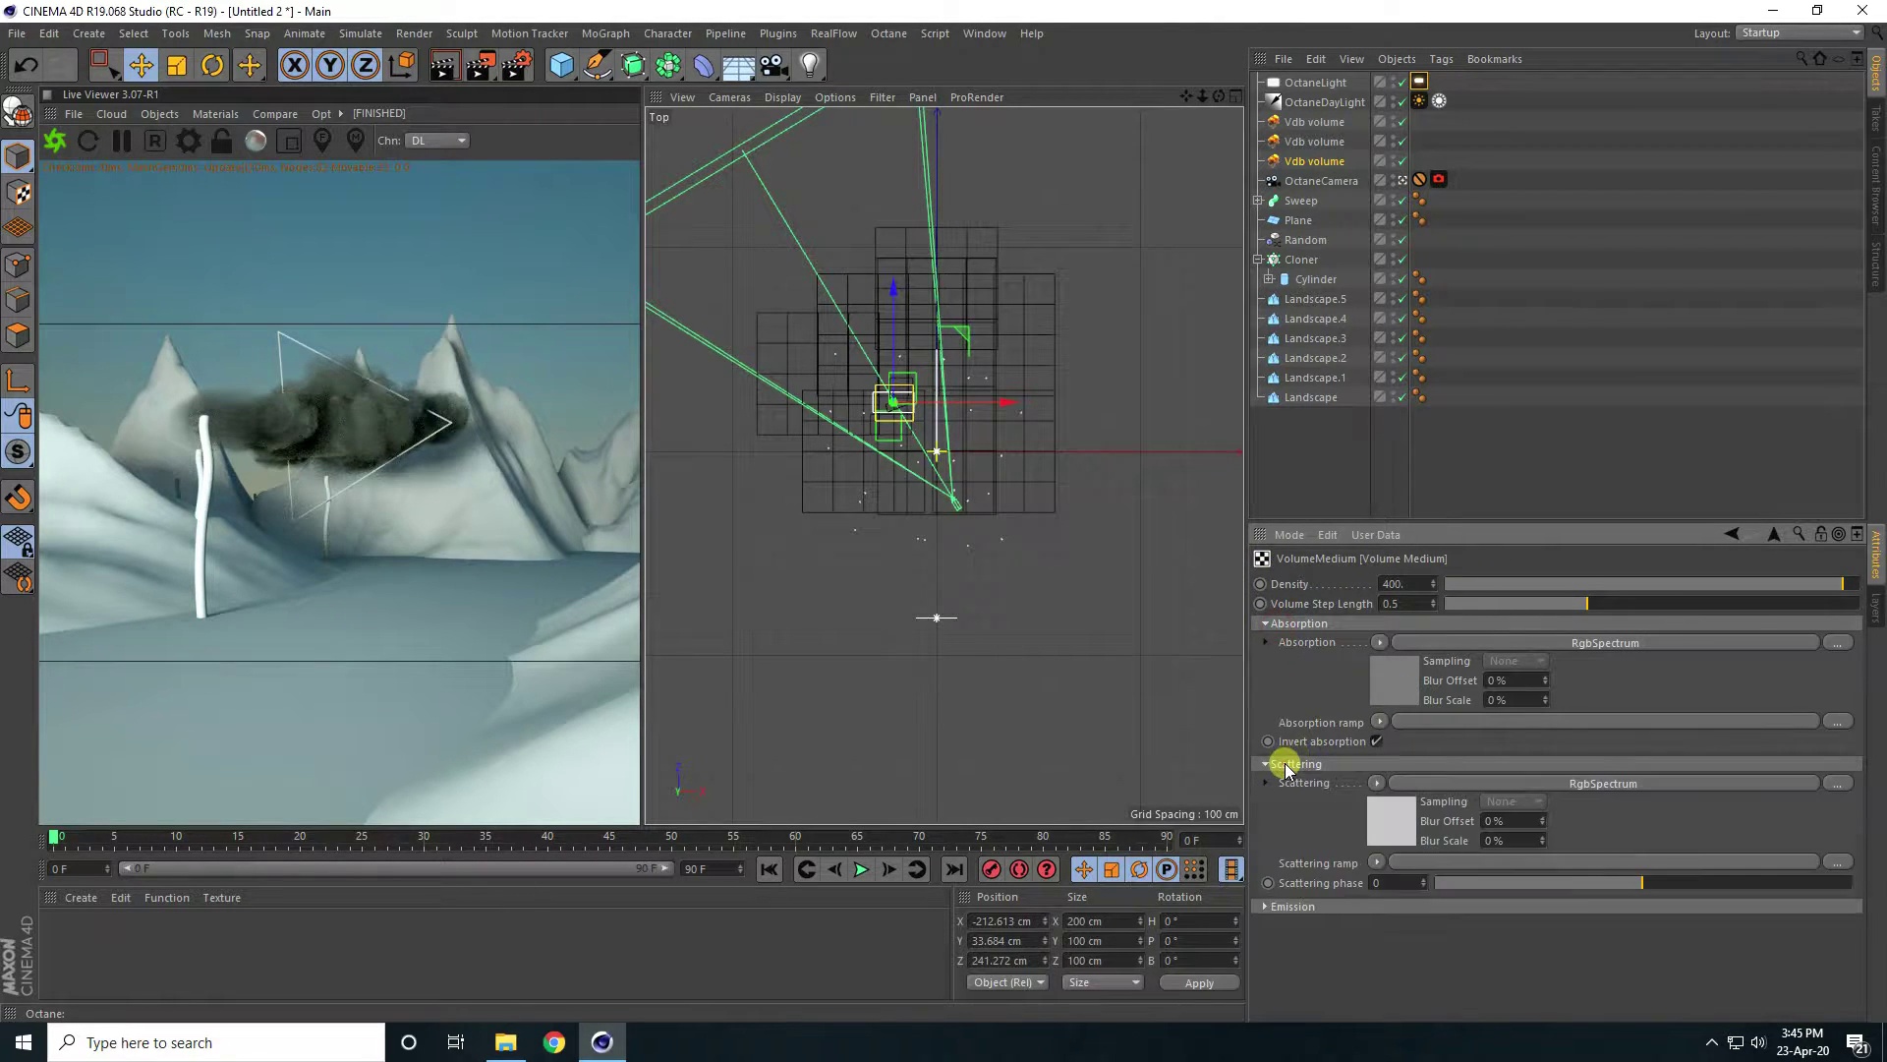
pyautogui.click(1413, 688)
pyautogui.click(1311, 627)
pyautogui.click(1185, 625)
pyautogui.write('0')
pyautogui.press('Return')
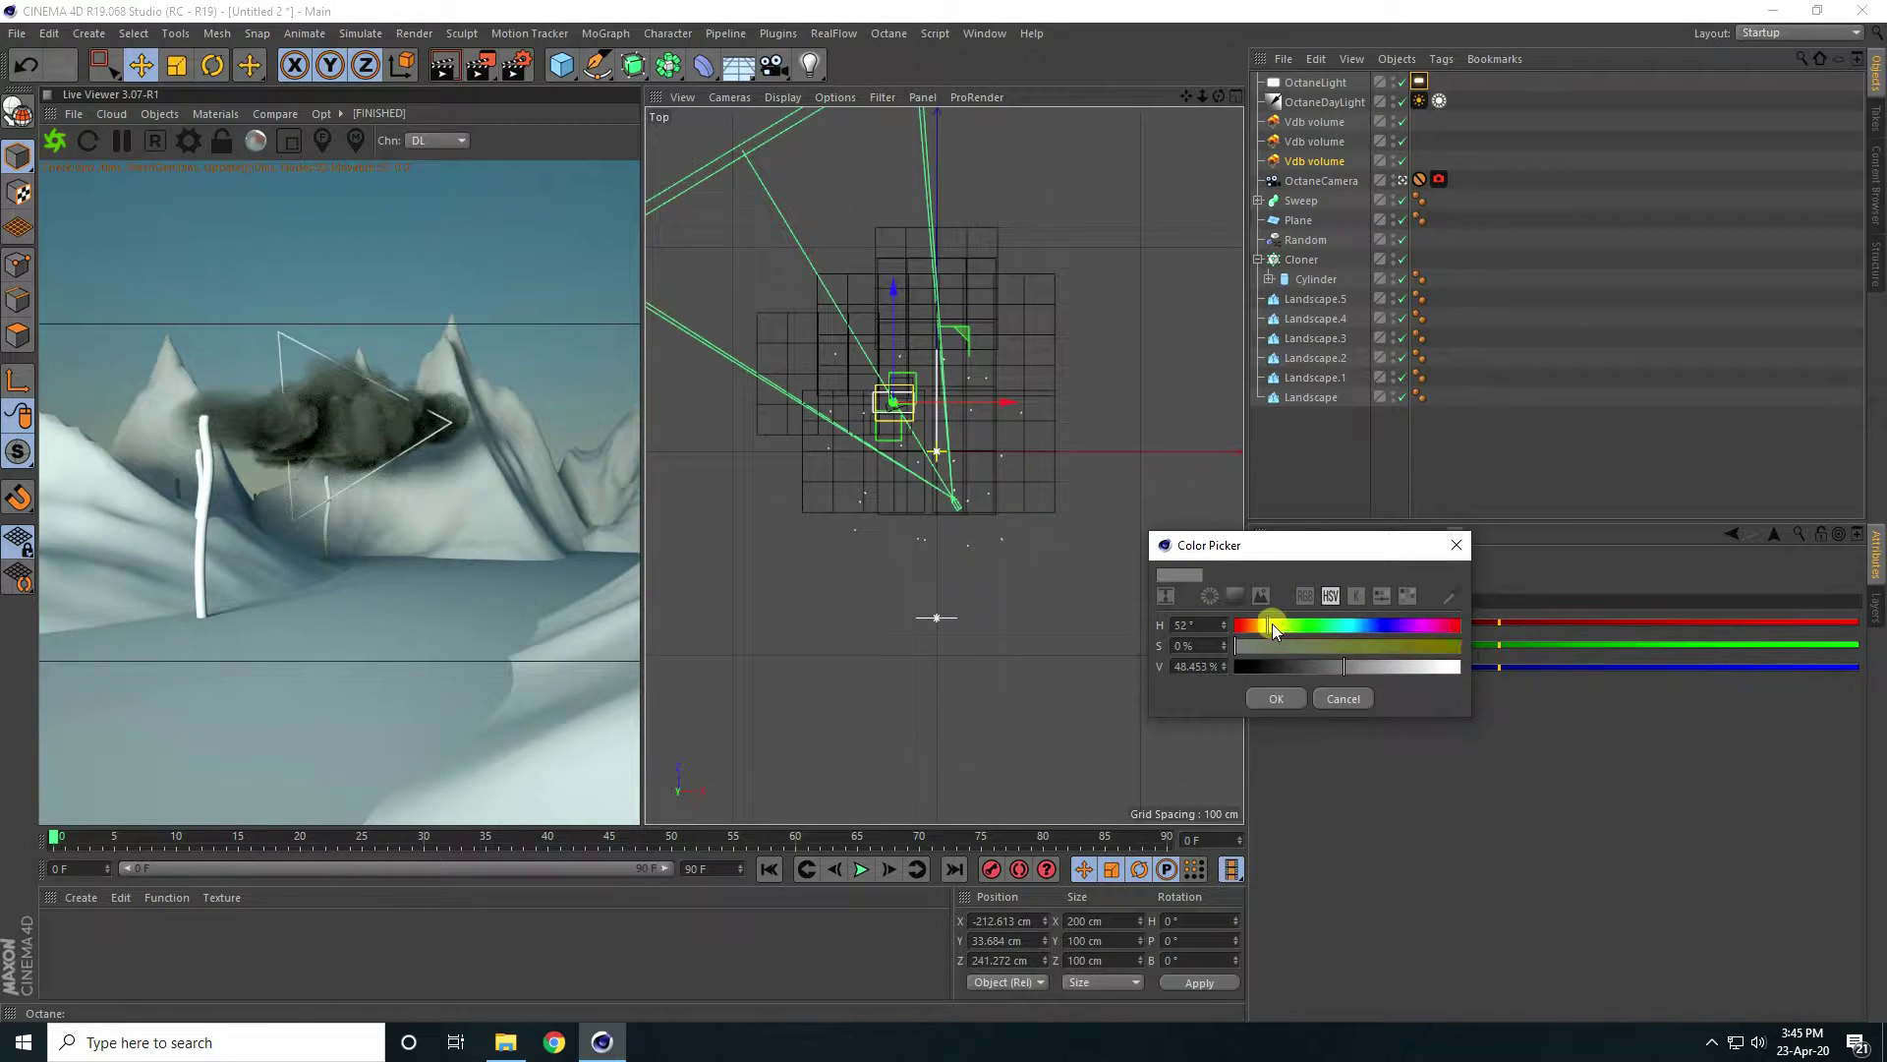
pyautogui.moveTo(1380, 679); pyautogui.dragTo(1508, 662)
pyautogui.moveTo(1242, 646); pyautogui.dragTo(1269, 654)
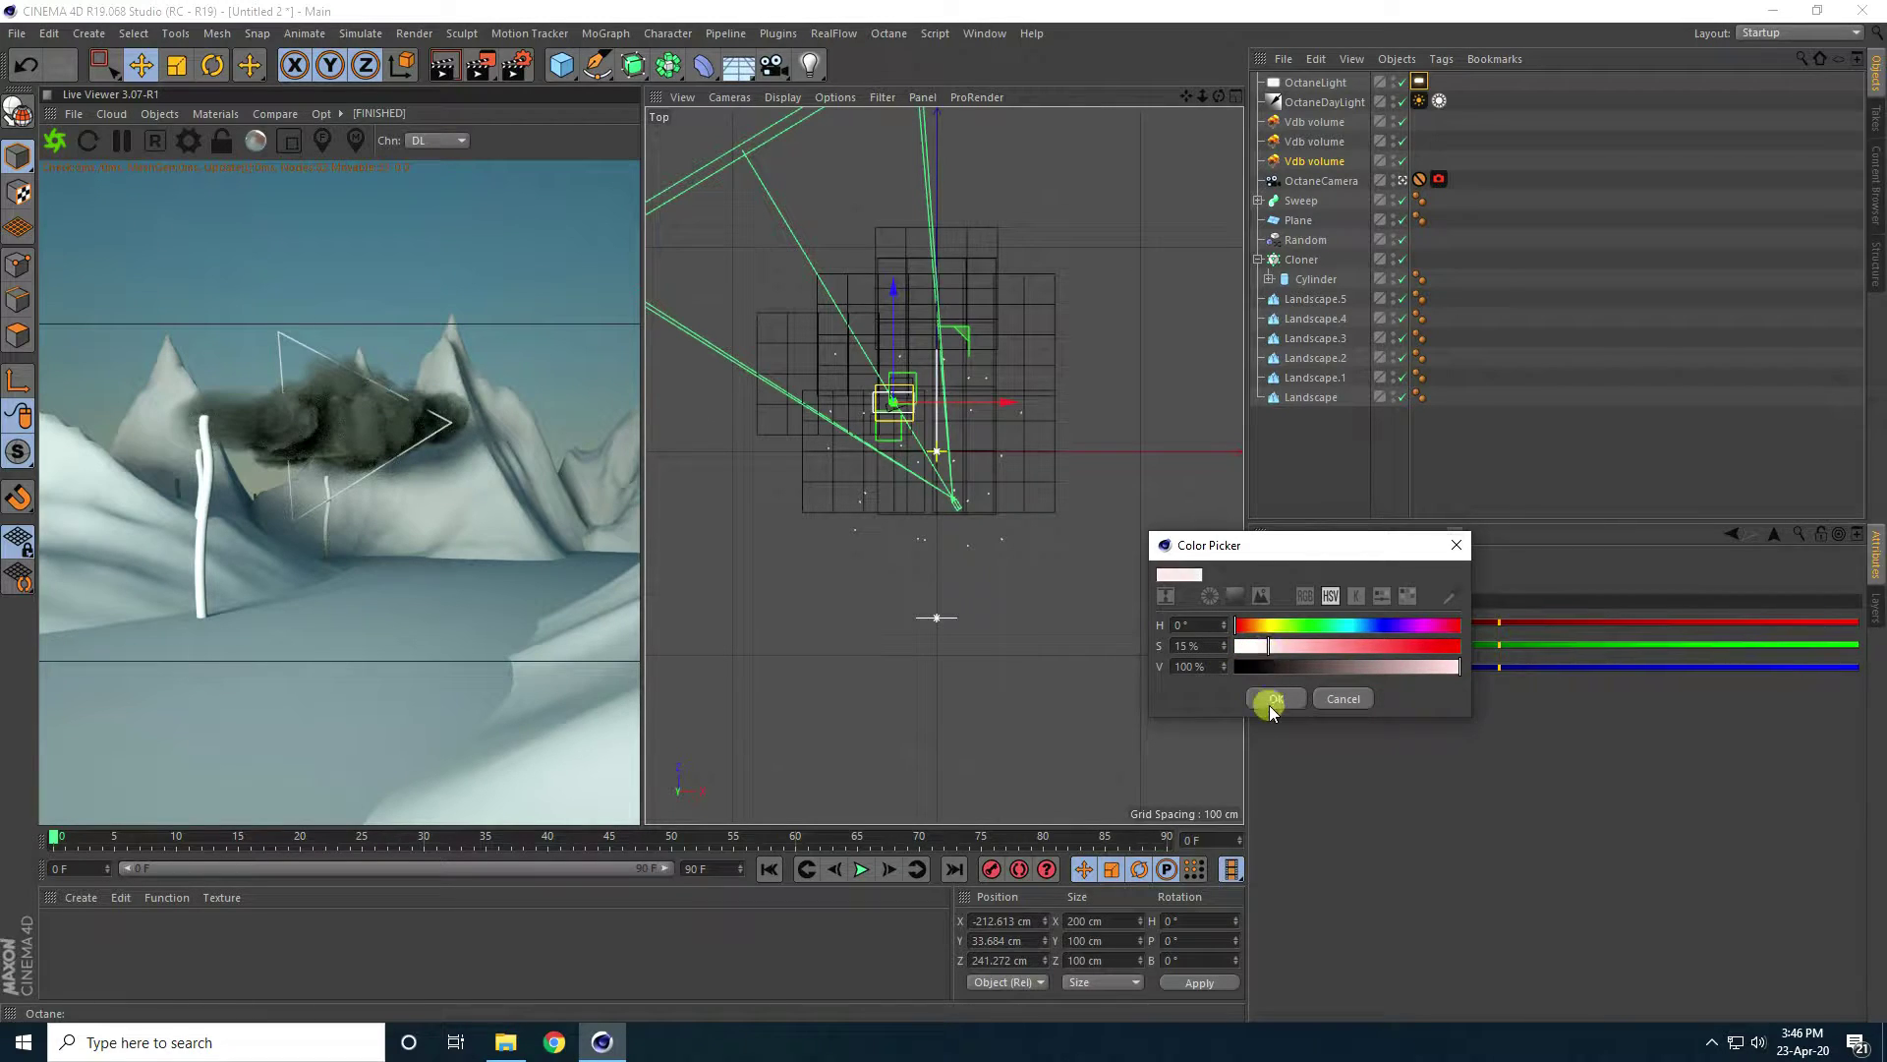
pyautogui.click(1274, 699)
# Give the Flat_Clouds.0002 volume a pale pink absorption color of about R 1, G 0.69 and B 0.69.
pyautogui.click(1331, 140)
pyautogui.click(1345, 629)
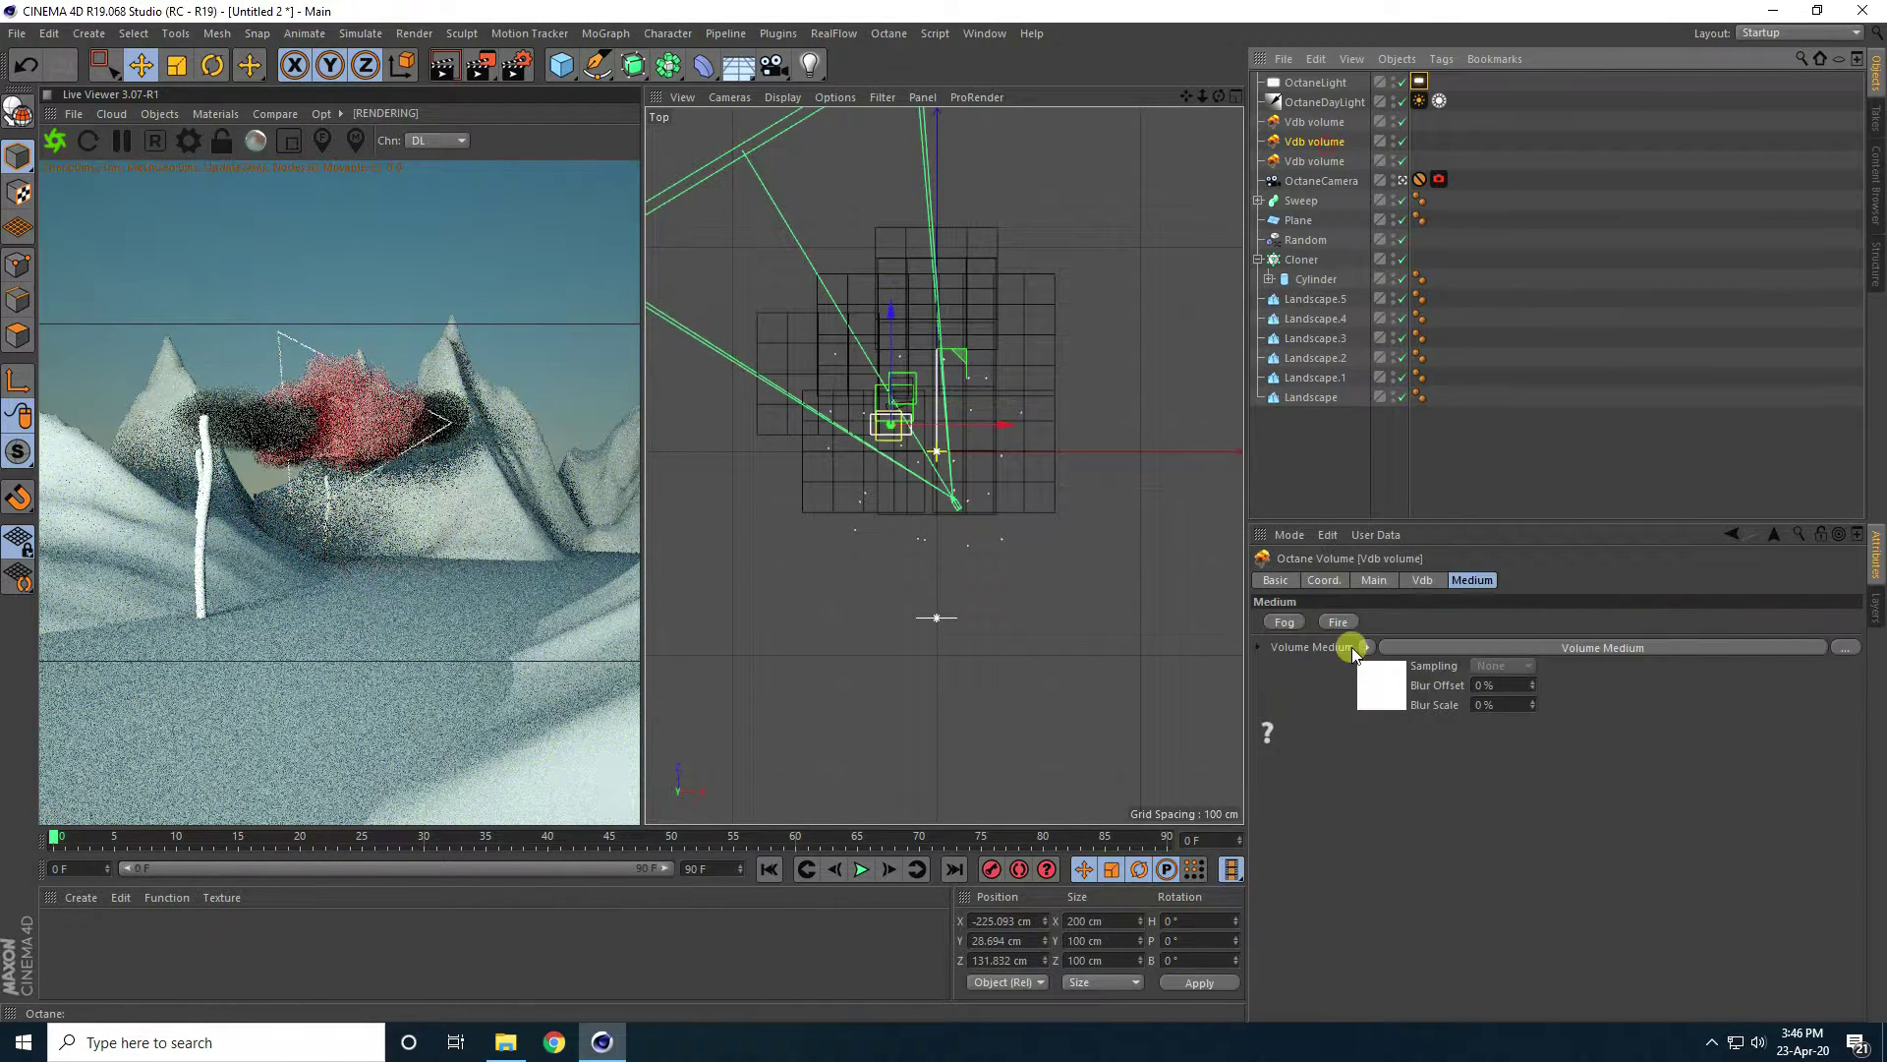
pyautogui.click(1381, 669)
pyautogui.click(1317, 623)
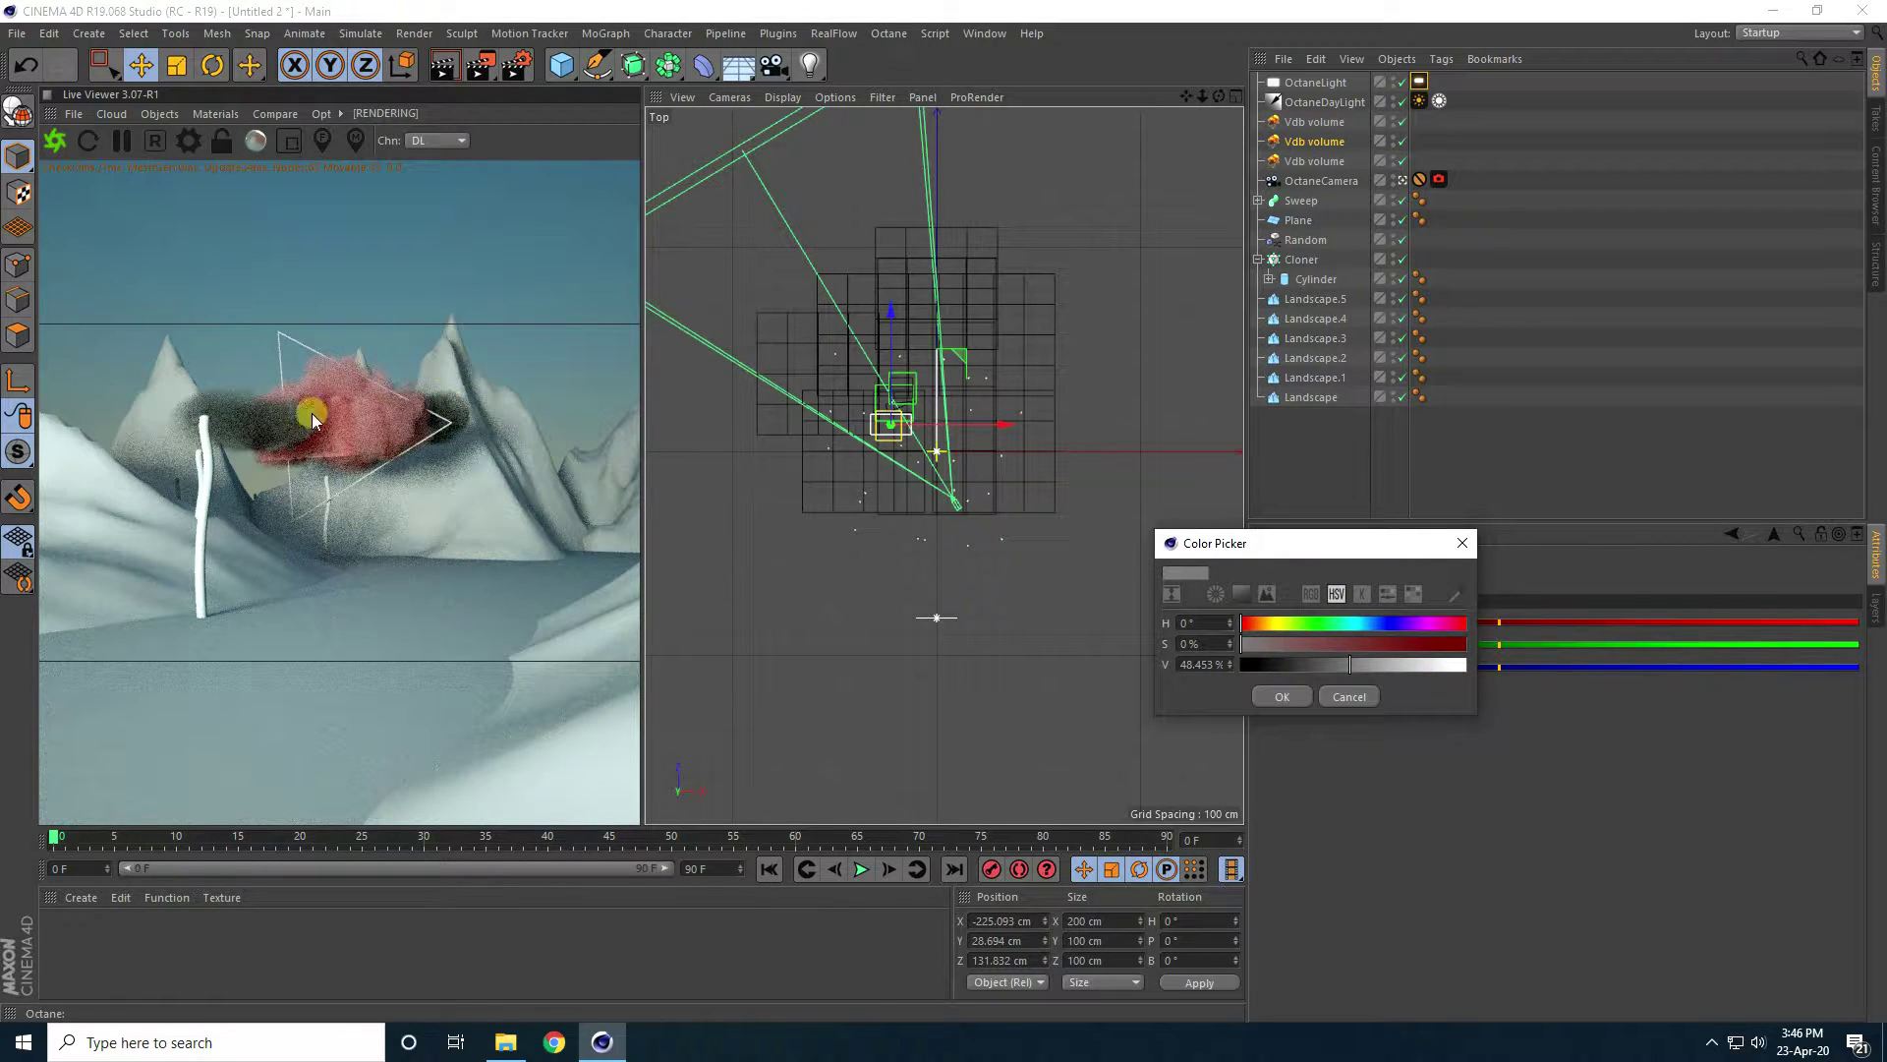
pyautogui.moveTo(1365, 665); pyautogui.dragTo(1448, 675)
pyautogui.moveTo(1247, 644); pyautogui.dragTo(1272, 643)
pyautogui.click(1282, 697)
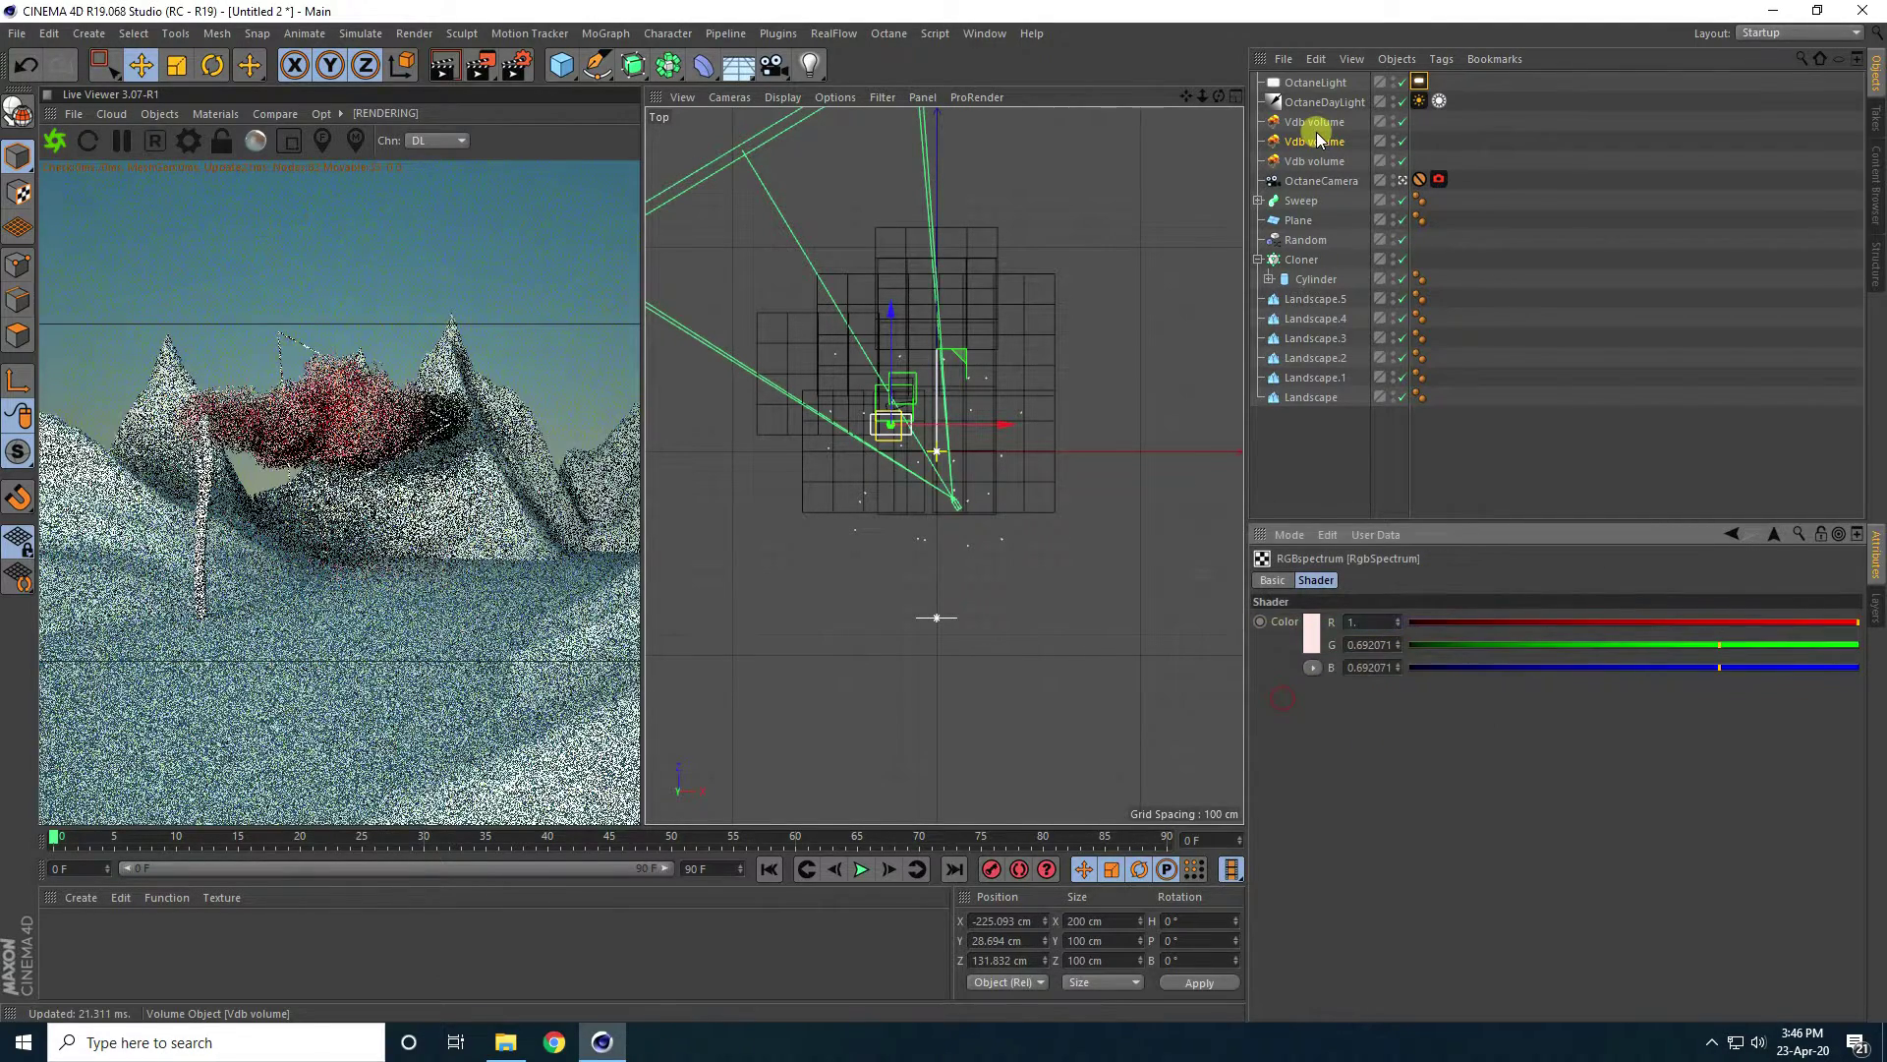
# Set the third cloud's absorption color to the same pale pink, with hue 0°, saturation 15% and value 100%.
pyautogui.click(1313, 122)
pyautogui.click(1390, 704)
pyautogui.click(1394, 684)
pyautogui.click(1311, 629)
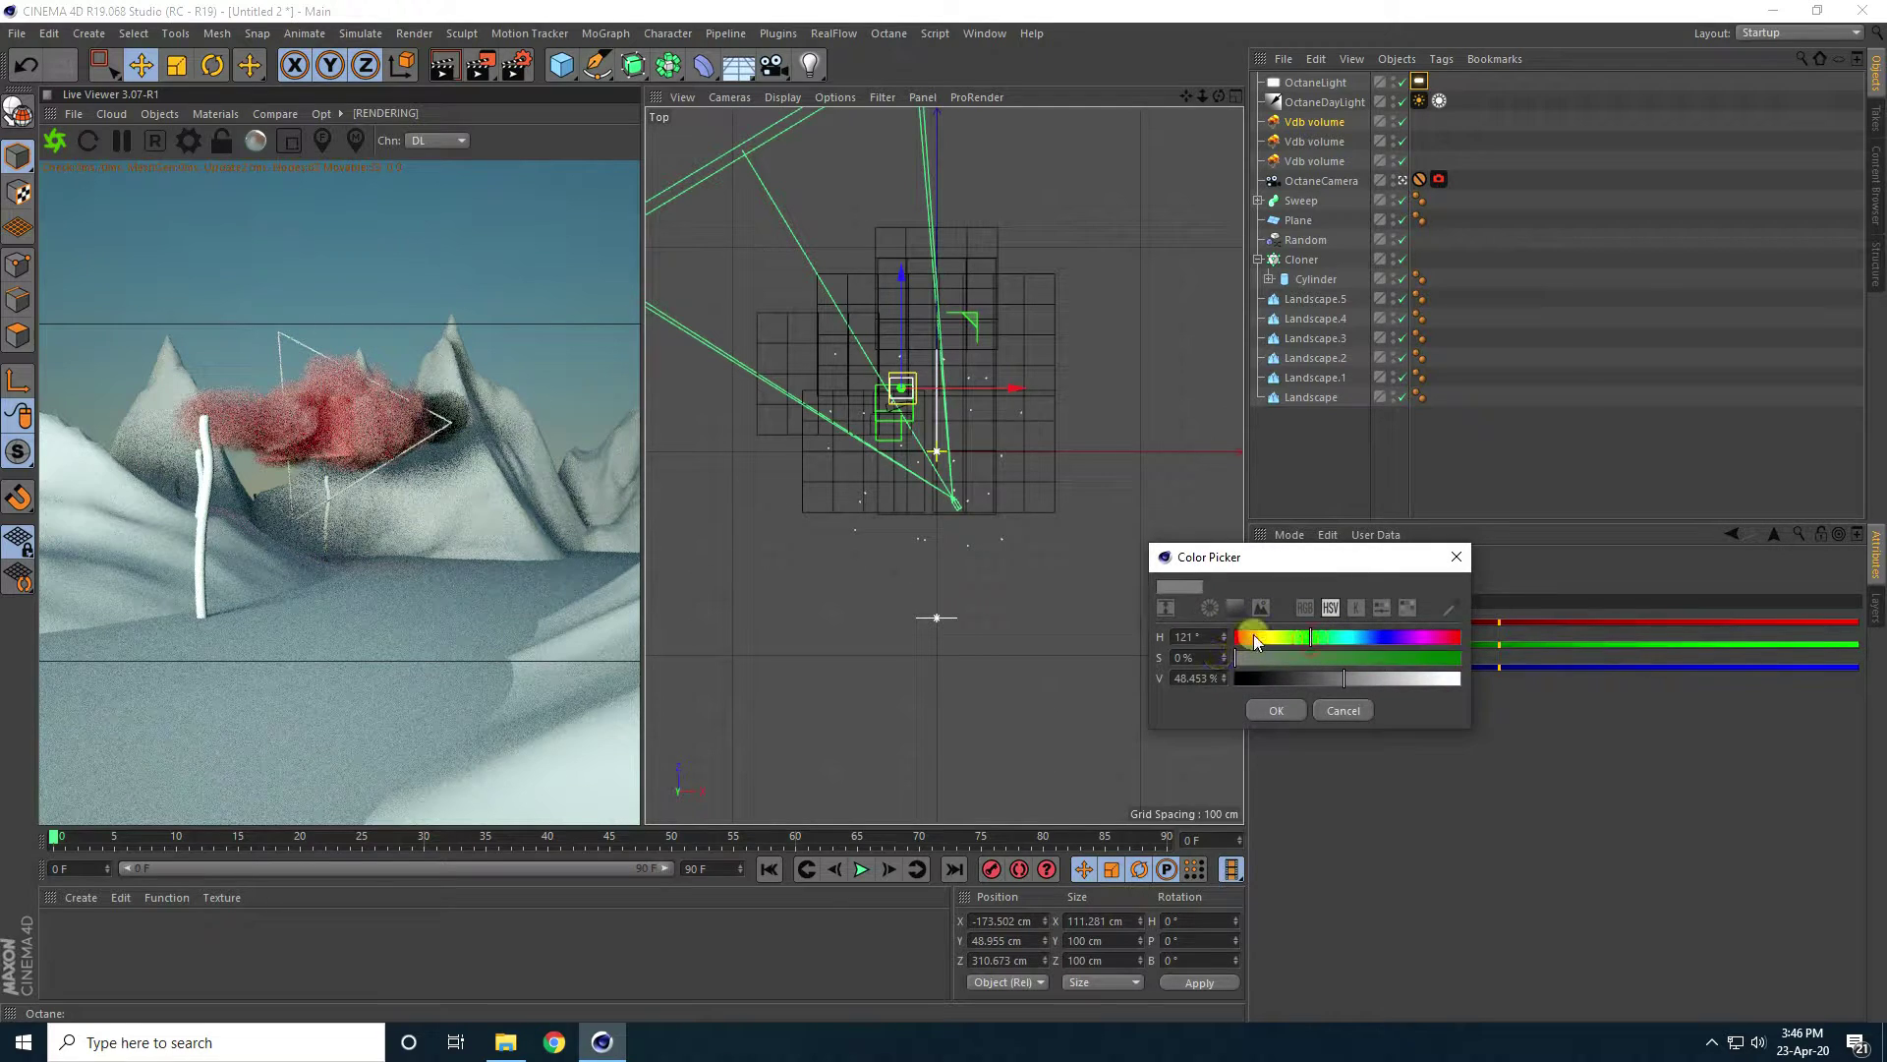
pyautogui.moveTo(1251, 645); pyautogui.dragTo(1237, 638)
pyautogui.click(1347, 679)
pyautogui.moveTo(1364, 692); pyautogui.dragTo(1467, 678)
pyautogui.moveTo(1252, 658); pyautogui.dragTo(1277, 657)
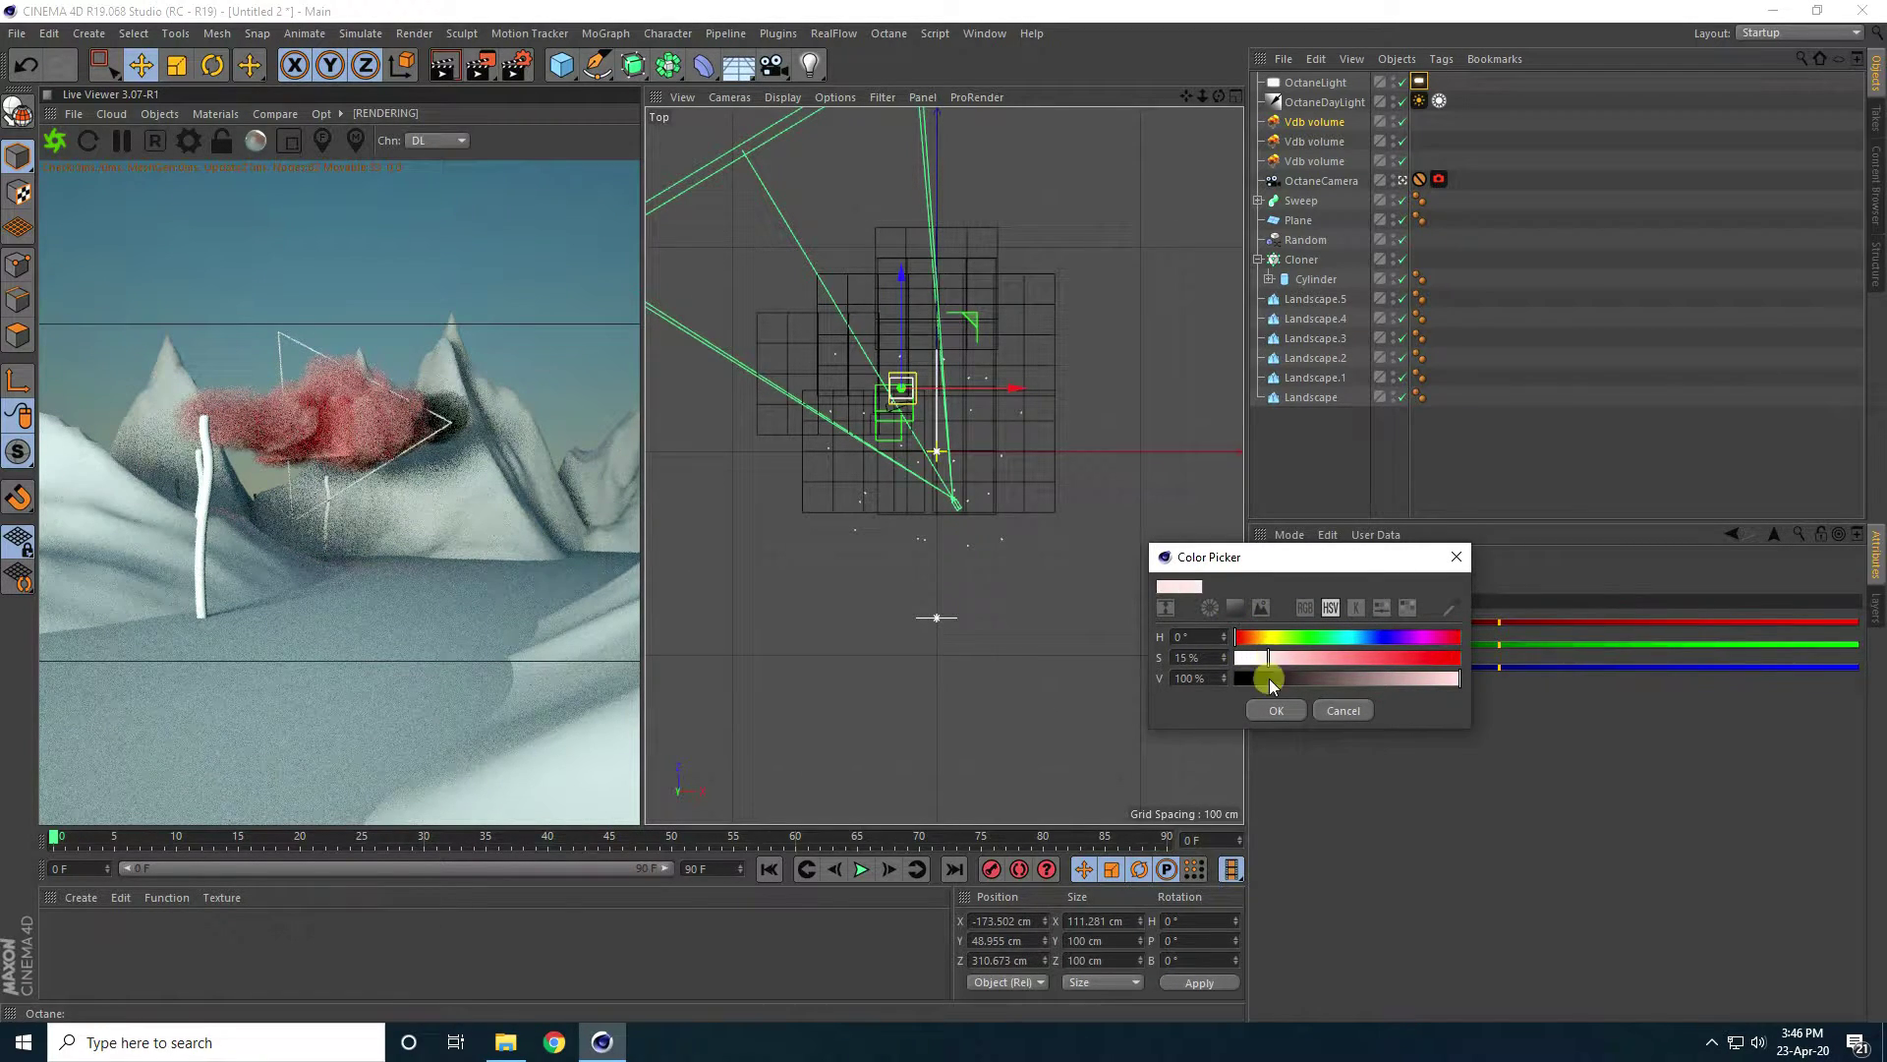
pyautogui.click(1276, 710)
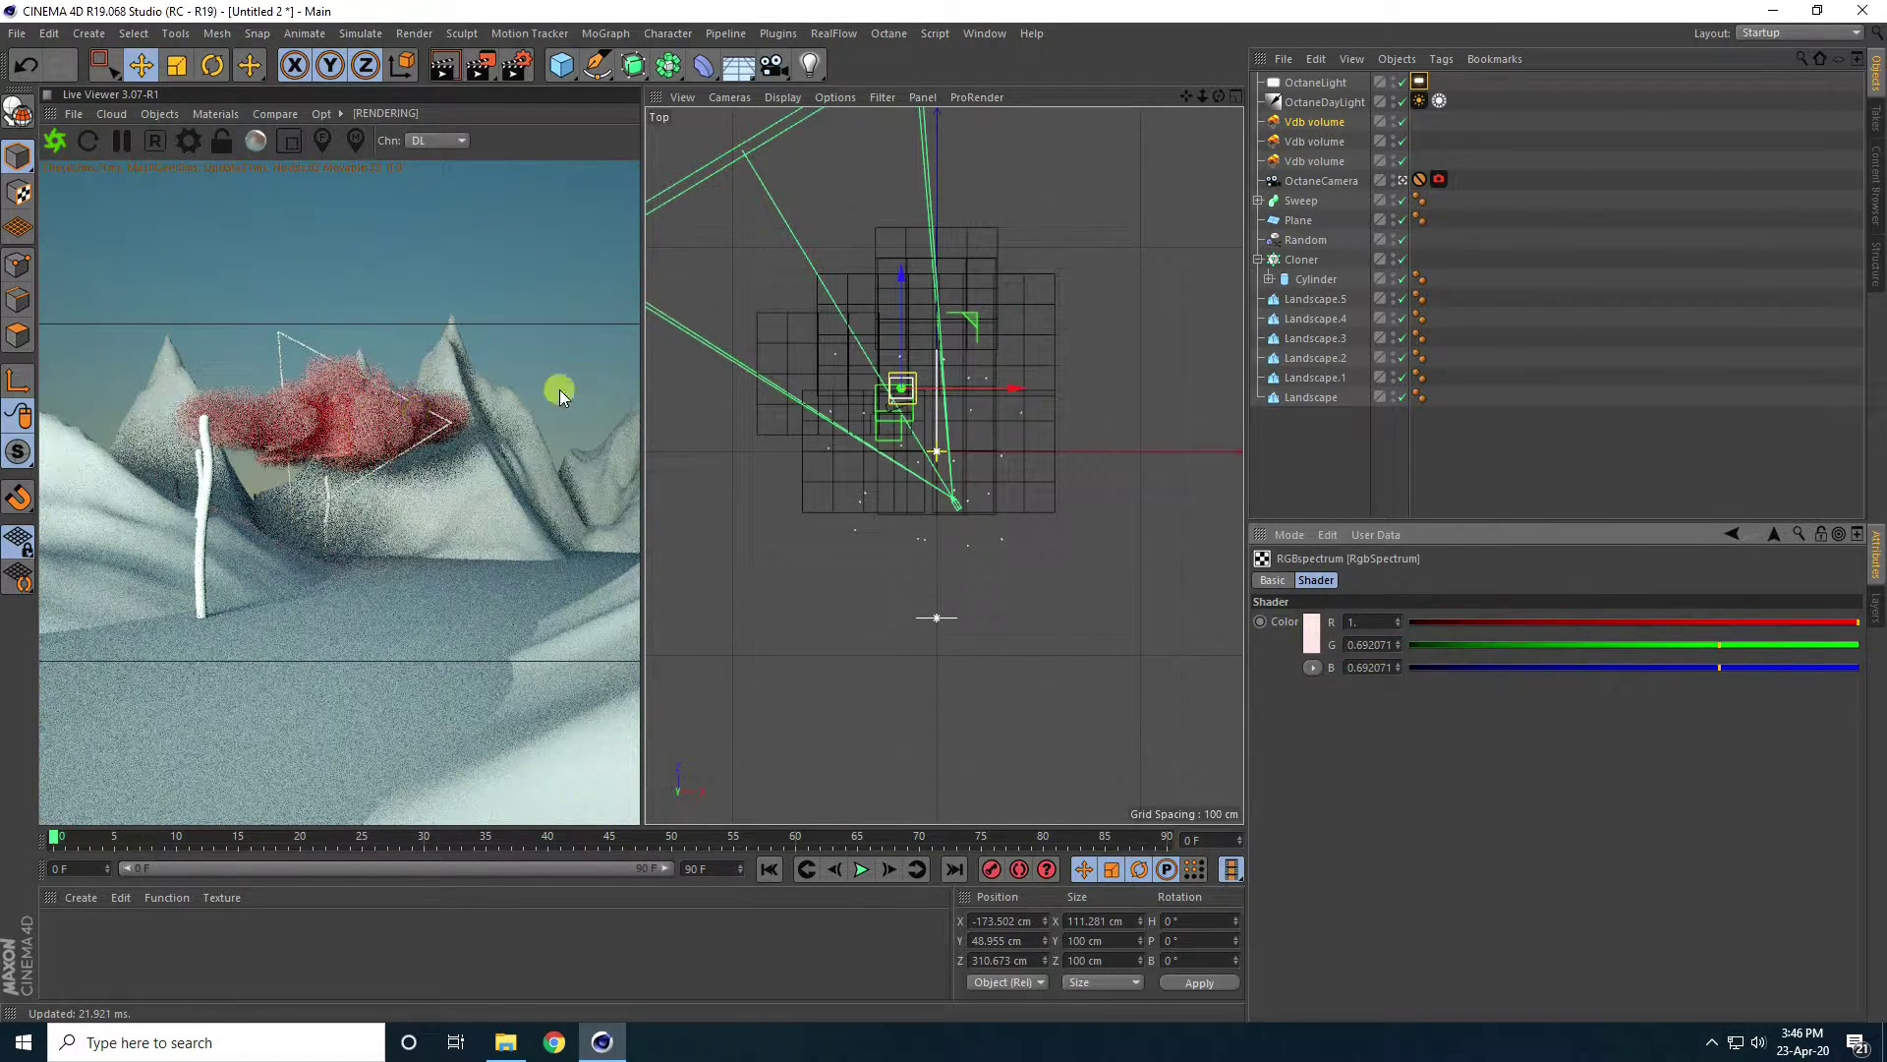
# Shift the third cloud to about X -149 and Z 325 cm.
pyautogui.click(1298, 121)
pyautogui.moveTo(883, 267); pyautogui.dragTo(897, 264)
pyautogui.moveTo(994, 383)
pyautogui.mouseDown()
pyautogui.moveTo(1015, 389)
pyautogui.moveTo(923, 510)
pyautogui.moveTo(999, 452)
pyautogui.moveTo(1011, 383)
pyautogui.mouseUp()
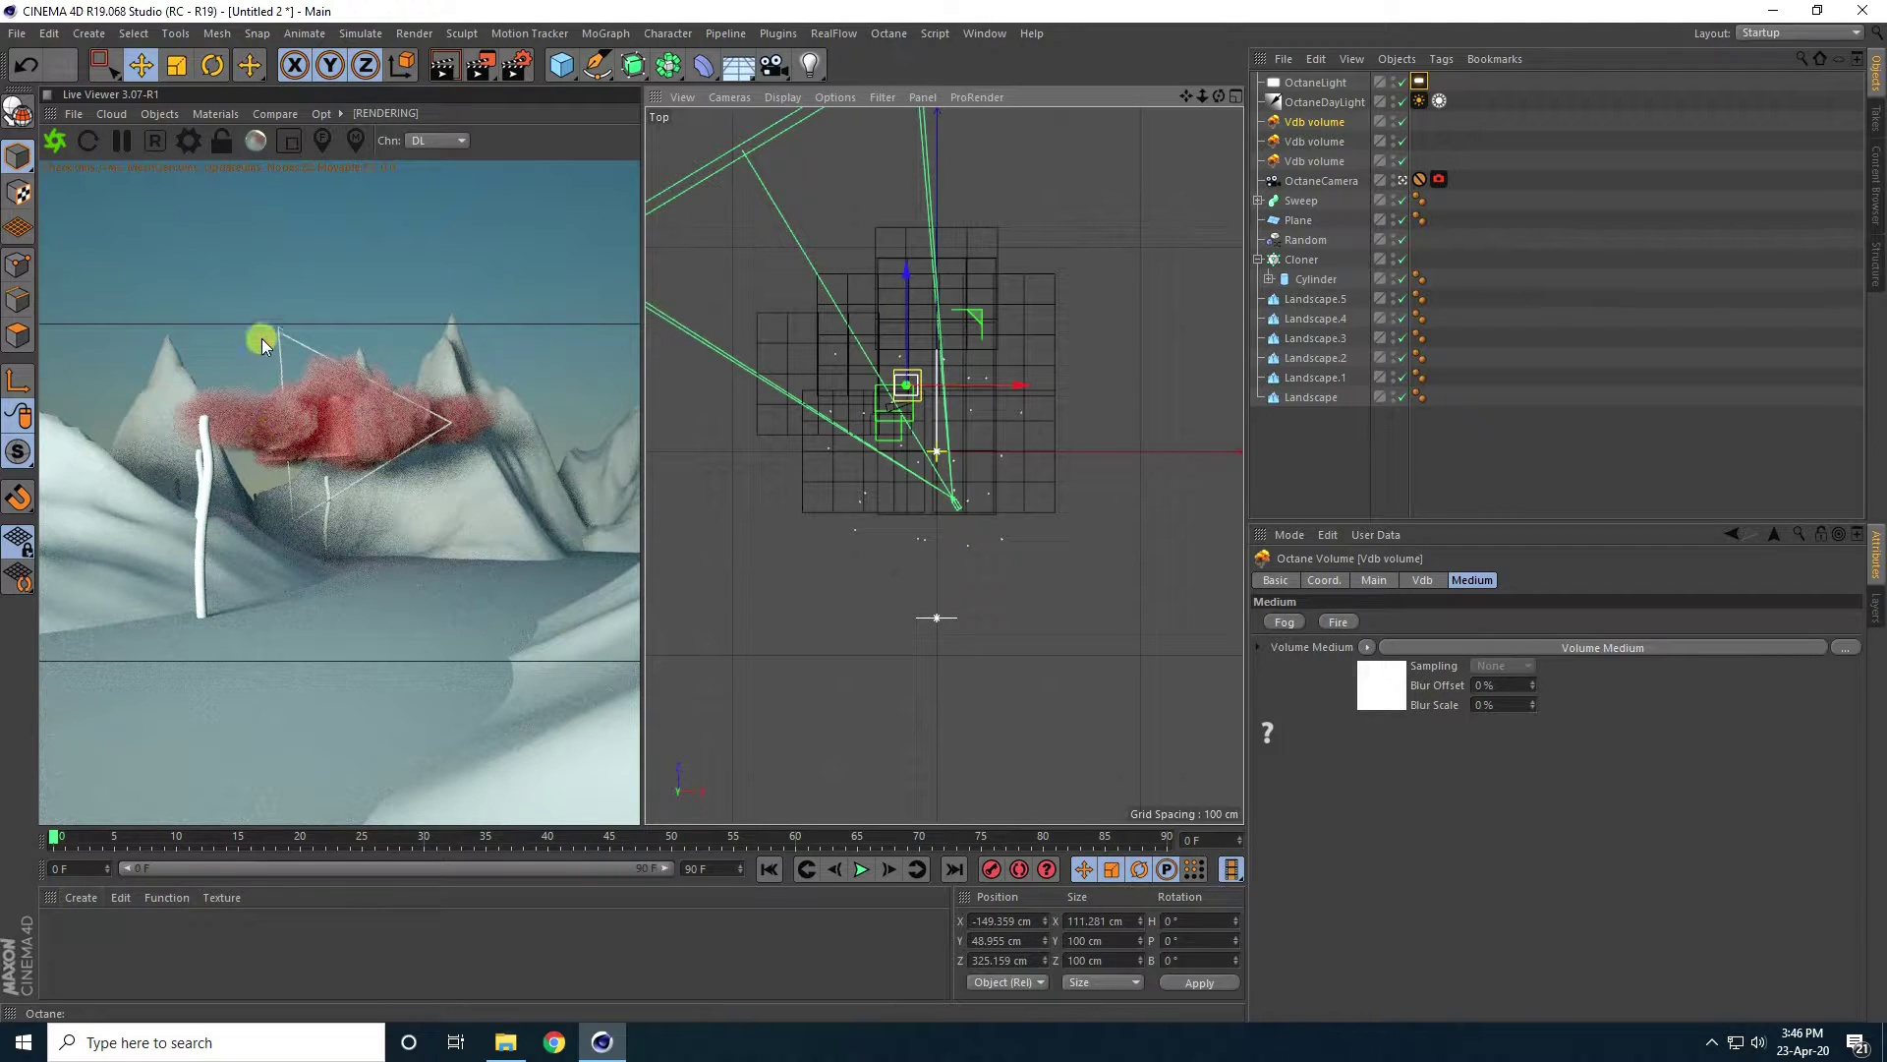
# Create a new Octane material.
pyautogui.click(88, 898)
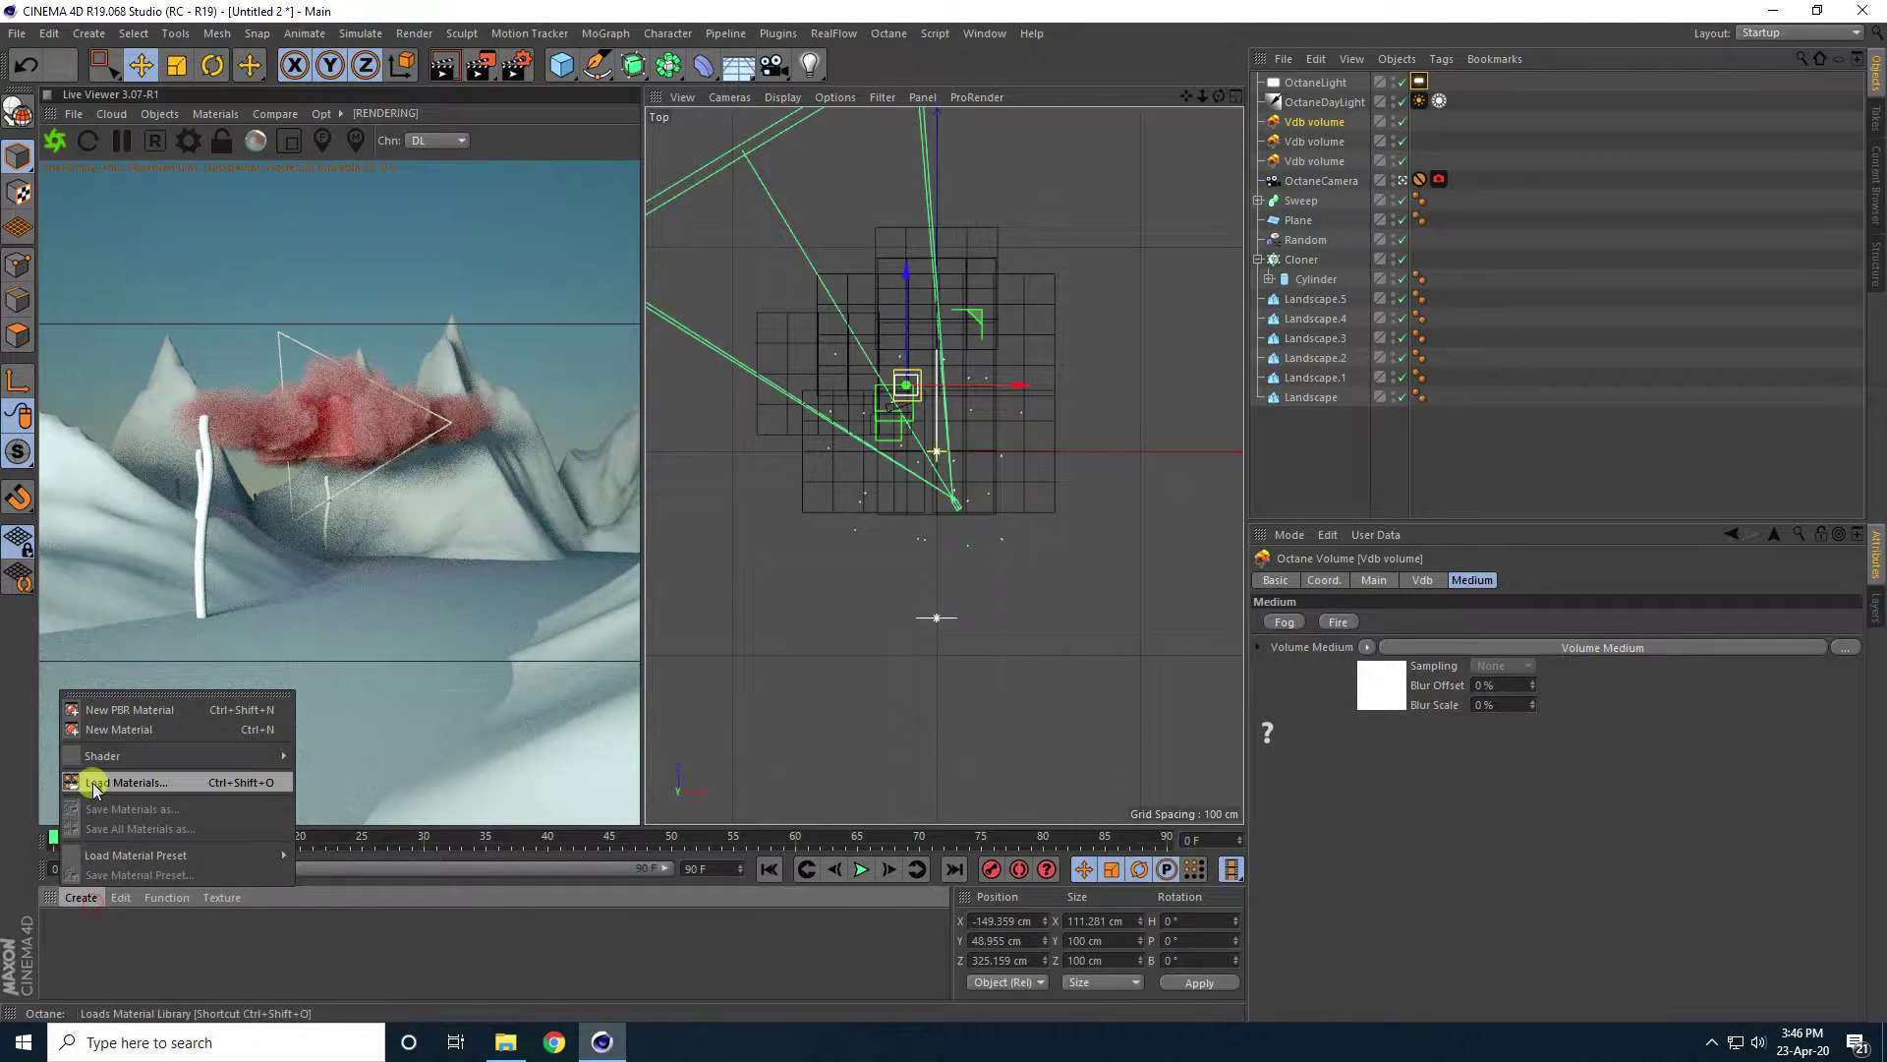
pyautogui.moveTo(118, 755)
pyautogui.moveTo(337, 714)
pyautogui.click(511, 718)
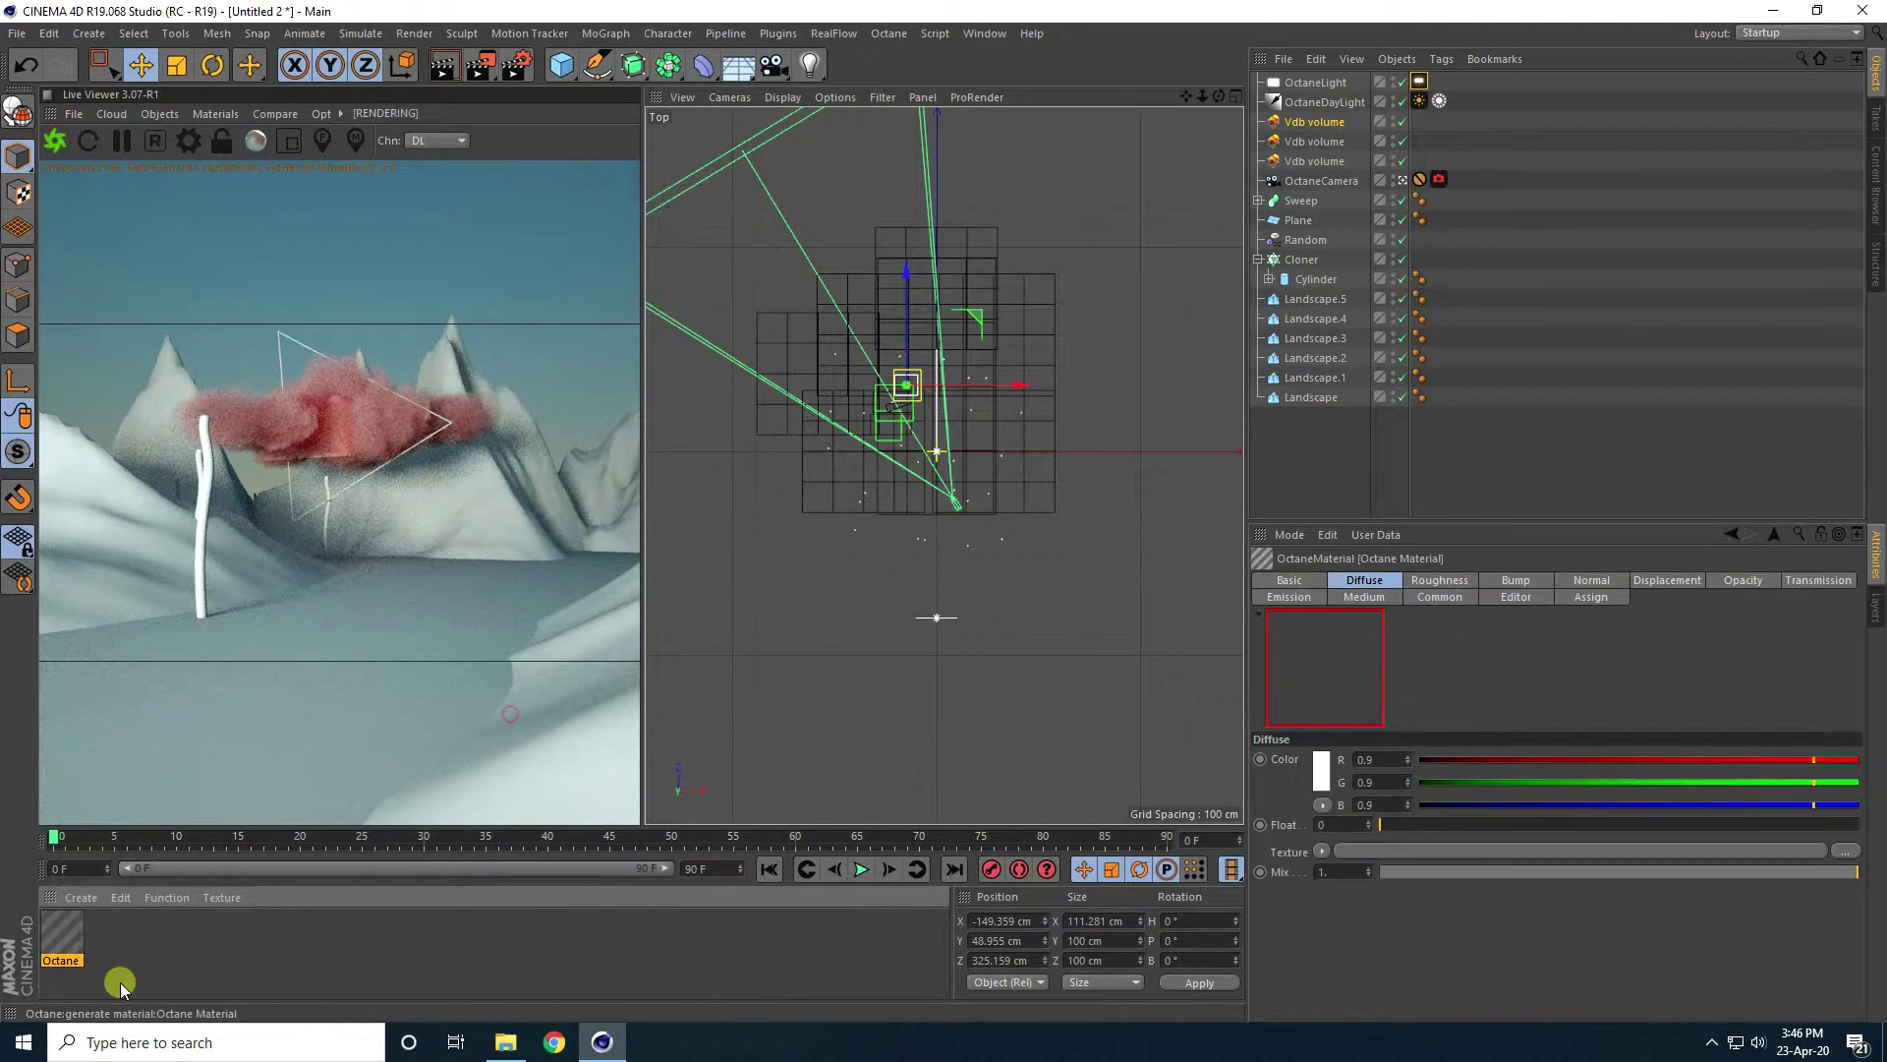
# Give the new Octane material a Blackbody emission and load an RgbSpectrum shader as the emission's texture.
pyautogui.doubleClick(61, 932)
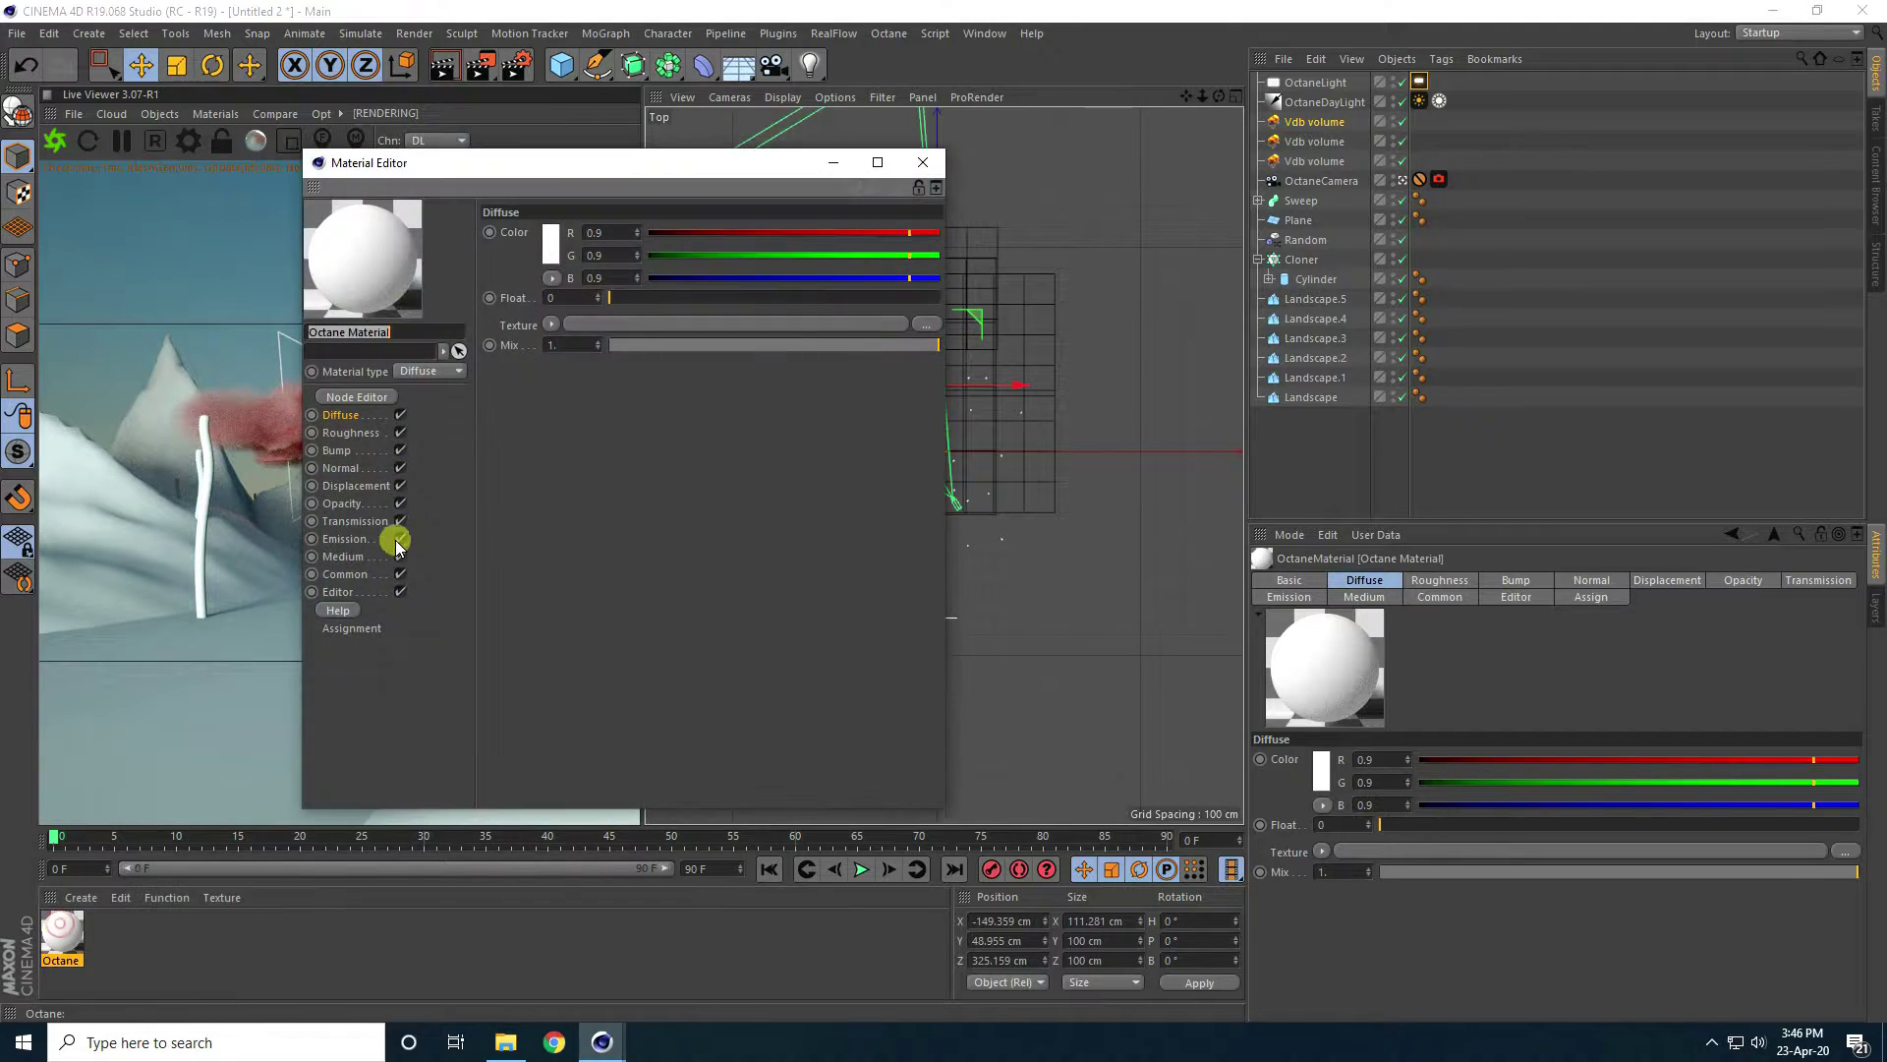
pyautogui.click(344, 539)
pyautogui.click(521, 235)
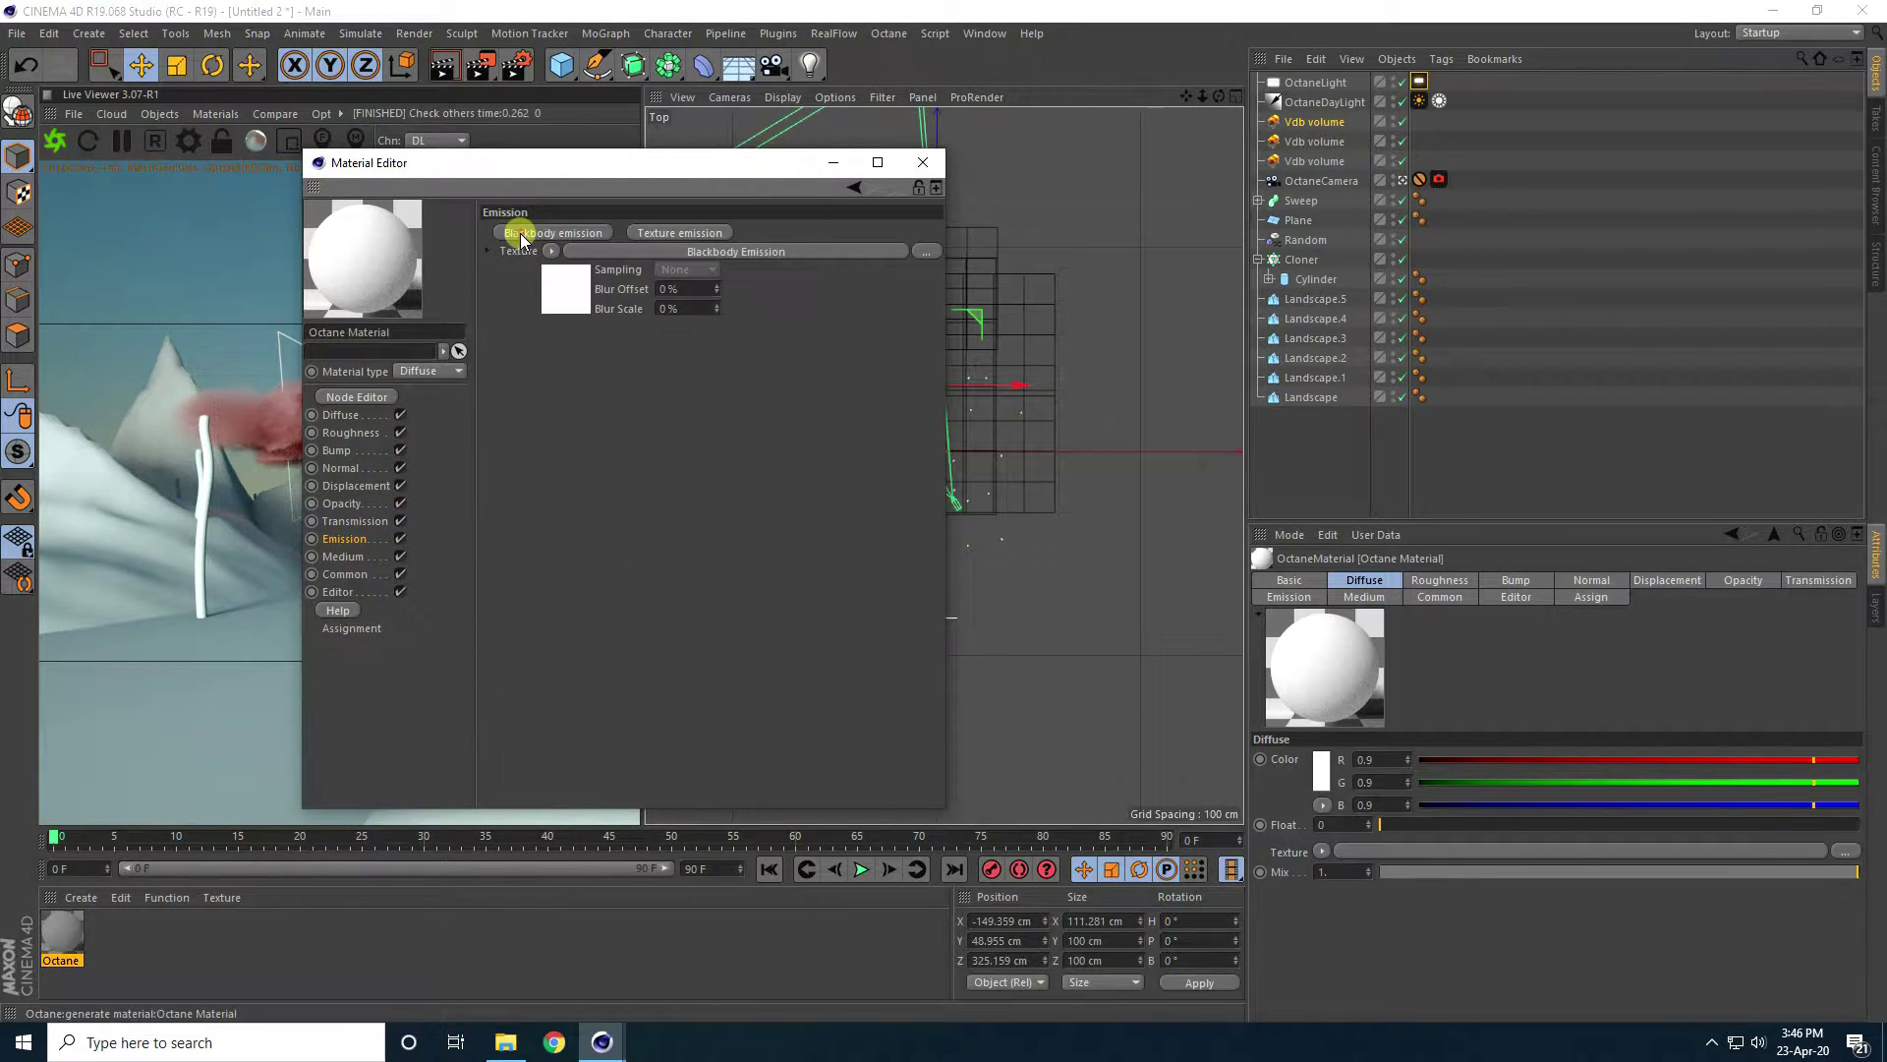
pyautogui.click(562, 291)
pyautogui.click(623, 282)
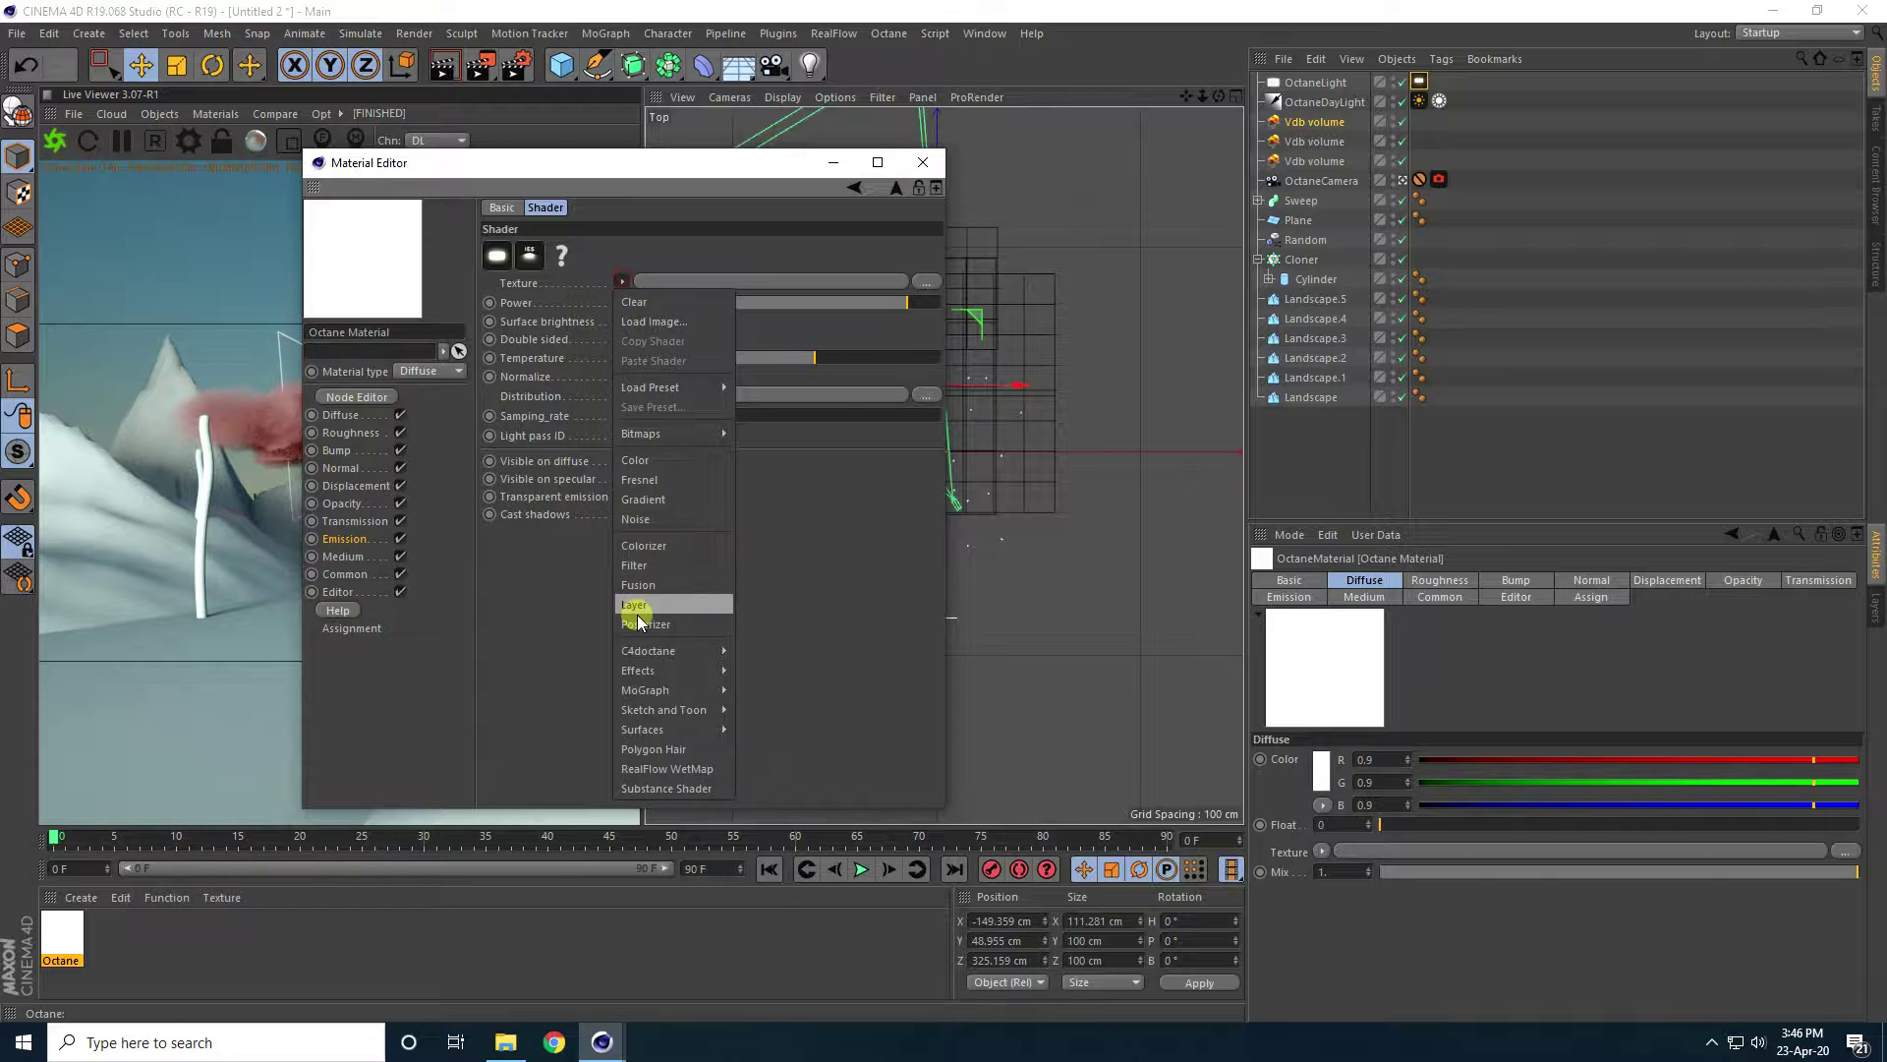
pyautogui.moveTo(644, 651)
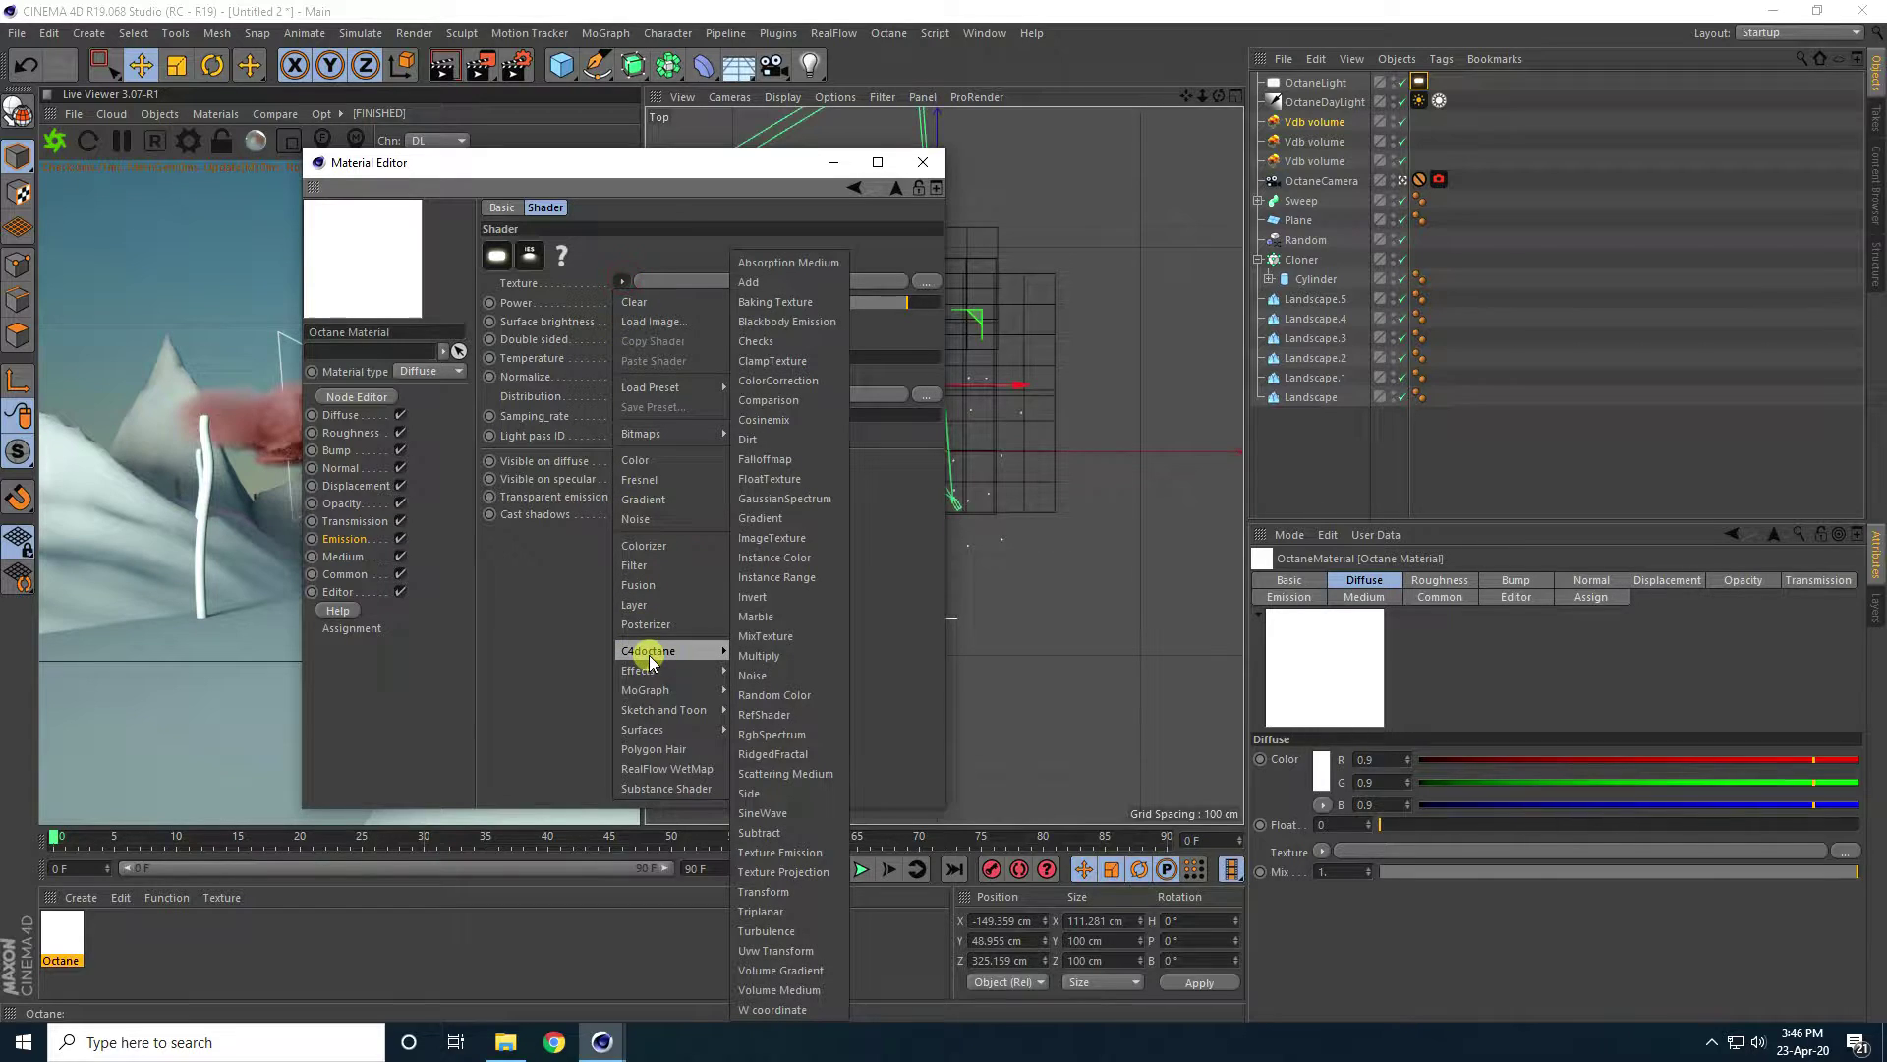
pyautogui.click(779, 734)
# Set the emission's RgbSpectrum color to pure red, R 1, G 0 and B 0.
pyautogui.click(622, 310)
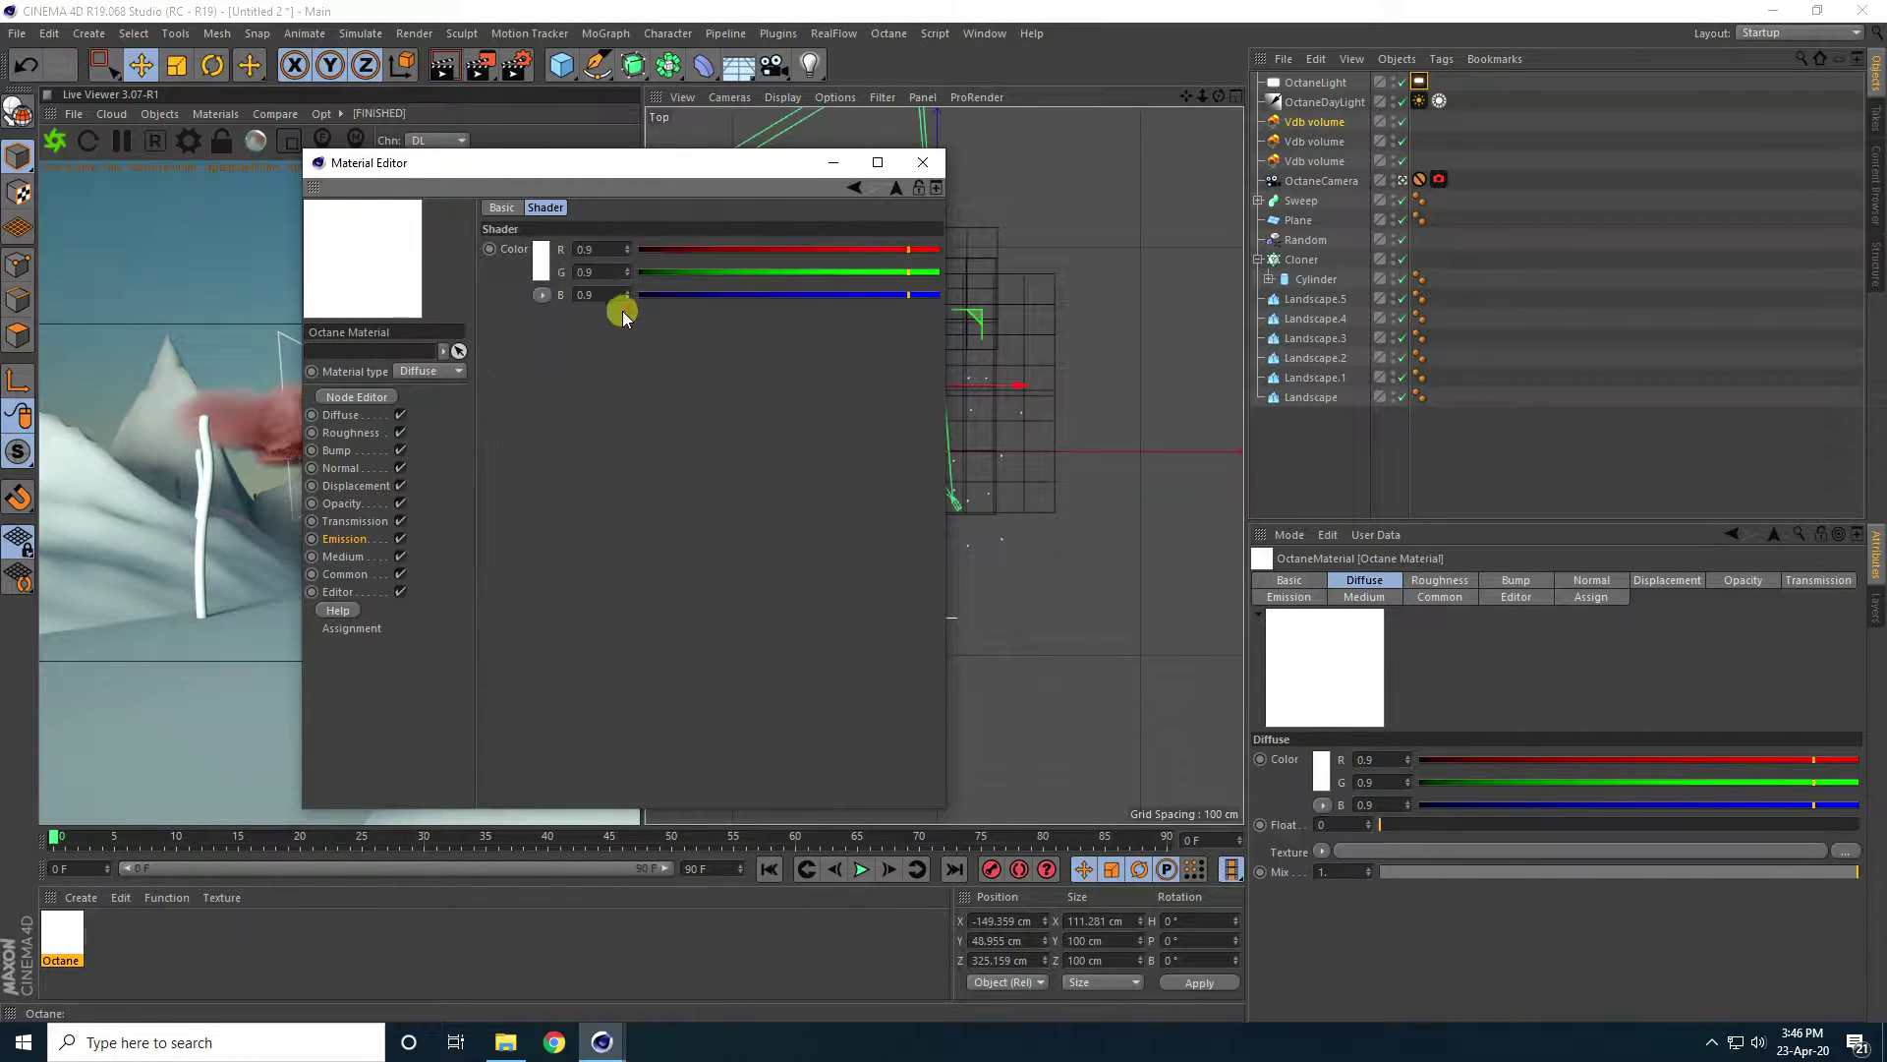
pyautogui.click(539, 262)
pyautogui.click(570, 263)
pyautogui.moveTo(570, 263); pyautogui.dragTo(682, 275)
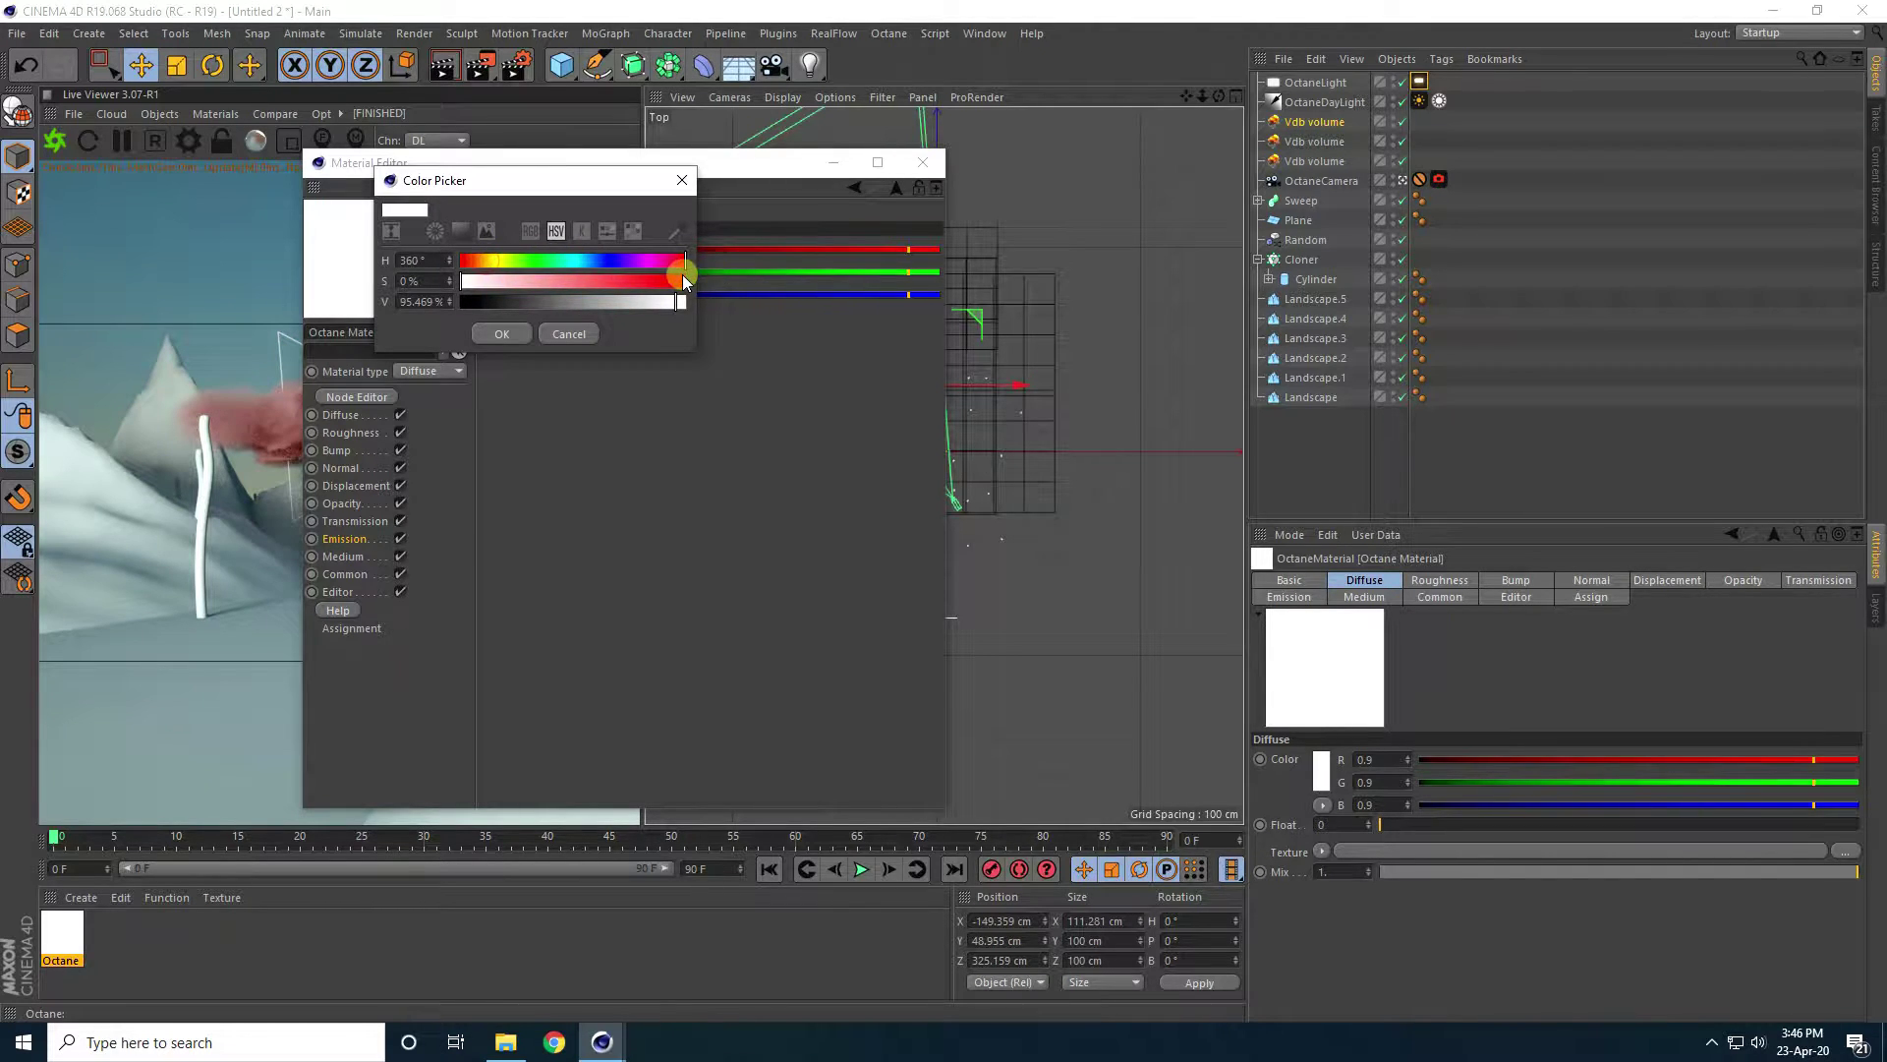
pyautogui.click(682, 281)
pyautogui.click(688, 303)
pyautogui.click(529, 332)
# Enable Surface brightness and Double sided on the red emission, and apply the material to the Sweep triangle.
pyautogui.click(851, 189)
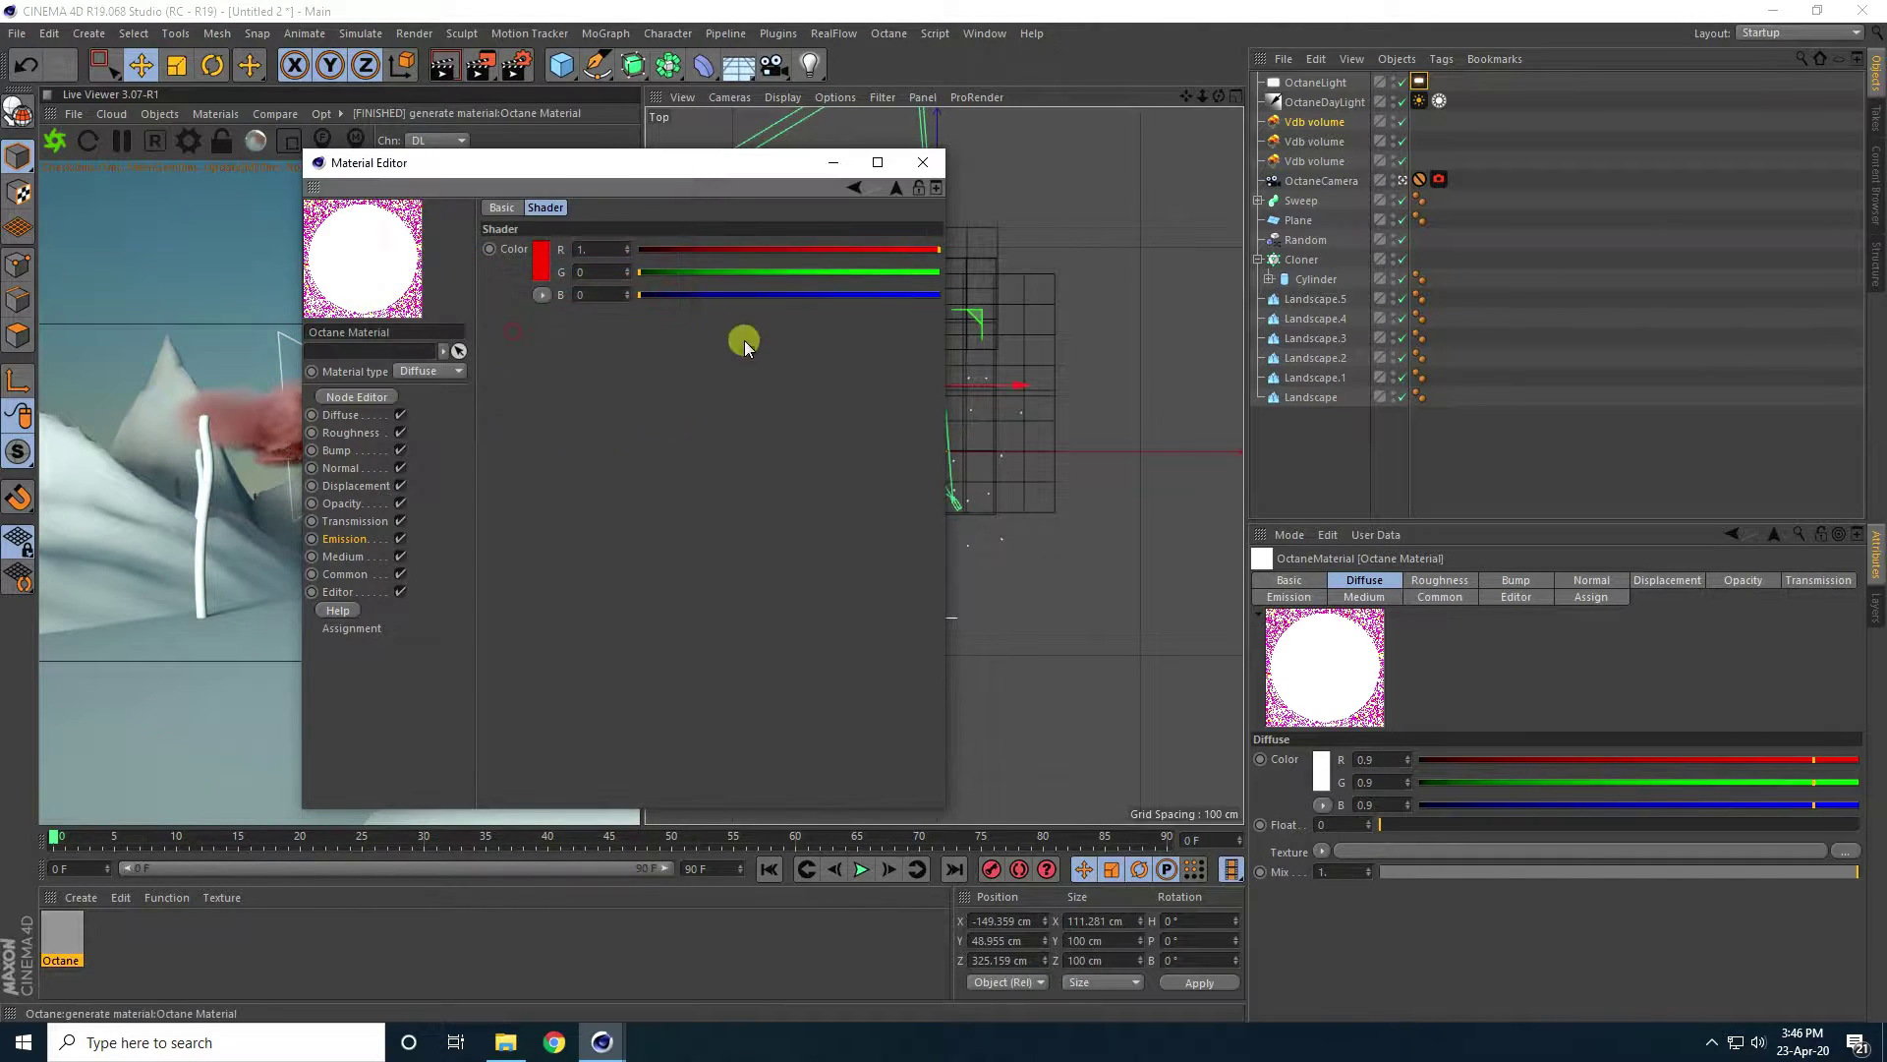
pyautogui.click(577, 386)
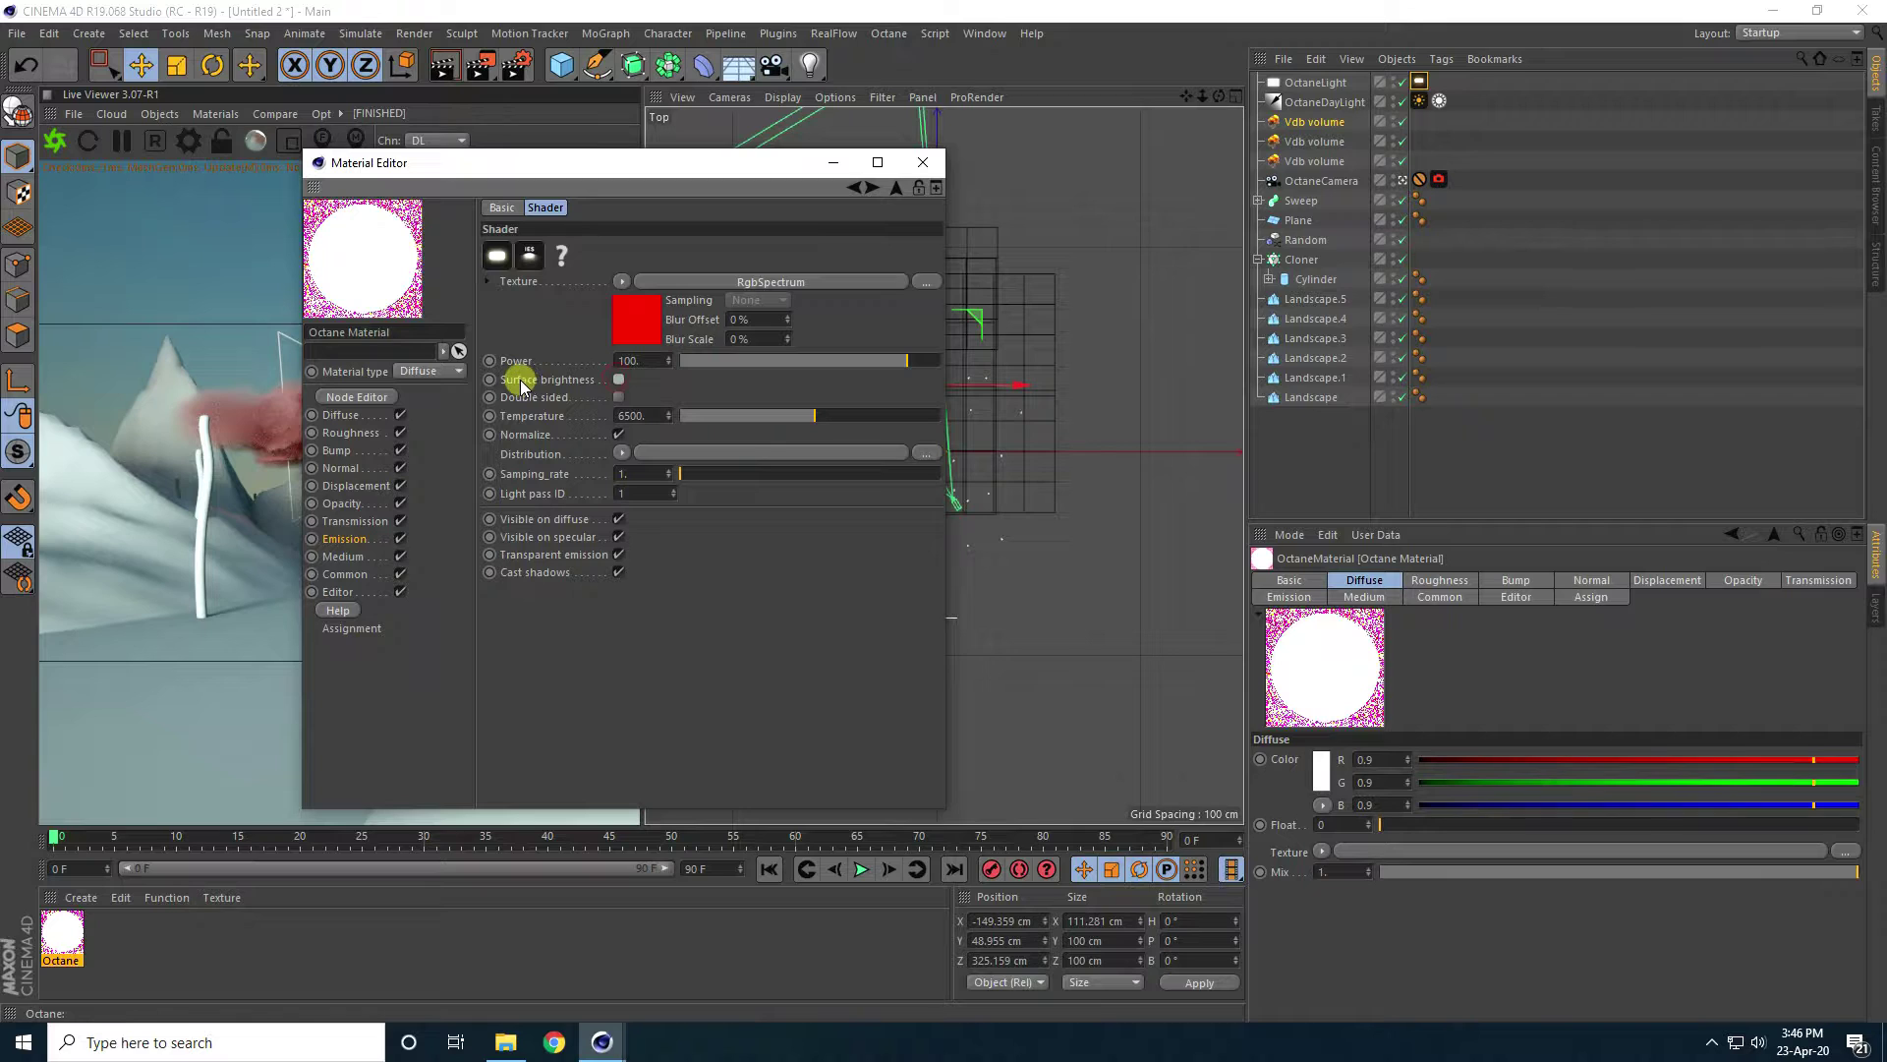
pyautogui.click(618, 380)
pyautogui.click(620, 397)
pyautogui.click(922, 163)
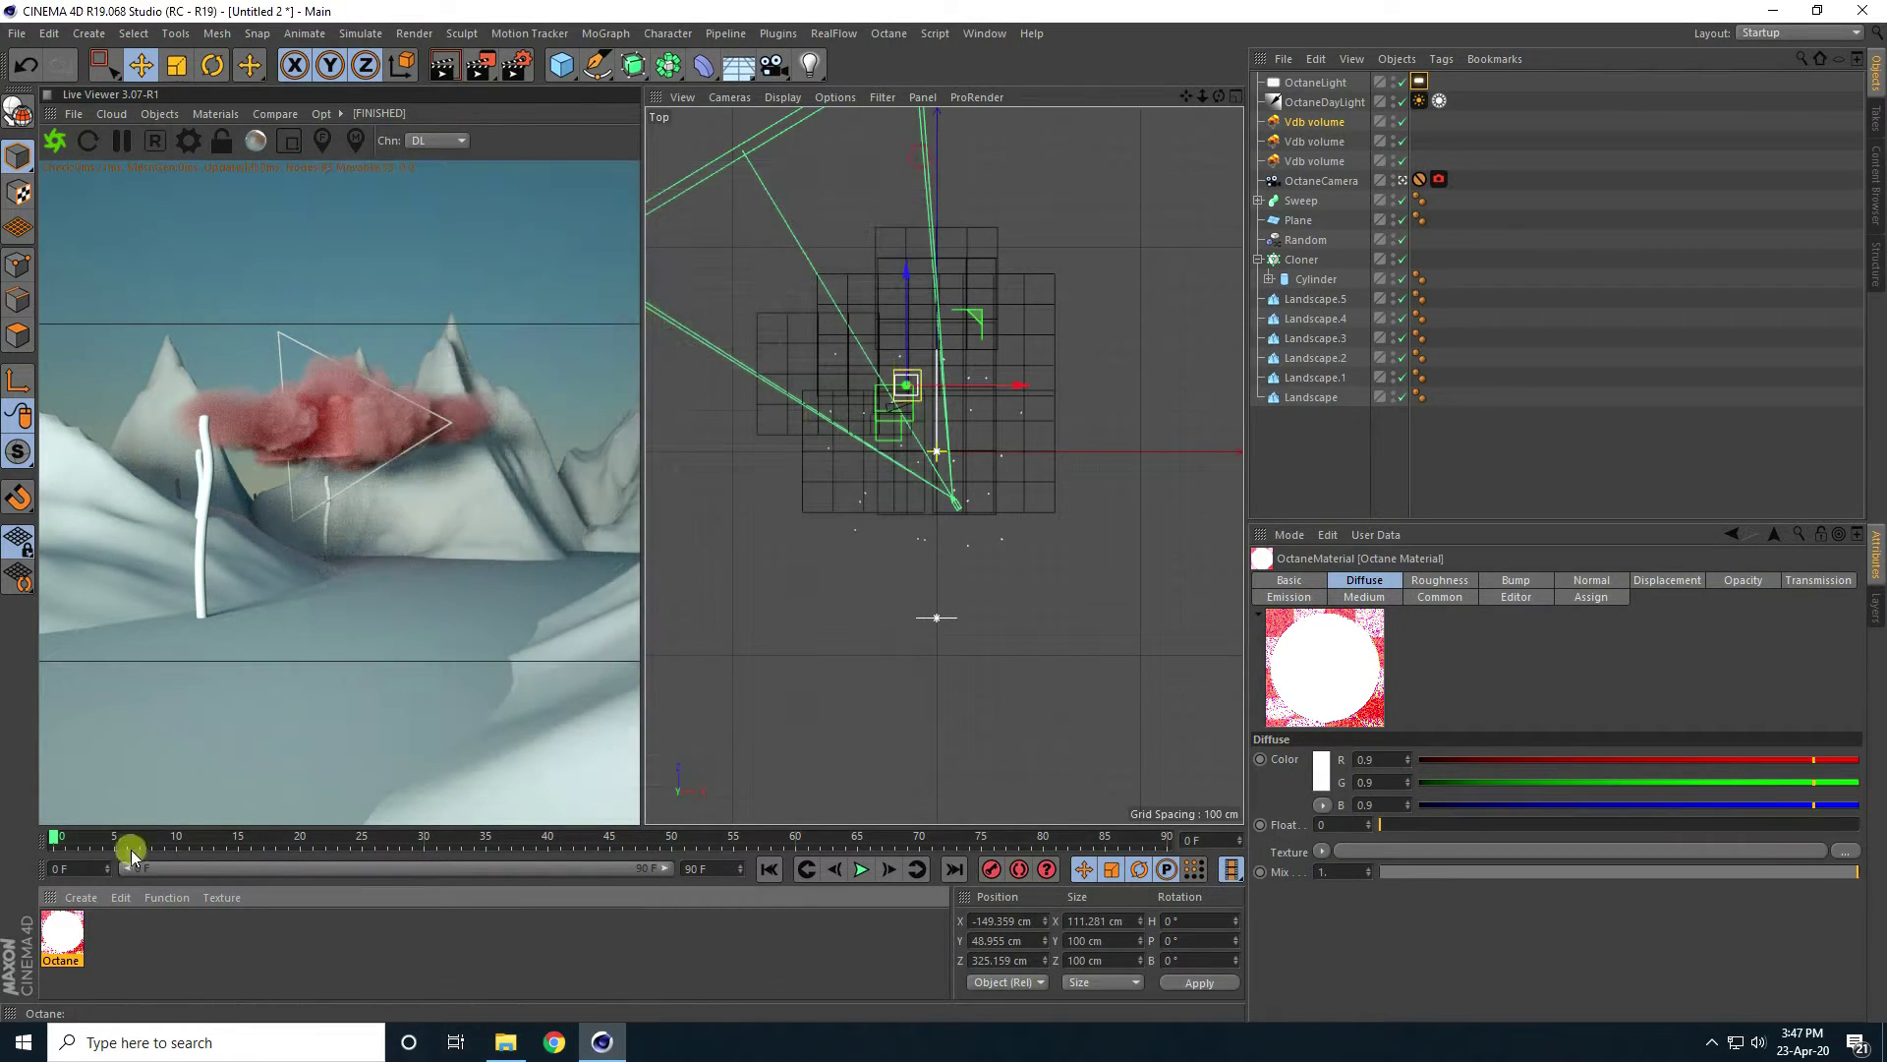
pyautogui.moveTo(238, 818); pyautogui.dragTo(1295, 201)
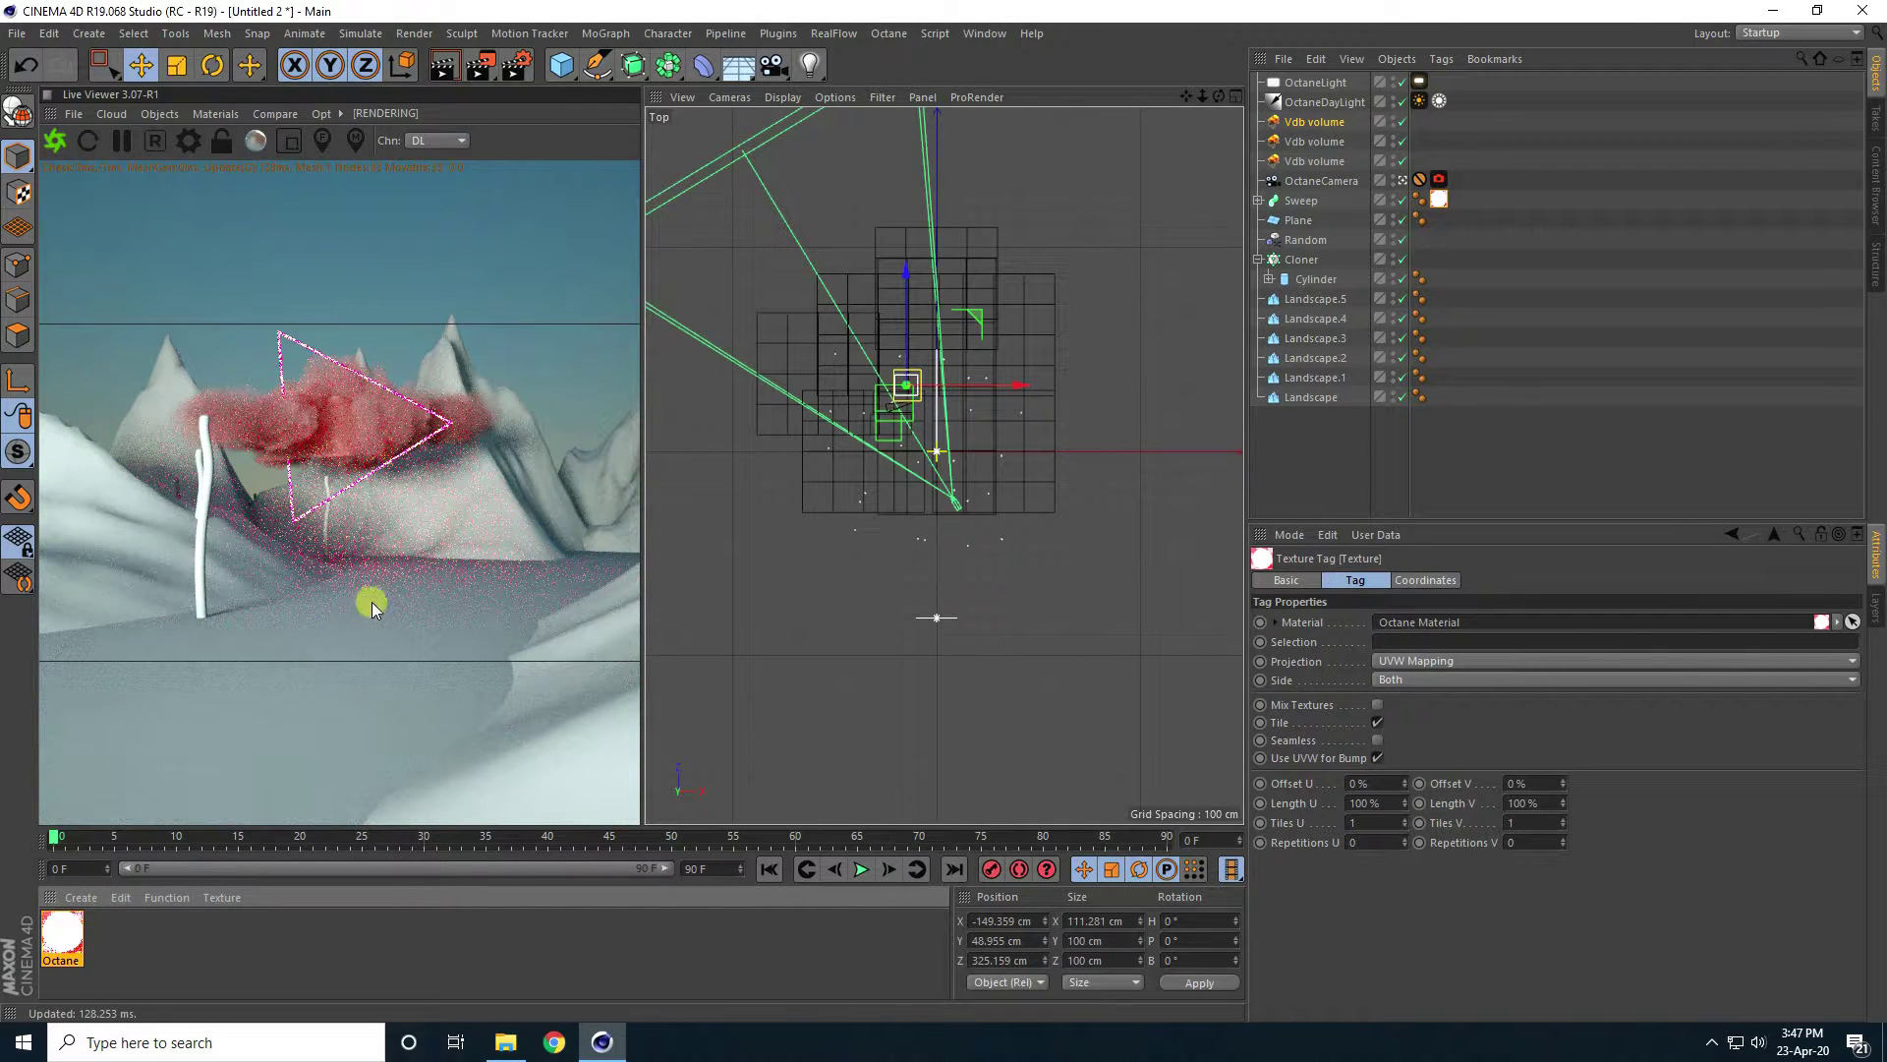
# Create a second Octane material and set its material type to Specular.
pyautogui.click(82, 897)
pyautogui.moveTo(116, 753)
pyautogui.moveTo(387, 714)
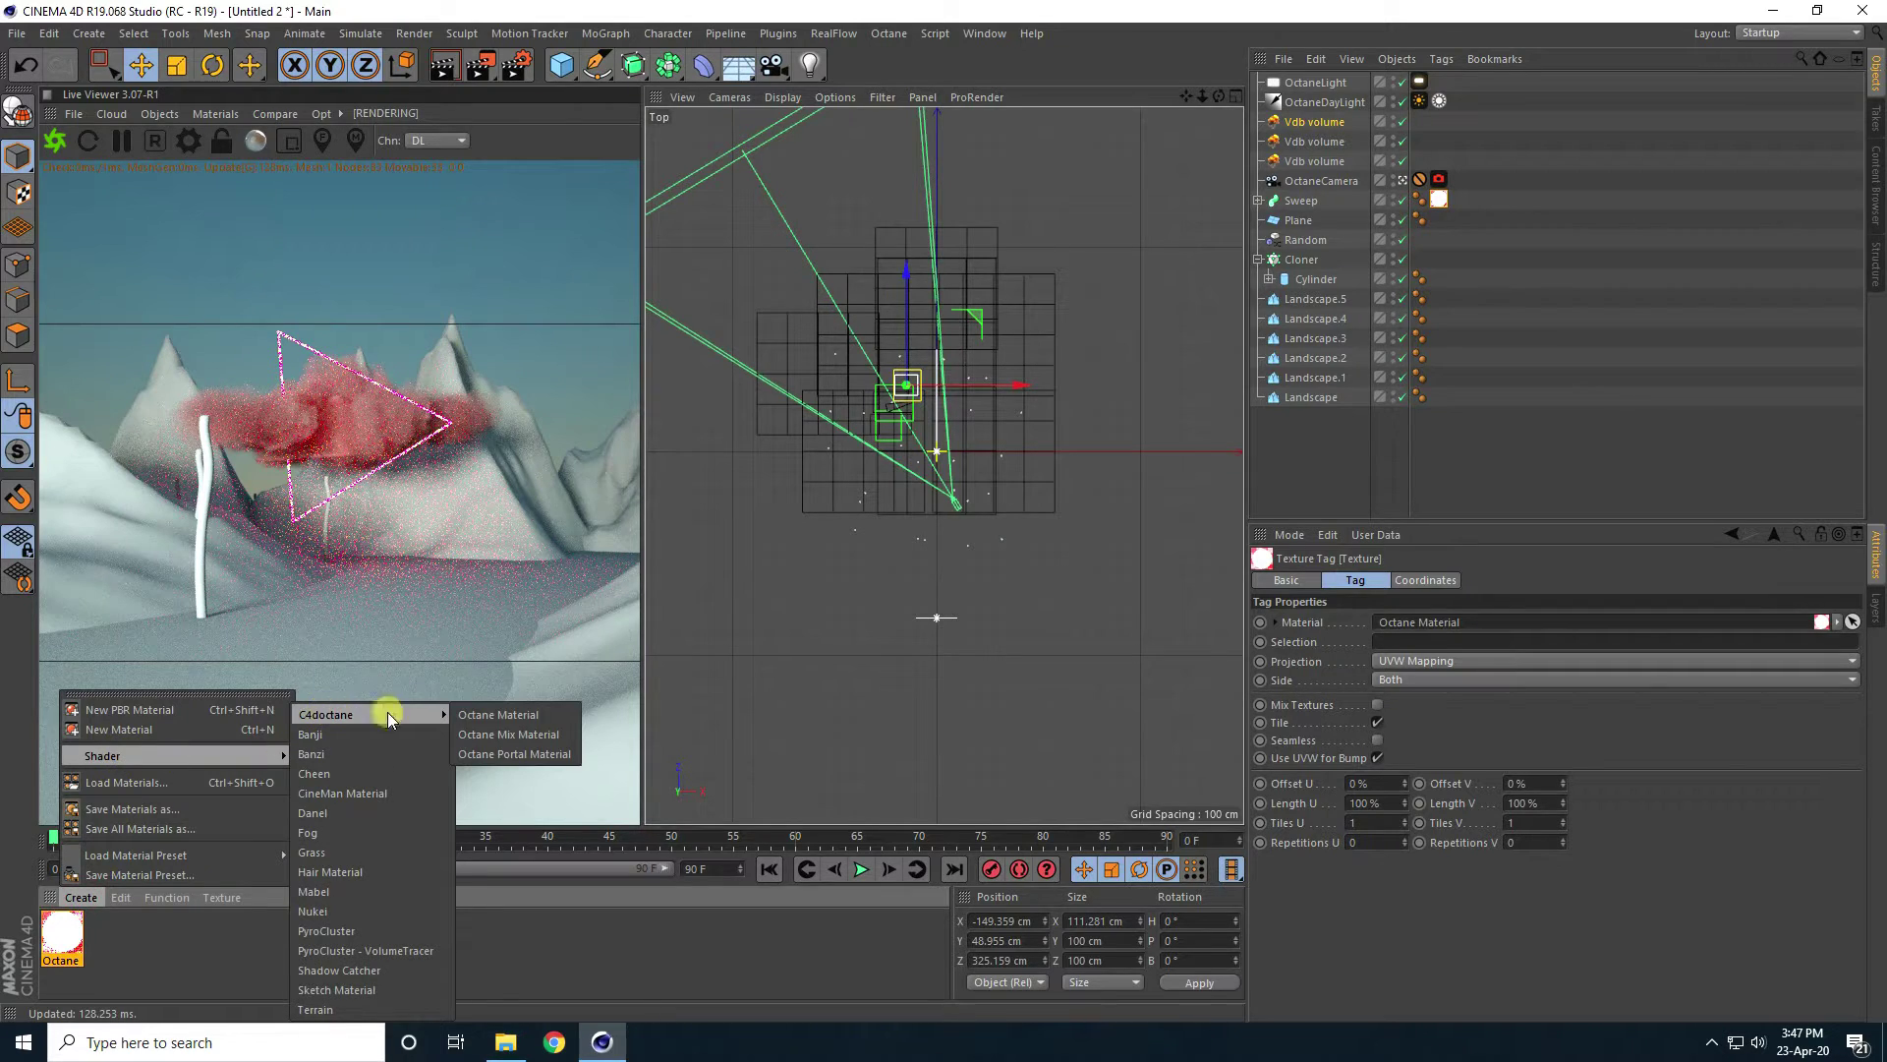
pyautogui.click(498, 715)
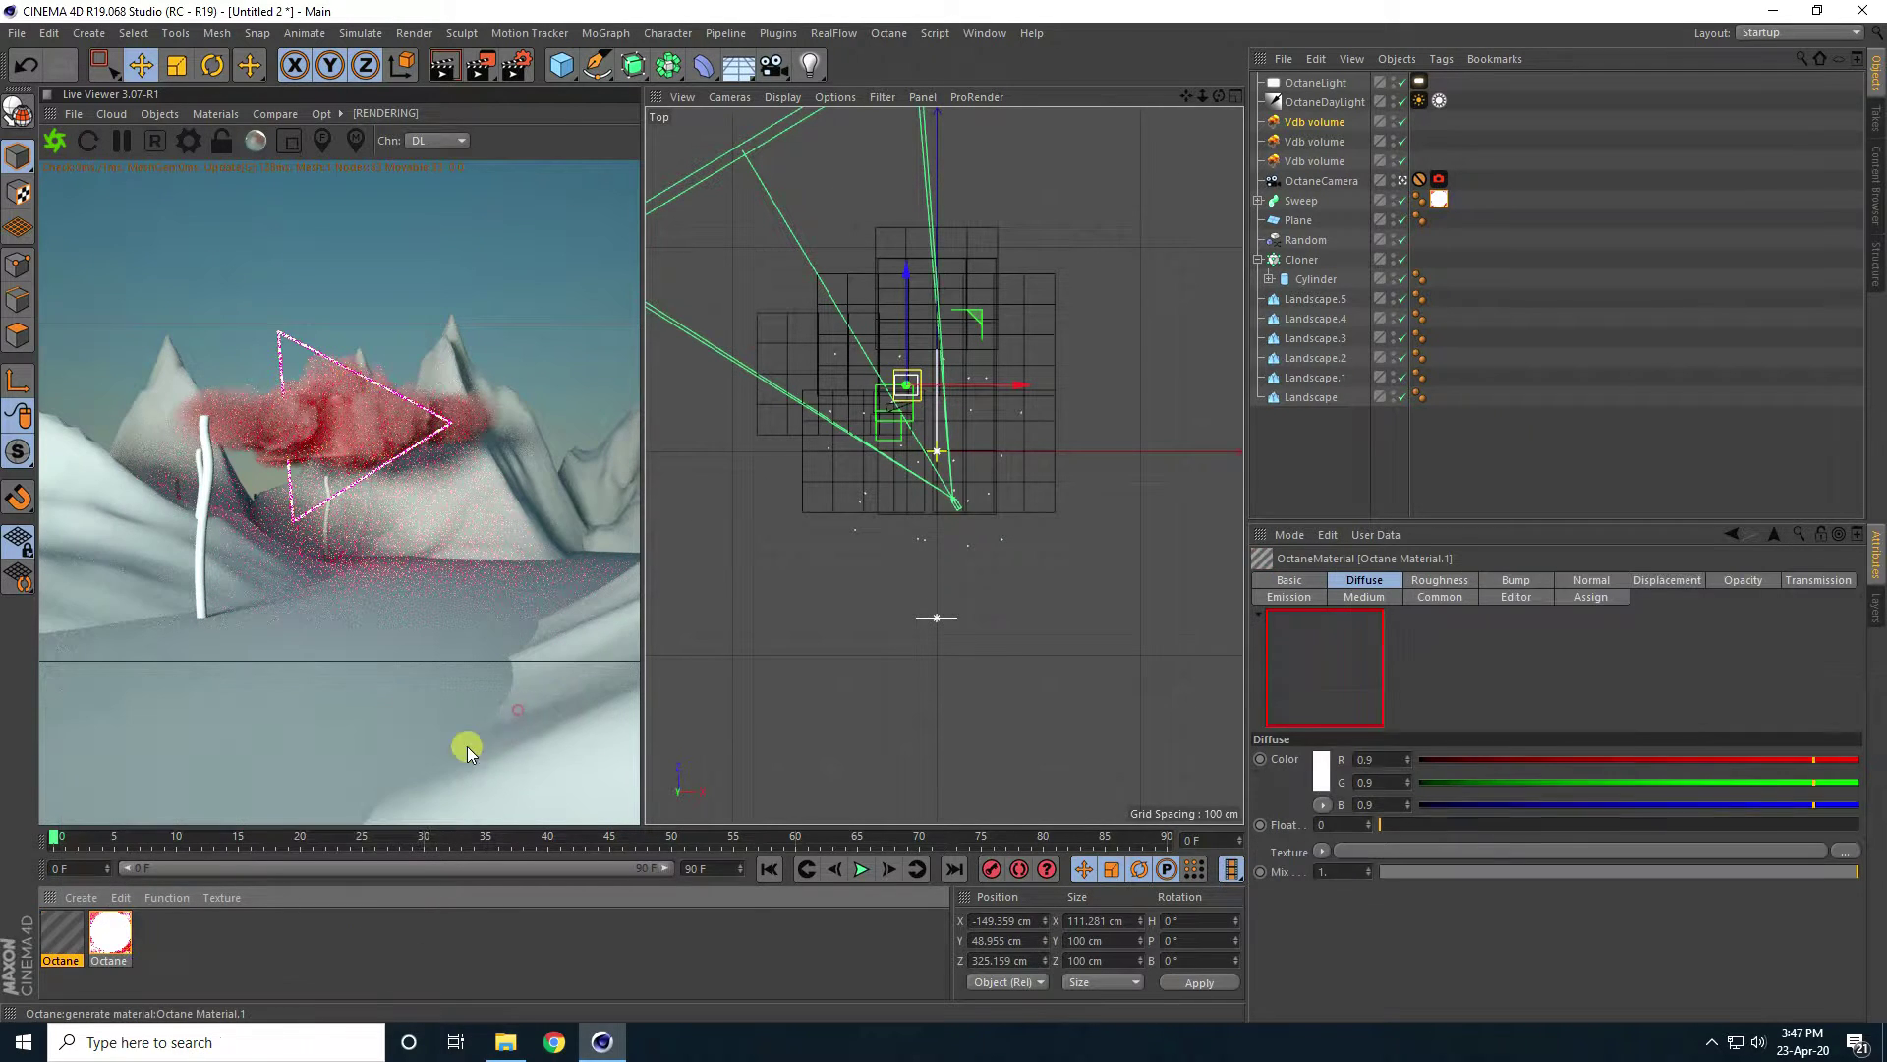
pyautogui.doubleClick(65, 945)
pyautogui.moveTo(475, 135); pyautogui.dragTo(842, 139)
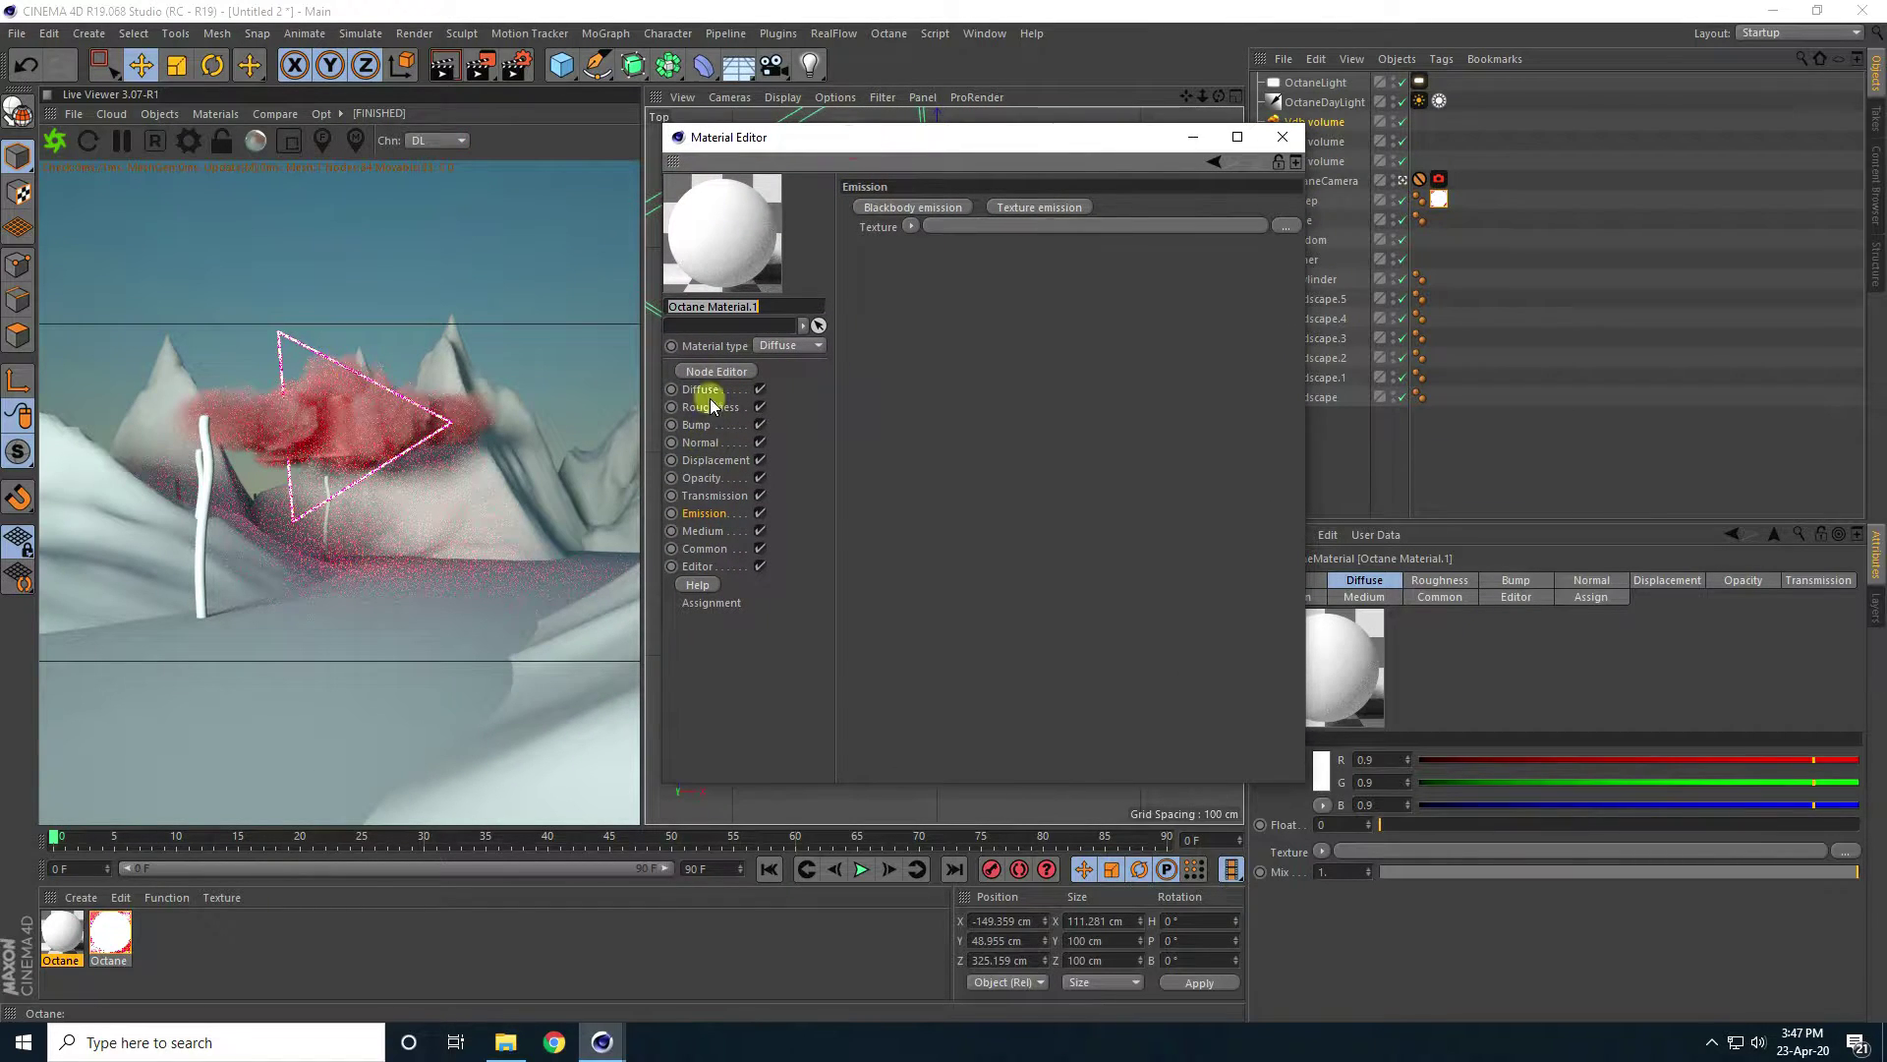
pyautogui.click(776, 346)
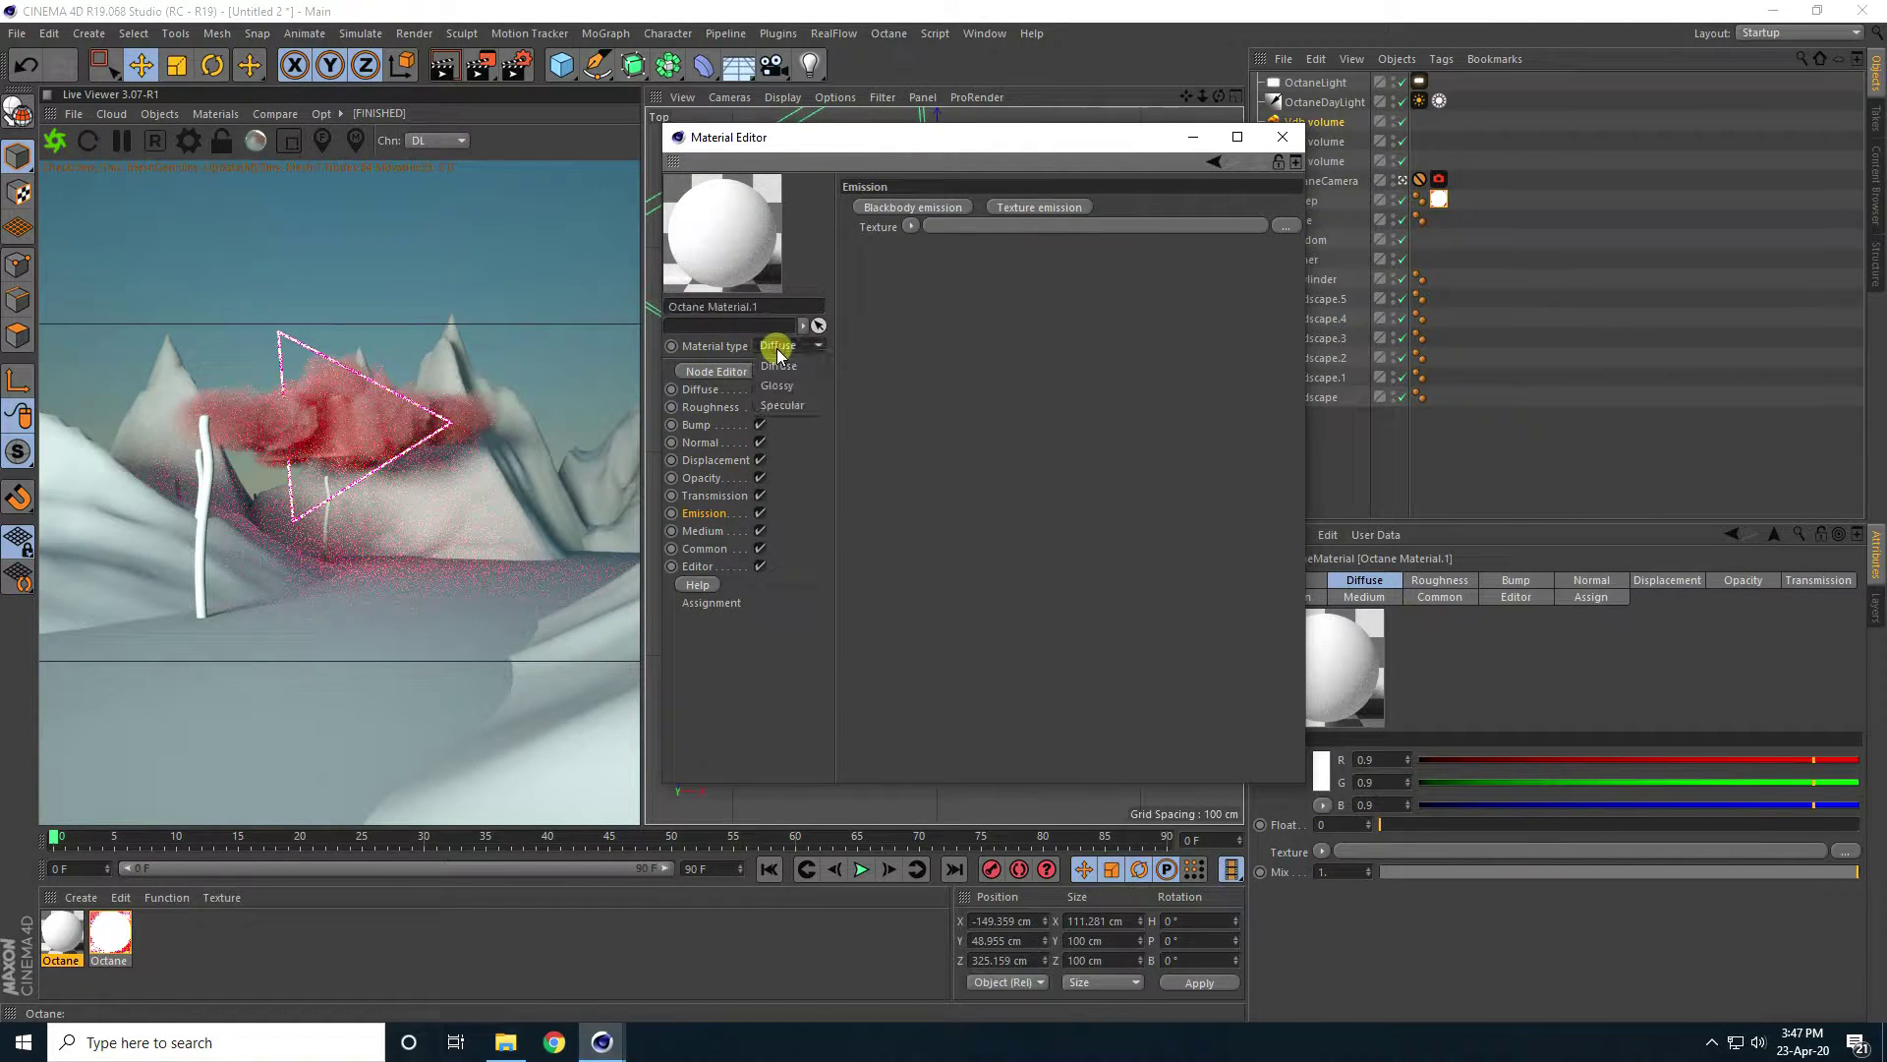
pyautogui.click(804, 404)
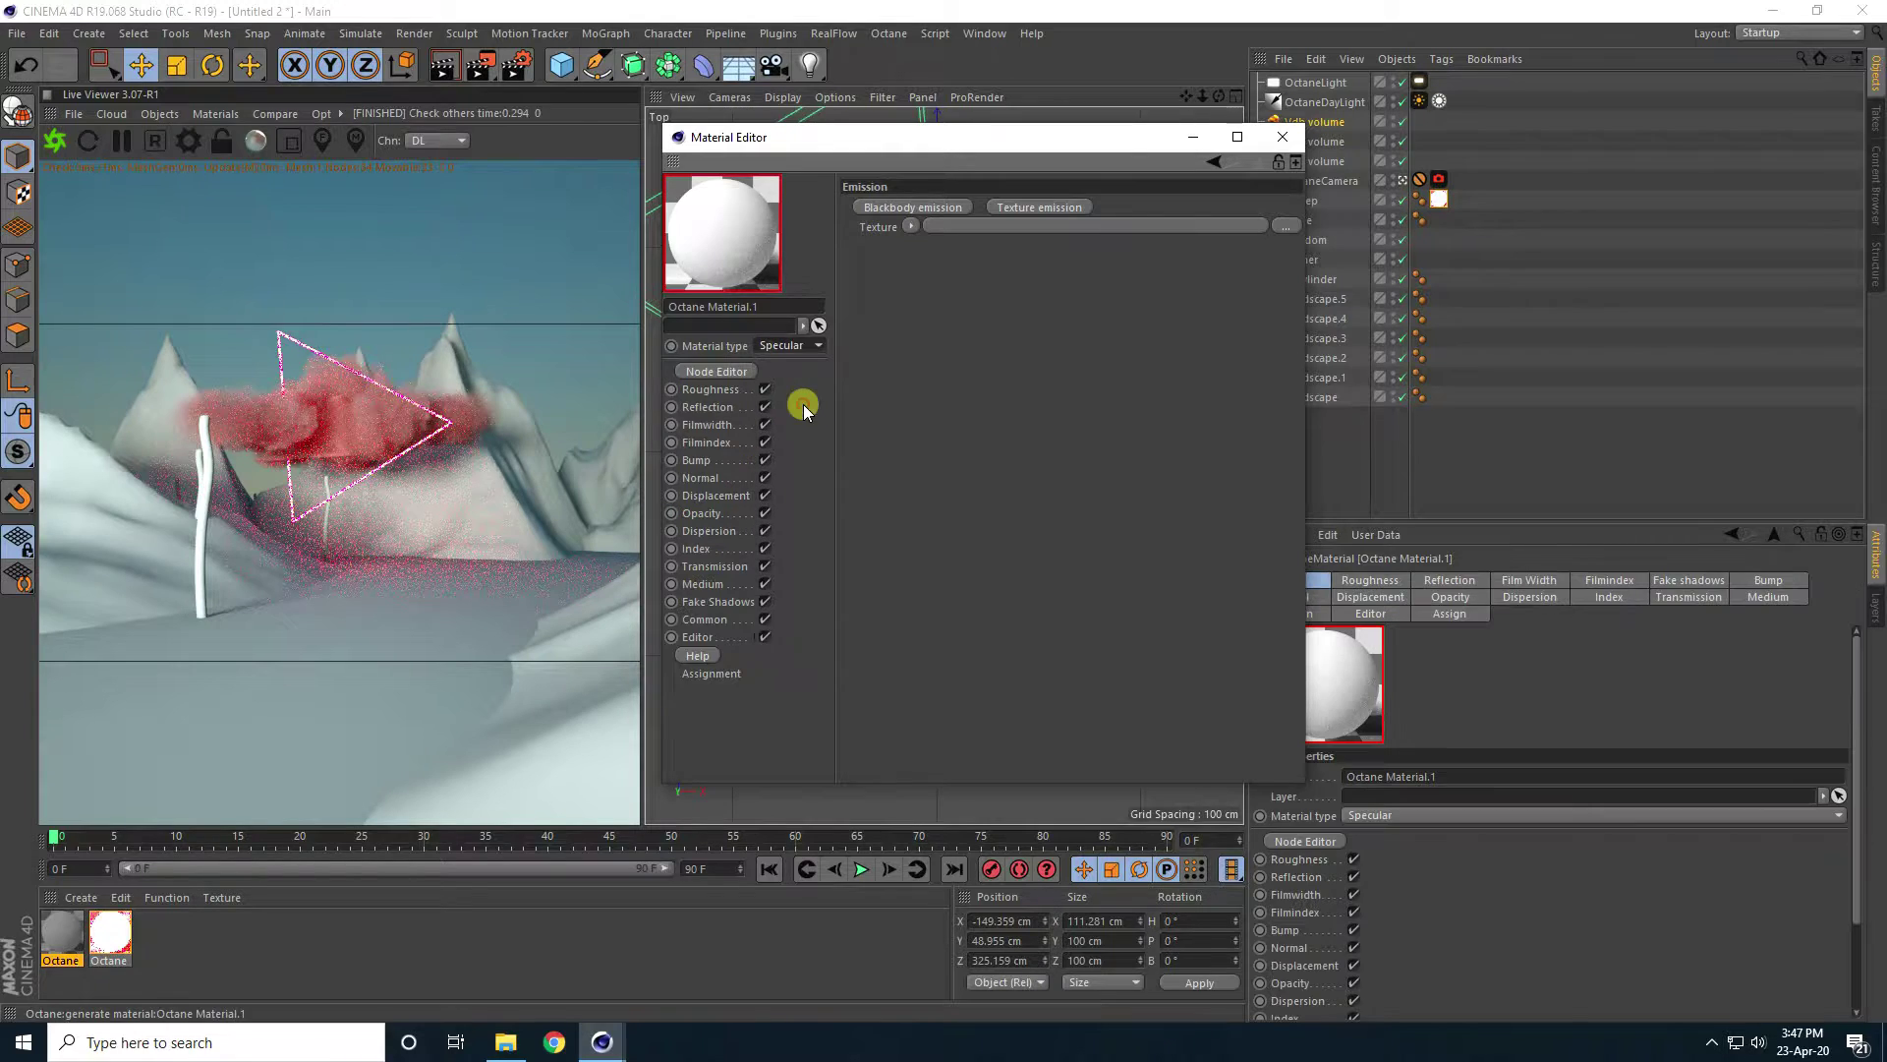
# In the specular material's node graph, connect a Noise shader through a Displacement node to the Displacement channel.
pyautogui.click(713, 379)
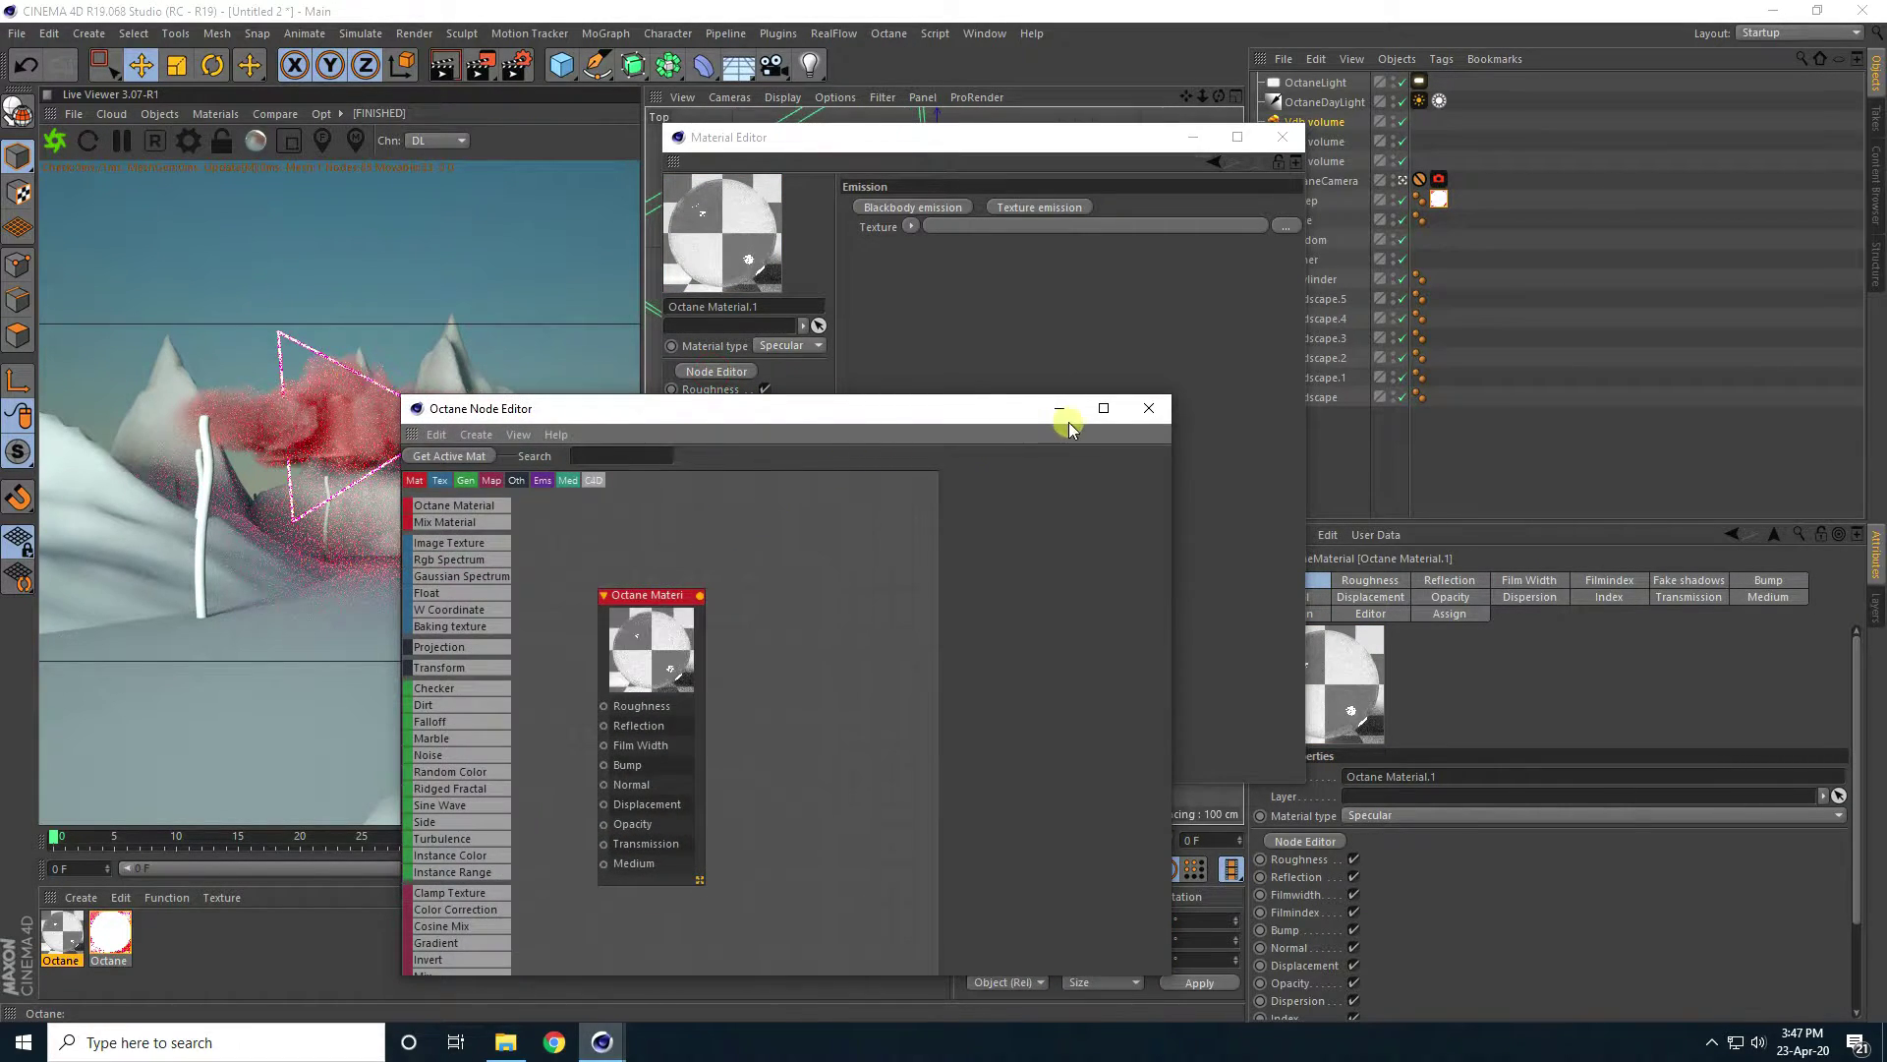
pyautogui.click(1105, 409)
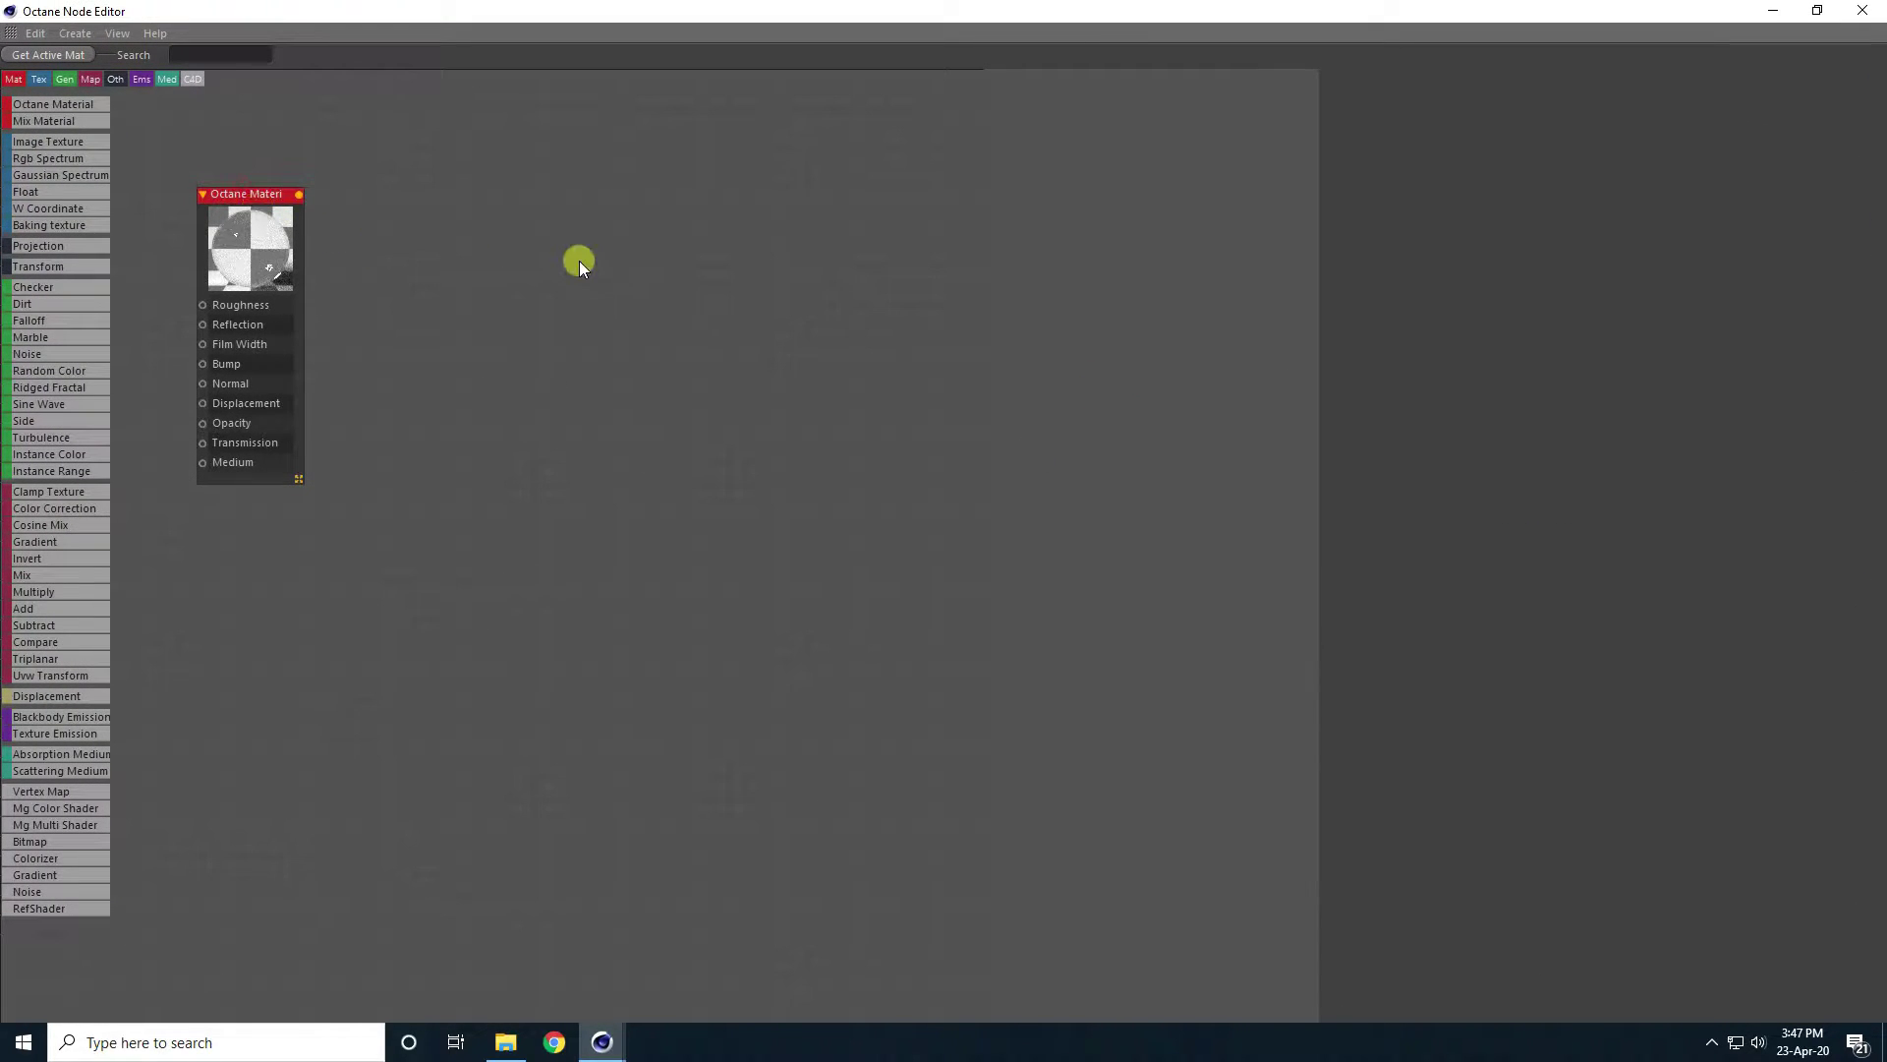
pyautogui.moveTo(248, 195); pyautogui.dragTo(873, 308)
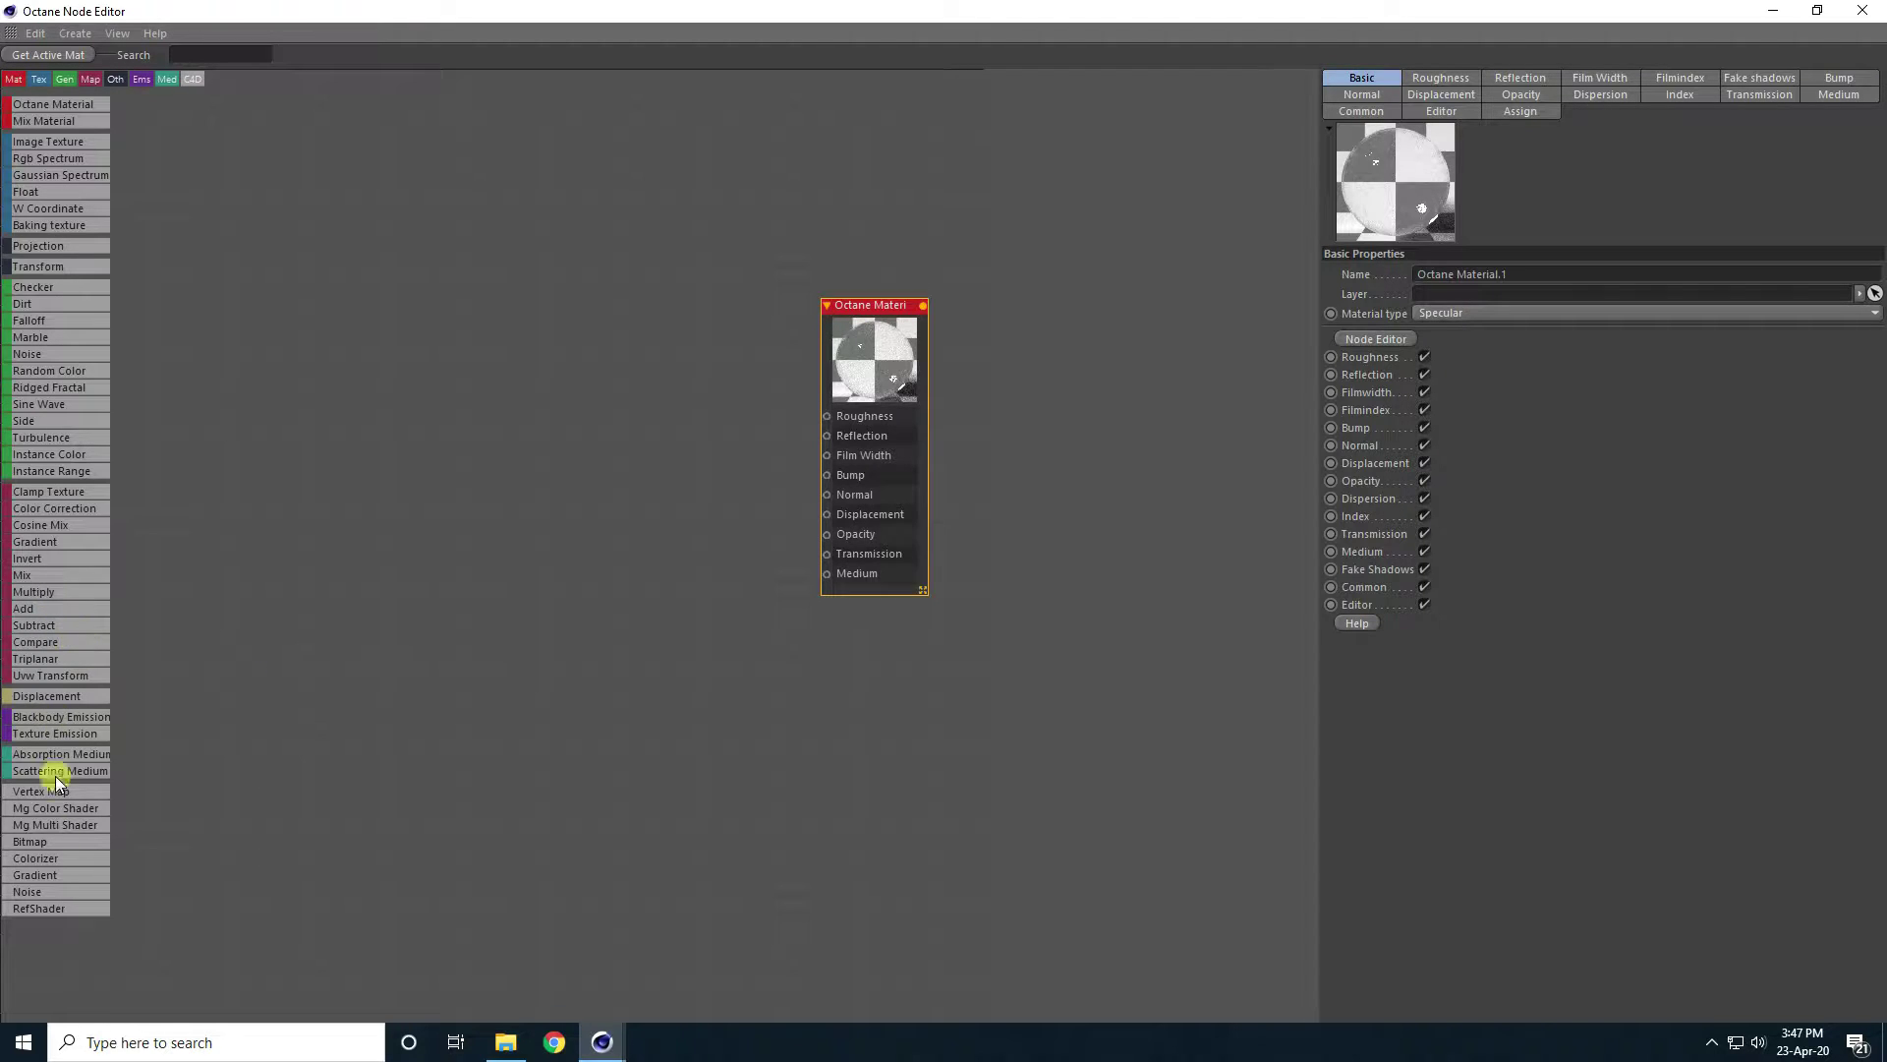
pyautogui.moveTo(30, 894); pyautogui.dragTo(458, 476)
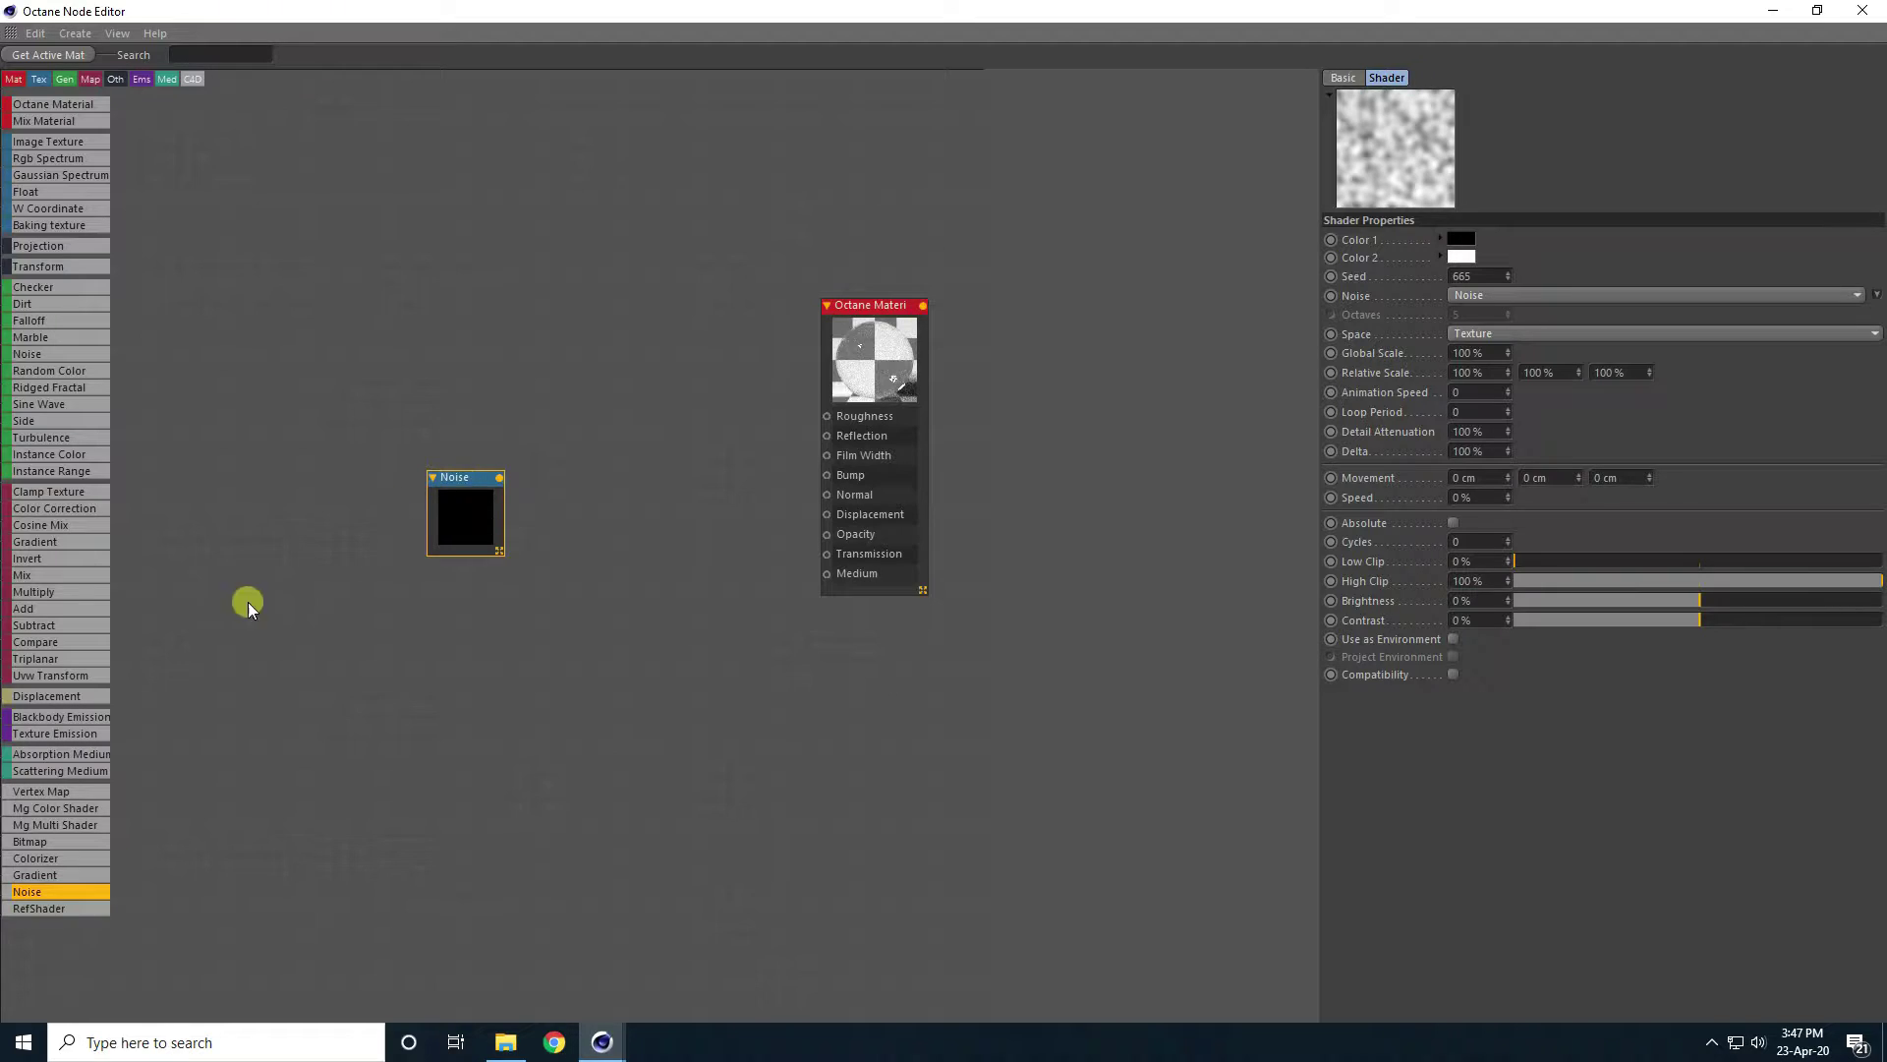
pyautogui.moveTo(18, 700); pyautogui.dragTo(827, 515)
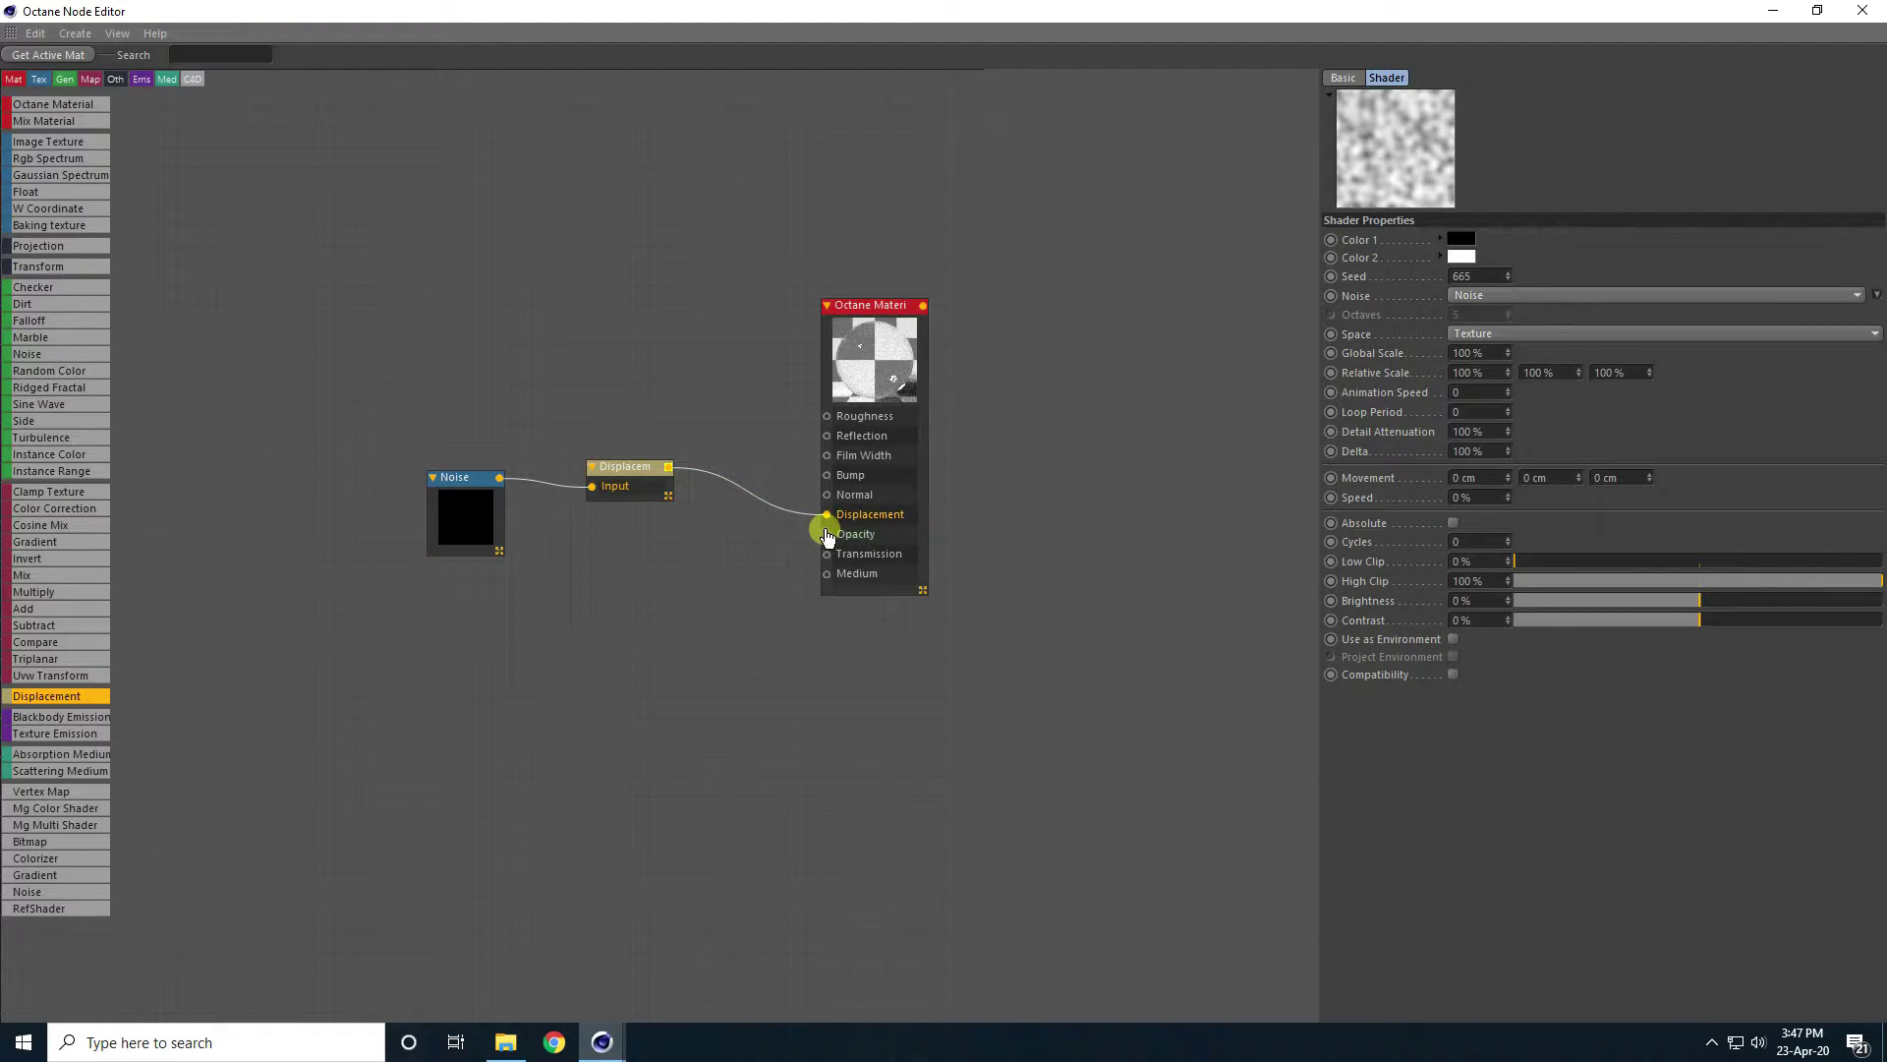
pyautogui.scroll(3, 765, 332)
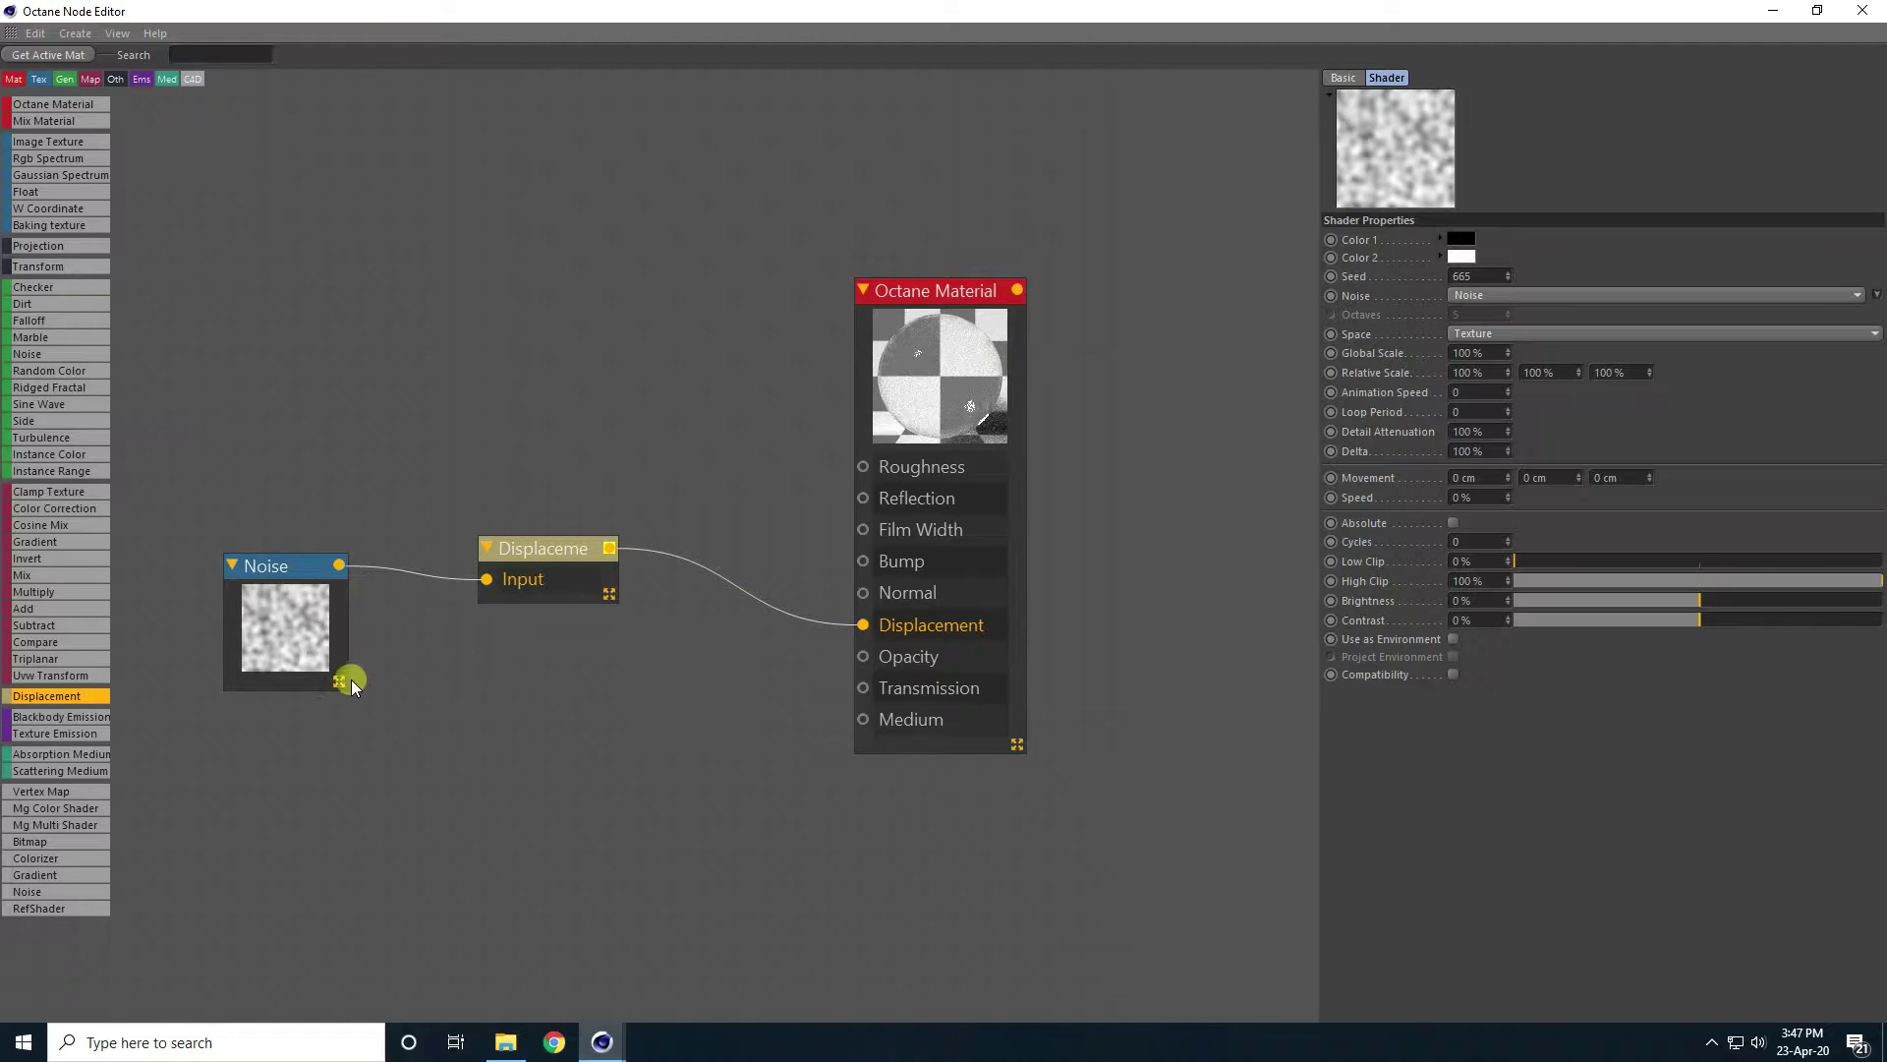
# Set the Displacement node's amount to 0.1 cm and its level of detail to 2048x2048.
pyautogui.click(539, 547)
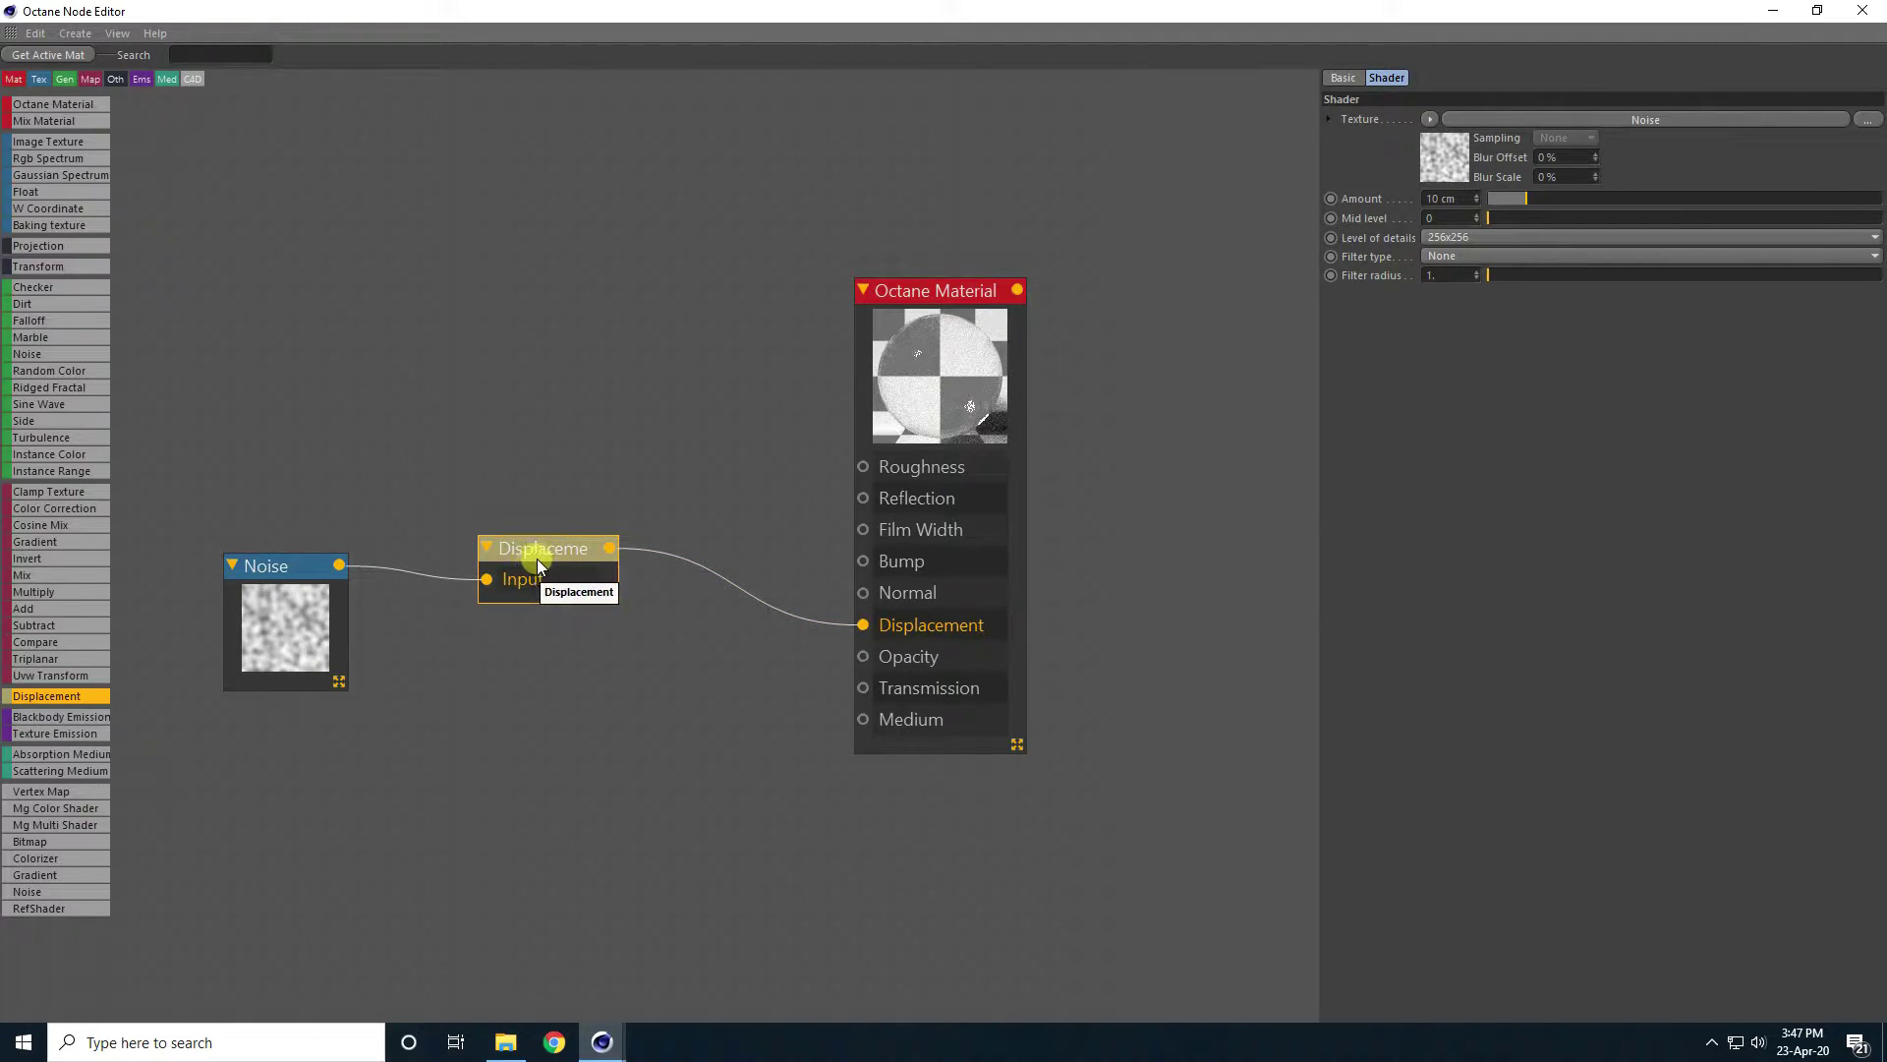
pyautogui.doubleClick(1441, 198)
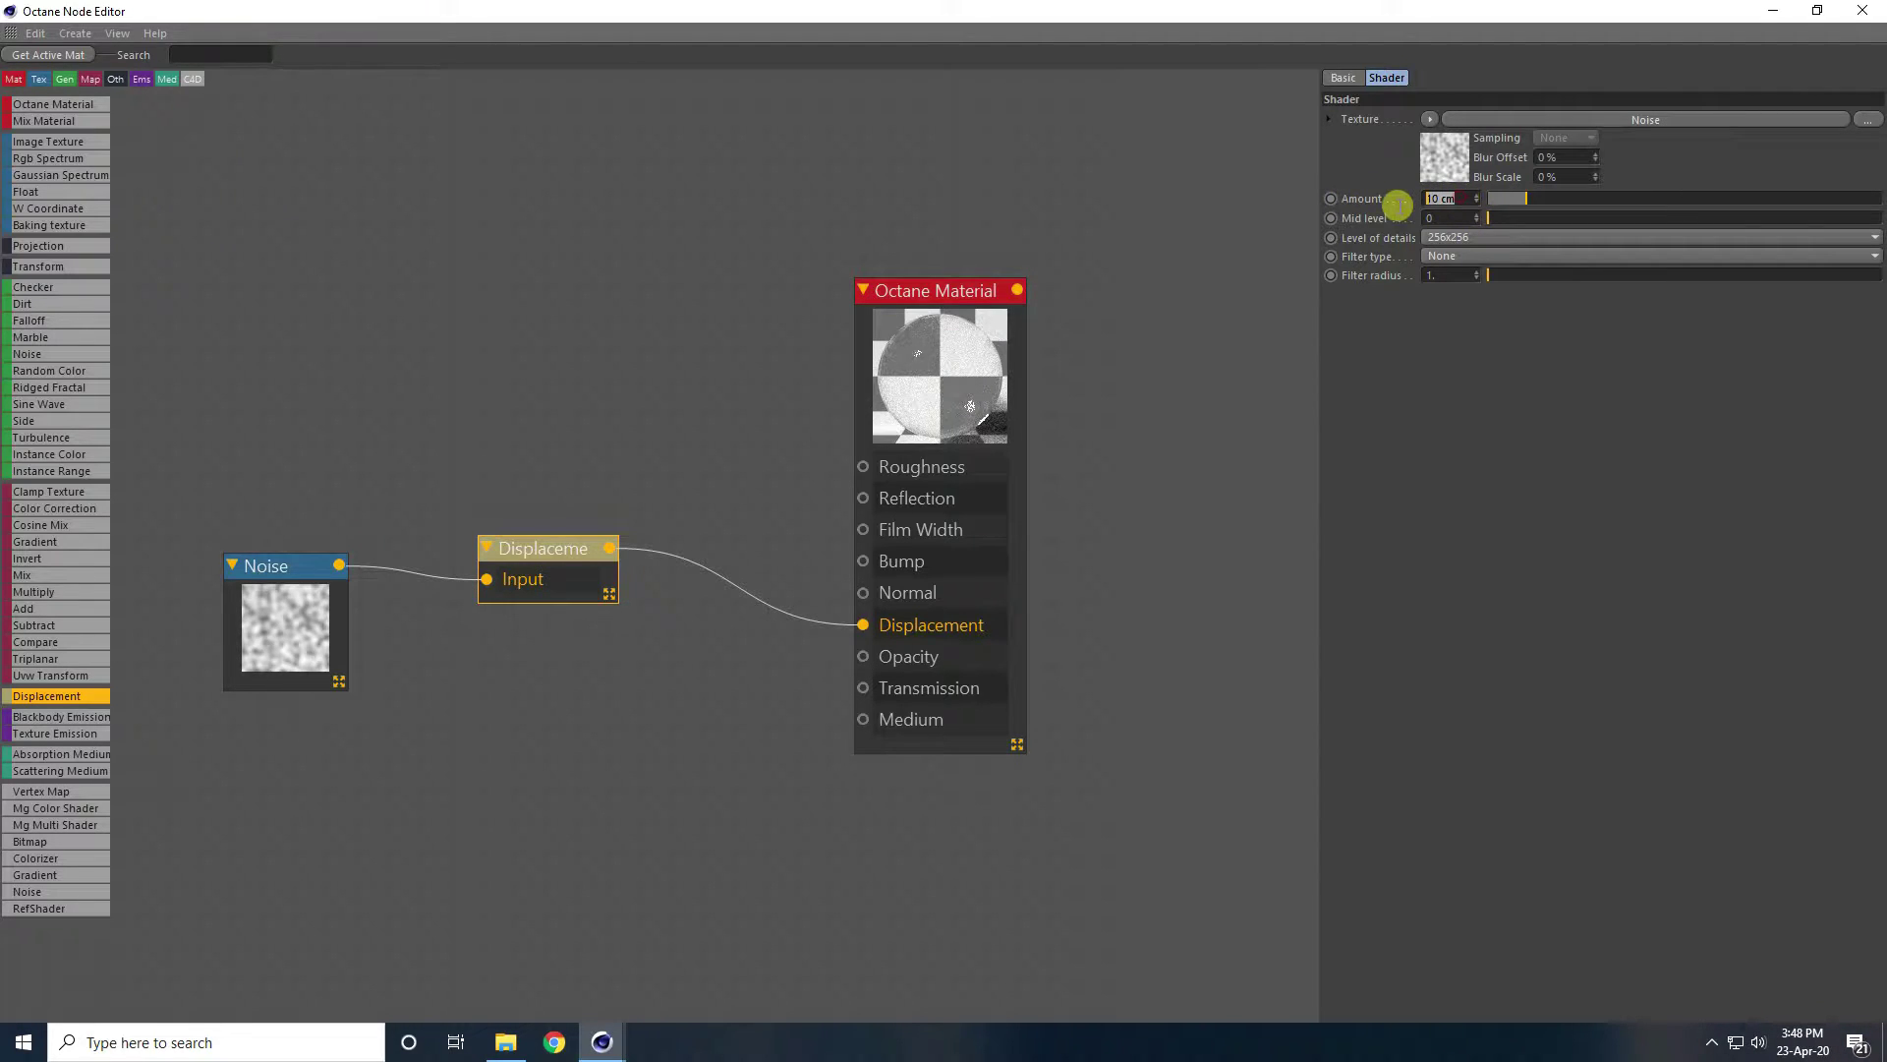
pyautogui.write('0.1')
pyautogui.press('Return')
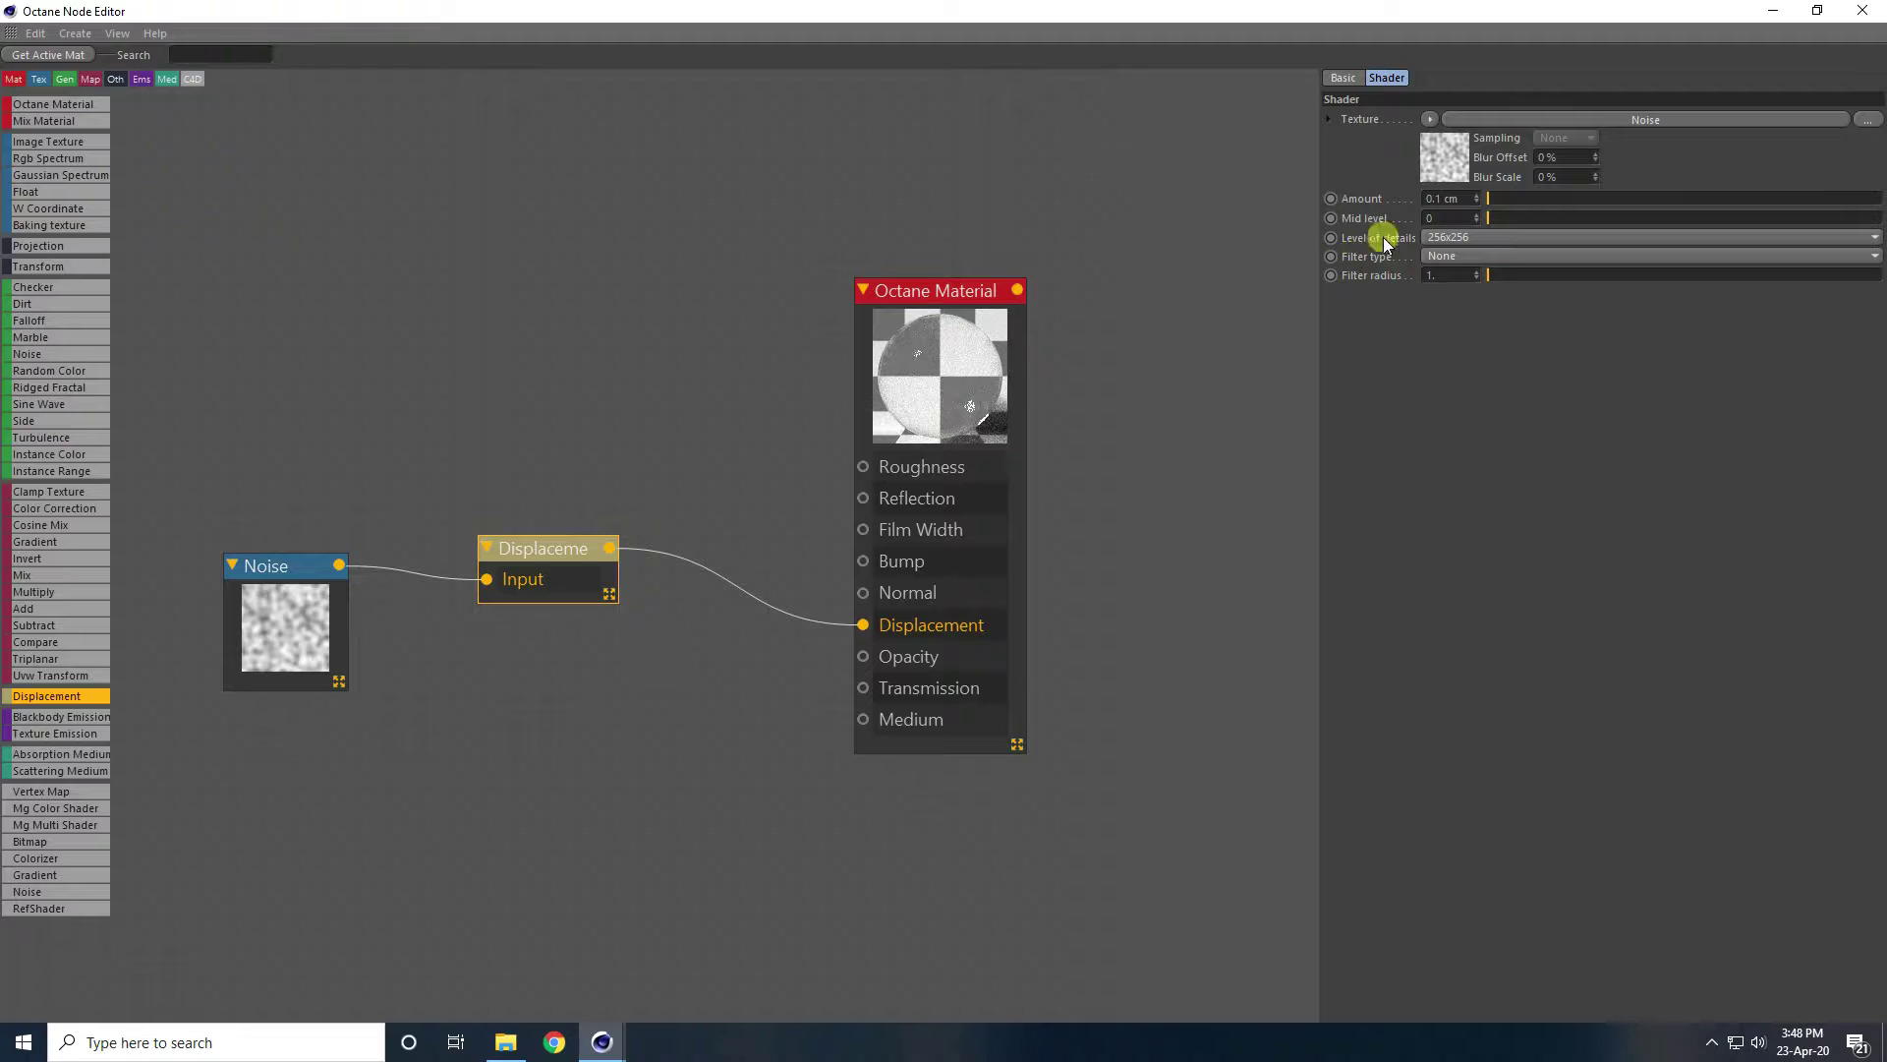
pyautogui.click(1456, 238)
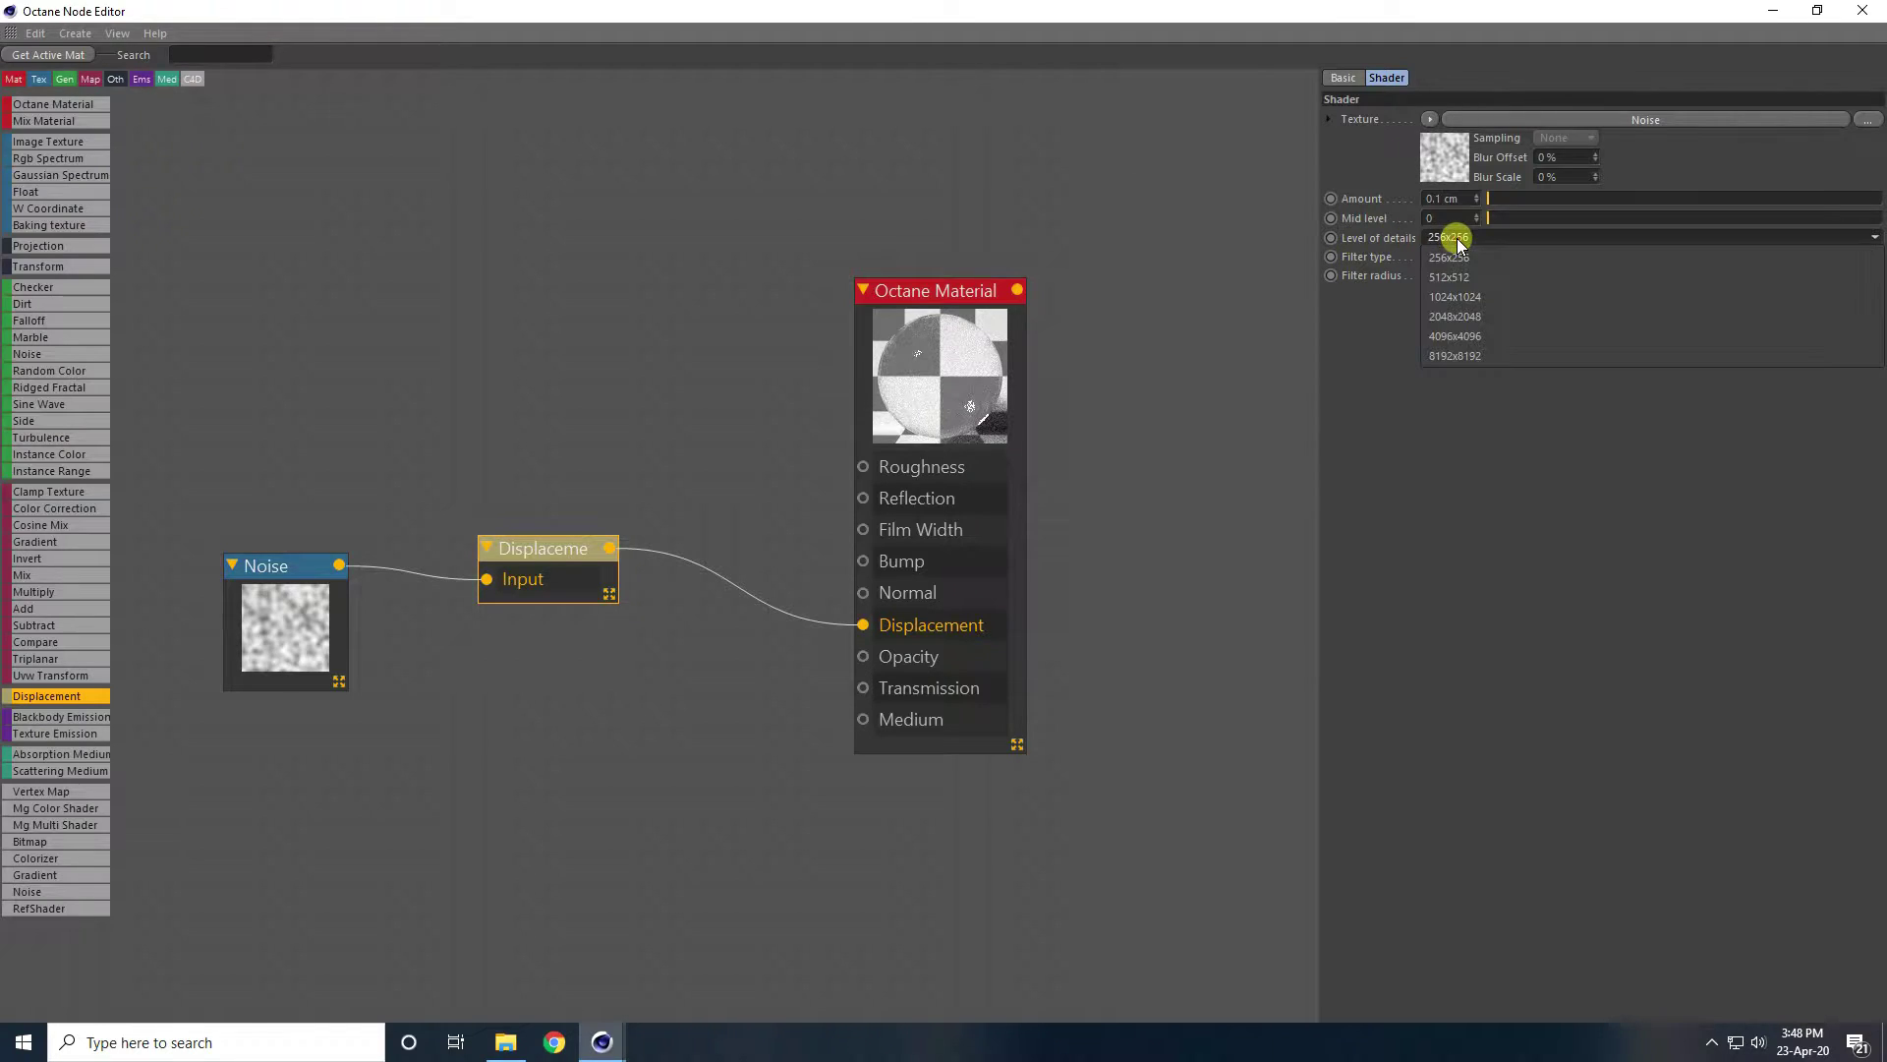
pyautogui.click(1484, 318)
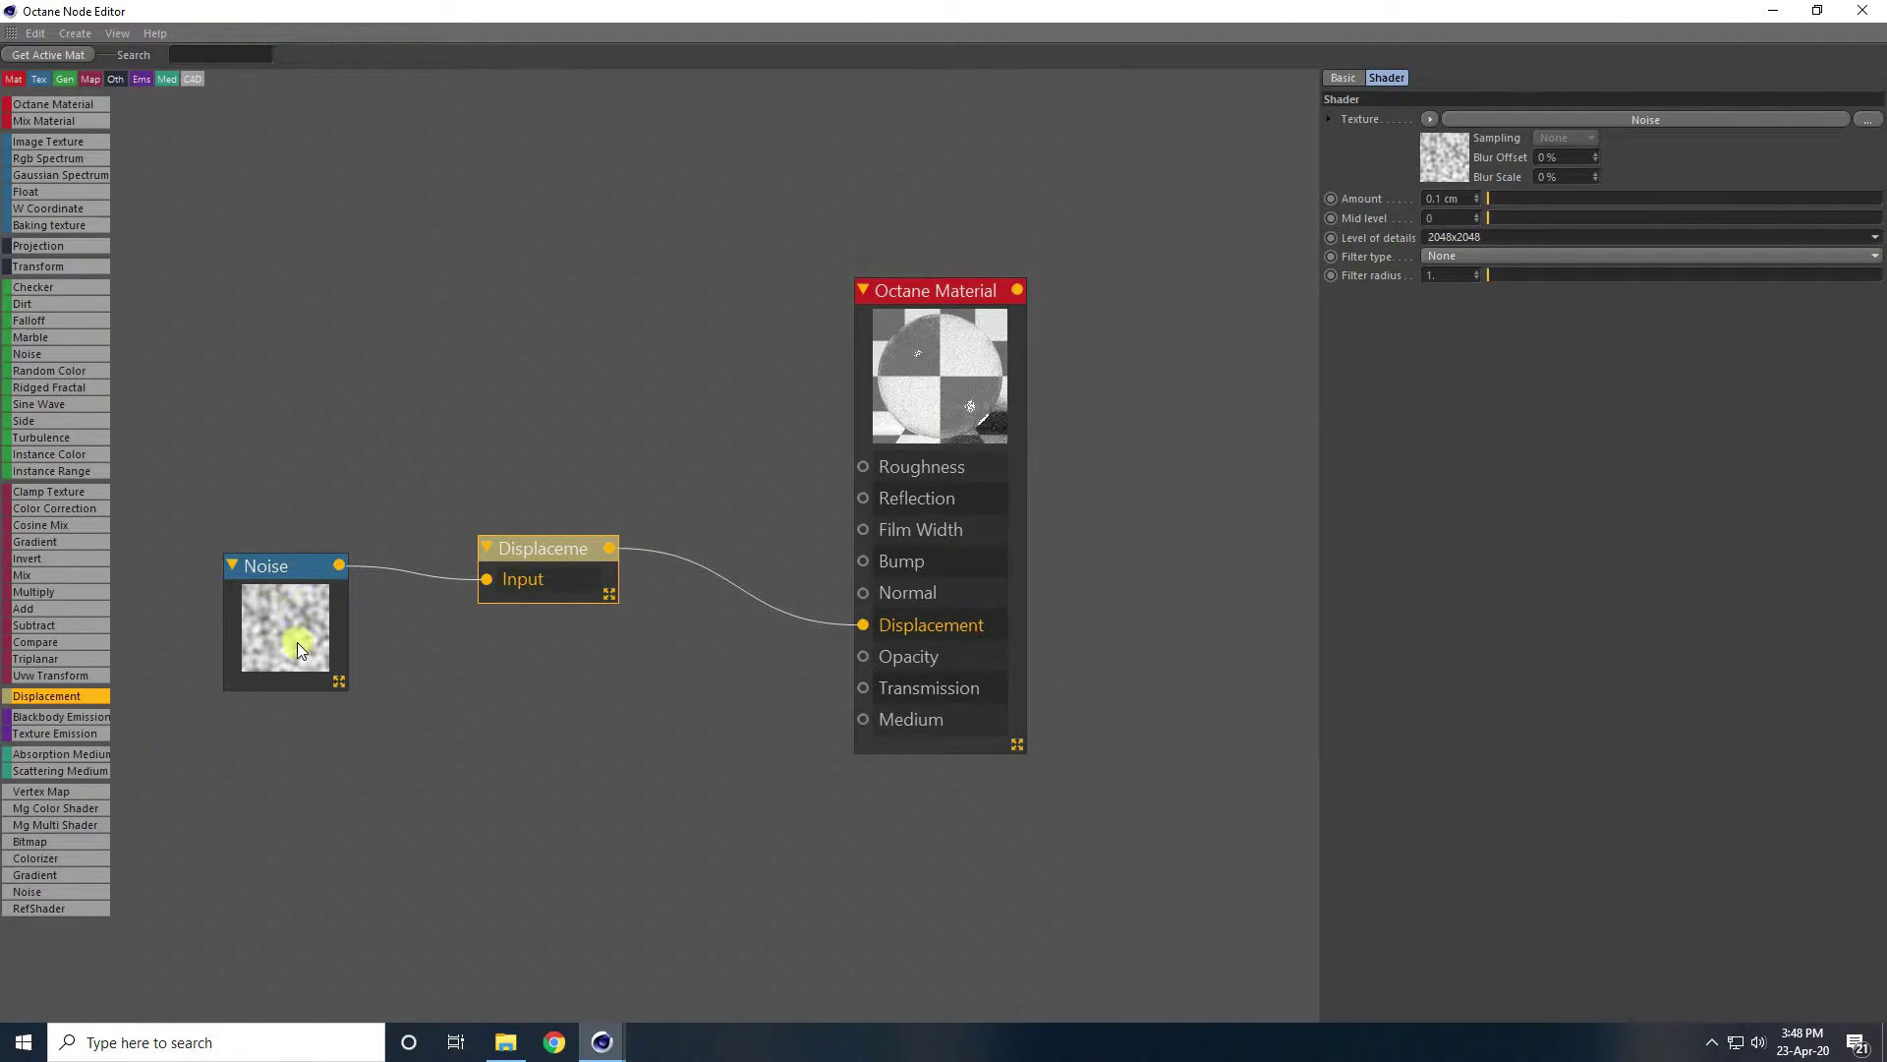
# Set the Noise node's global scale to 20%.
pyautogui.click(281, 617)
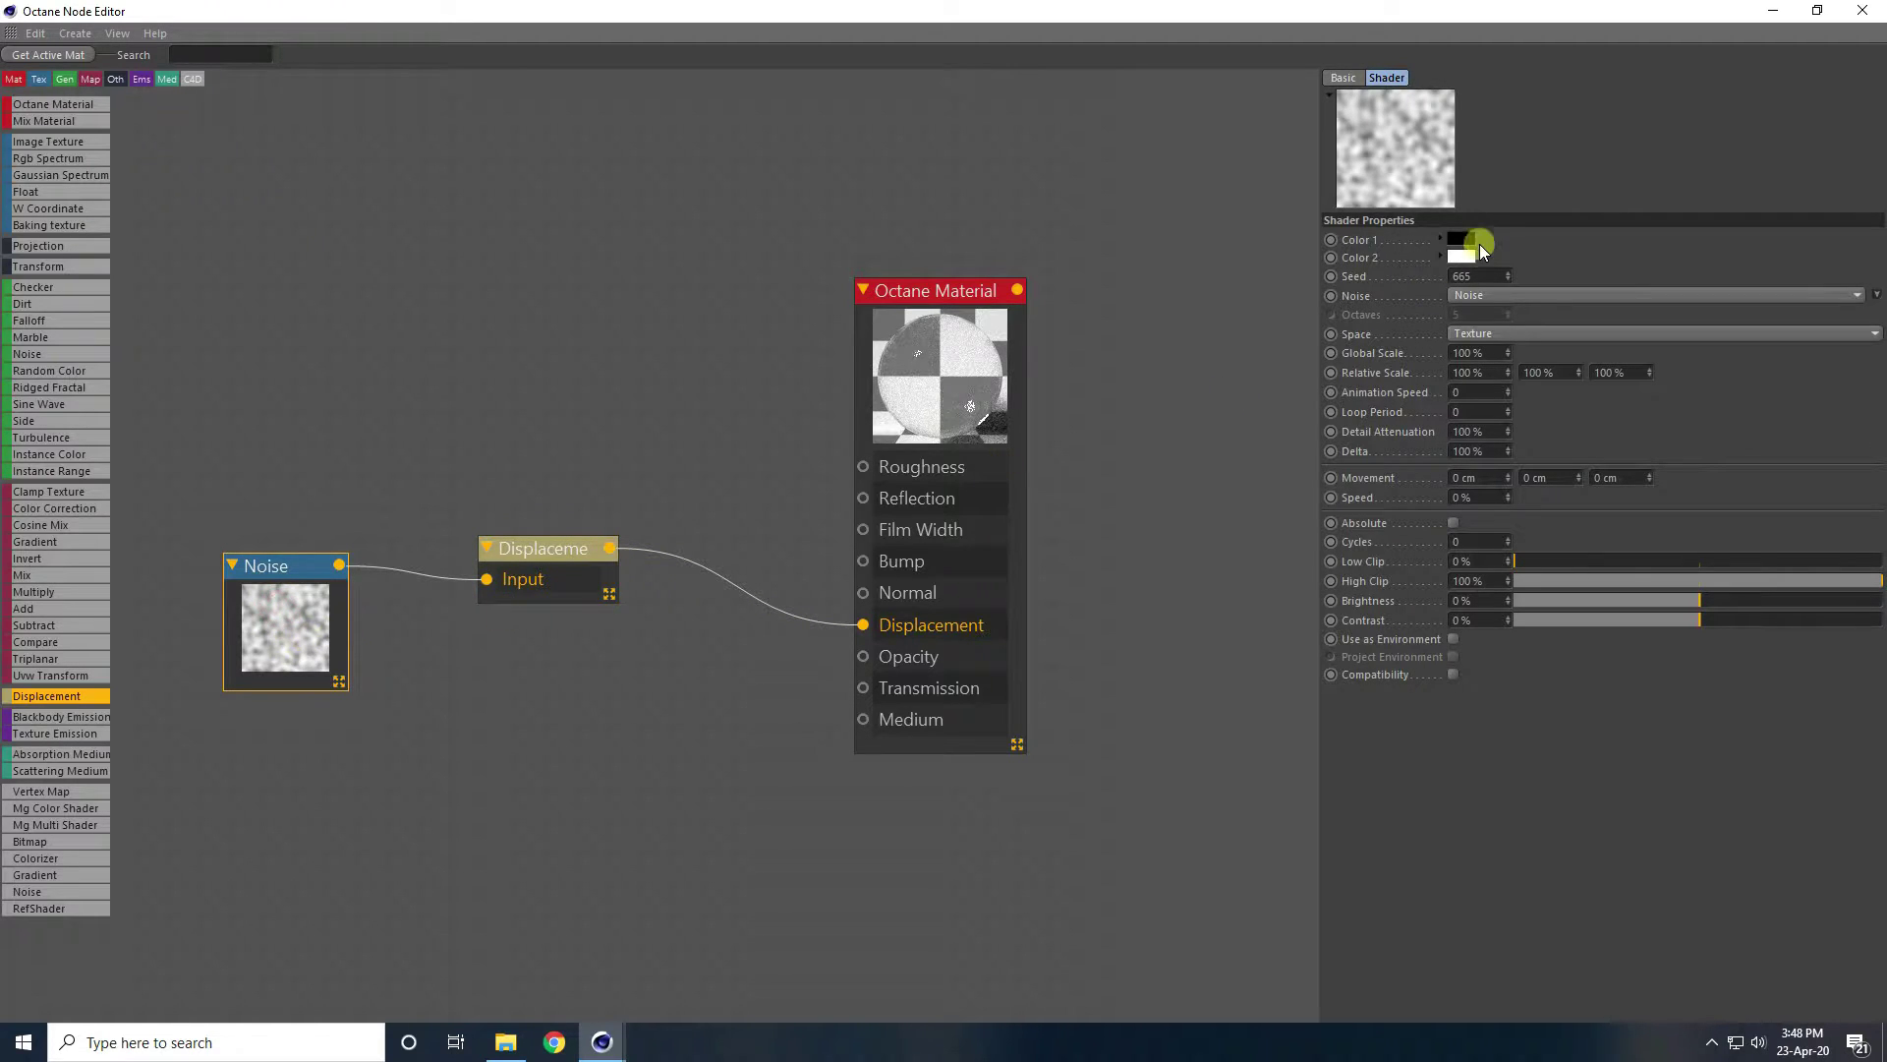
pyautogui.click(1474, 352)
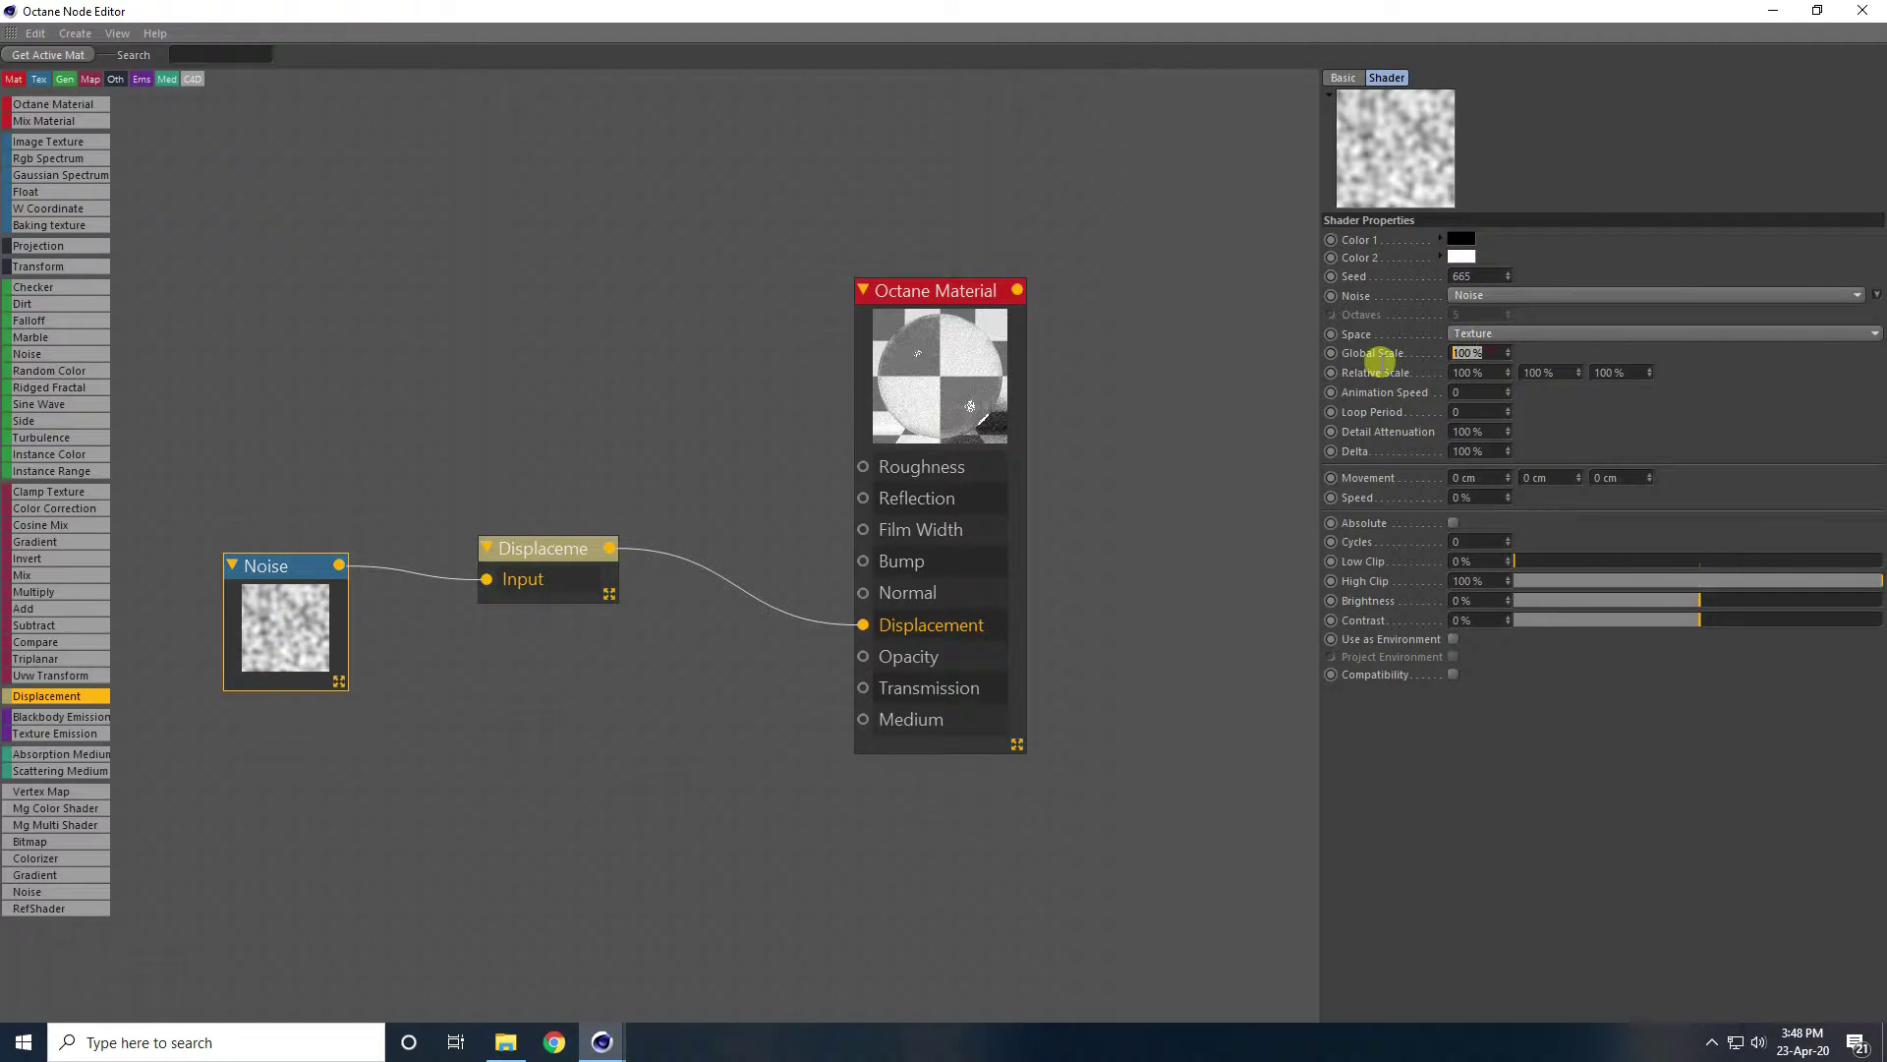
pyautogui.write('20')
pyautogui.press('Return')
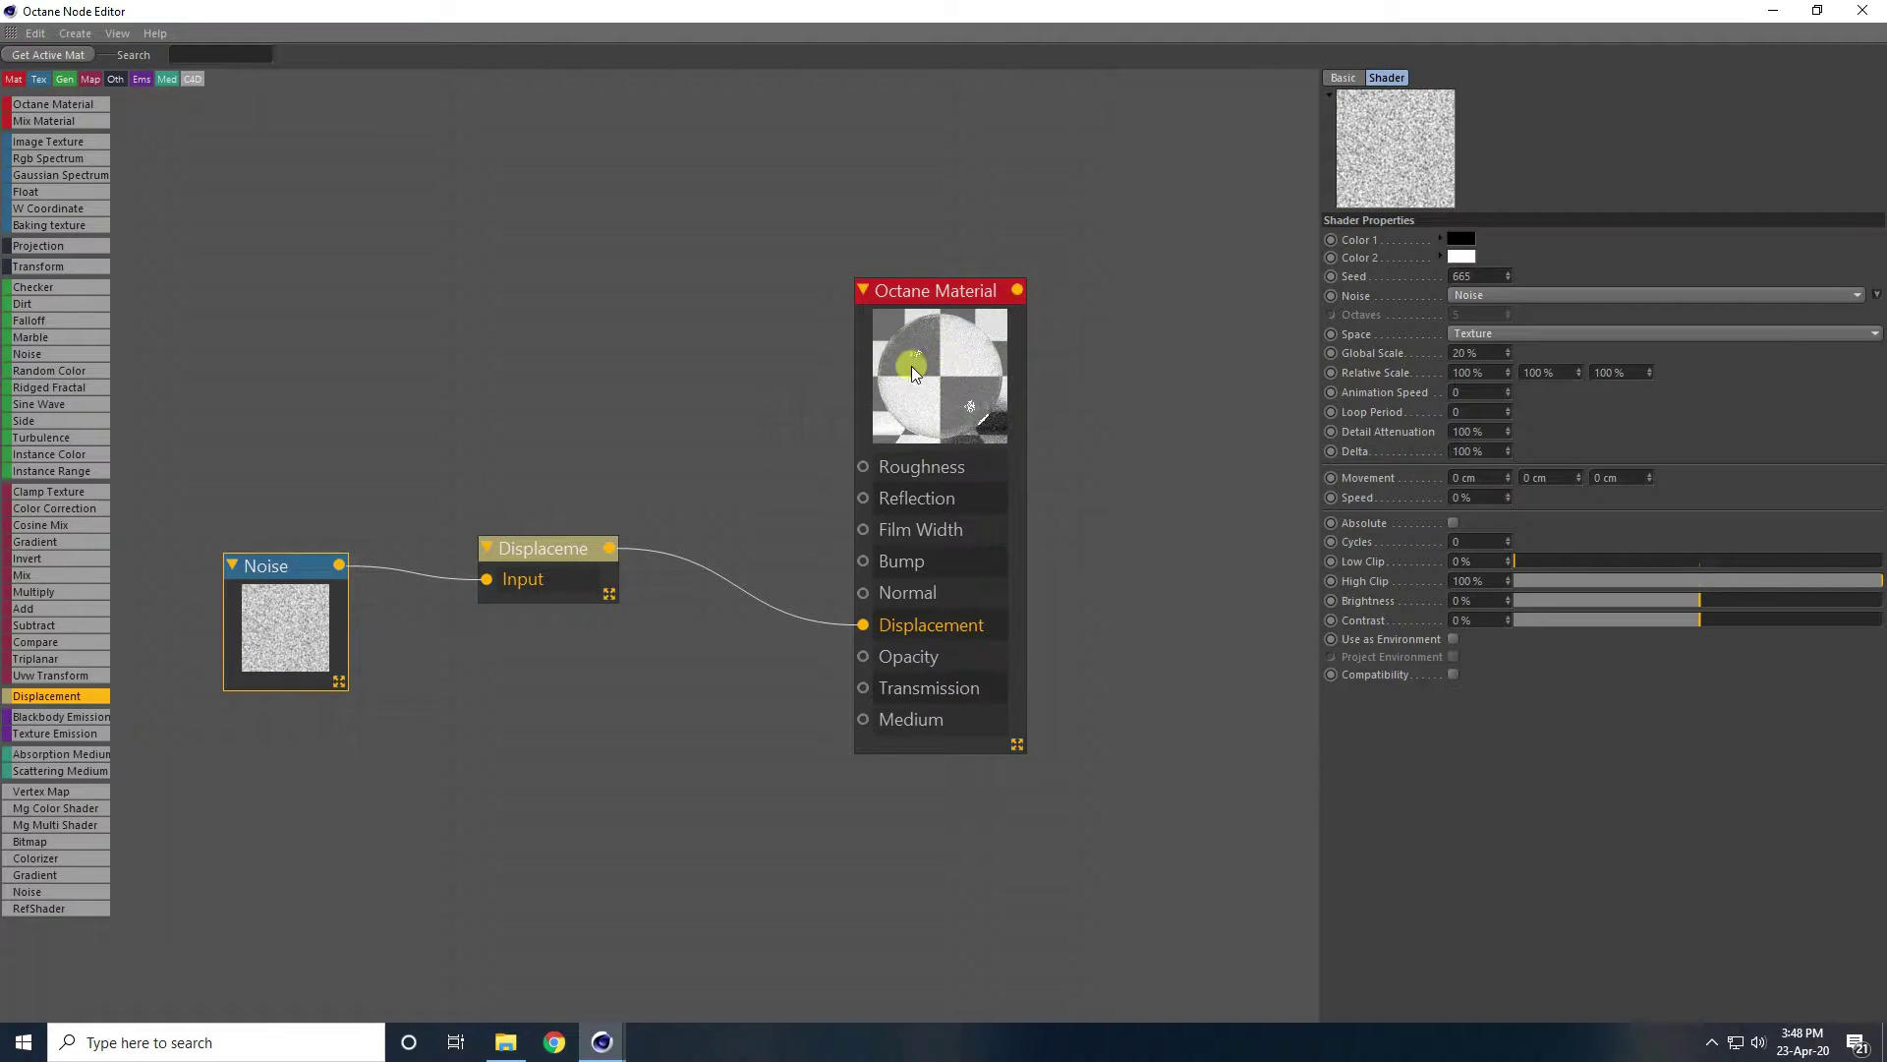
pyautogui.click(1122, 279)
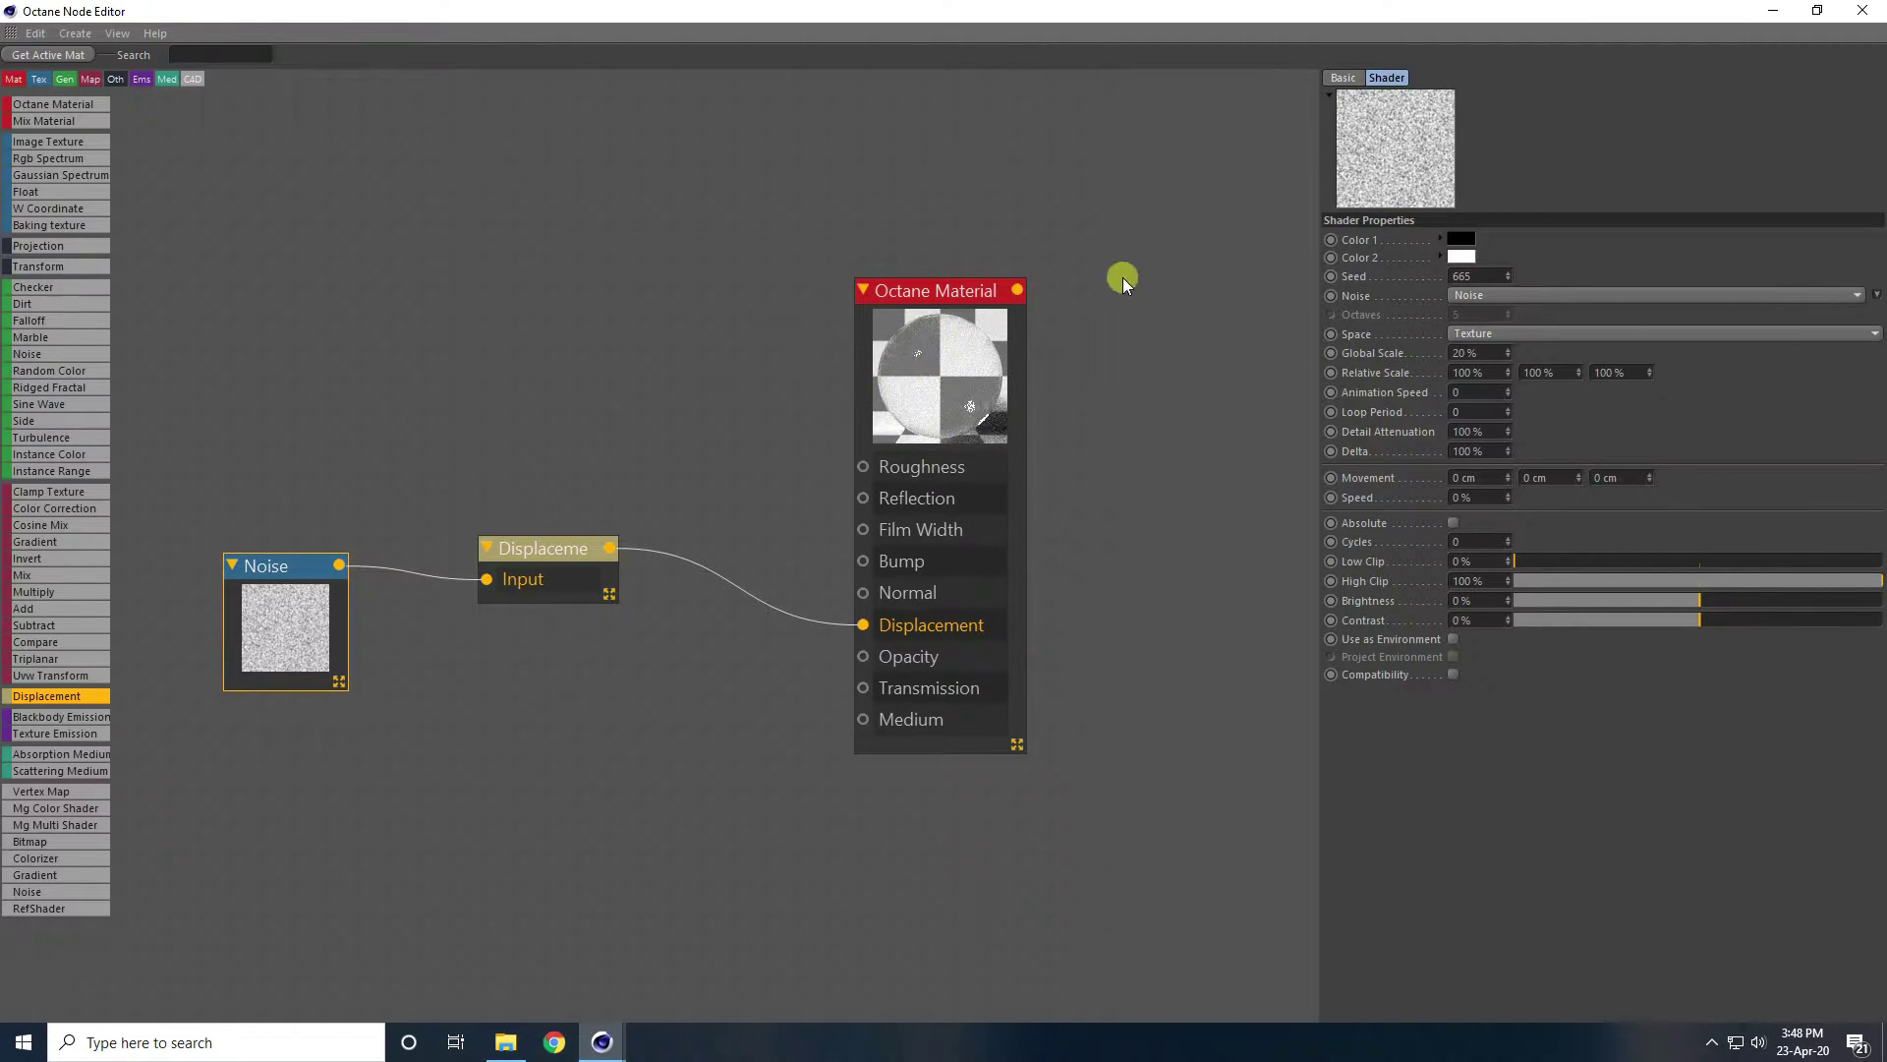
# Close the node graph, apply the specular material to the Plane as the water surface, and close the material's settings.
pyautogui.click(1862, 11)
pyautogui.moveTo(63, 941); pyautogui.dragTo(332, 612)
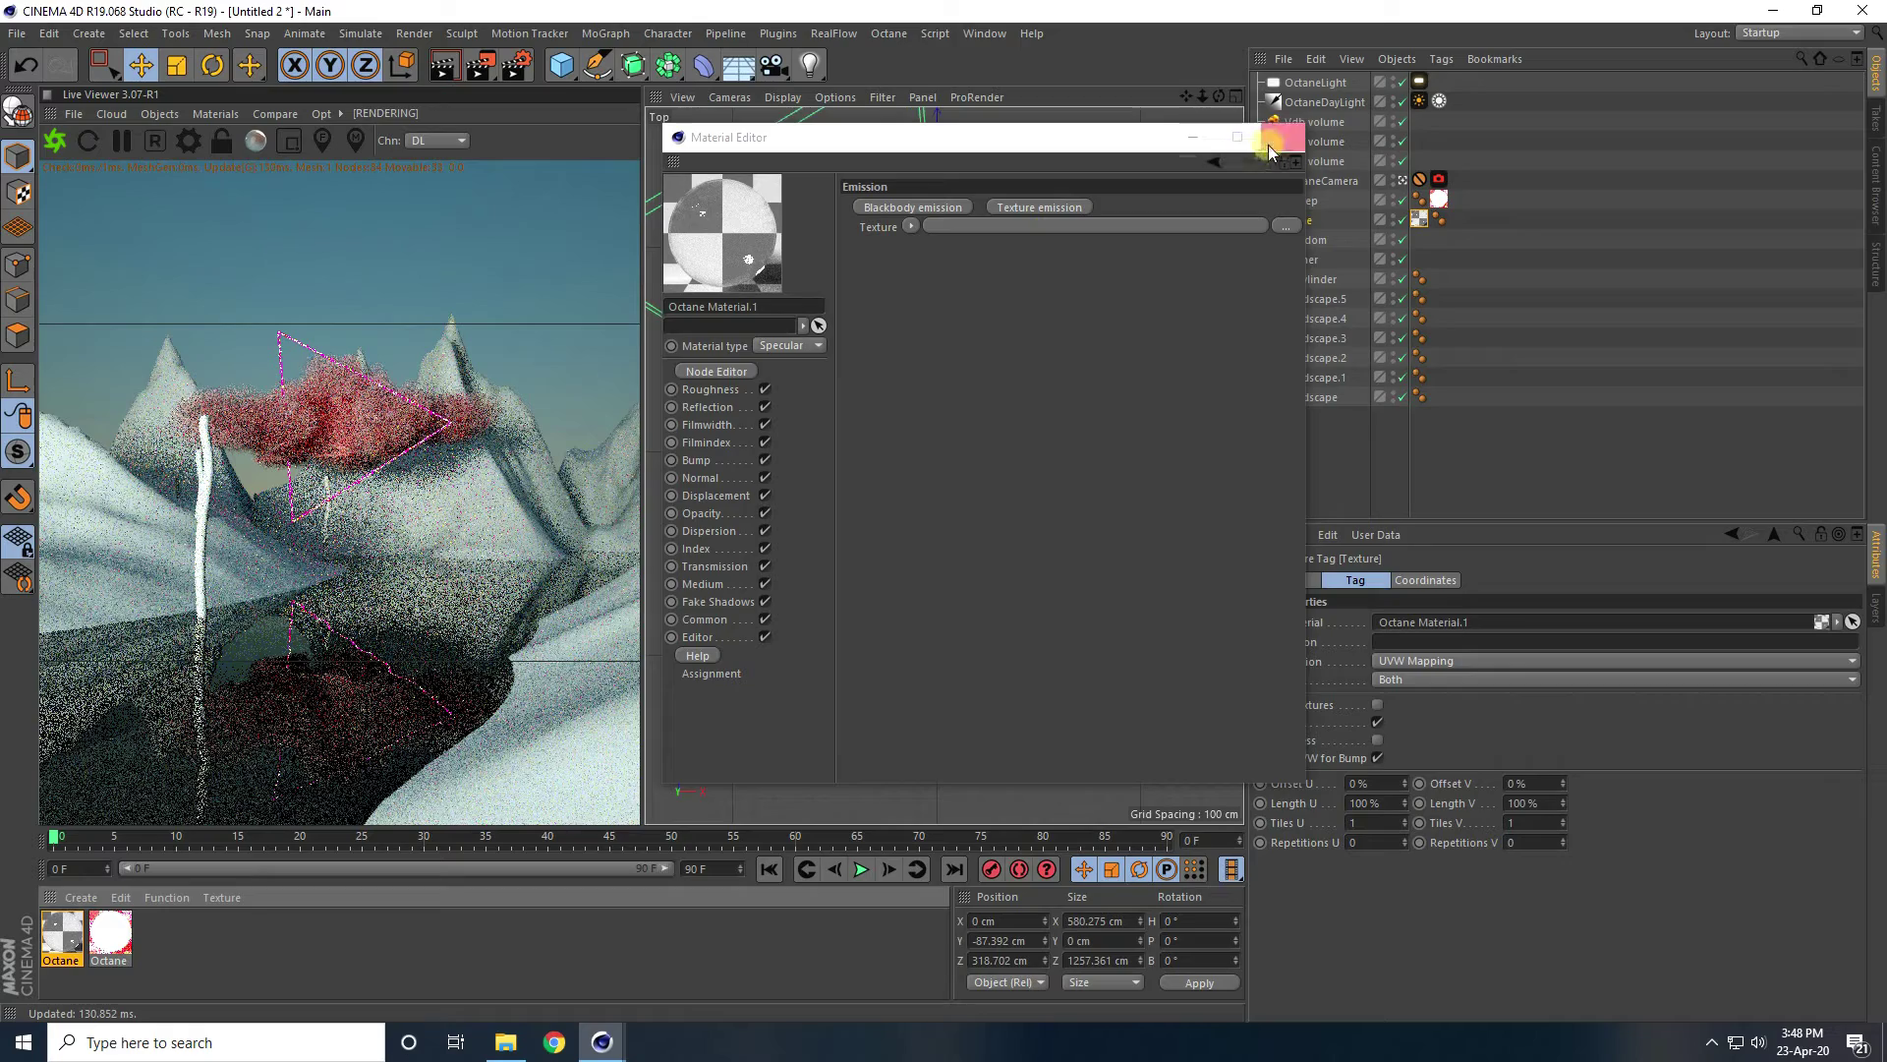
pyautogui.click(1280, 139)
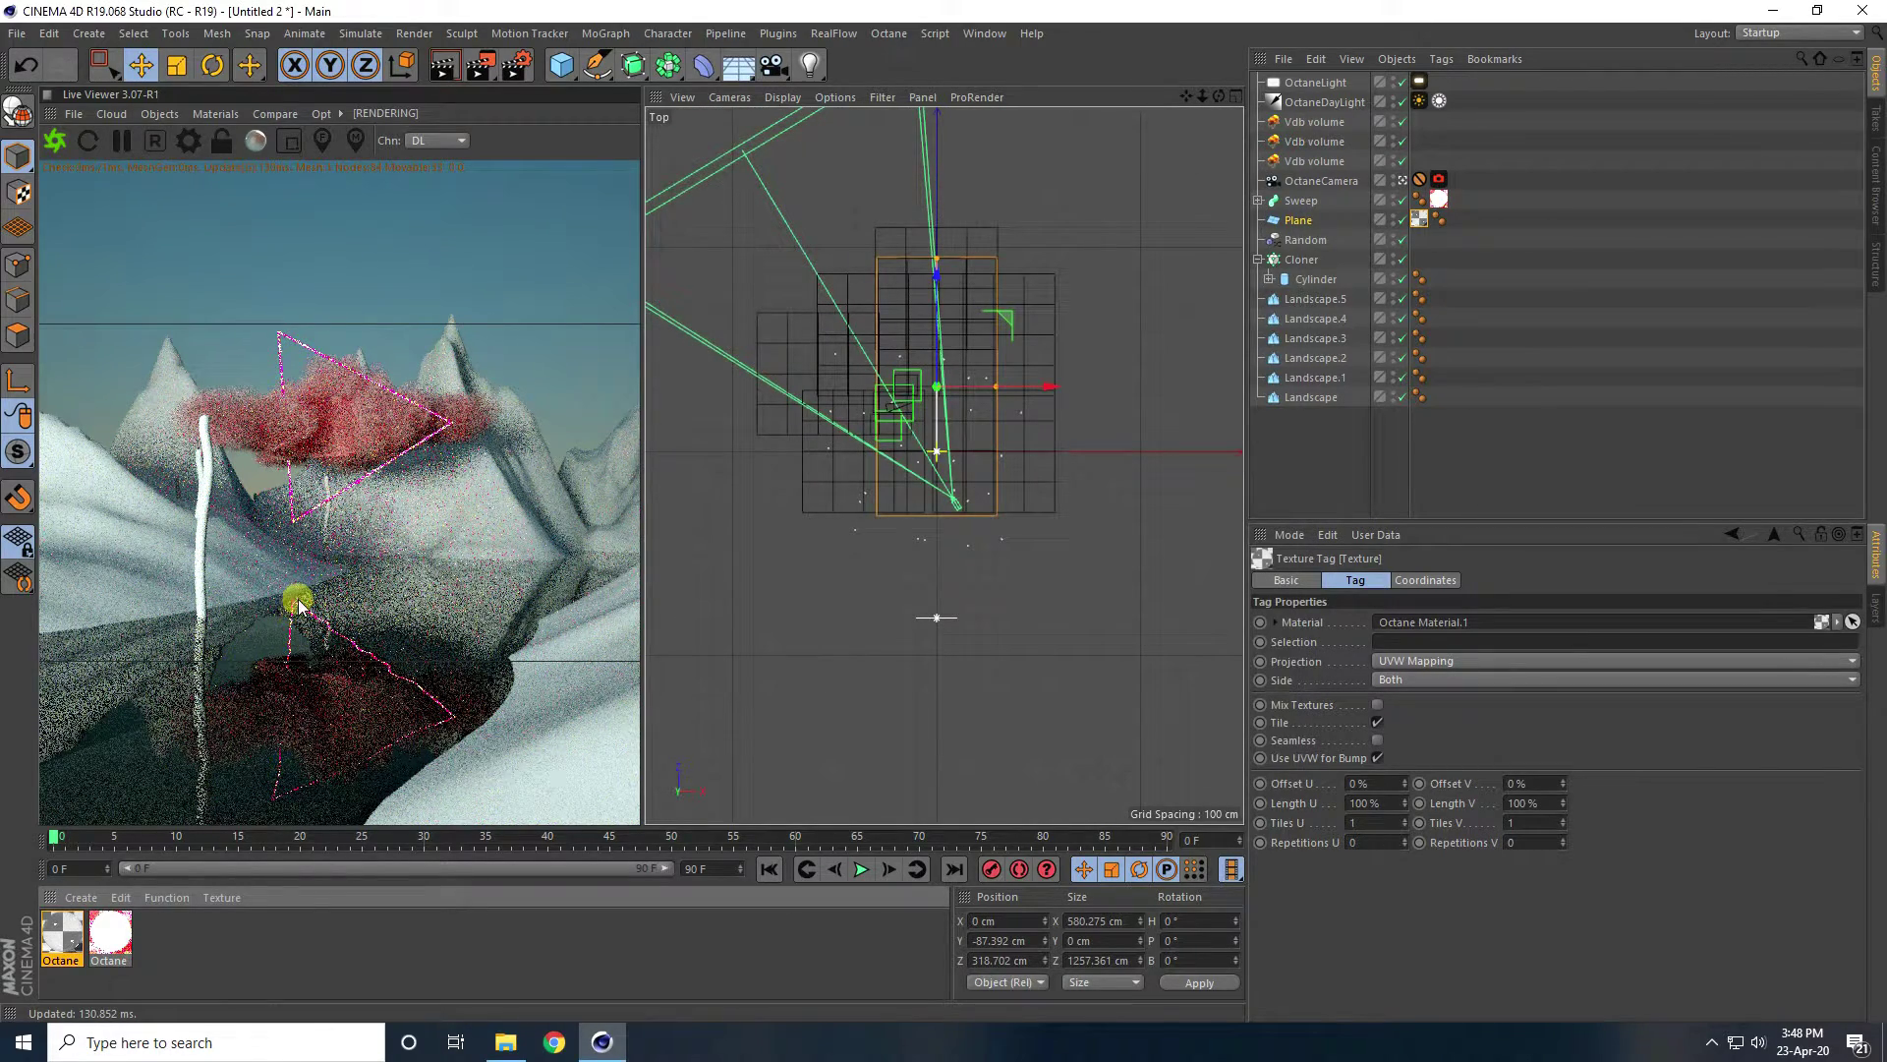
# Widen the live render preview slightly and switch its render mode to PT.
pyautogui.moveTo(644, 438); pyautogui.dragTo(670, 439)
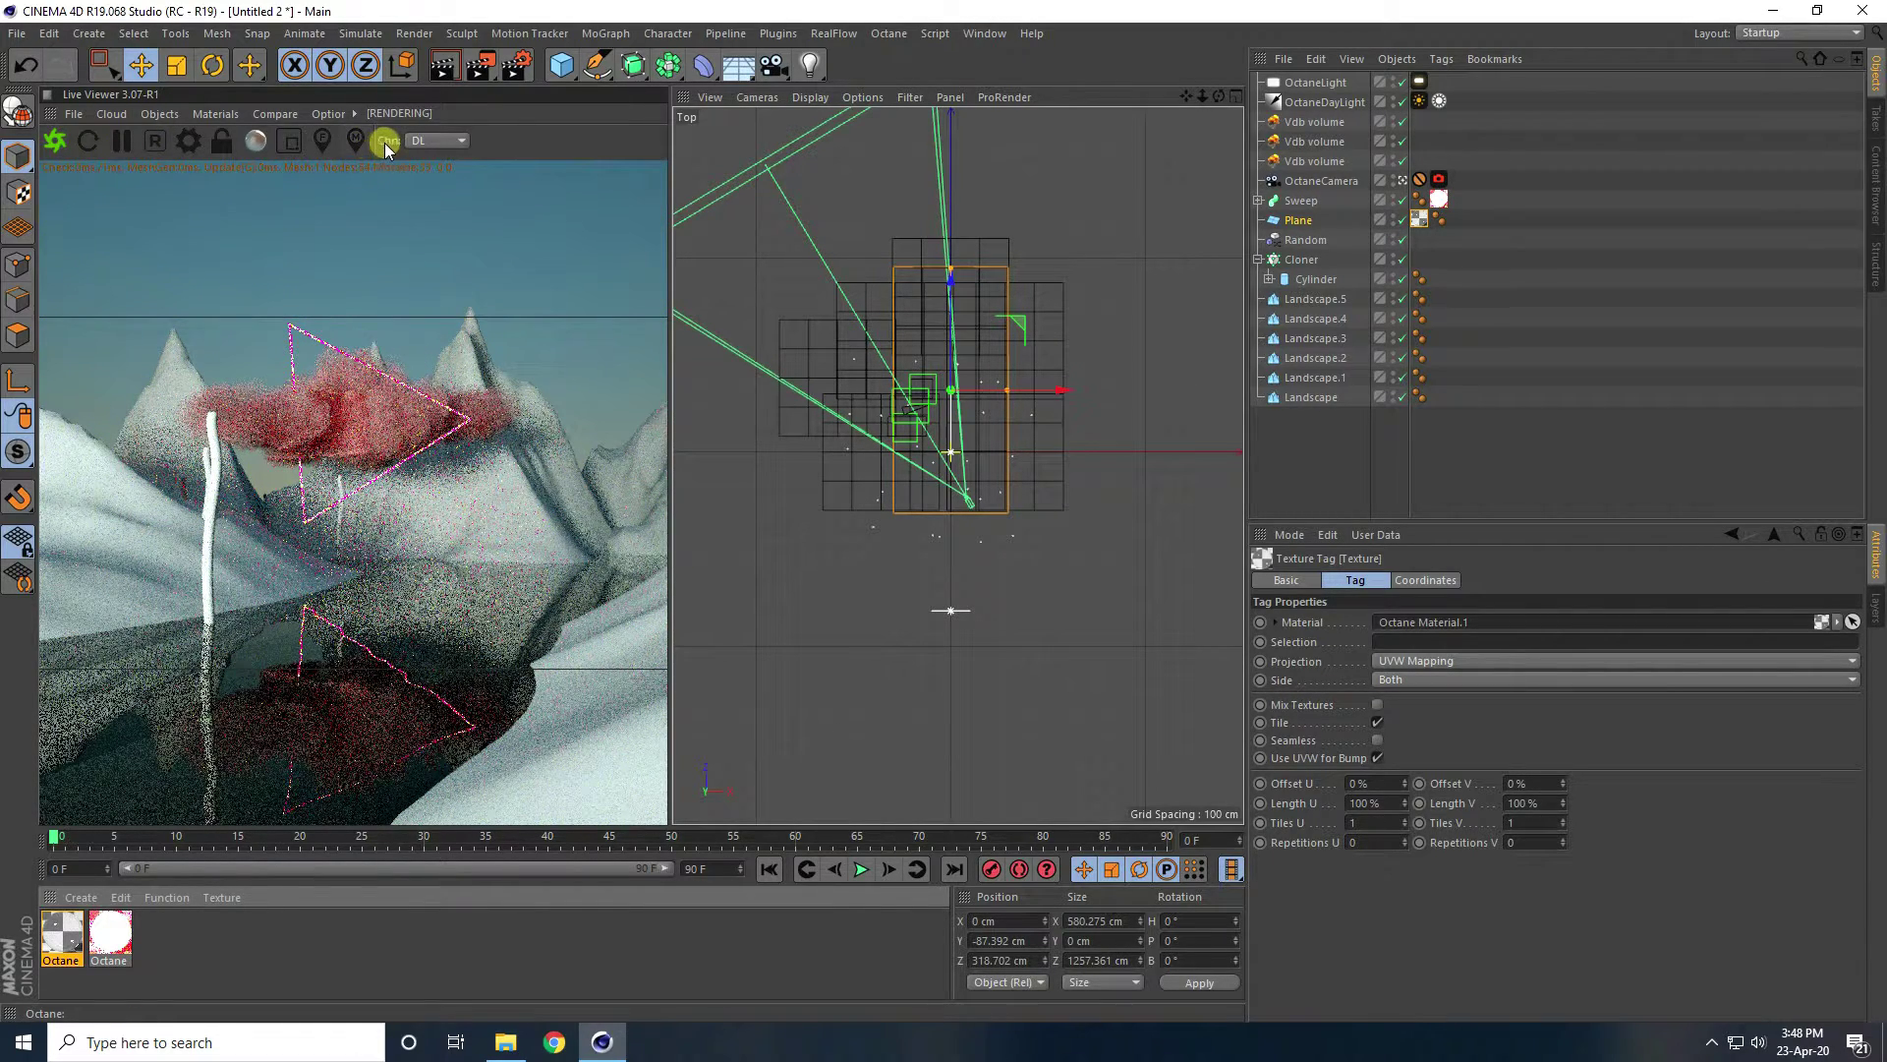
pyautogui.click(438, 140)
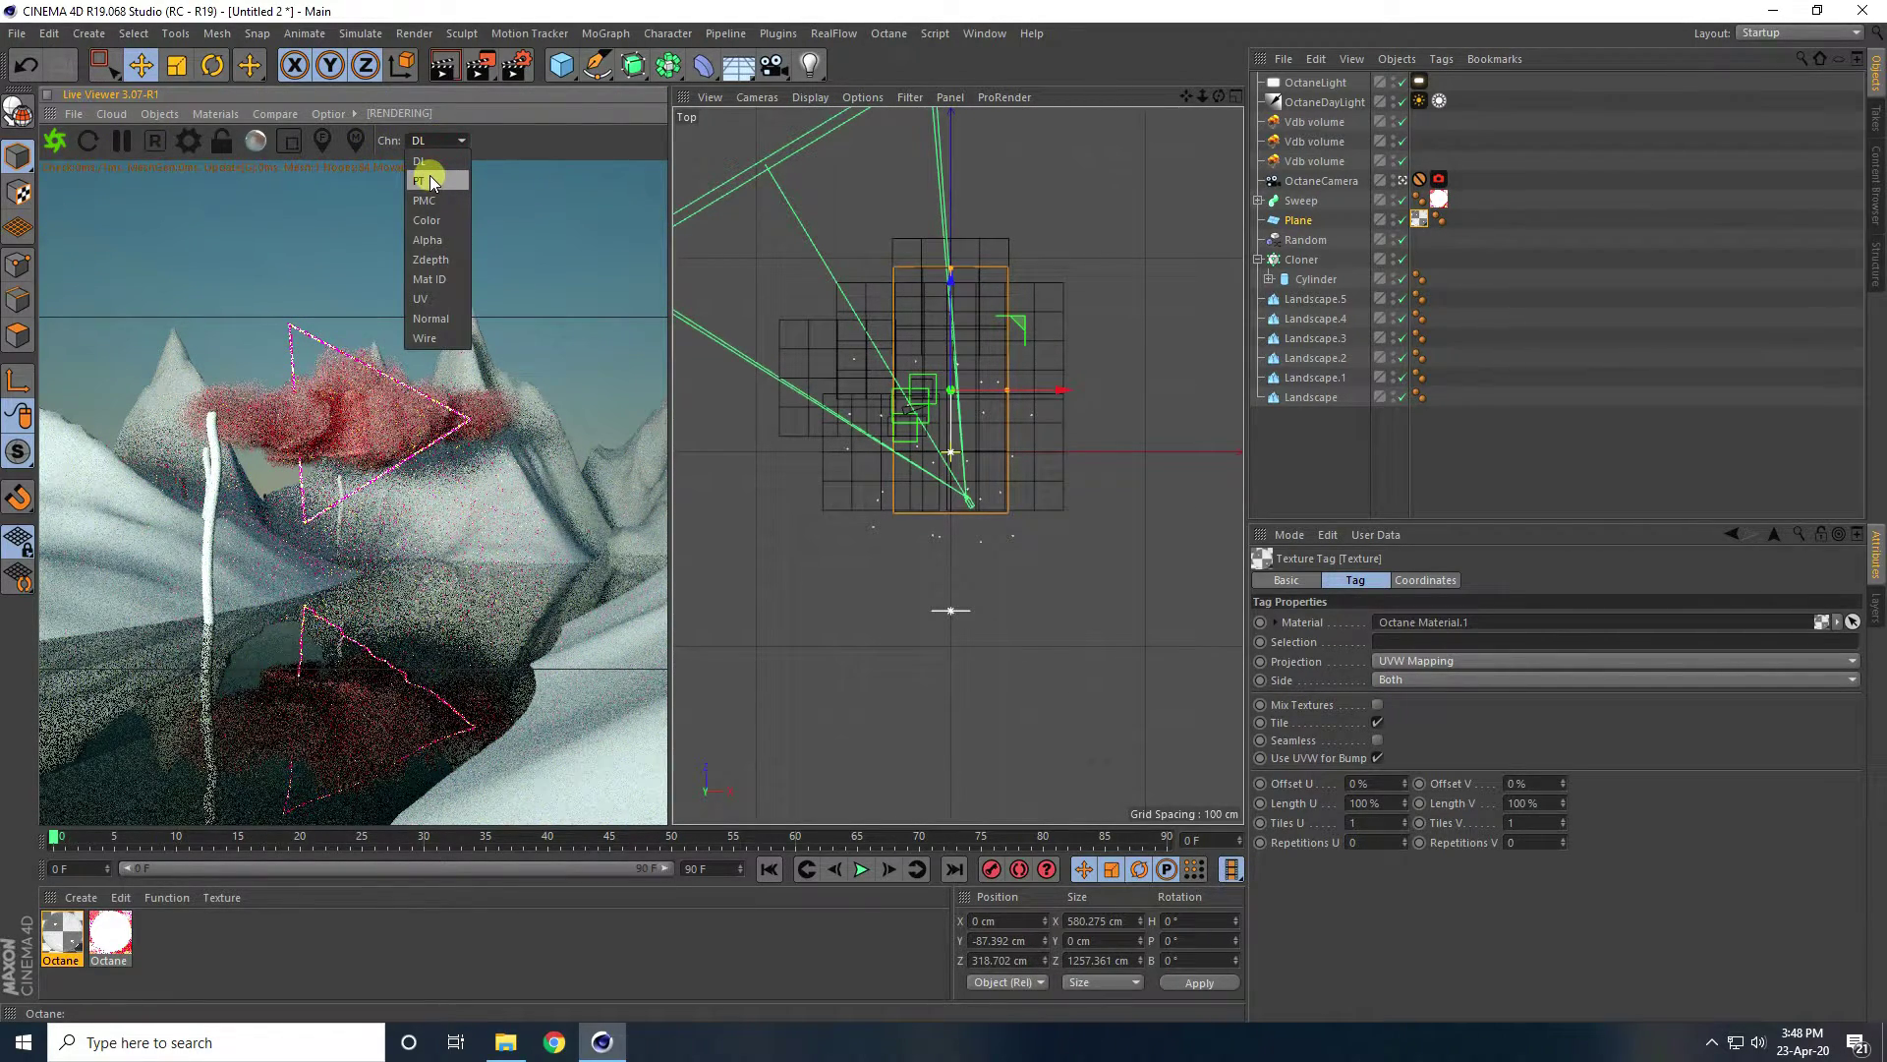
pyautogui.click(429, 177)
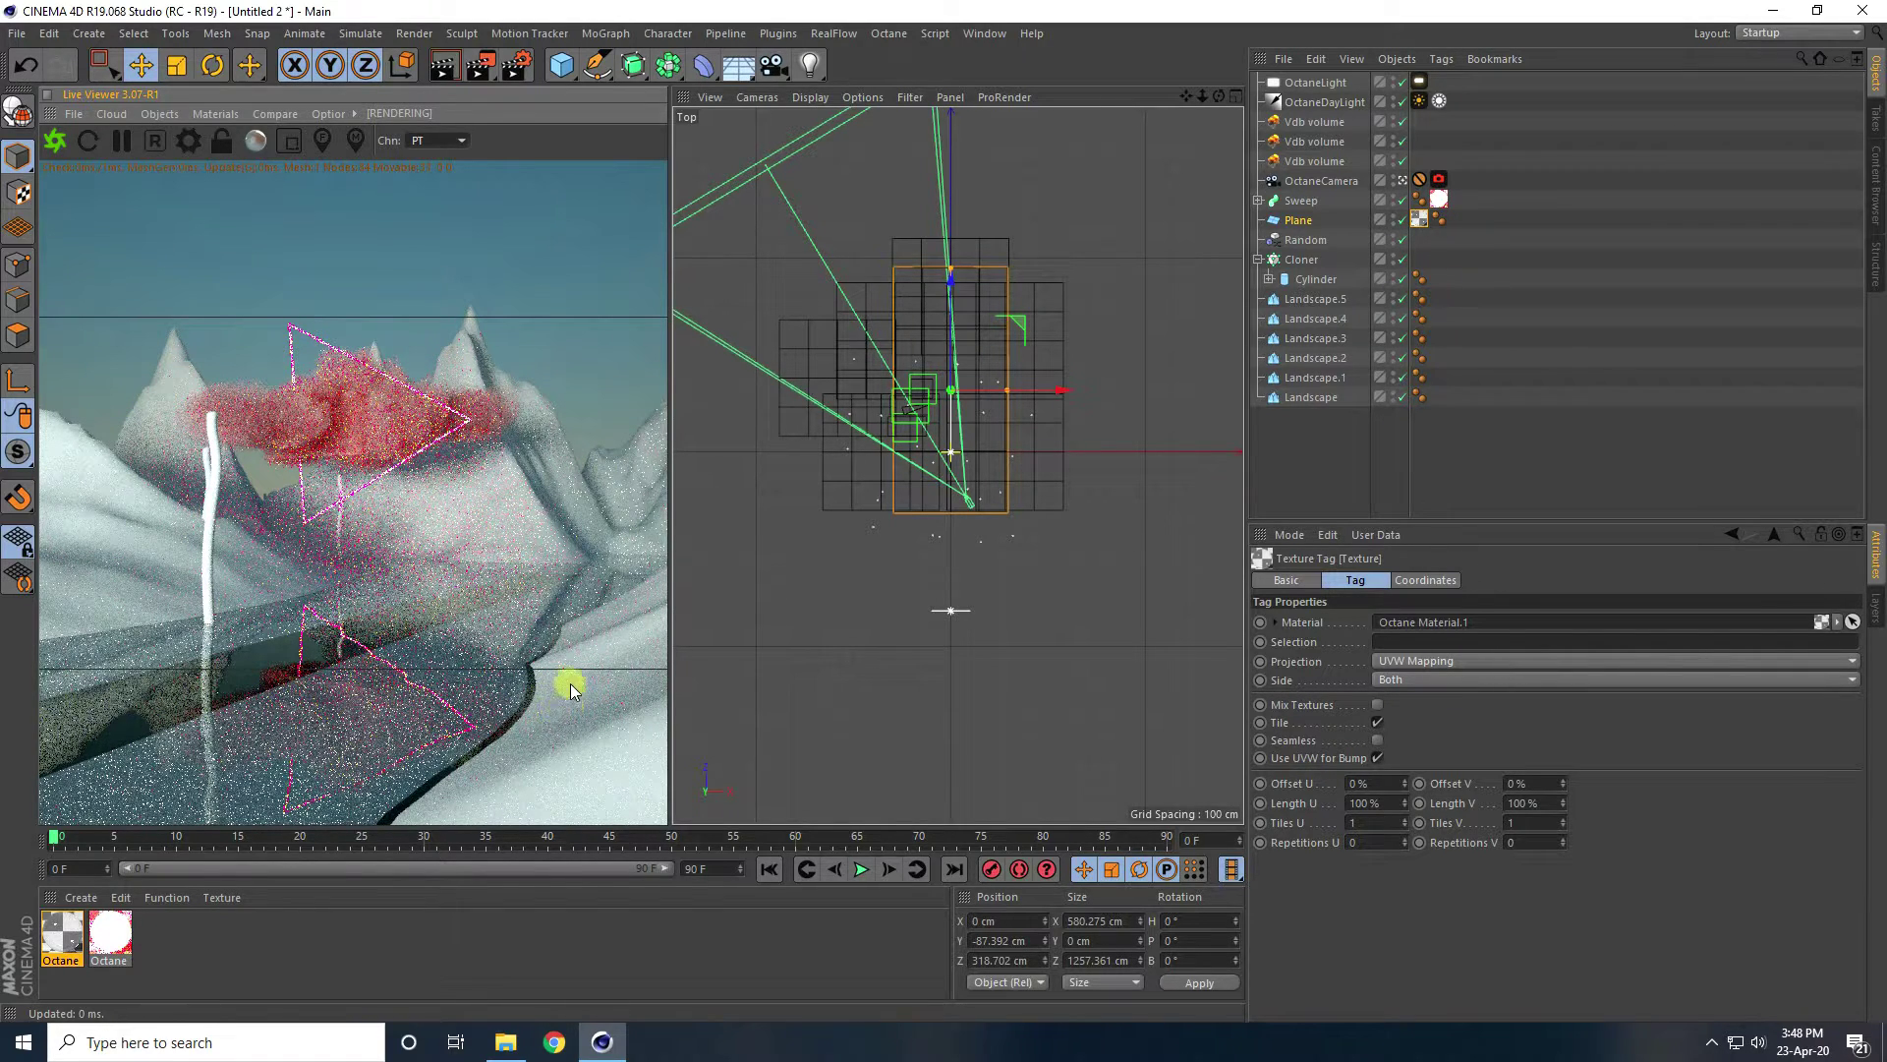
# Move Landscape to about -432 cm and Landscape.1 to about 393 cm in X, widening the gap over the water.
pyautogui.click(1309, 394)
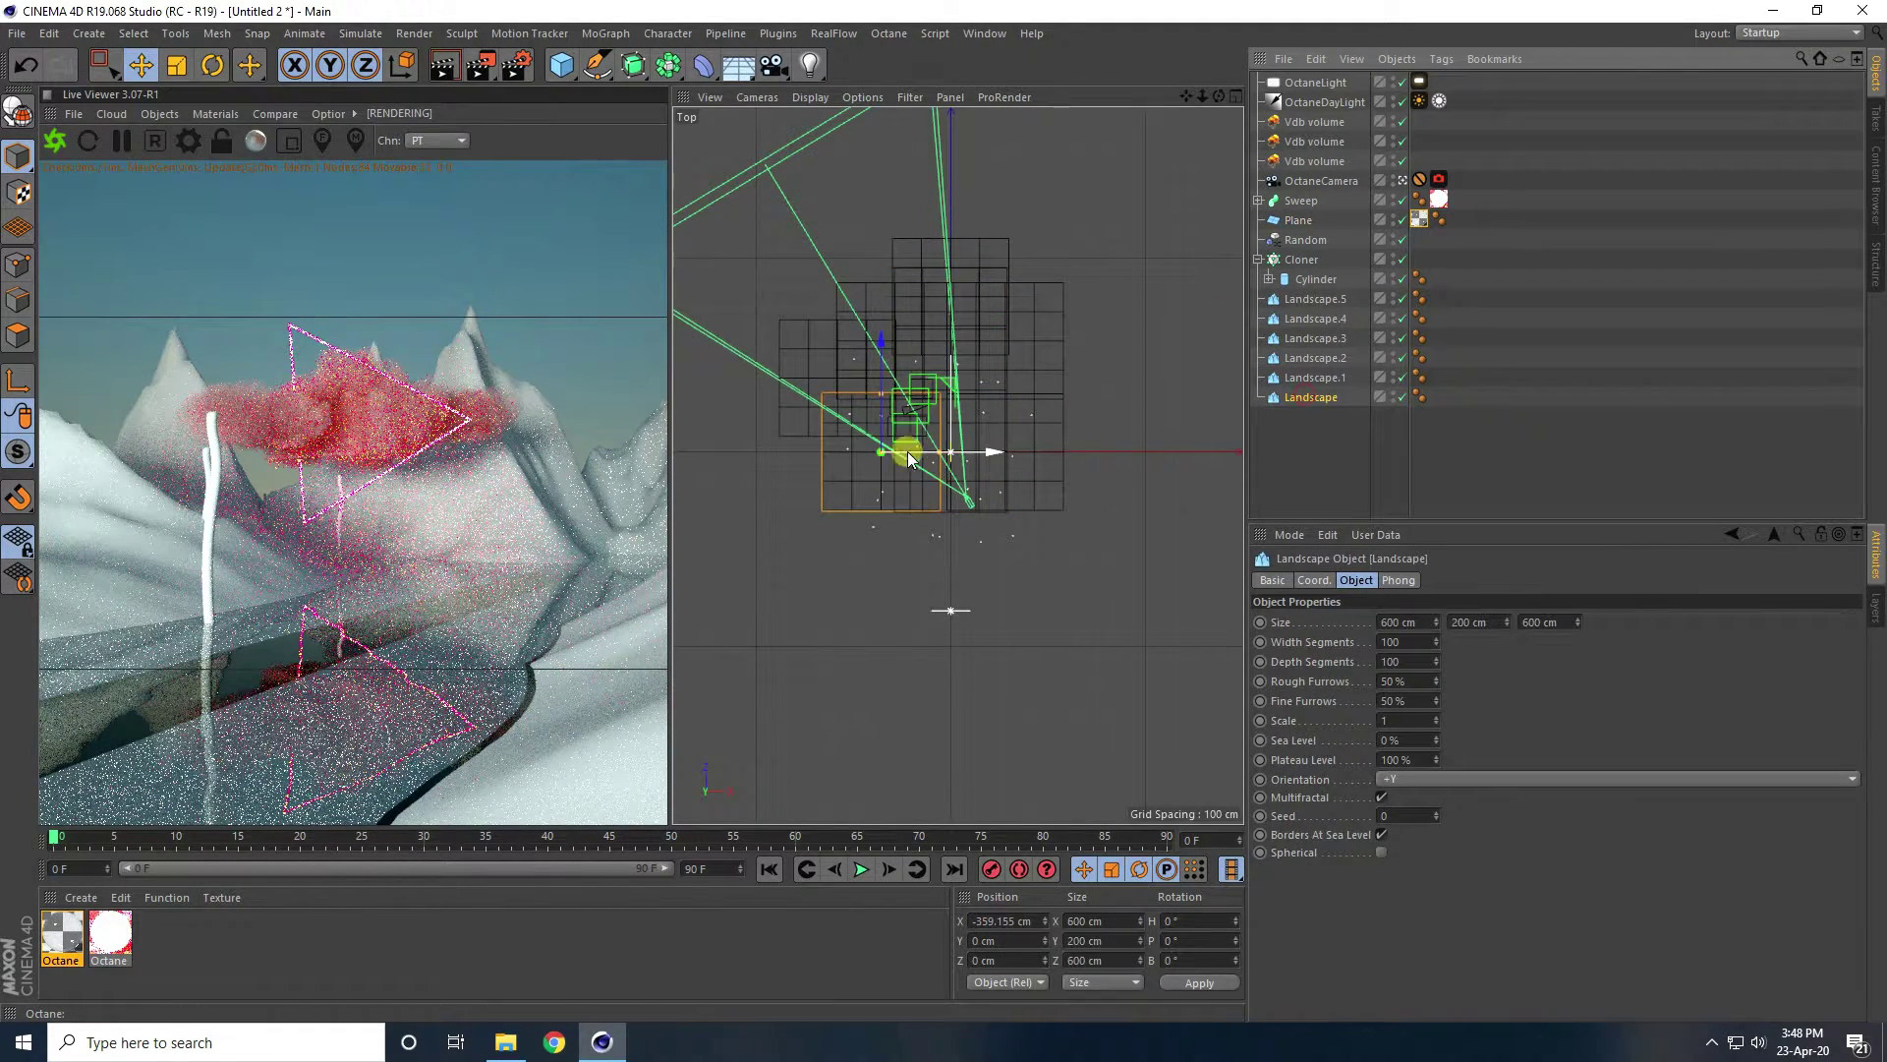
pyautogui.scroll(2, 909, 457)
pyautogui.moveTo(971, 457); pyautogui.dragTo(894, 452)
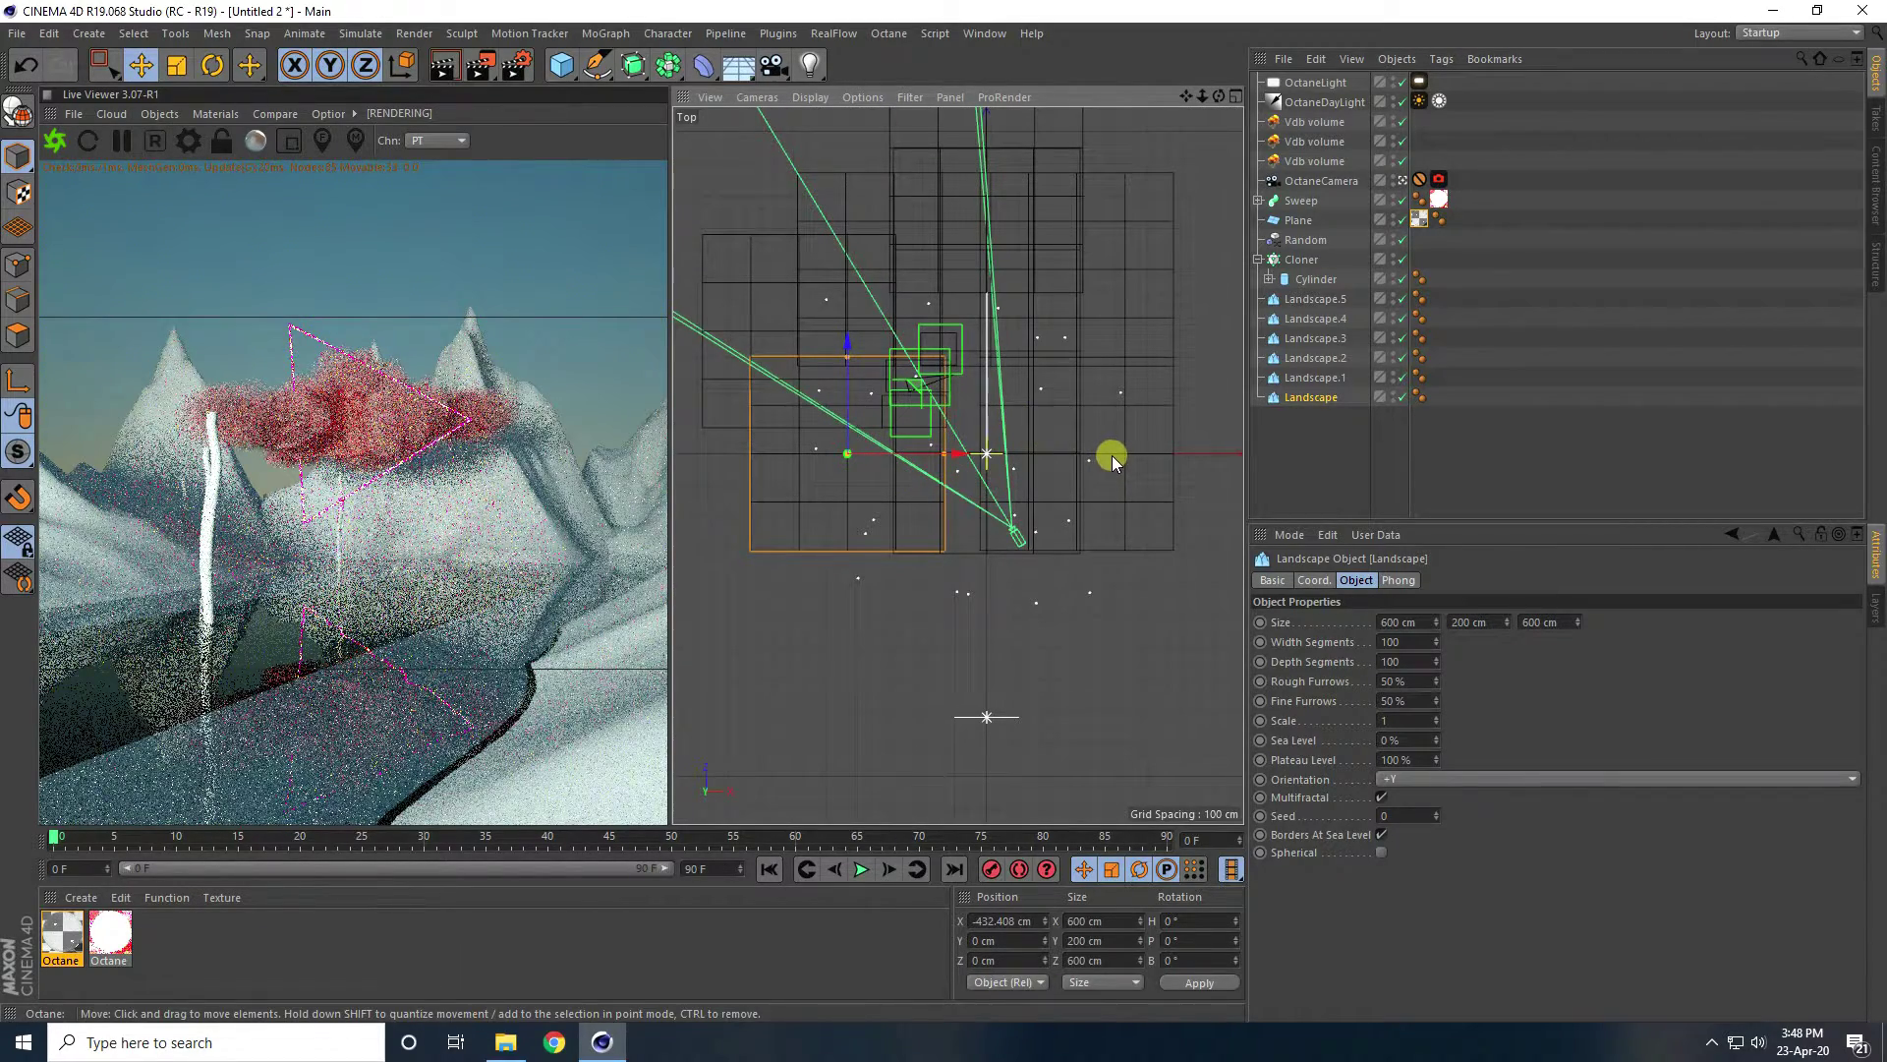
pyautogui.moveTo(1162, 453)
pyautogui.mouseDown()
pyautogui.moveTo(1124, 451)
pyautogui.moveTo(1187, 452)
pyautogui.moveTo(1148, 455)
pyautogui.mouseUp()
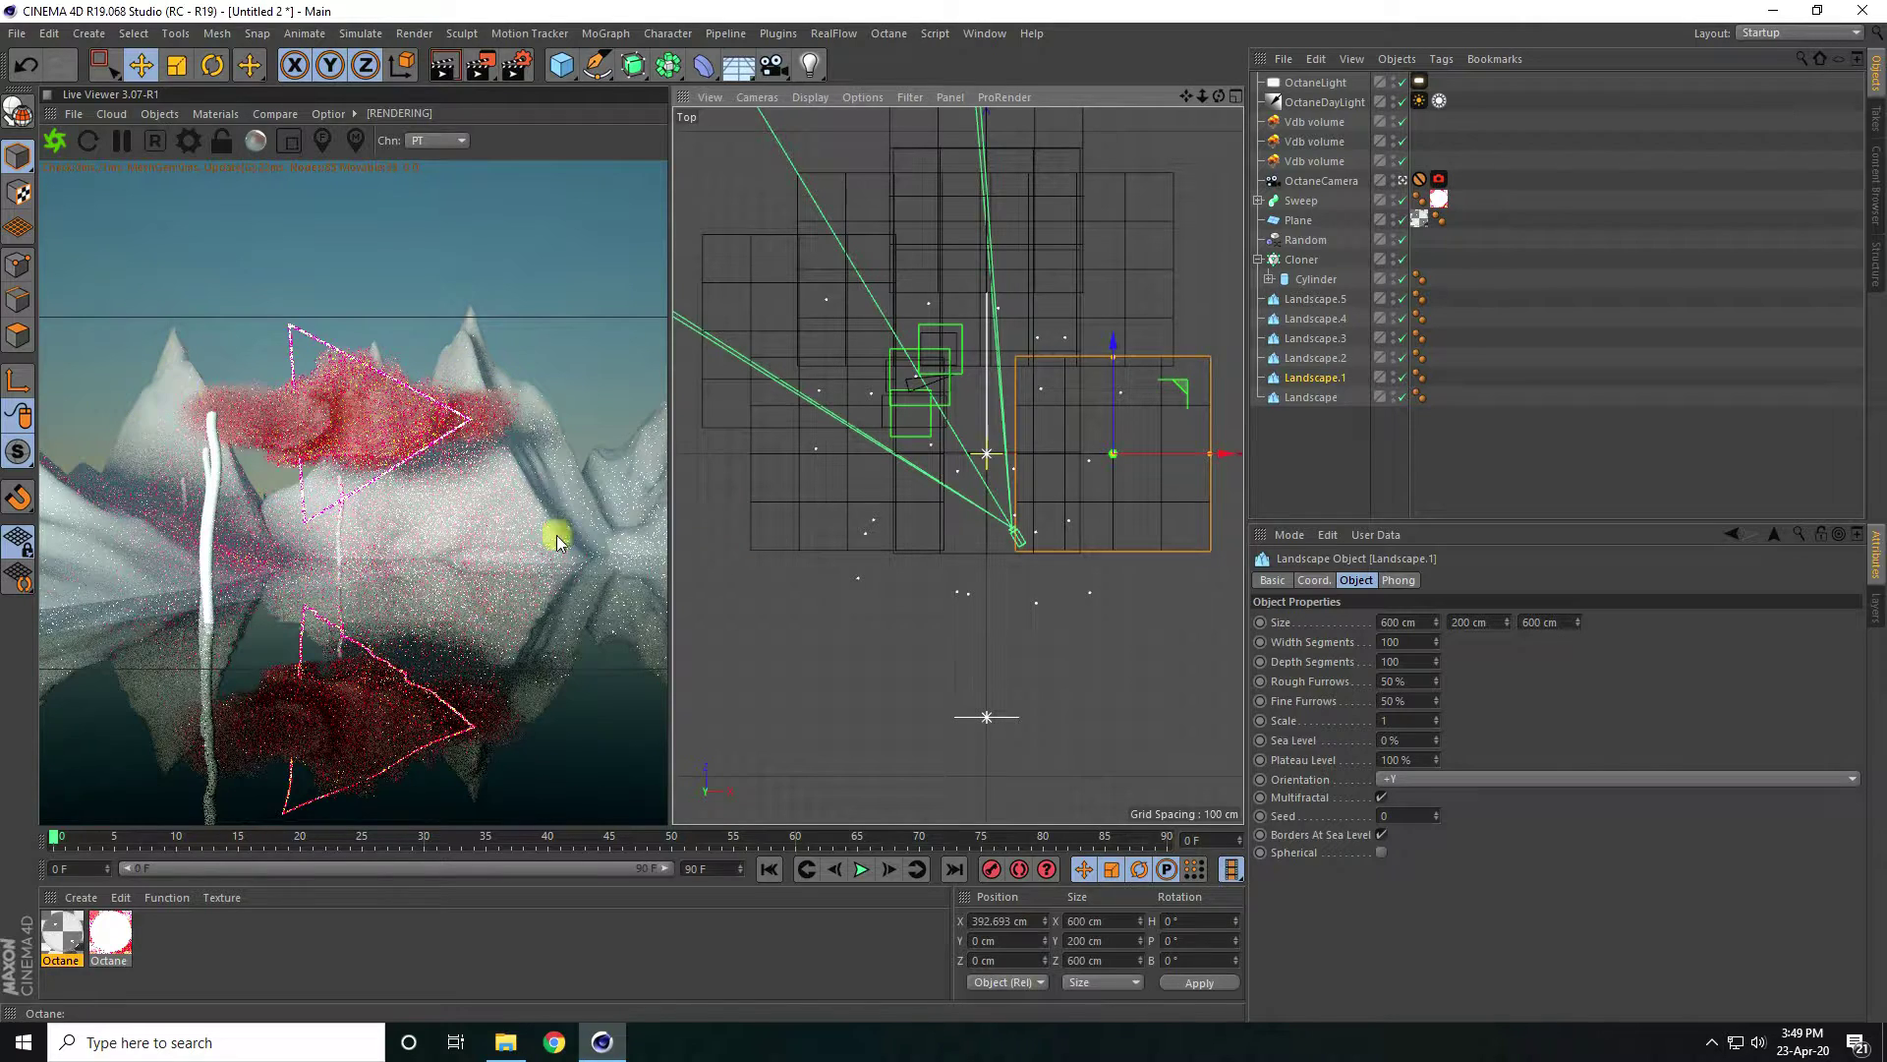
# Create a new Octane diffuse material, open its node graph, and place the material node with free space for texture nodes beside it.
pyautogui.click(92, 896)
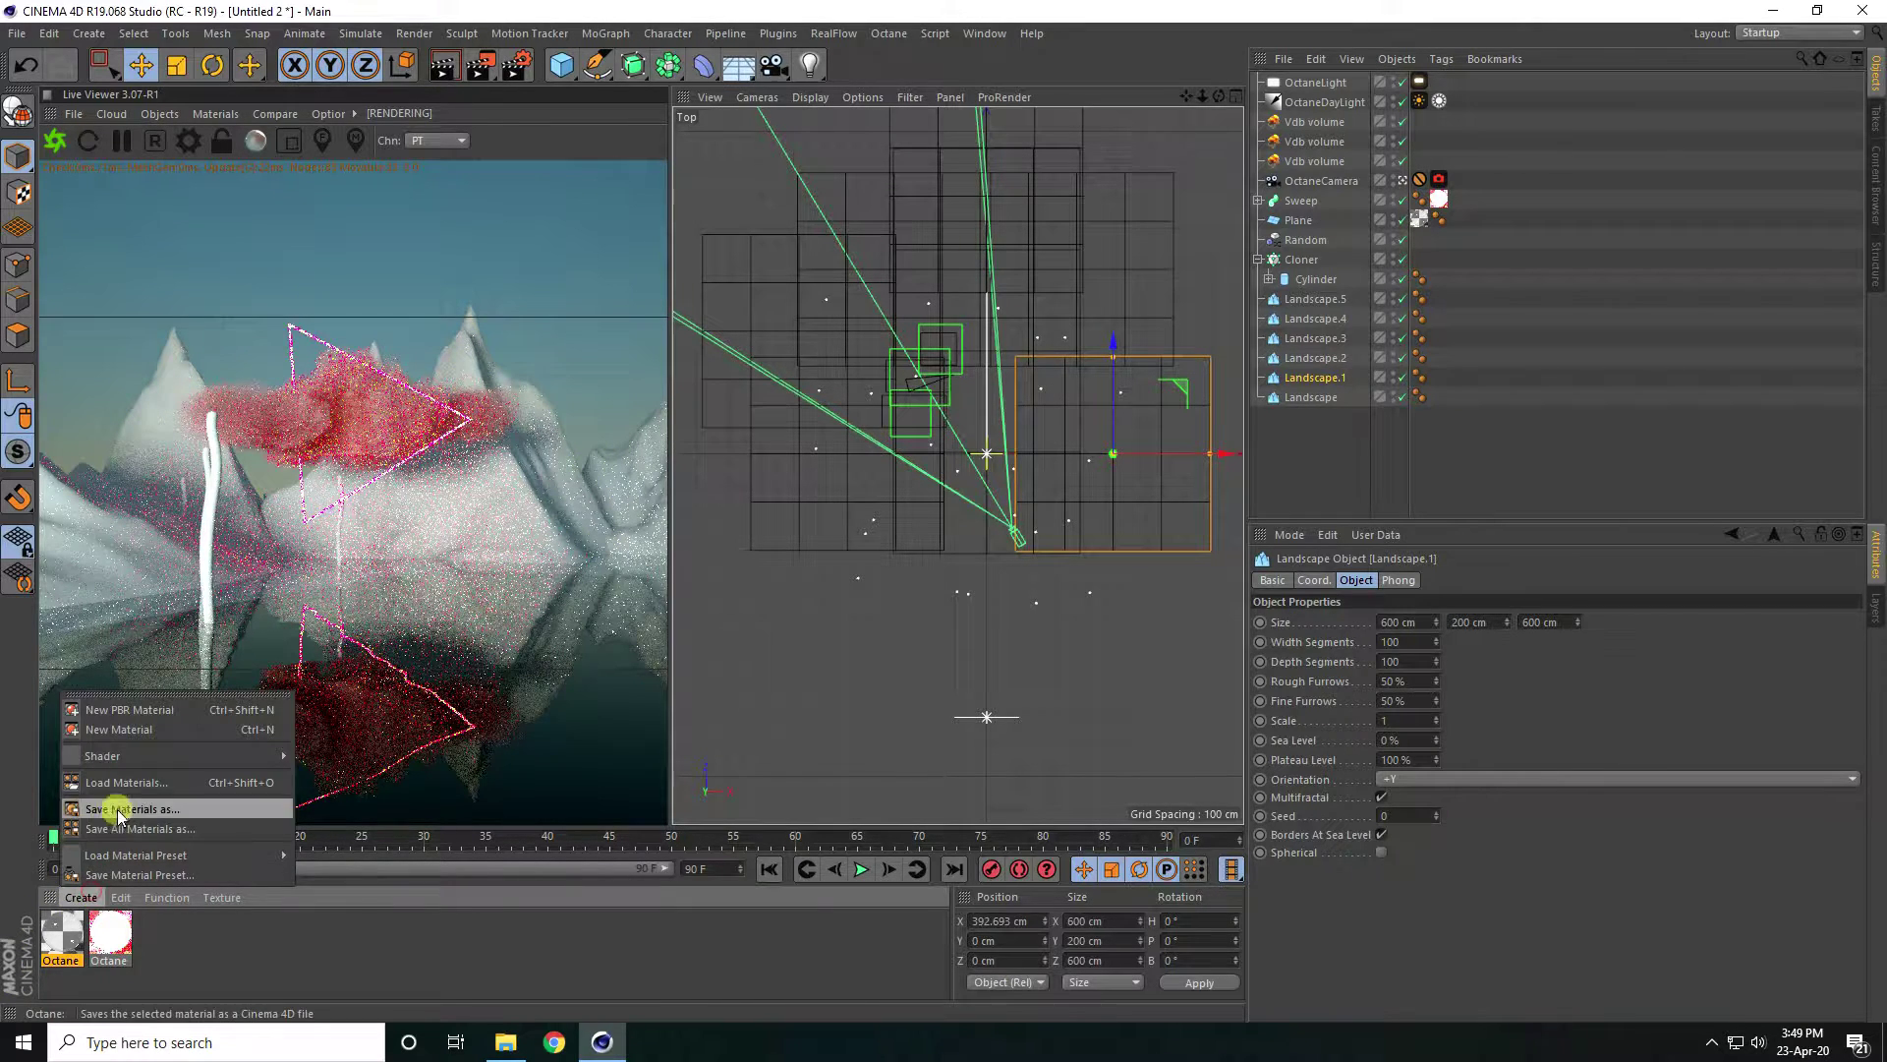
pyautogui.moveTo(131, 757)
pyautogui.moveTo(394, 715)
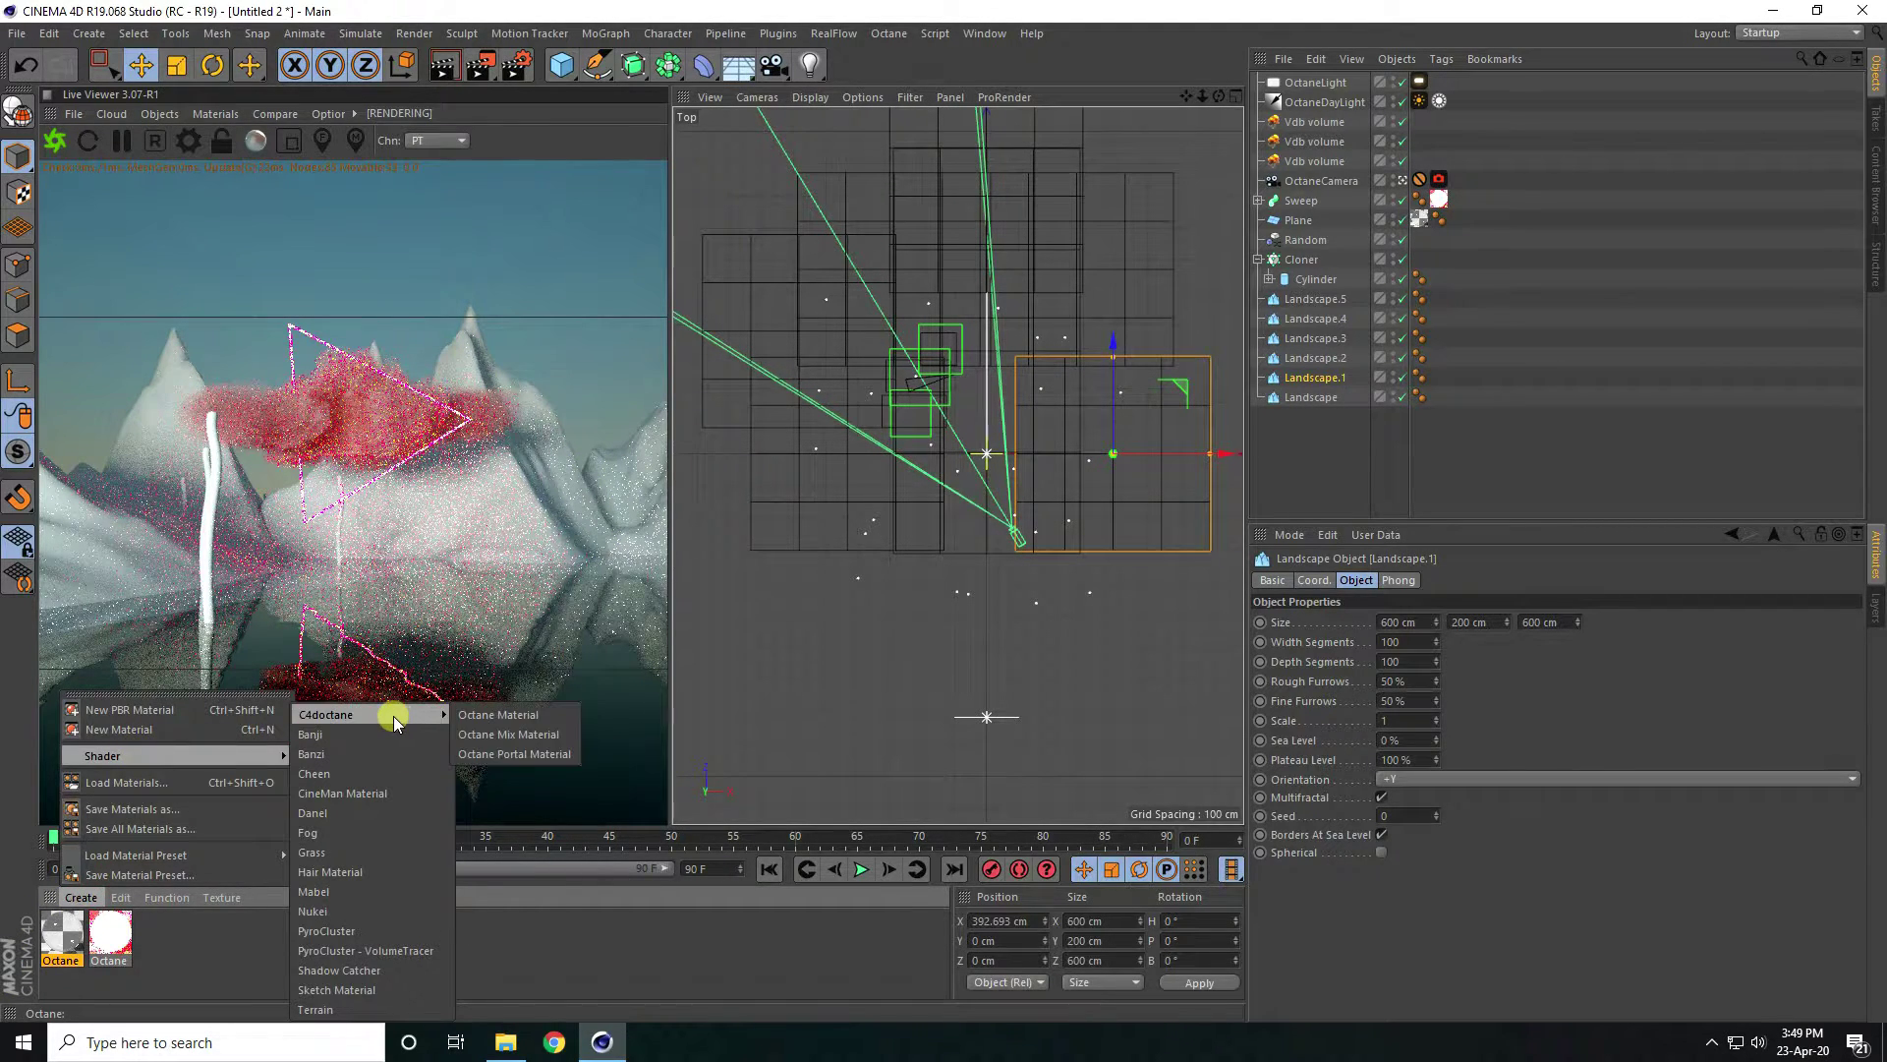
pyautogui.click(498, 715)
pyautogui.doubleClick(56, 934)
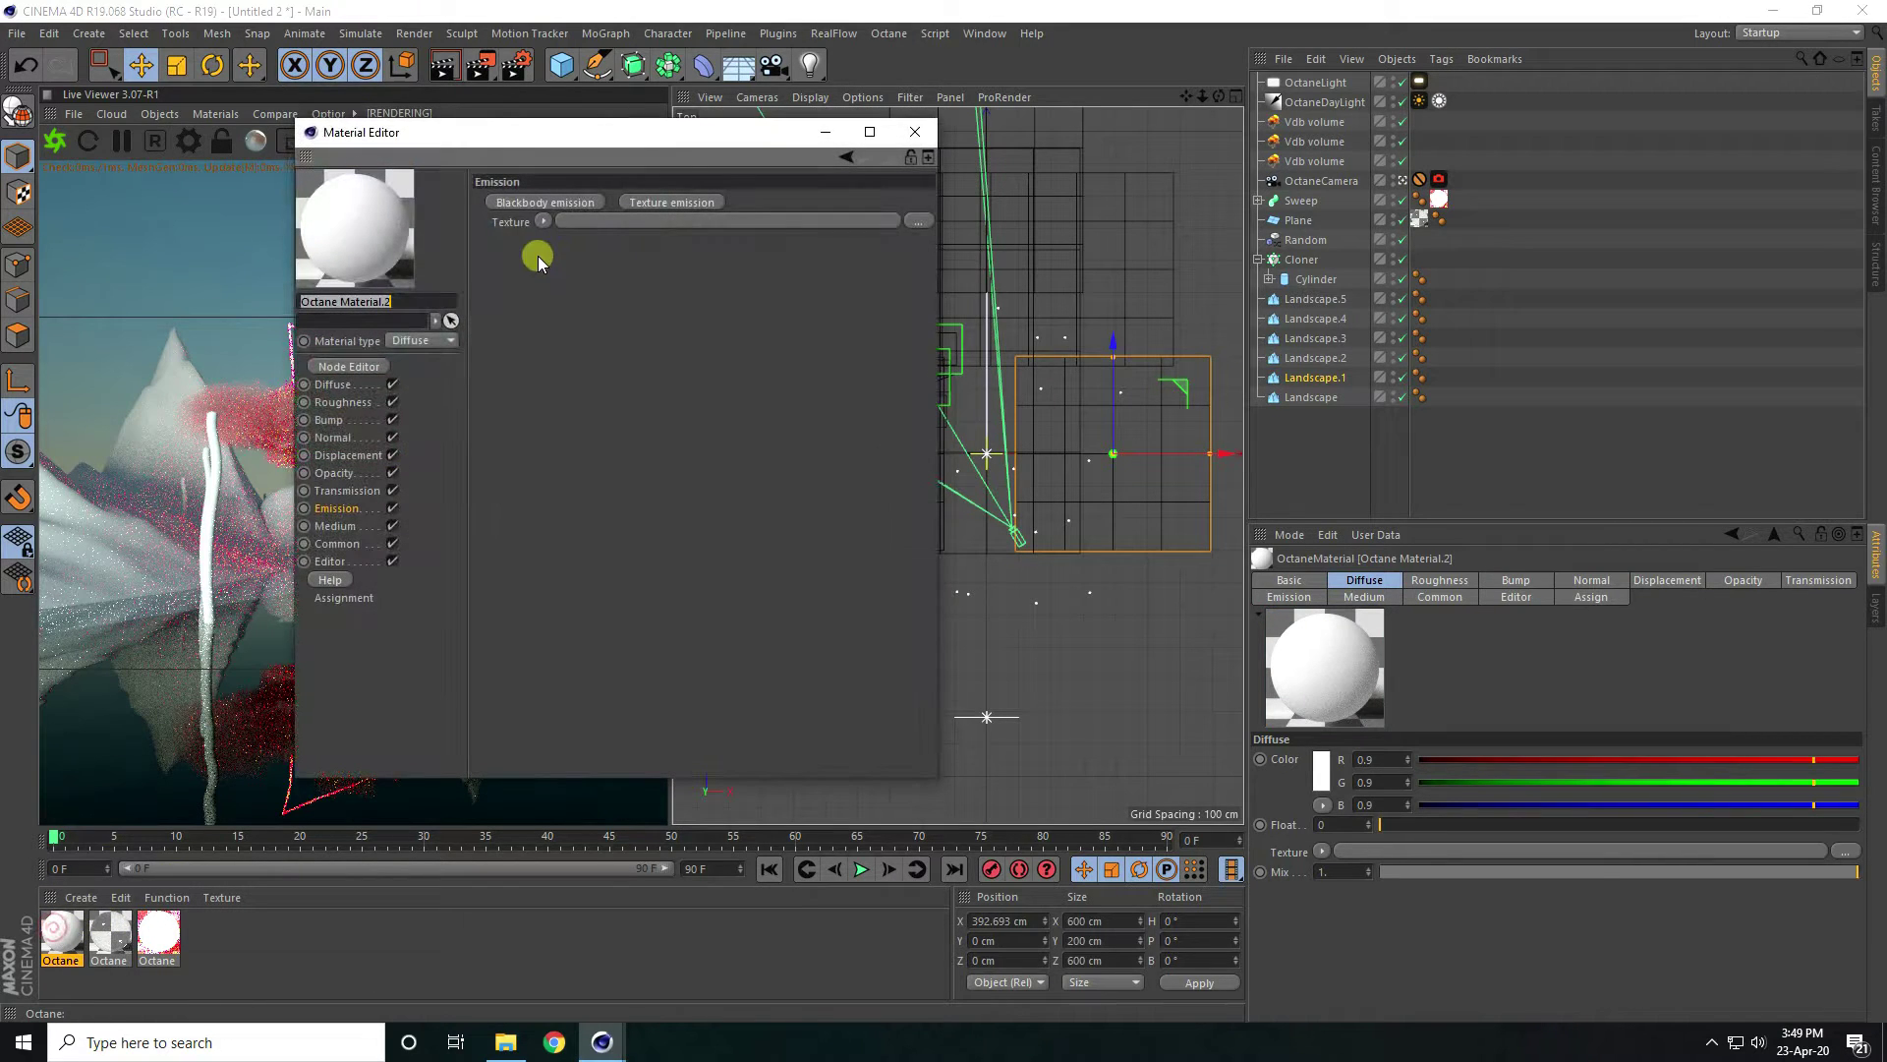
pyautogui.click(350, 367)
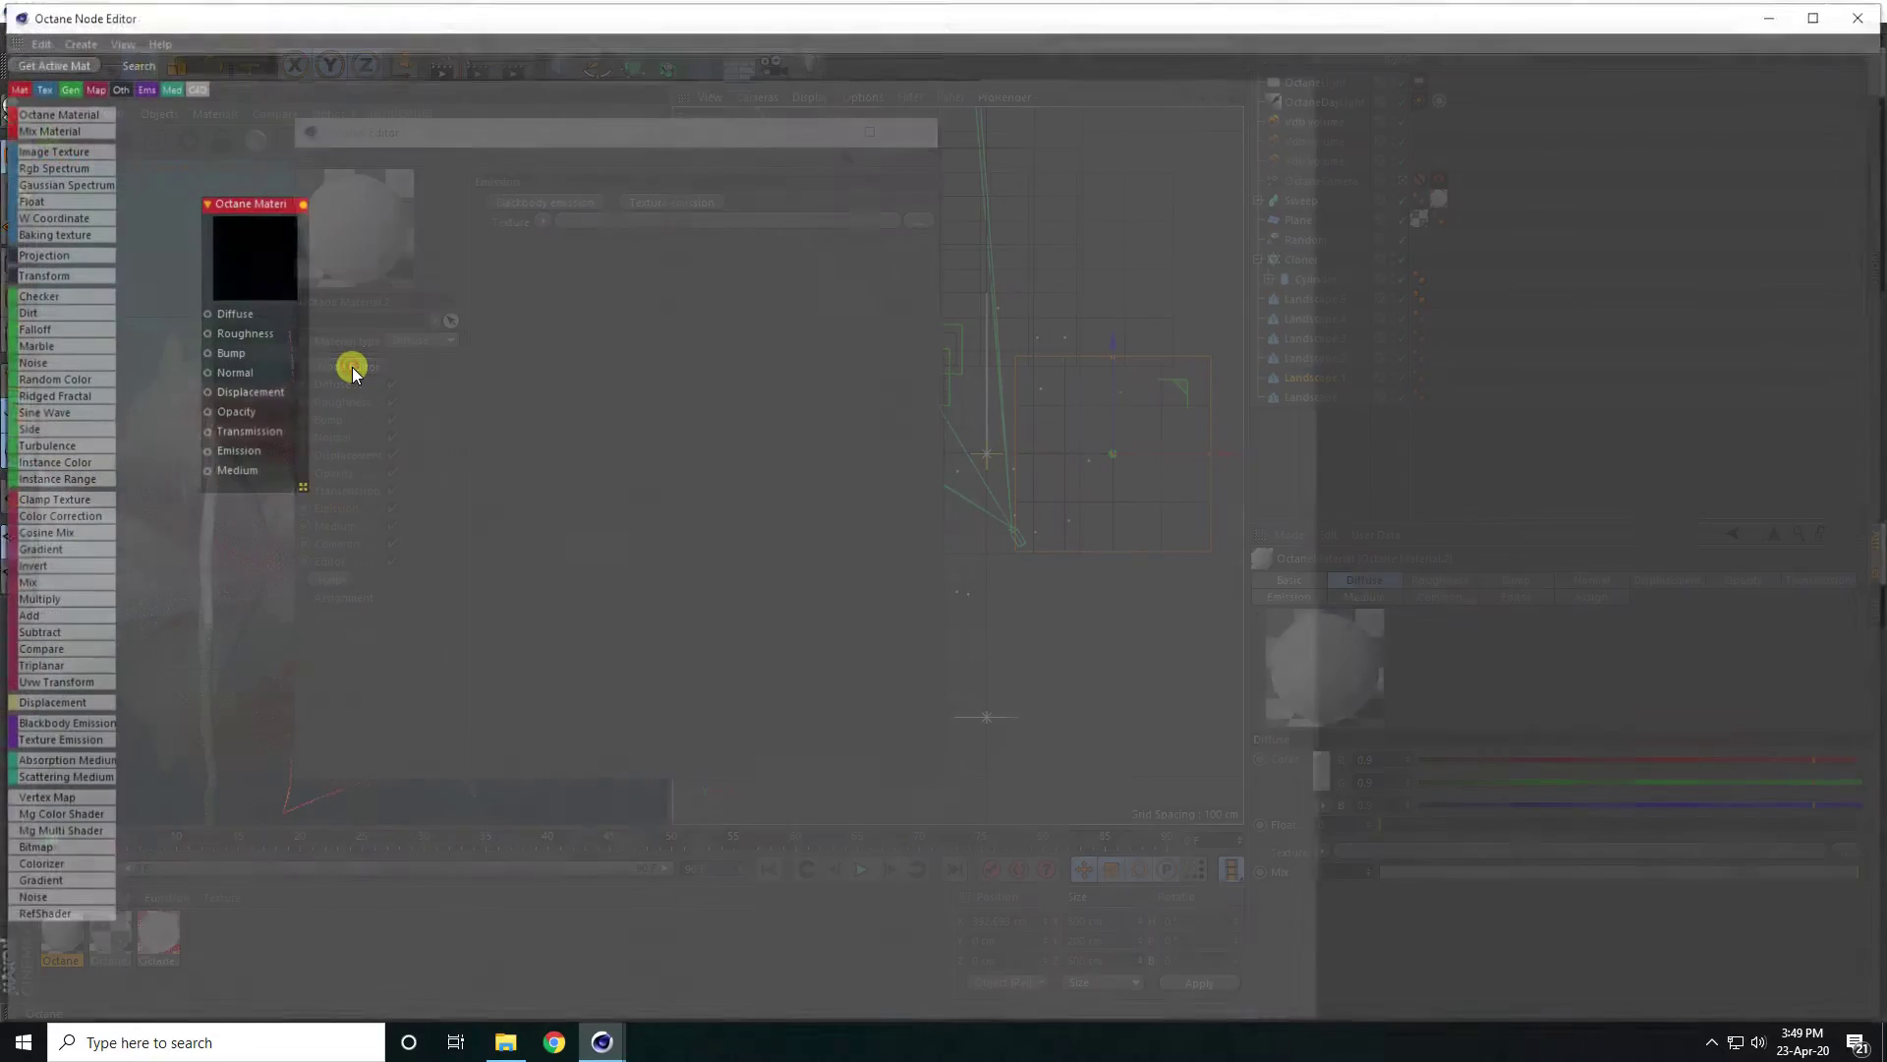
pyautogui.moveTo(293, 216); pyautogui.dragTo(1016, 292)
# Bring the Volcanic_Ash_001 maps from File Explorer into the graph and connect the normal and roughness images to Normal and Roughness.
pyautogui.click(505, 1042)
pyautogui.click(19, 155)
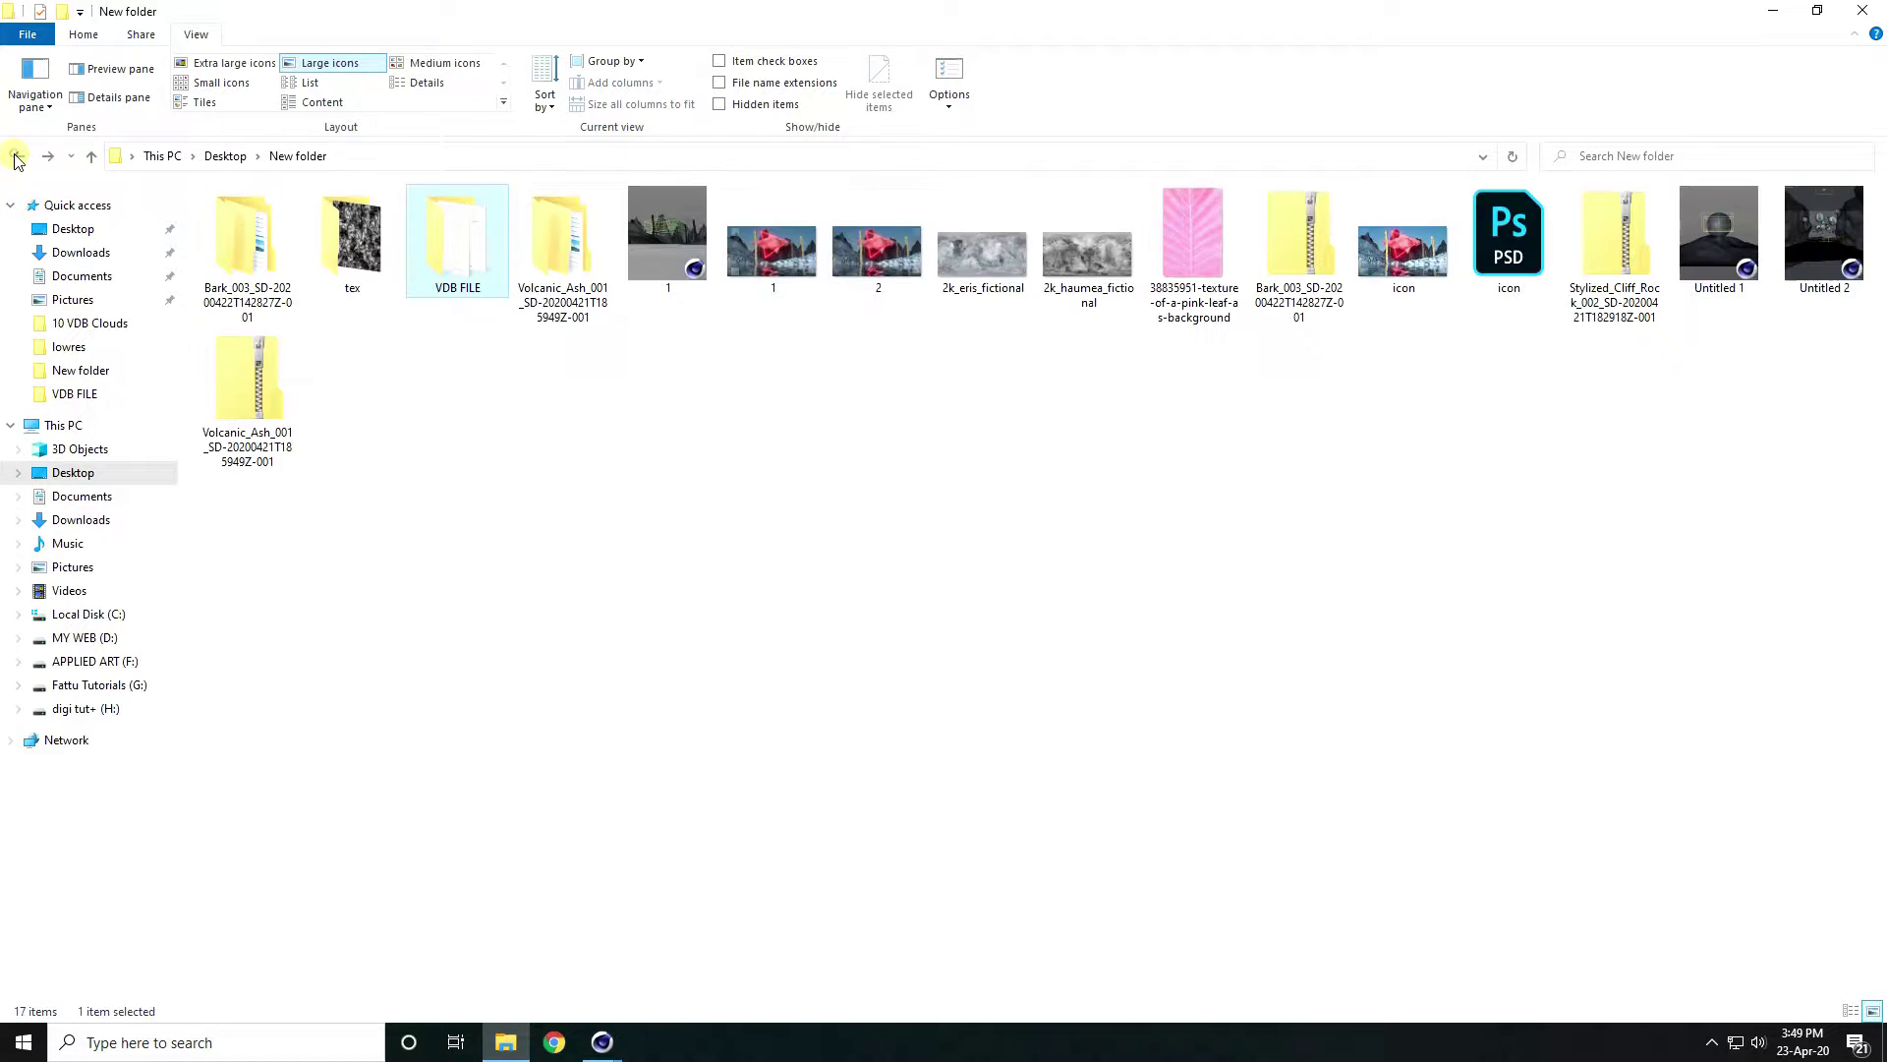
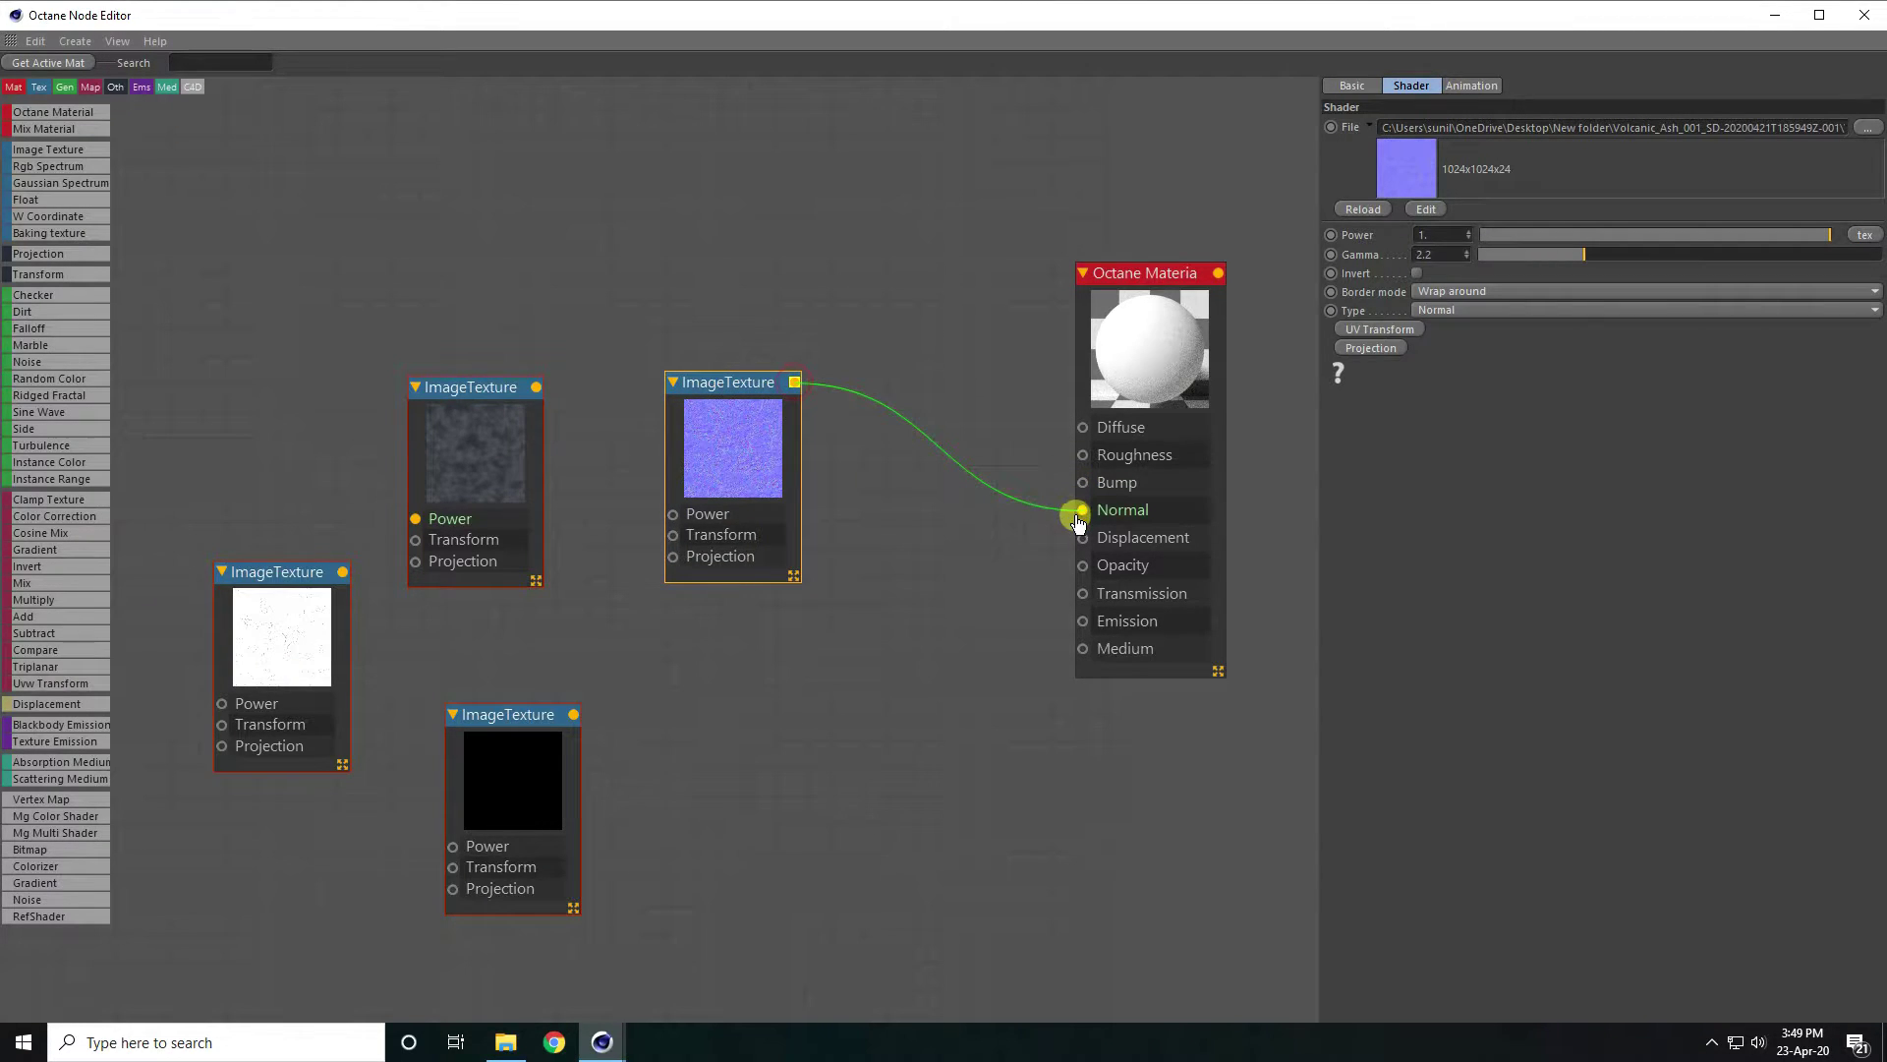
pyautogui.moveTo(502, 730); pyautogui.dragTo(724, 670)
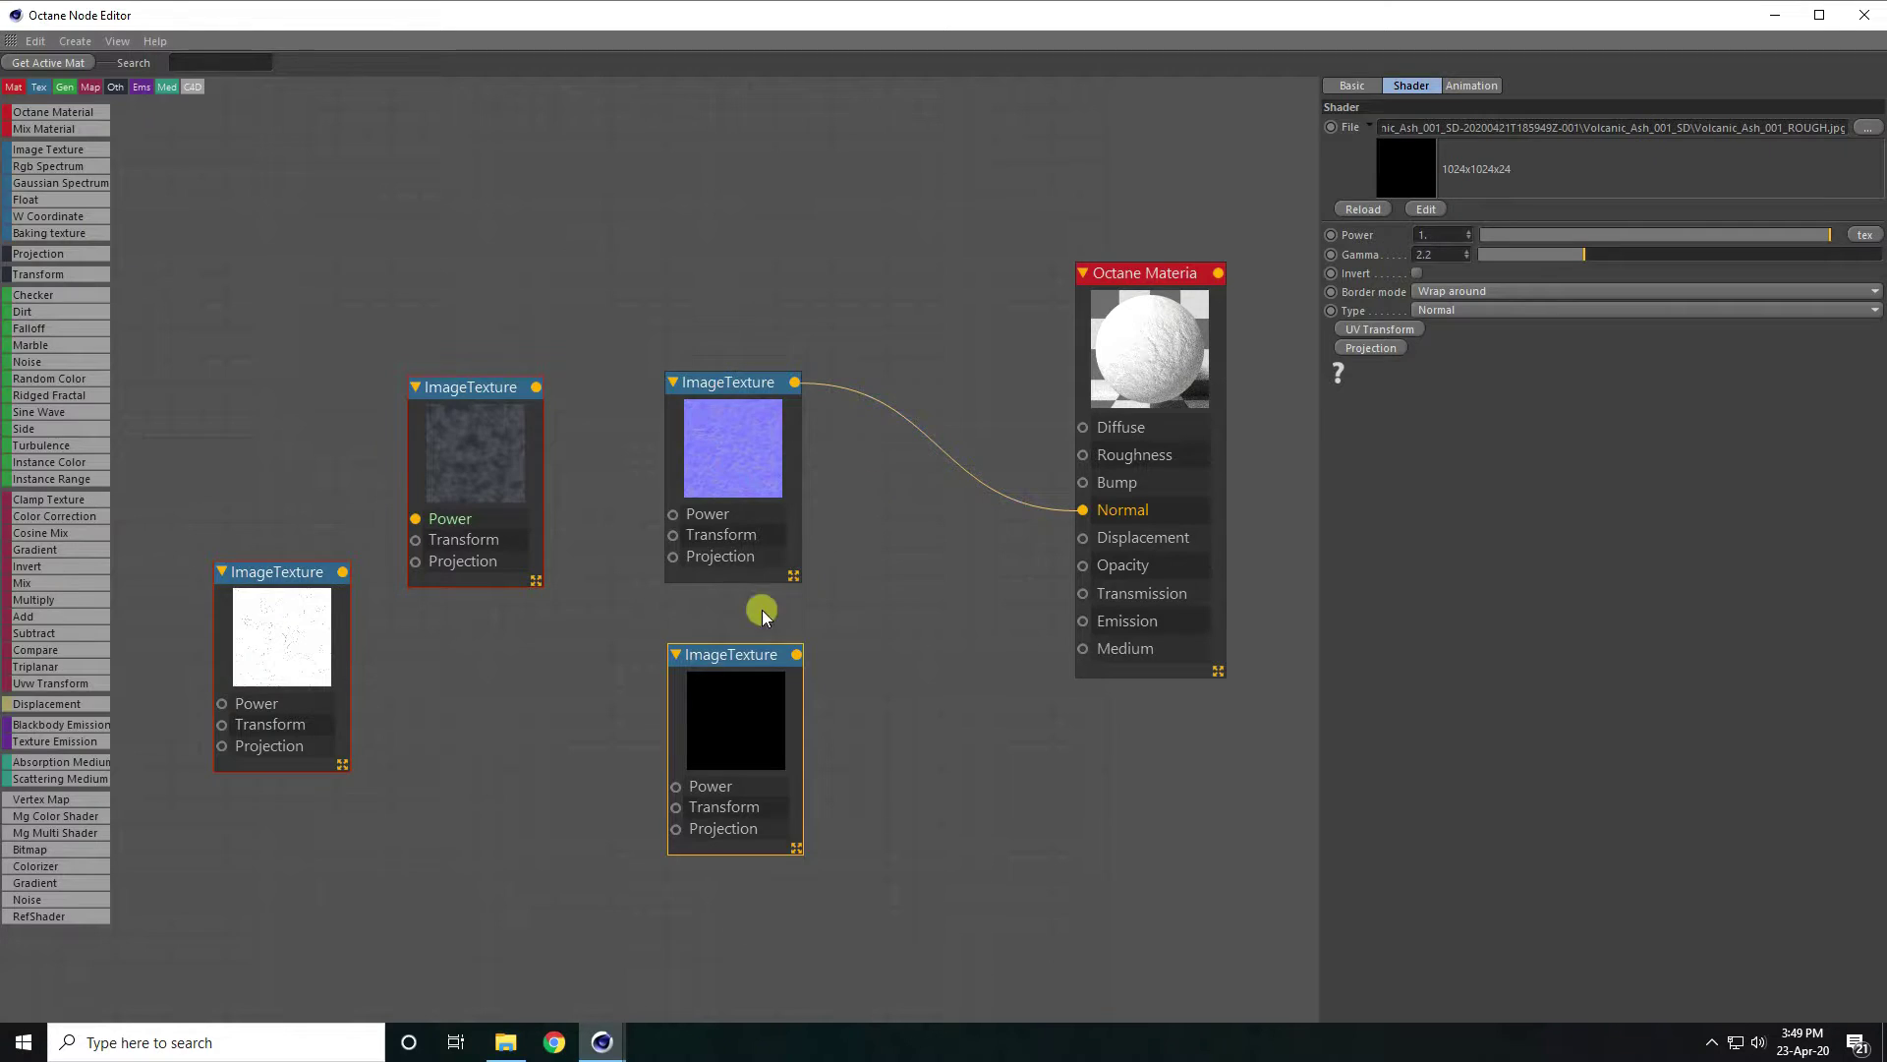
pyautogui.moveTo(796, 654); pyautogui.dragTo(1085, 455)
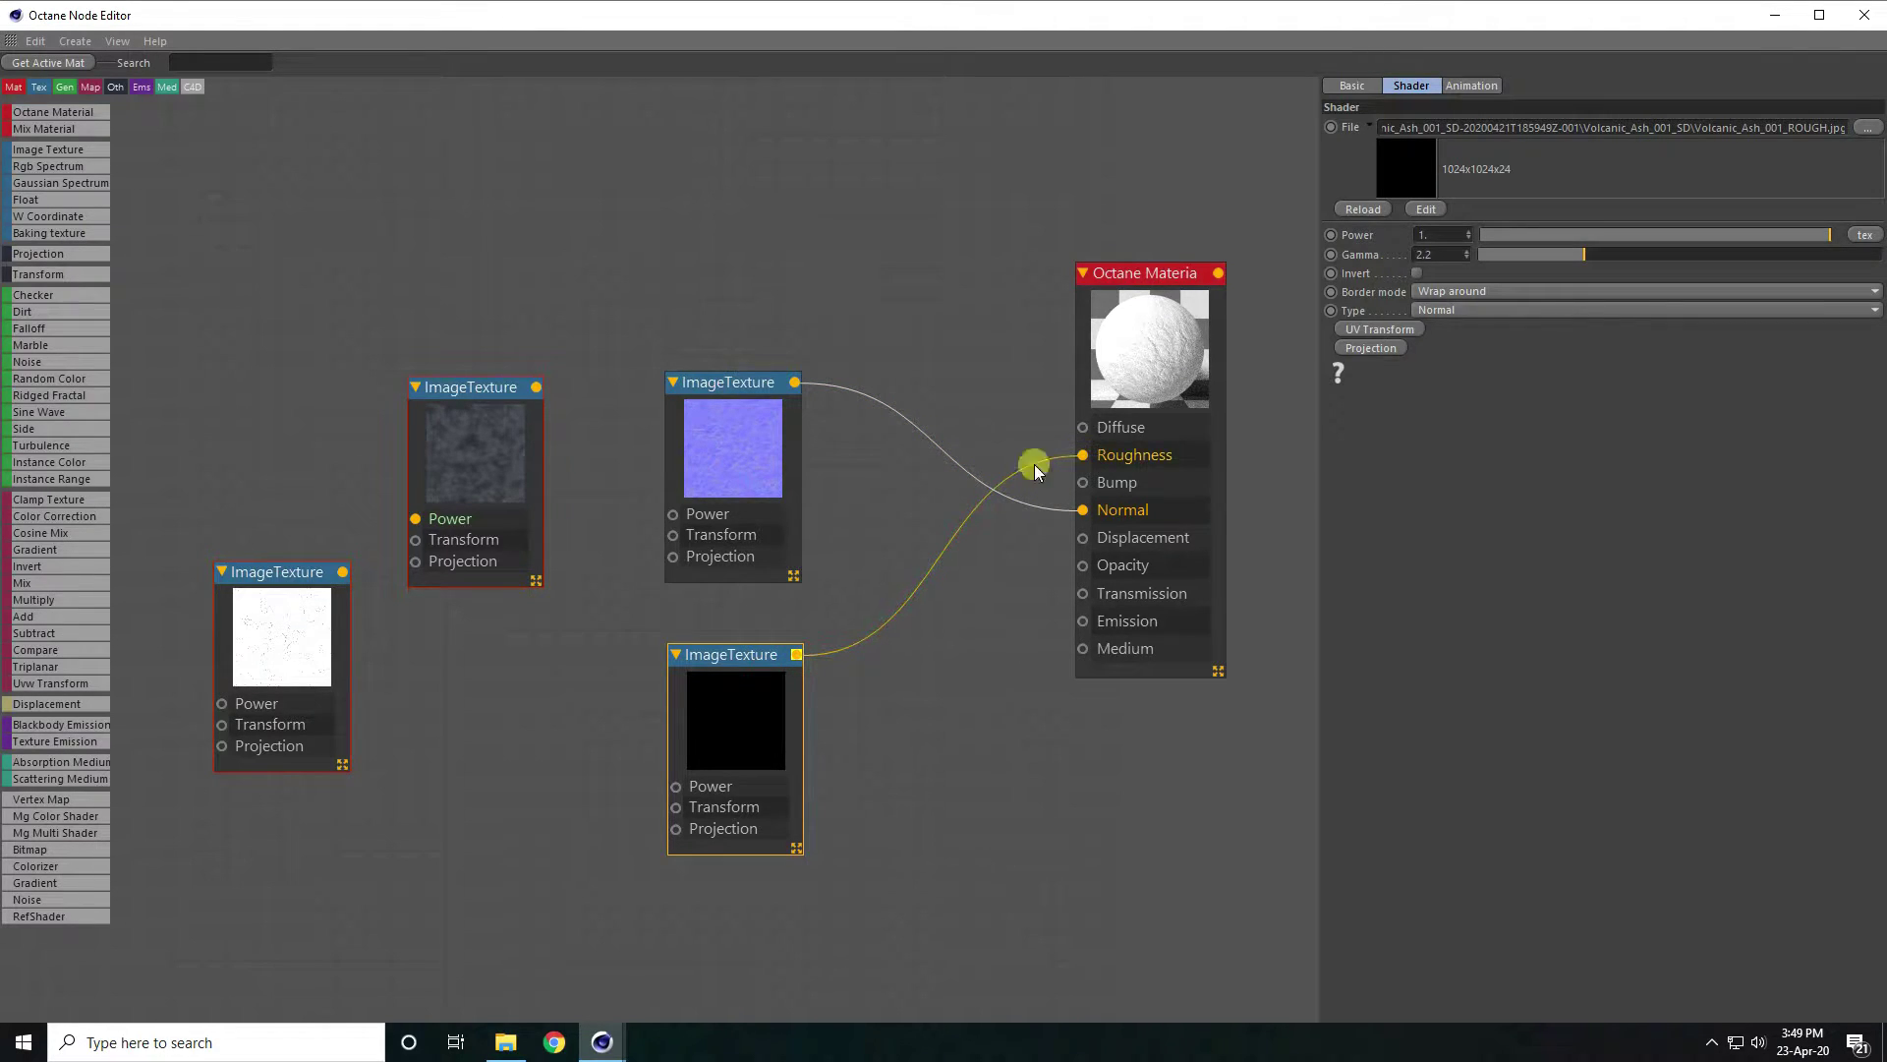
# Connect the Volcanic_Ash_001 color image to Diffuse, delete the unused white image node, and close the node graph.
pyautogui.moveTo(474, 387); pyautogui.dragTo(1082, 426)
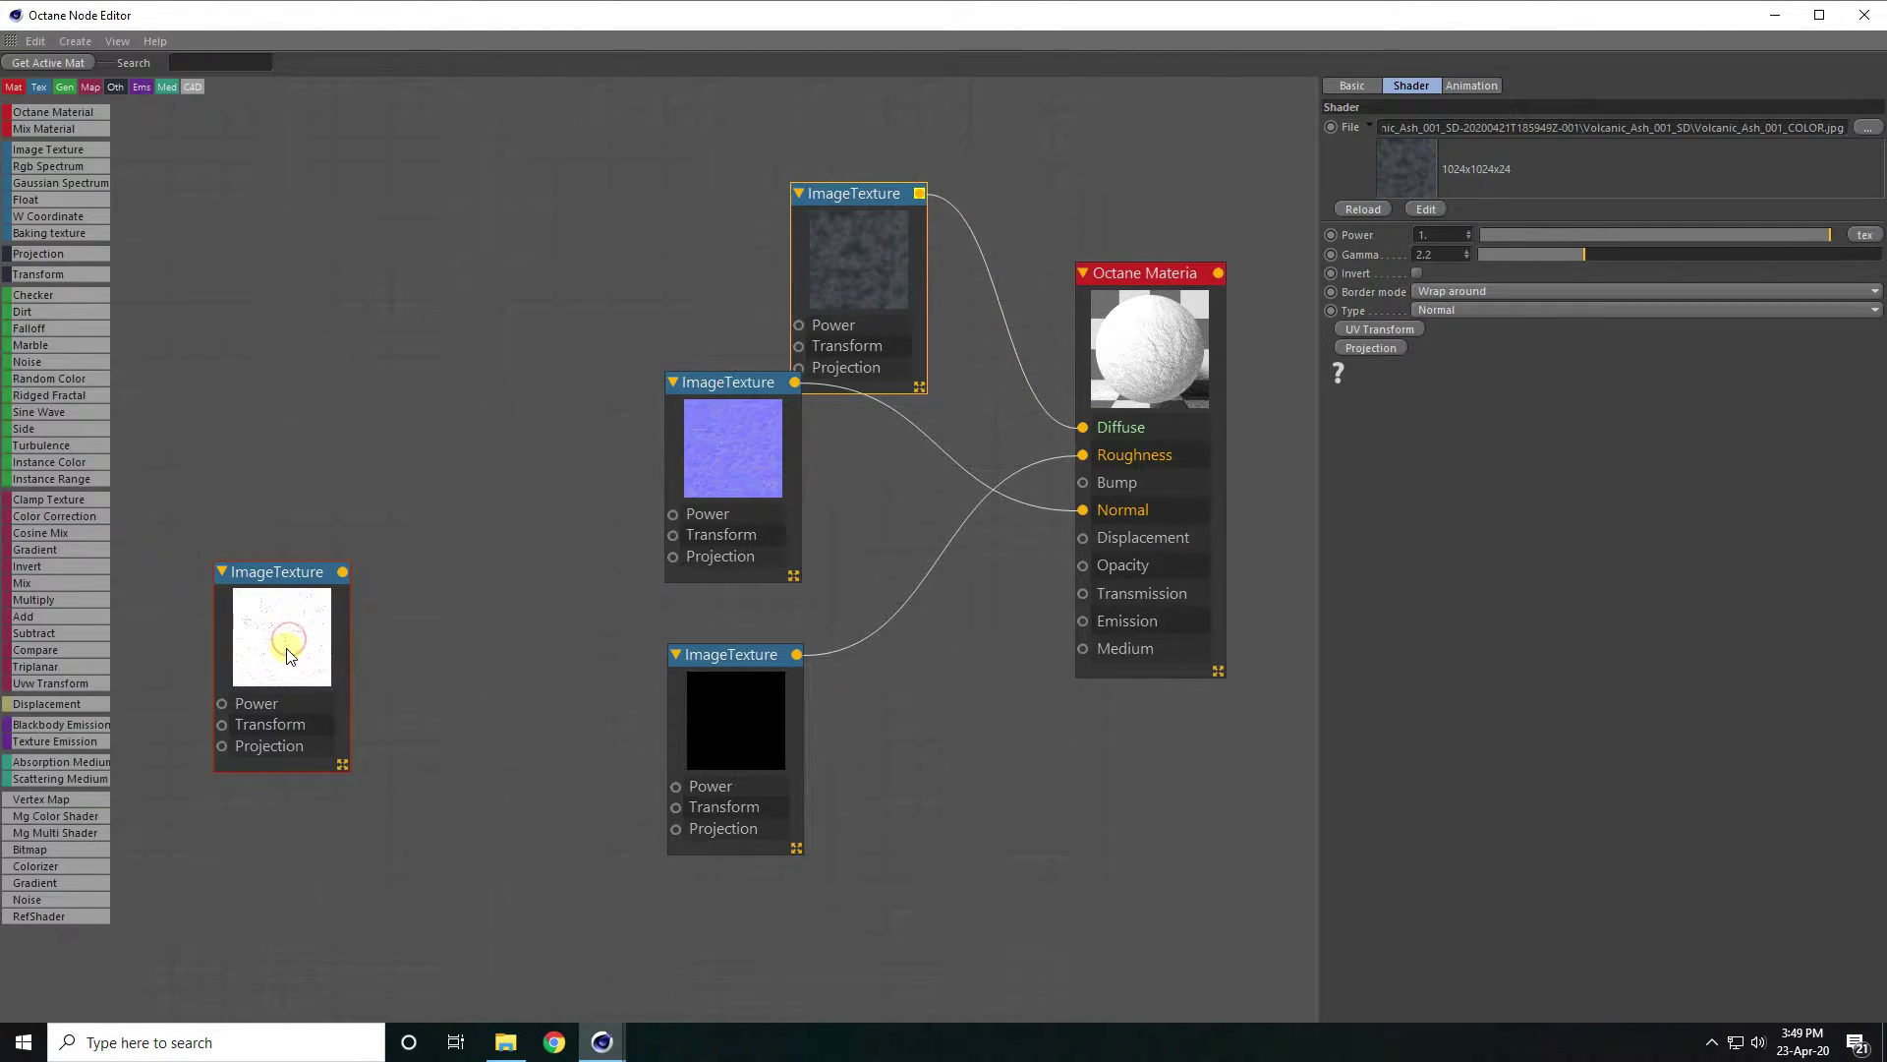
pyautogui.press('Delete')
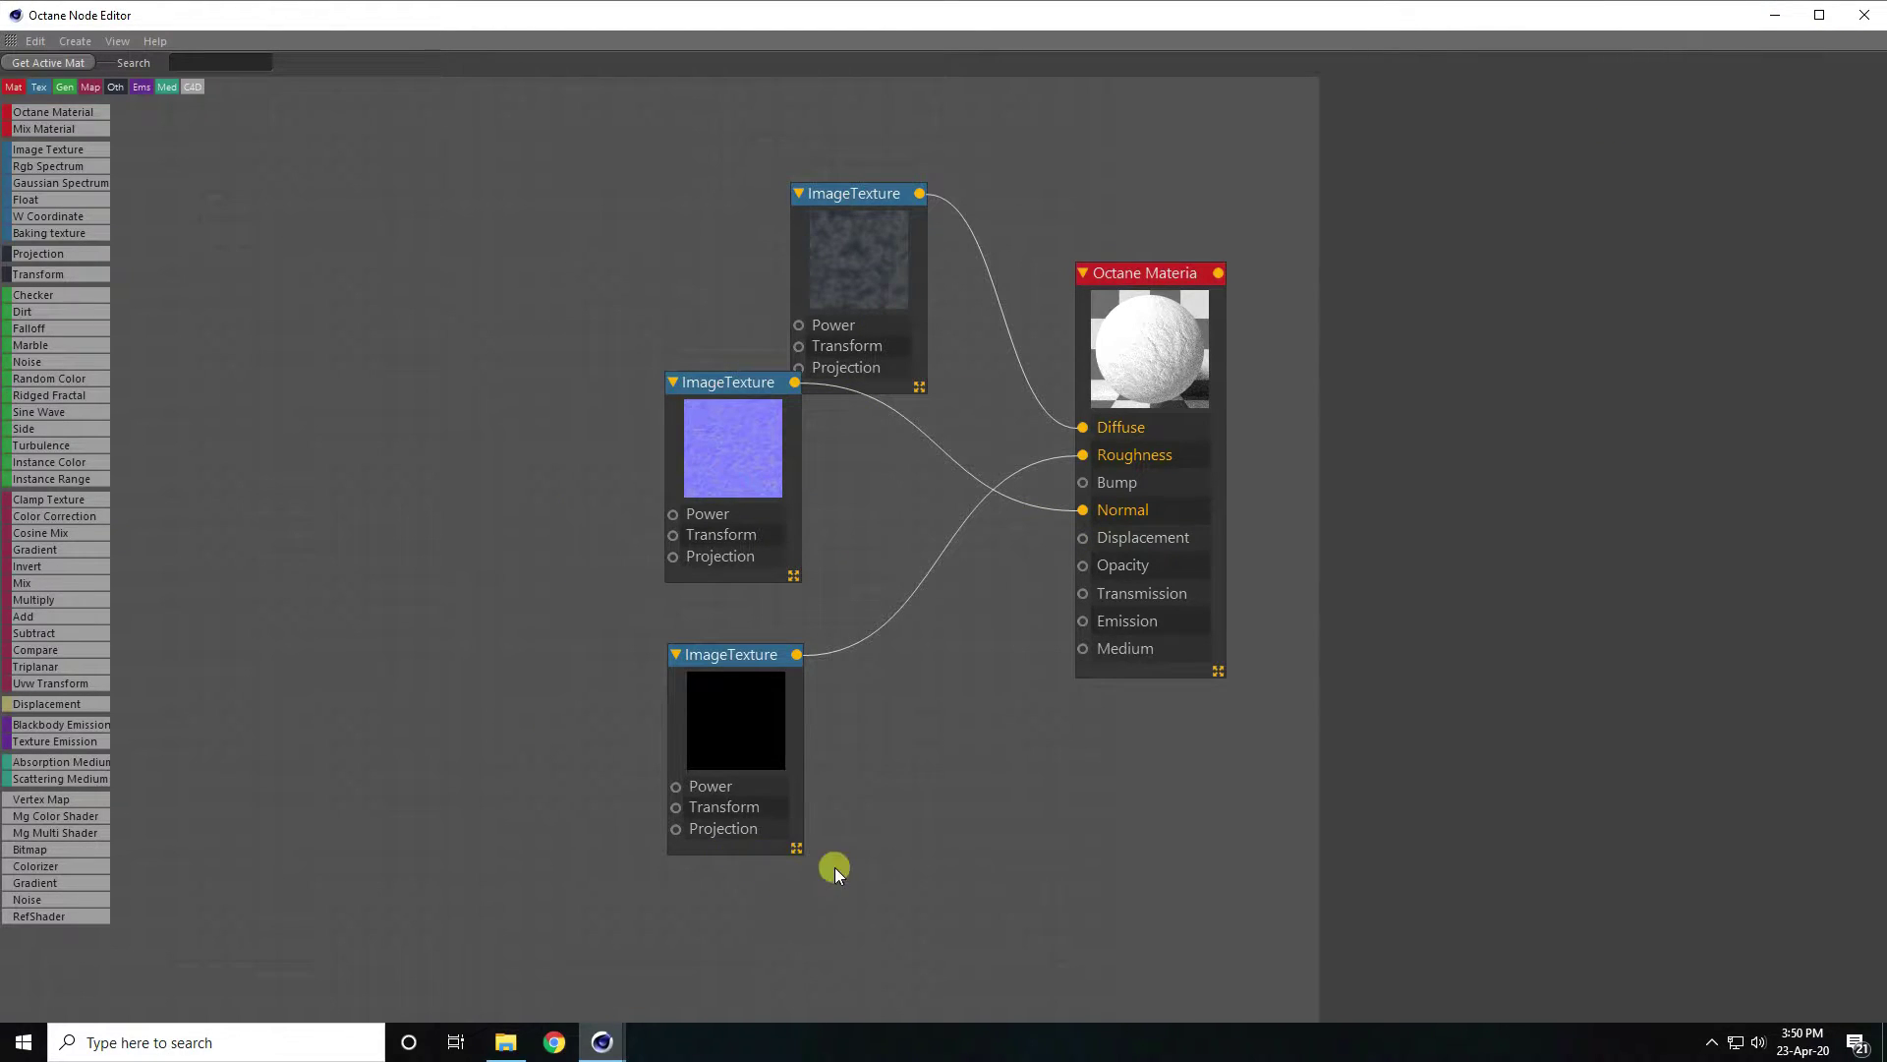
pyautogui.click(1865, 15)
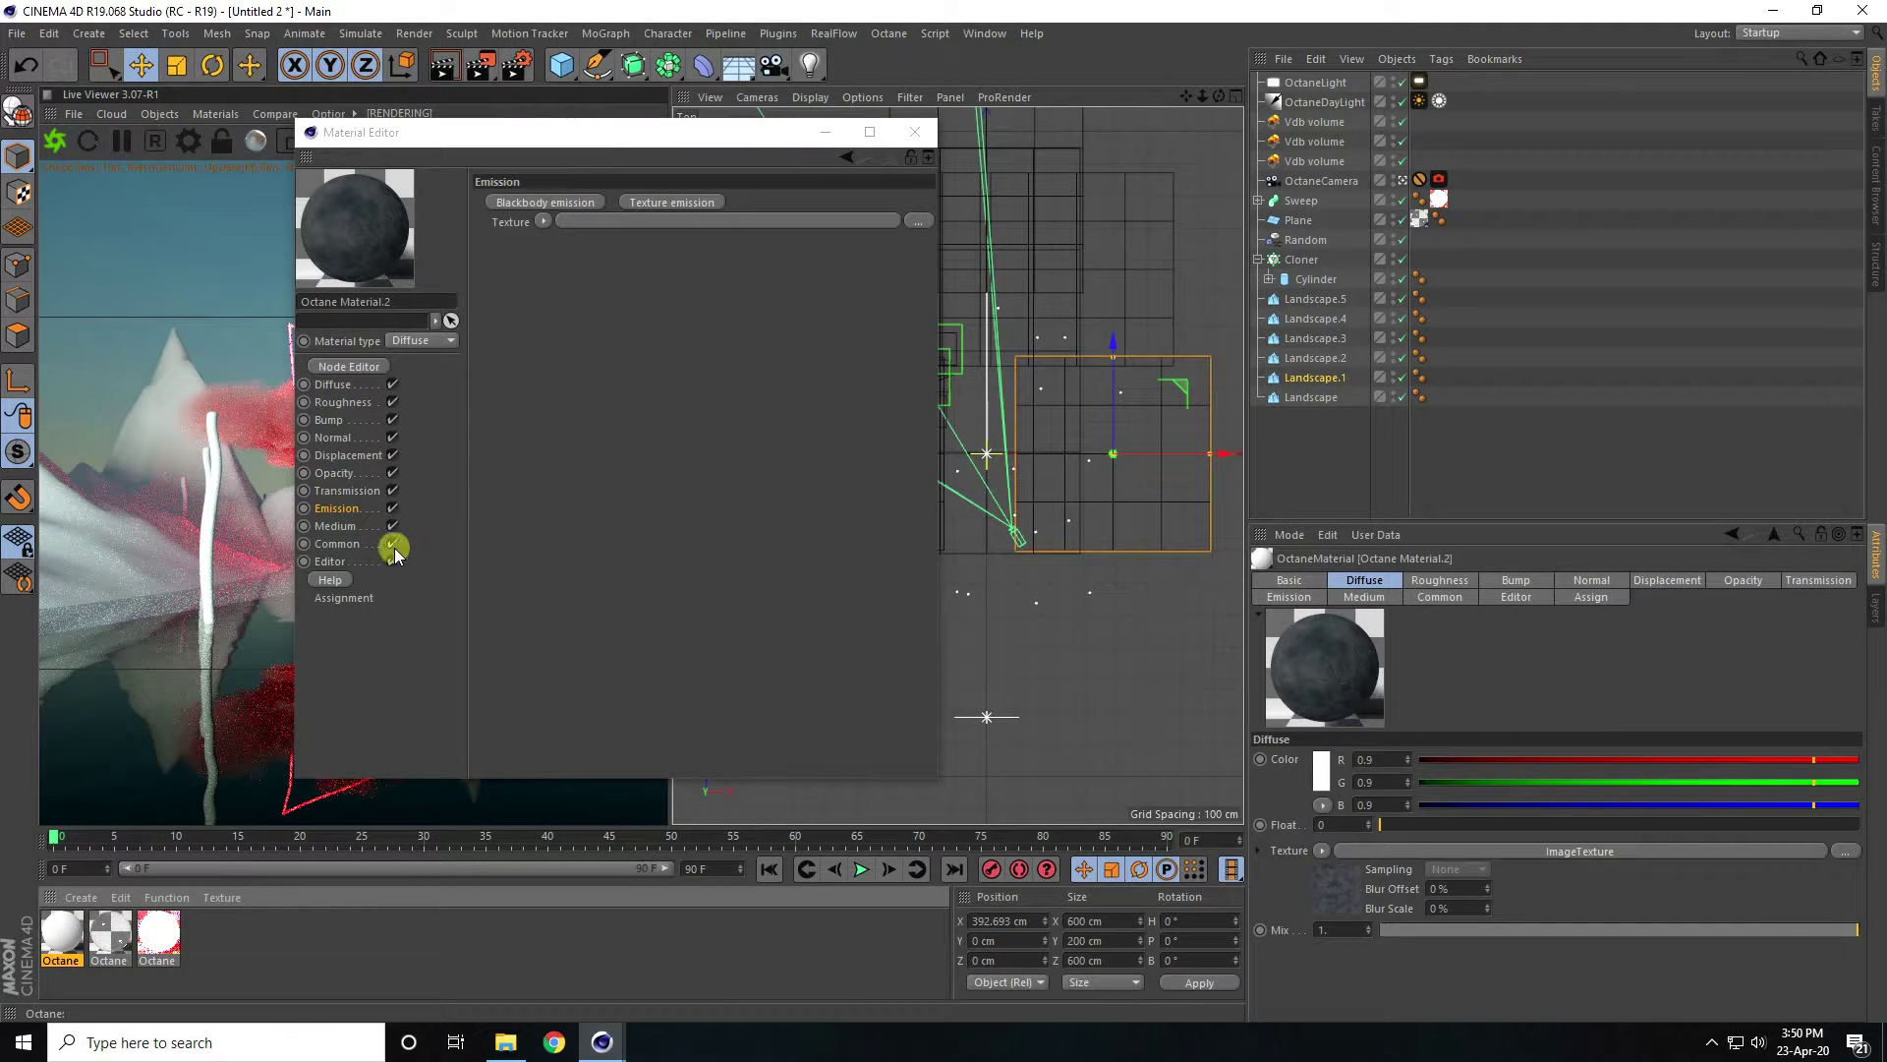
# Add displacement to the material and load the Volcanic_Ash_001 displacement image as its texture without copying it to the project.
pyautogui.click(328, 455)
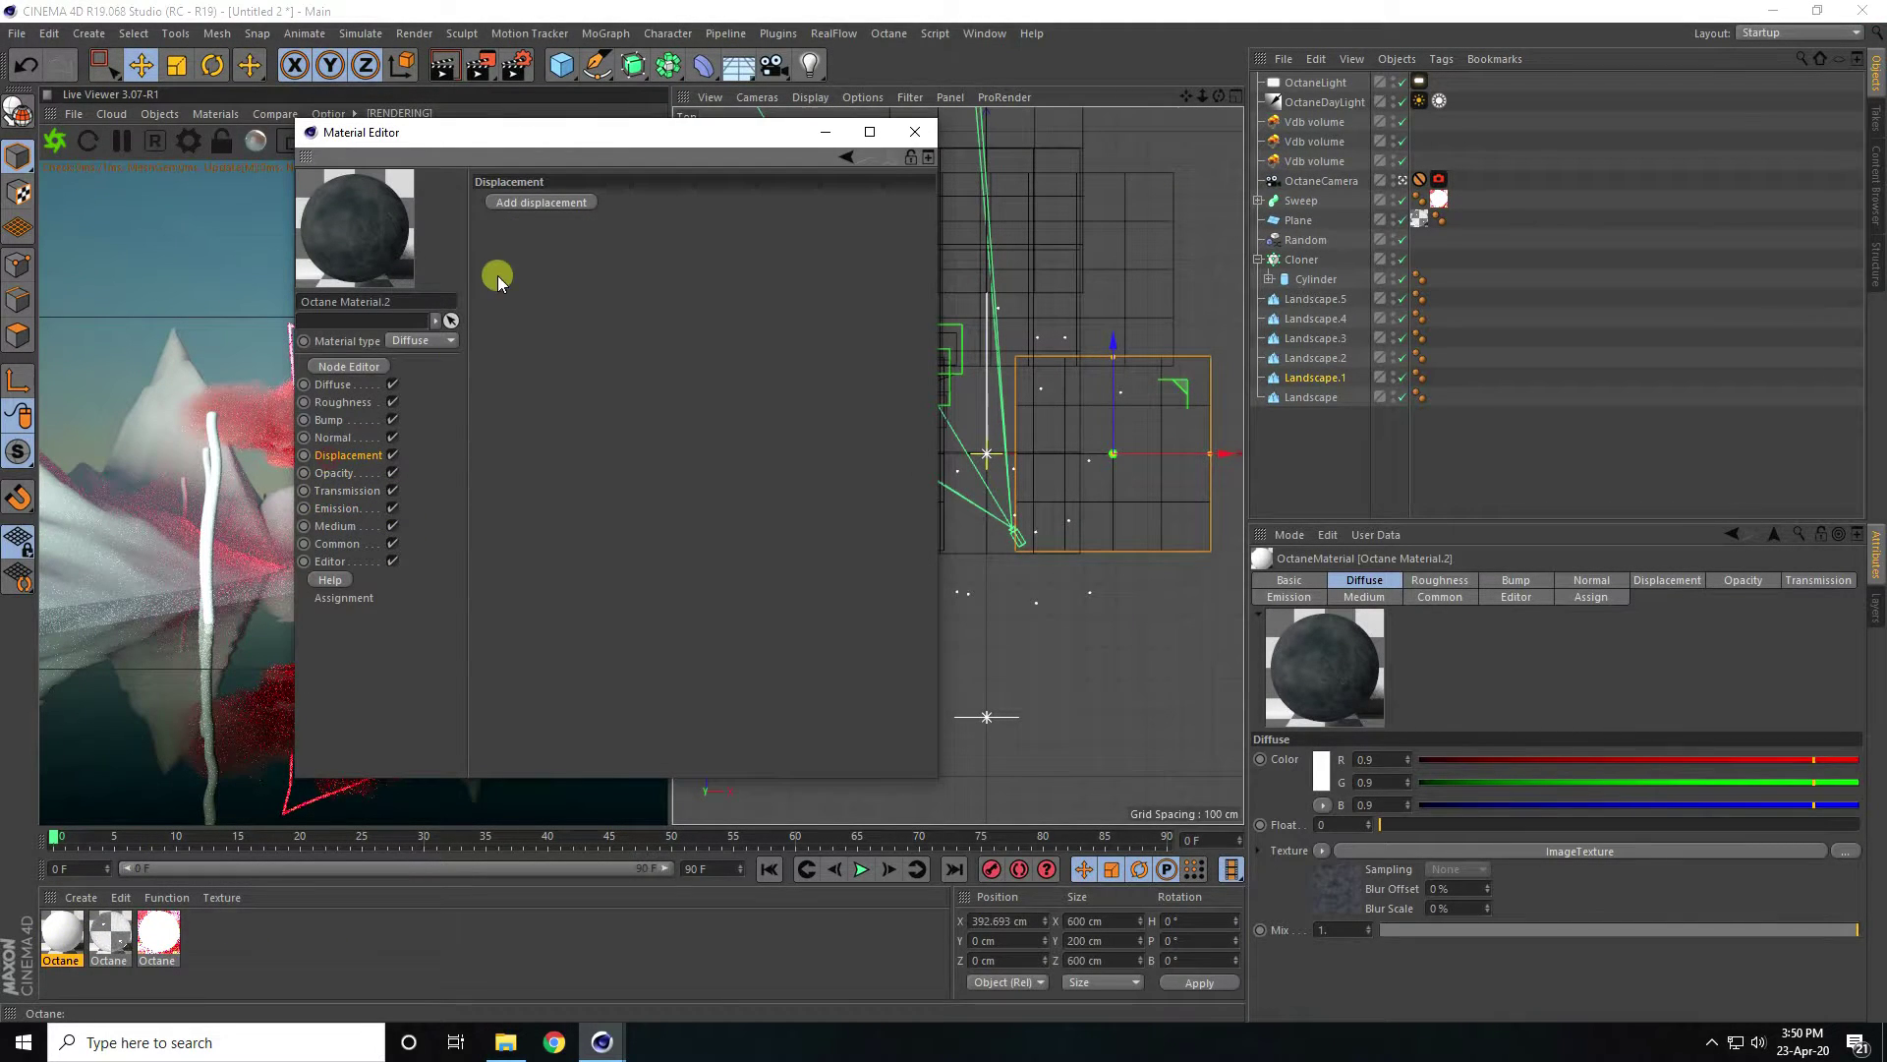
pyautogui.click(517, 204)
pyautogui.click(552, 236)
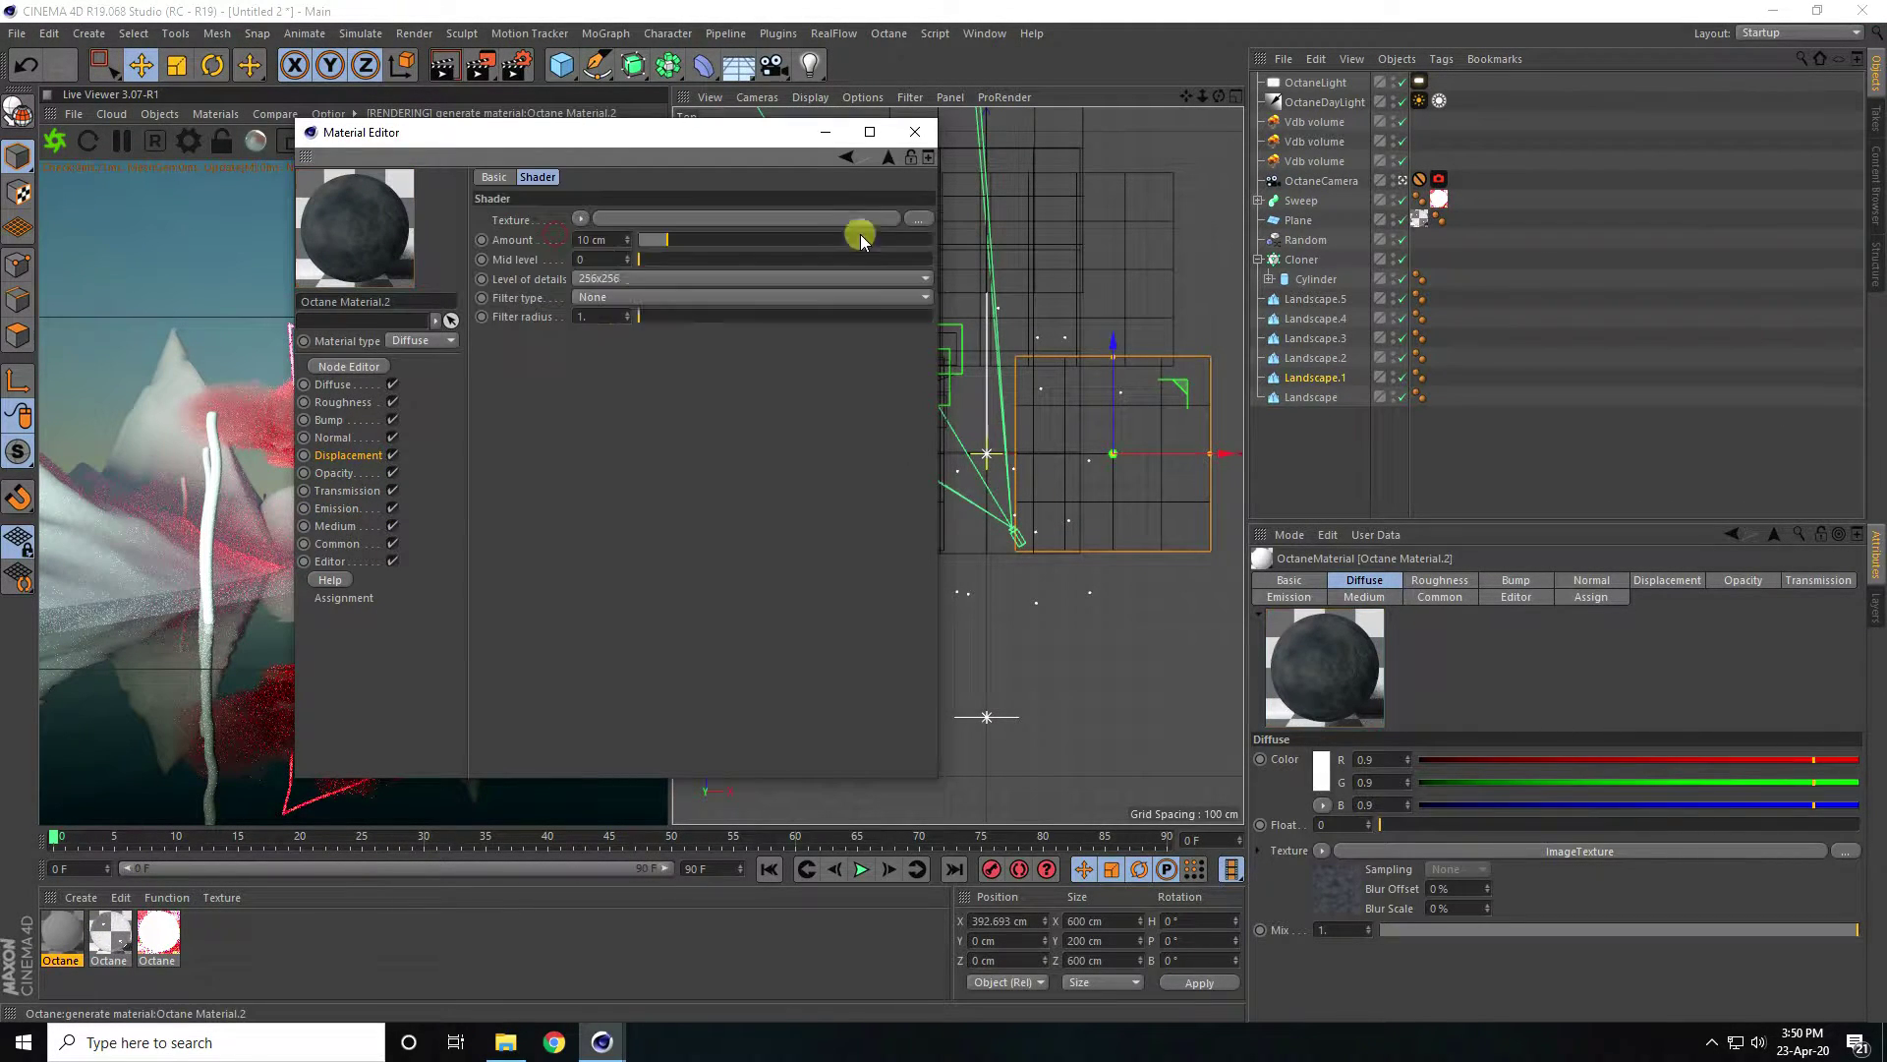
pyautogui.click(920, 218)
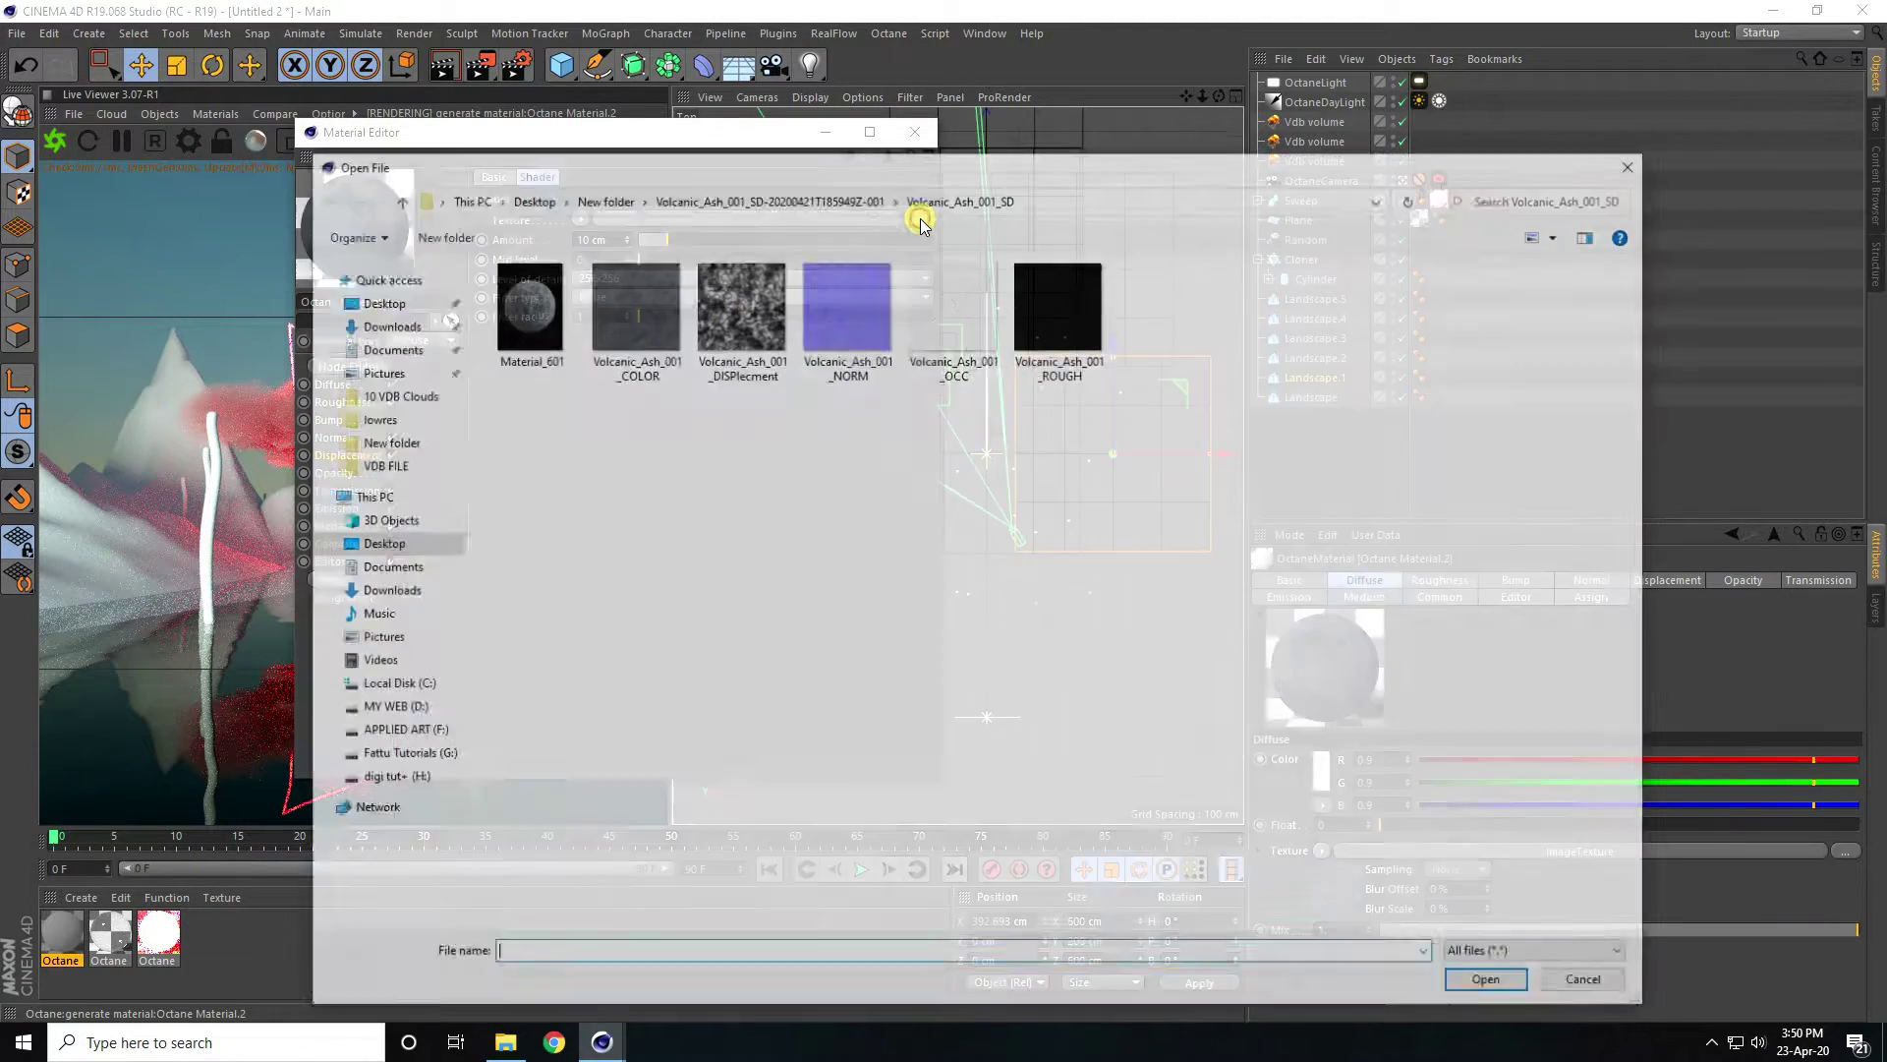
pyautogui.click(738, 305)
pyautogui.click(1493, 986)
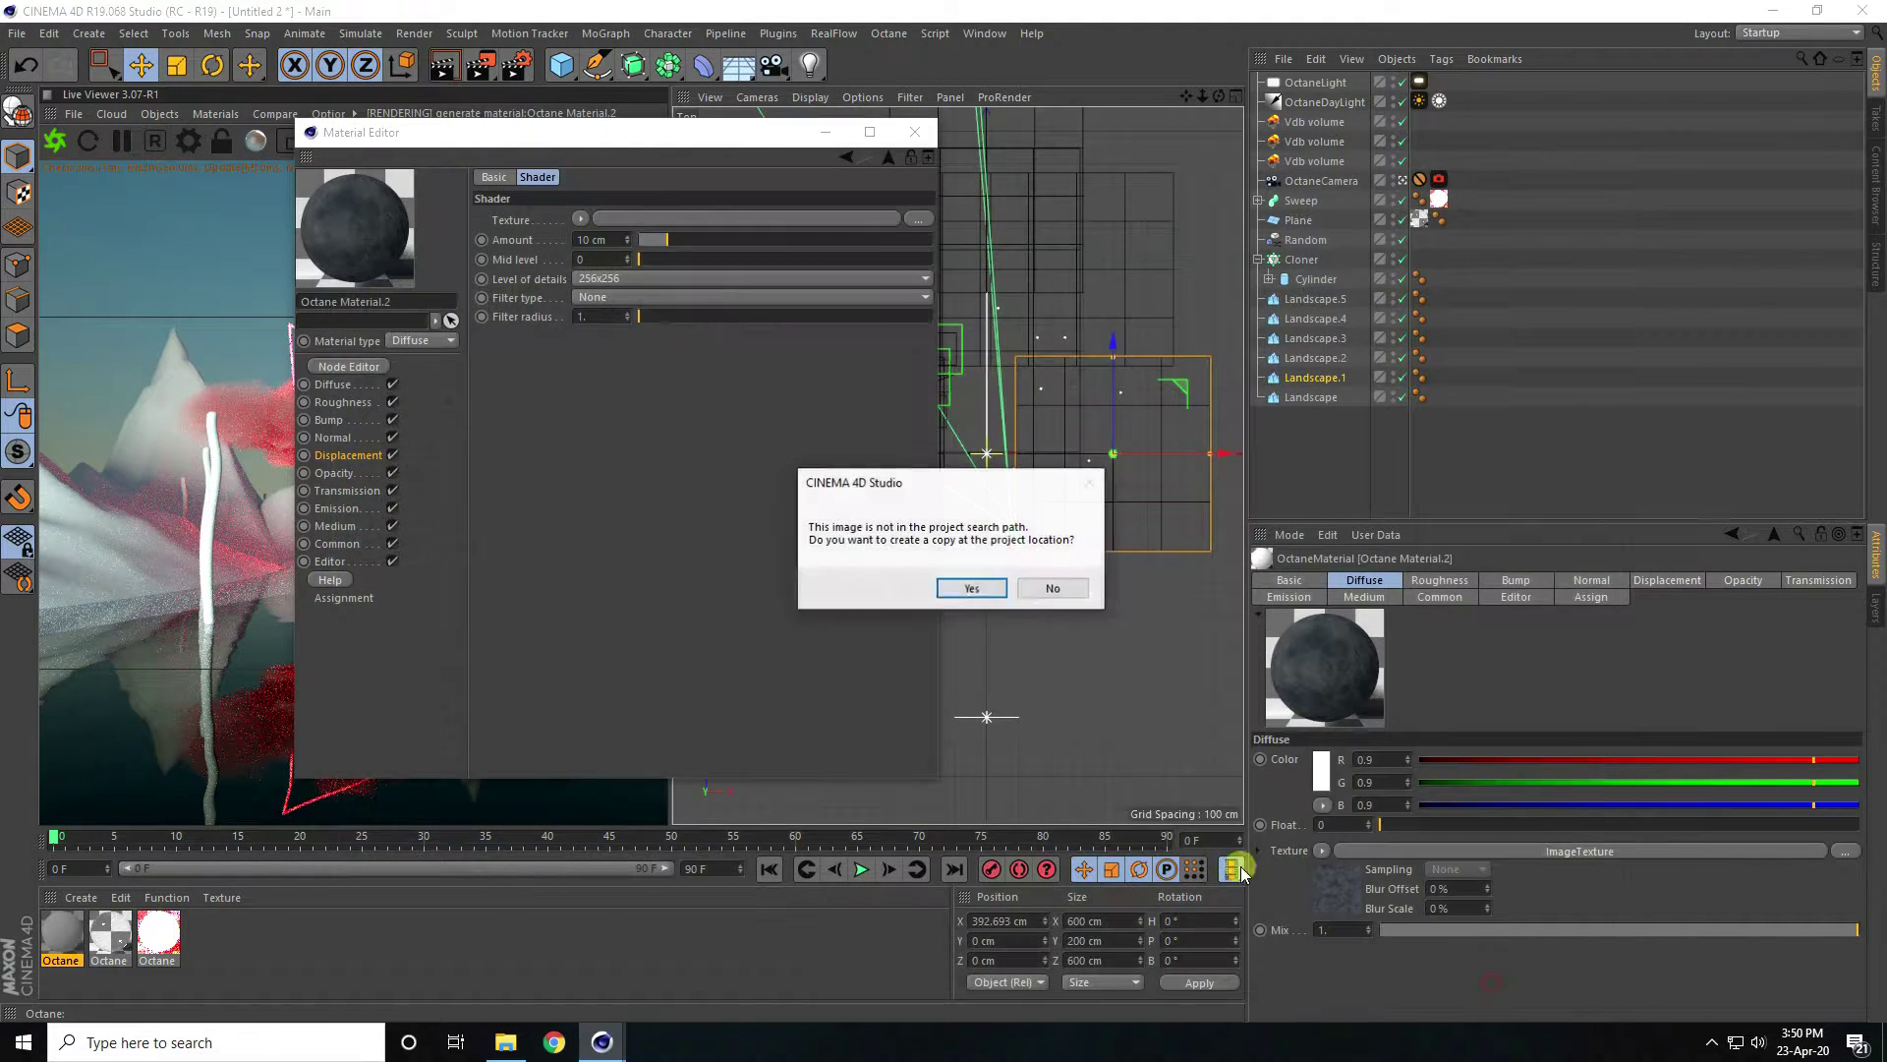
pyautogui.click(1056, 590)
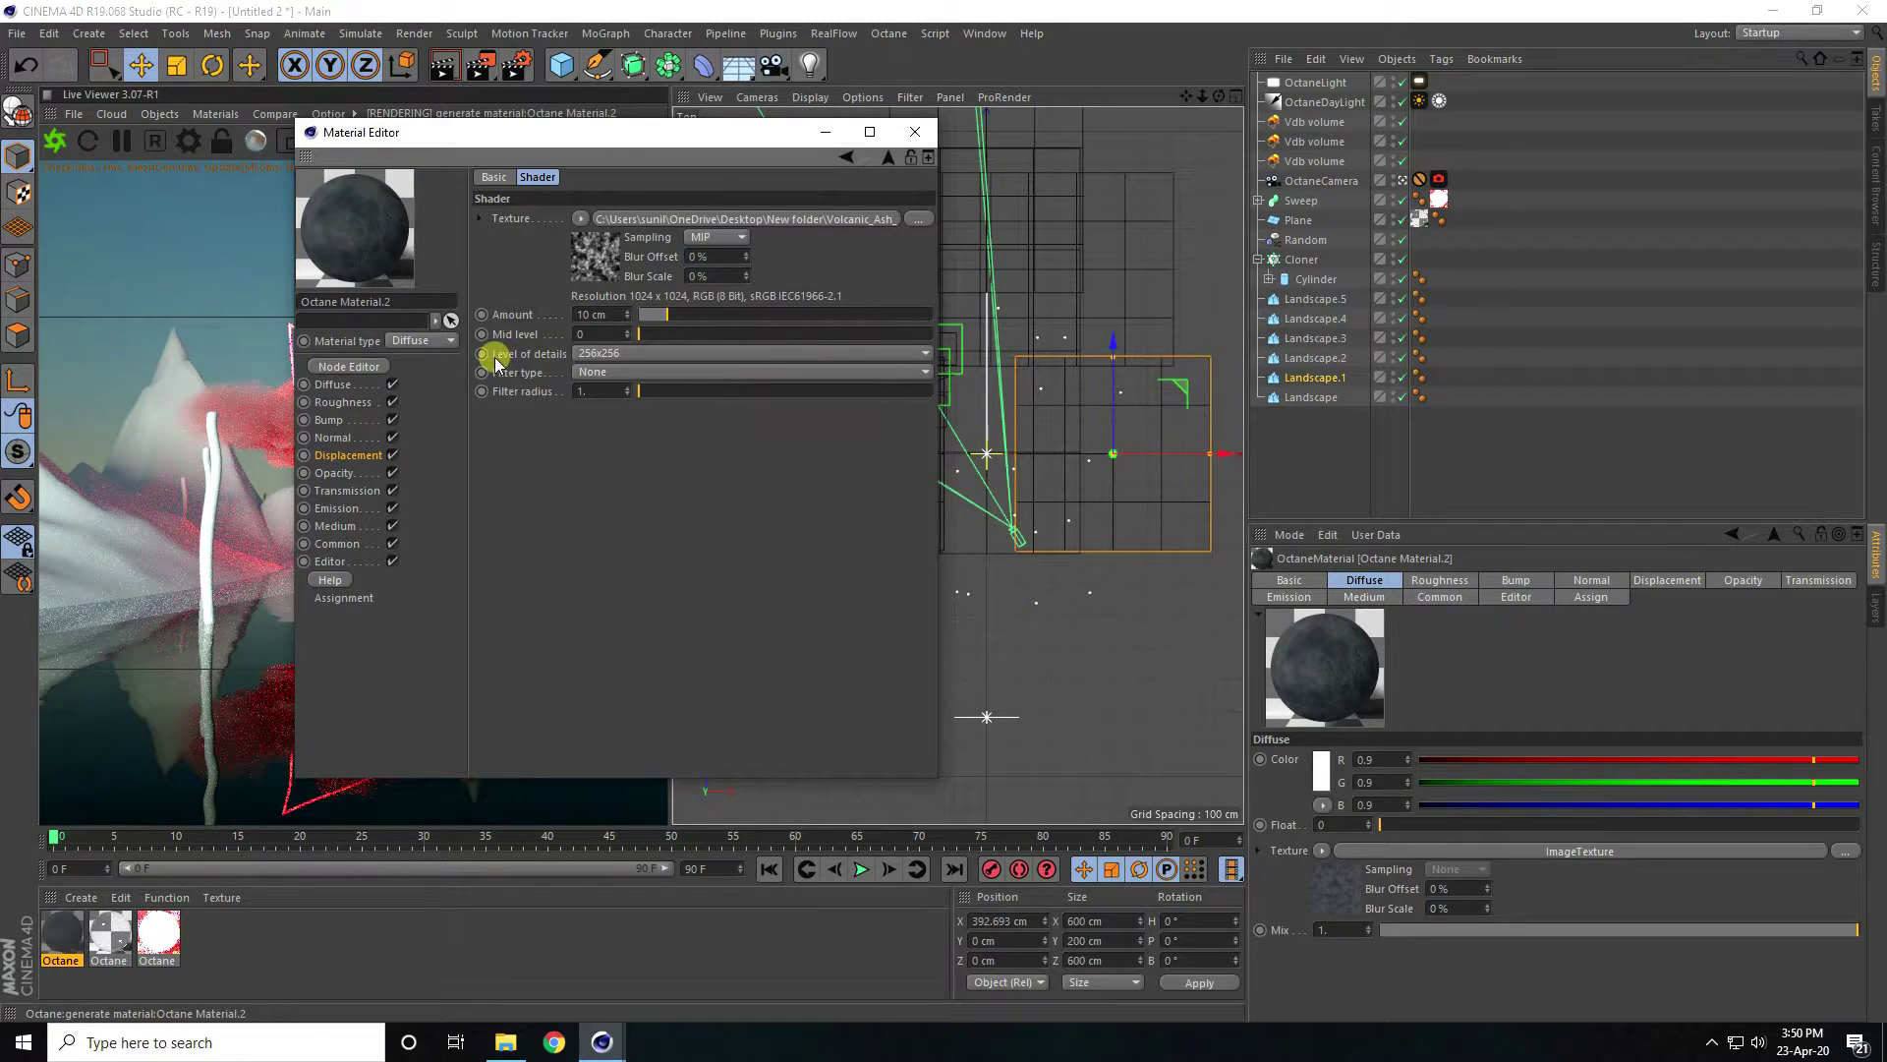
# Set the displacement's level of detail to 2048x2048 and its amount to 1 cm, and close the material's settings.
pyautogui.click(605, 352)
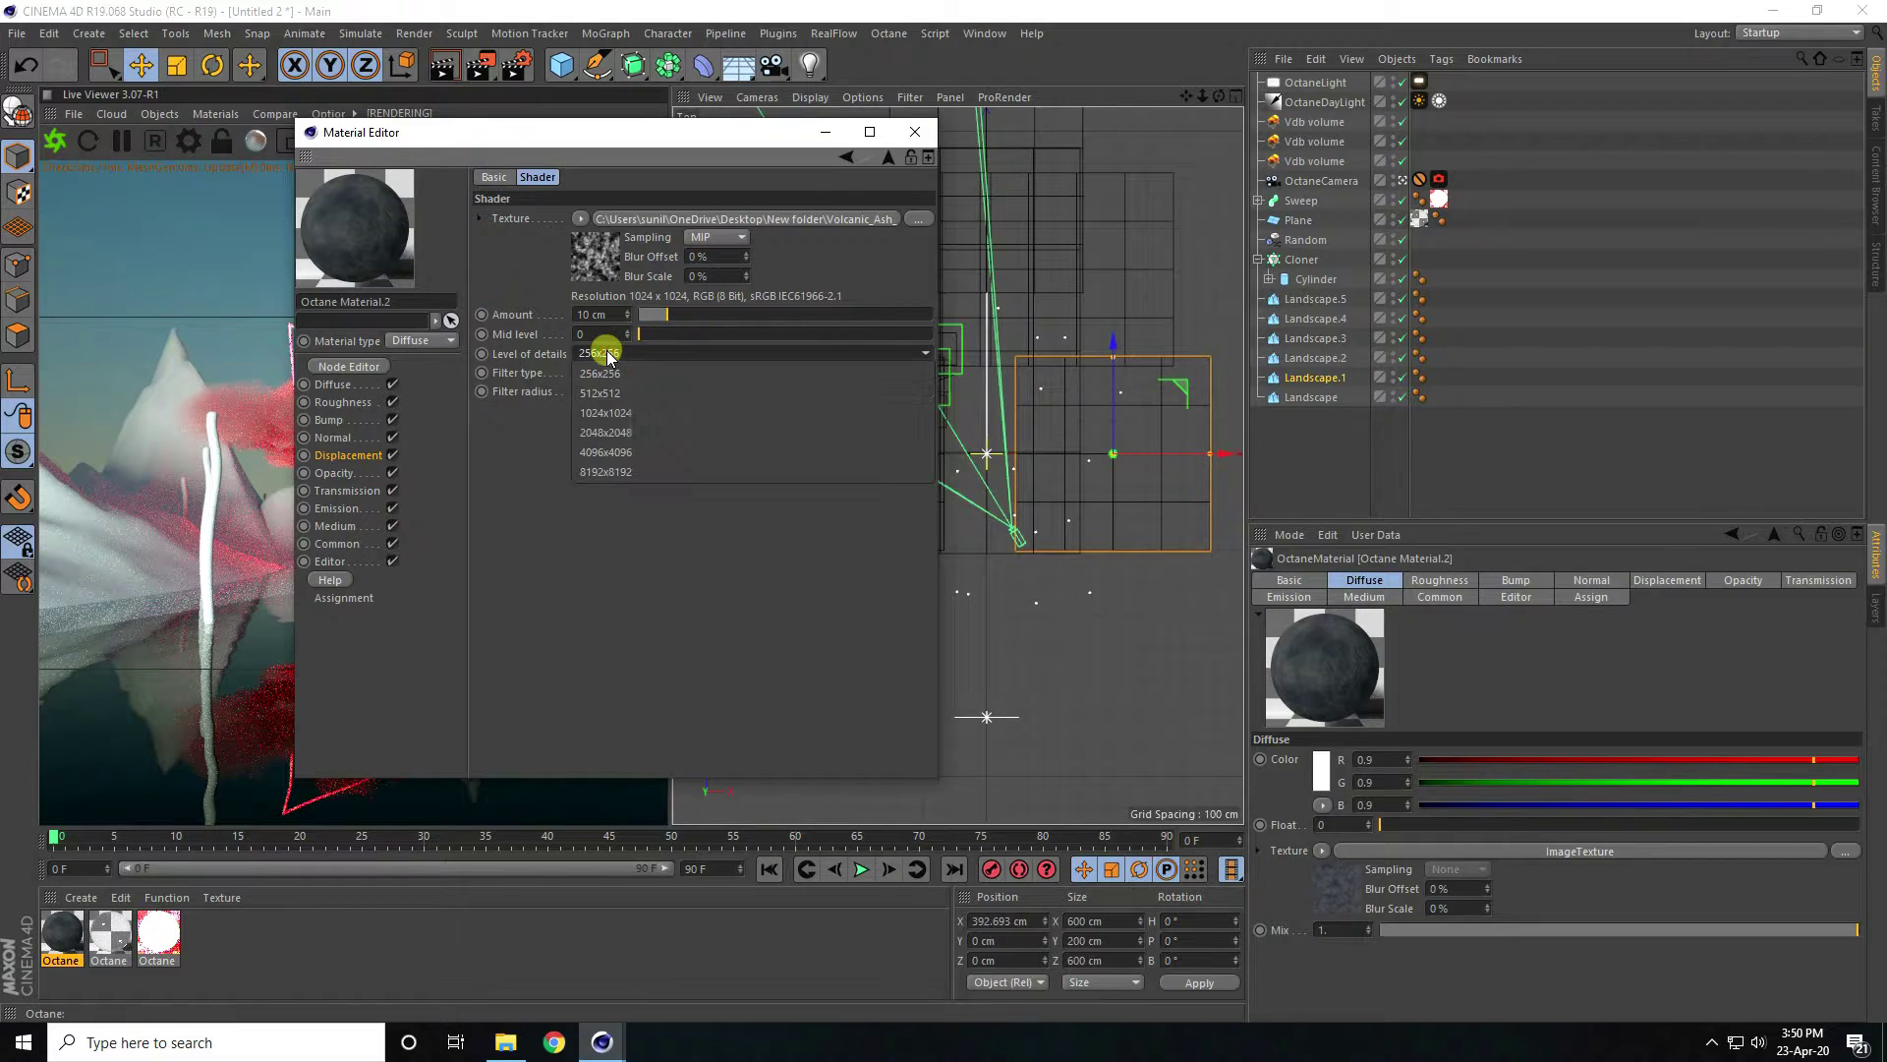
pyautogui.click(606, 431)
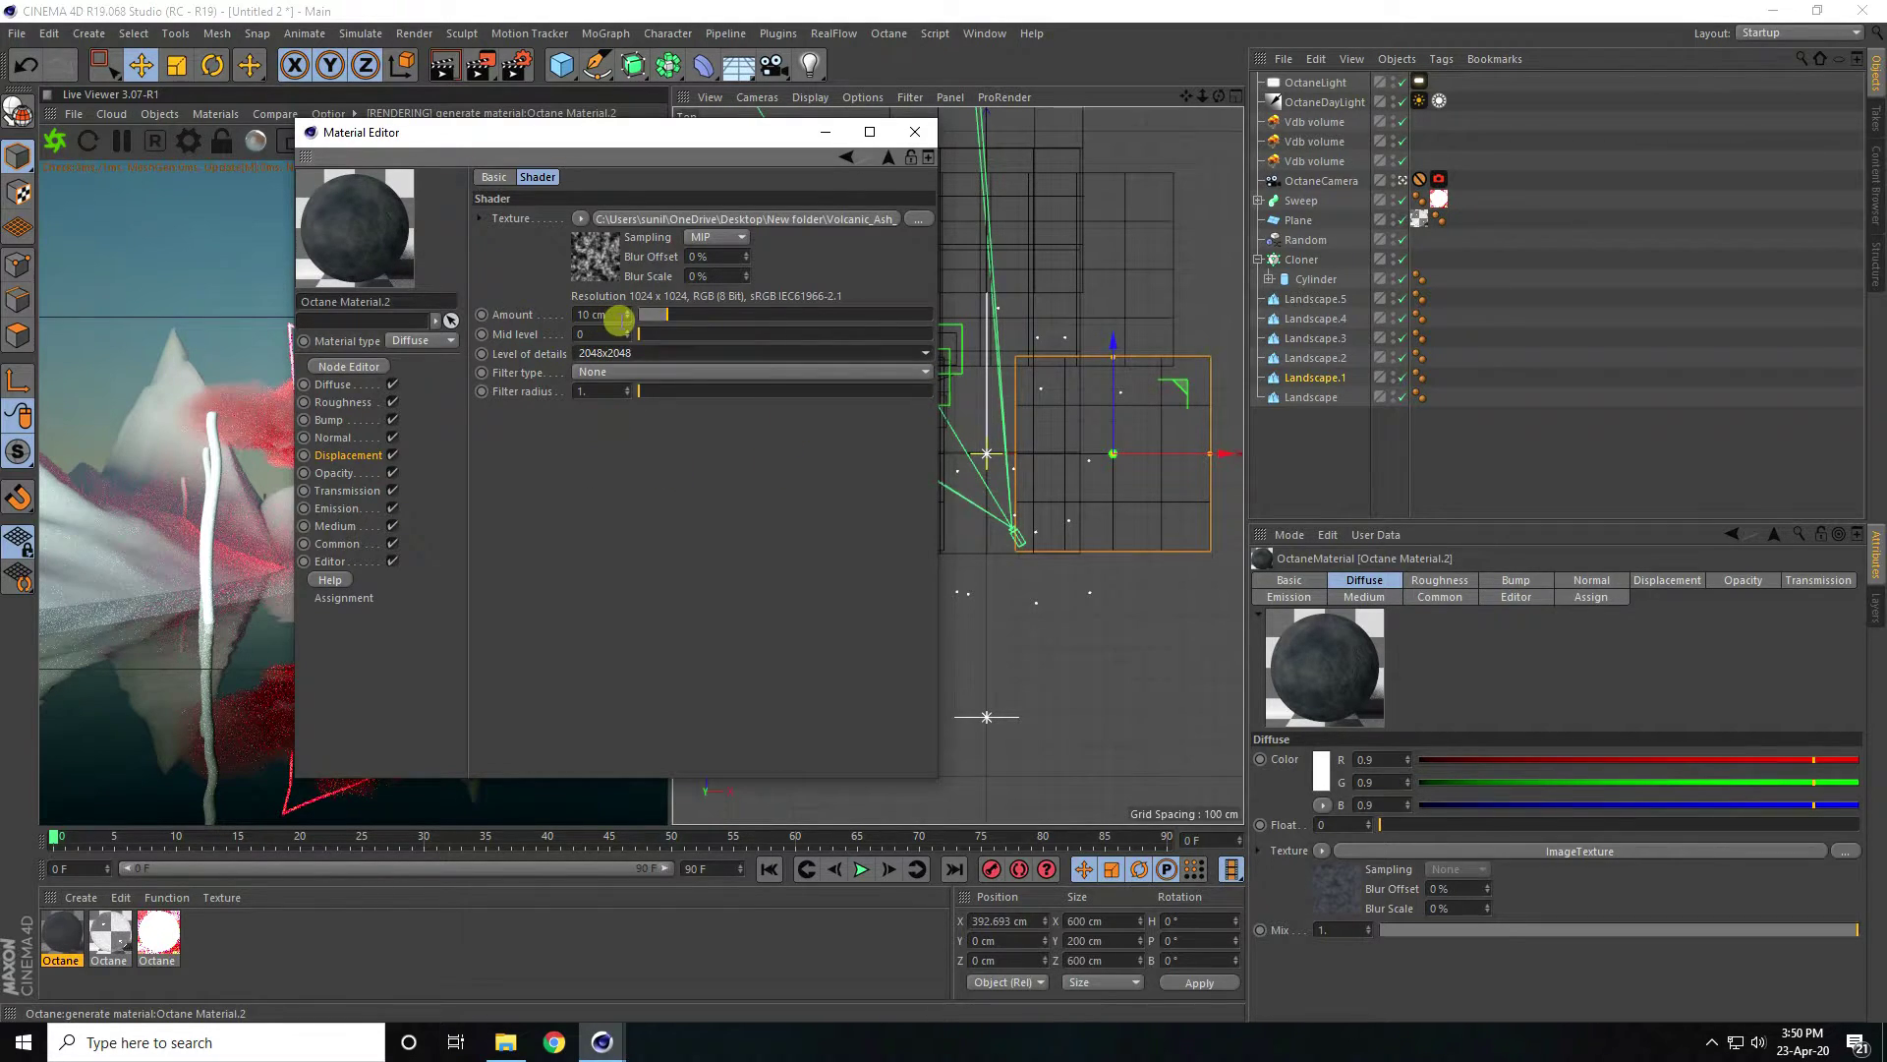
pyautogui.click(602, 315)
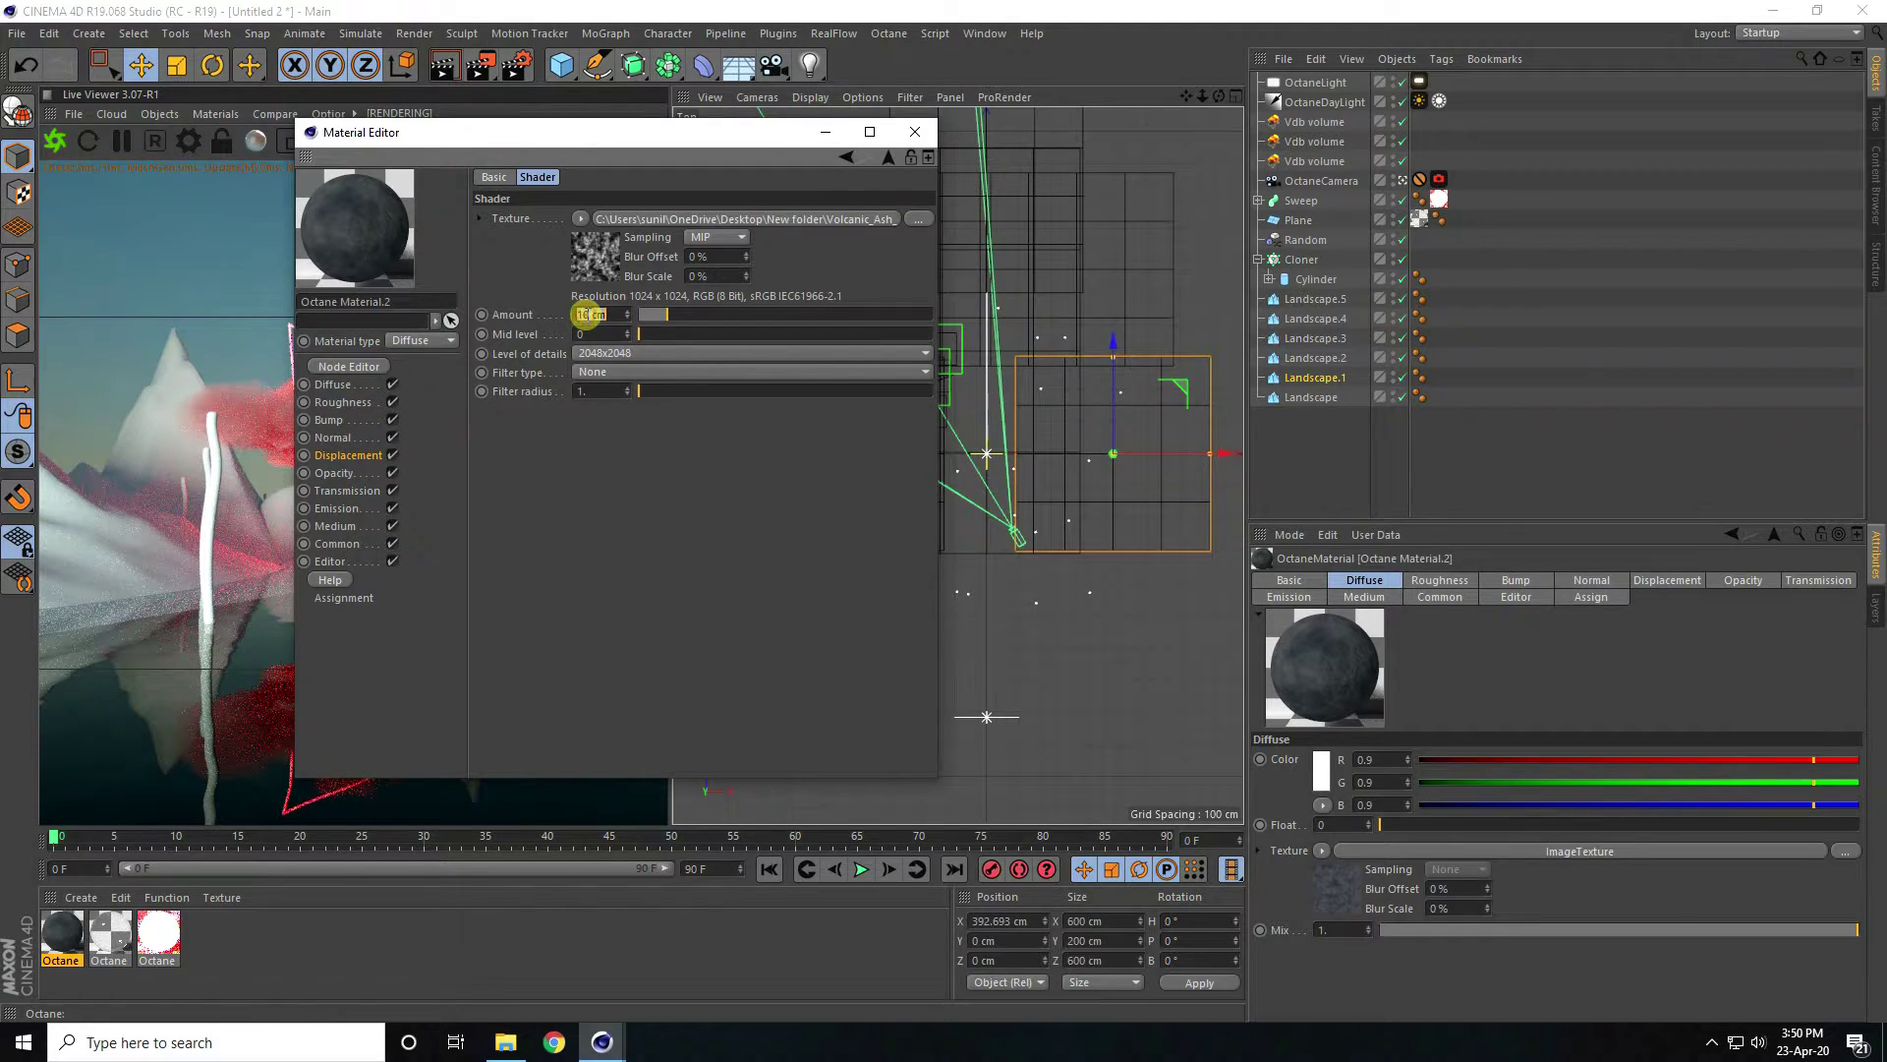
pyautogui.write('1')
pyautogui.press('Return')
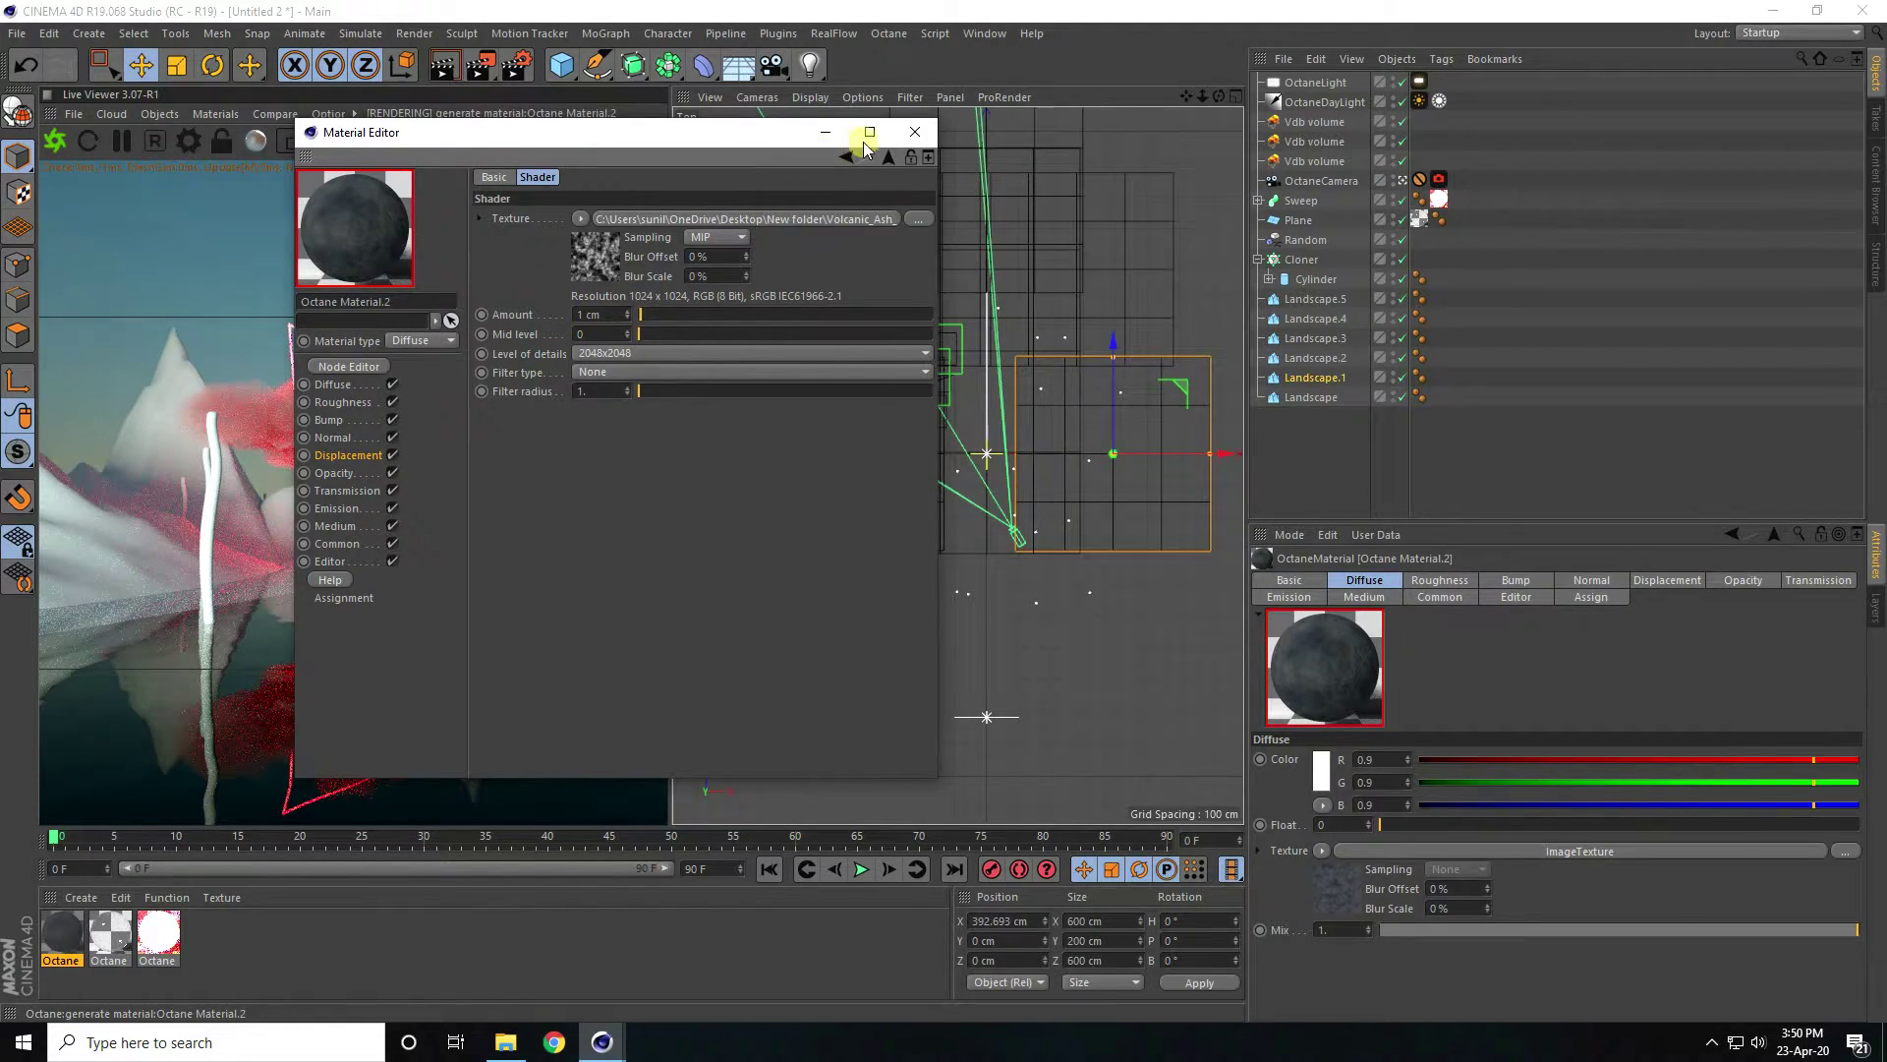
pyautogui.click(904, 137)
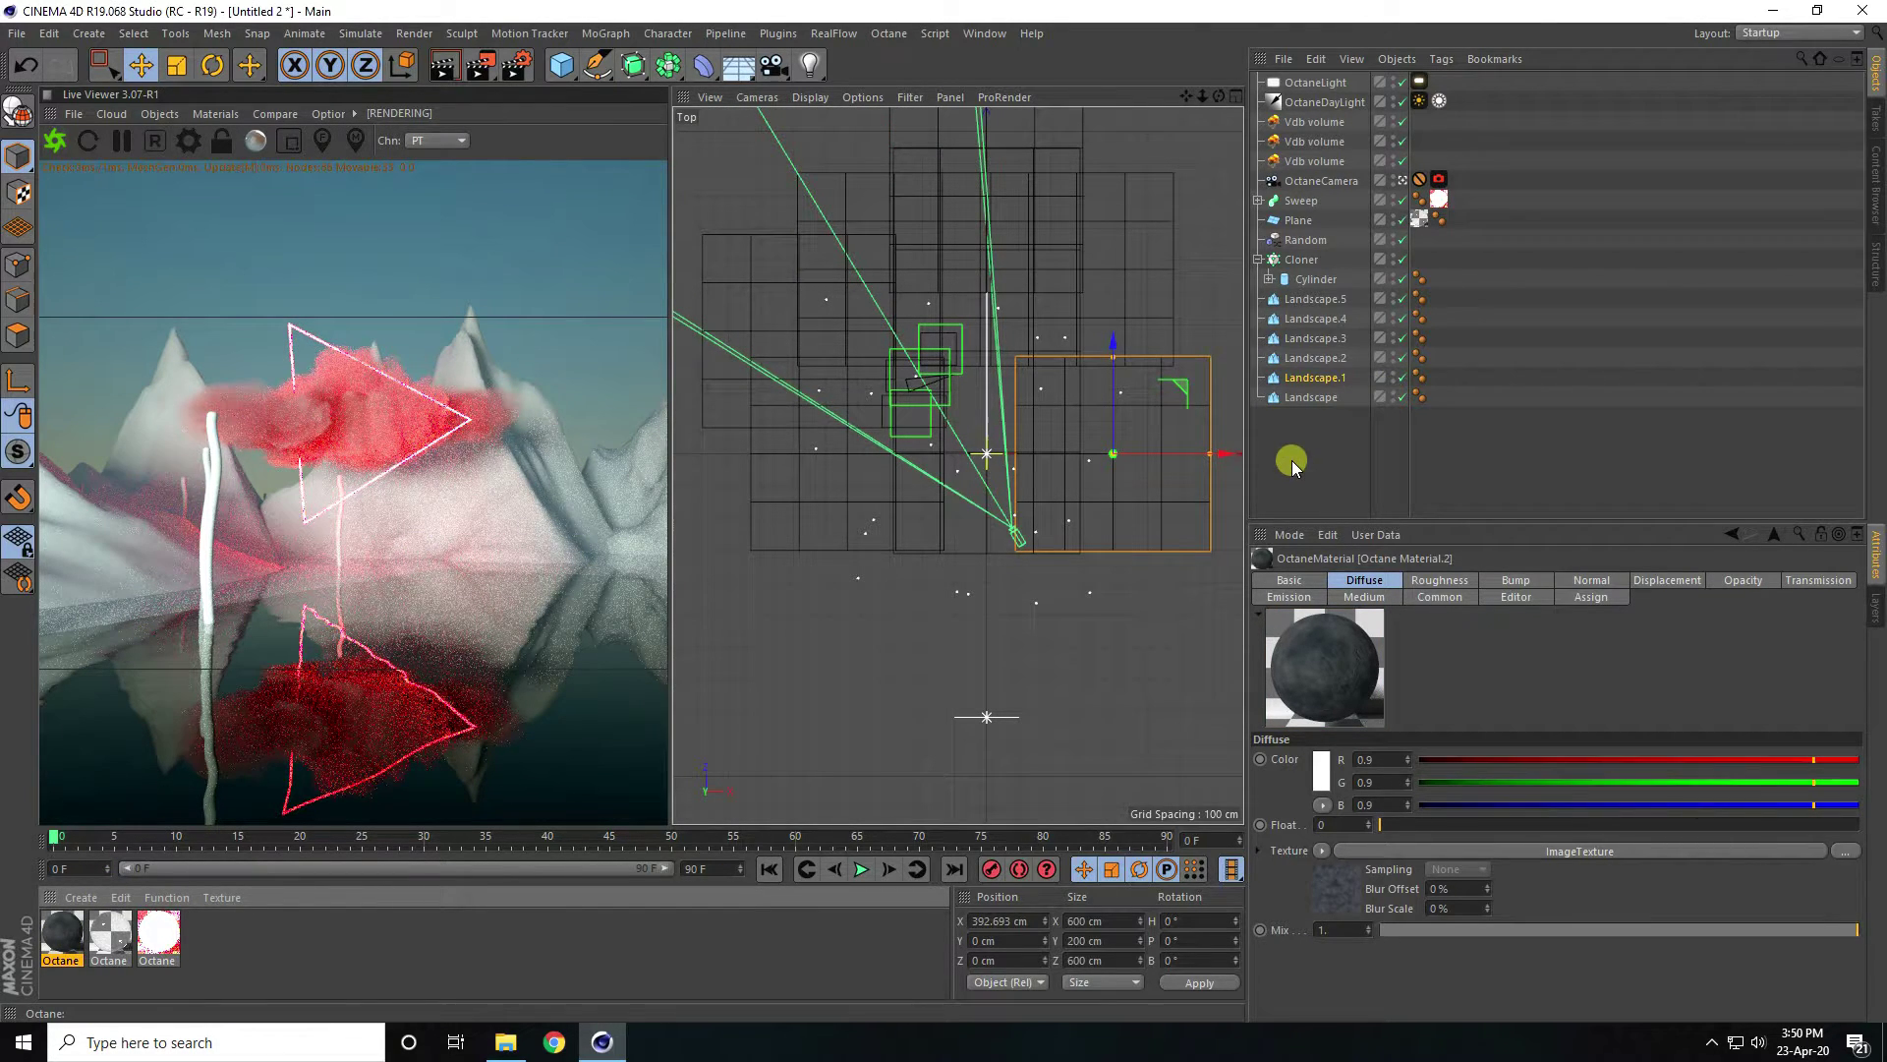
# Apply the volcanic ash material to all six Landscape objects.
pyautogui.moveTo(1292, 462); pyautogui.dragTo(1310, 315)
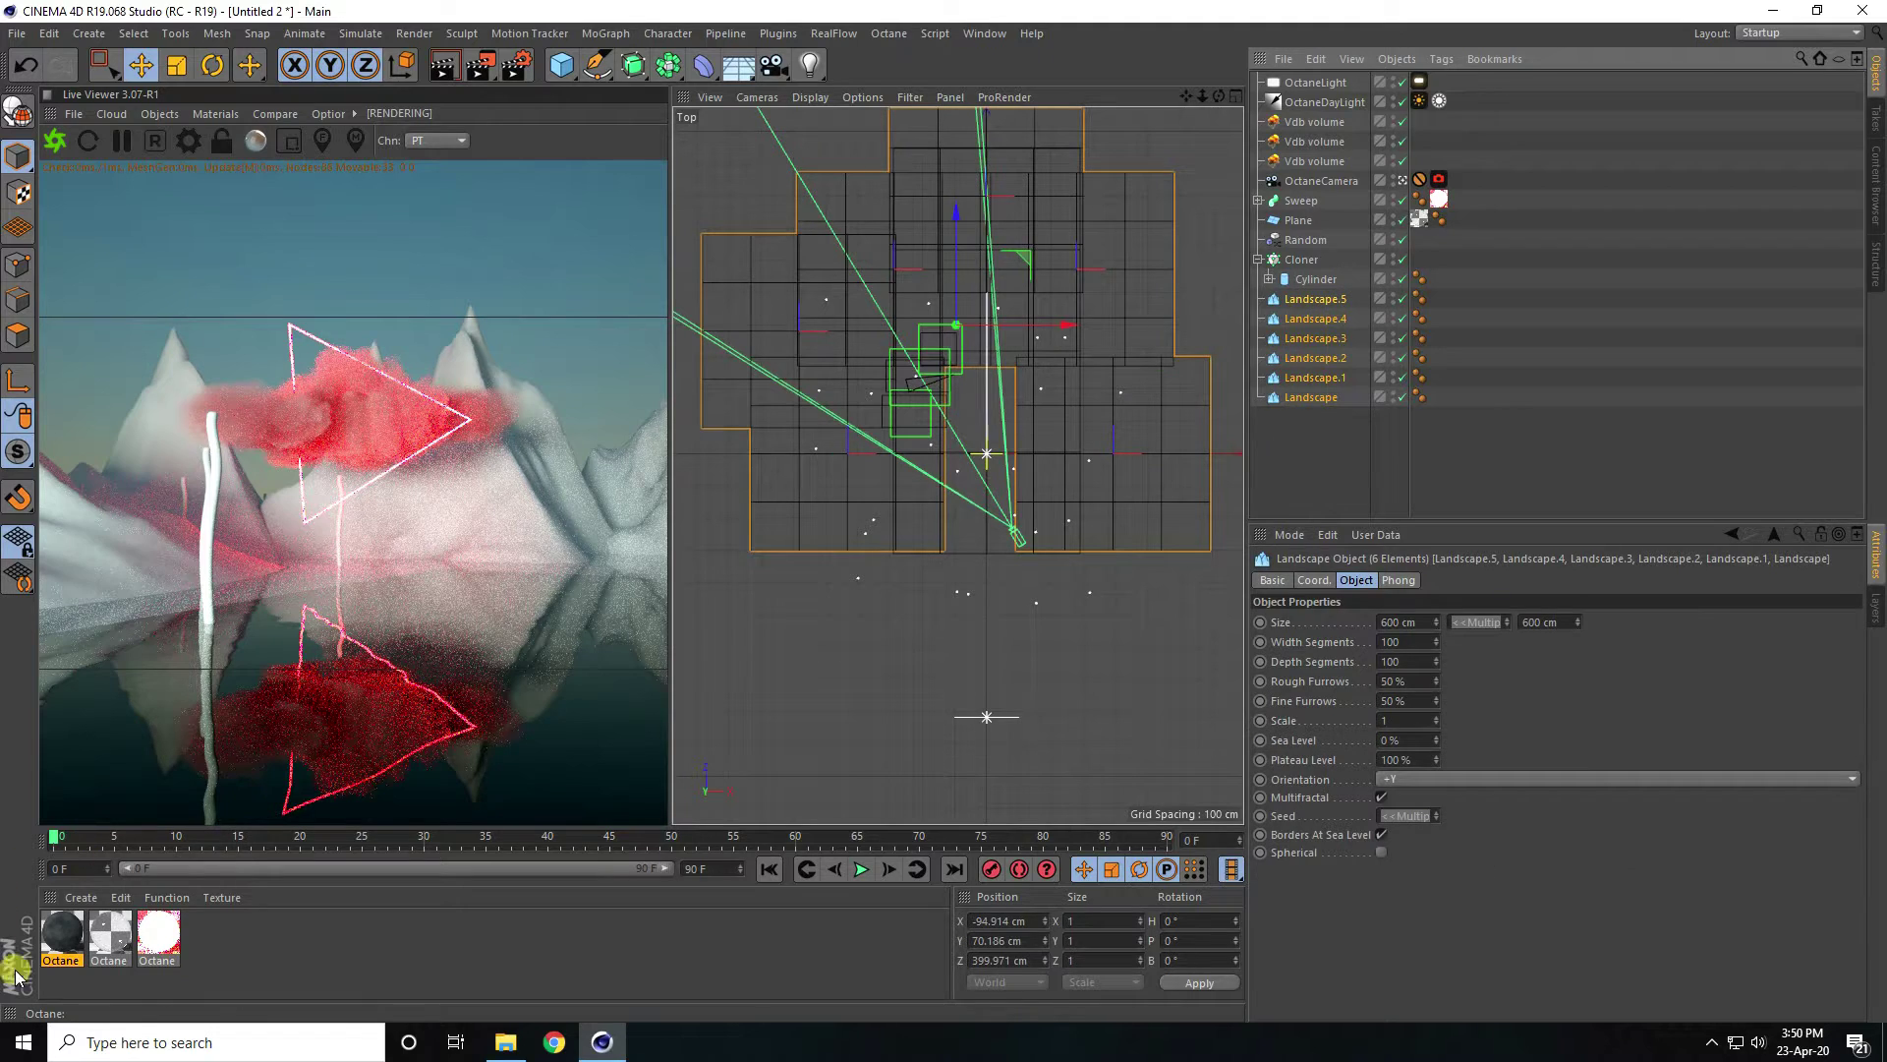
pyautogui.rightClick(61, 934)
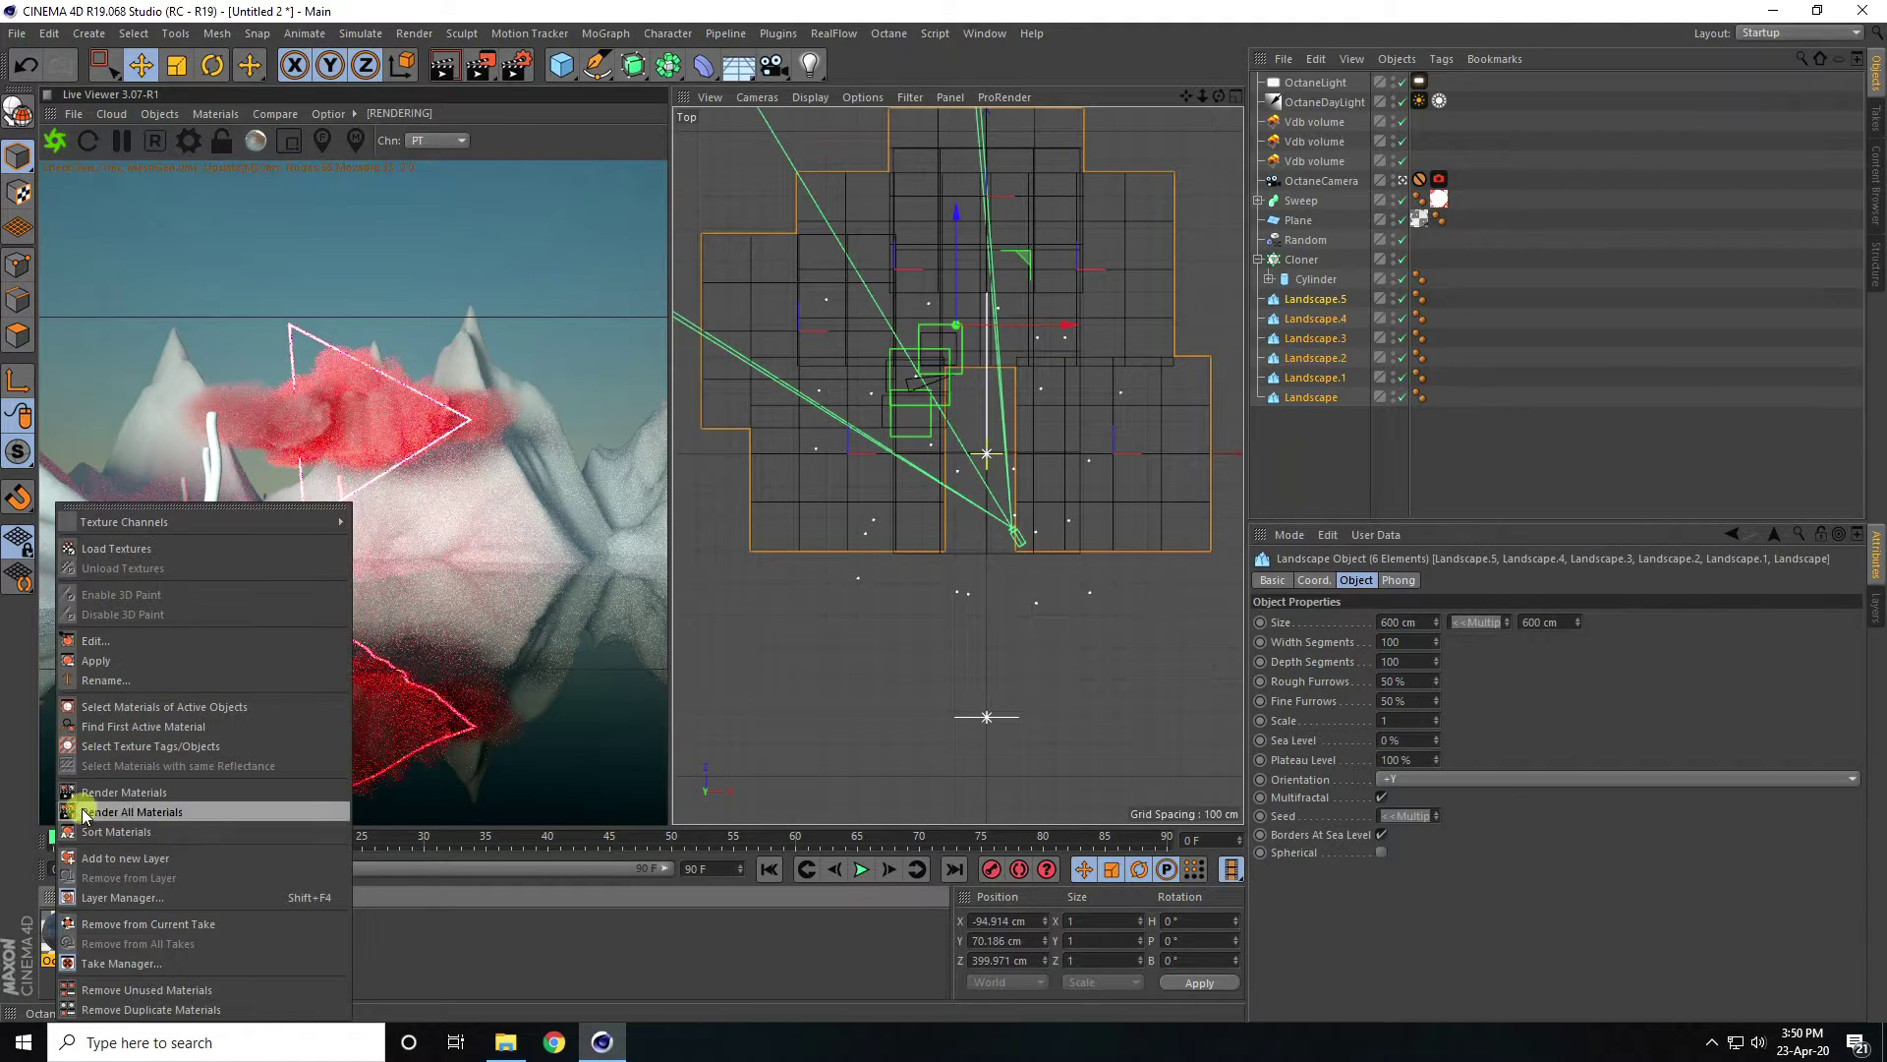
pyautogui.click(112, 665)
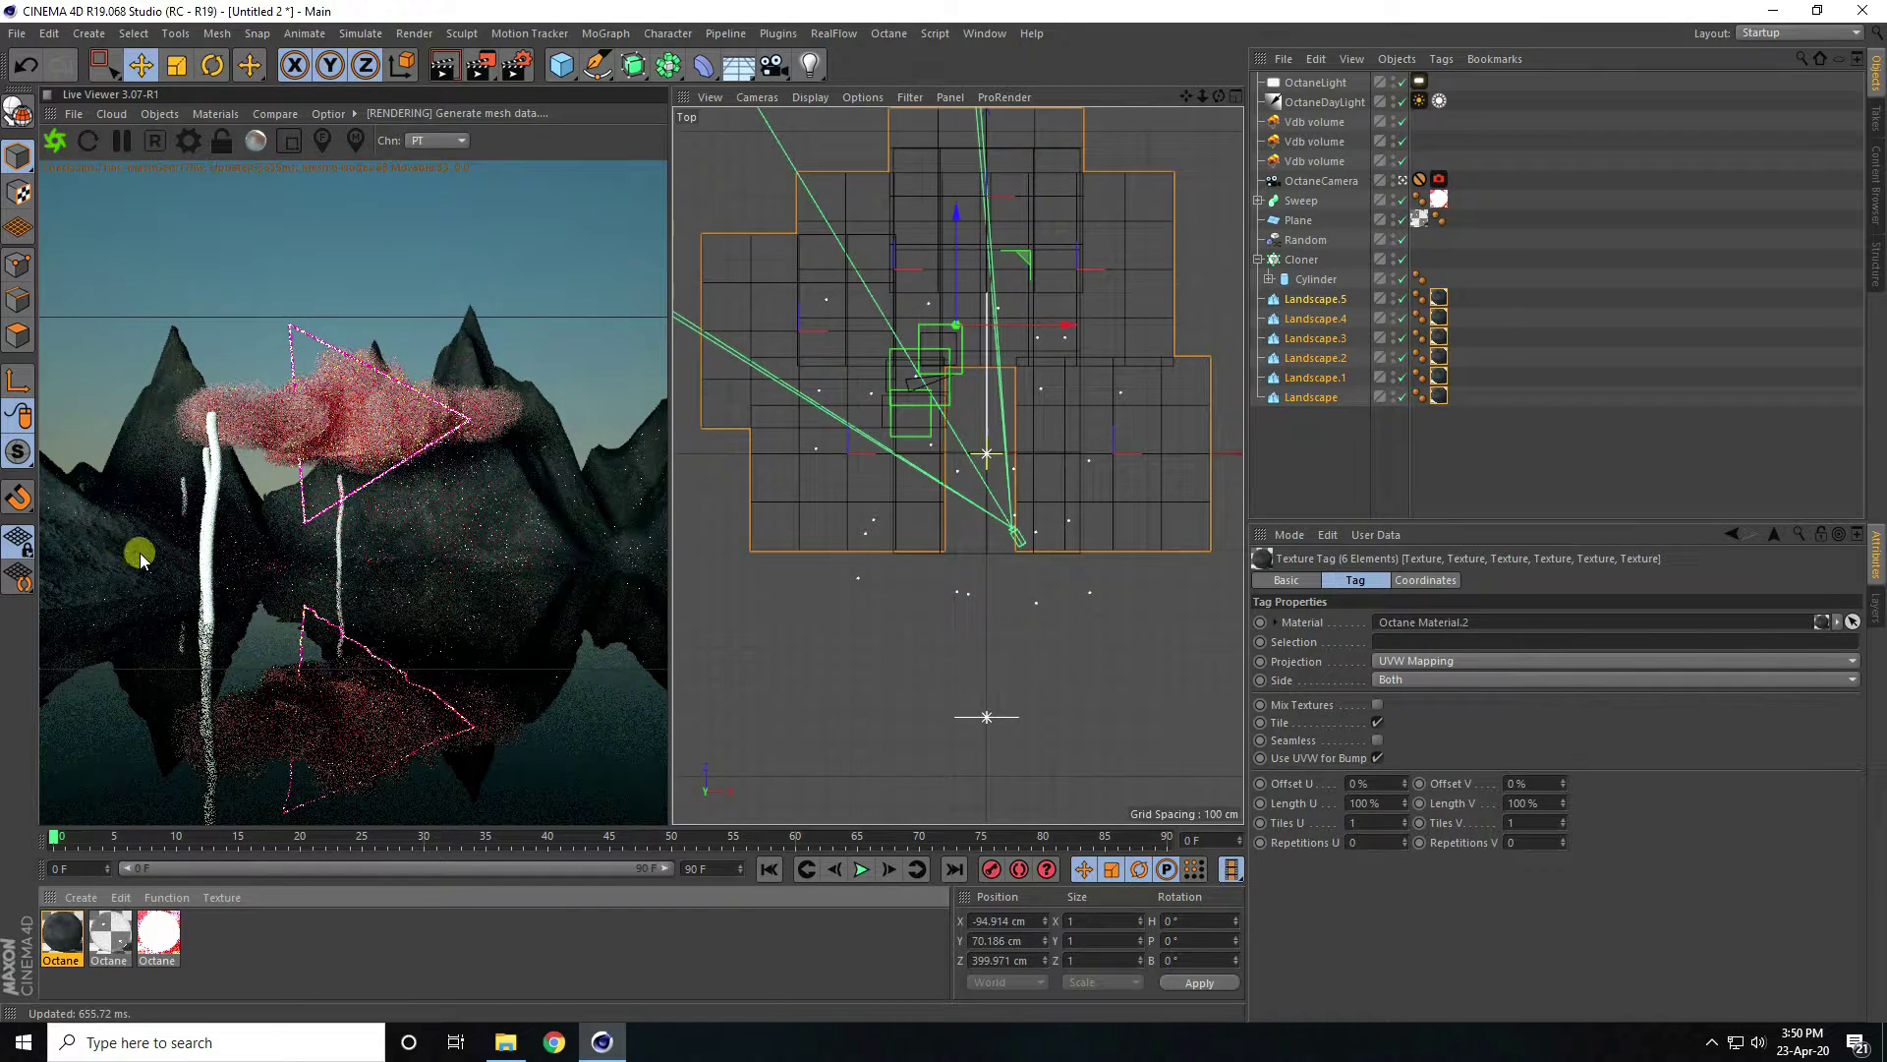
# Set Length U and Length V to 50% on the texture tags of the six landscapes.
pyautogui.click(1338, 803)
pyautogui.write('5')
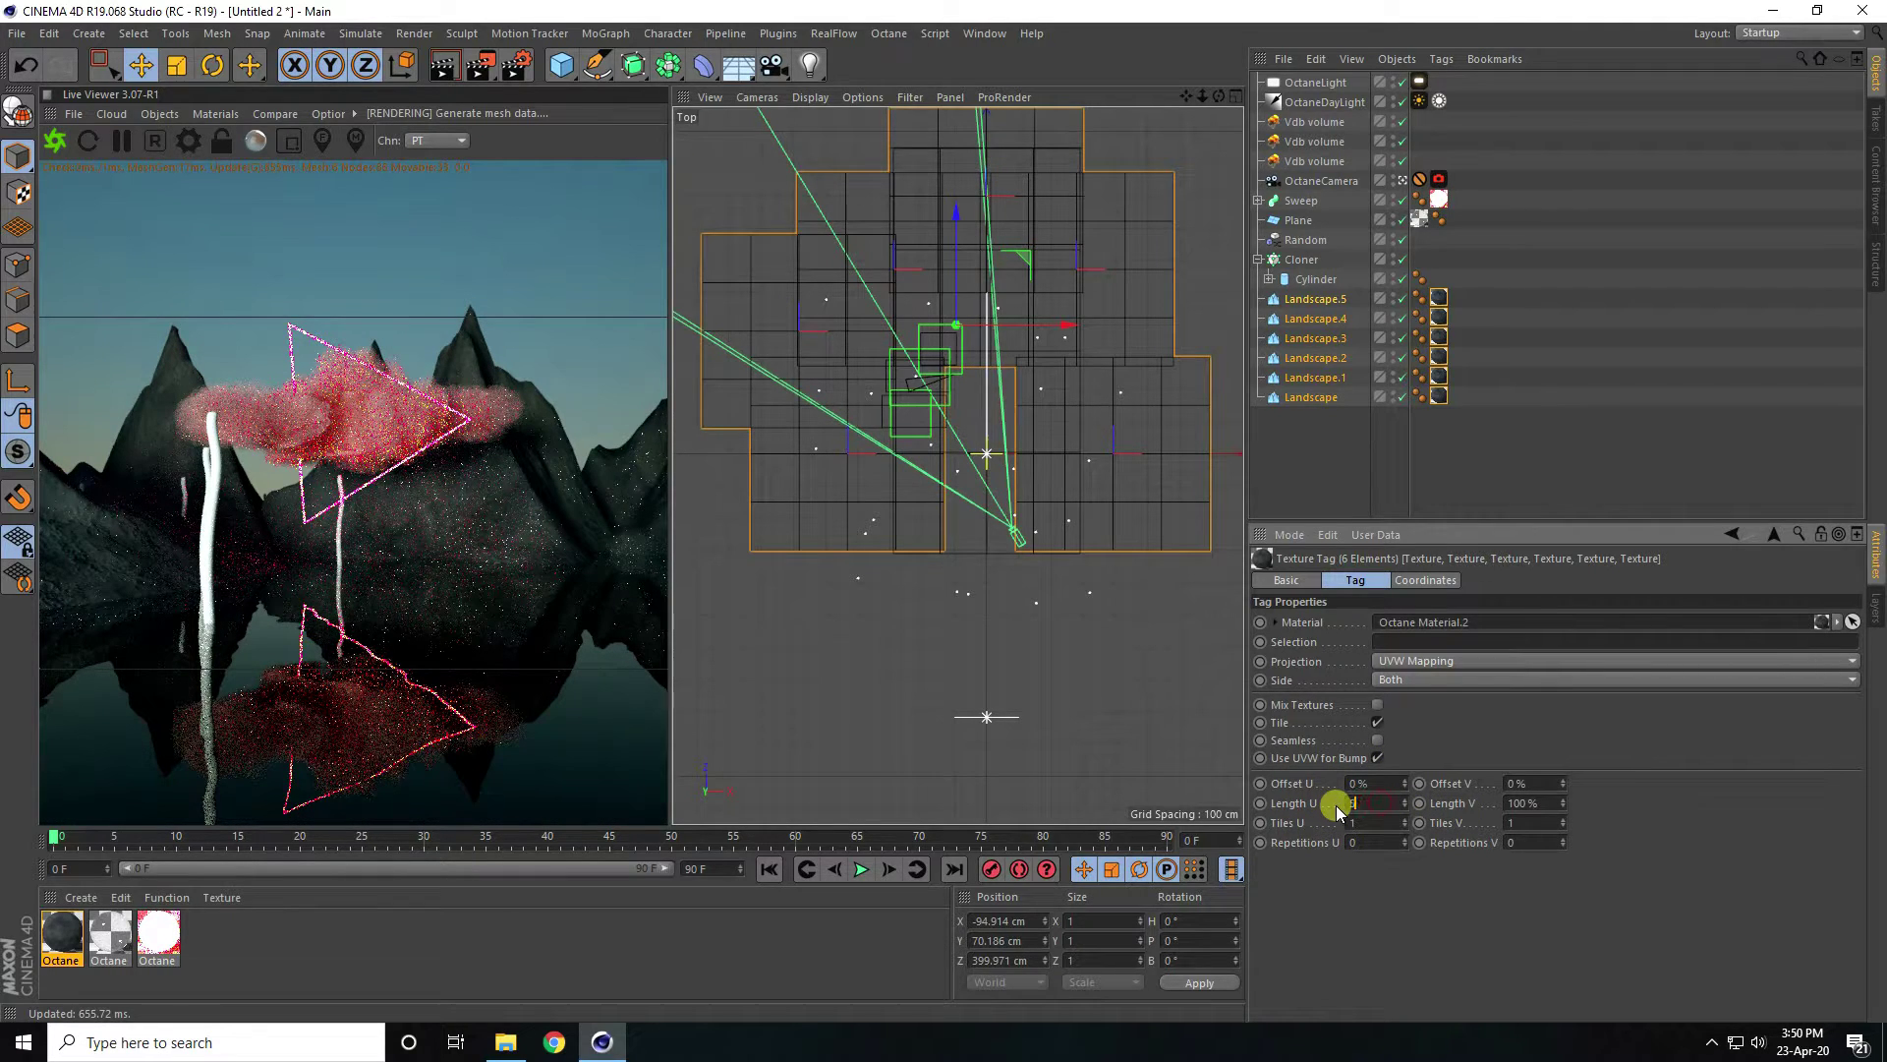
pyautogui.write('0')
pyautogui.click(1484, 803)
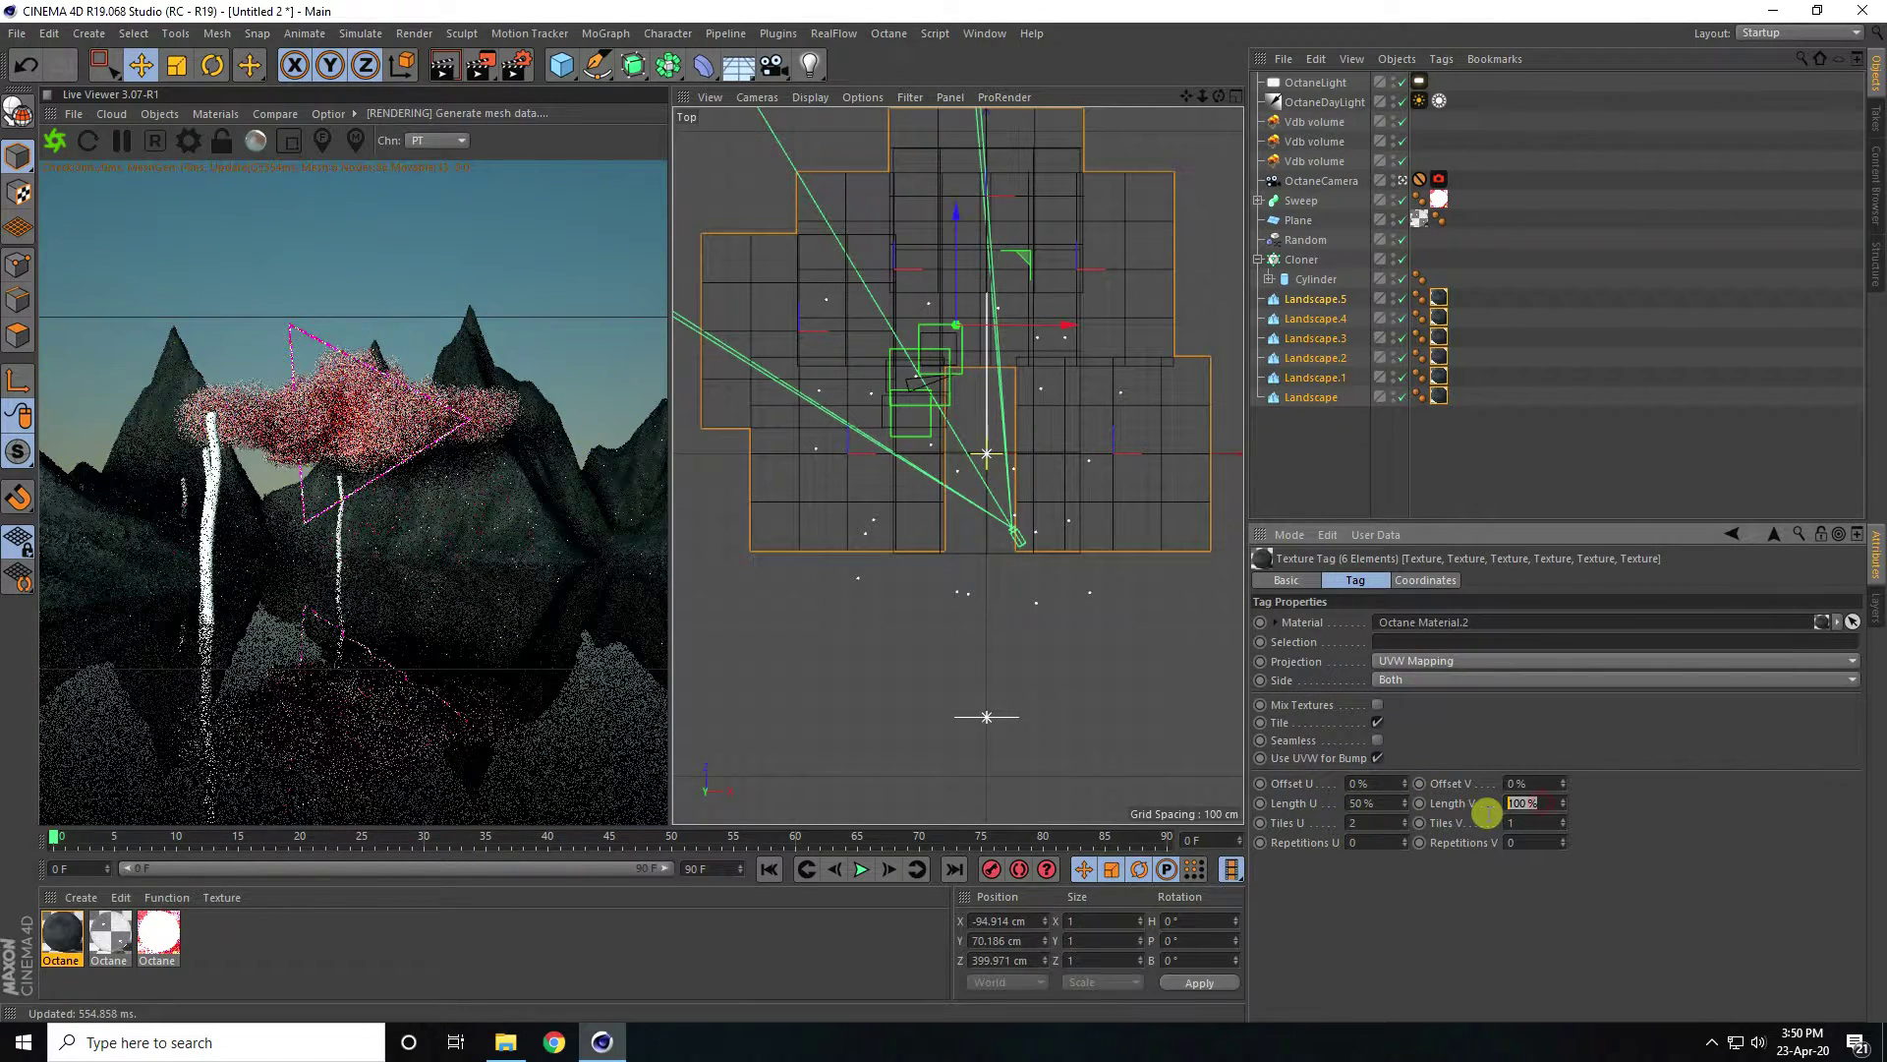
pyautogui.write('50')
pyautogui.press('Return')
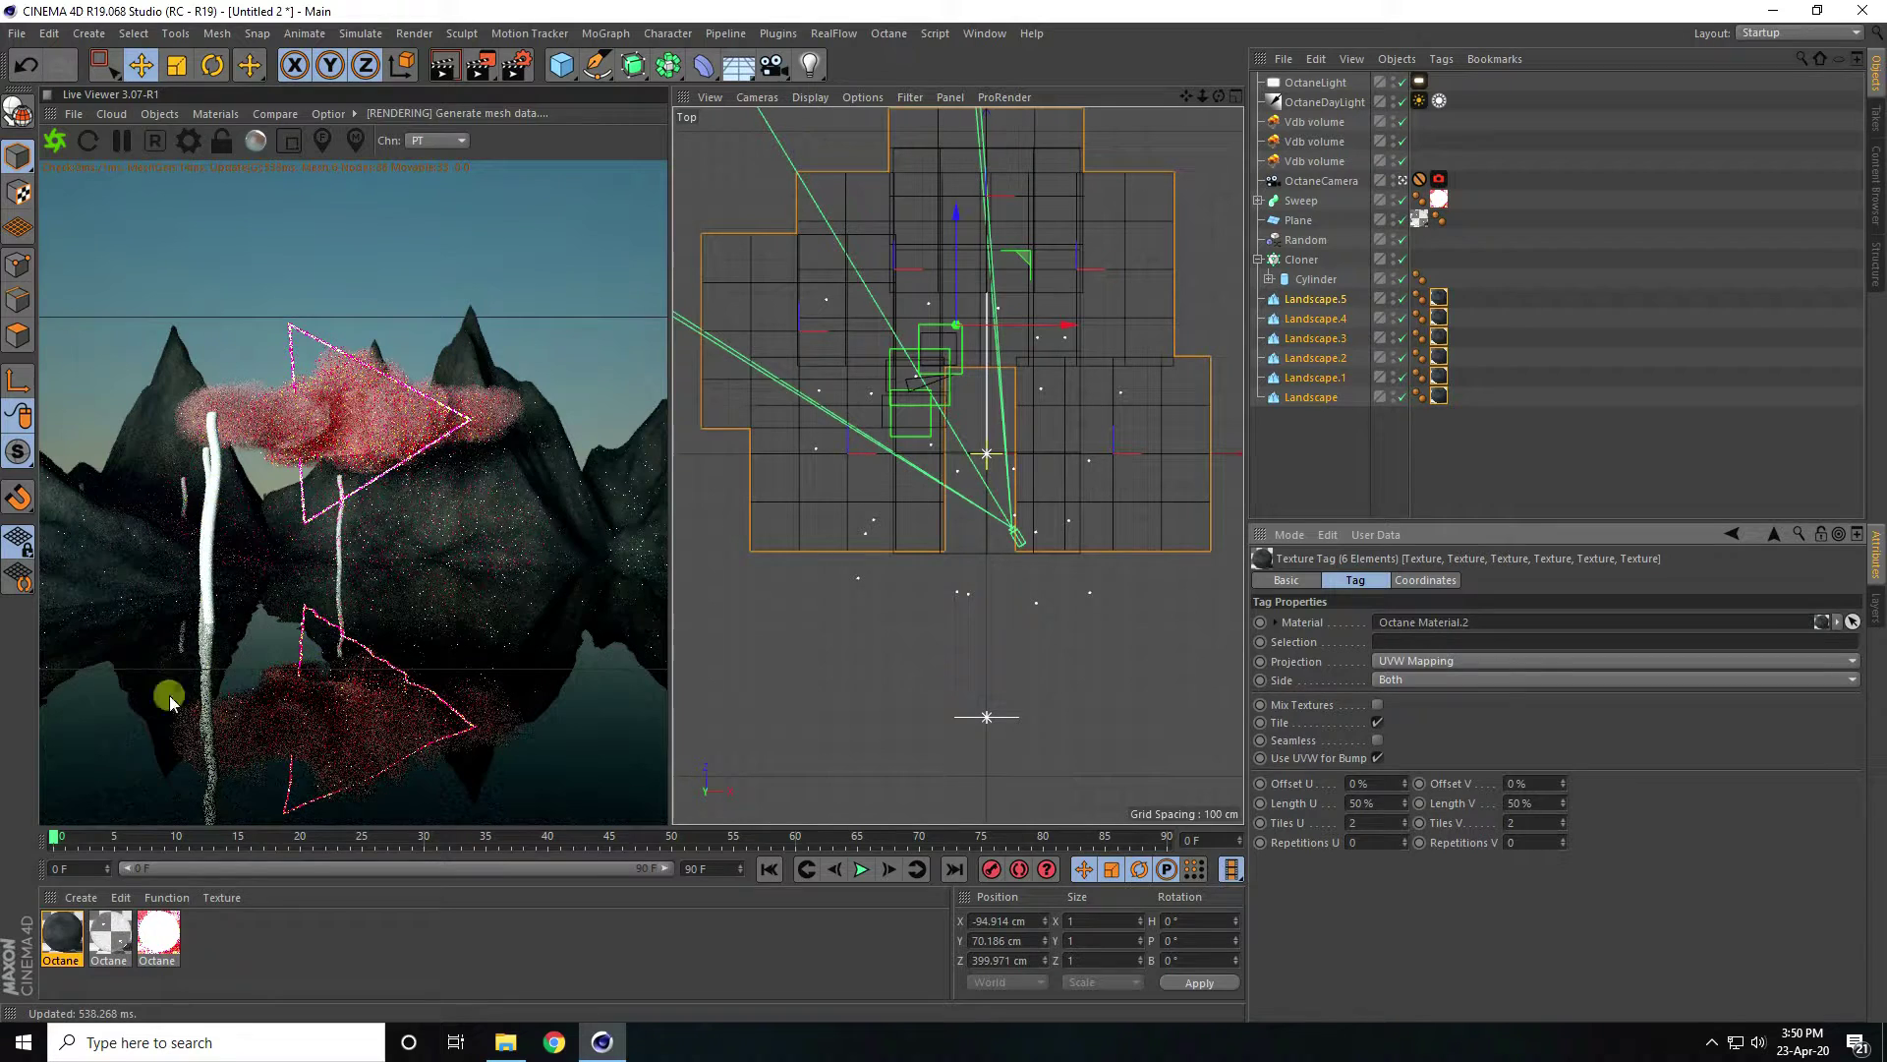
# Create another Octane material after the volcanic ash one, open its node graph, and move its material node toward the graph's middle.
pyautogui.click(80, 898)
pyautogui.moveTo(105, 756)
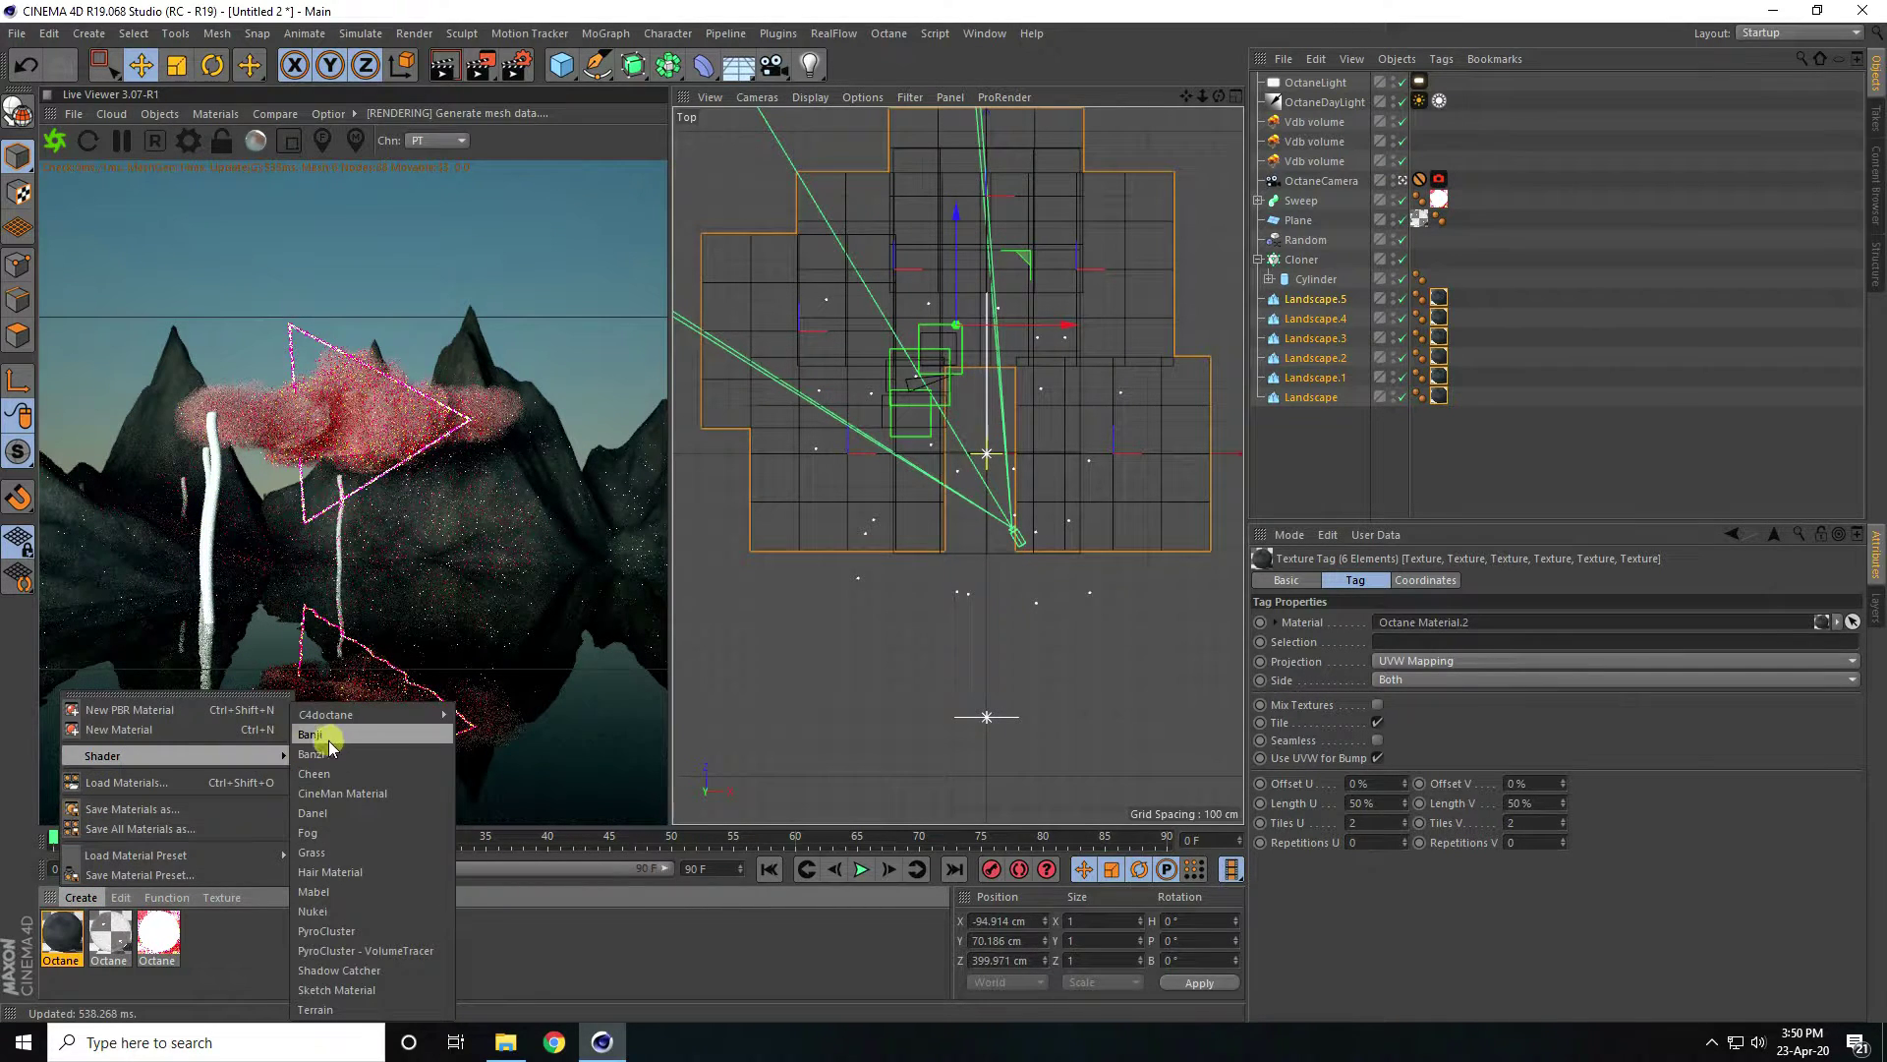
pyautogui.moveTo(334, 716)
pyautogui.click(486, 717)
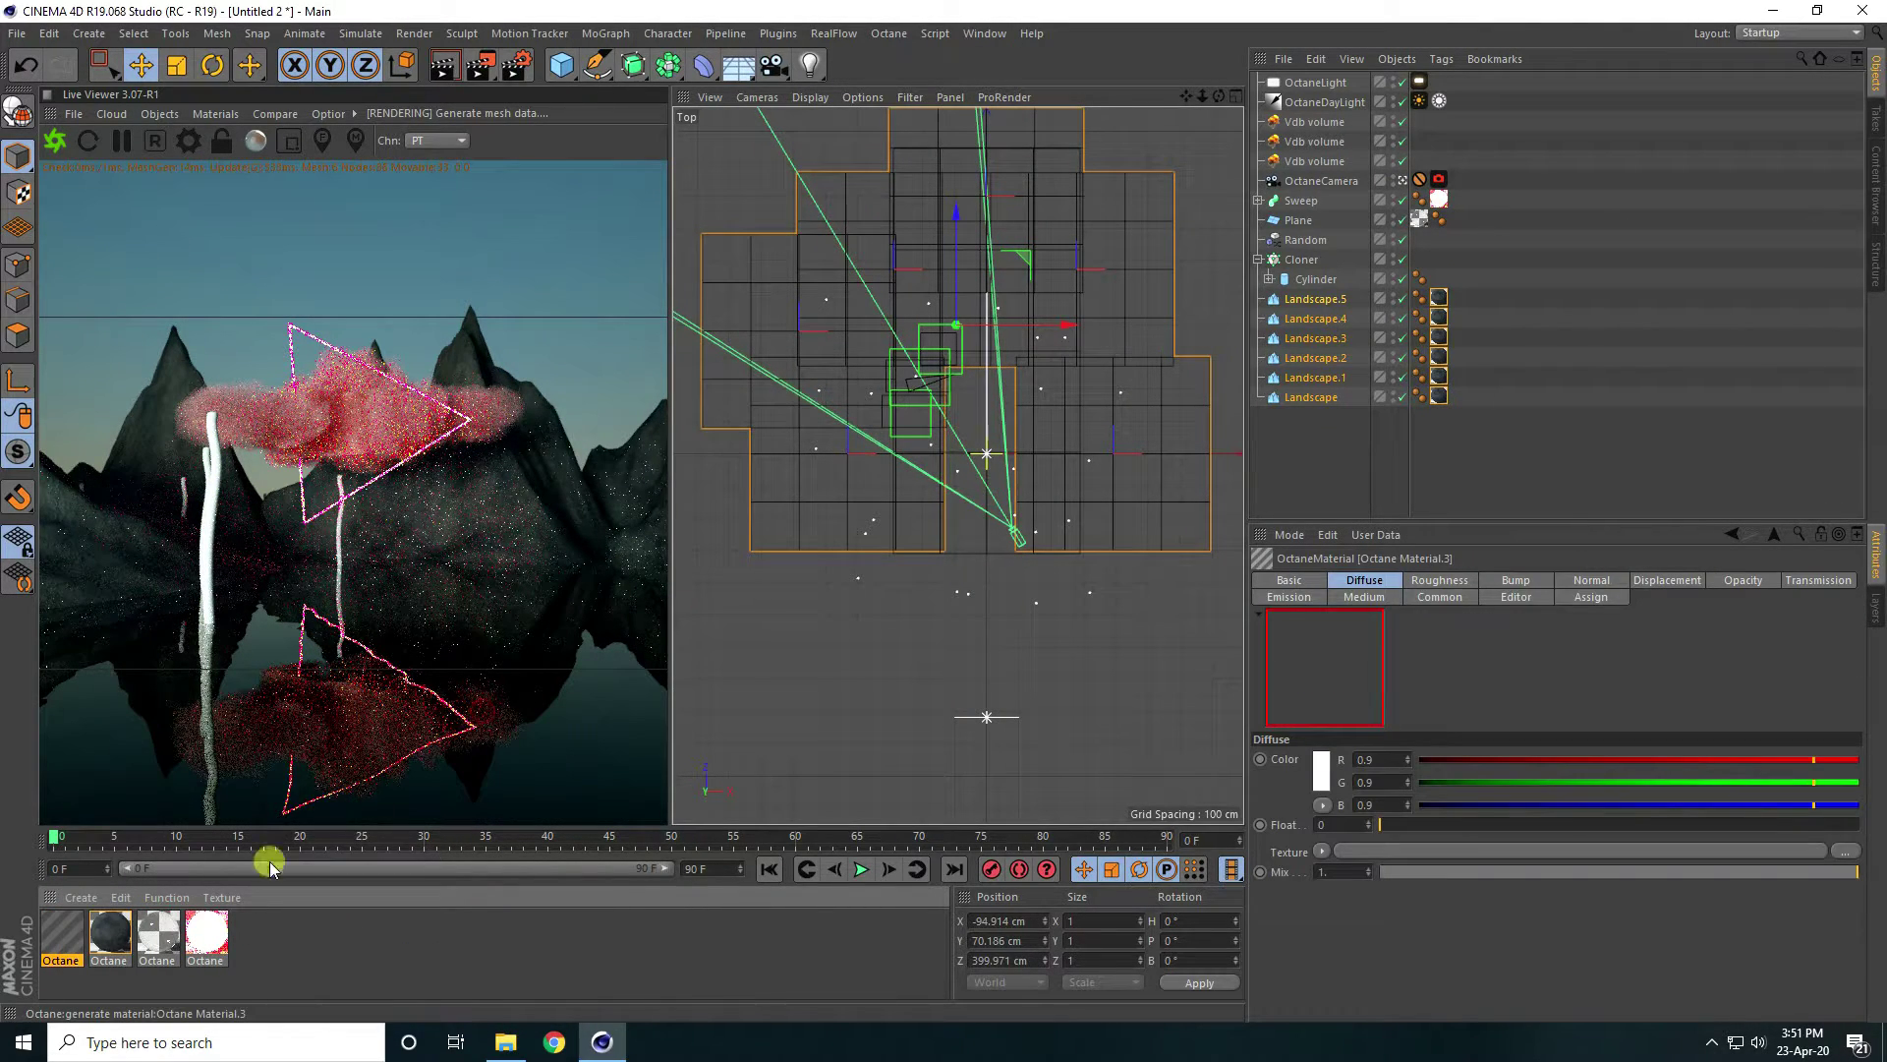
pyautogui.doubleClick(61, 932)
pyautogui.moveTo(568, 131); pyautogui.dragTo(869, 138)
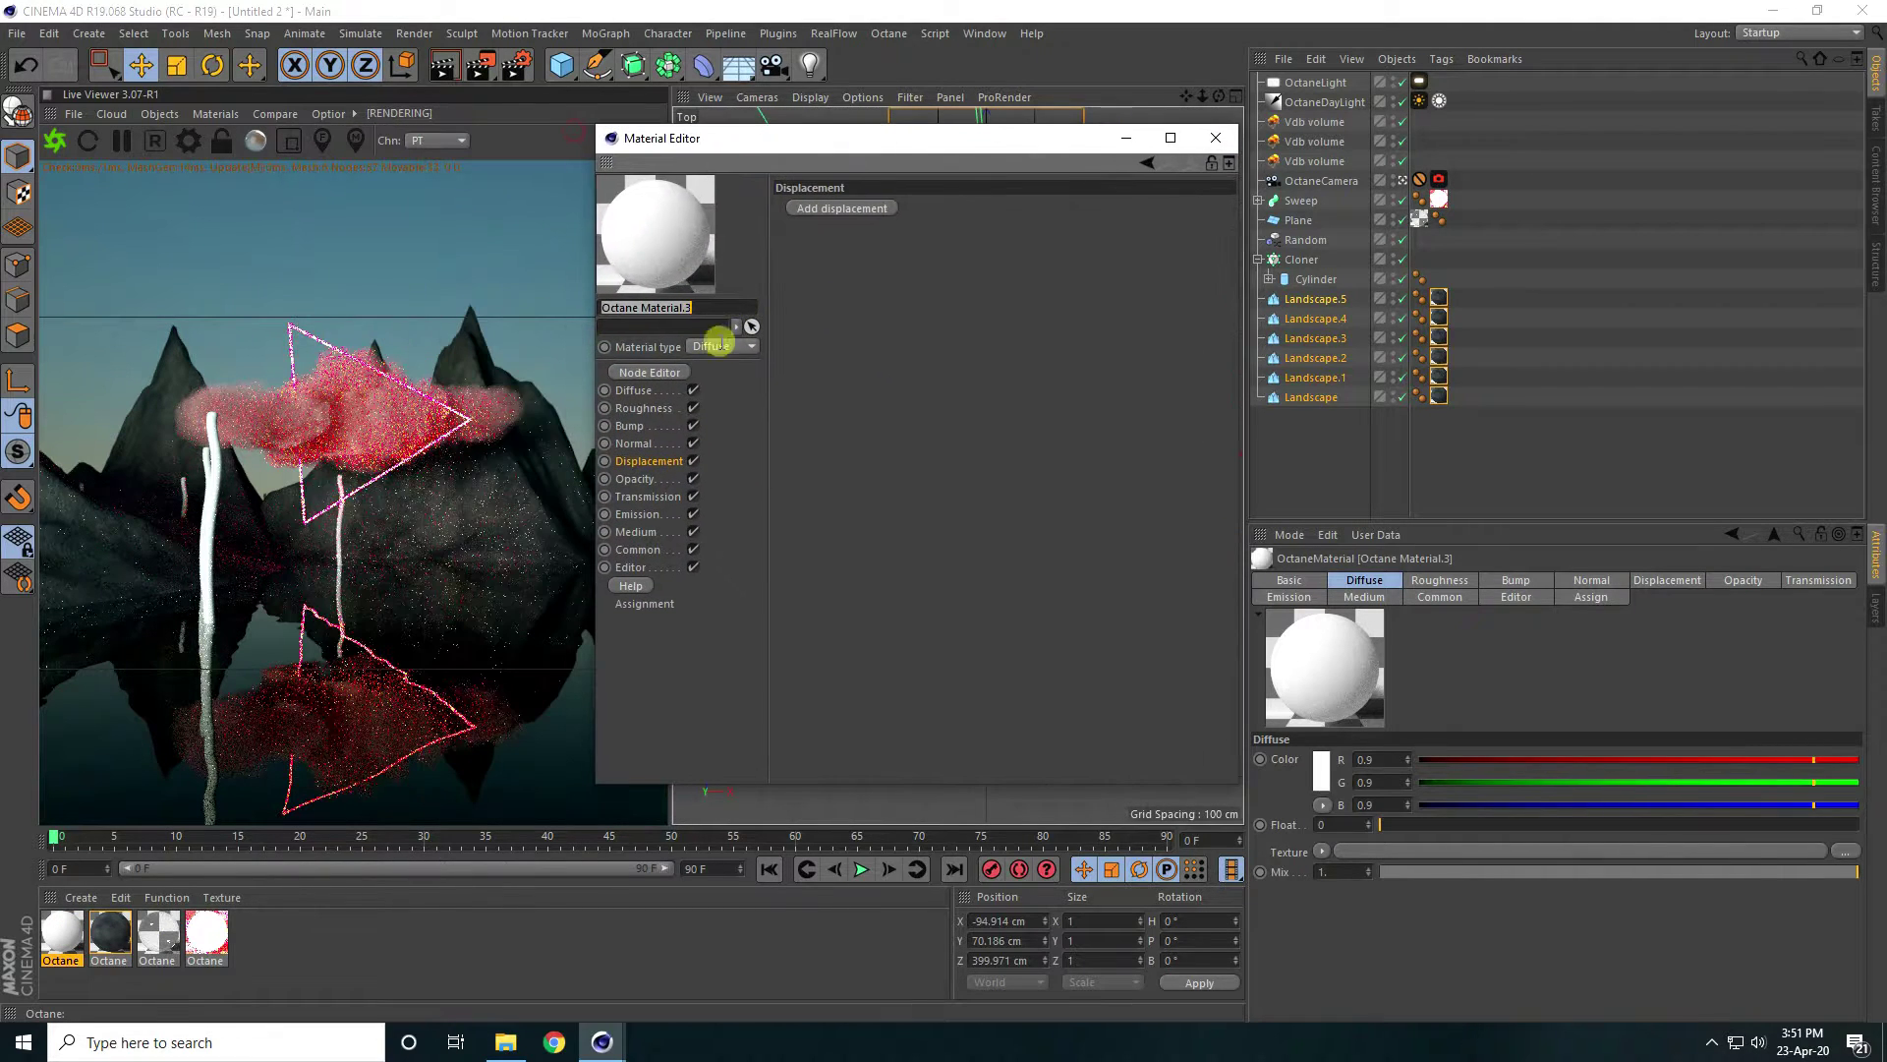
pyautogui.click(652, 373)
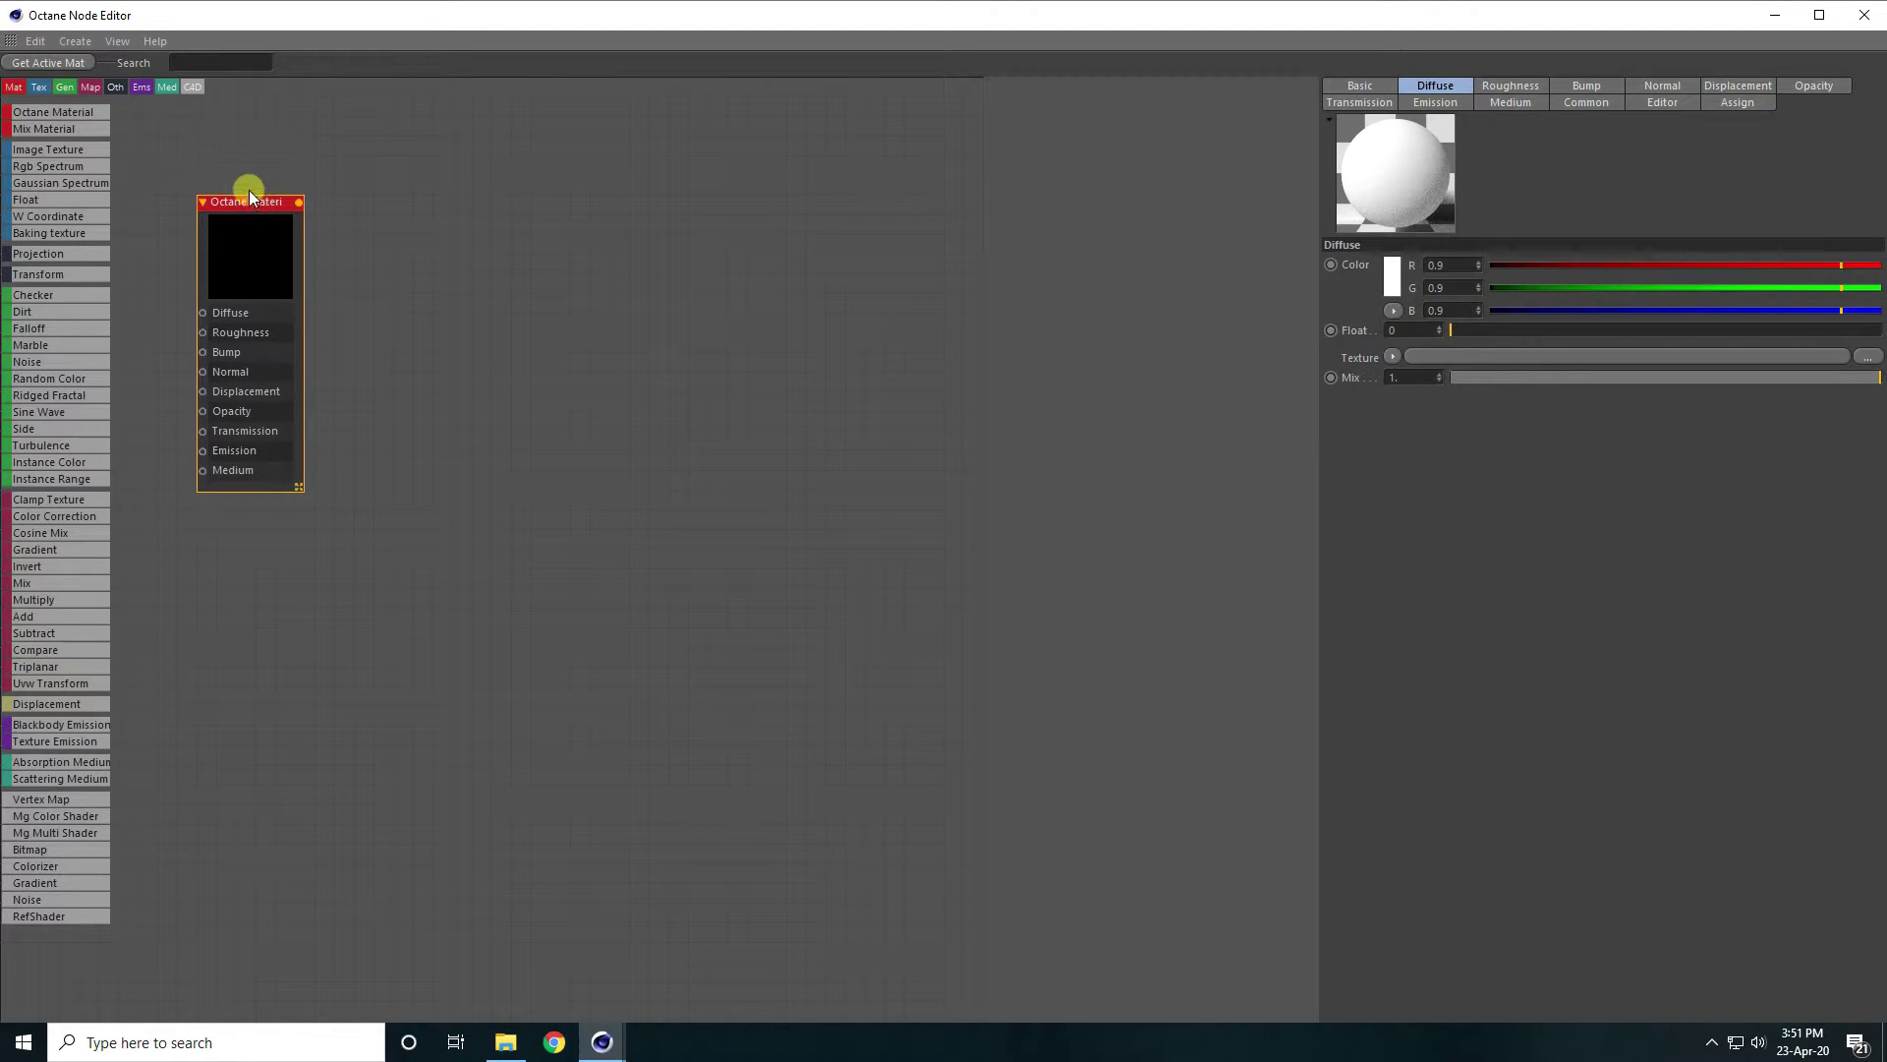
pyautogui.moveTo(245, 203); pyautogui.dragTo(978, 375)
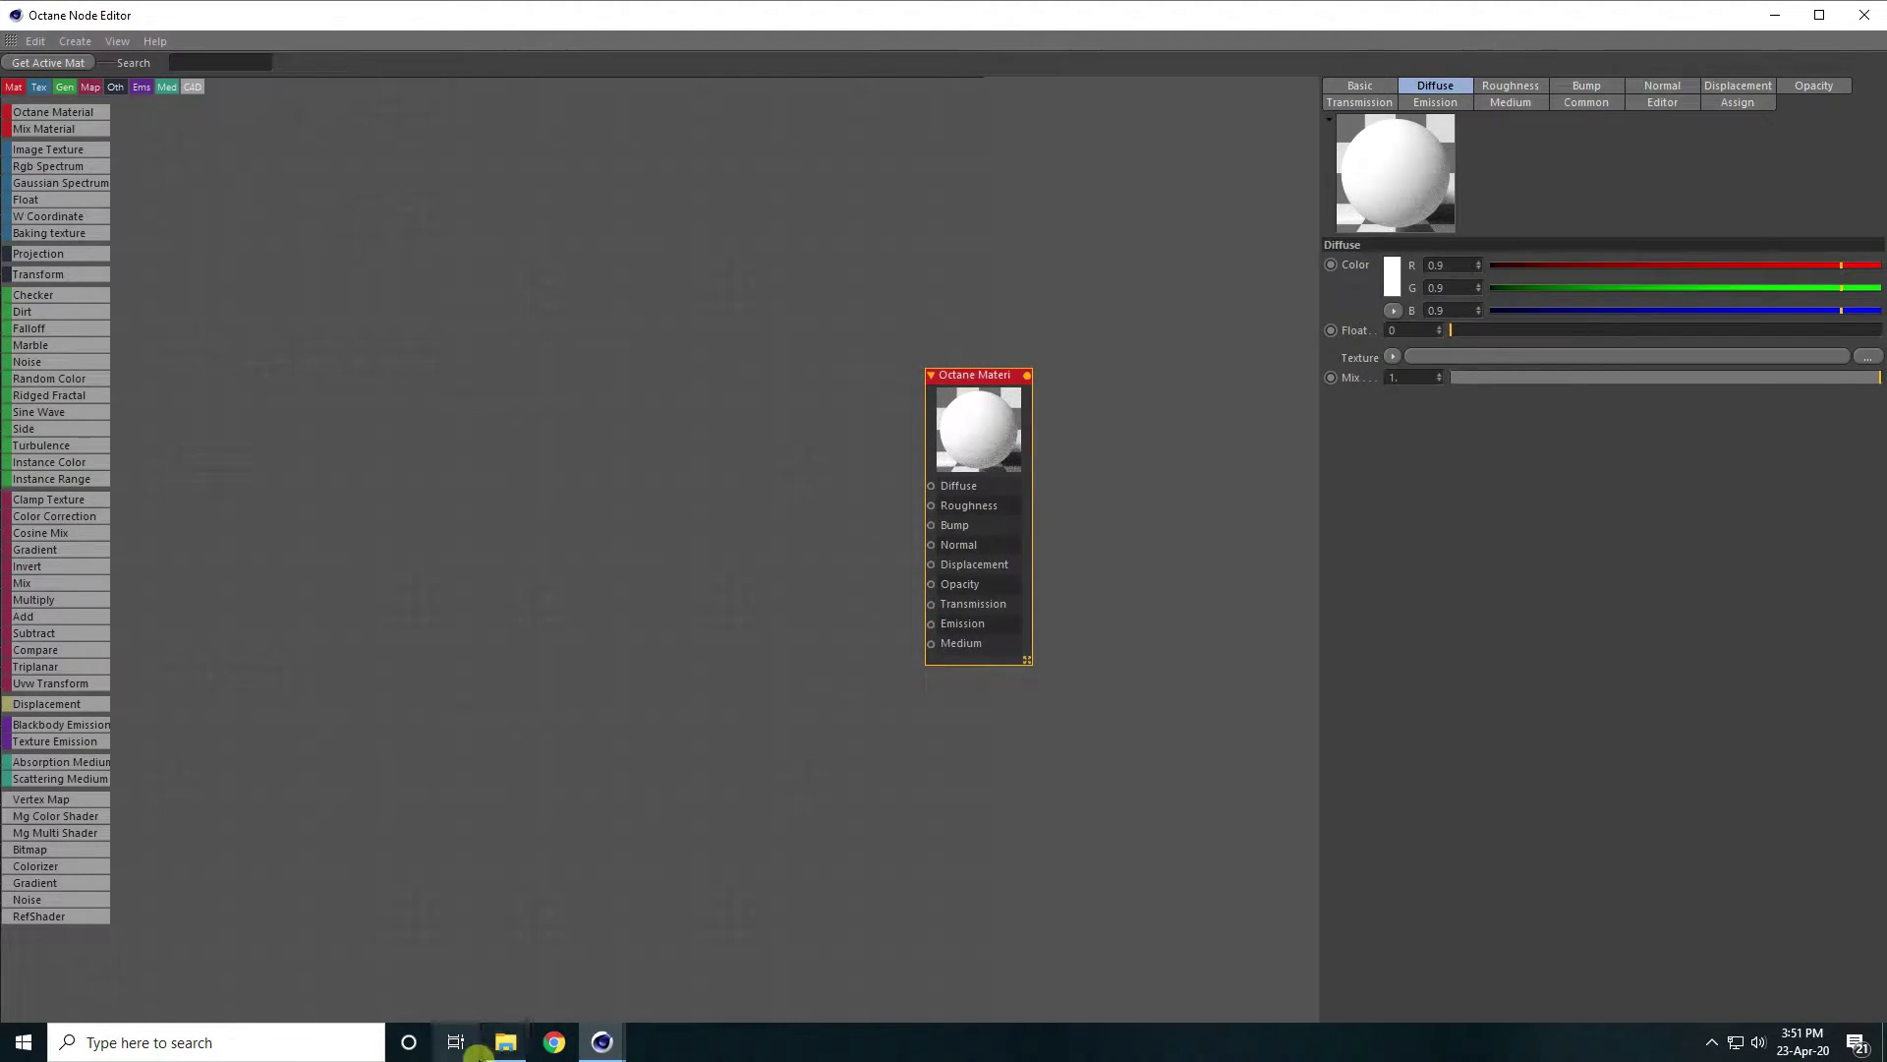
# Switch to File Explorer, open the Bark_003_SD folder, and bring the COLOR, DISP, NORM and ROUGH images into the material's node graph.
pyautogui.click(503, 1042)
pyautogui.click(18, 155)
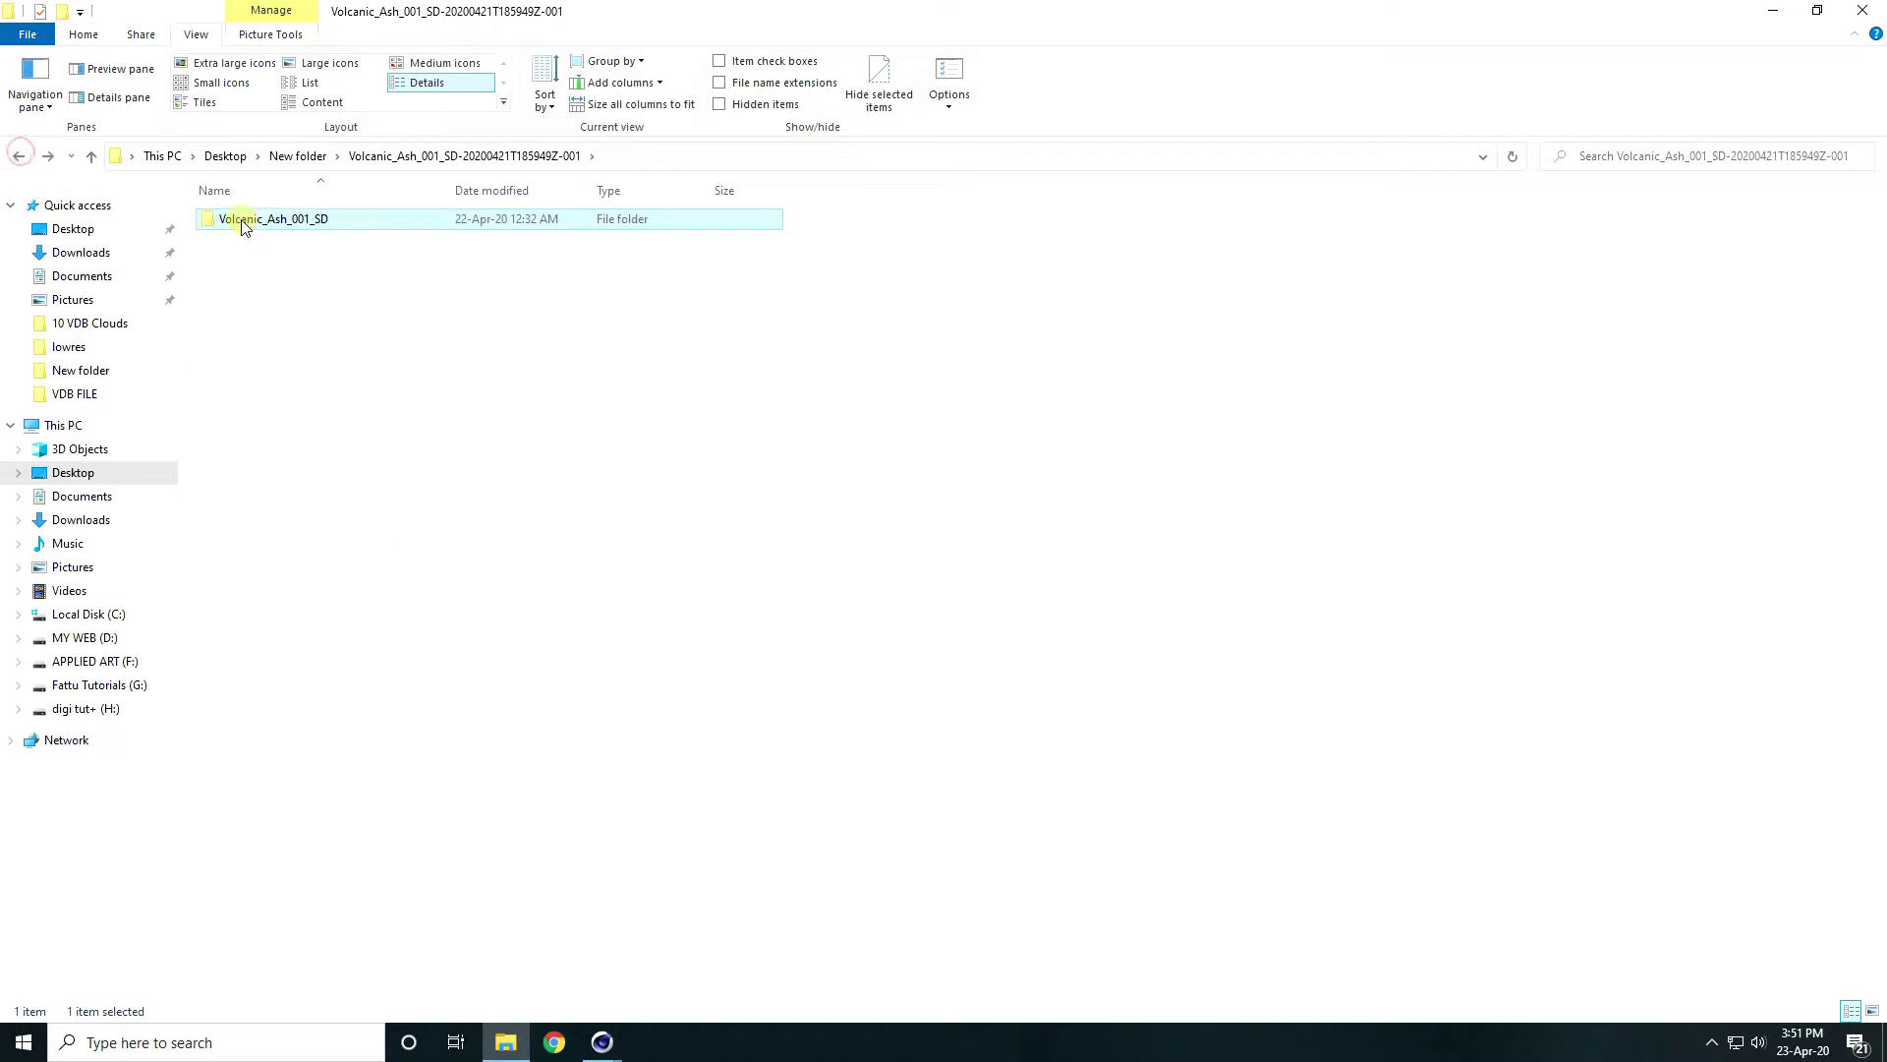
pyautogui.click(19, 155)
pyautogui.doubleClick(252, 258)
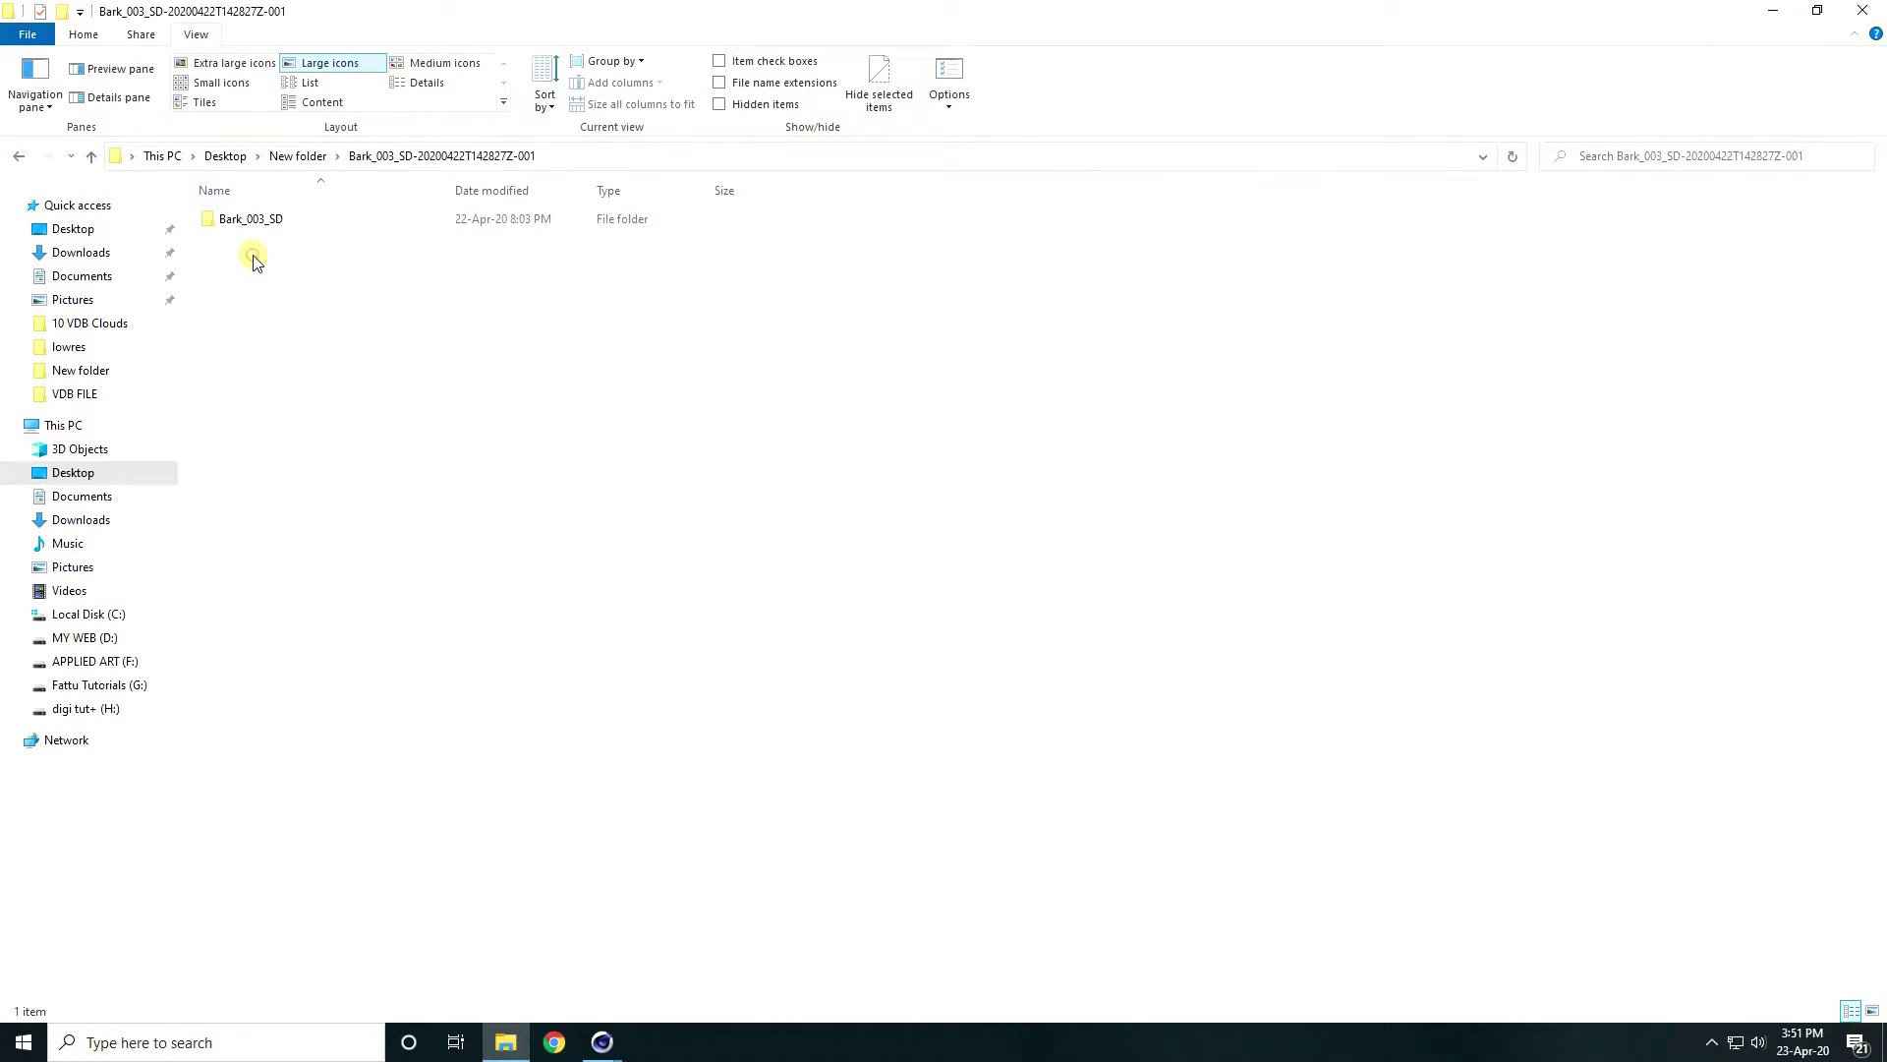
pyautogui.doubleClick(258, 219)
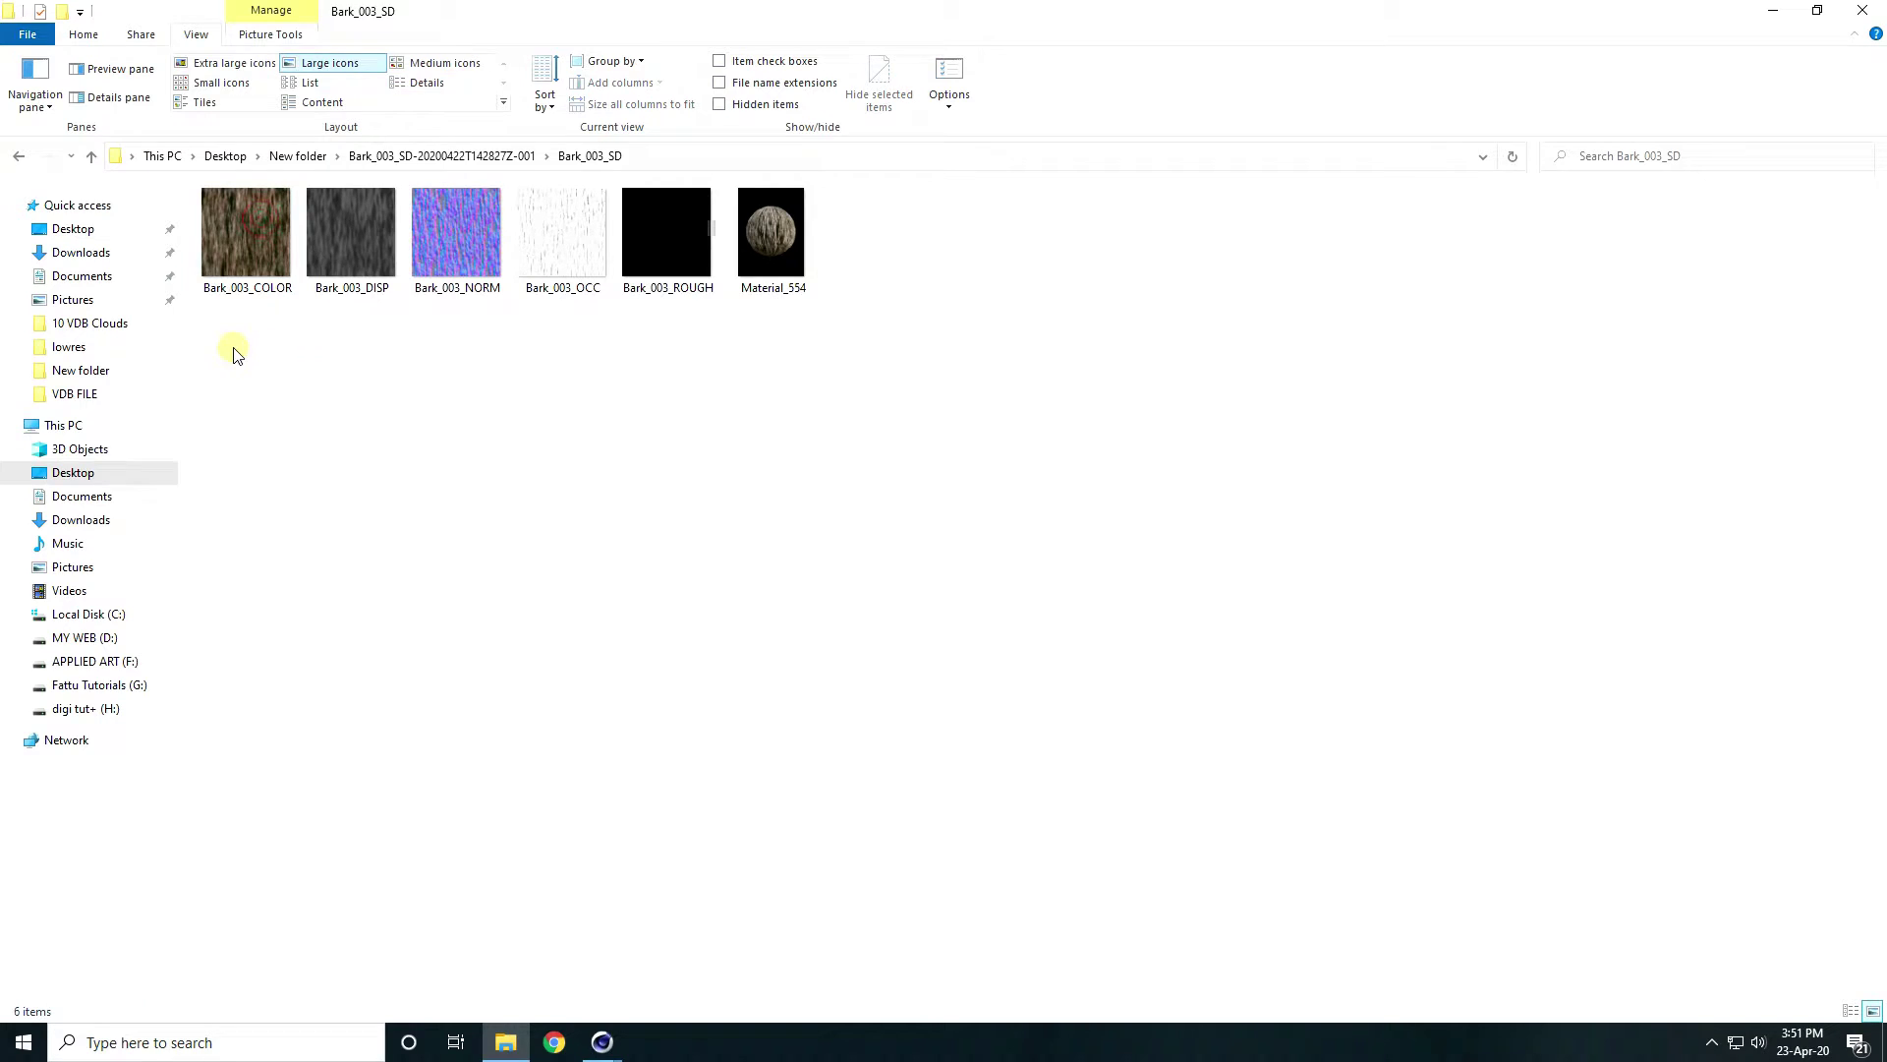
pyautogui.moveTo(236, 354); pyautogui.dragTo(654, 232)
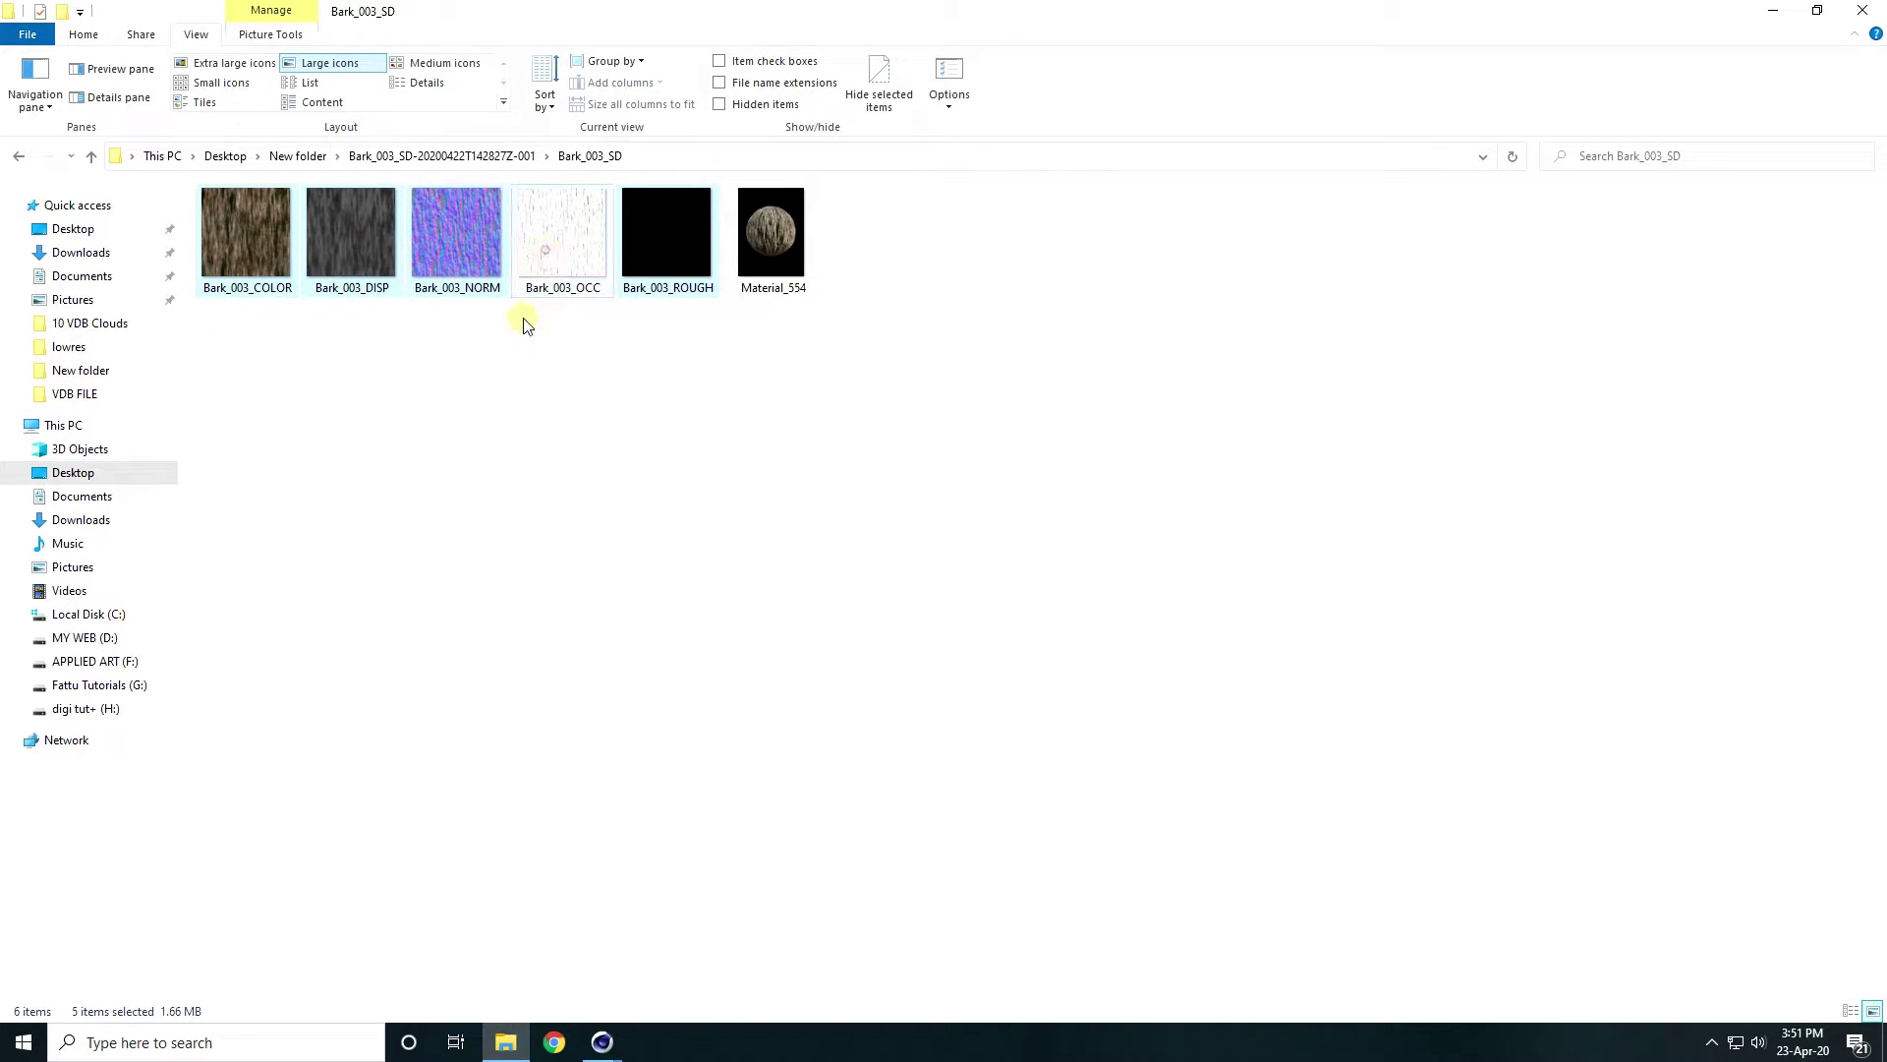
pyautogui.moveTo(438, 262); pyautogui.dragTo(681, 851)
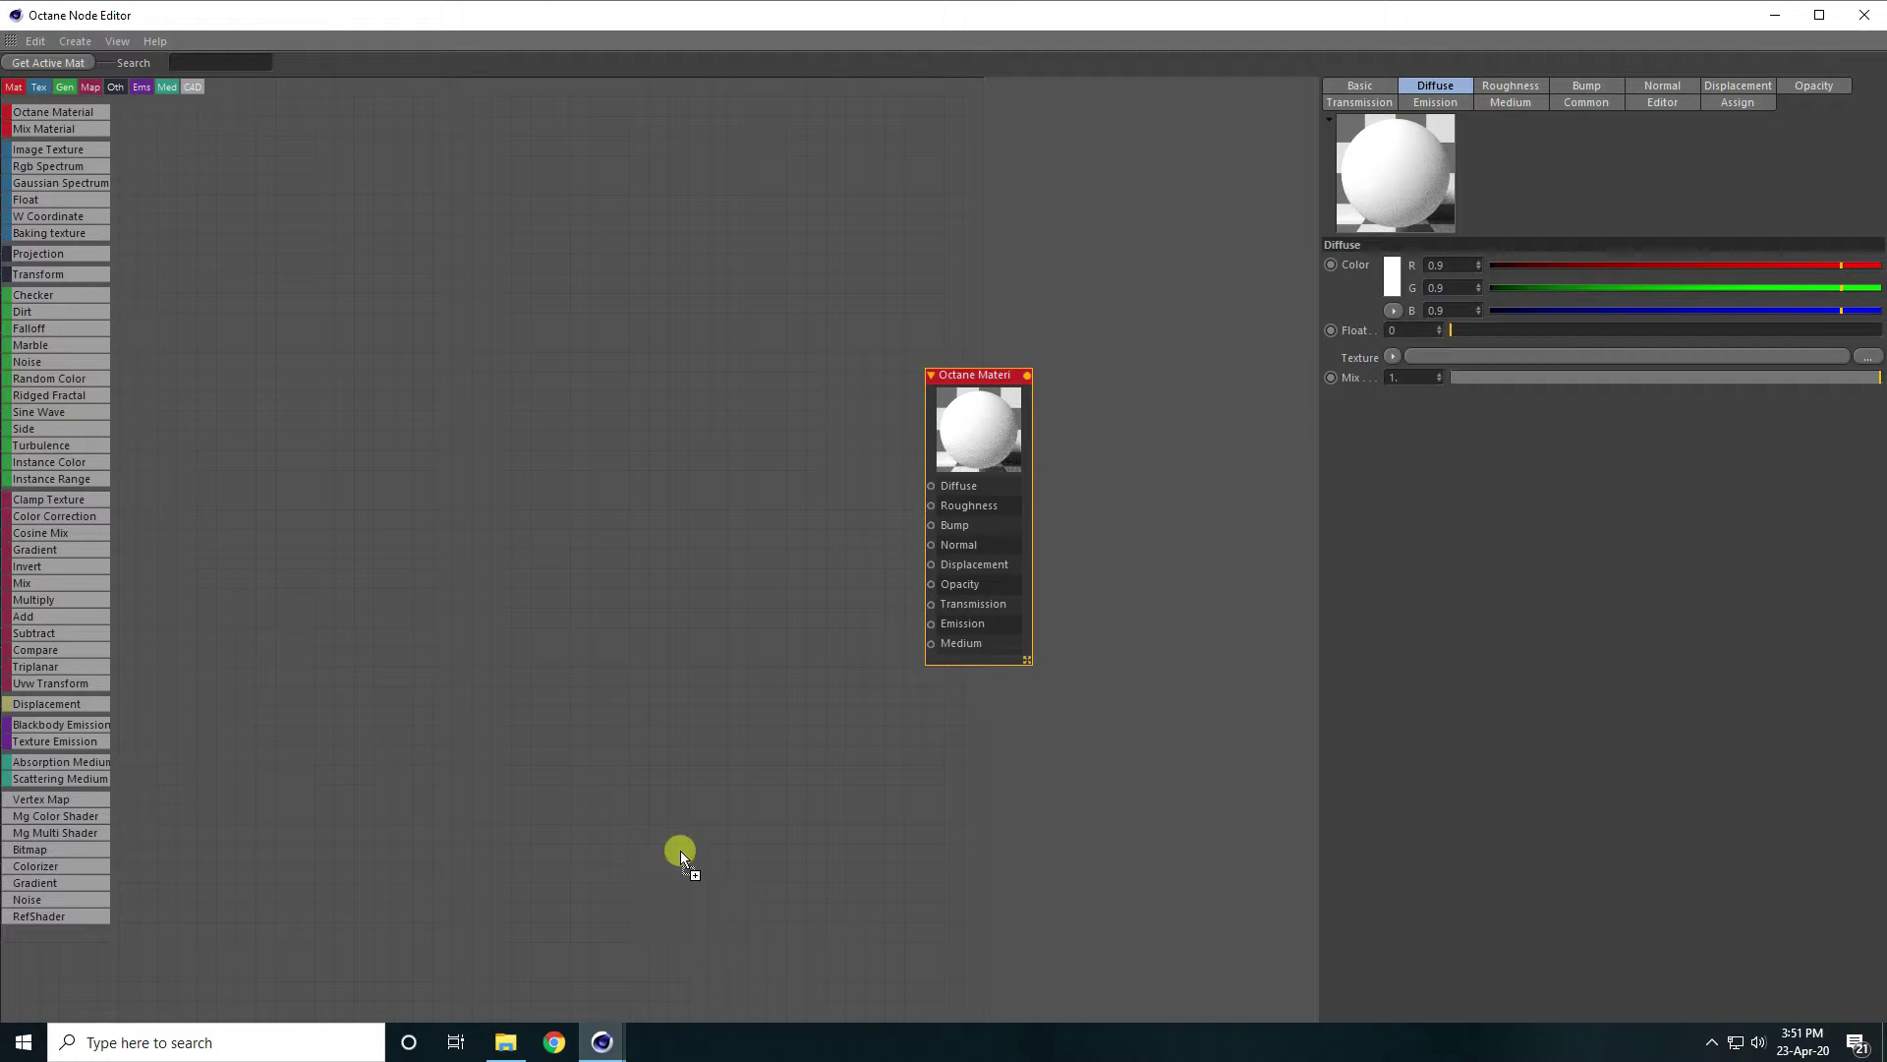
# Spread out the bark texture nodes and connect the color map to Diffuse, the roughness map to Roughness and the normal map to Normal.
pyautogui.moveTo(539, 433); pyautogui.dragTo(592, 294)
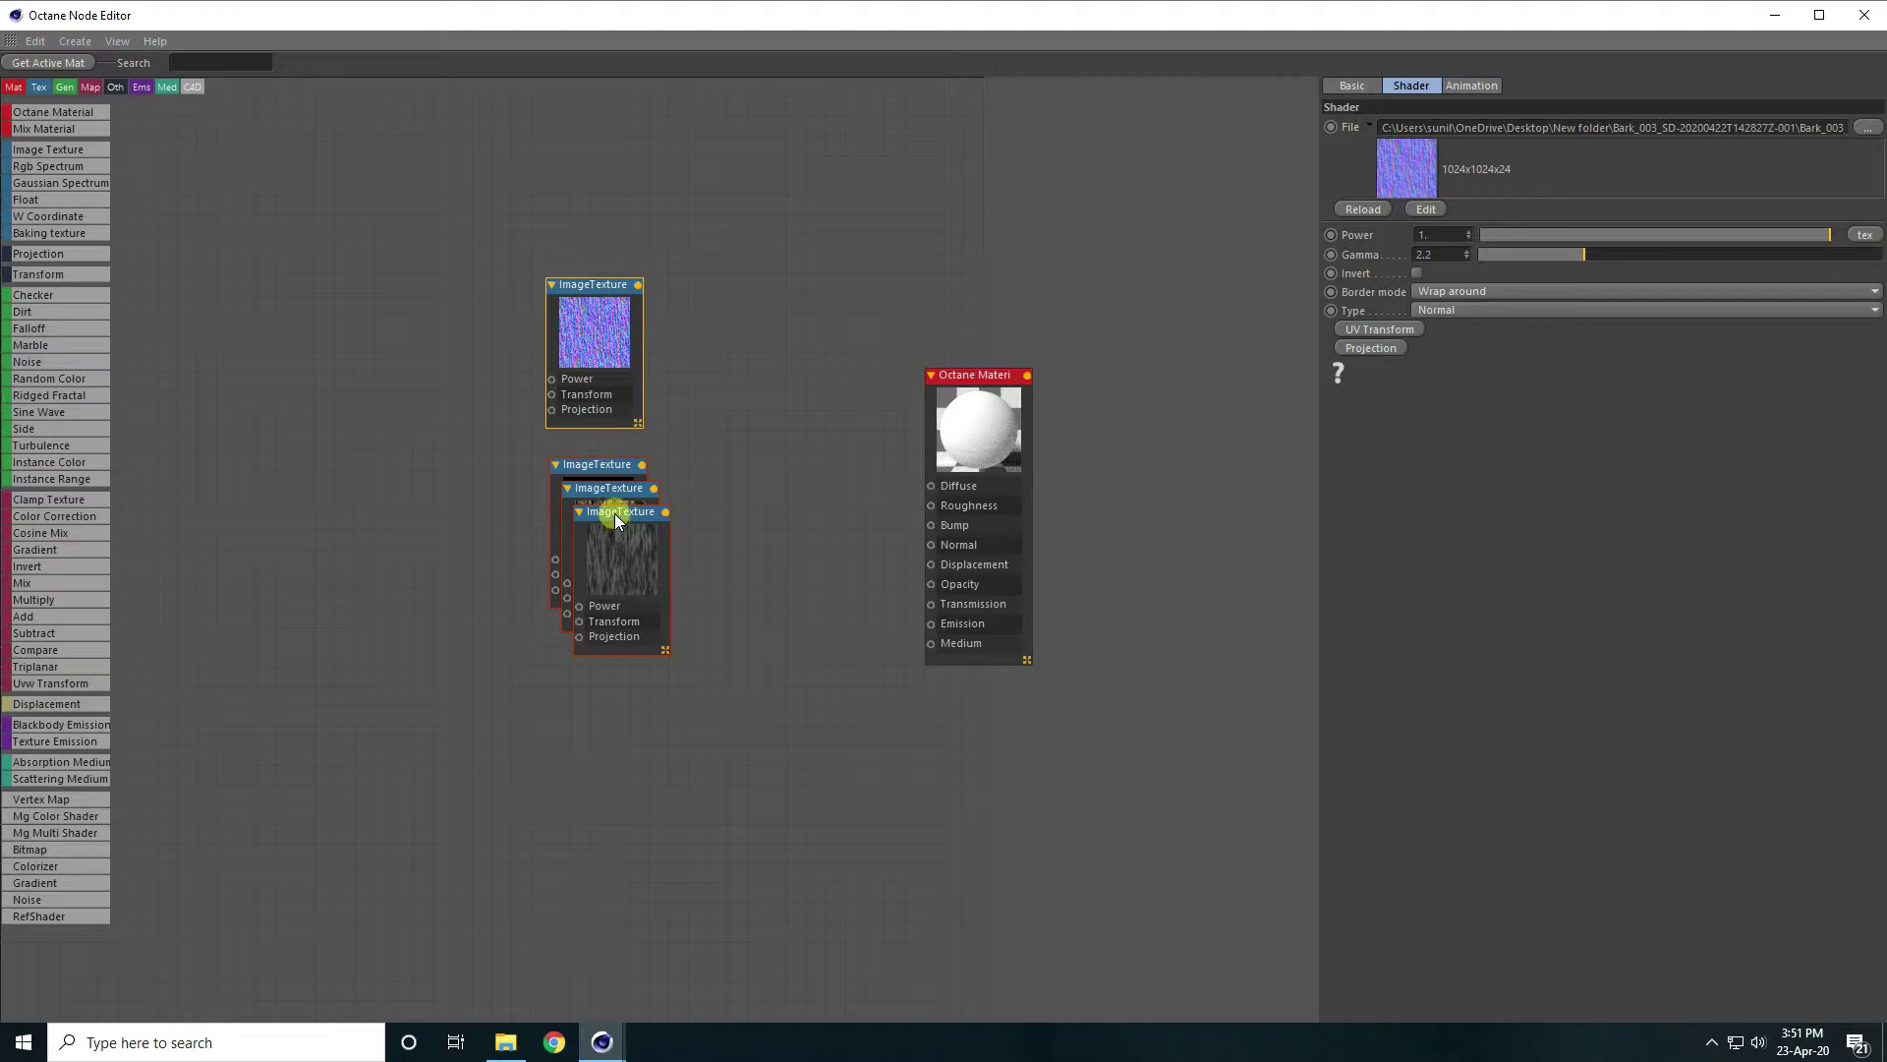
pyautogui.moveTo(615, 513); pyautogui.dragTo(931, 489)
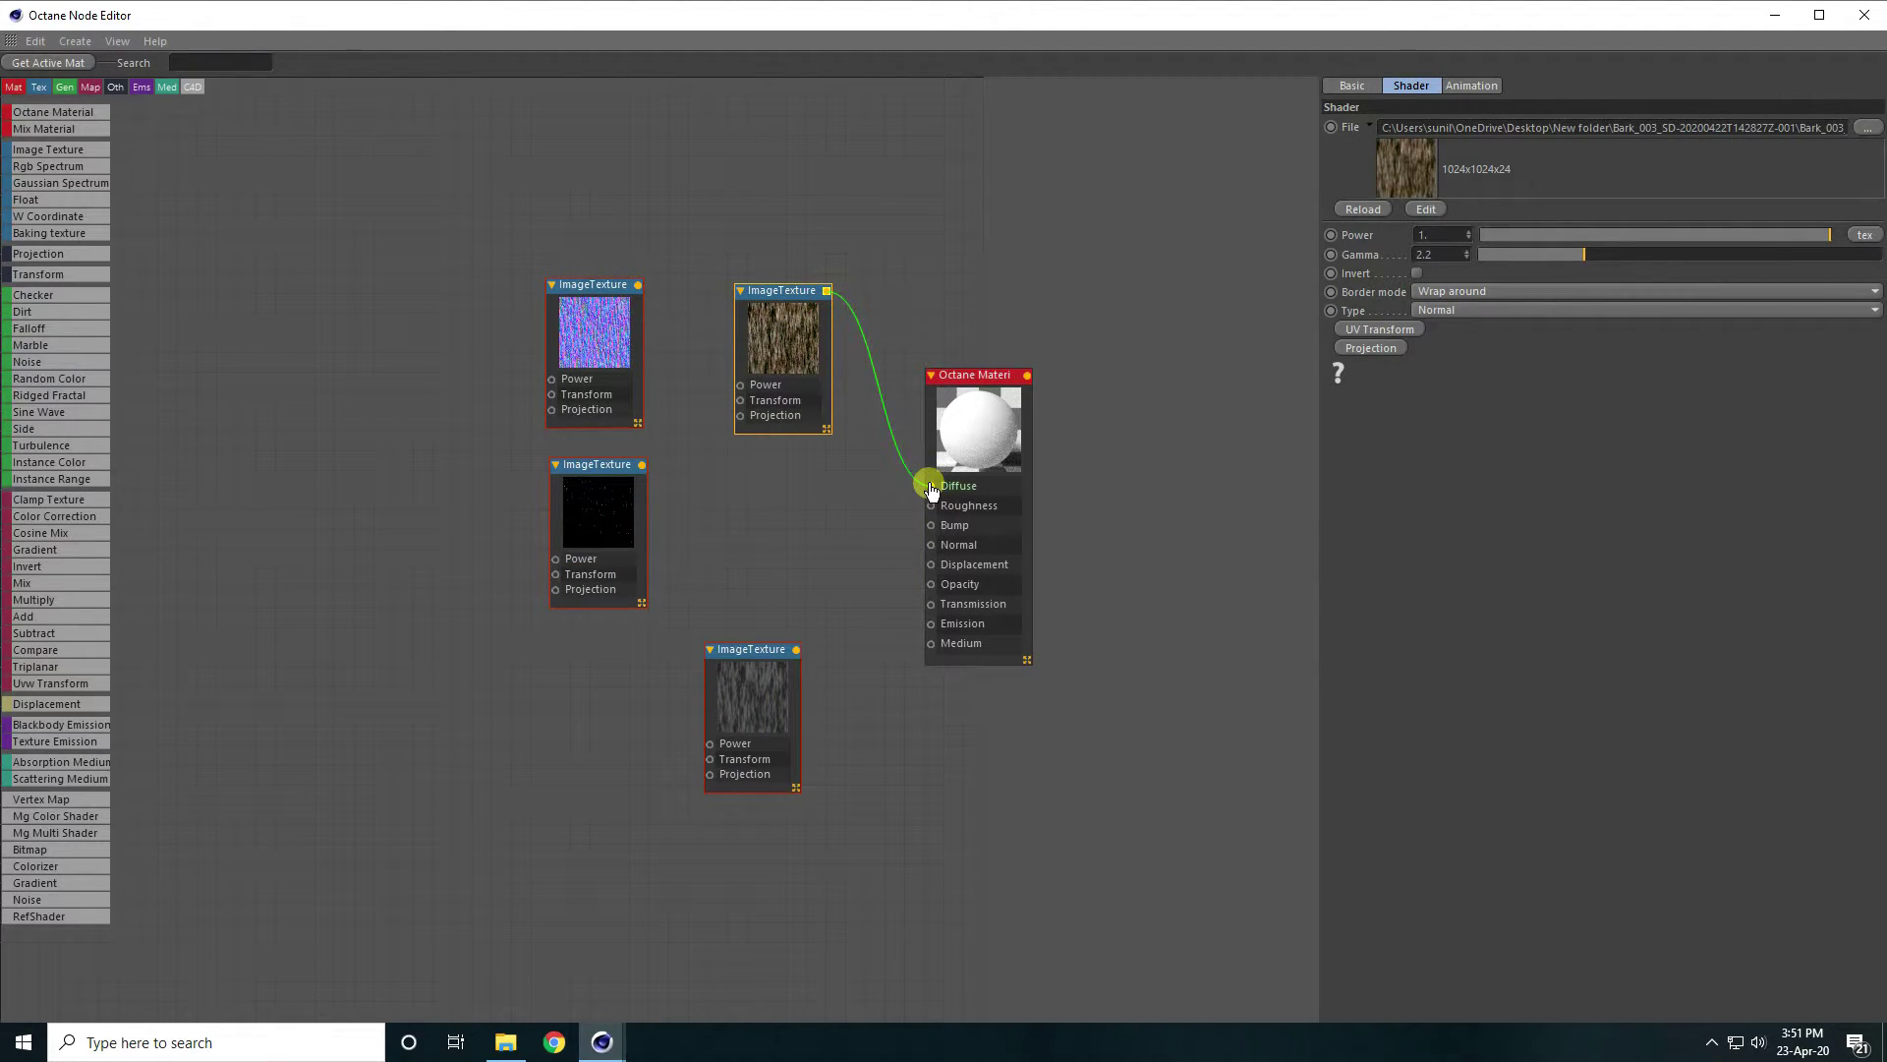
pyautogui.moveTo(642, 465); pyautogui.dragTo(931, 506)
pyautogui.moveTo(637, 287); pyautogui.dragTo(931, 551)
pyautogui.moveTo(638, 286); pyautogui.dragTo(929, 543)
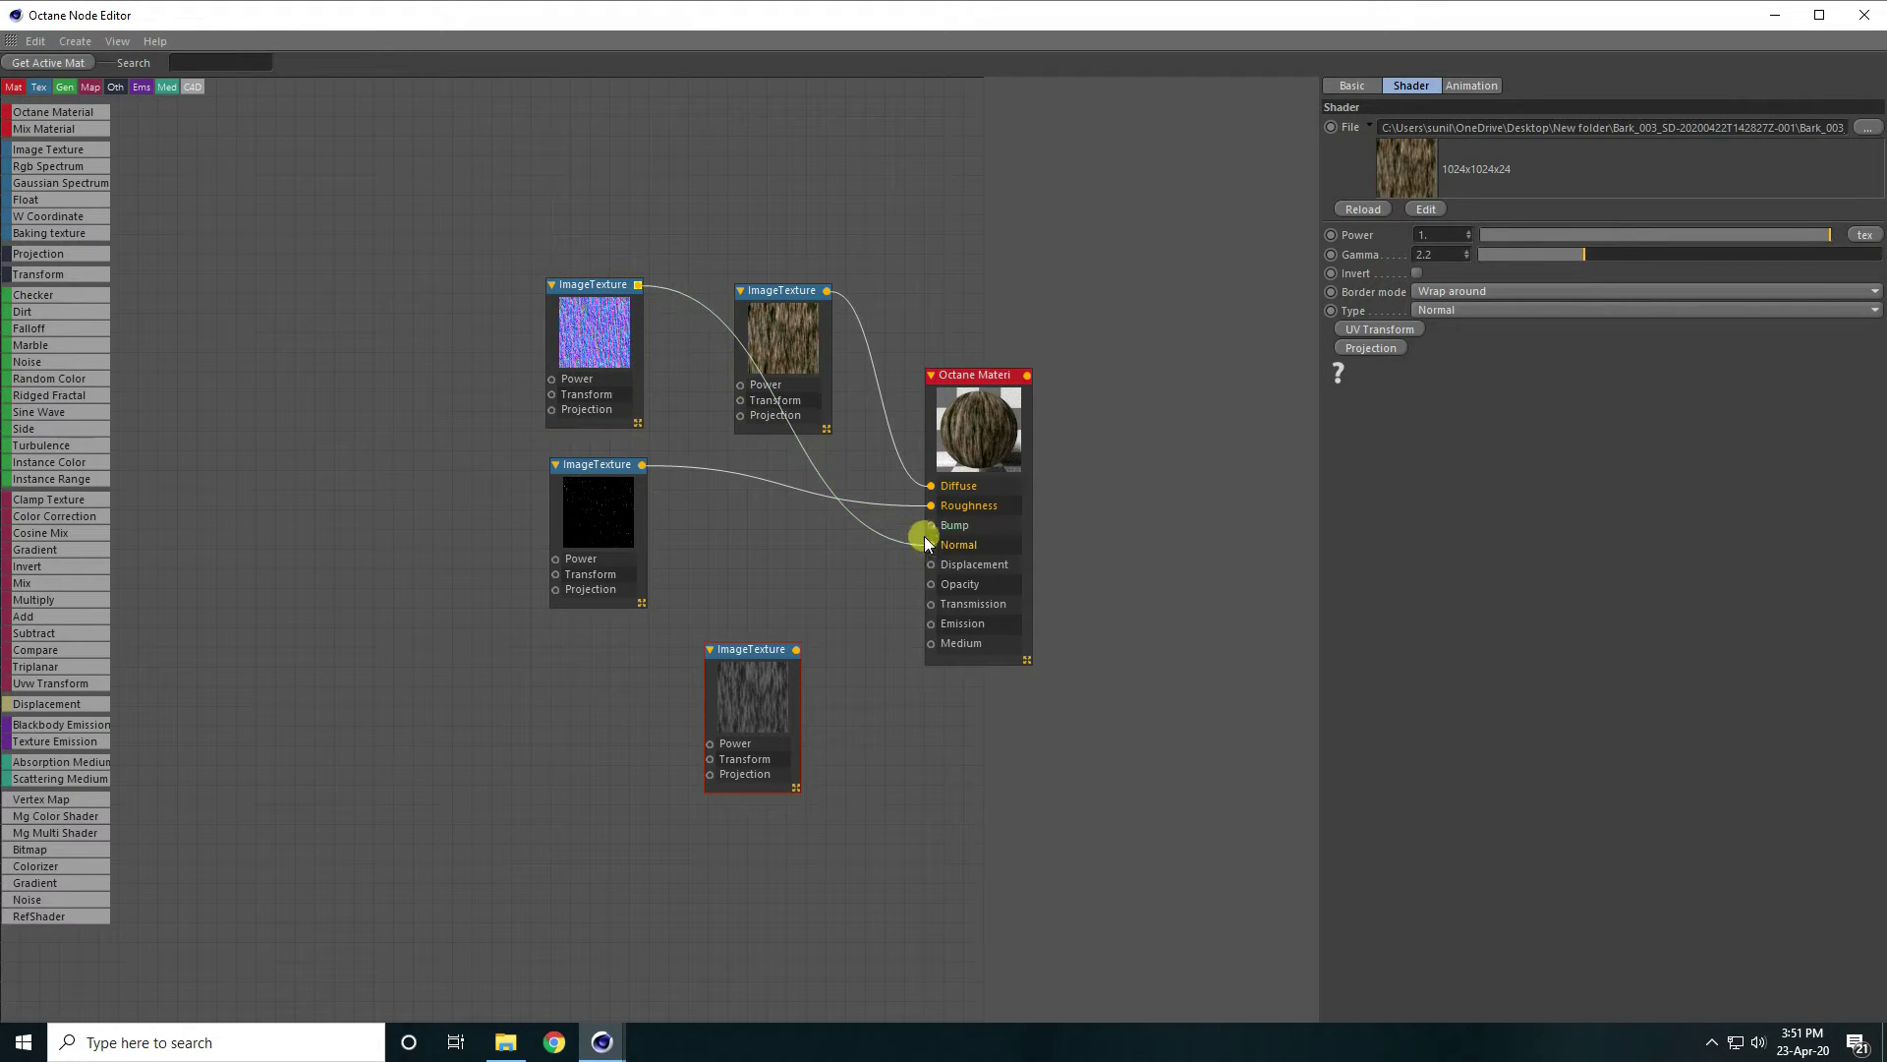
# Add a Displacement node, feed it the bark displacement texture, and connect it to the material's Displacement input.
pyautogui.scroll(2, 727, 713)
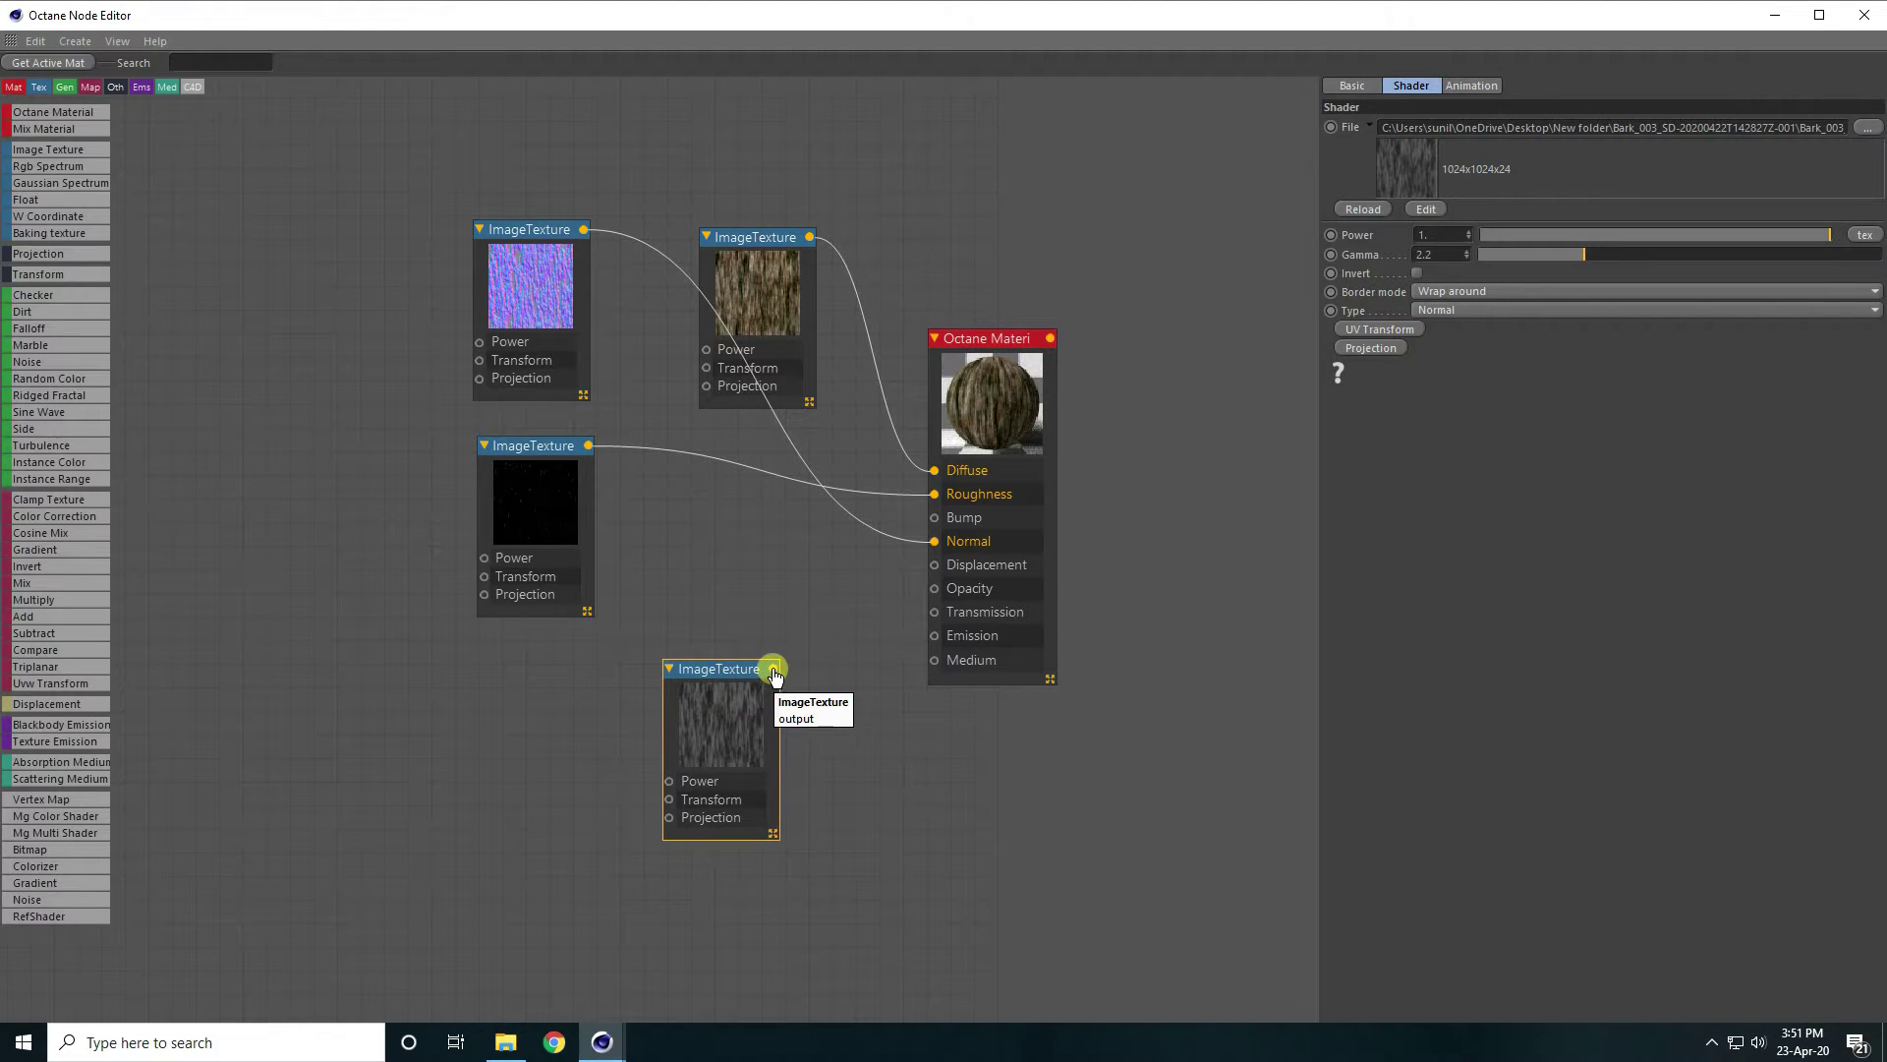
pyautogui.moveTo(772, 669); pyautogui.dragTo(939, 572)
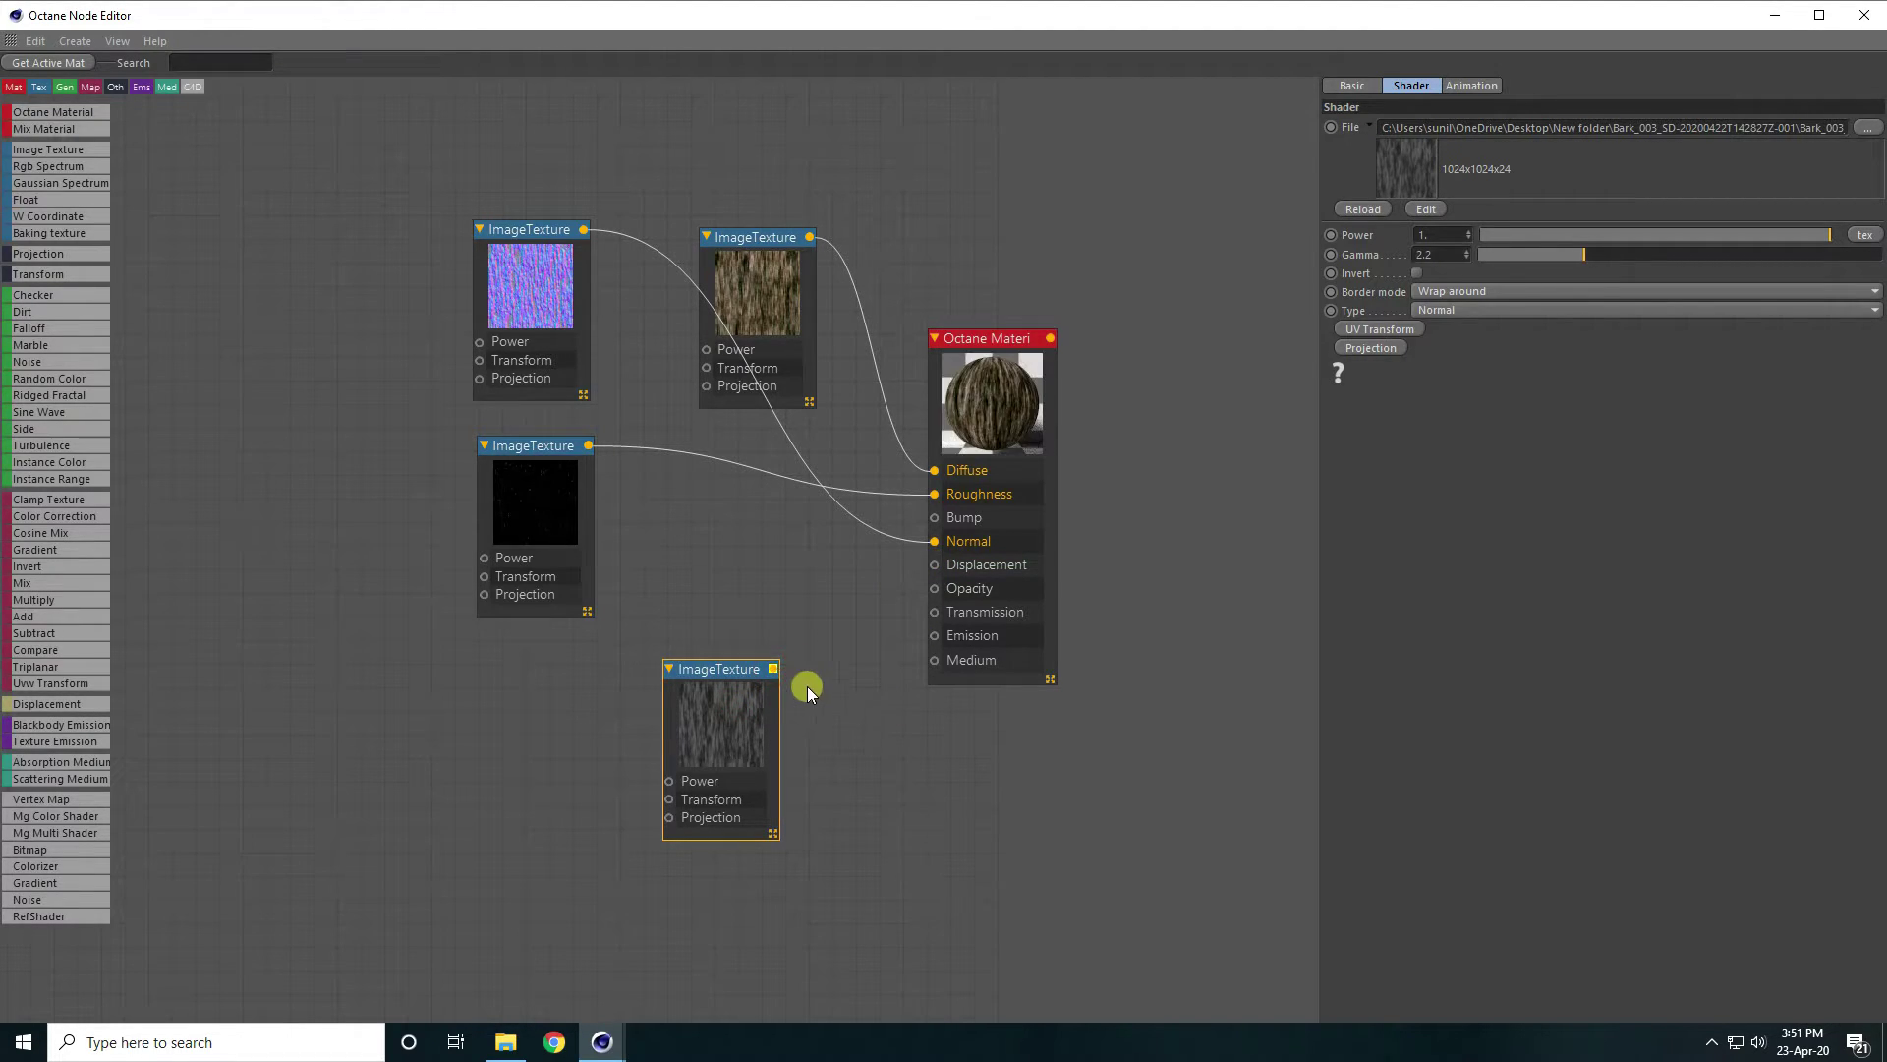
pyautogui.moveTo(700, 671); pyautogui.dragTo(458, 638)
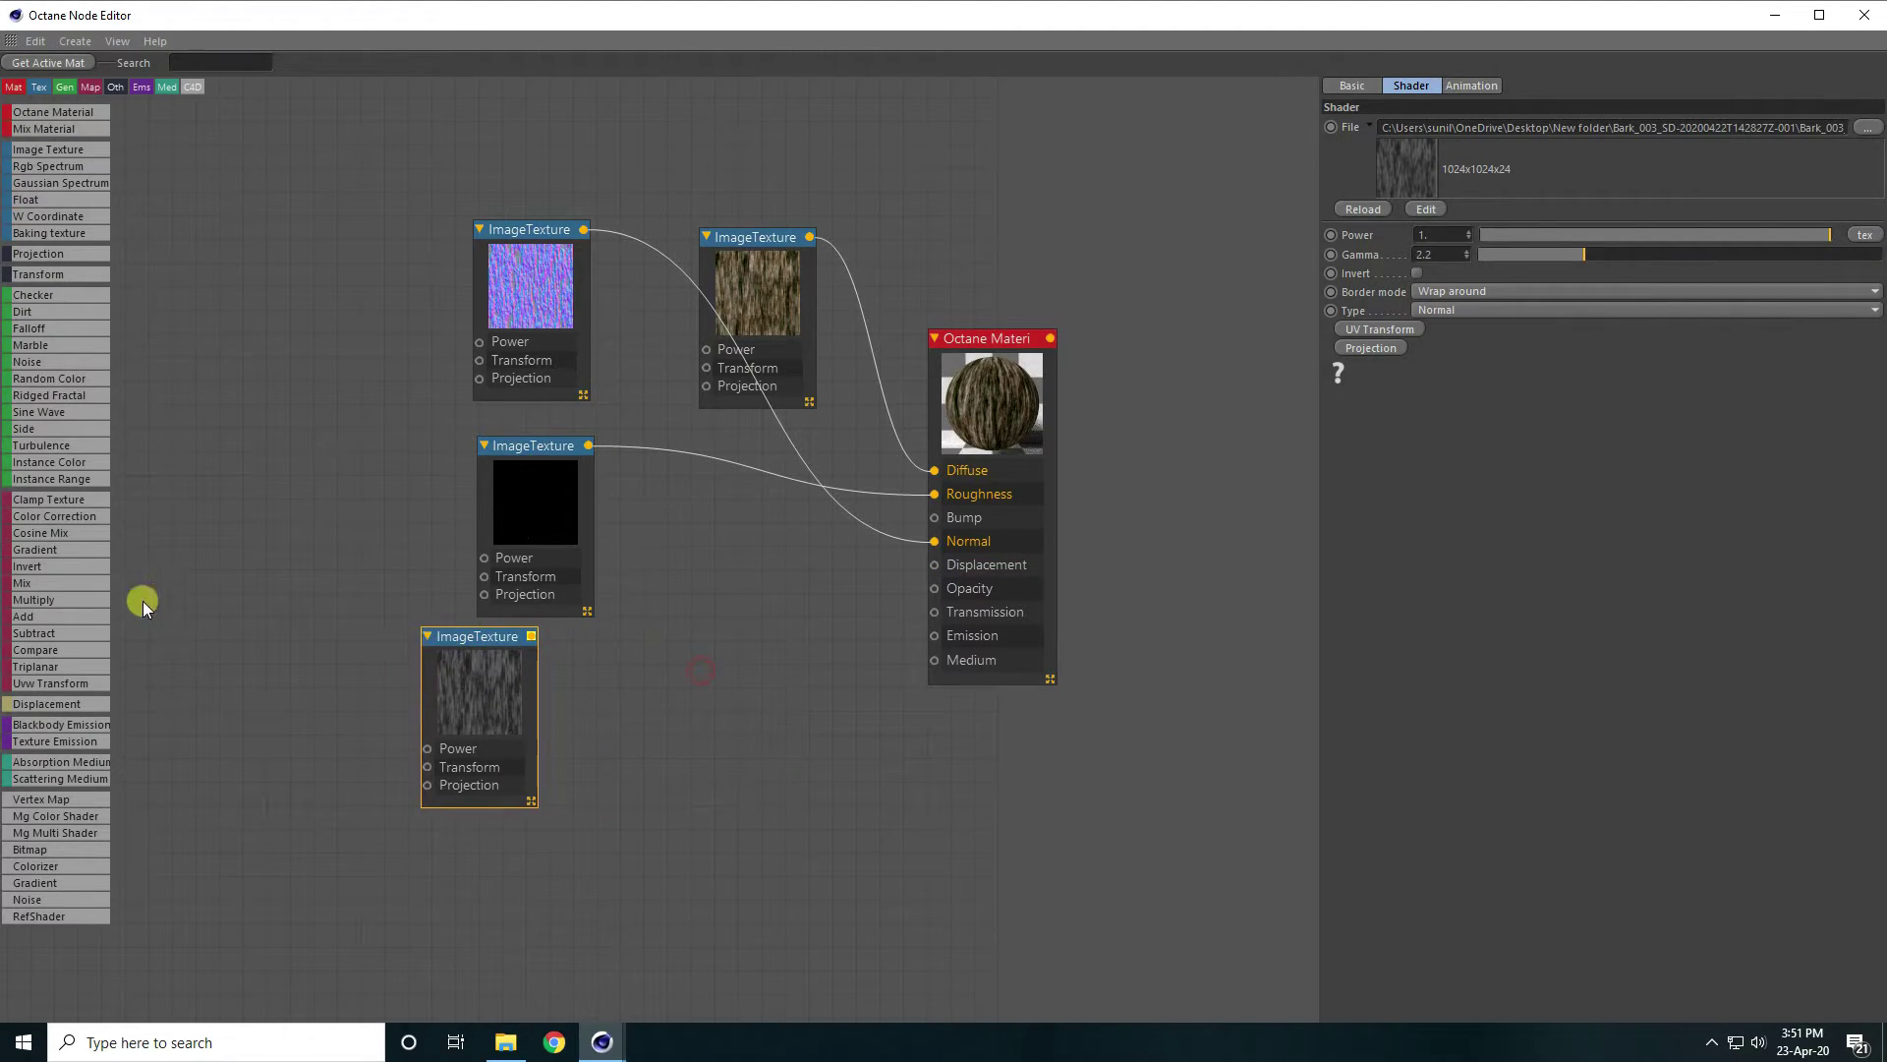
pyautogui.moveTo(37, 712); pyautogui.dragTo(699, 665)
pyautogui.moveTo(528, 640); pyautogui.dragTo(934, 564)
# Set the bark displacement's level of detail to 2048x2048, adjust its amount, and close the node graph and material settings.
pyautogui.click(741, 698)
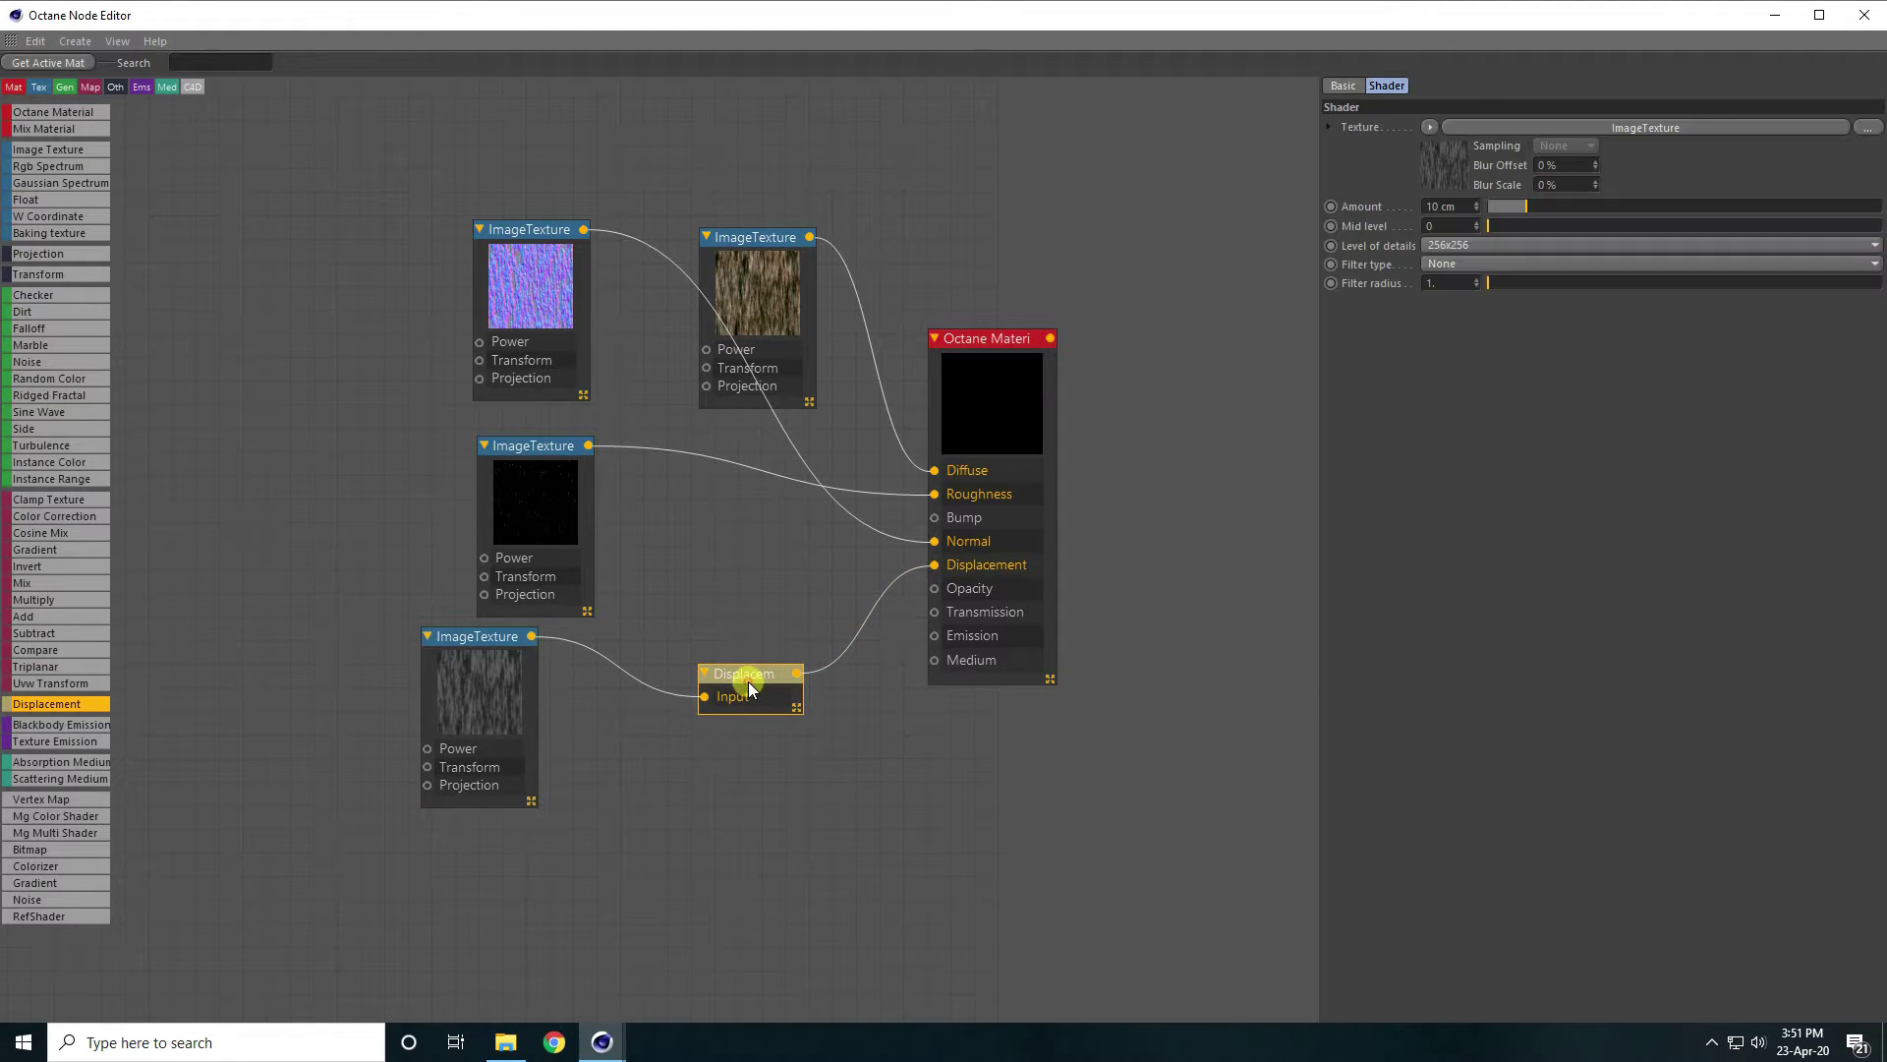
pyautogui.click(1435, 245)
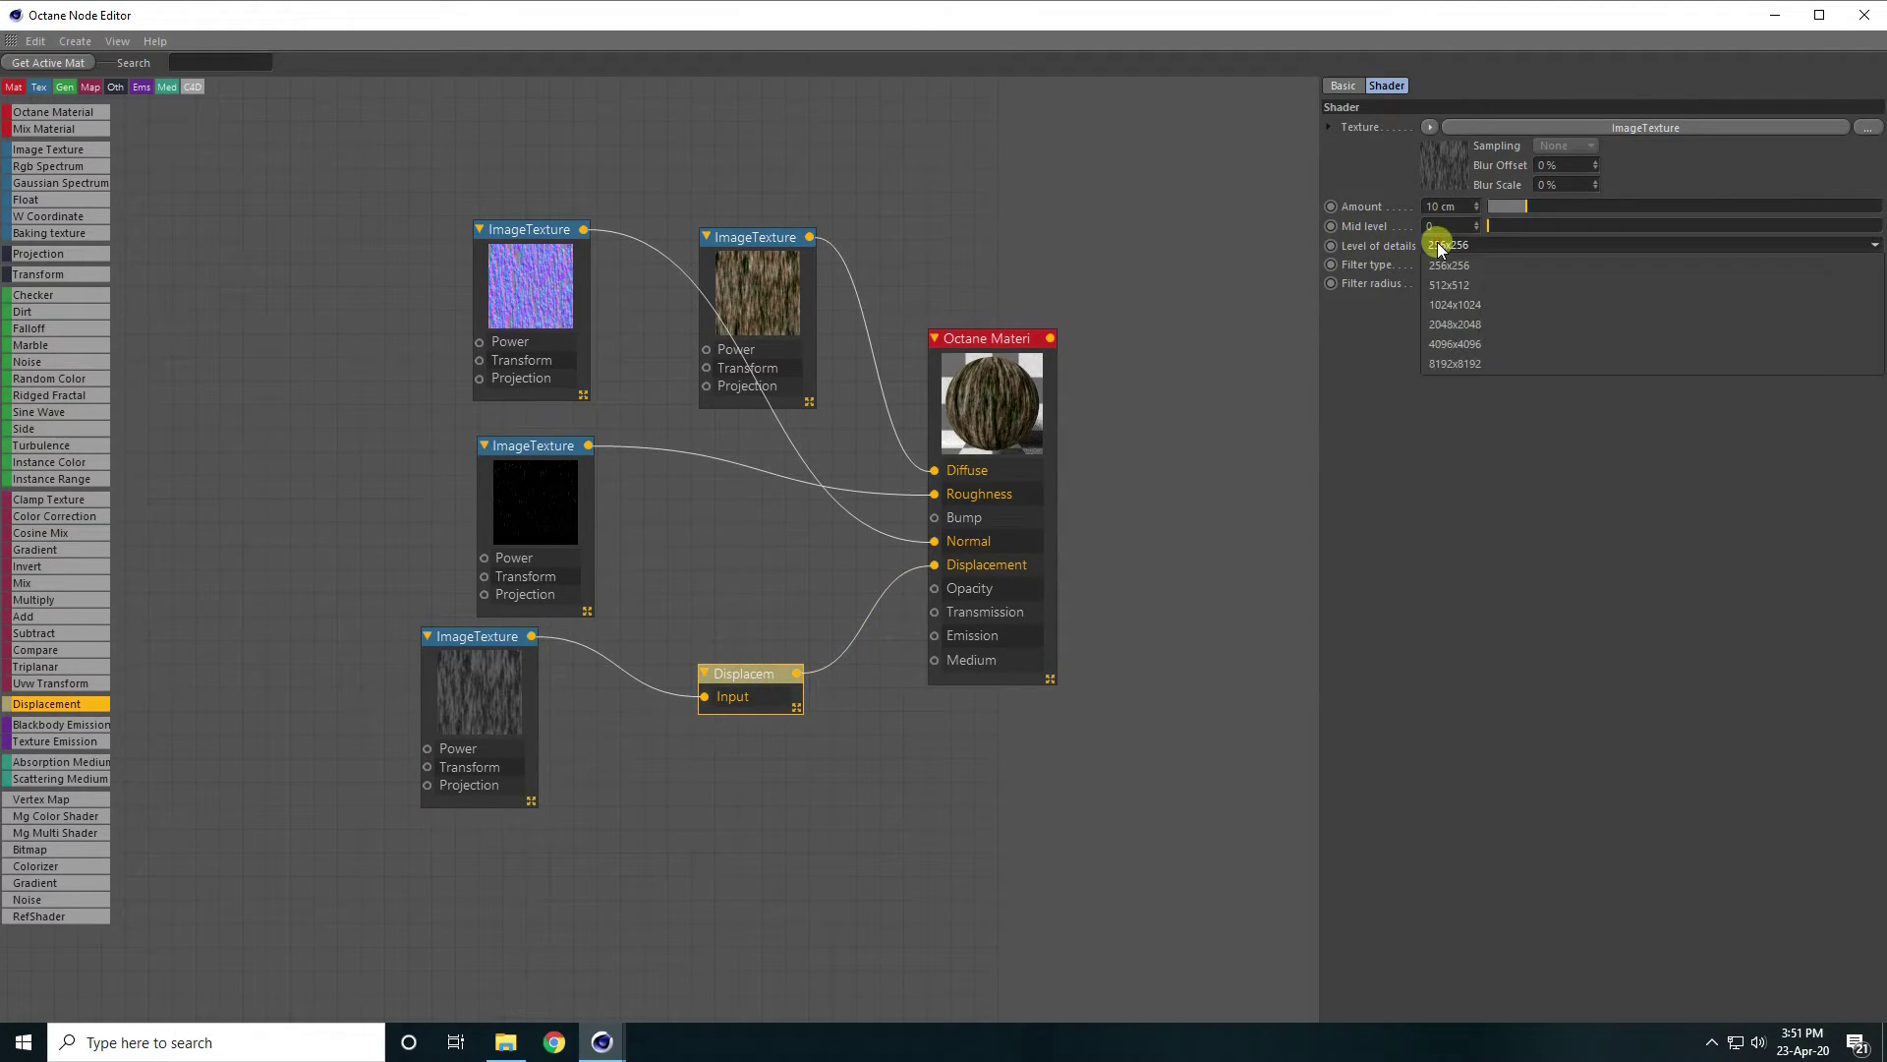
pyautogui.click(1454, 320)
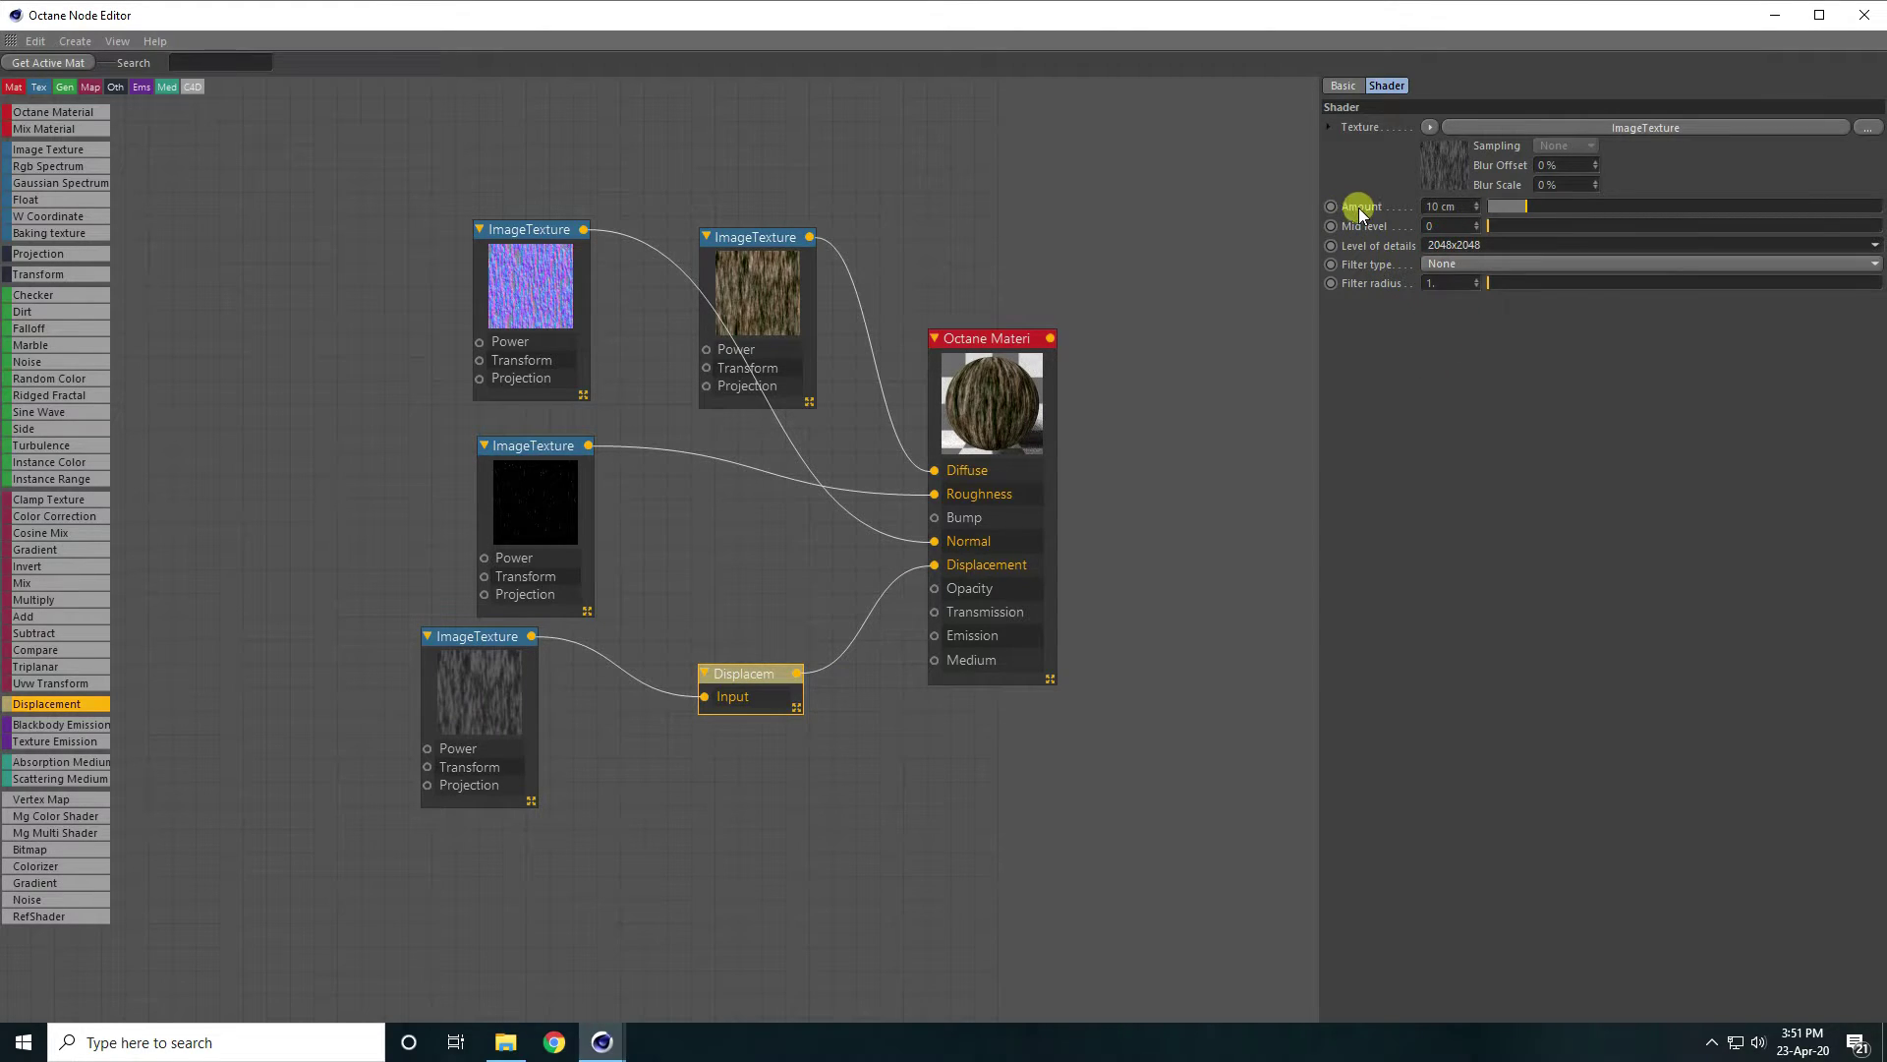
pyautogui.moveTo(1453, 206); pyautogui.dragTo(1407, 206)
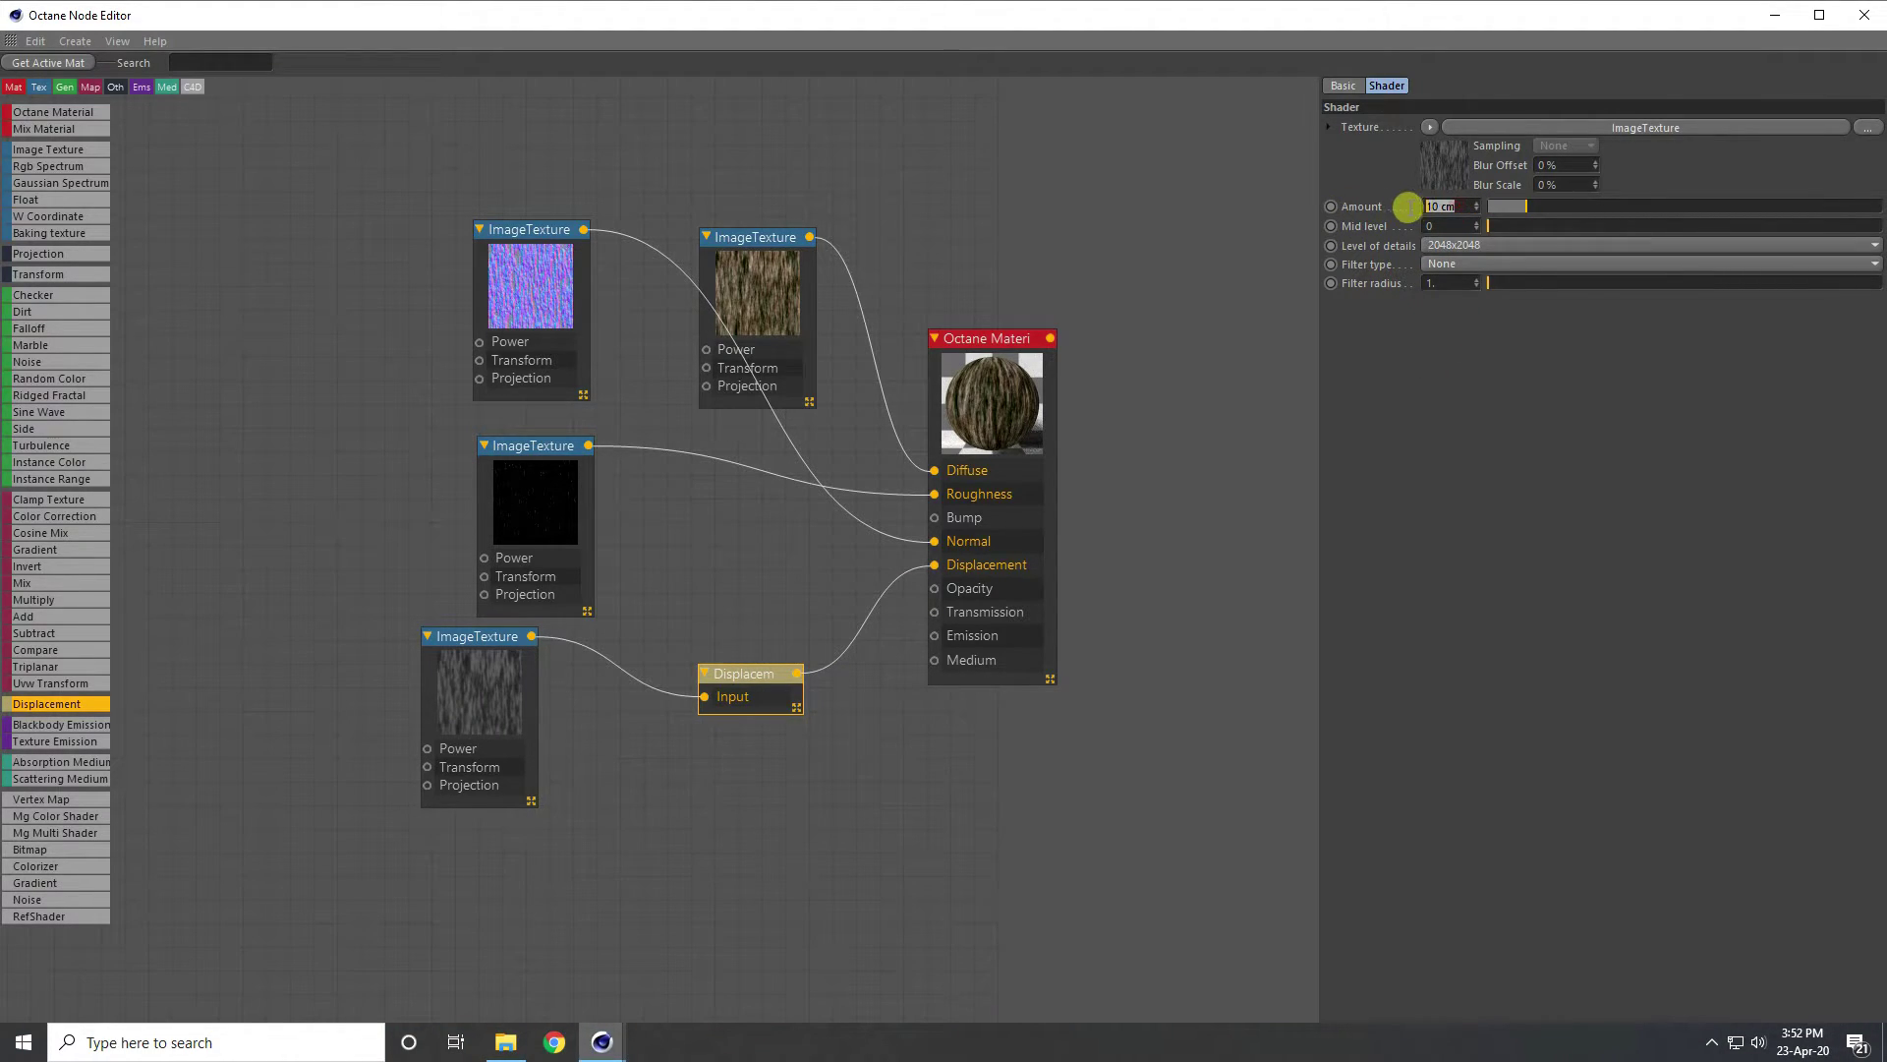
pyautogui.click(1864, 15)
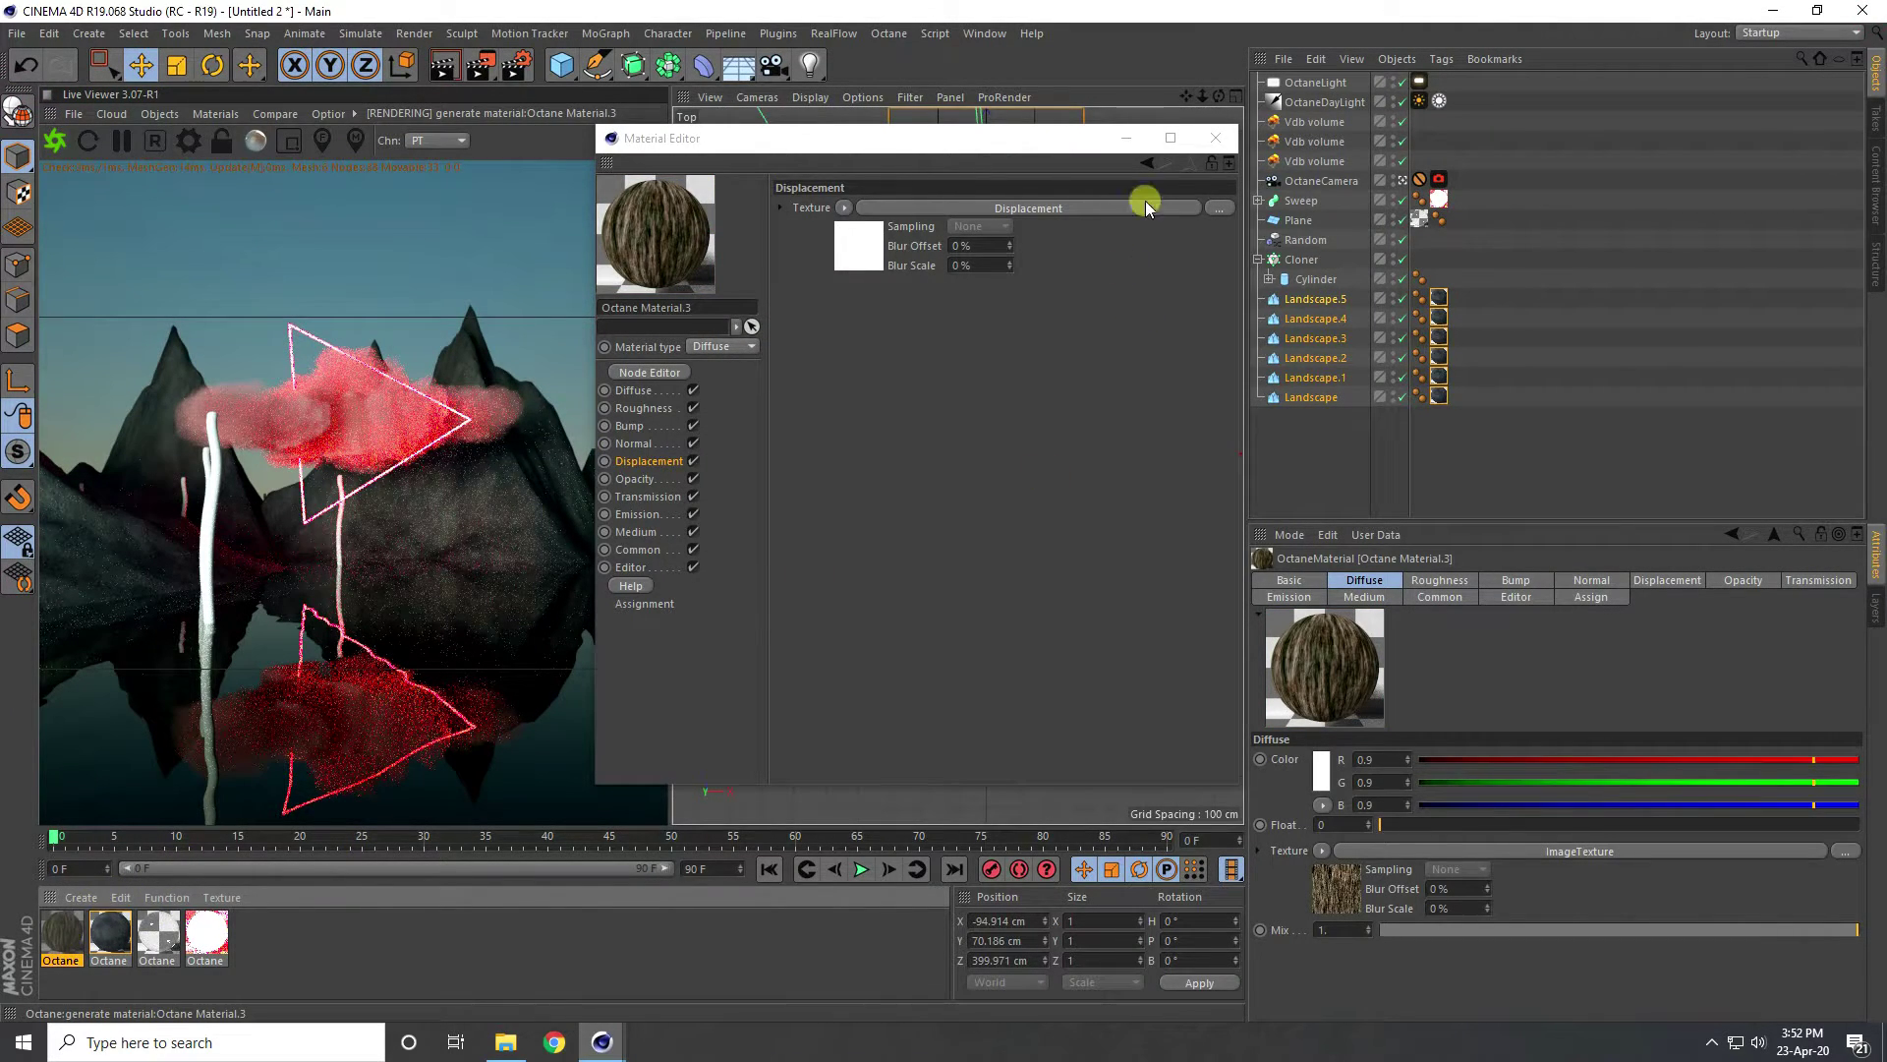
pyautogui.click(1216, 143)
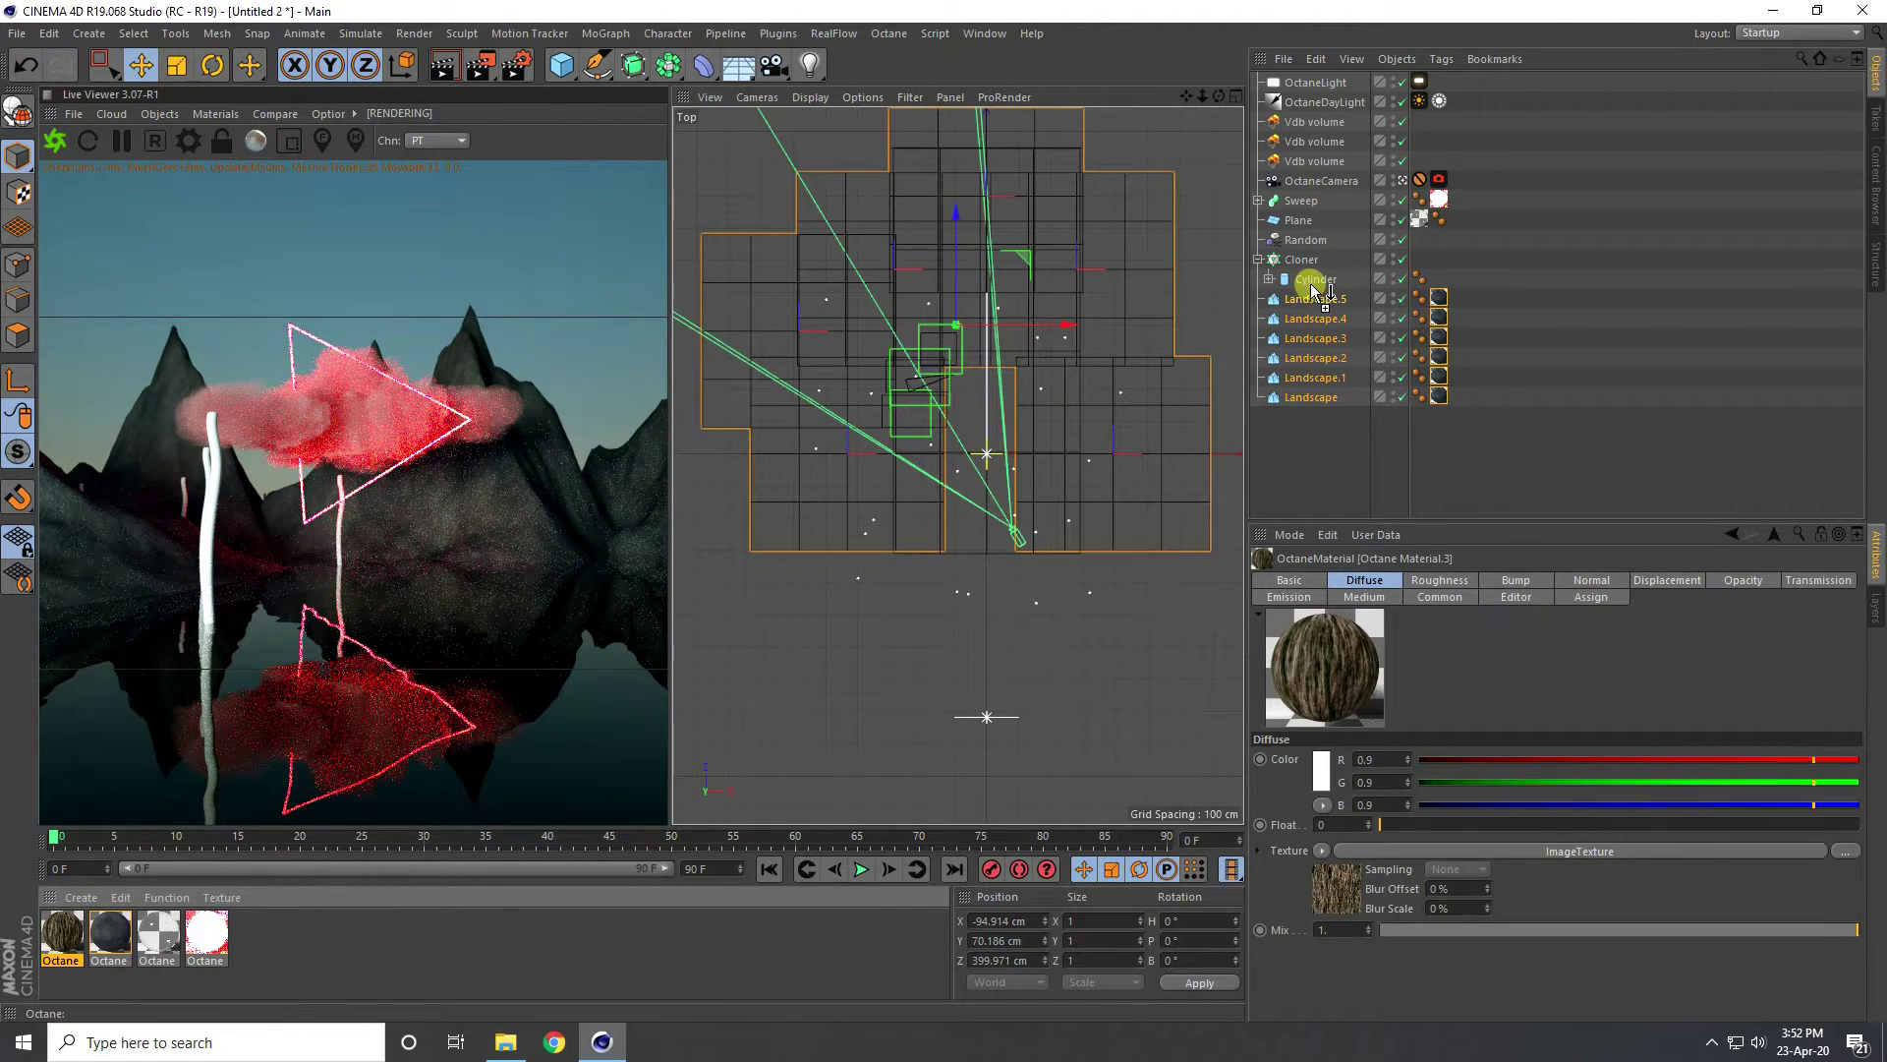
# Apply the bark material to the Cylinder inside the Cloner and set its texture tag's Length U and Length V to 20%.
pyautogui.keyDown('ctrl'); pyautogui.moveTo(1438, 297); pyautogui.dragTo(1442, 285); pyautogui.keyUp('ctrl')
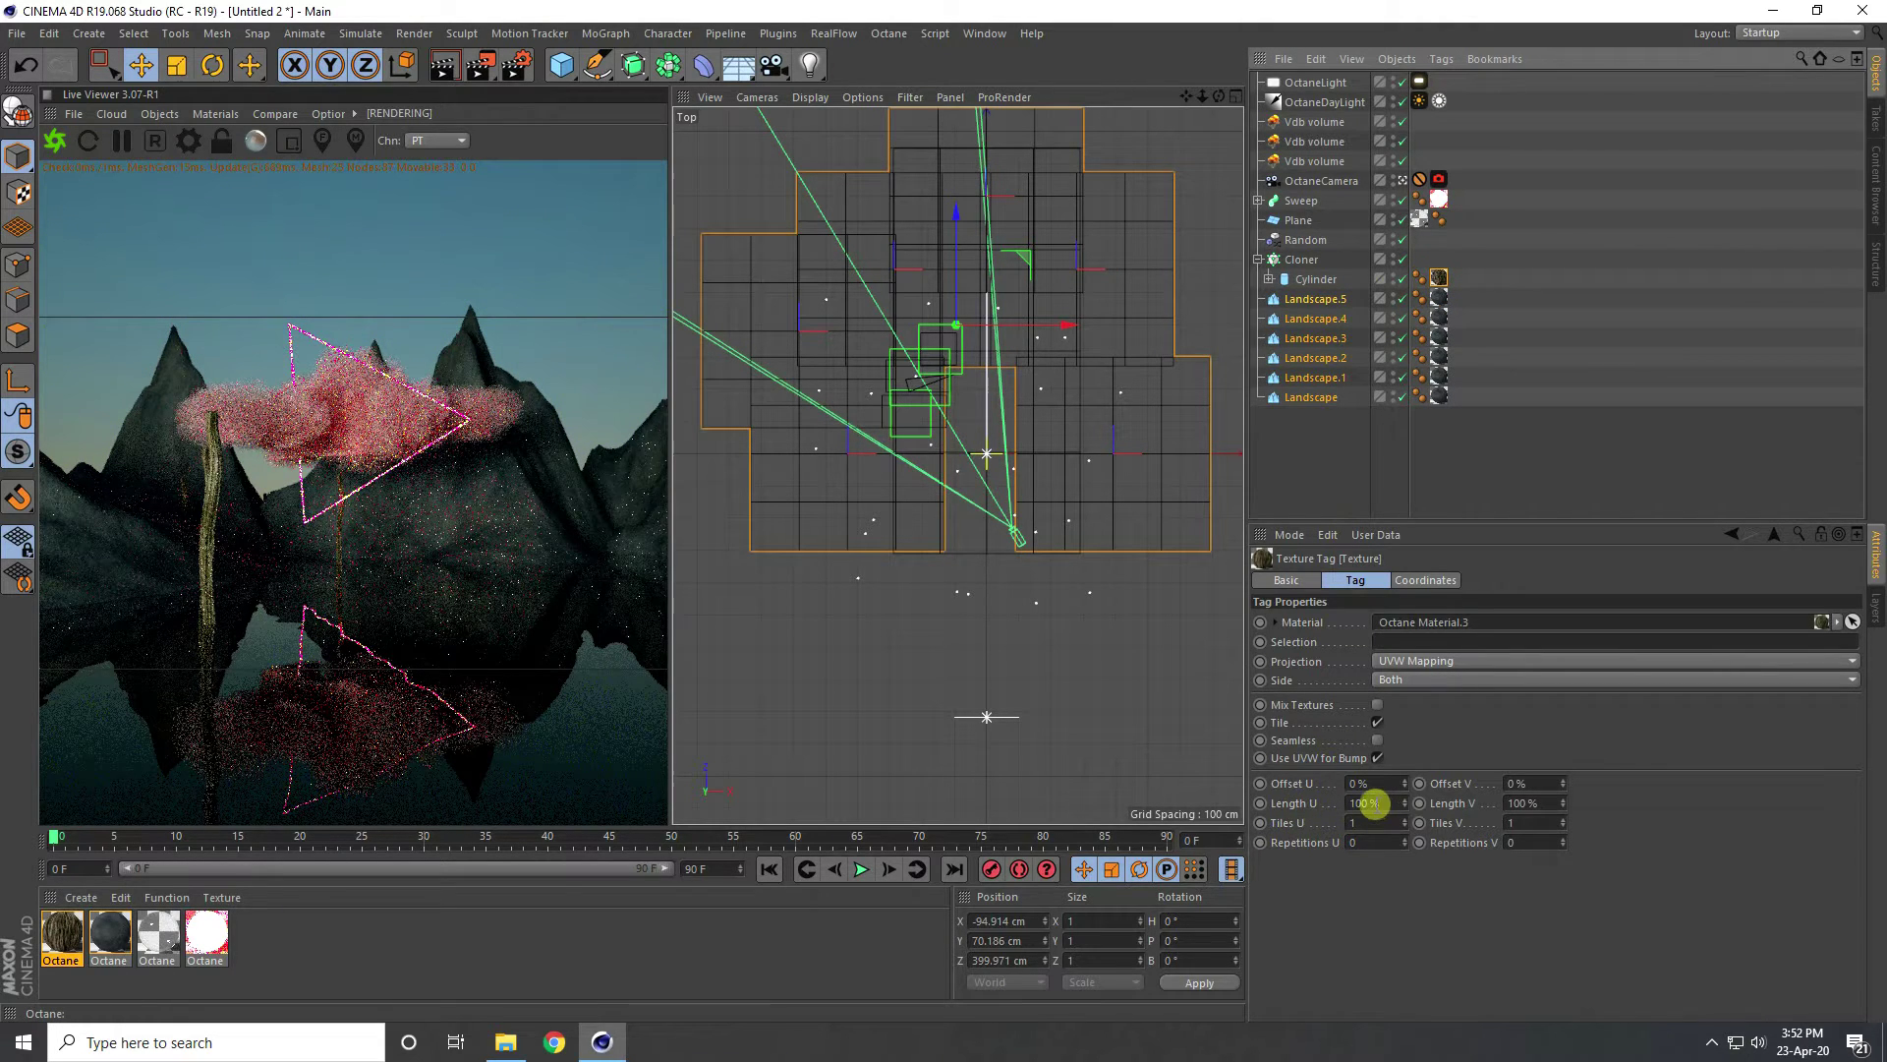
pyautogui.click(1373, 803)
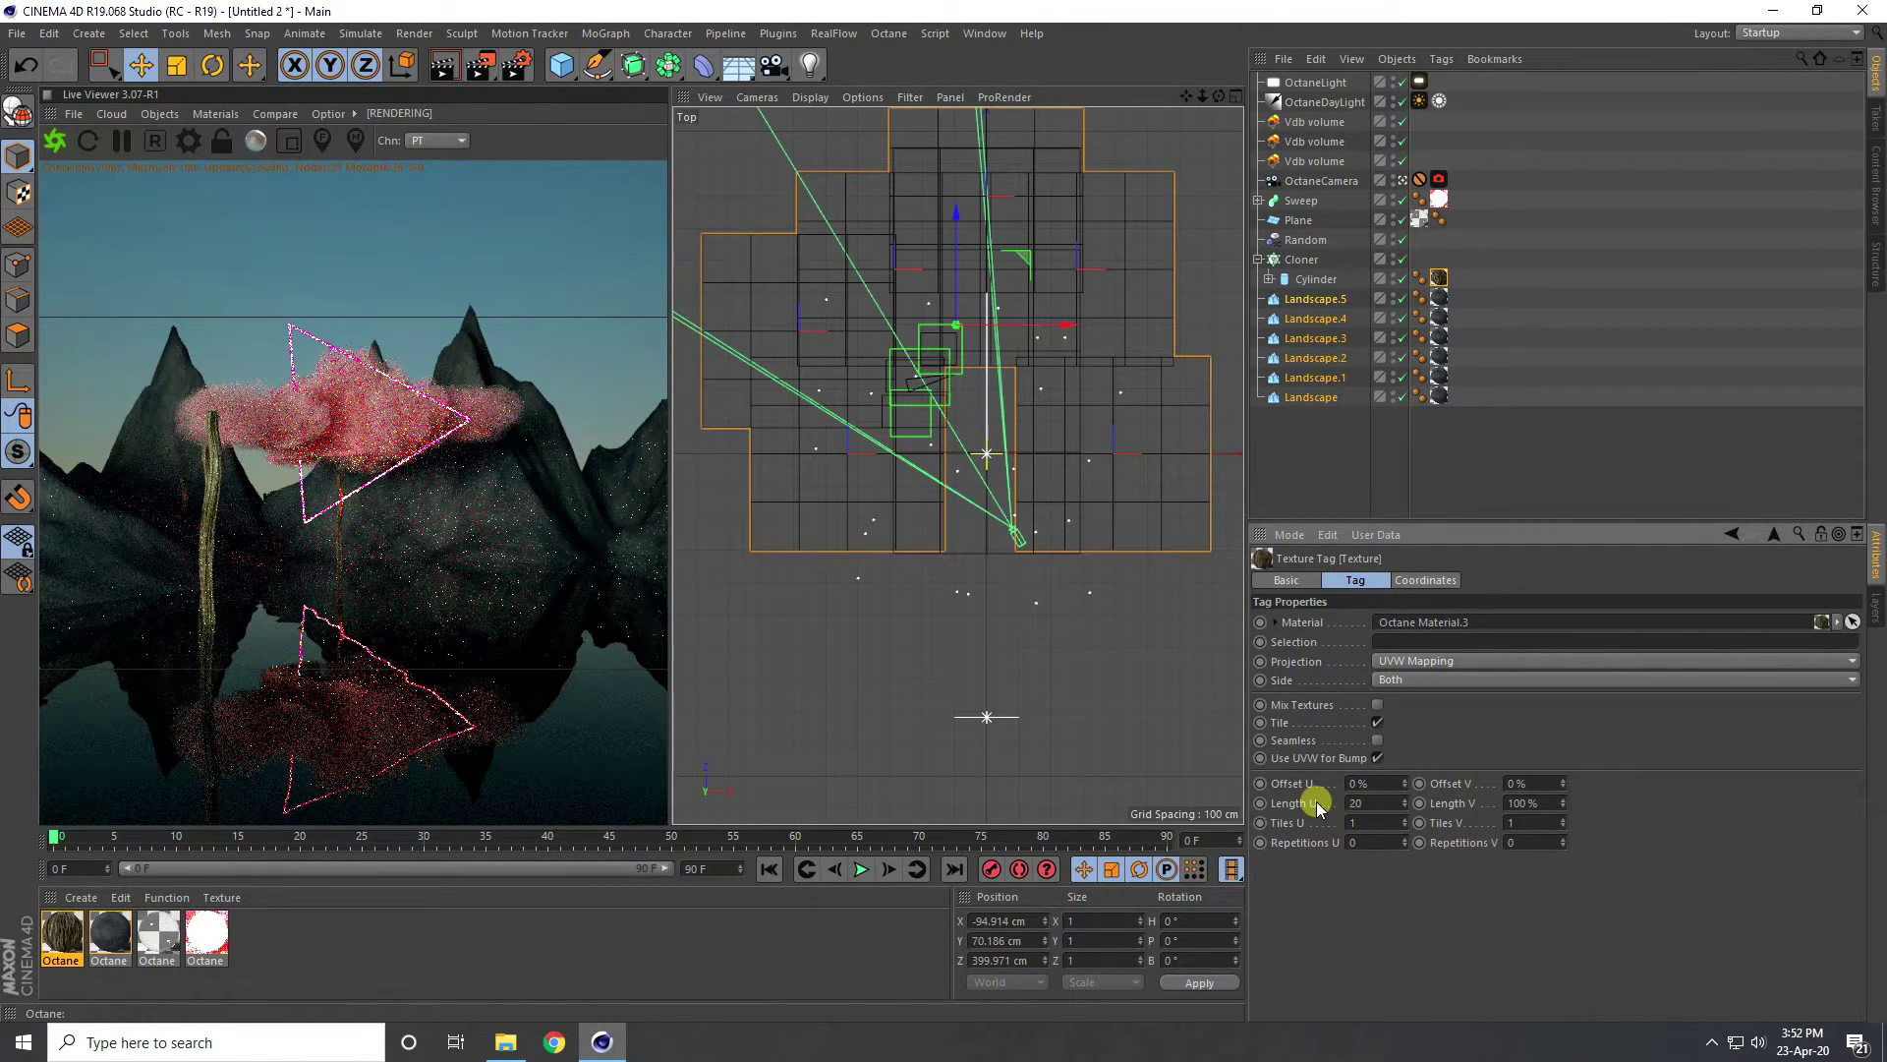
pyautogui.press('Tab')
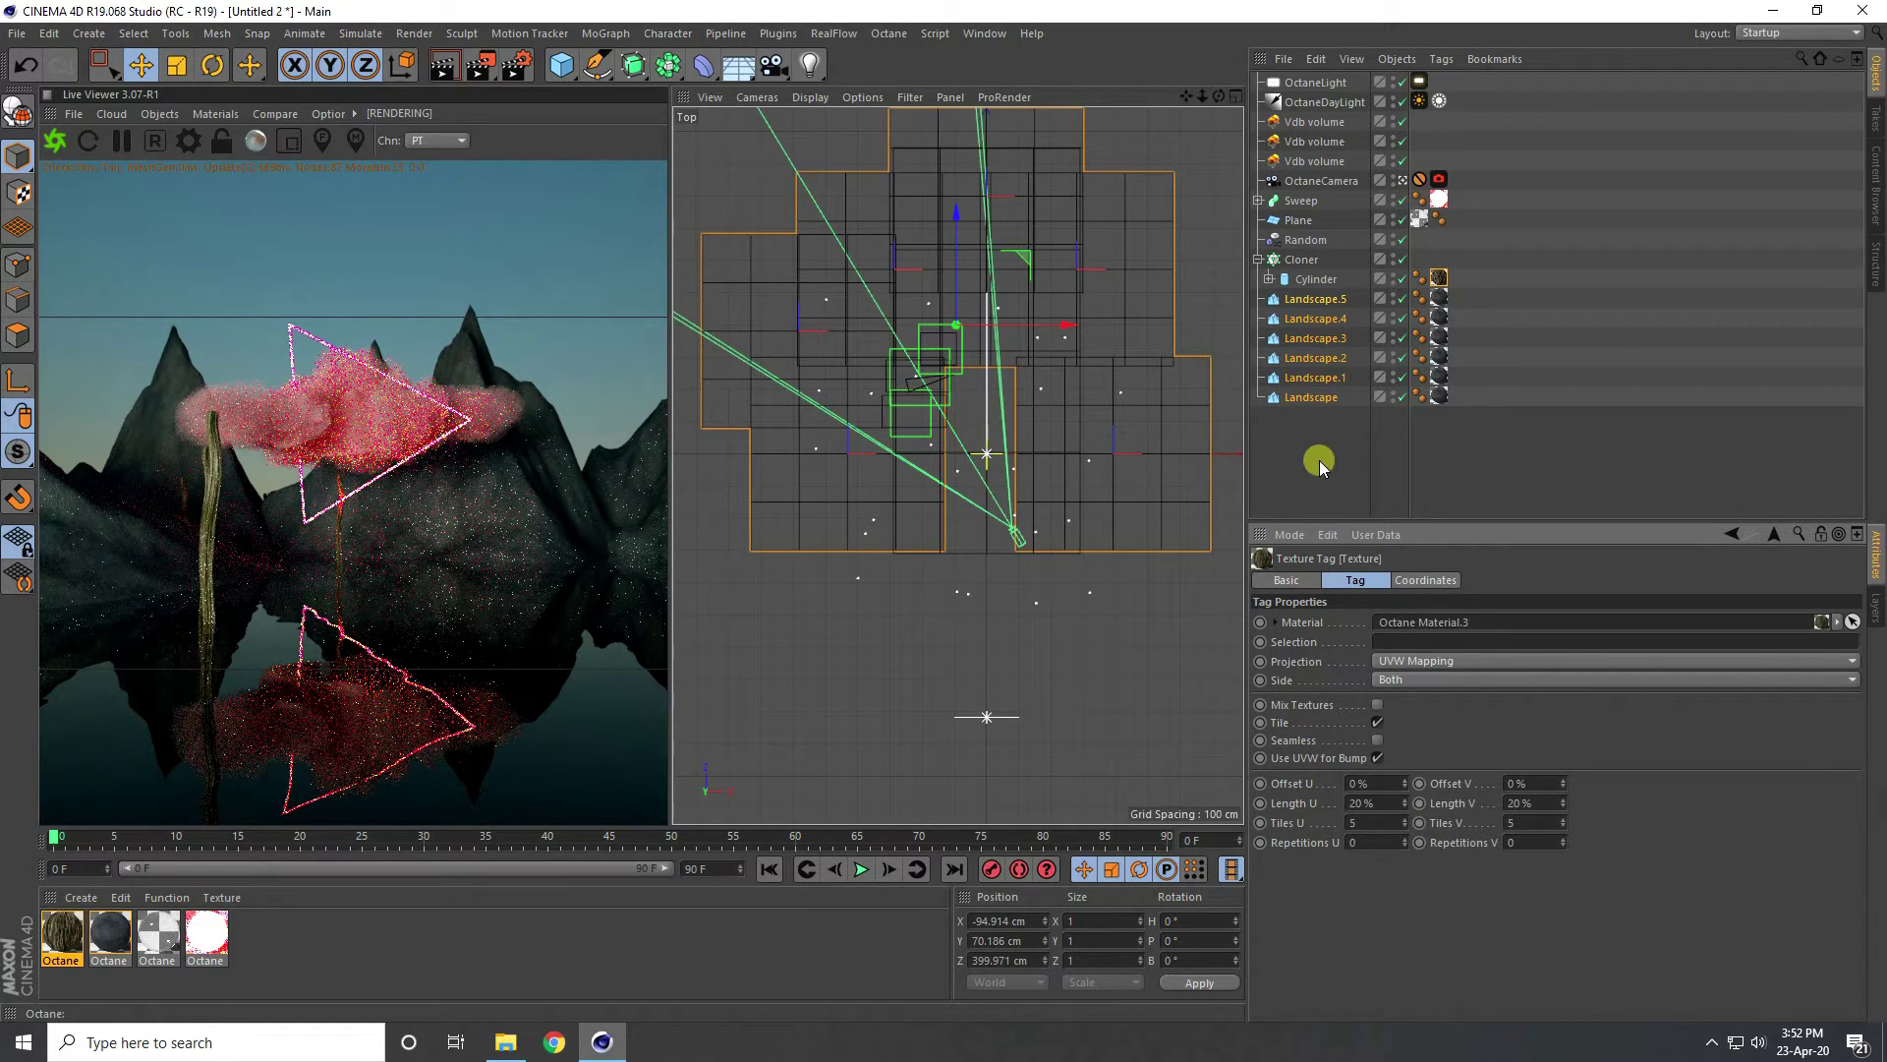
# Enable post processing on the OctaneCamera's tag and set the bloom power to 20.
pyautogui.click(1438, 178)
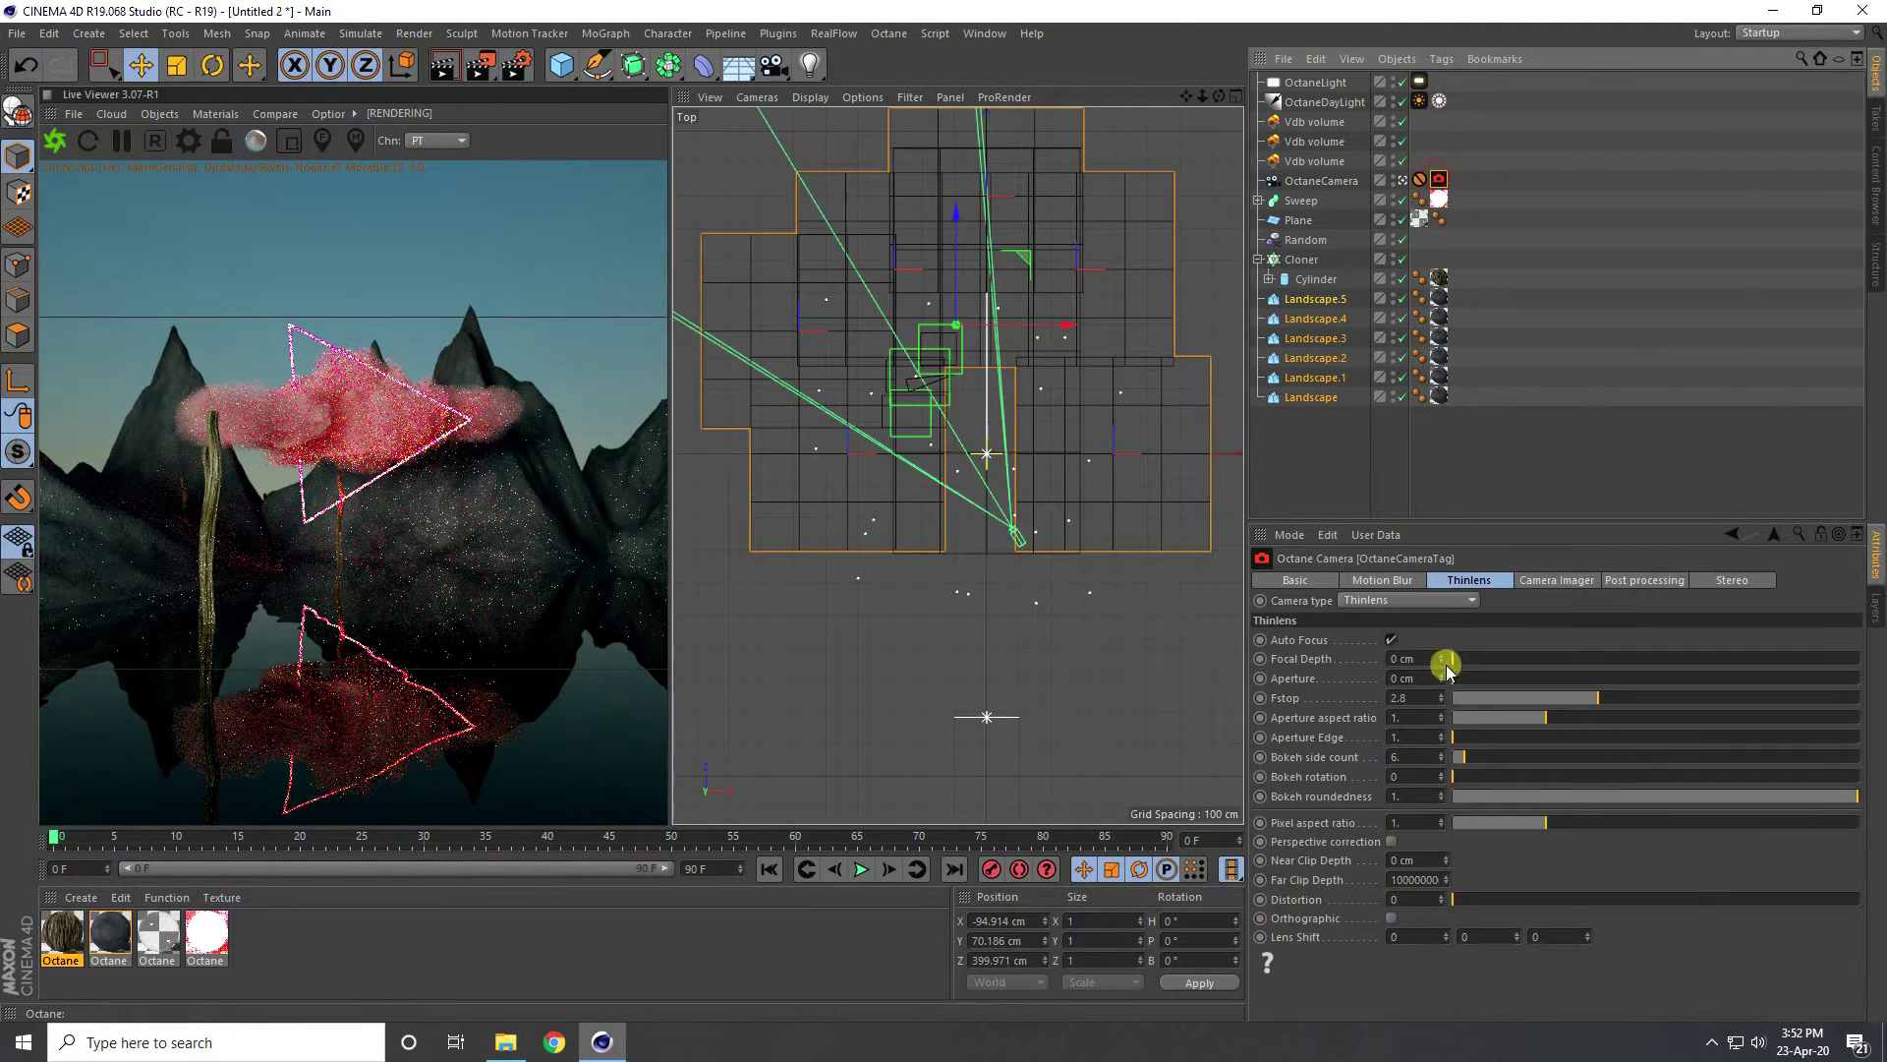
pyautogui.click(1624, 582)
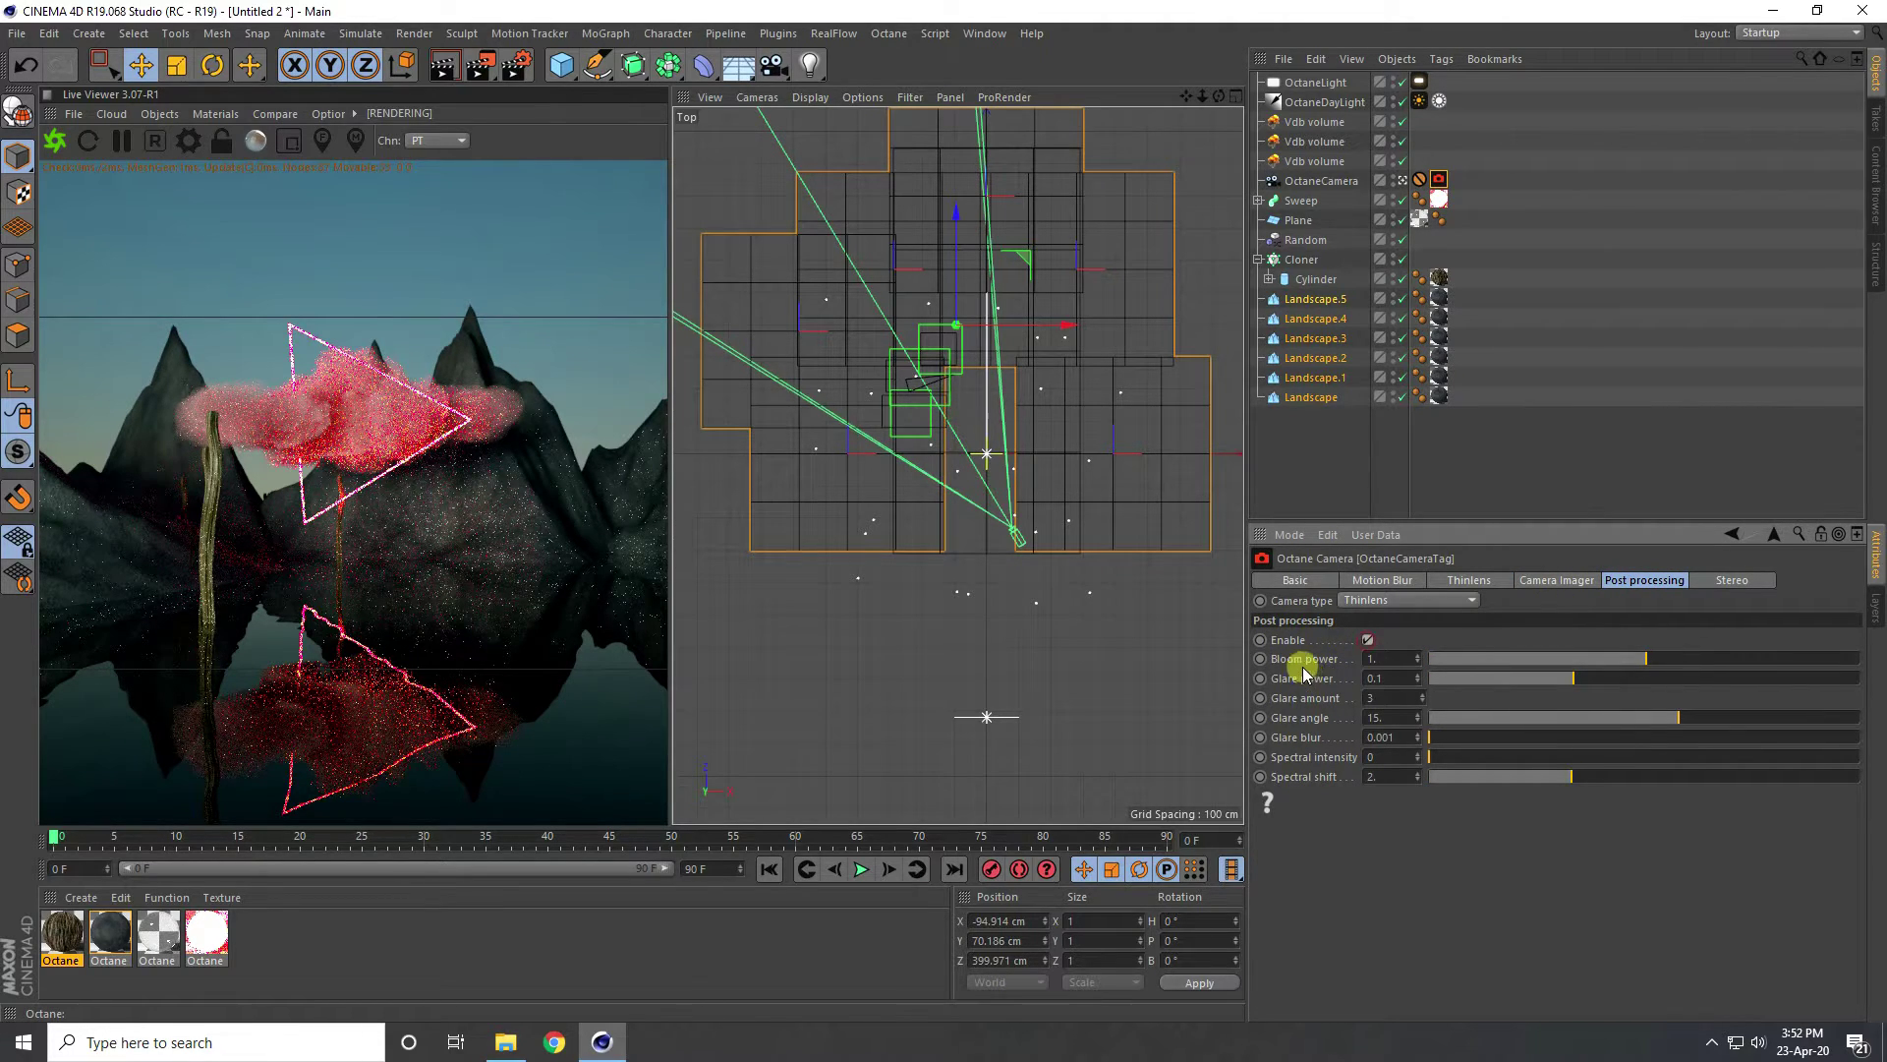
pyautogui.click(1394, 657)
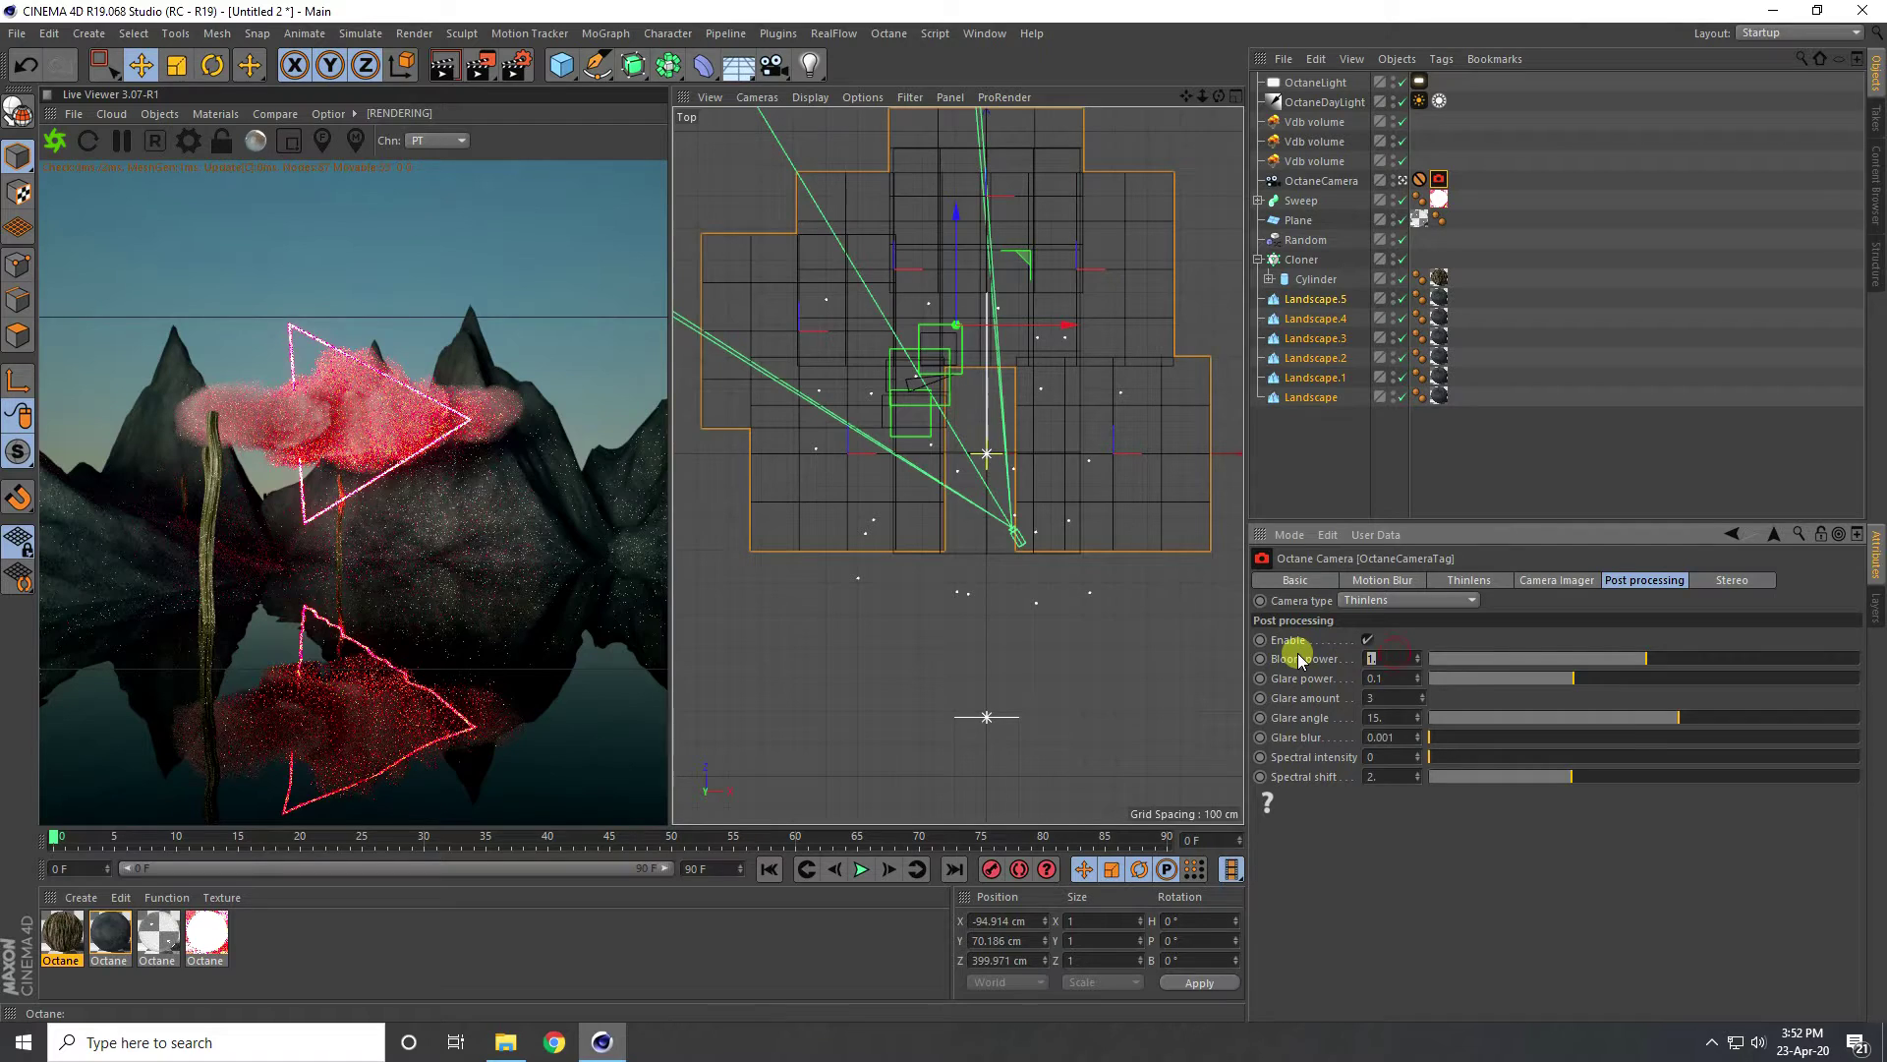
pyautogui.write('20')
pyautogui.press('Return')
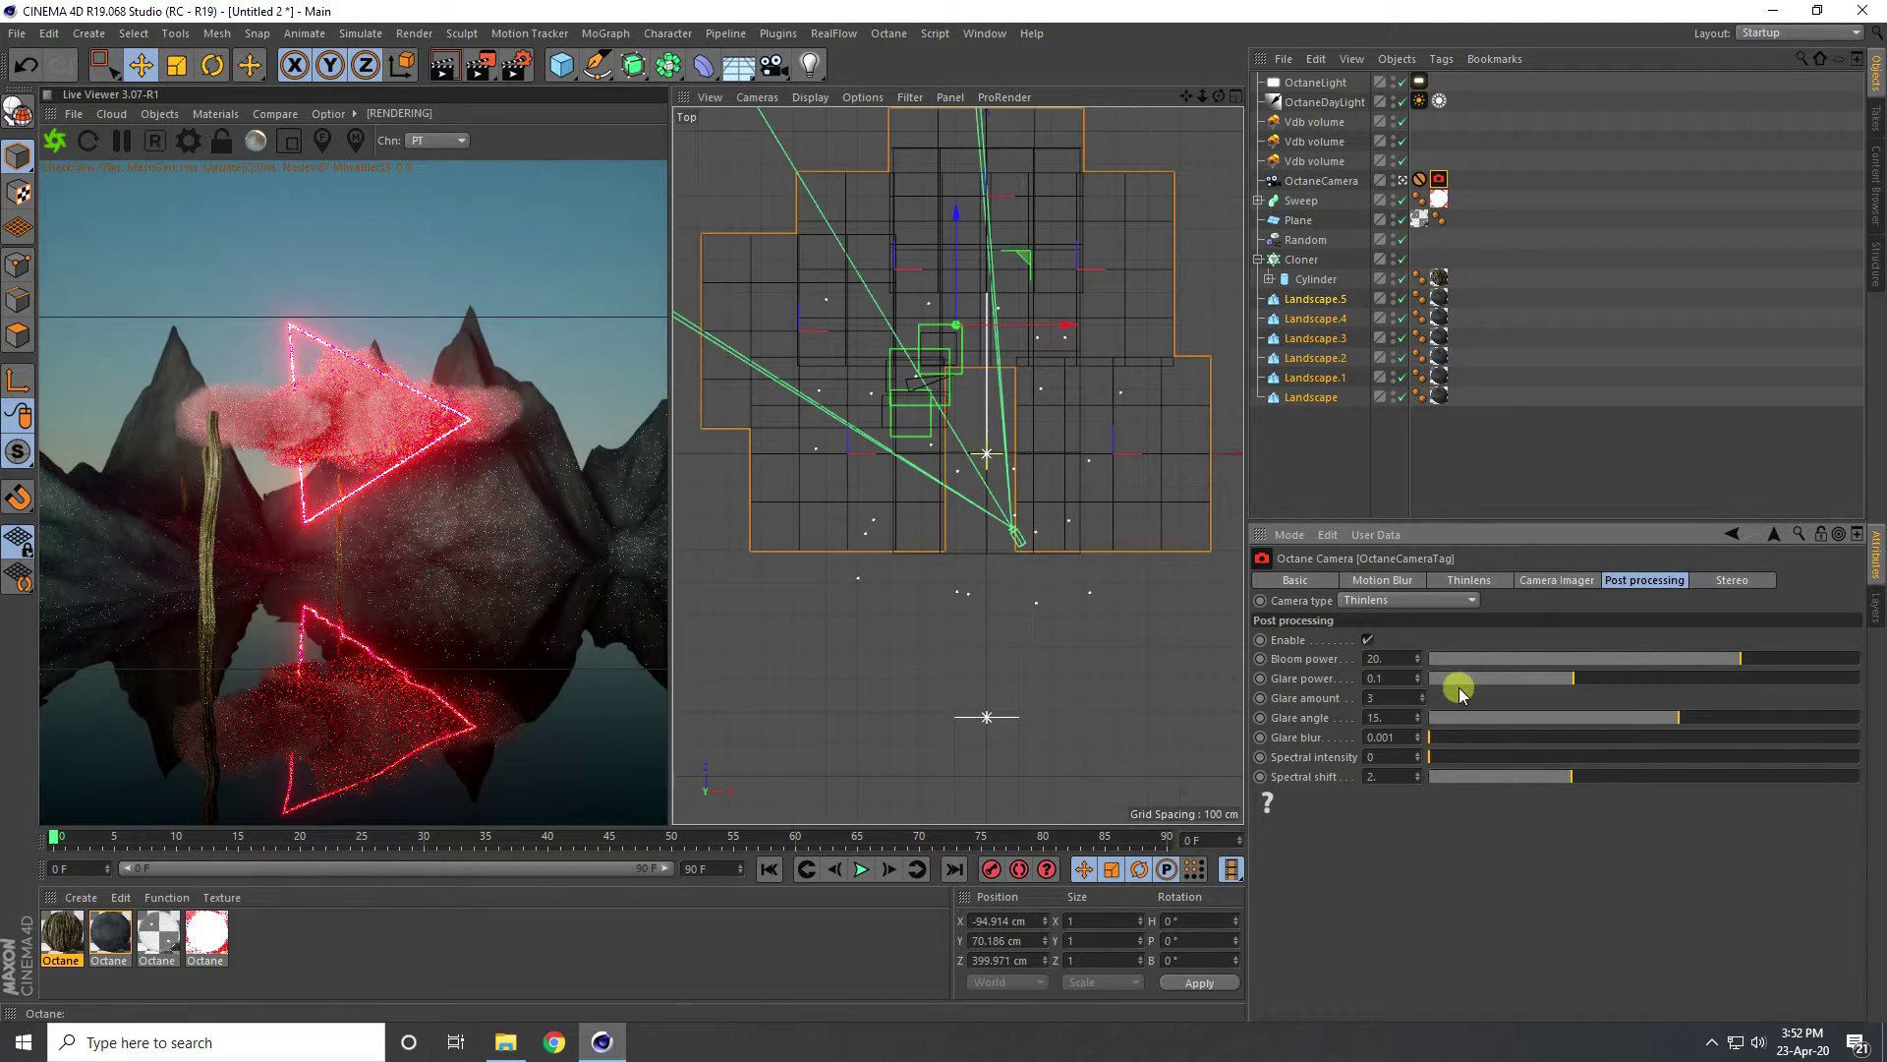
# Set the camera imager's exposure to 0.9 and its gamma to 0.9.
pyautogui.click(1553, 581)
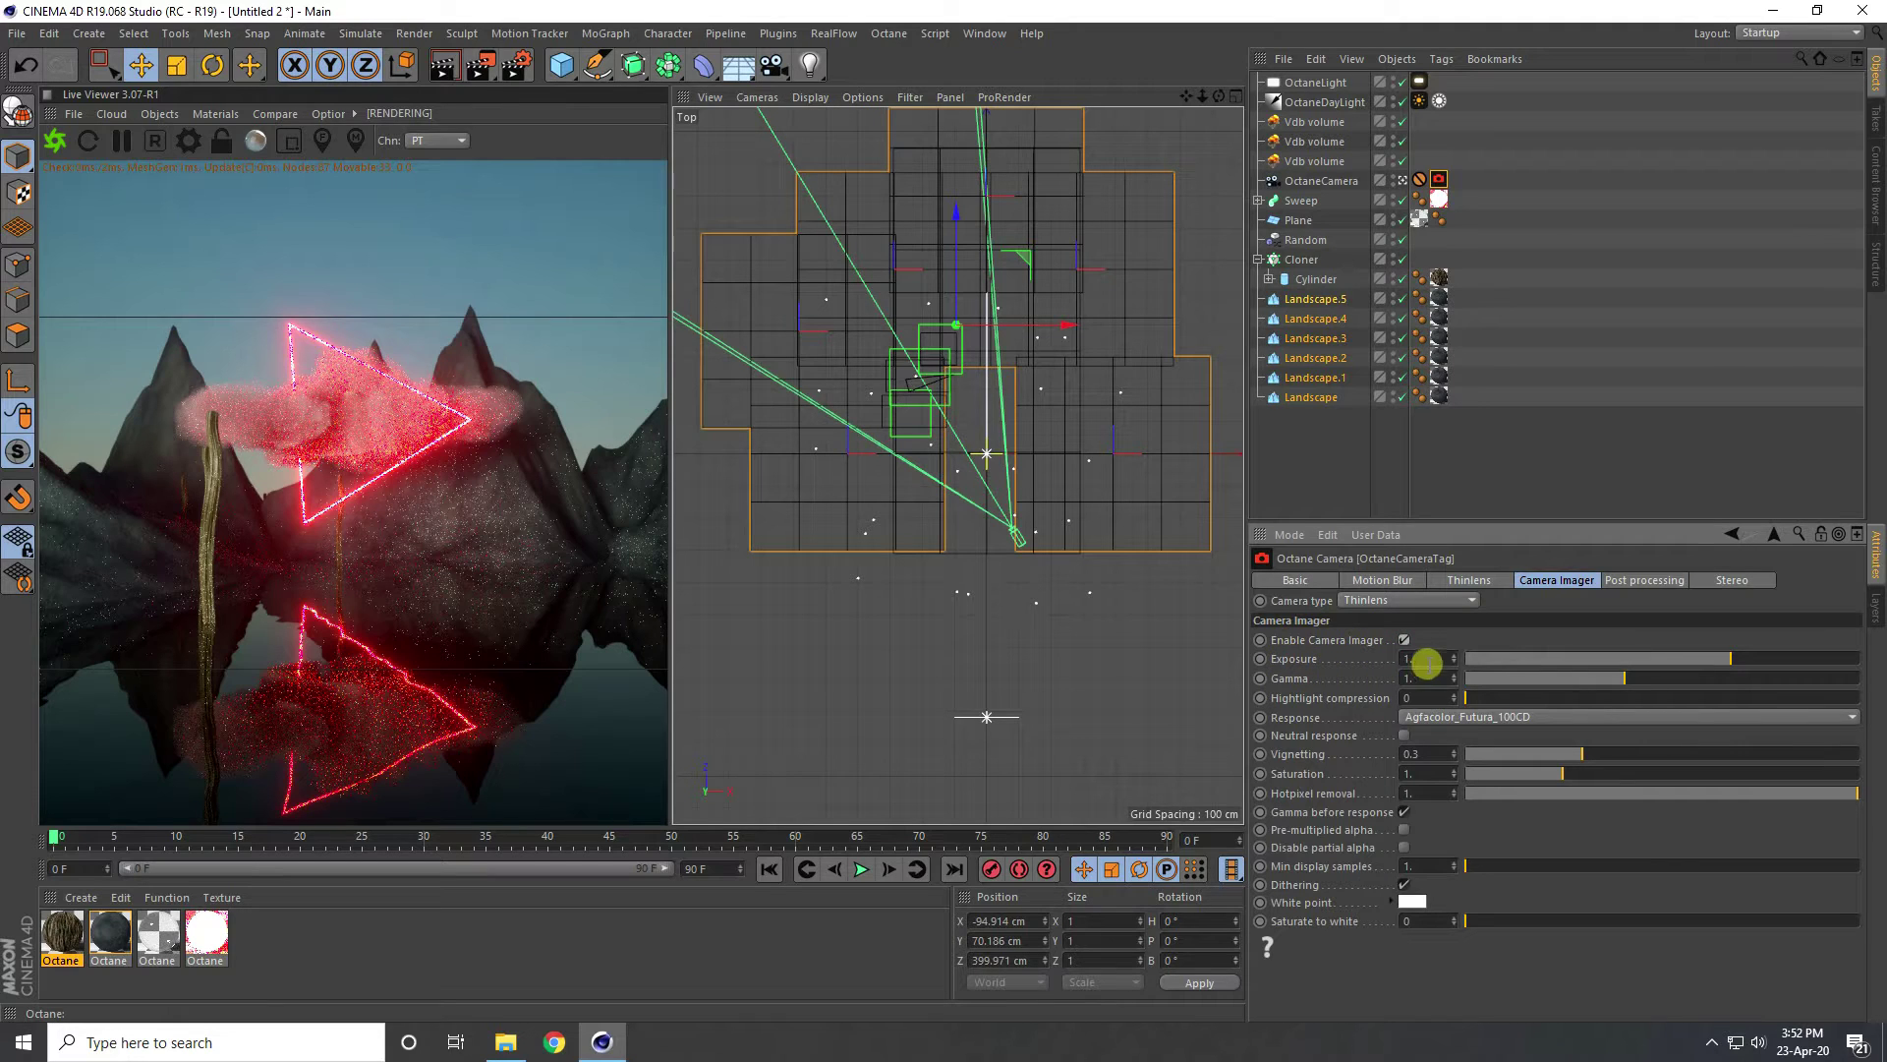
pyautogui.click(1425, 659)
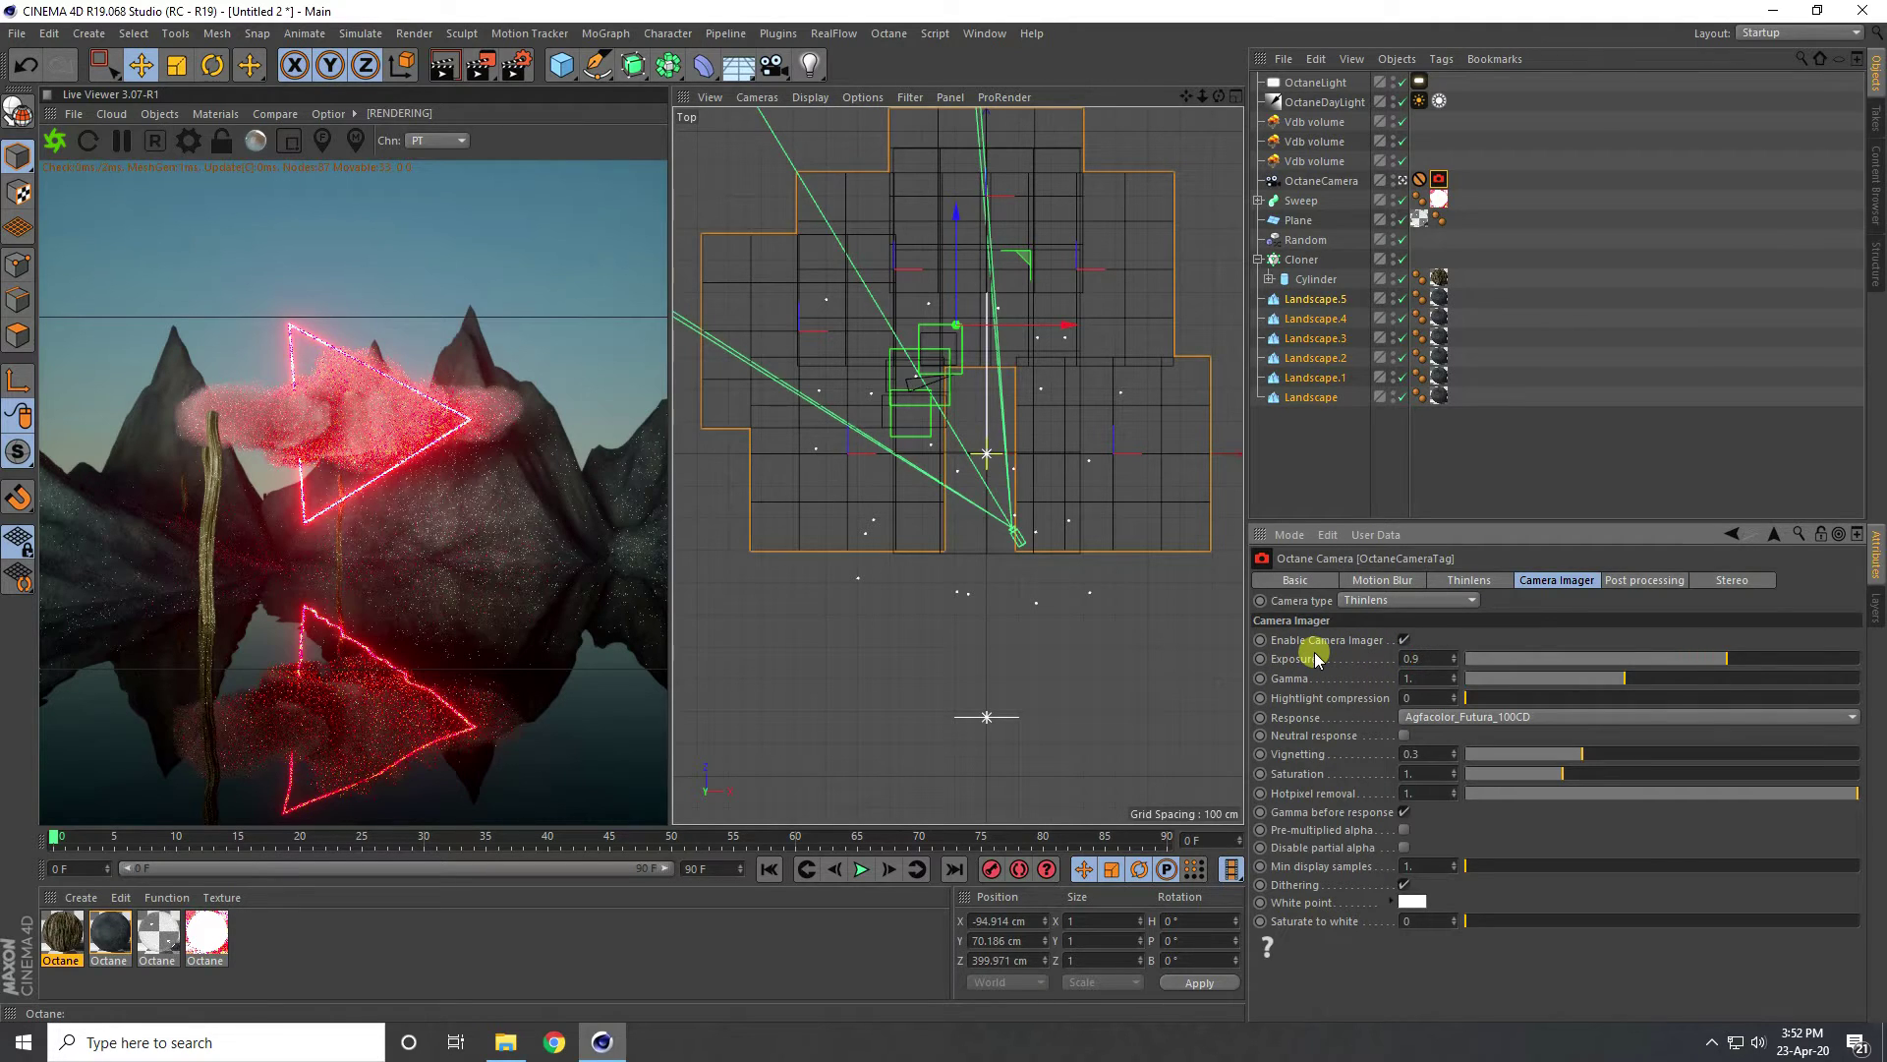
pyautogui.click(1425, 678)
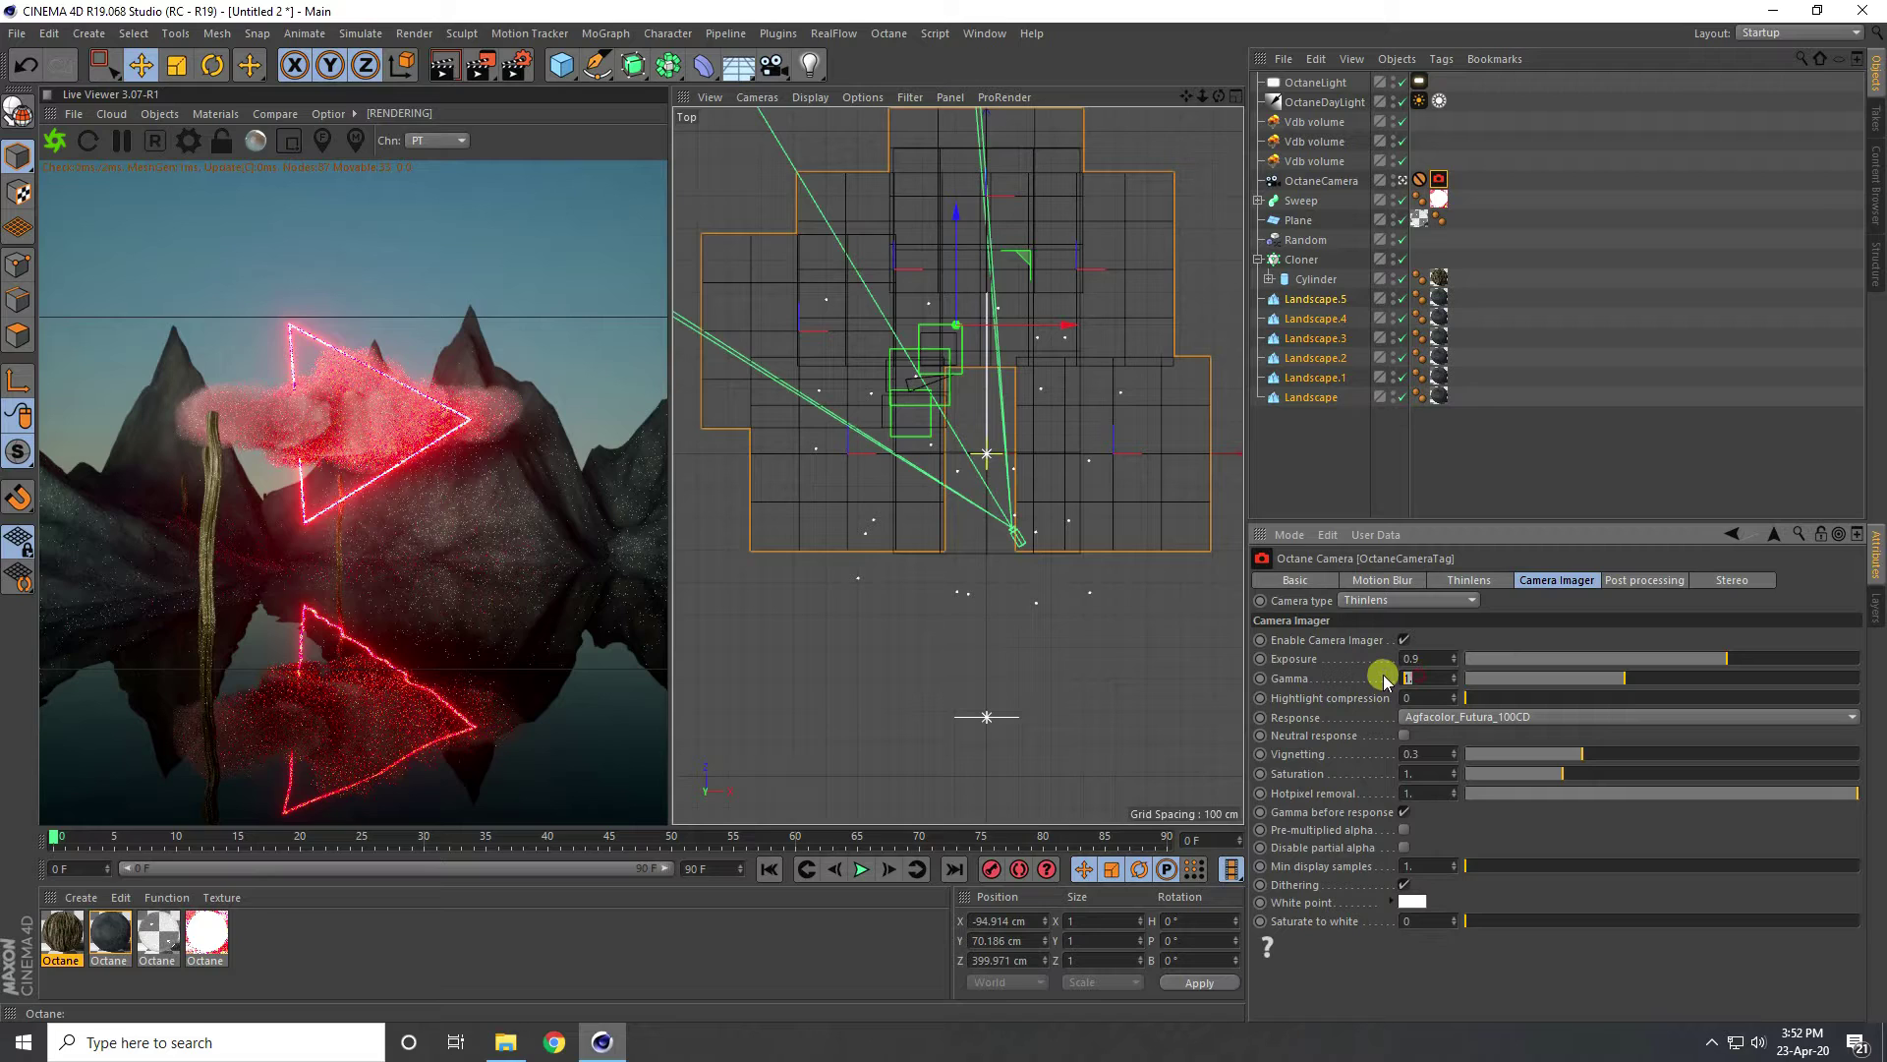
pyautogui.write('0.9')
pyautogui.press('Return')
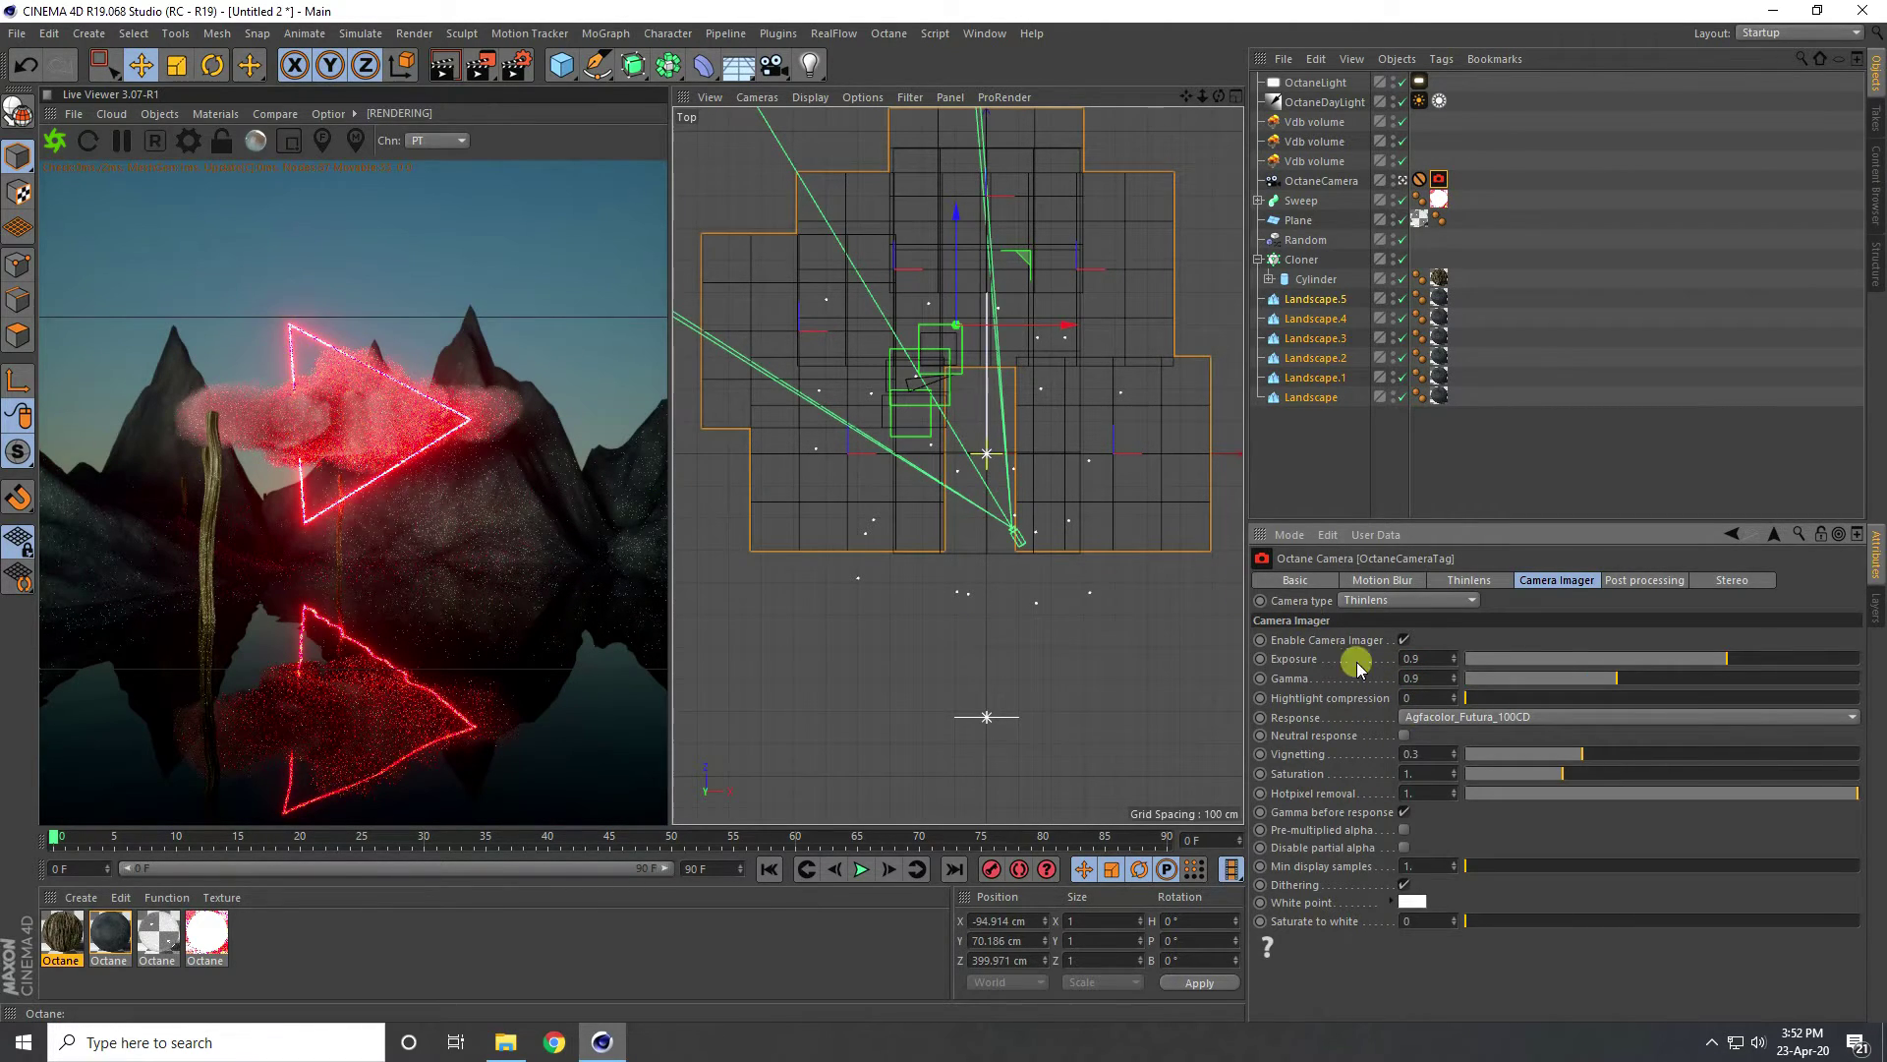
# Enable the camera imager's neutral response and set Saturate to white to 0.2.
pyautogui.click(1404, 735)
pyautogui.click(1420, 921)
pyautogui.write('0.2')
pyautogui.press('Return')
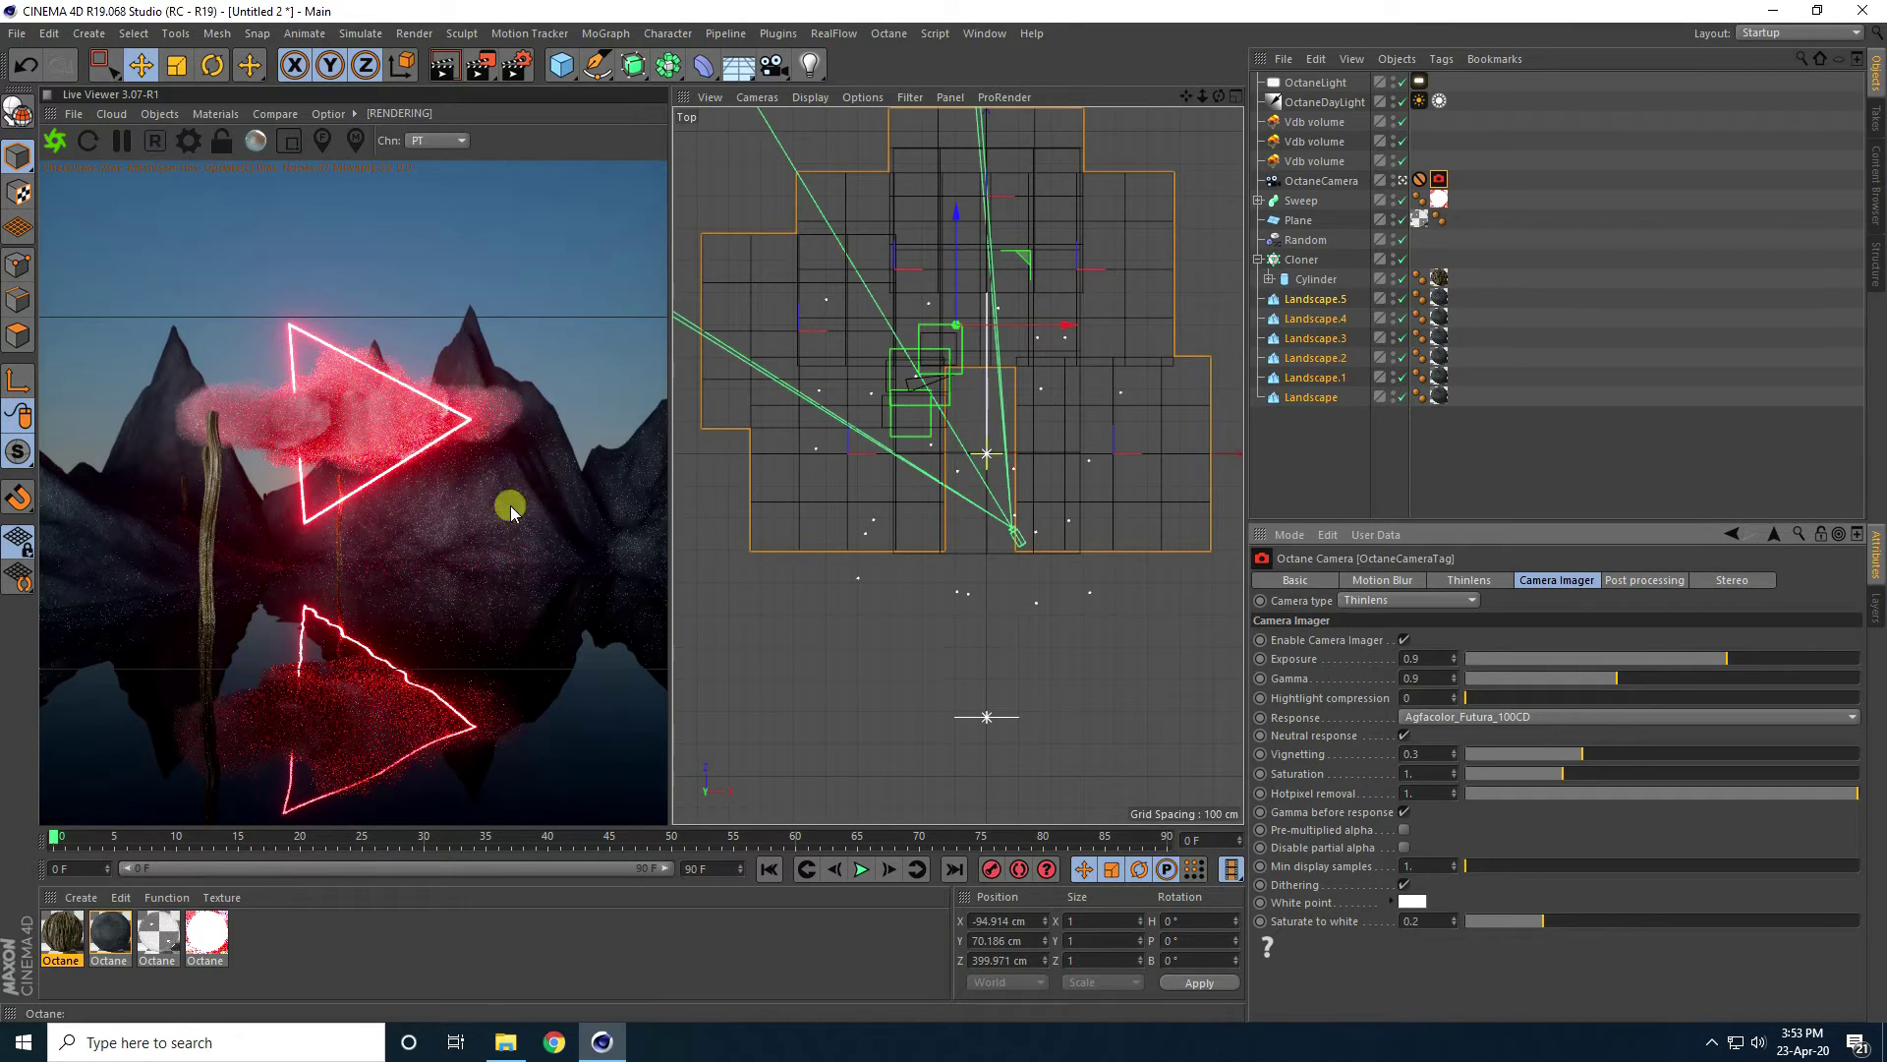
# Open the Octane render settings and set the pathtracing kernel's maximum samples to 2000.
pyautogui.click(189, 141)
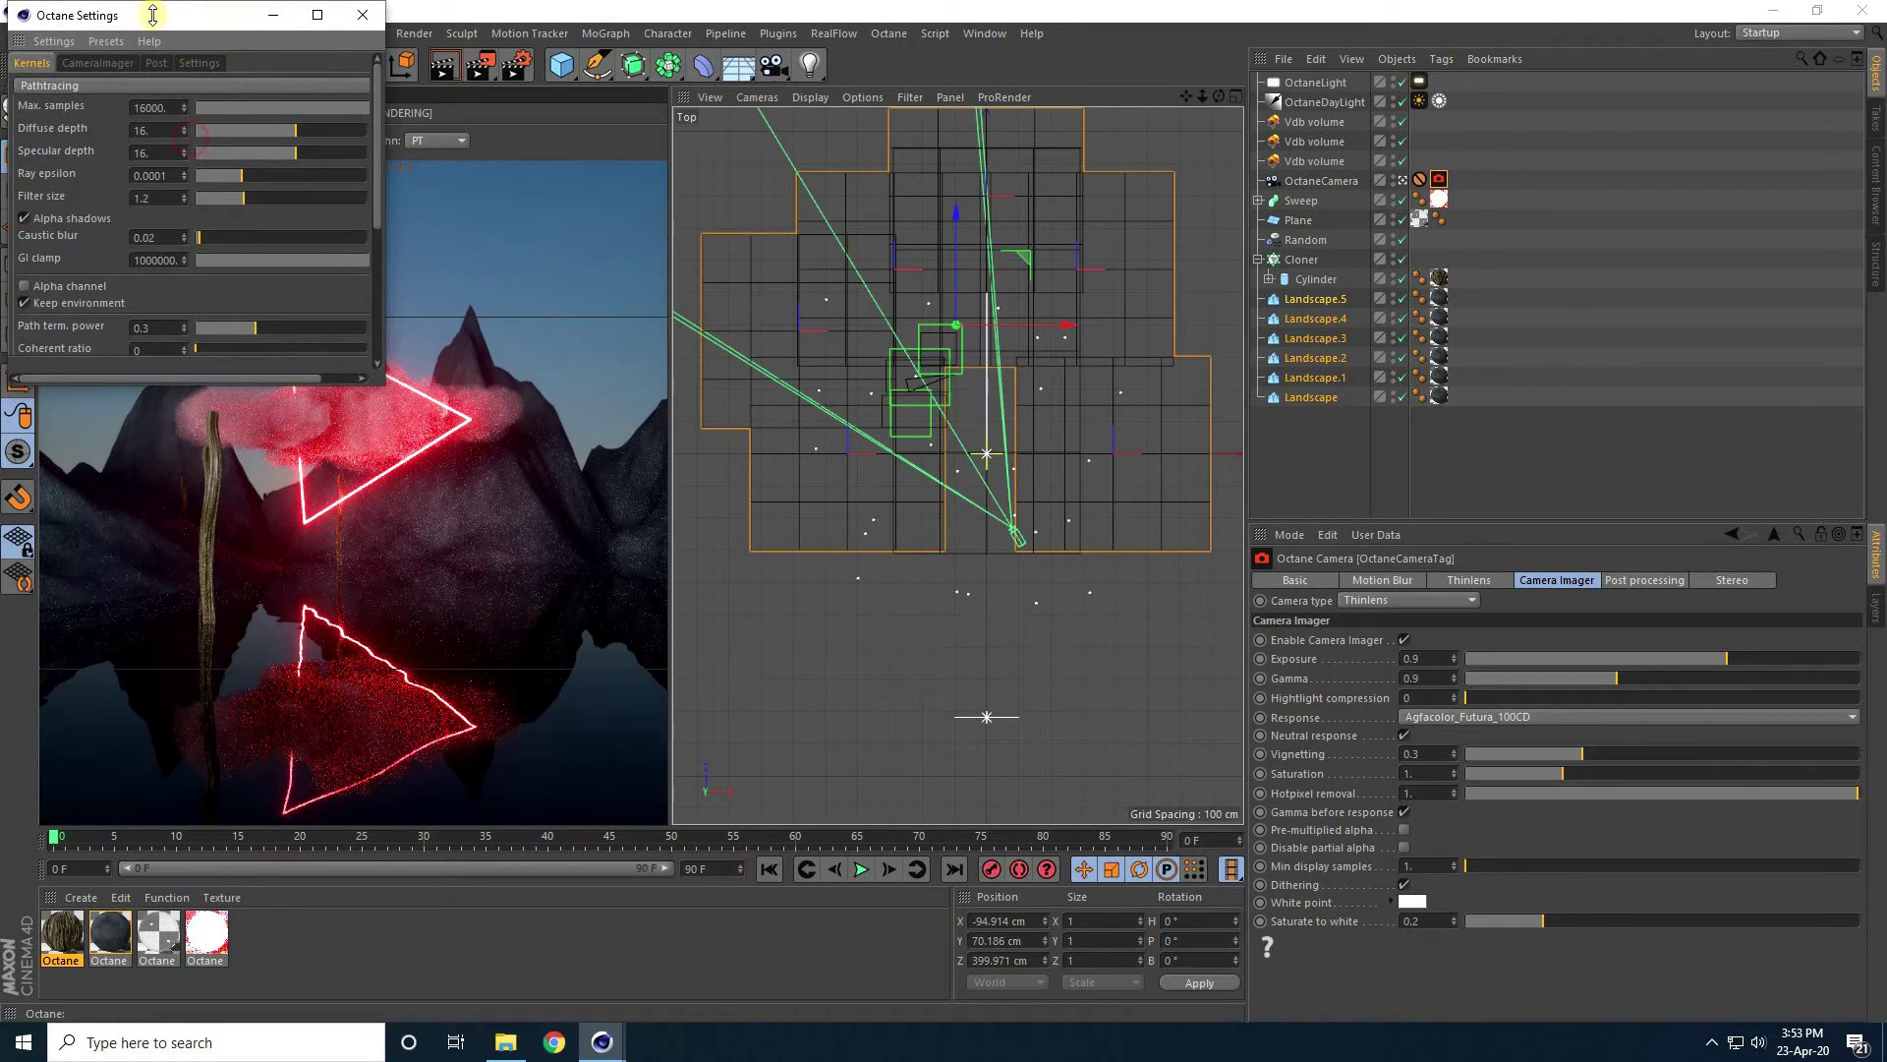
pyautogui.moveTo(152, 14); pyautogui.dragTo(855, 189)
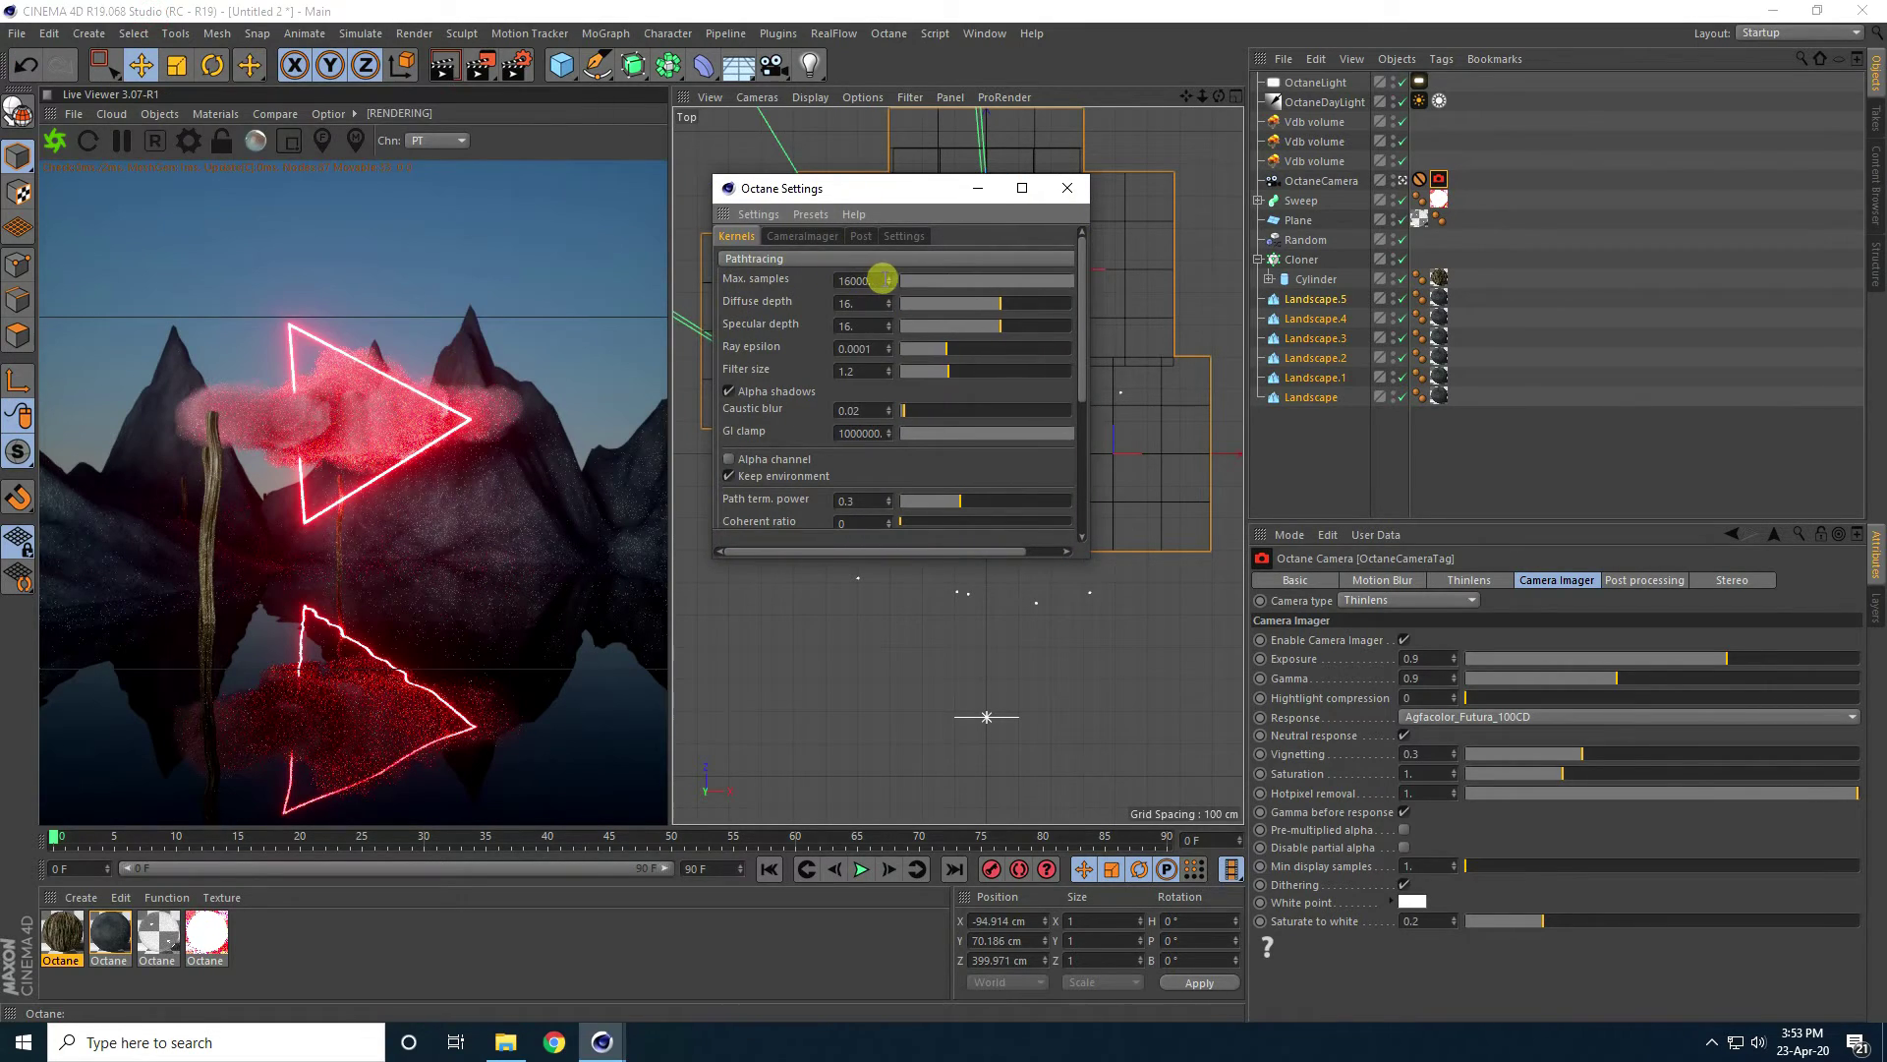
pyautogui.moveTo(881, 280); pyautogui.dragTo(831, 279)
pyautogui.write('2000')
pyautogui.press('Return')
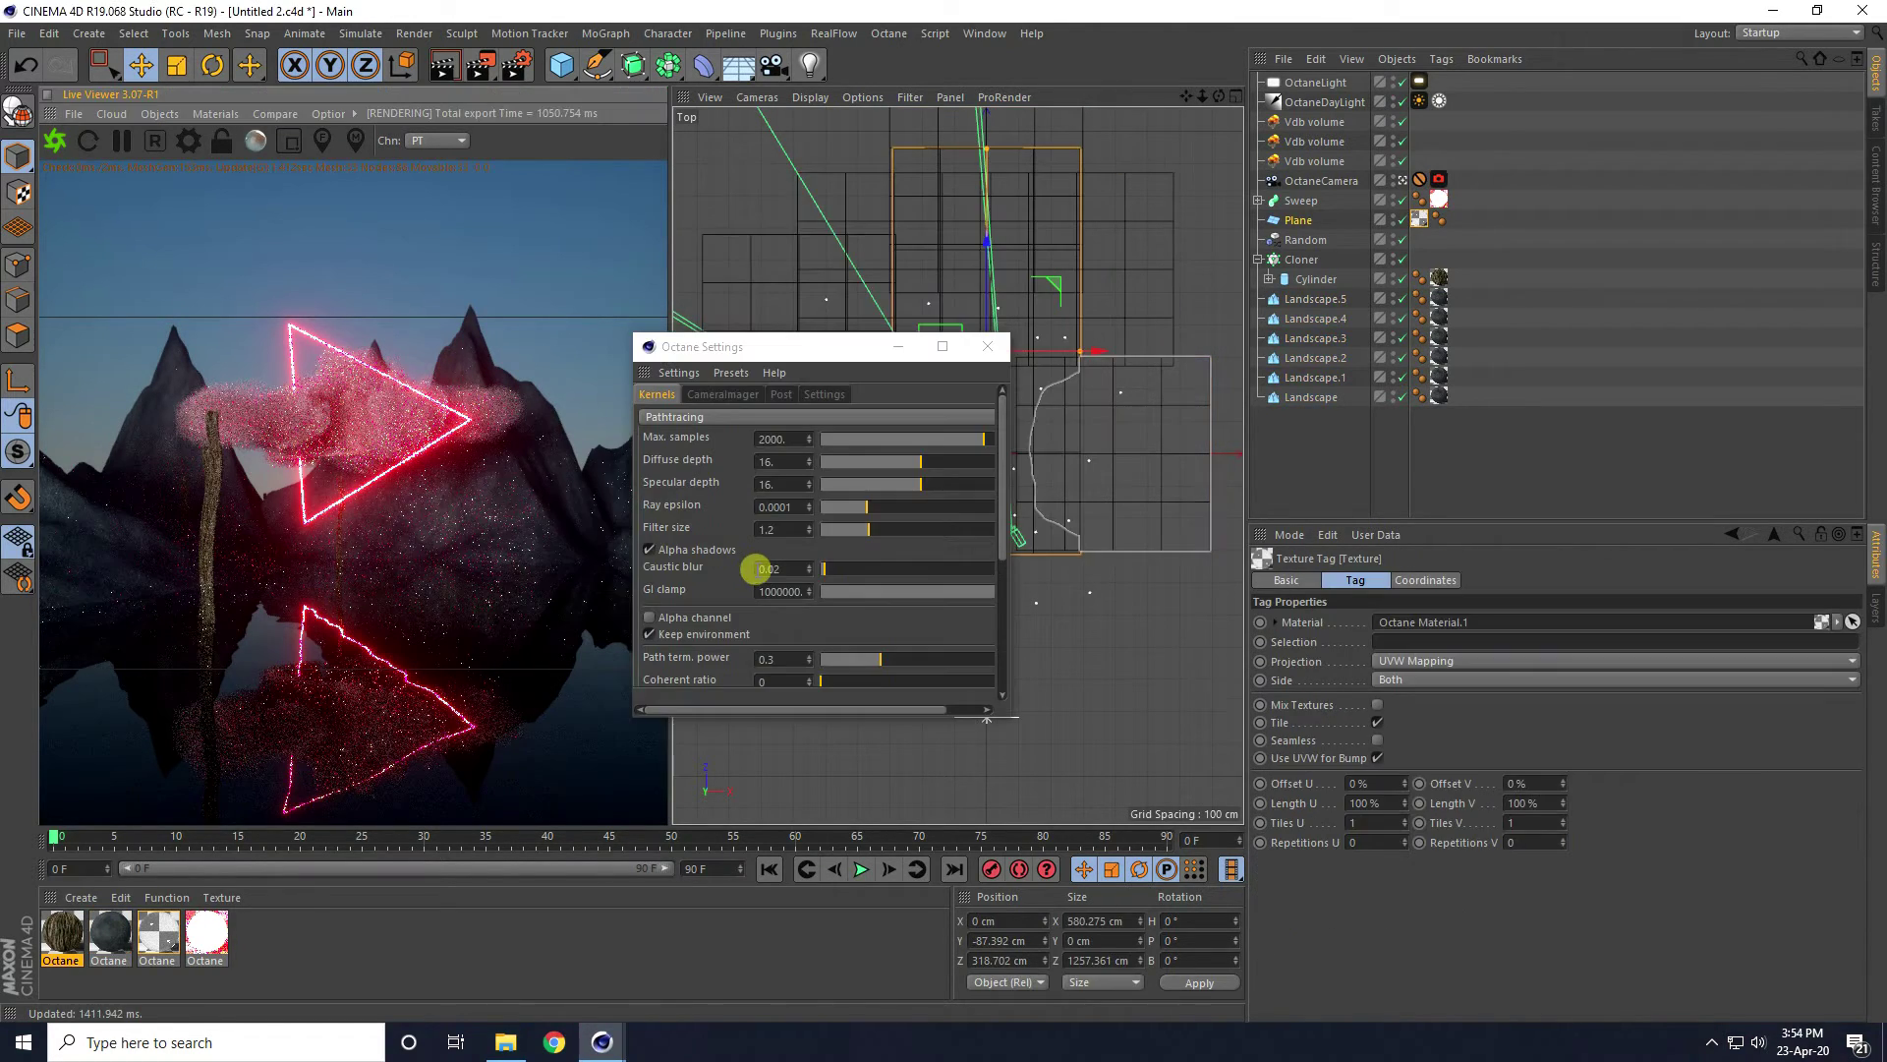
# Set the pathtracing kernel's caustic blur to 0.2 and its GI clamp to 4.
pyautogui.doubleClick(765, 568)
pyautogui.write('0.2')
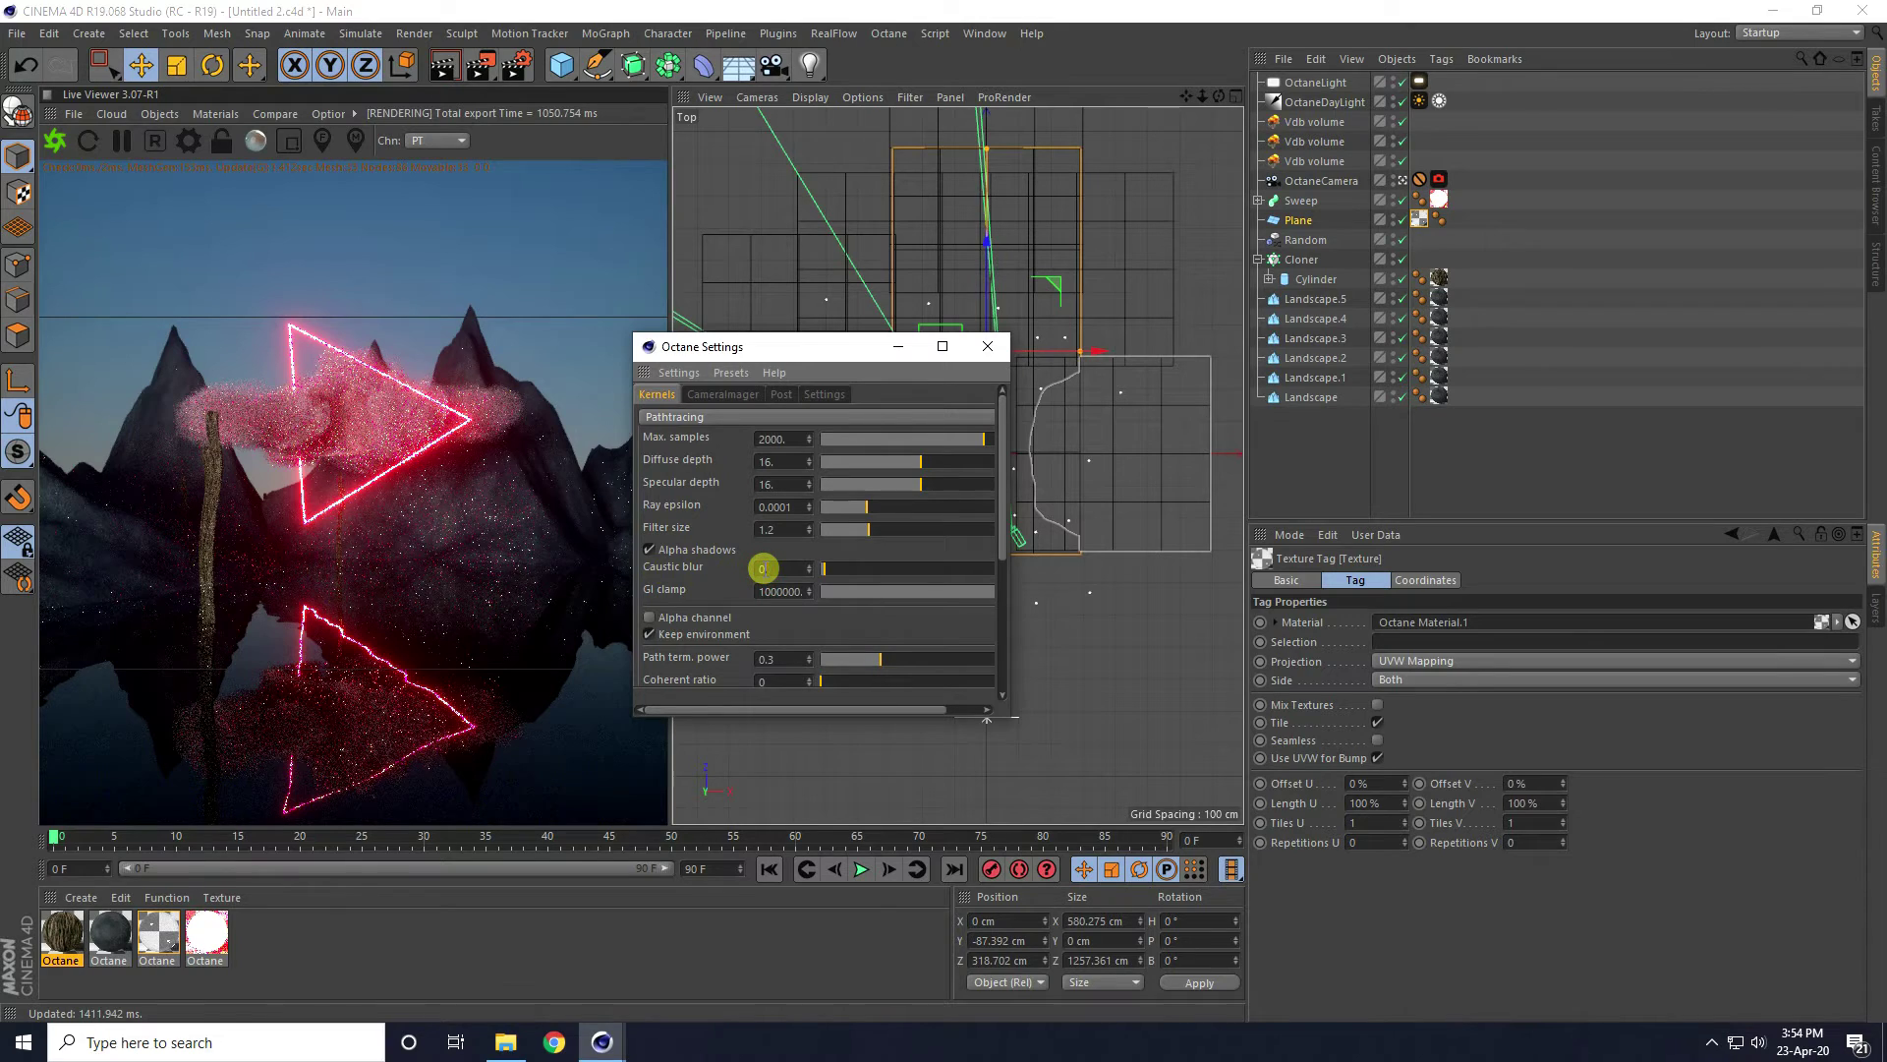
pyautogui.press('Return')
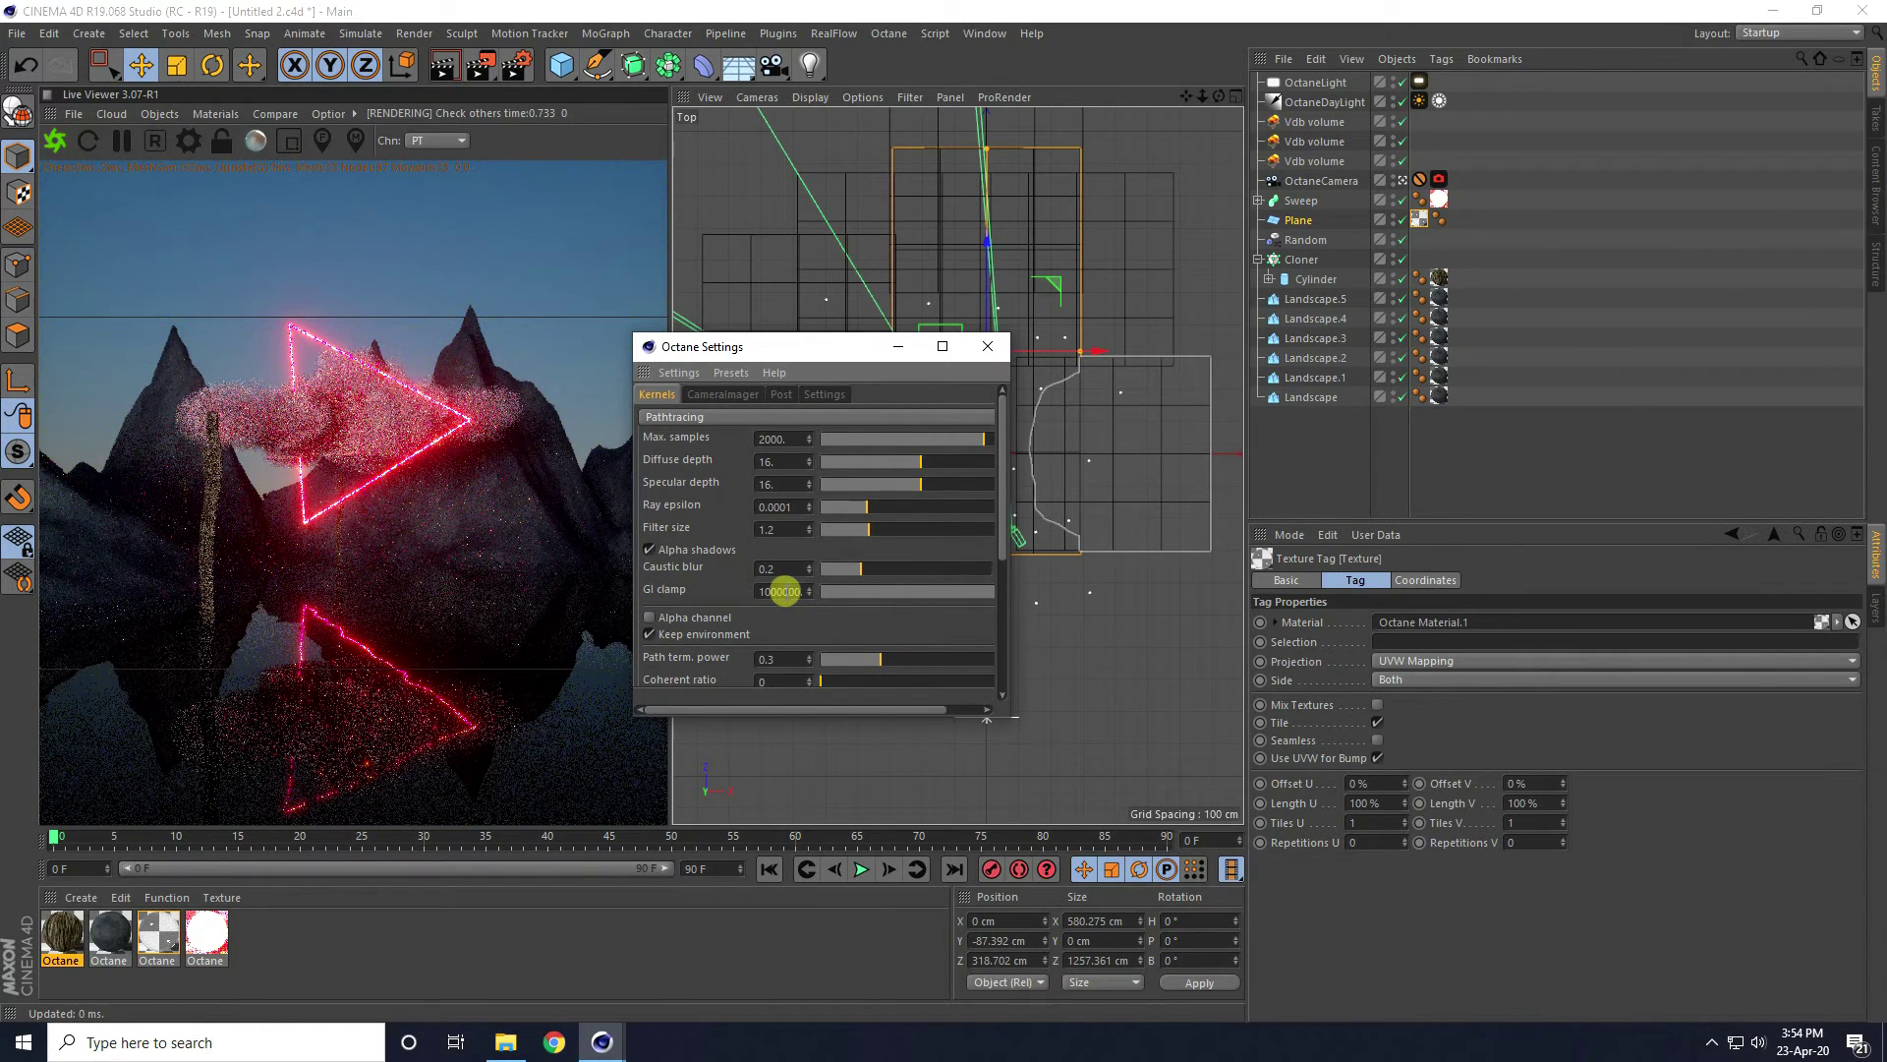
pyautogui.doubleClick(781, 591)
pyautogui.write('4')
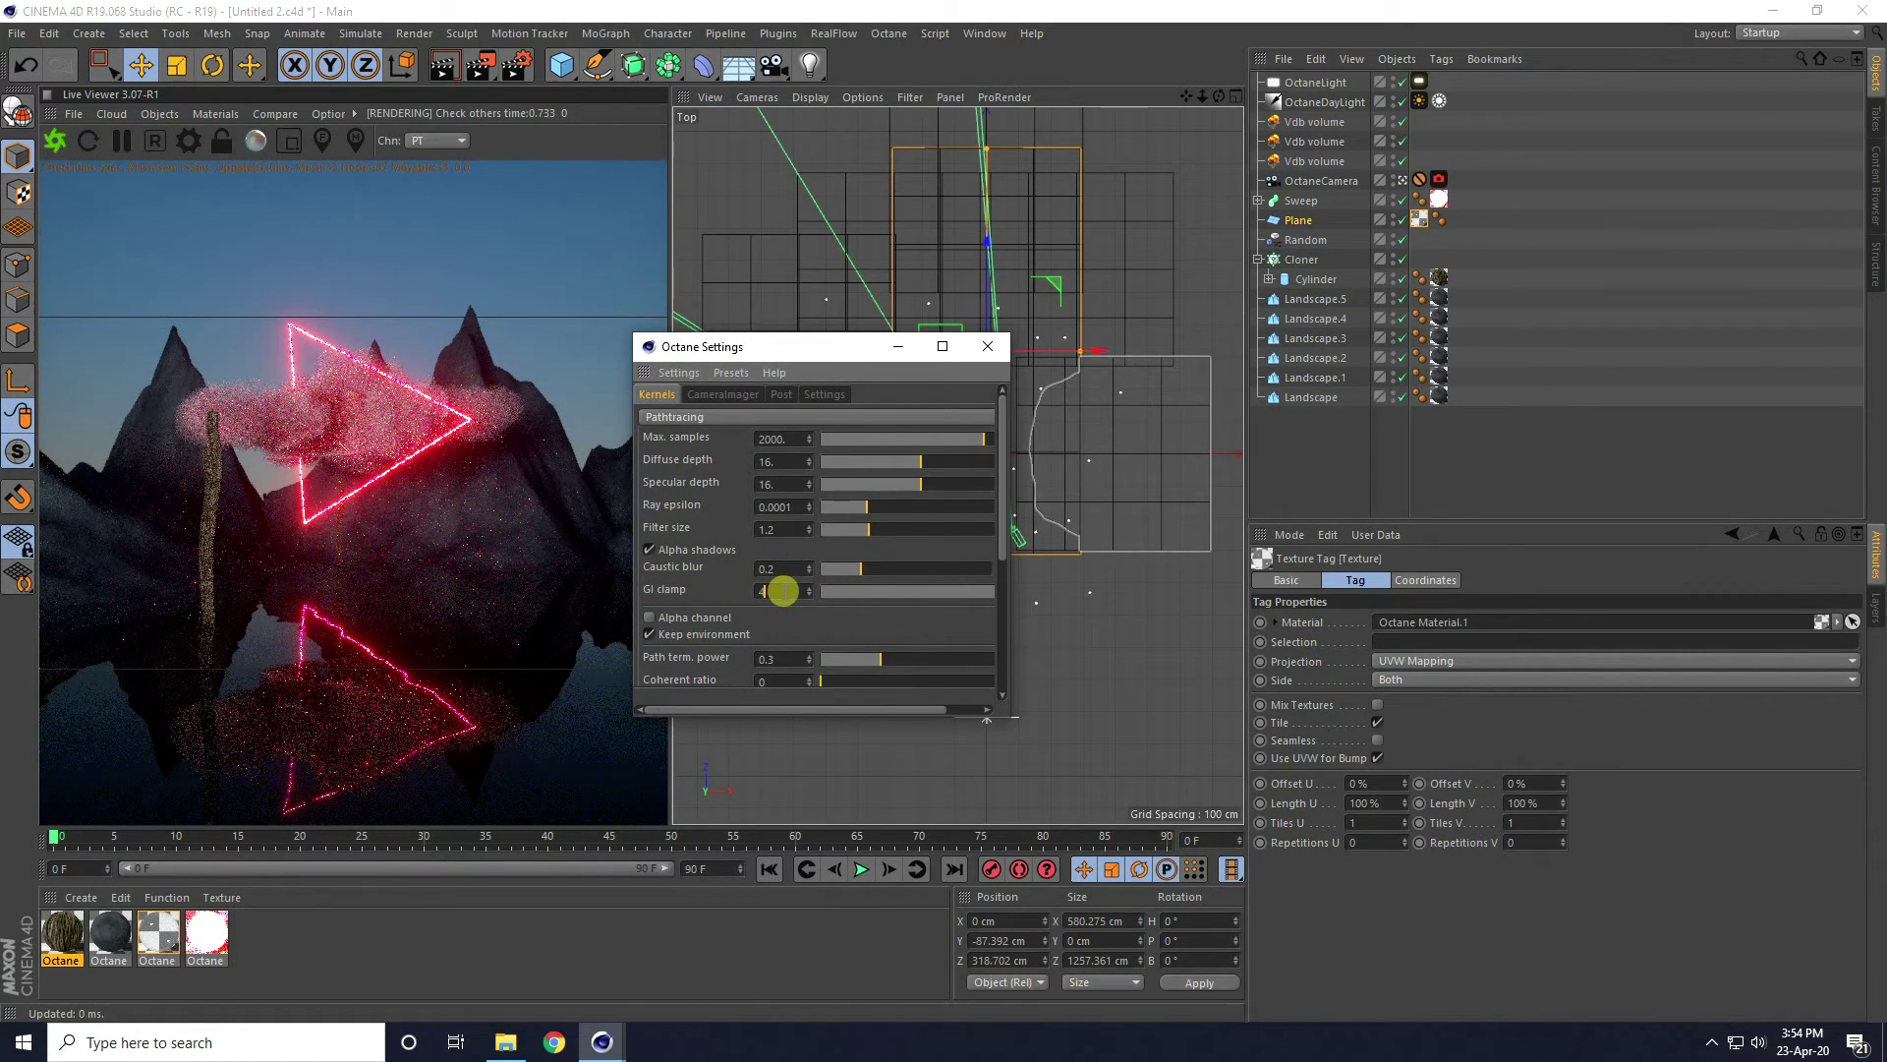
pyautogui.press('Return')
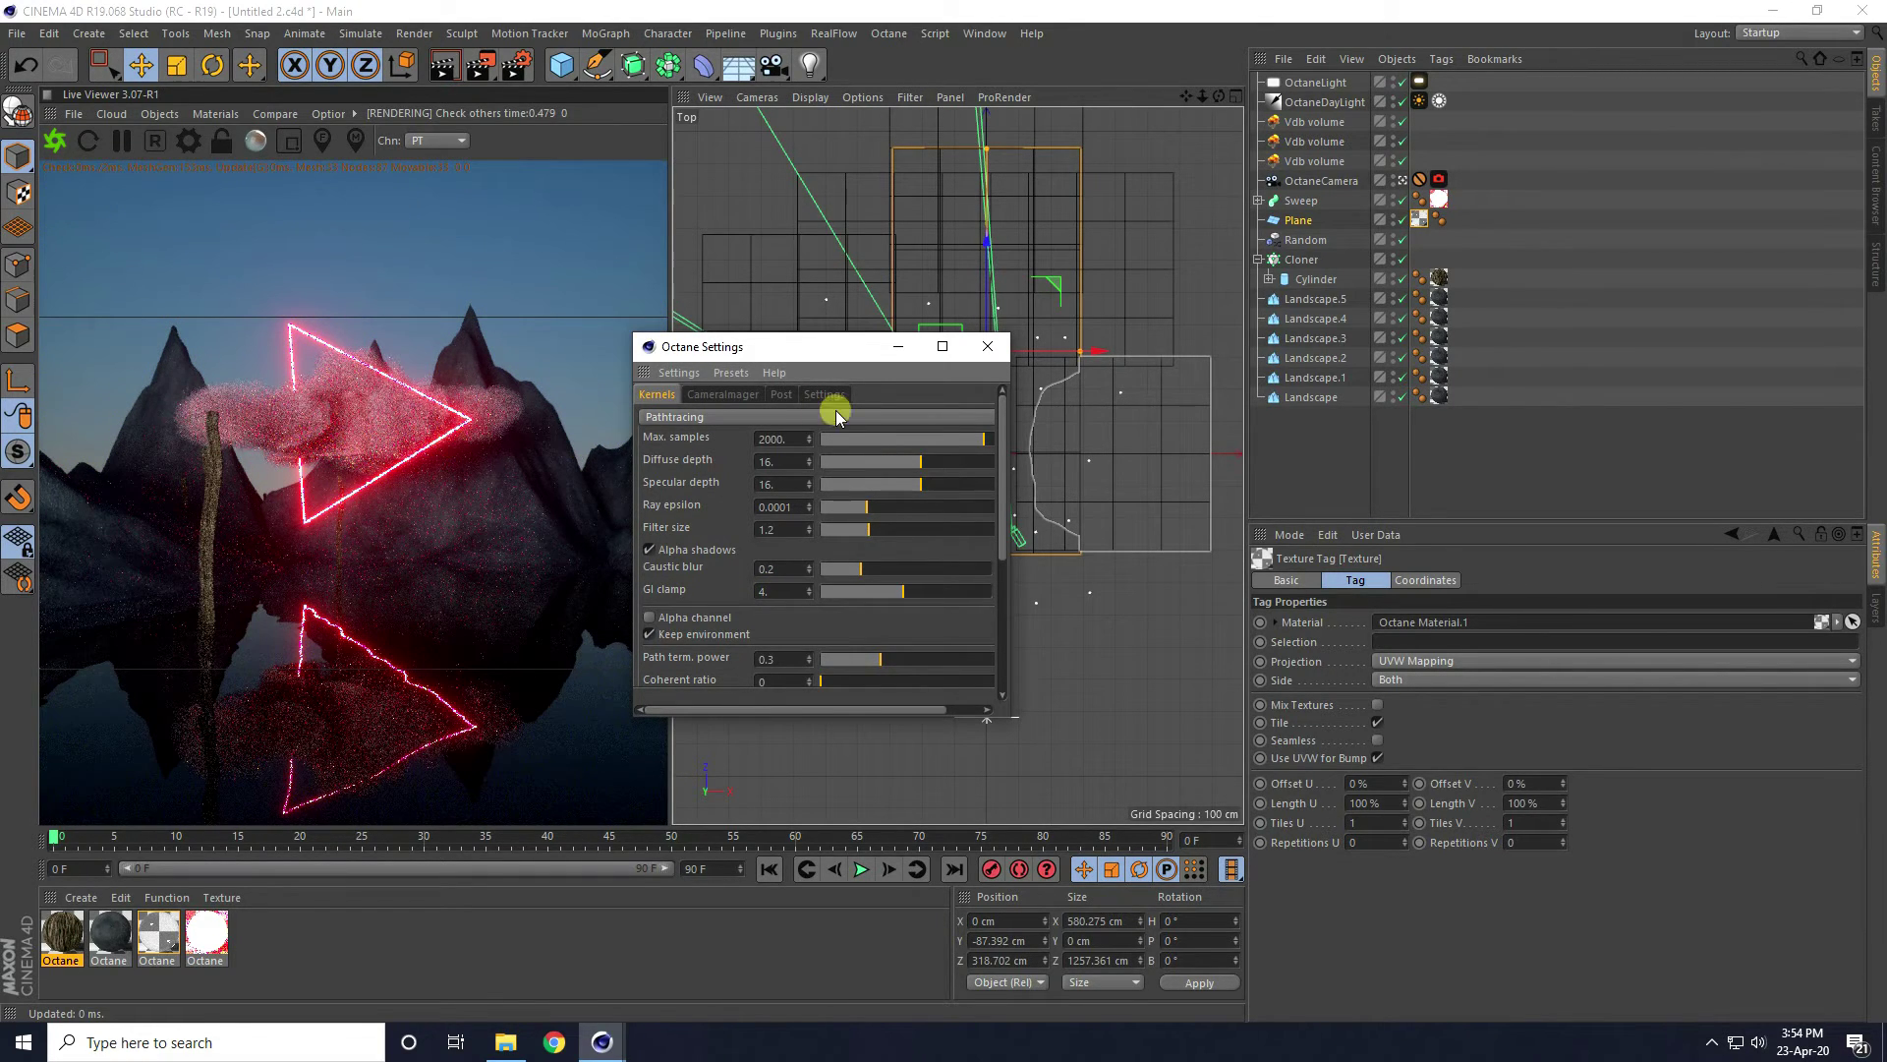
# Close the Octane render settings and widen the Live Viewer to show a larger render preview.
pyautogui.click(988, 346)
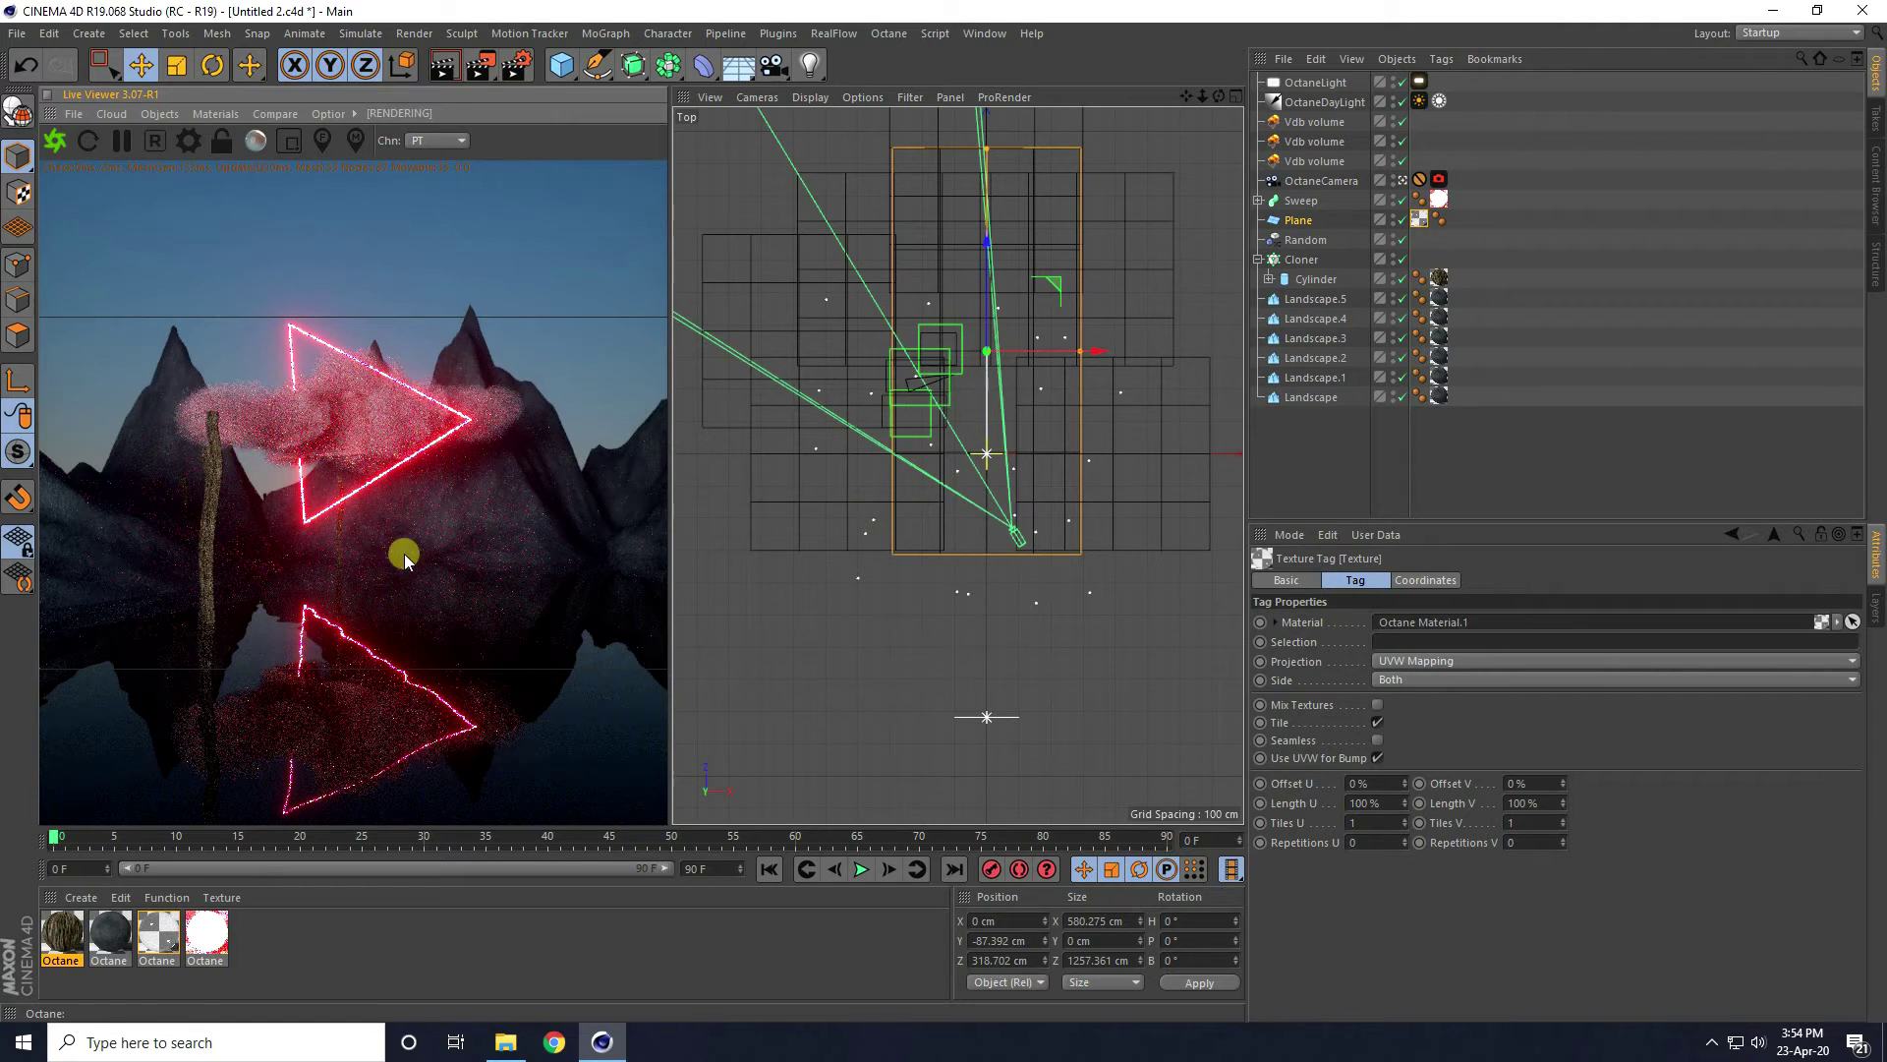
pyautogui.moveTo(670, 409); pyautogui.dragTo(1098, 411)
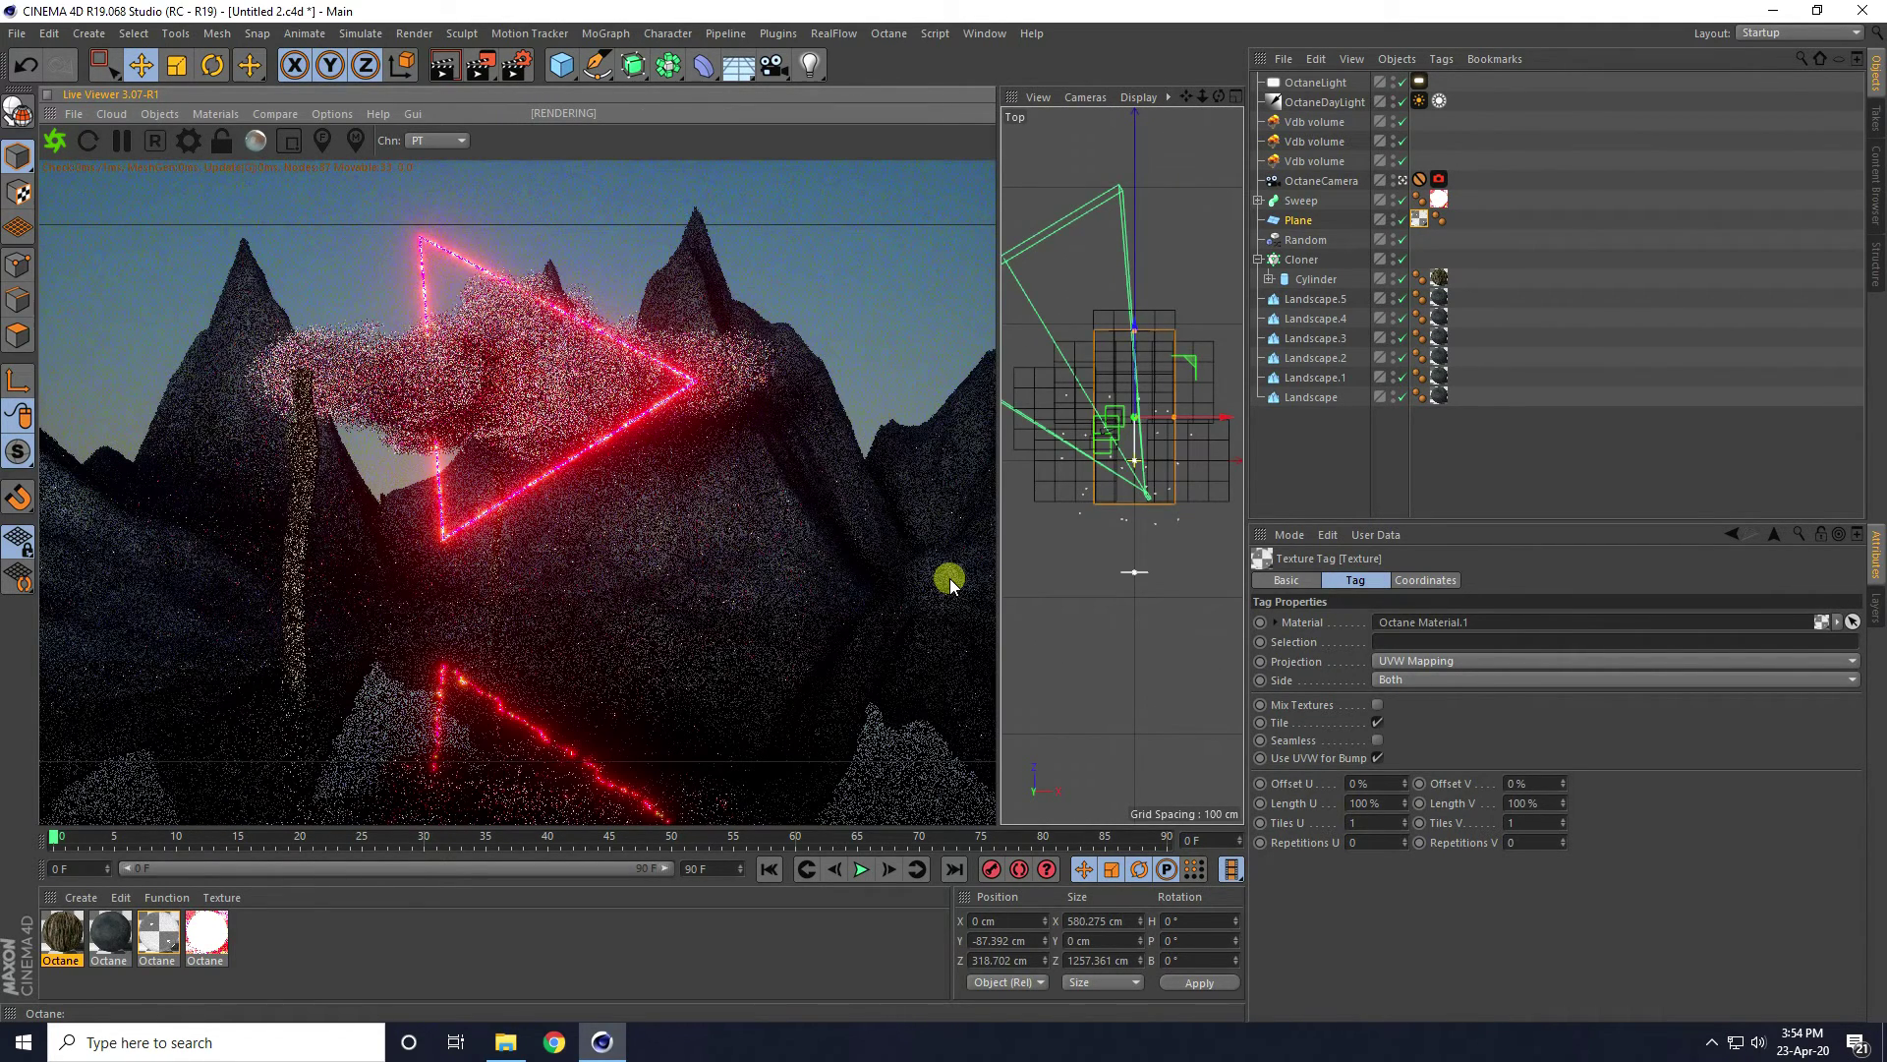